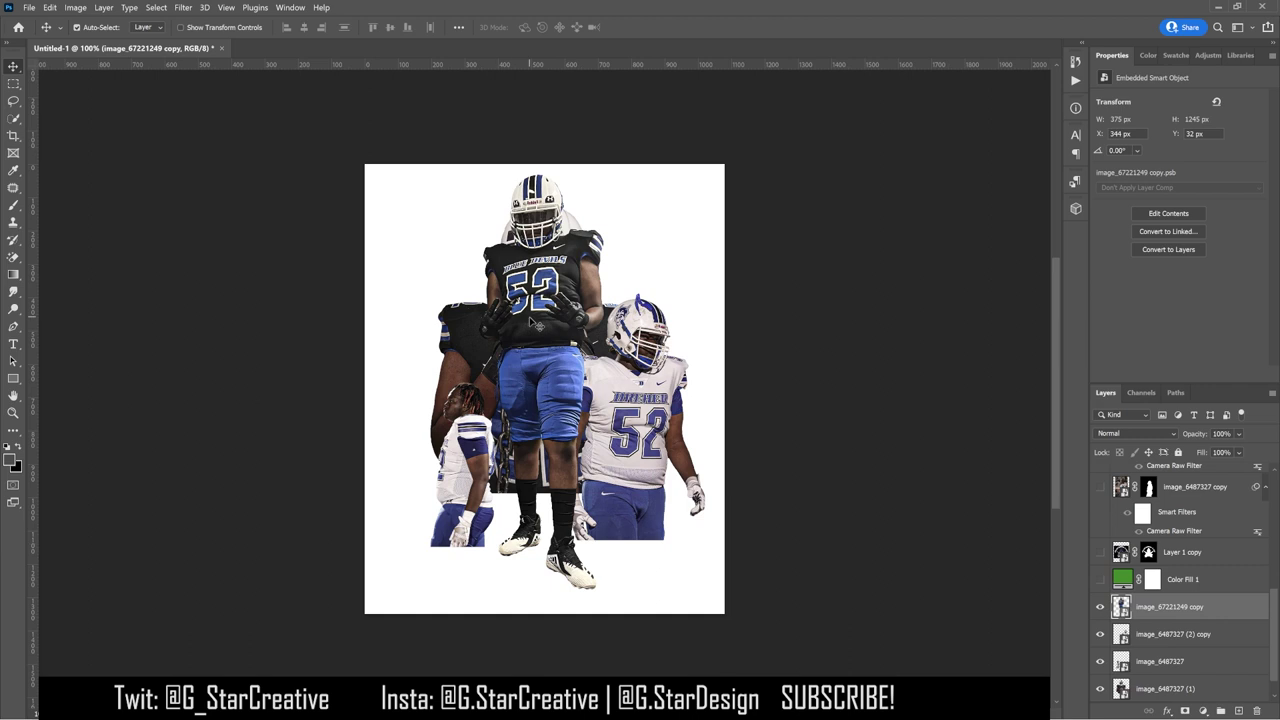
Step: Scale the centre player down to a small figure near the bottom, then pull the left and number 52 players inward
left_click_drag(545, 161, 562, 350)
key("Return")
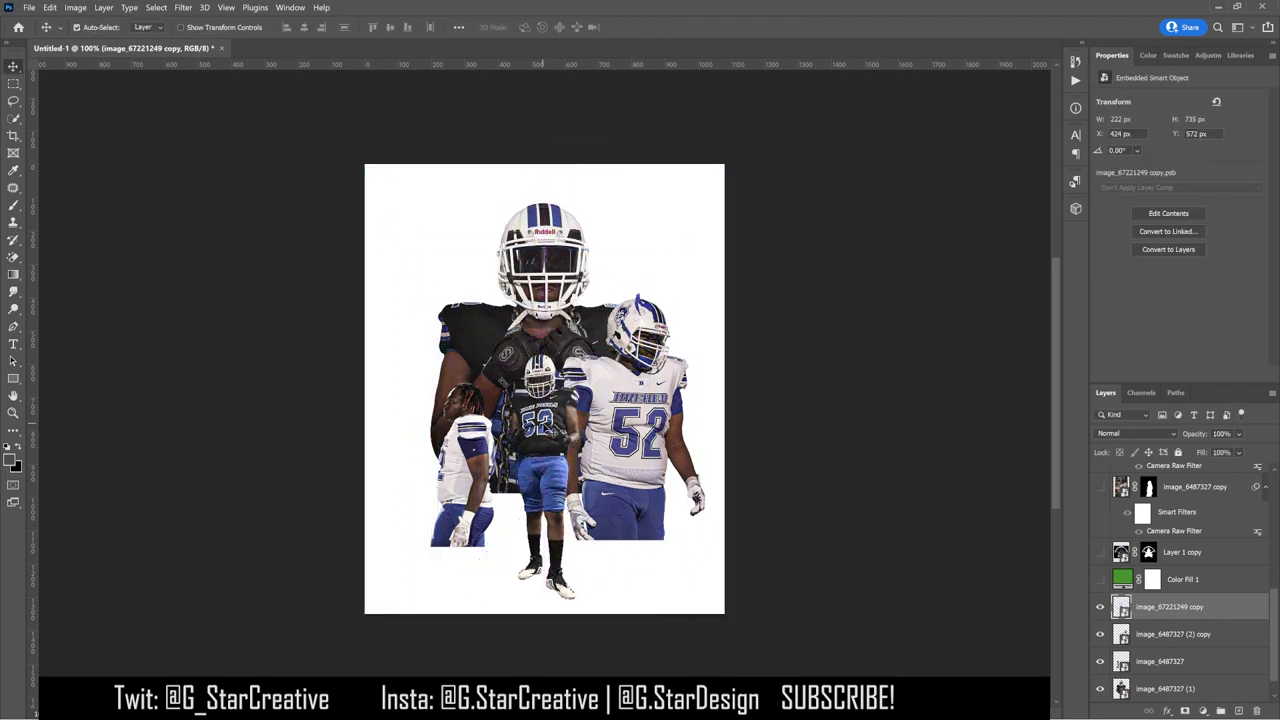
key("ctrl+z")
key("ctrl+t")
left_click_drag(543, 457, 545, 418)
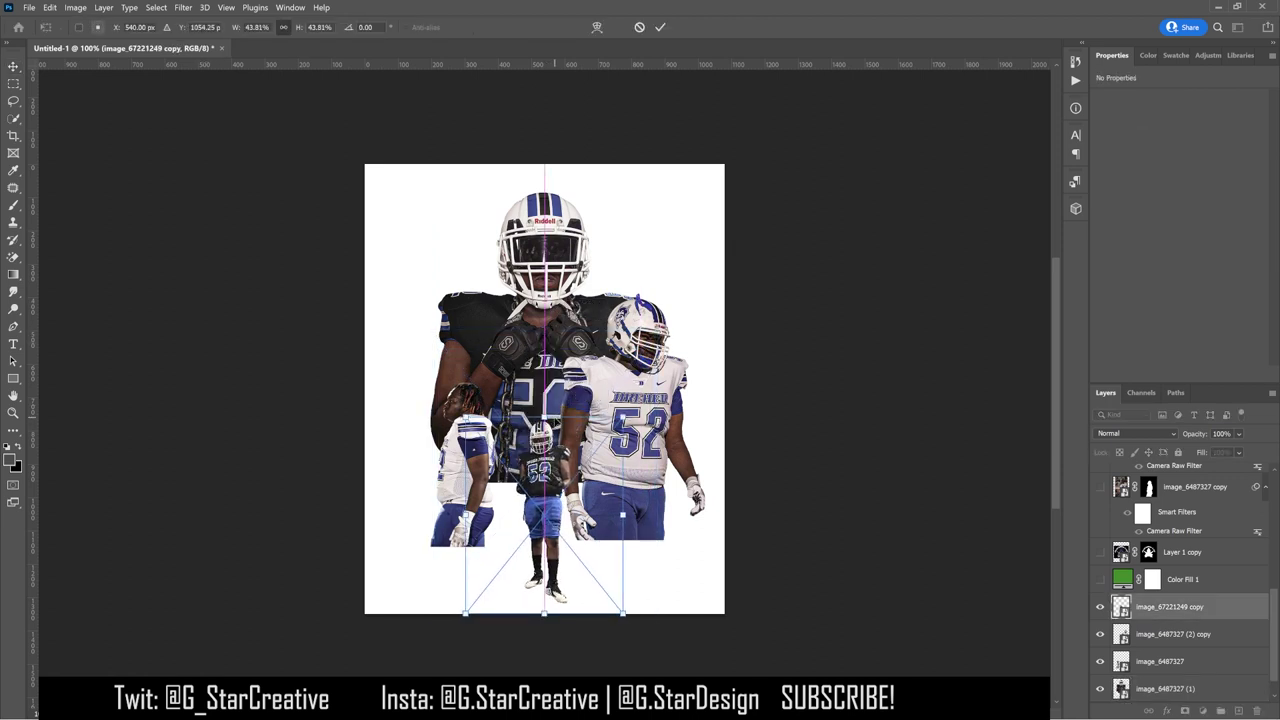
key("Return")
left_click_drag(456, 457, 490, 420)
left_click_drag(620, 415, 630, 384)
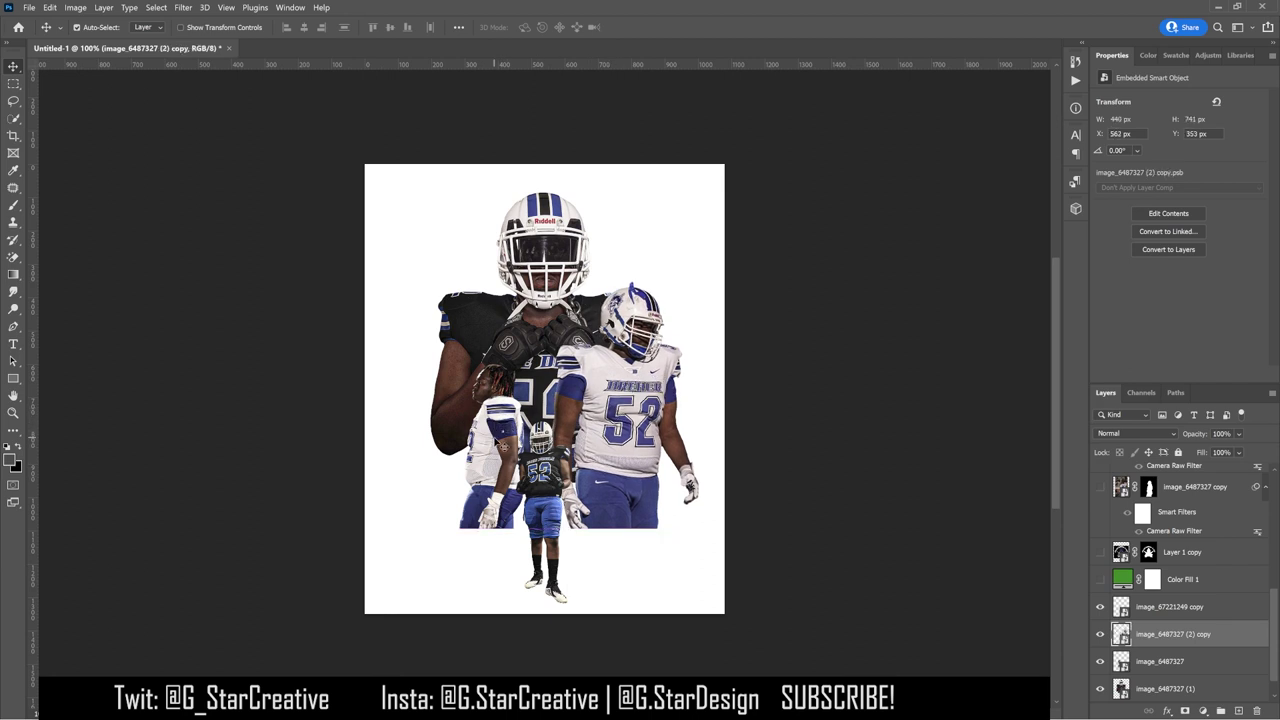
Step: Put the image_6487327 player layer into Group 1 with a layer mask, ready for a gradient fade
left_click(1165, 661)
key("ctrl+g")
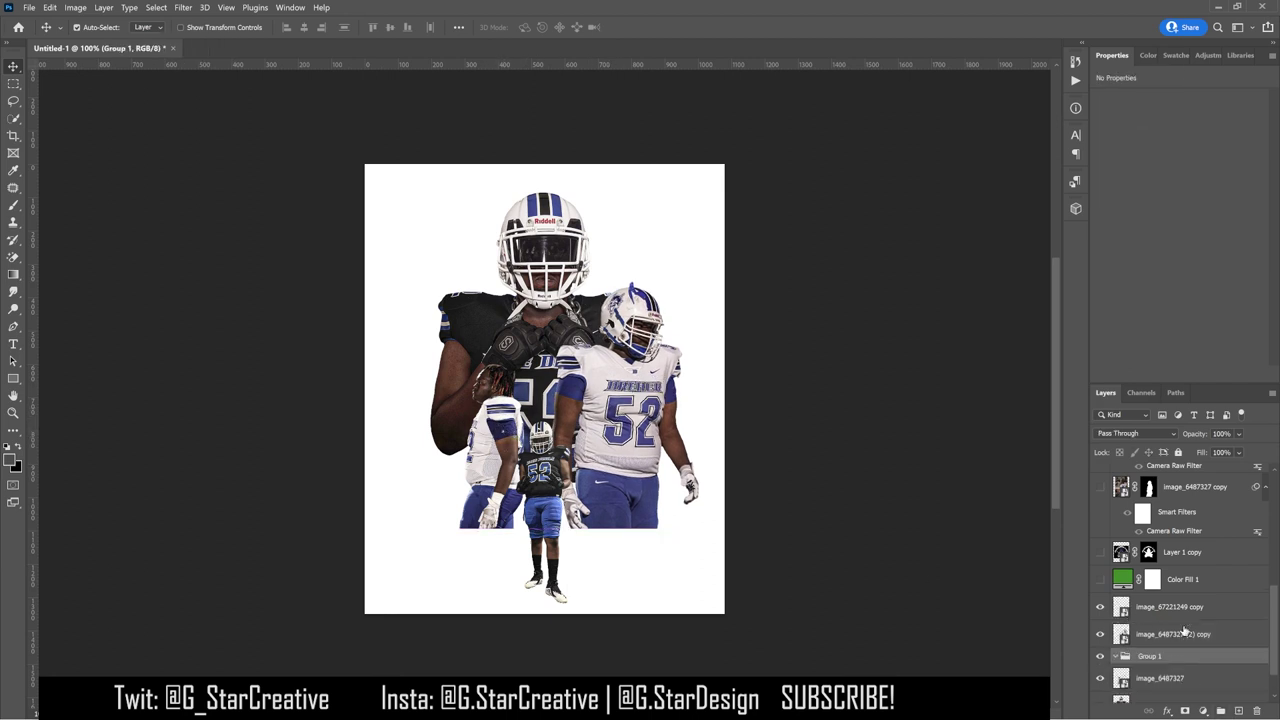
left_click(1202, 711)
left_click(12, 276)
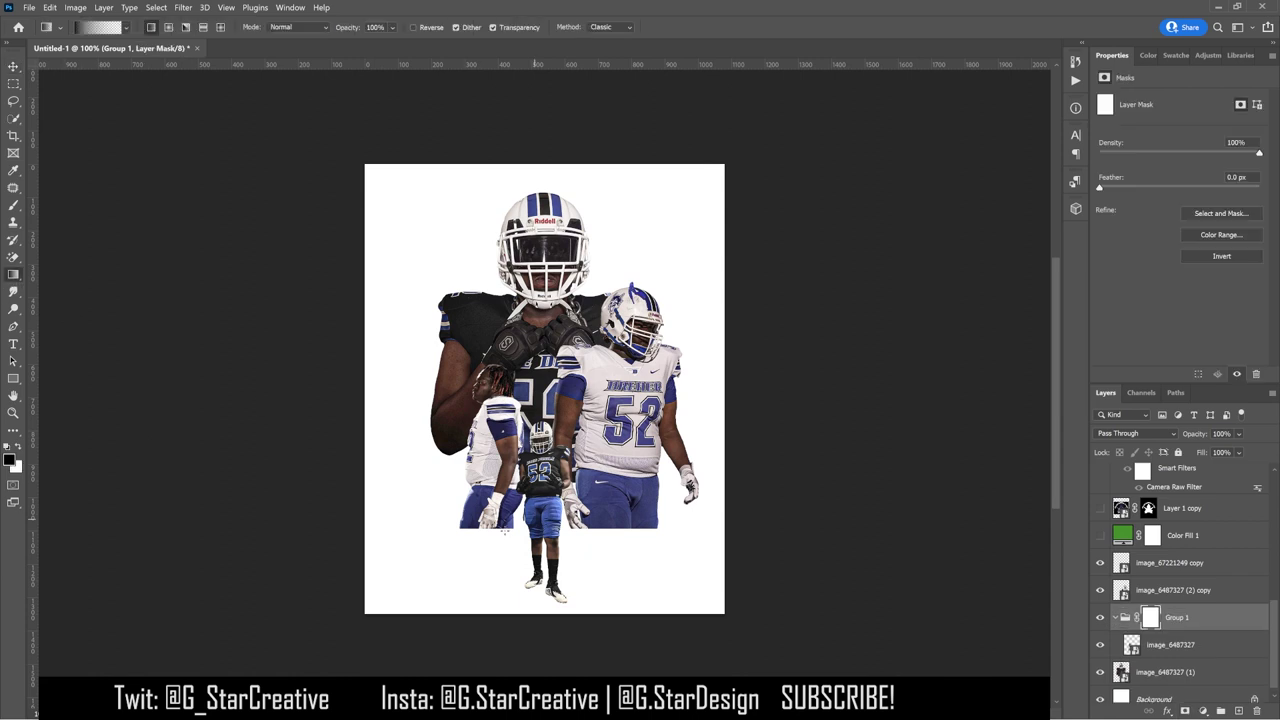
left_click_drag(503, 420, 512, 464)
key("ctrl+z")
Step: Group the image_6487327 (2) copy player and fade the right player's legs out on Group 2's mask
key("alt+]")
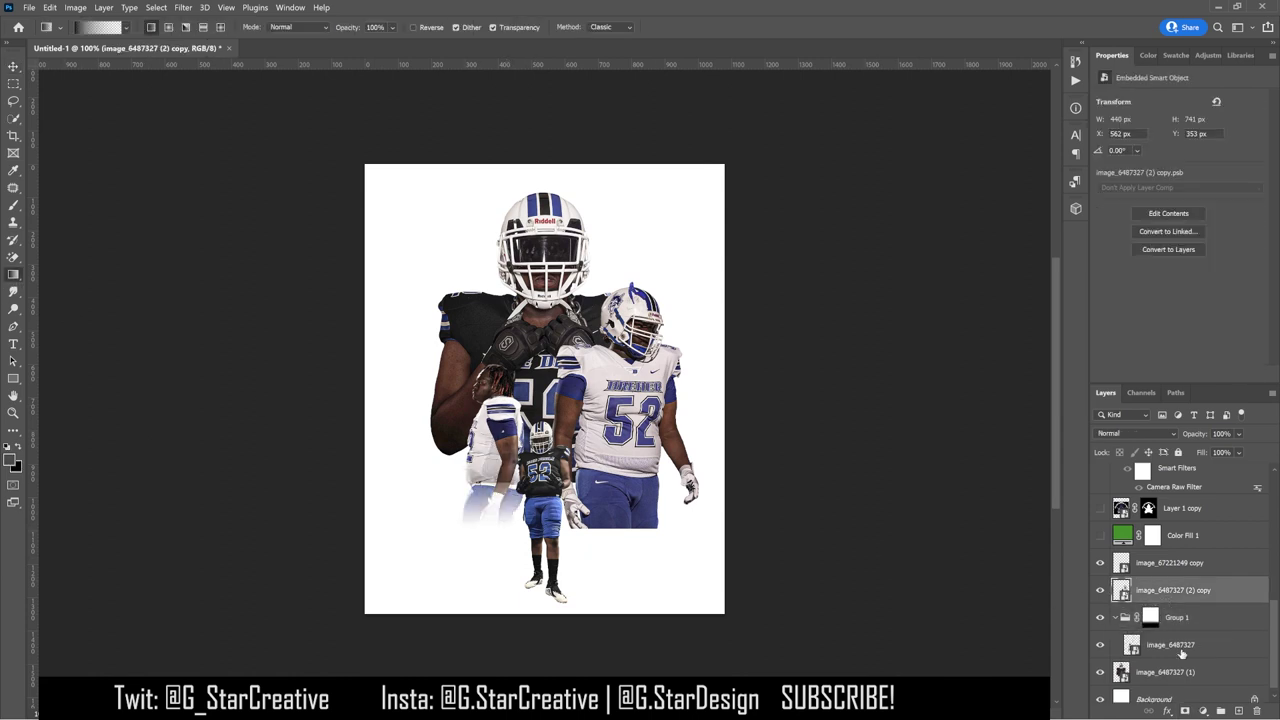
key("ctrl+g")
key("XF86AudioLowerVolume")
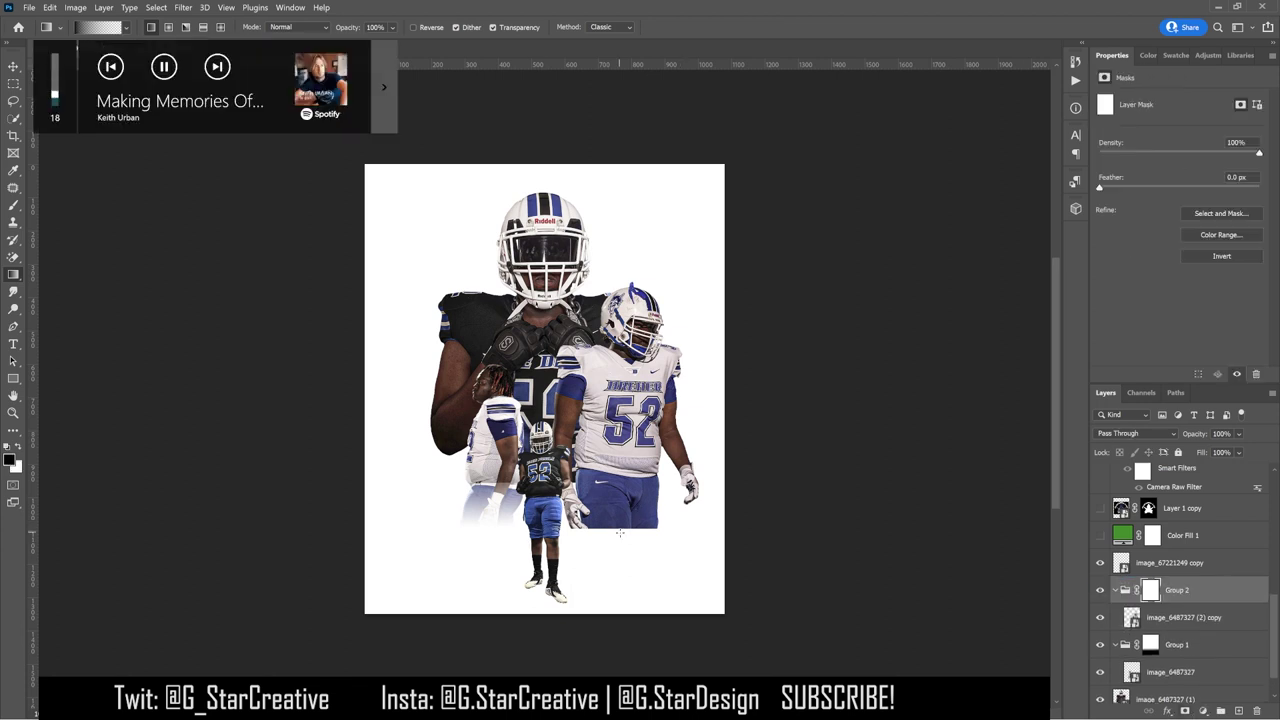
left_click_drag(604, 532, 605, 468)
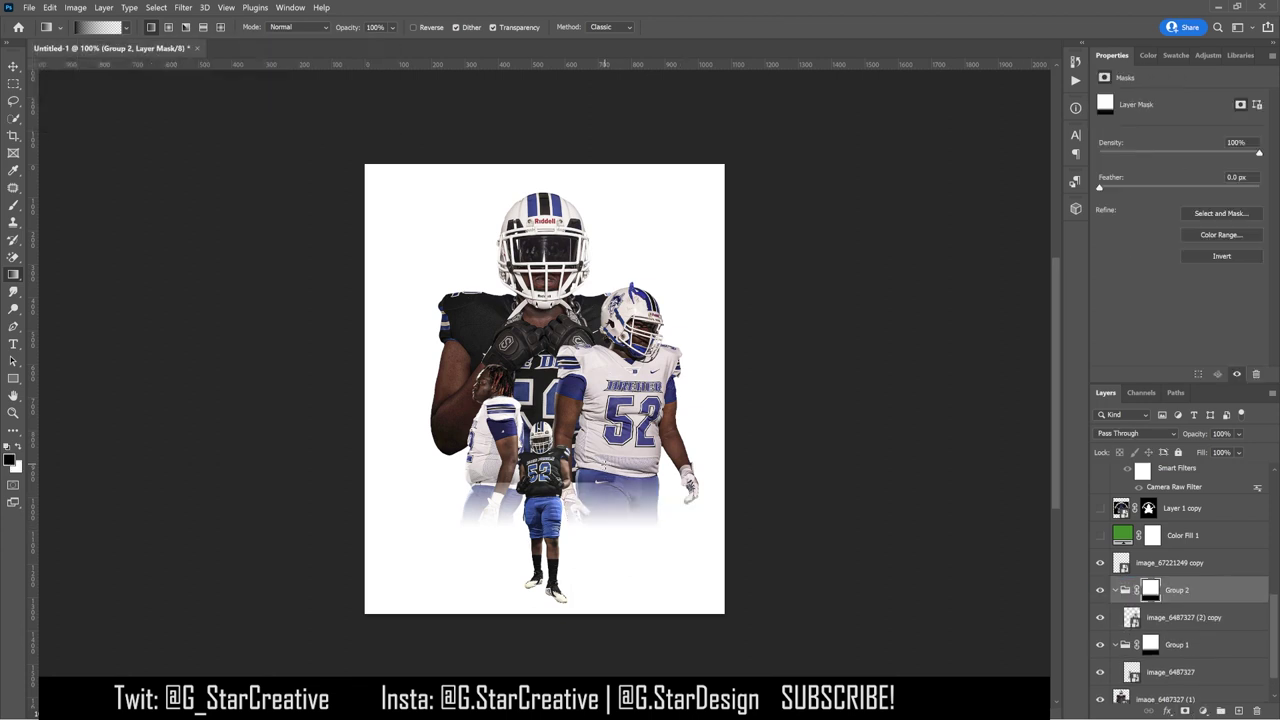
Step: Group the image_6487327 (1) player into masked Group 3 and fade its lower body upward
left_click(1172, 699)
key("ctrl+g")
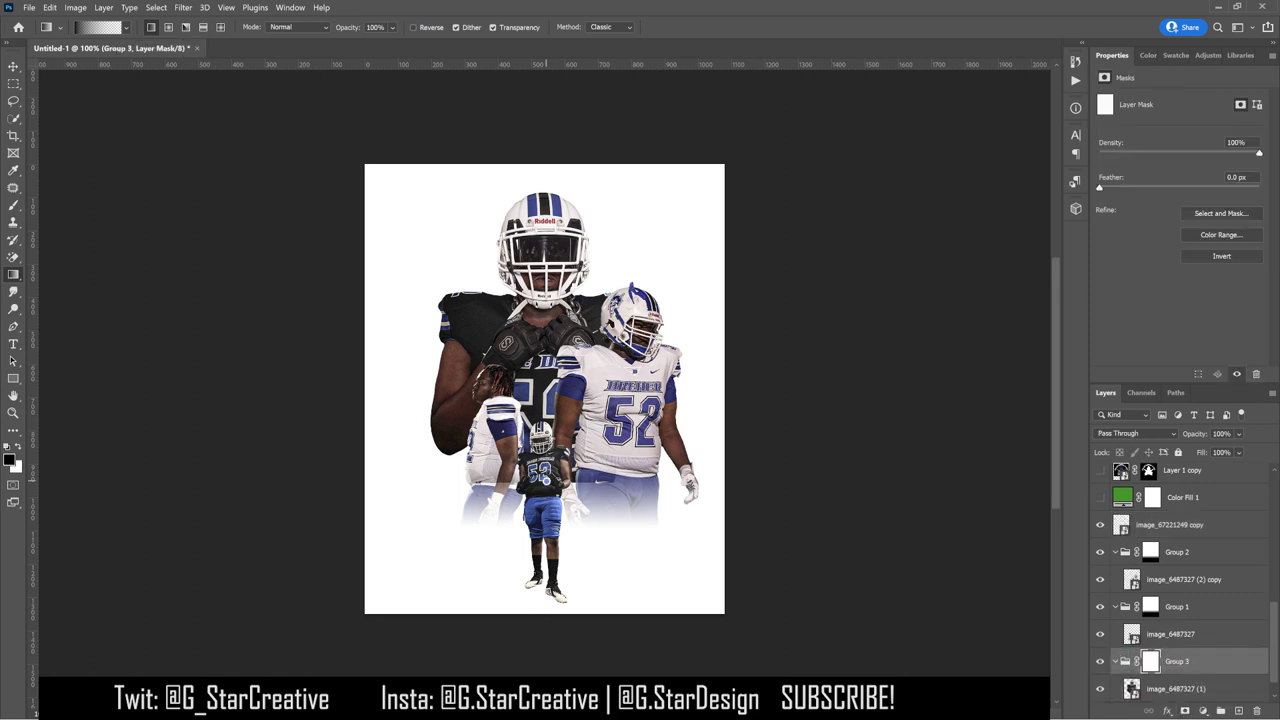
left_click_drag(550, 452, 551, 408)
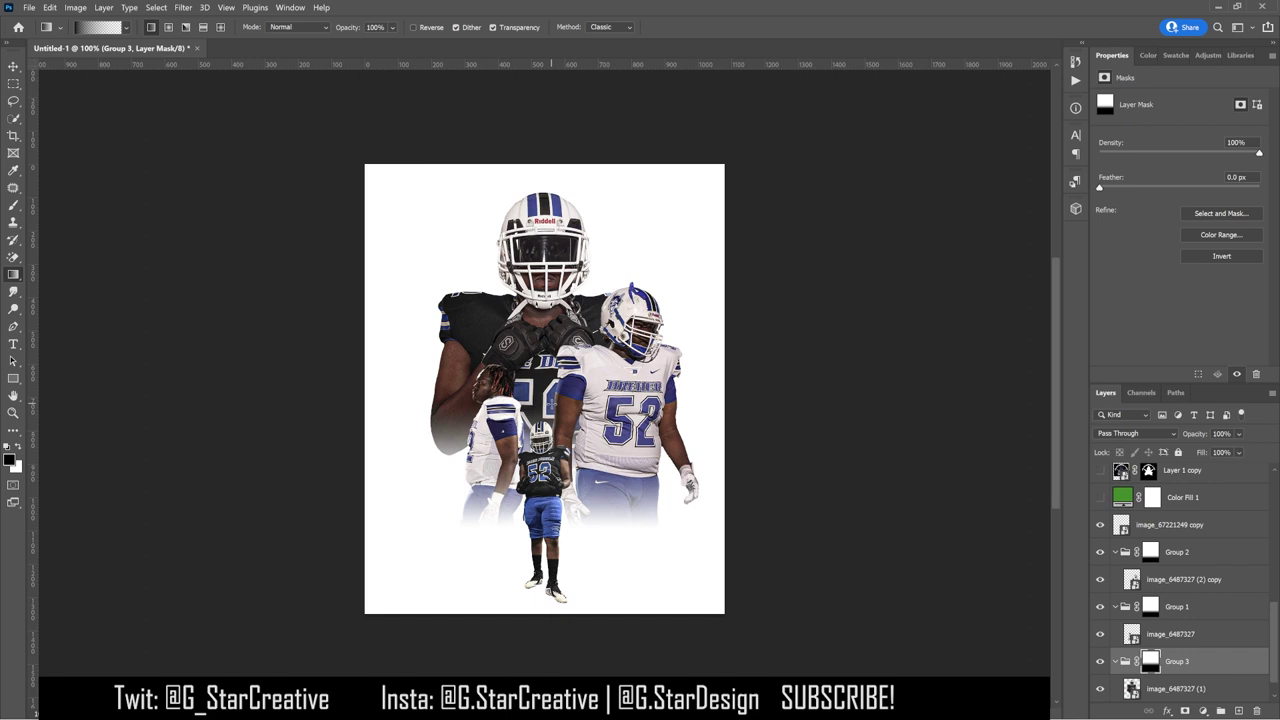
Step: Select the Layer 1 copy Gladiators logo layer and move it higher in the layer stack
key("v")
scroll(1175, 558, "up", 8)
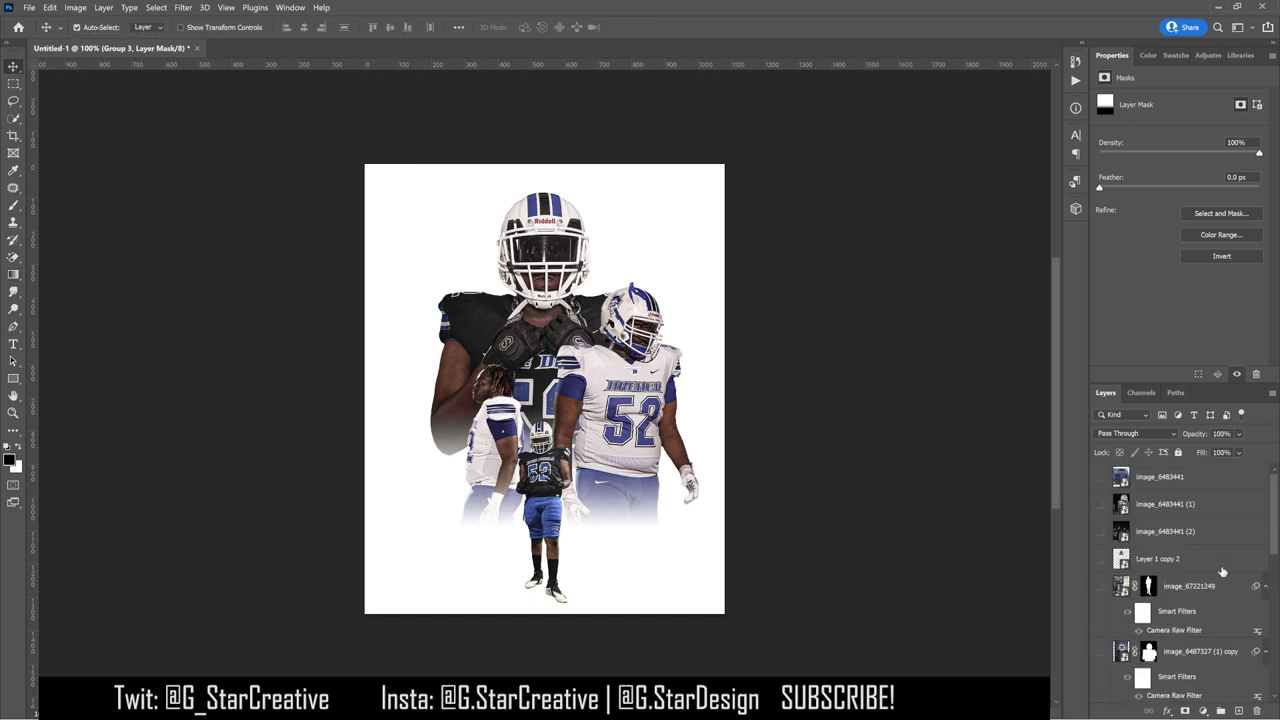
scroll(1175, 558, "down", 5)
left_click(1180, 552)
left_click(1101, 607)
left_click(1101, 607)
scroll(1175, 580, "down", 3)
left_click_drag(1170, 552, 1163, 495)
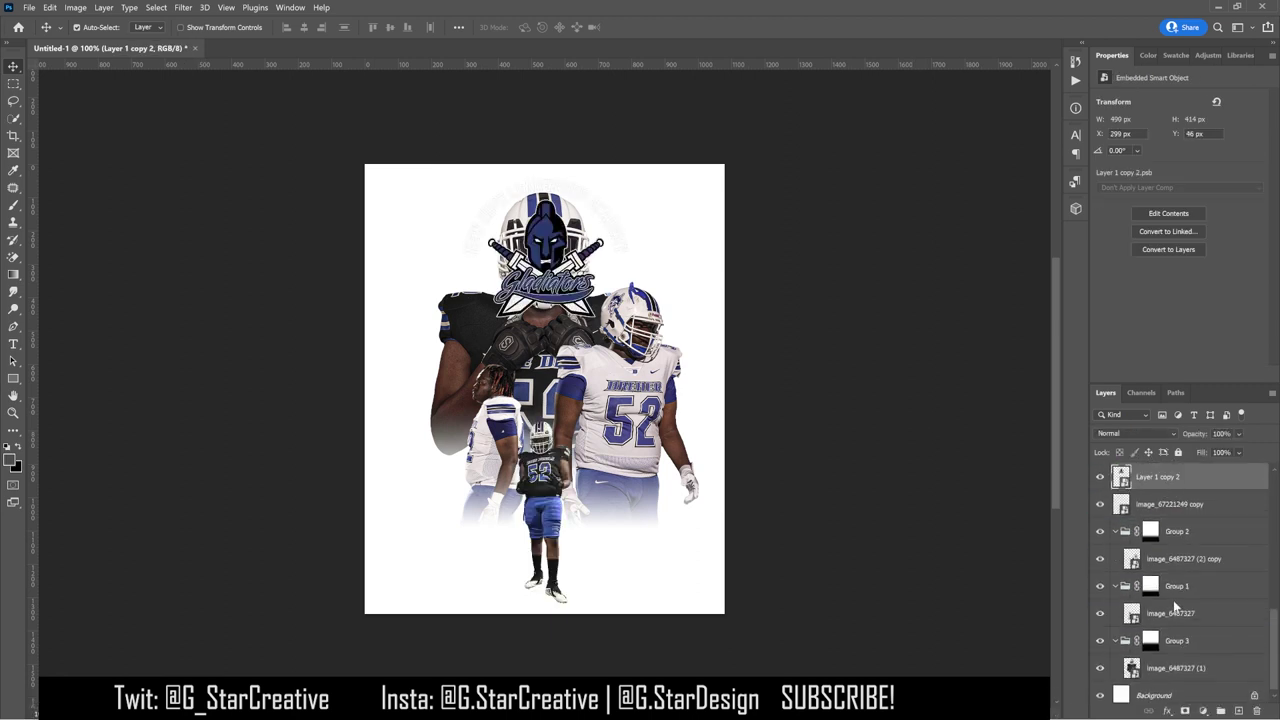
Step: Add a black (000000) Solid Color fill layer just above the Background
left_click(1160, 695)
left_click(1185, 711)
left_click(1185, 478)
type("000000")
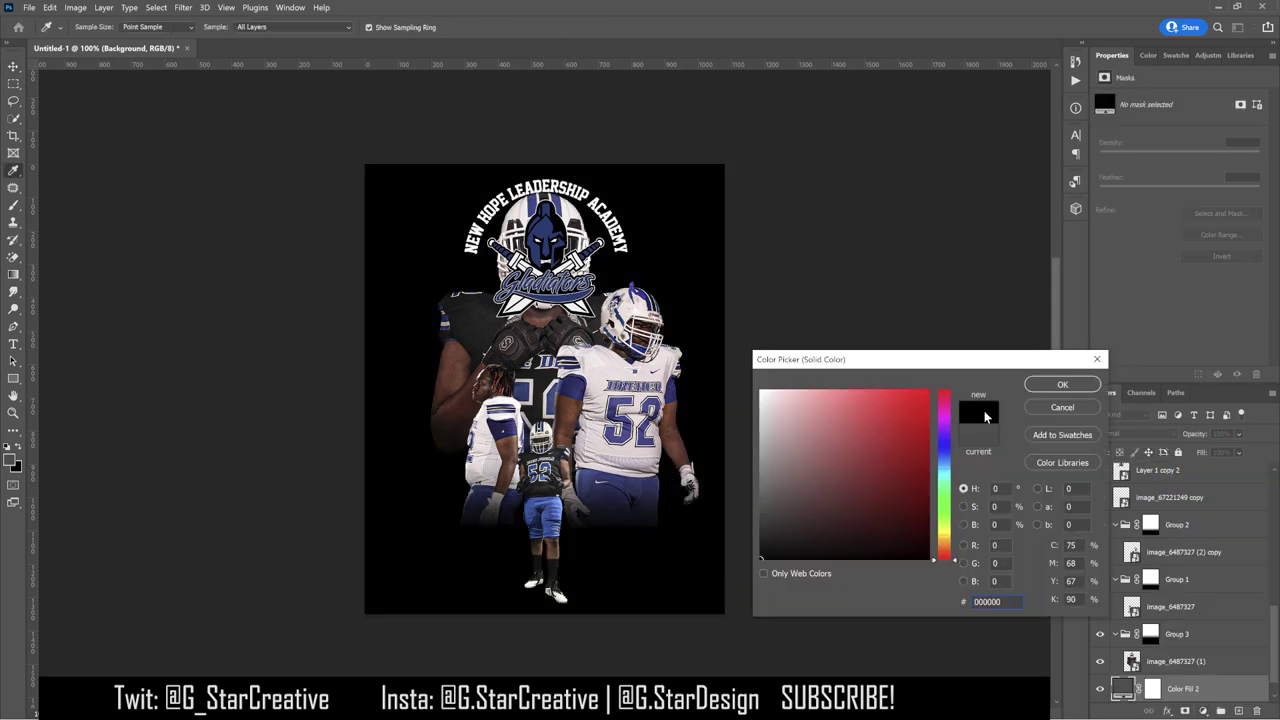
key("Return")
scroll(1205, 583, "down", 1)
left_click(13, 222)
key("v")
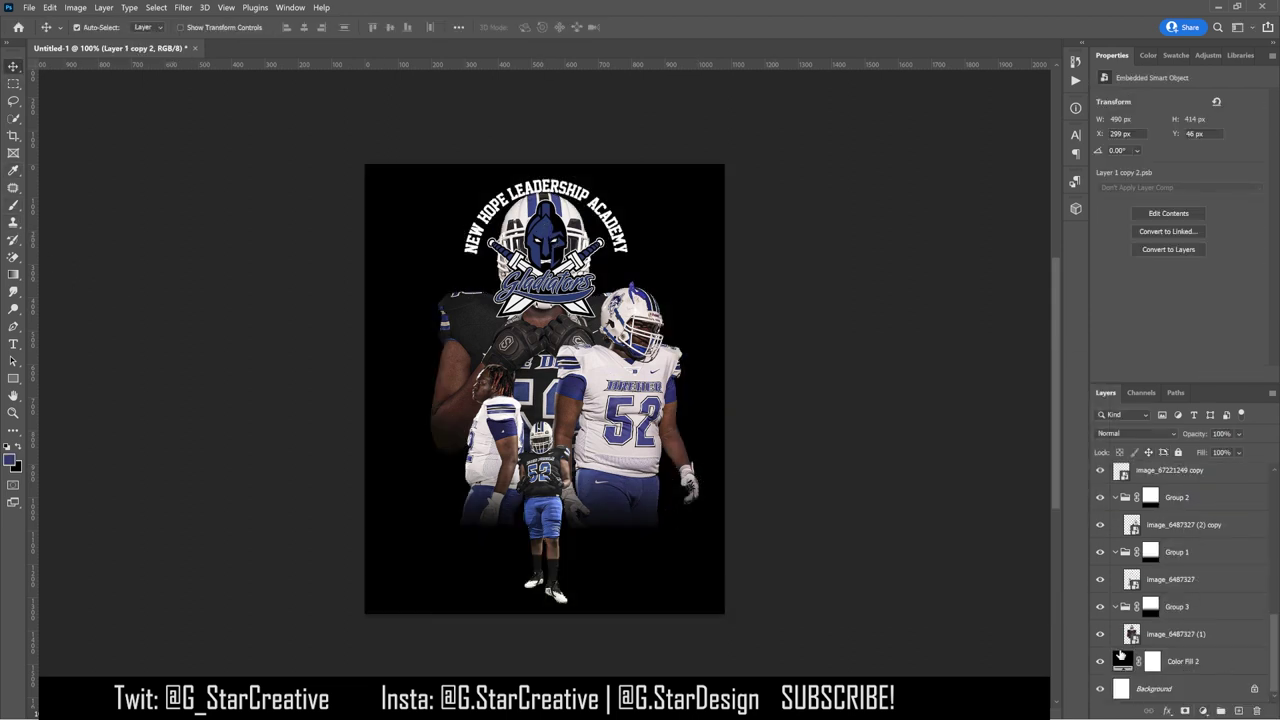
Step: Recolour Color Fill 2 with a navy swatch and add a Gradient Overlay effect to it
double_click(1122, 660)
left_click(1167, 55)
left_click(1101, 97)
left_click(1060, 383)
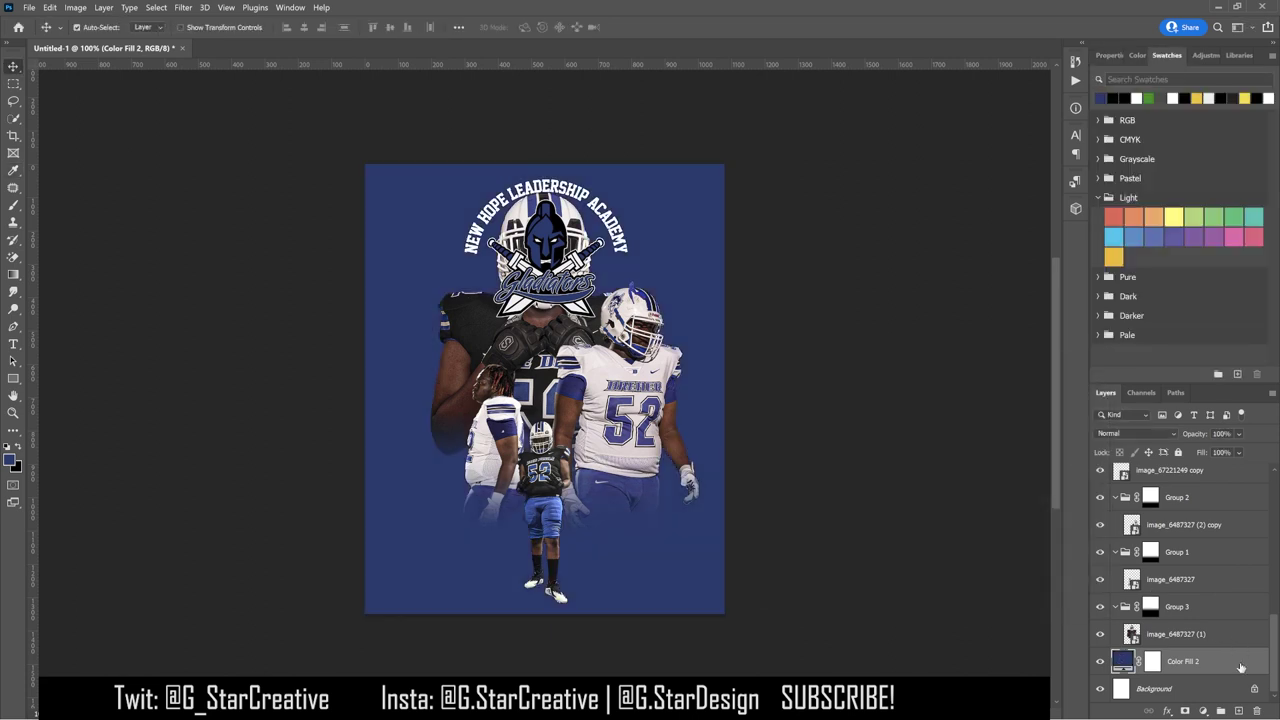
double_click(1240, 667)
left_click(799, 560)
Step: Set the first radial Gradient Overlay to Color Dodge at 100% opacity
left_click(1027, 392)
left_click(1012, 510)
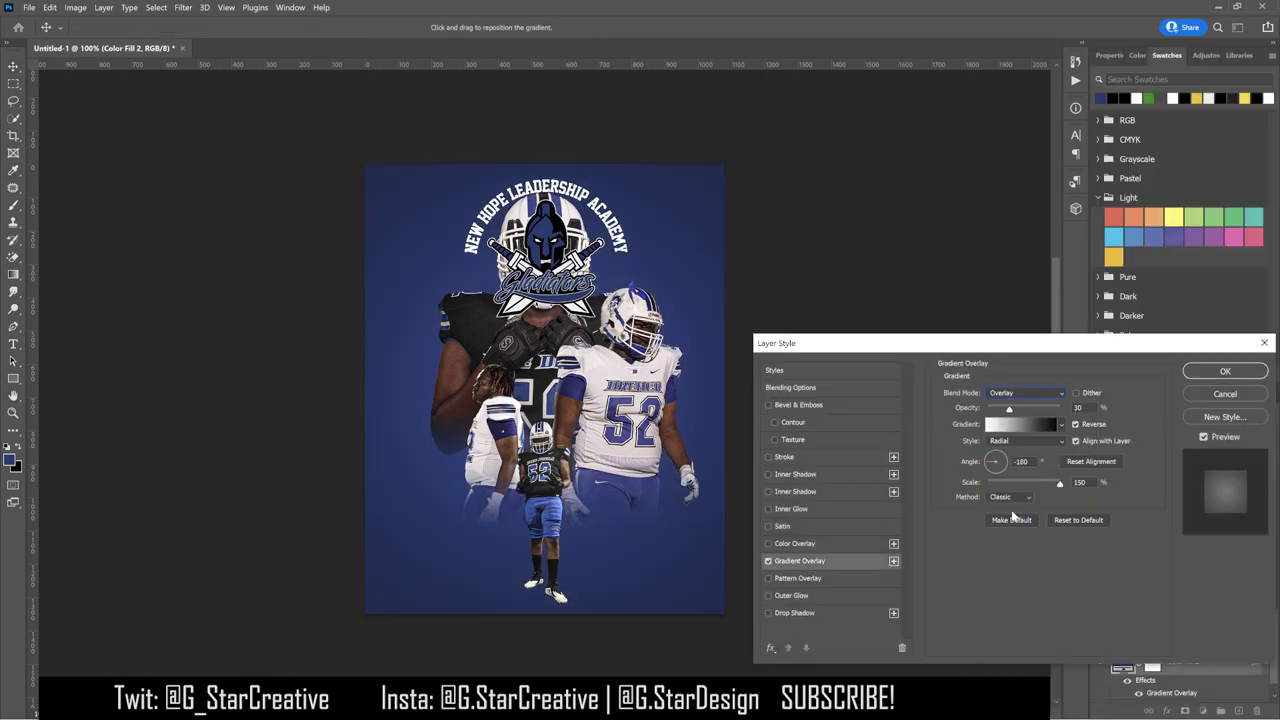
left_click_drag(1009, 410, 1061, 410)
left_click(1050, 395)
left_click(1005, 514)
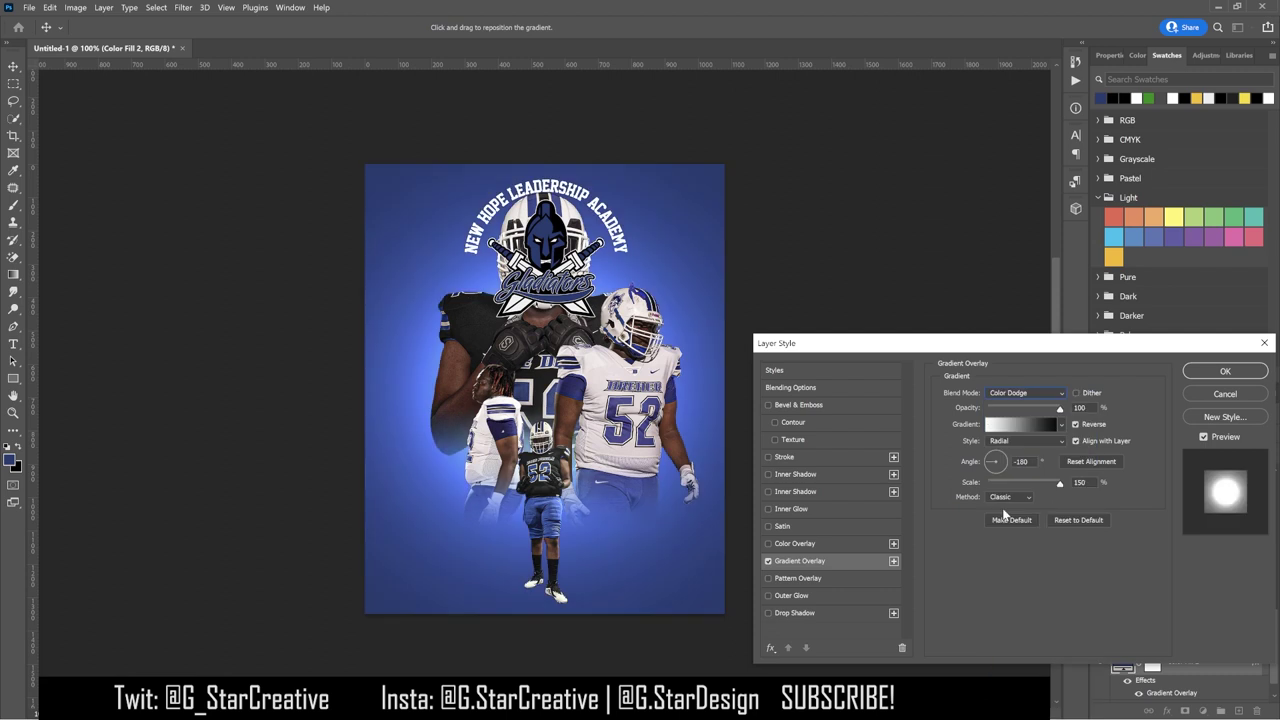
left_click(1075, 424)
left_click(1075, 424)
left_click(1204, 437)
left_click(1204, 437)
Step: Add a second, reversed gradient overlay and lower its opacity to 39%
left_click(893, 561)
left_click_drag(1058, 412, 1025, 412)
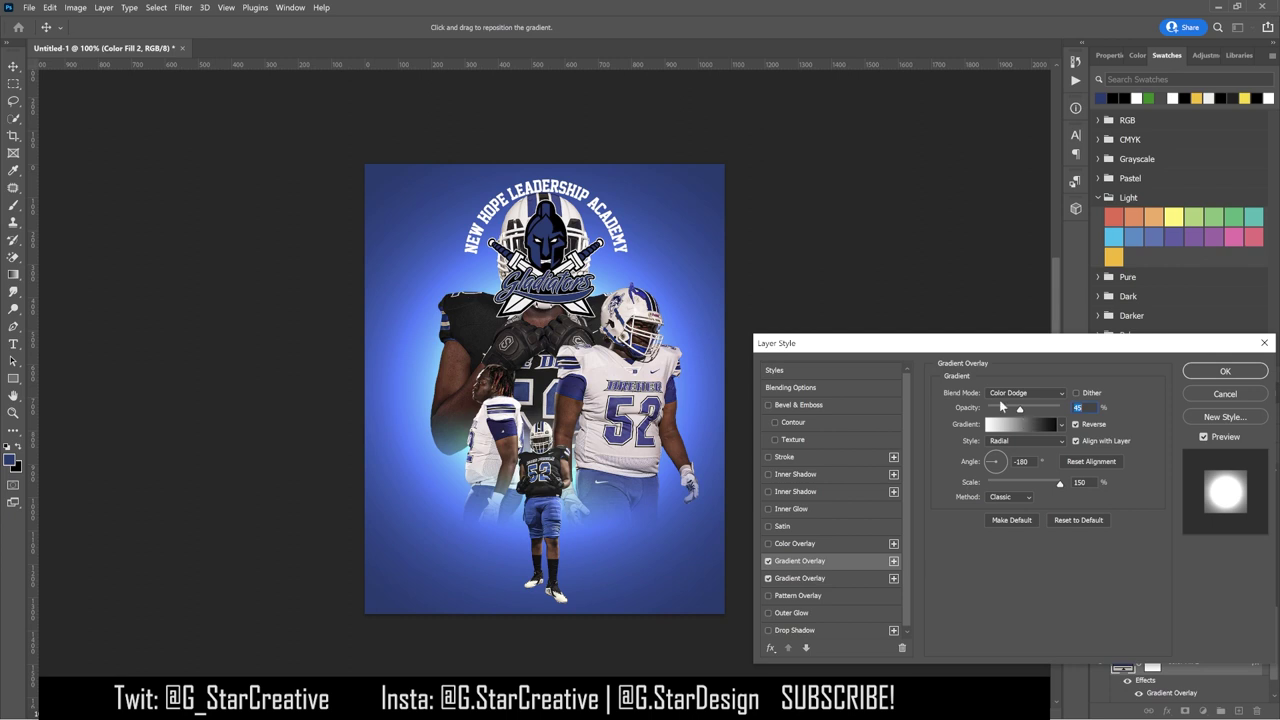
left_click(1076, 424)
left_click(1086, 409)
scroll(1086, 409, "down", 6)
Step: Add a third gradient overlay in Overlay mode at 100% opacity and apply the layer styles
left_click(893, 561)
left_click(1025, 393)
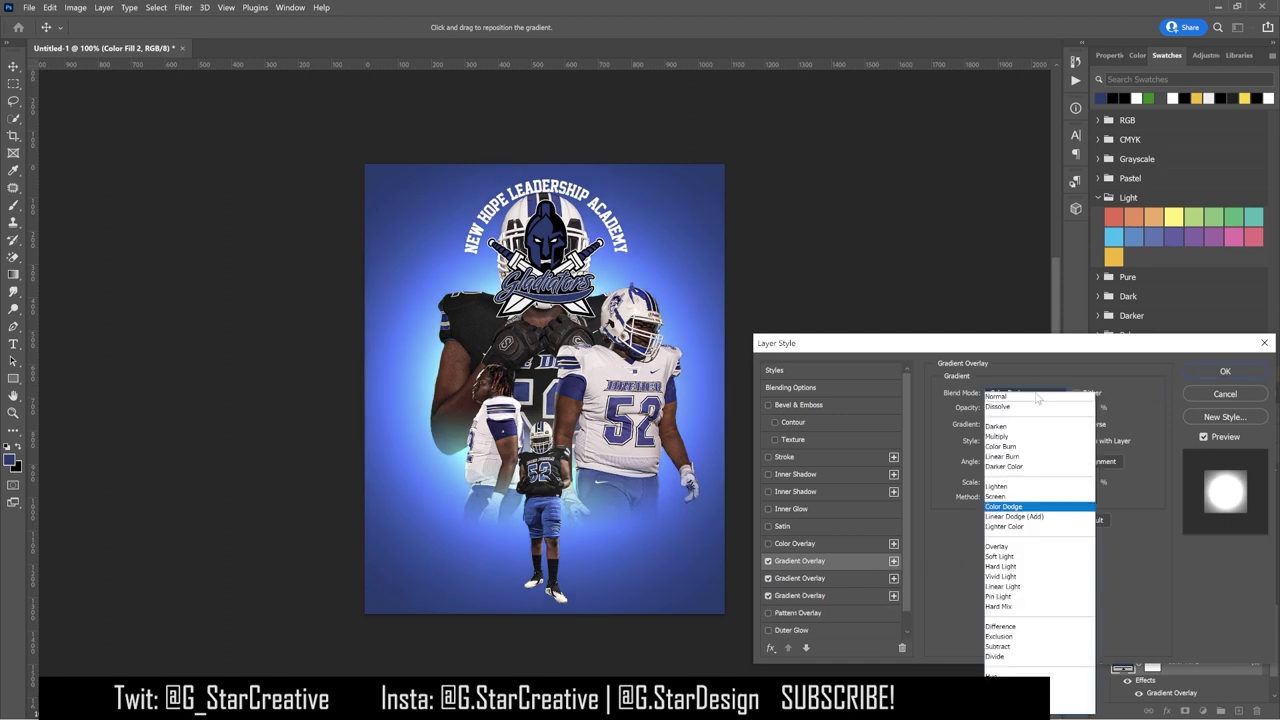
left_click(1005, 542)
mouse_move(1026, 409)
left_mouse_down()
mouse_move(1060, 410)
mouse_move(1033, 413)
left_mouse_up()
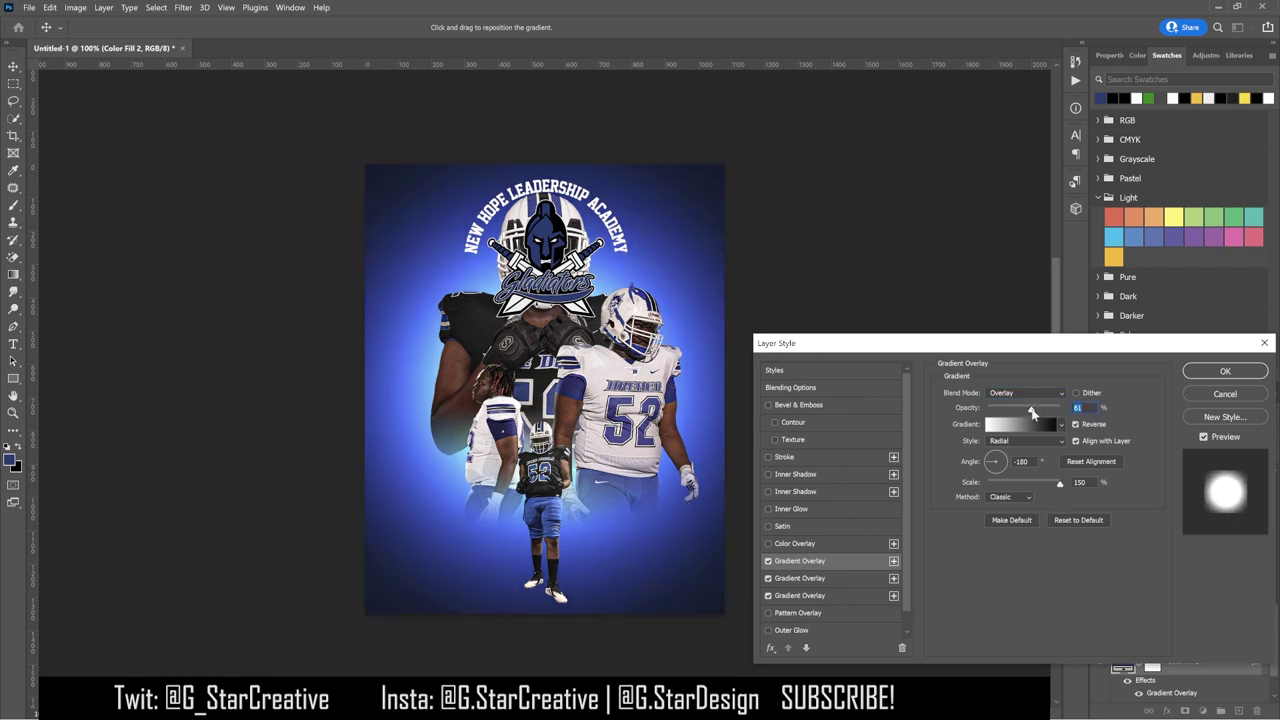
left_click(1225, 371)
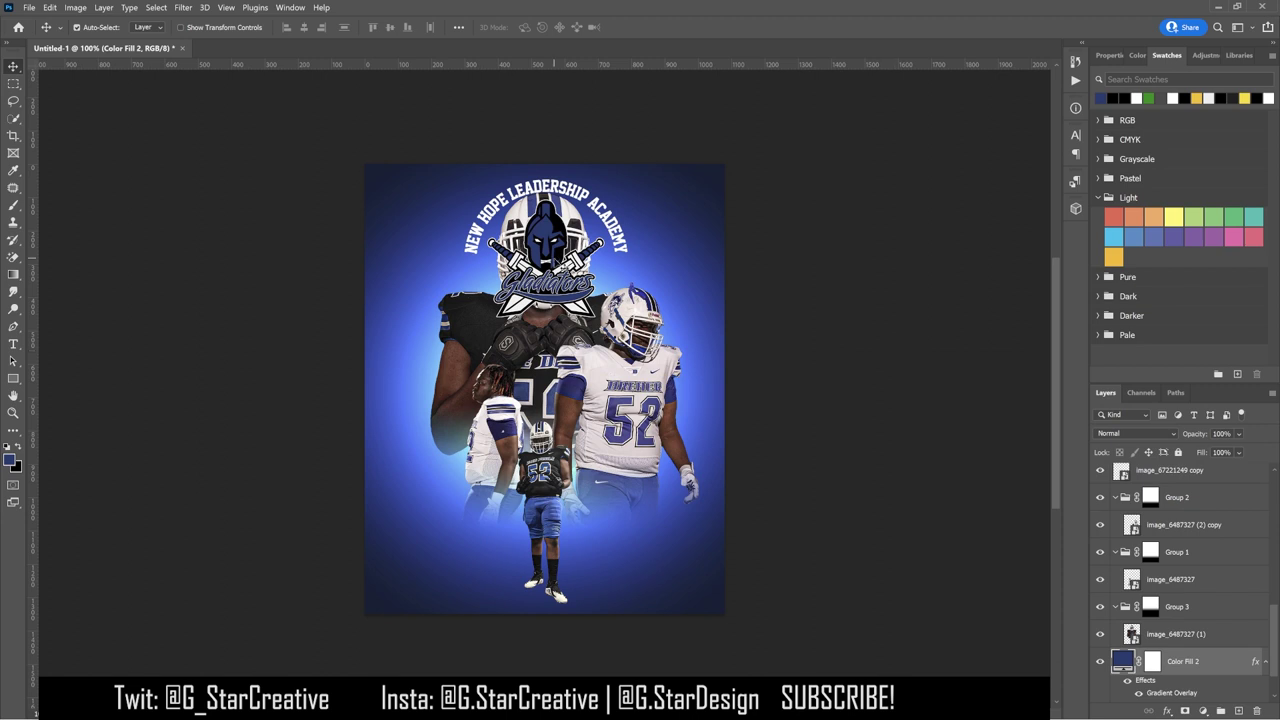
Step: Scale the Gladiators logo down to about 24% and drag it into the poster's top-left corner
key("ctrl+v")
key("ctrl+t")
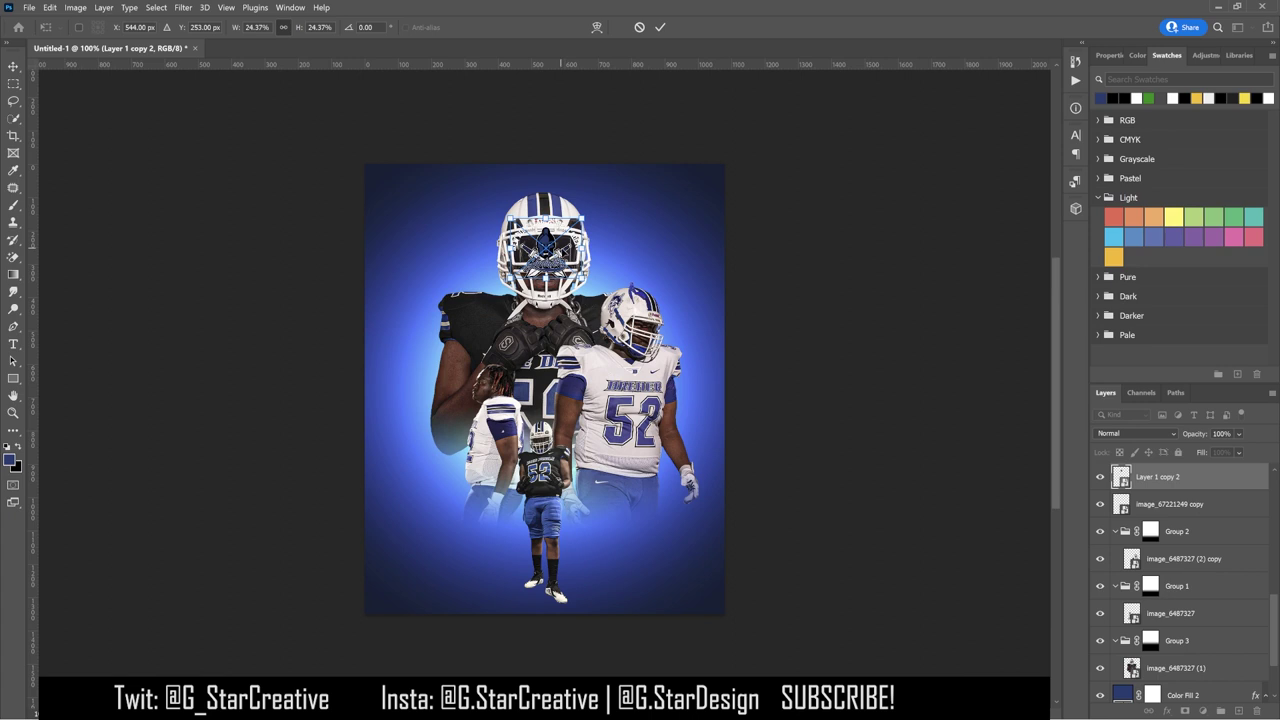
key("Return")
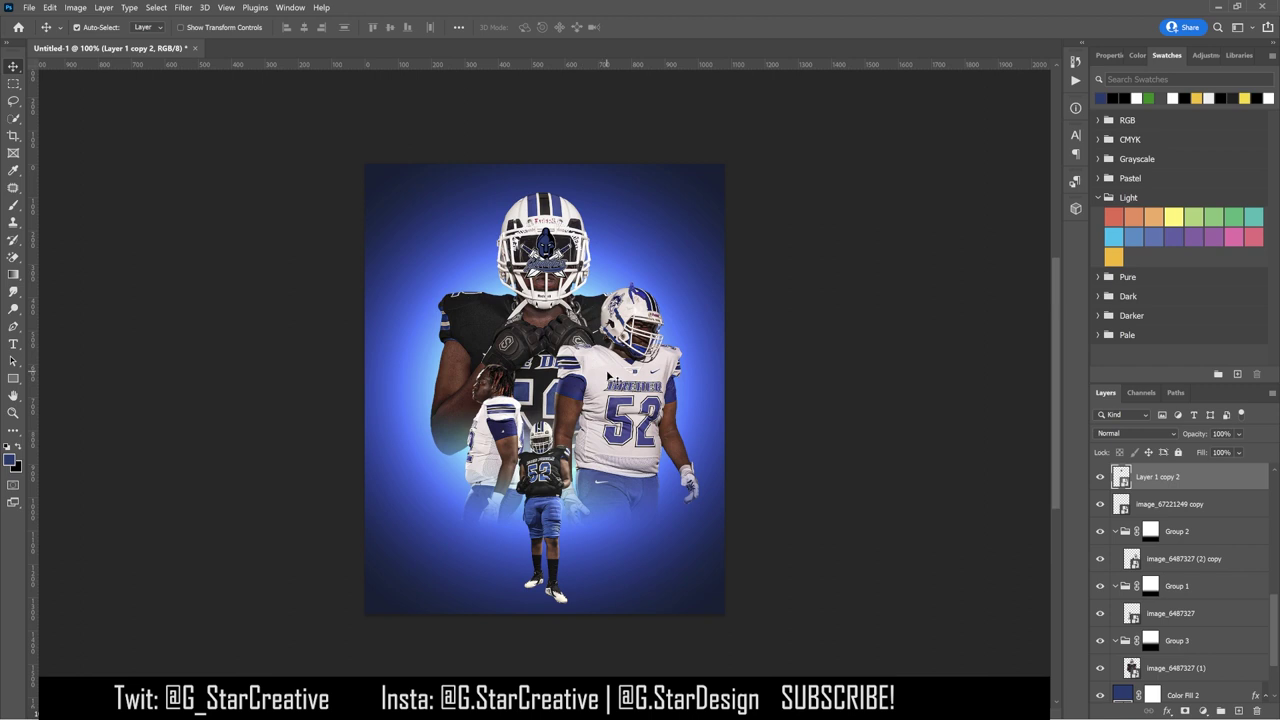
left_click_drag(545, 250, 416, 210)
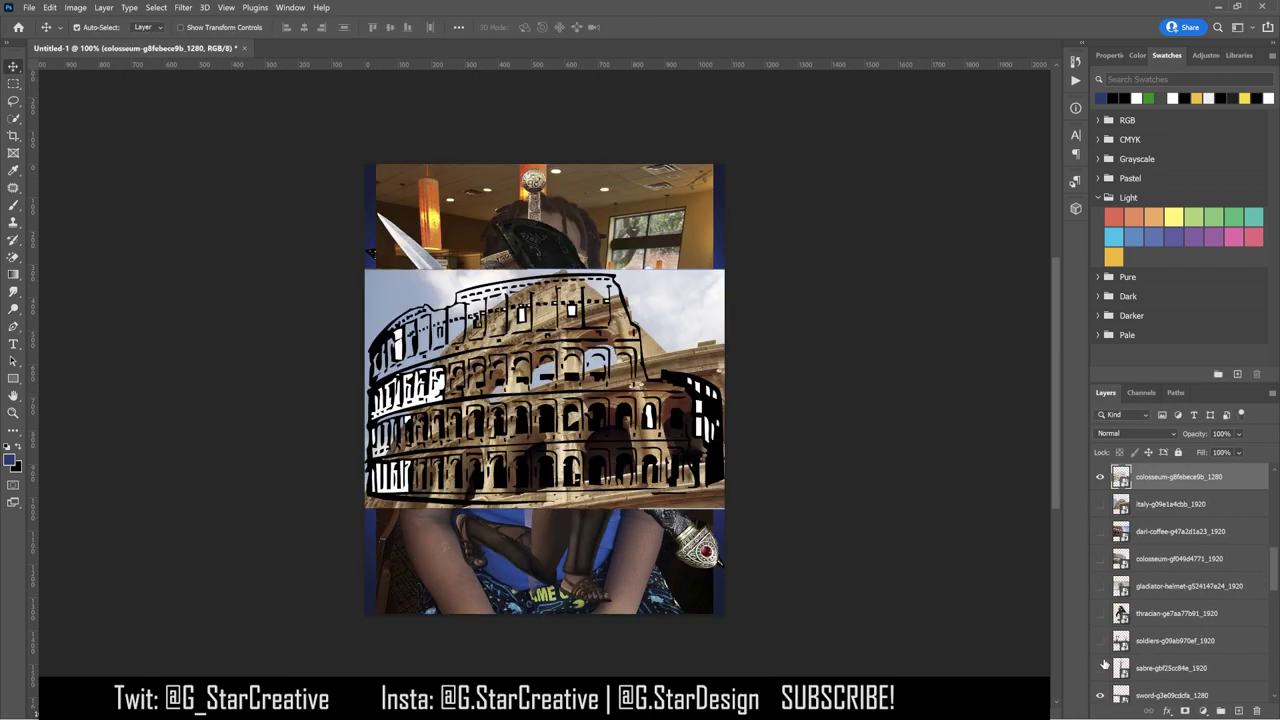
Step: Hide the helmet, knight and tank images and select the colosseum layer
left_click_drag(1162, 533, 1145, 600)
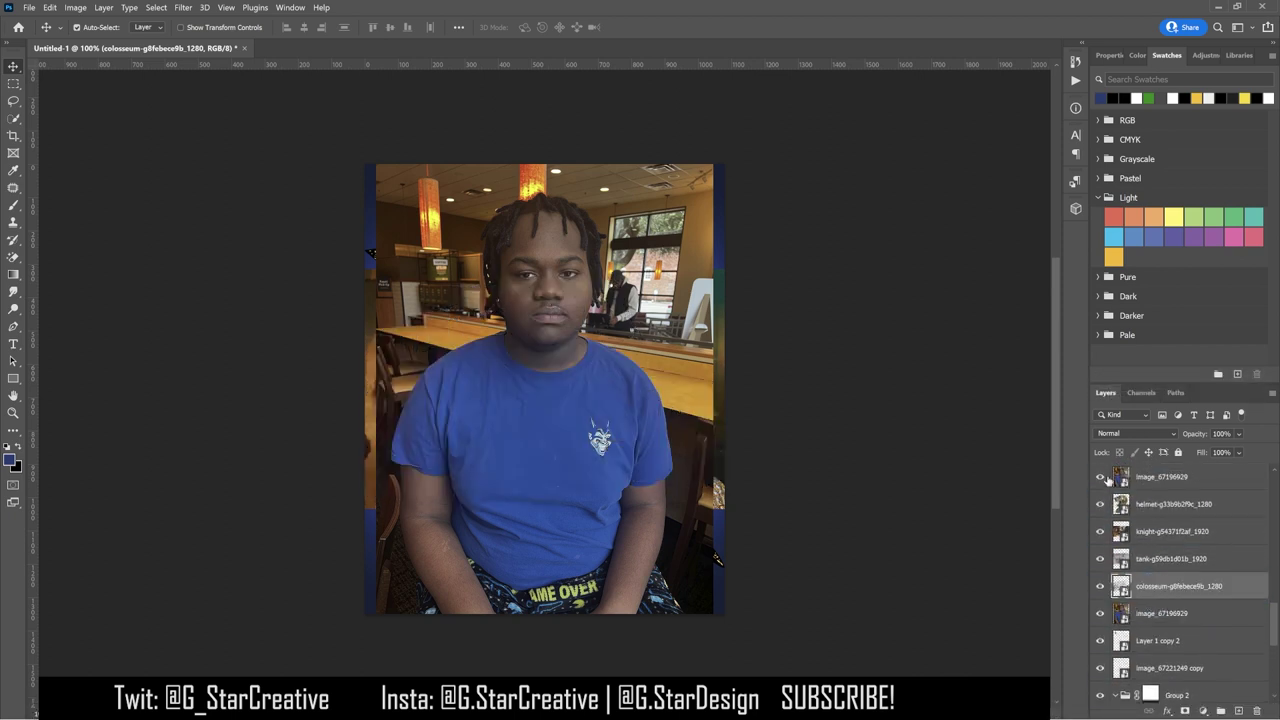
left_click(1170, 477)
left_click_drag(1100, 477, 1101, 532)
left_click(1101, 532)
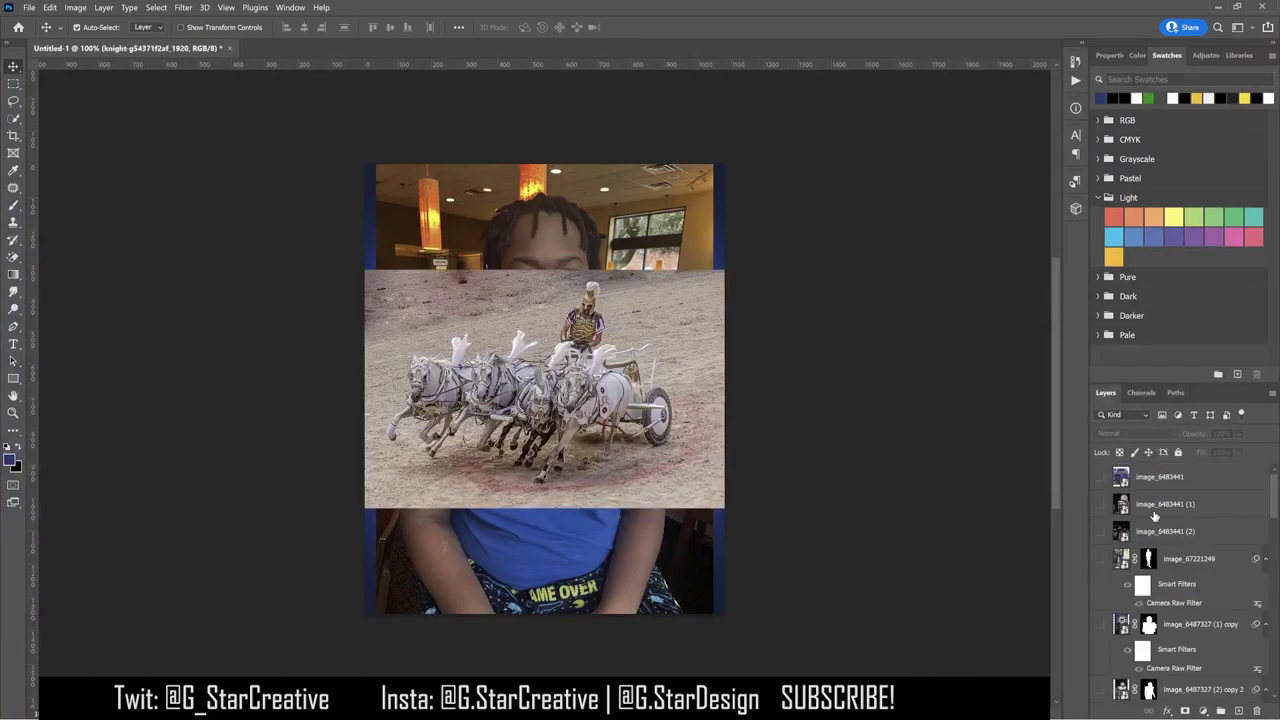
scroll(1160, 600, "down", 3)
scroll(1157, 640, "up", 4)
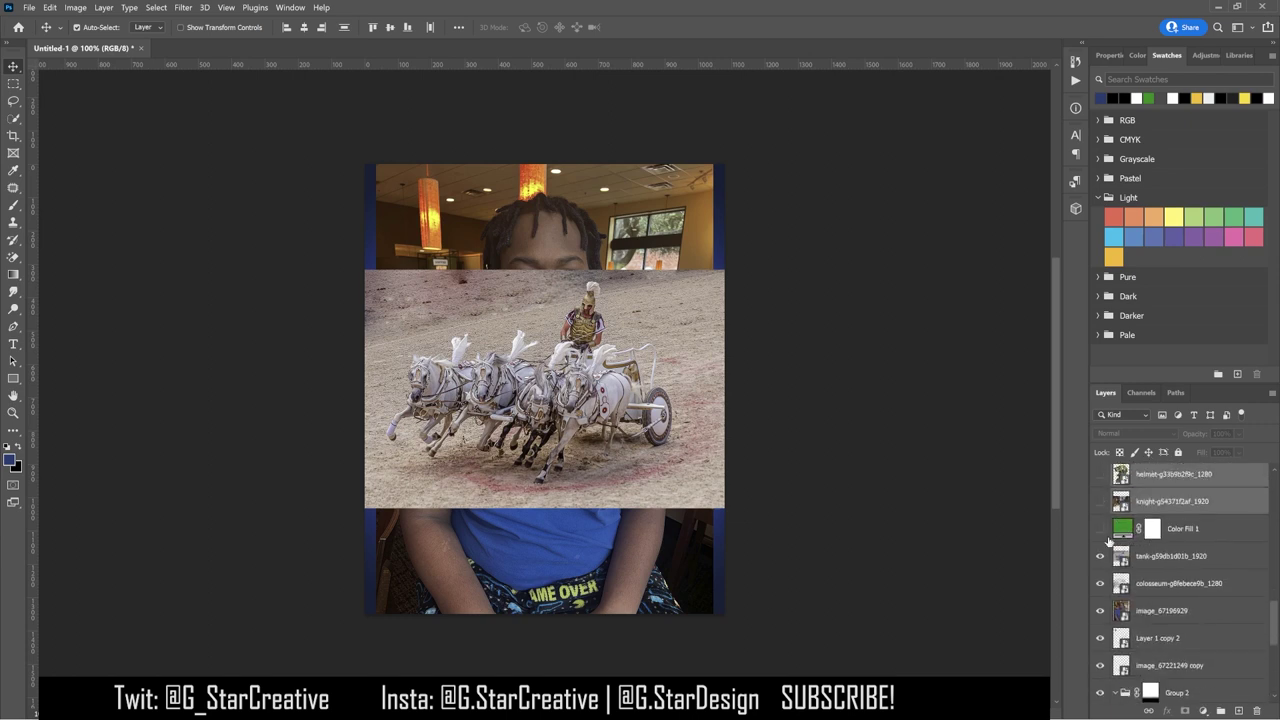
left_click(1101, 555)
left_click(1140, 586)
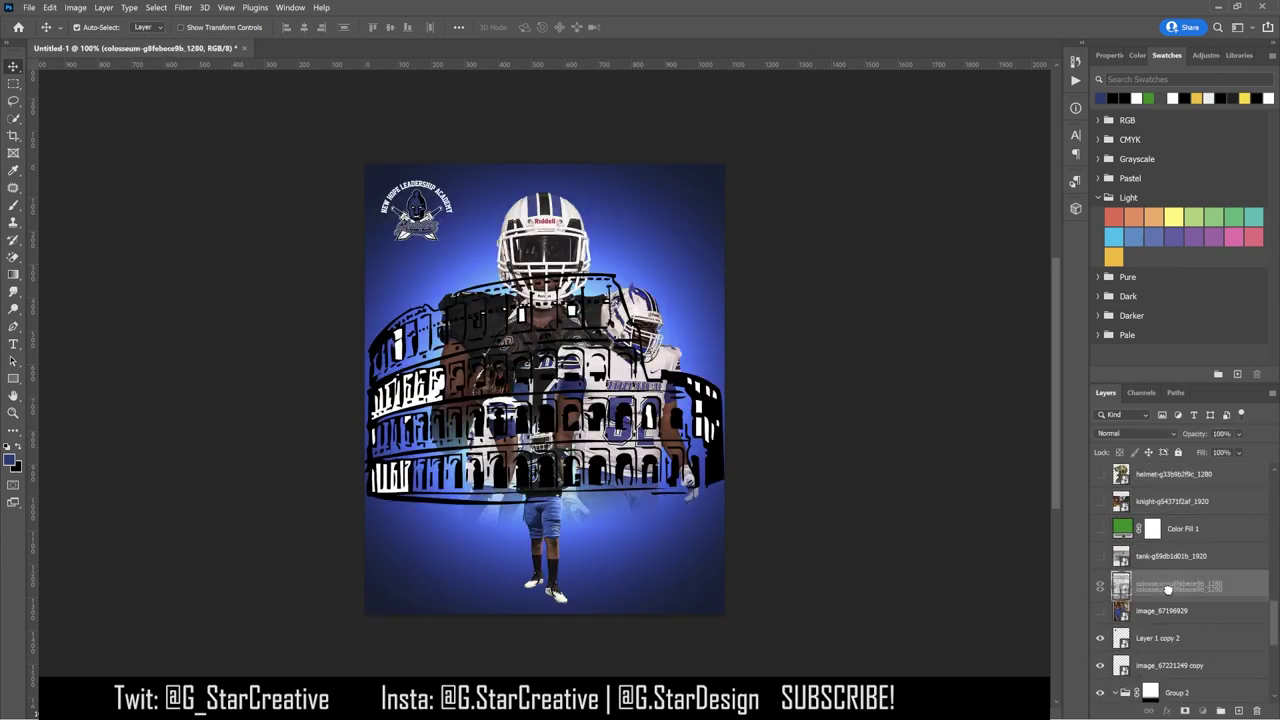
Step: Move the colosseum higher and make its white areas transparent with Blend If
left_click_drag(545, 400, 545, 355)
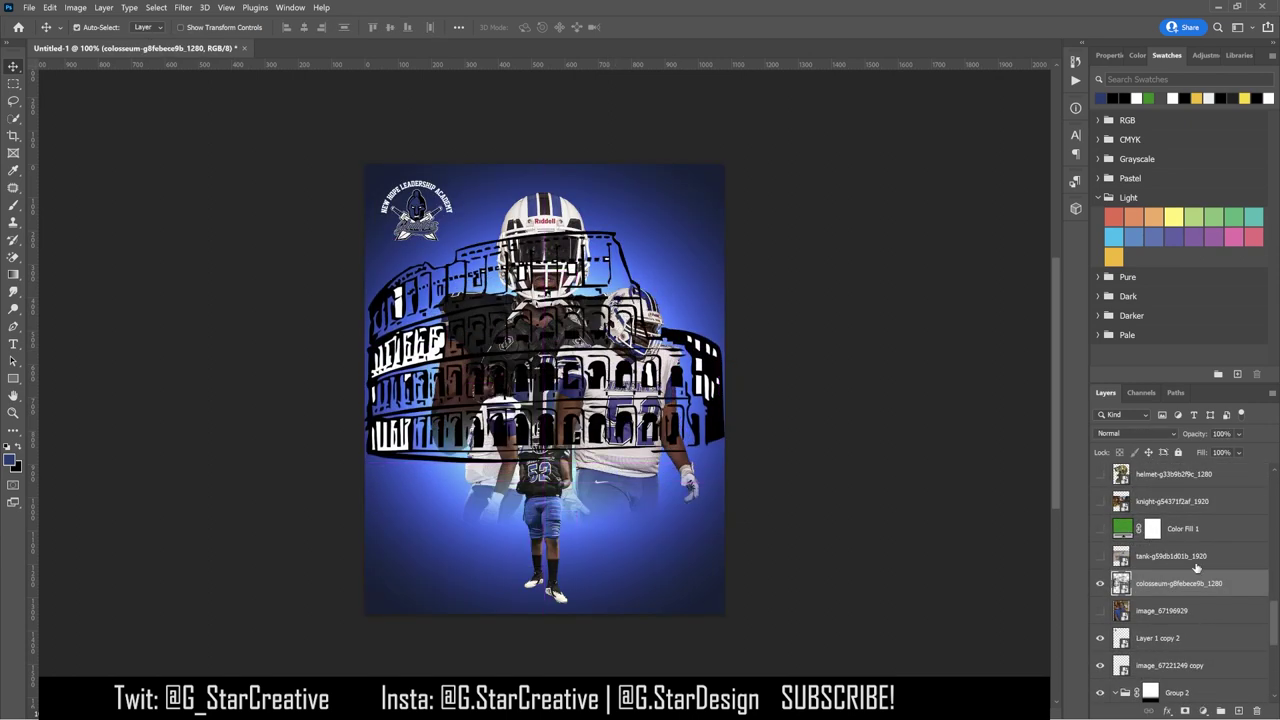
double_click(1230, 583)
left_click_drag(1110, 577, 965, 574)
left_click(1225, 371)
Step: Scale the colosseum to about 57% and move it behind the front player in the stack
right_click(1171, 583)
left_click(936, 358)
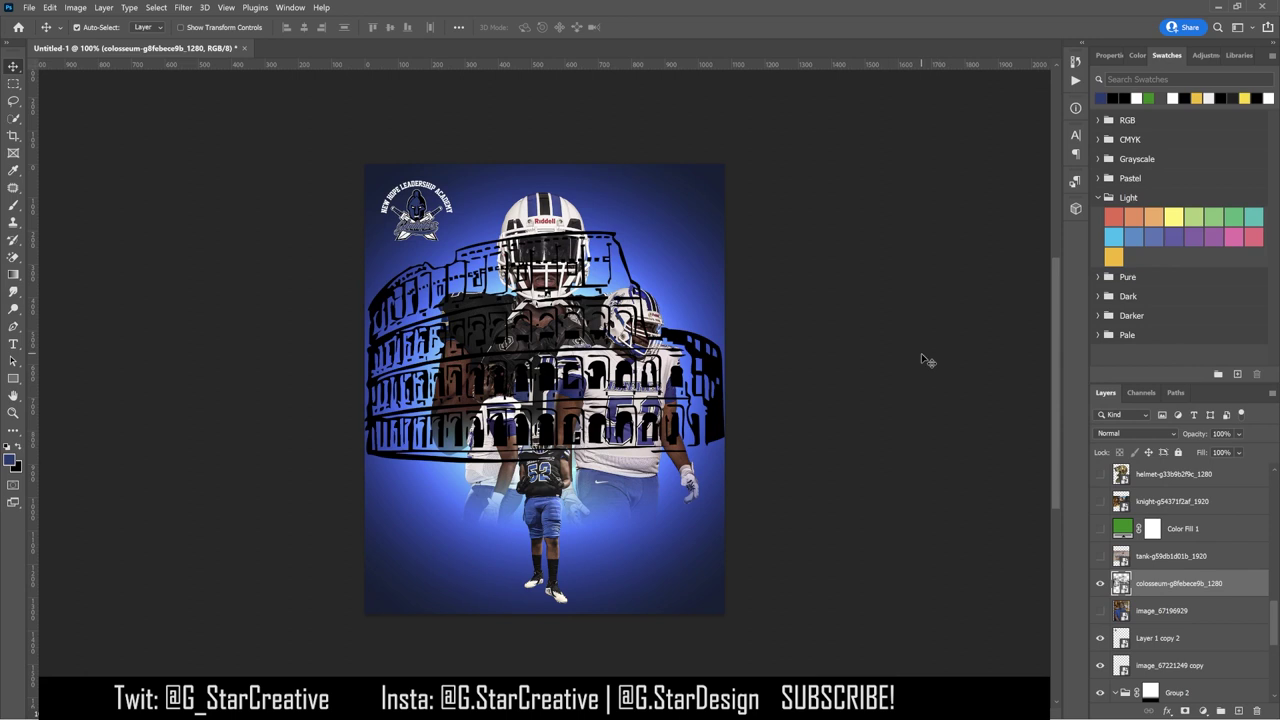
key("ctrl+t")
left_click_drag(545, 165, 545, 433)
left_click_drag(646, 433, 599, 390)
key("Return")
left_click_drag(1166, 590, 1166, 676)
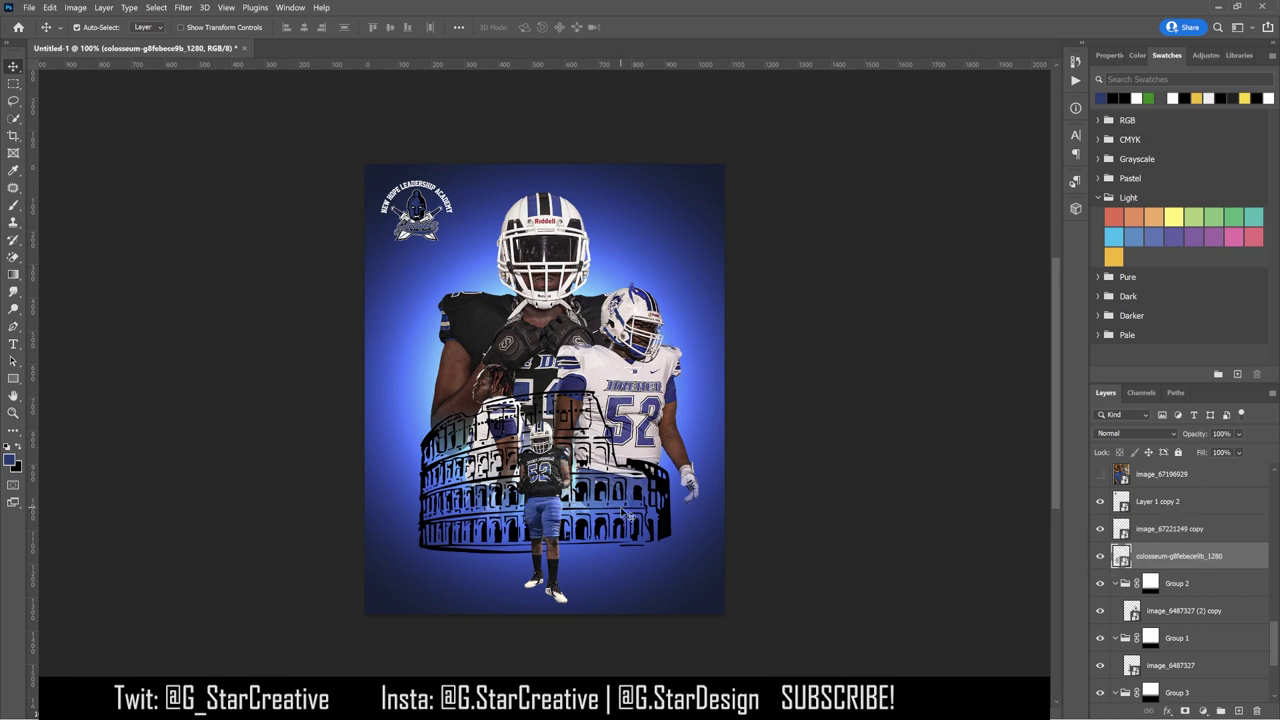
Step: Tilt the colosseum about half a degree, flip it horizontally, then nudge it right and shrink slightly
key("ctrl+t")
left_click_drag(772, 478, 757, 491)
key("Return")
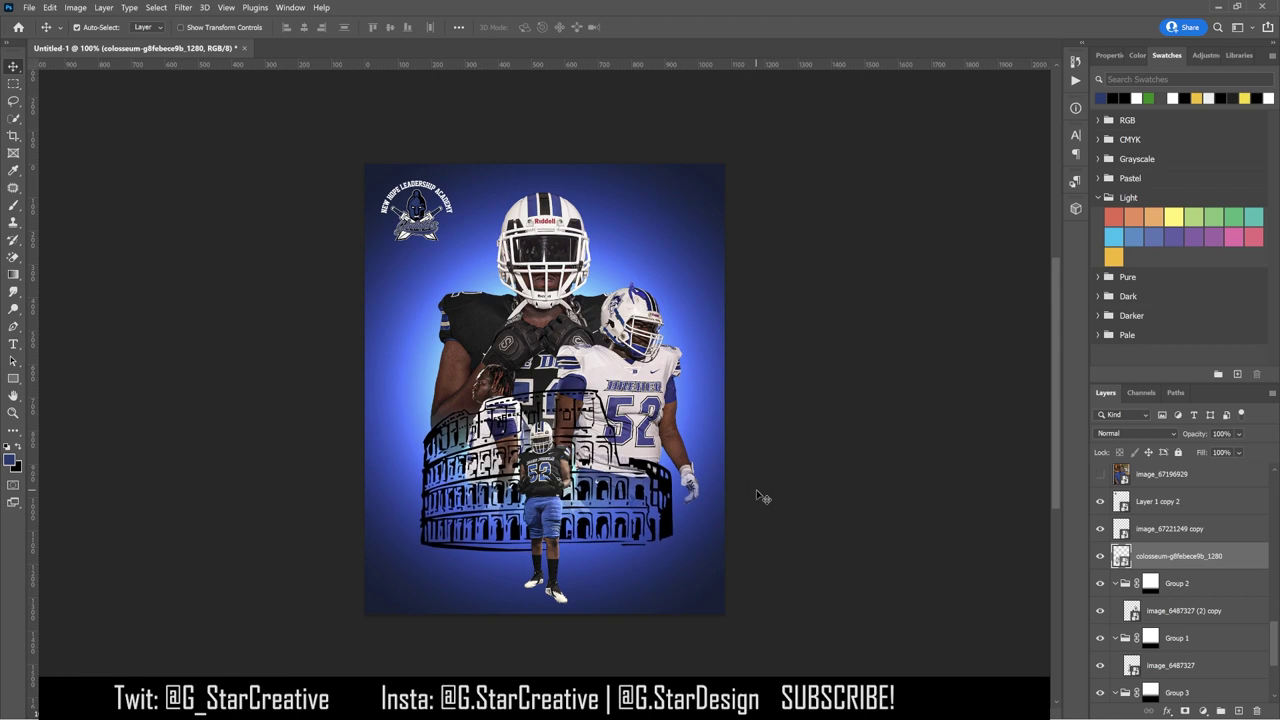
left_click(49, 7)
mouse_move(100, 288)
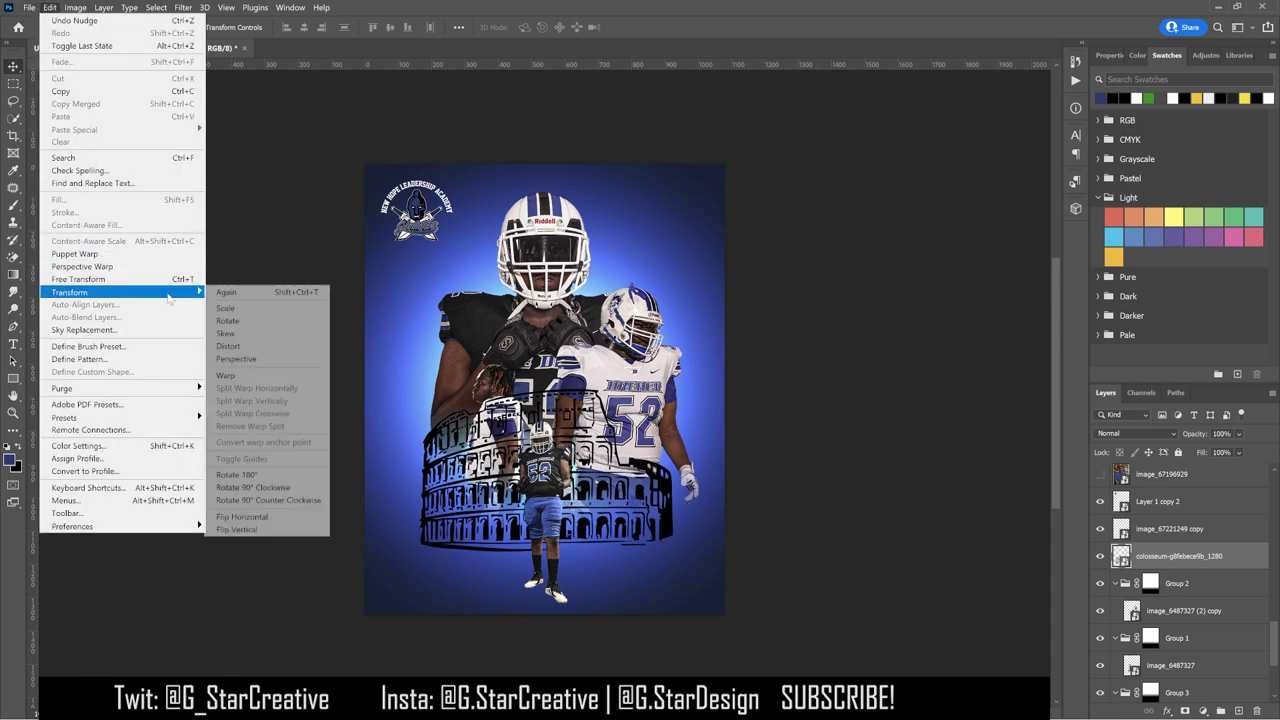
left_click(255, 516)
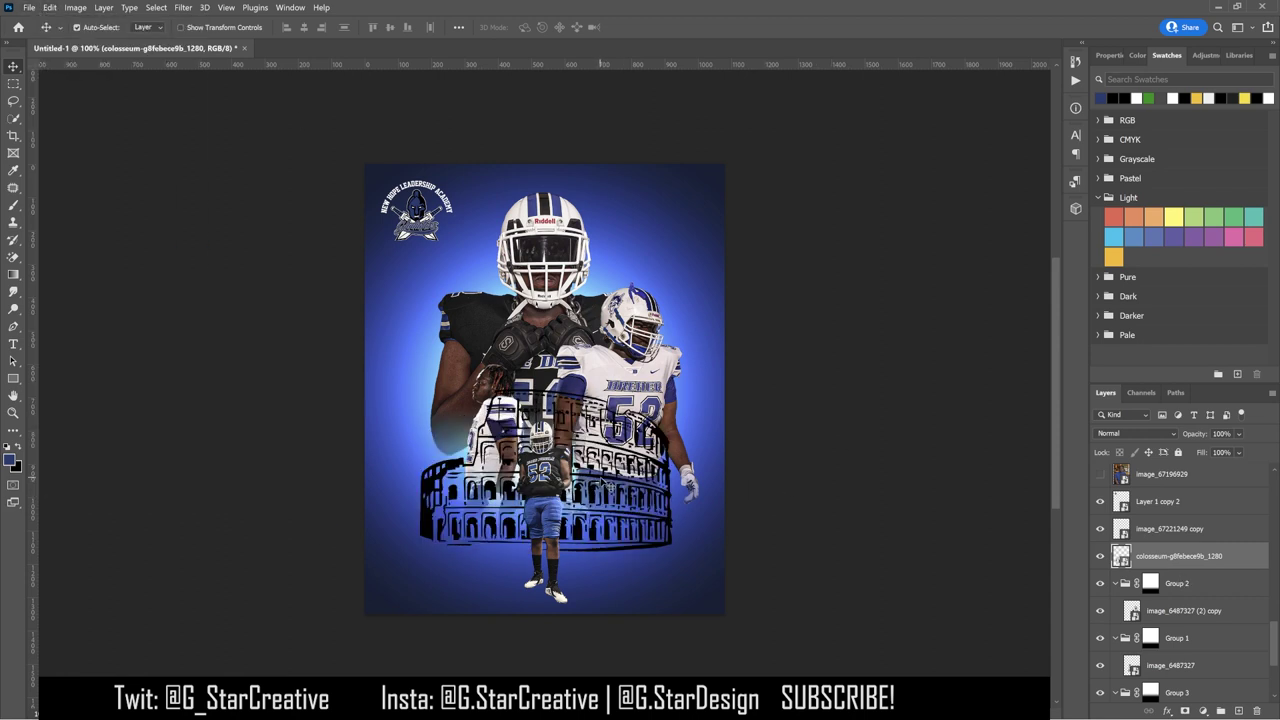
left_click_drag(599, 480, 622, 440)
key("ctrl+t")
left_click_drag(690, 385, 678, 392)
key("Return")
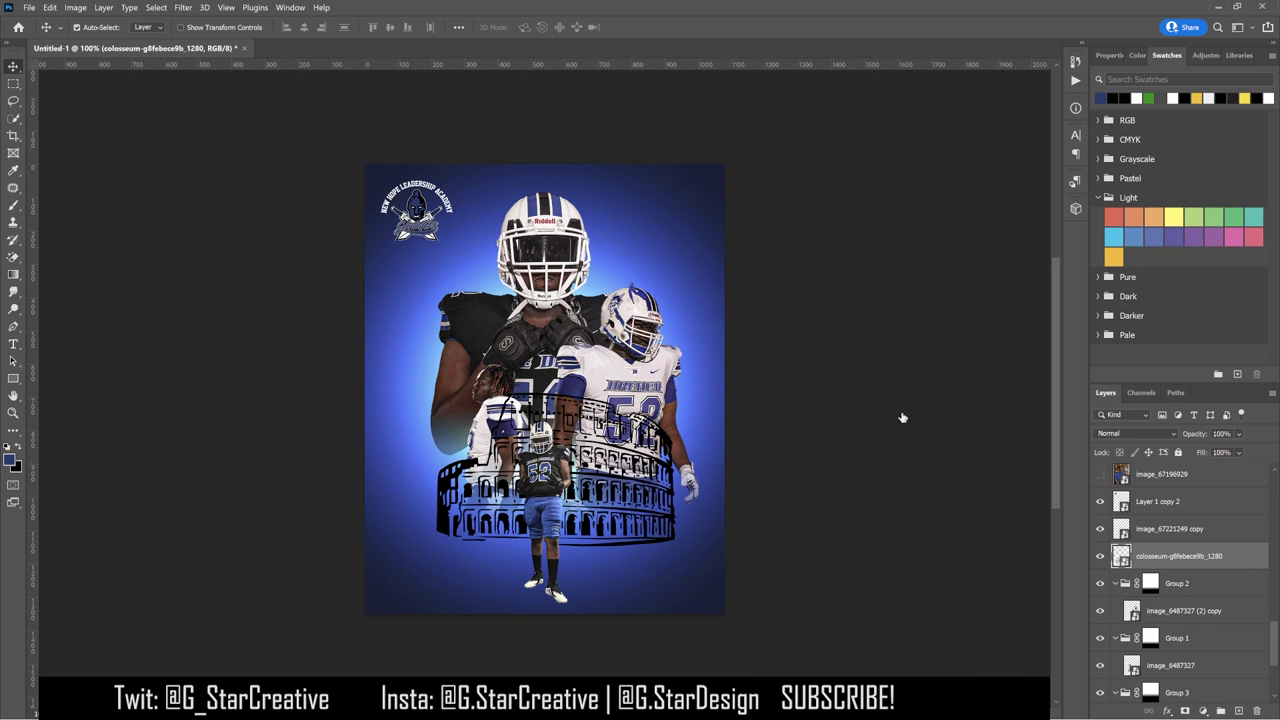
Step: Try a white colour overlay on the colosseum, then discard the layer style changes
double_click(1180, 556)
left_click(817, 543)
left_click(1066, 403)
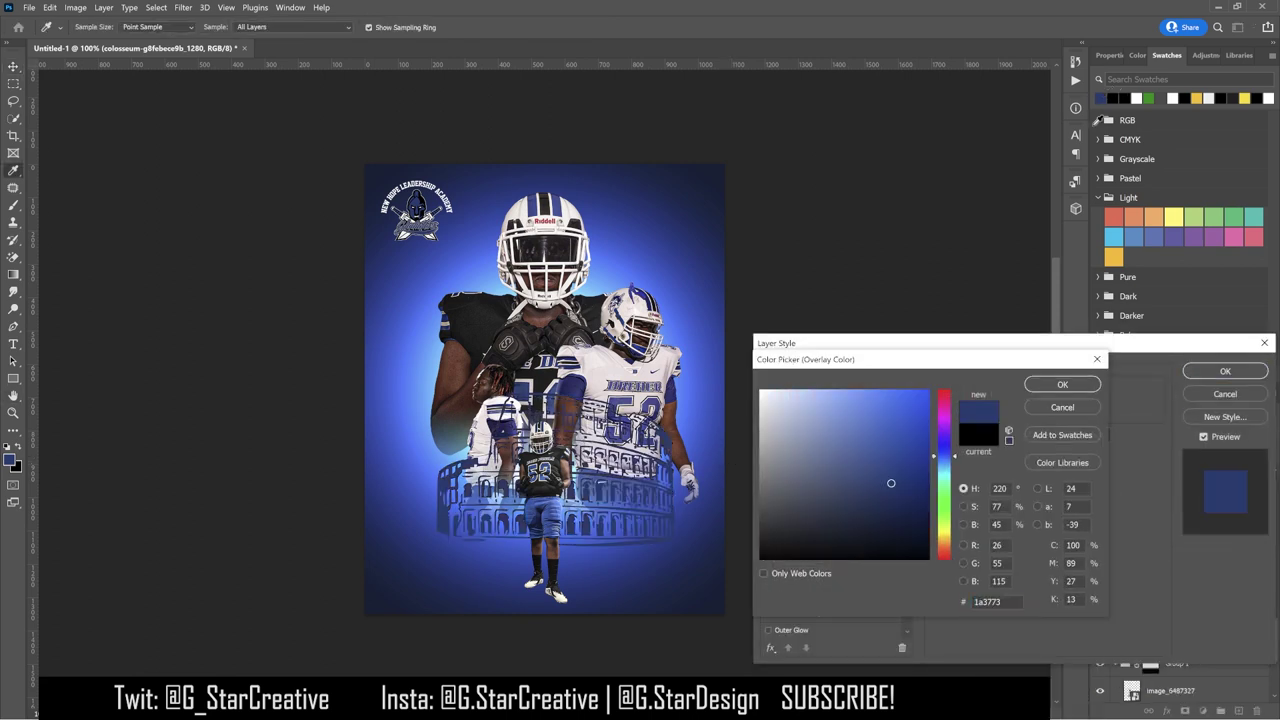
left_click_drag(843, 493, 737, 338)
left_click(1062, 407)
key("Escape")
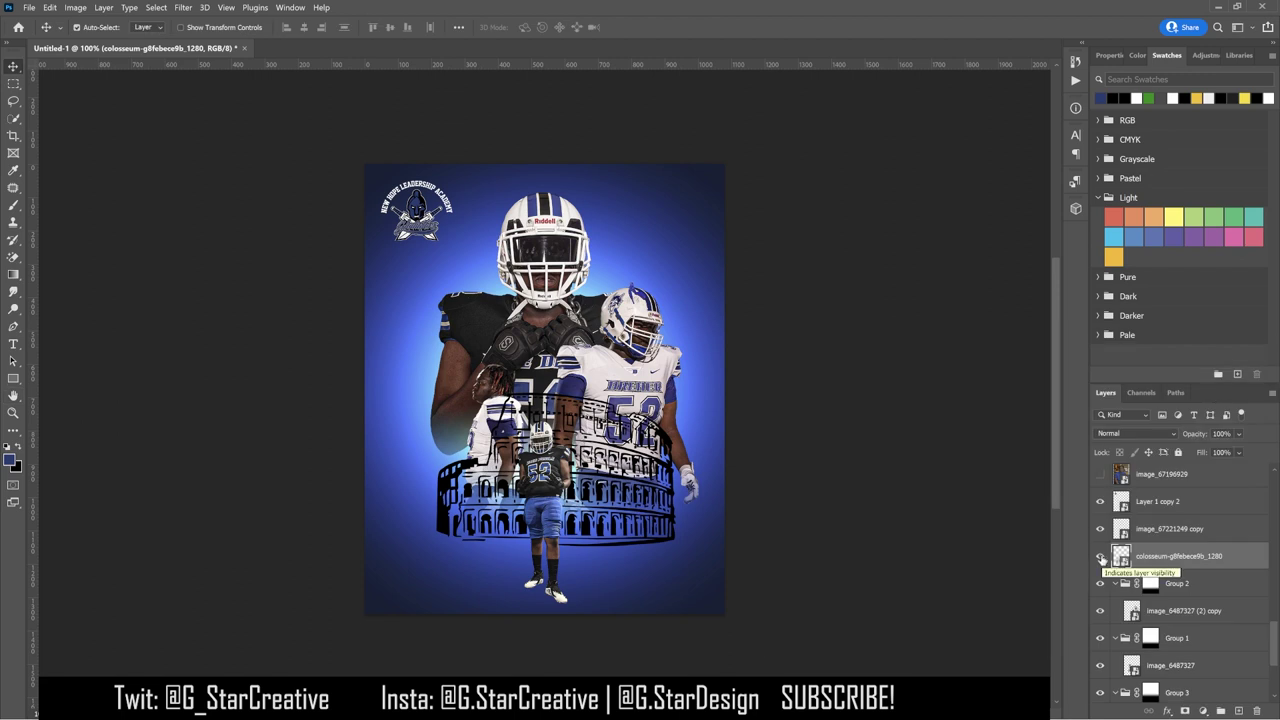
Step: Hide the colosseum, show the portrait photo layer image_67196929 and open Camera Raw Filter on it
left_click(1101, 557)
left_click(1100, 474)
left_click(1150, 476)
left_click(183, 7)
left_click(230, 90)
Step: In Camera Raw, raise highlights to +37 and shadows to +7, adjust texture and clarity, and apply
left_click(466, 200)
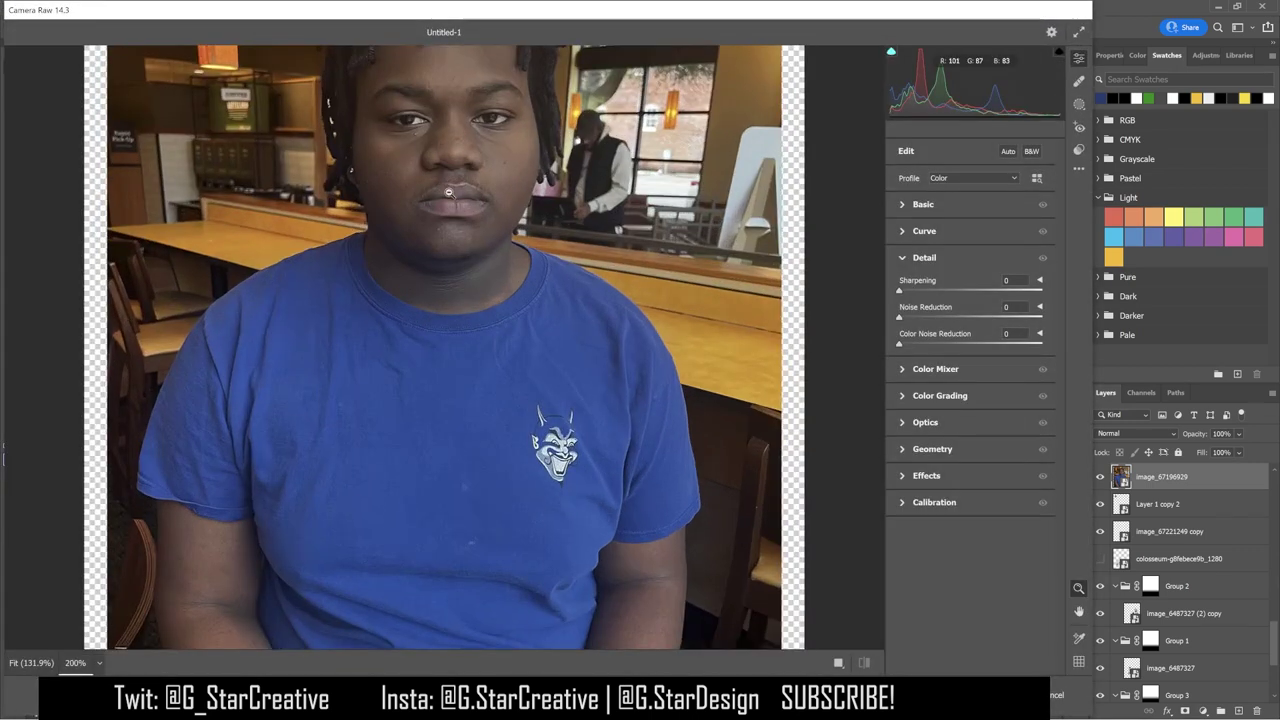
left_click(960, 204)
mouse_move(970, 353)
left_mouse_down()
mouse_move(1000, 354)
mouse_move(975, 374)
left_mouse_up()
left_click_drag(970, 448, 1003, 469)
scroll(1003, 472, "down", 2)
left_click(1000, 501)
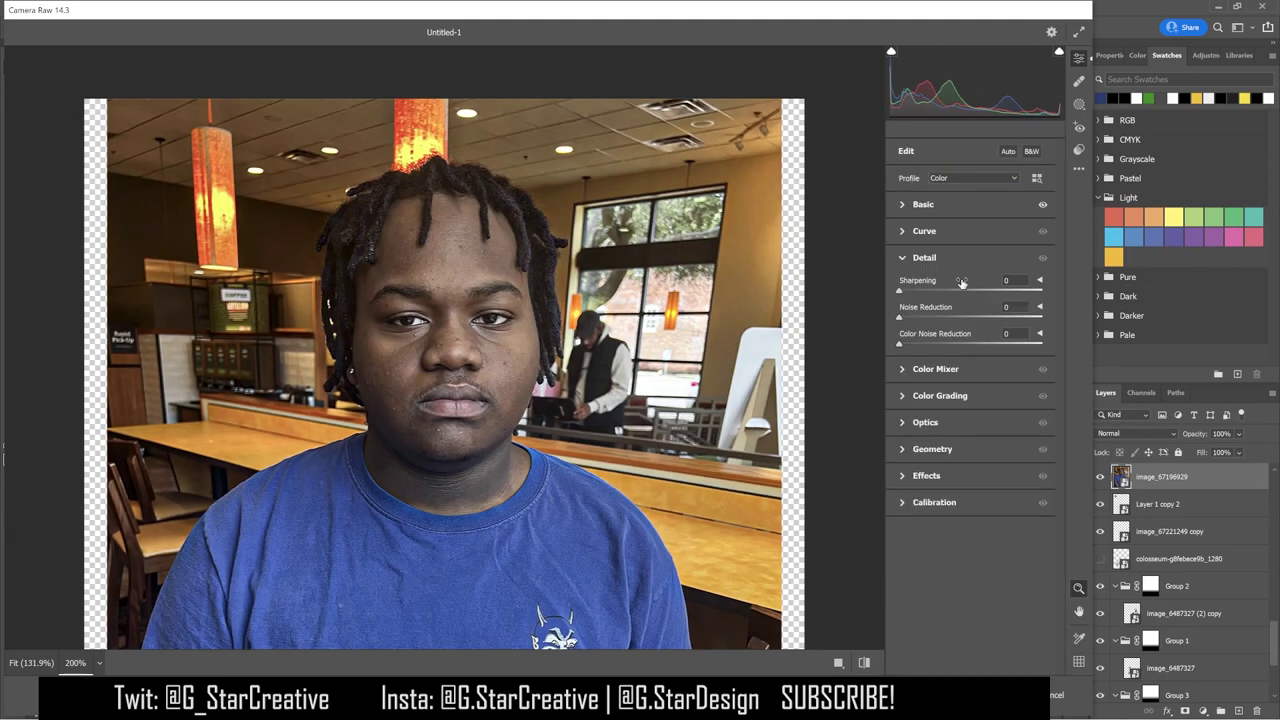
key("Return")
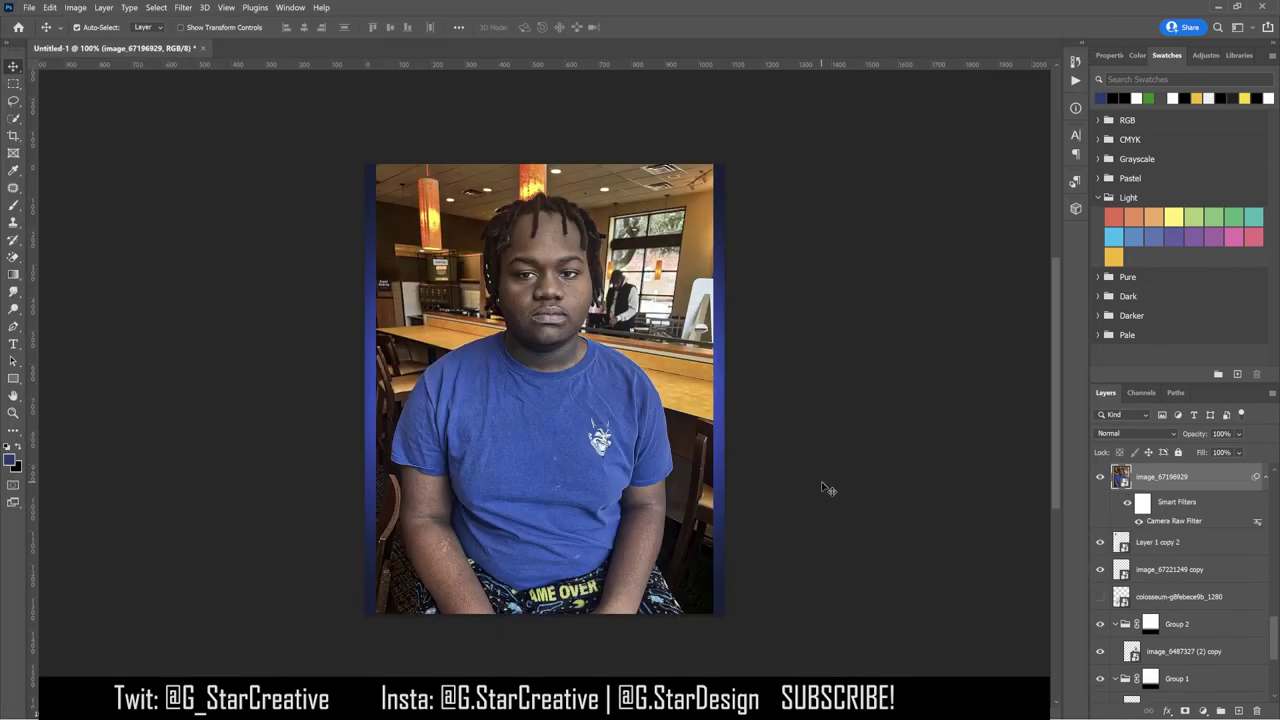
Step: Place the photo below the knight layer as a smart object copy and remove its background
left_click_drag(1170, 480, 980, 505)
left_click_drag(1195, 568, 1175, 535)
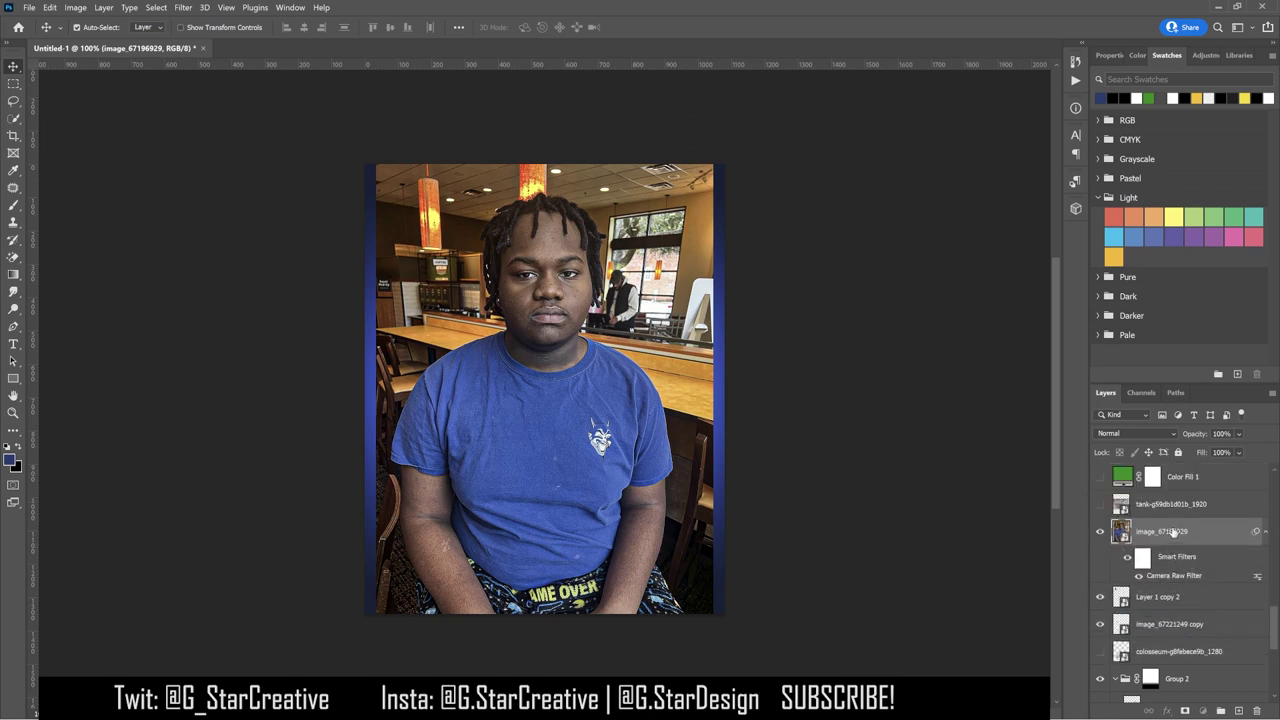
right_click(1172, 510)
left_click(1075, 400)
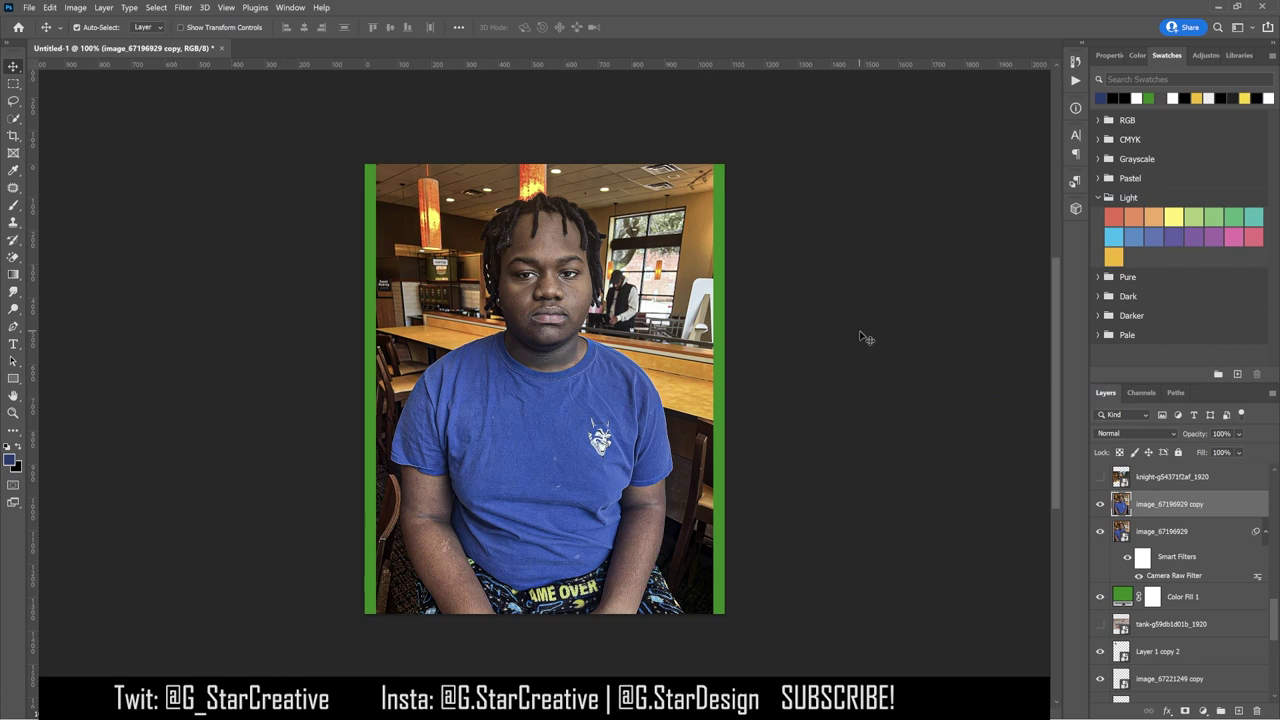
left_click(1110, 56)
left_click(1145, 267)
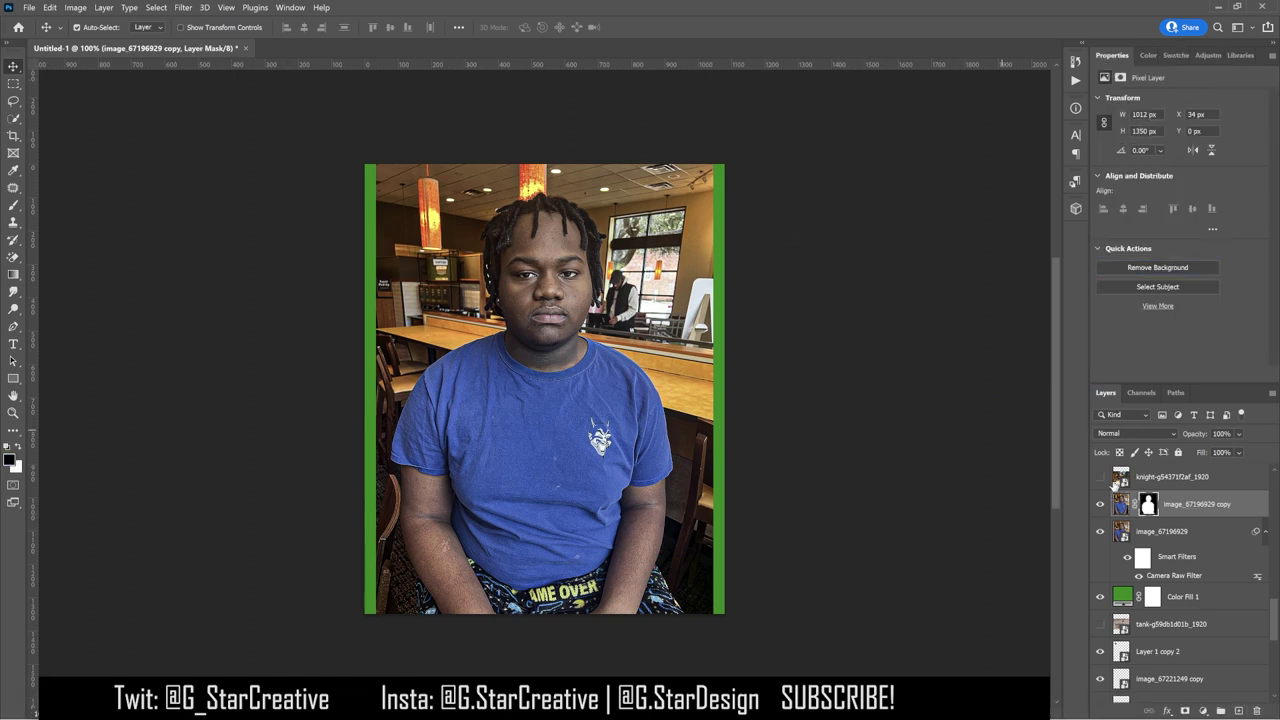
key("Delete")
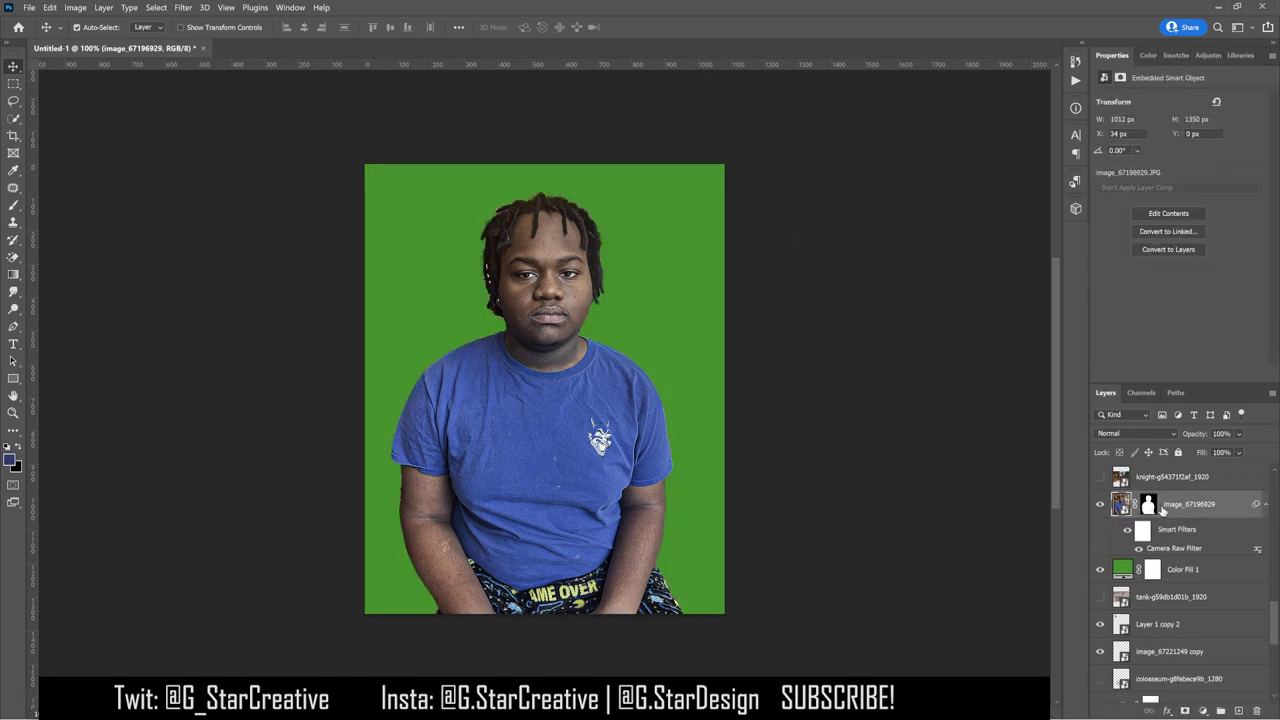
Step: Refine the cutout mask in Select and Mask, smoothing the edge and cleaning white specks from the hair
key("ctrl+equal")
key("ctrl+equal")
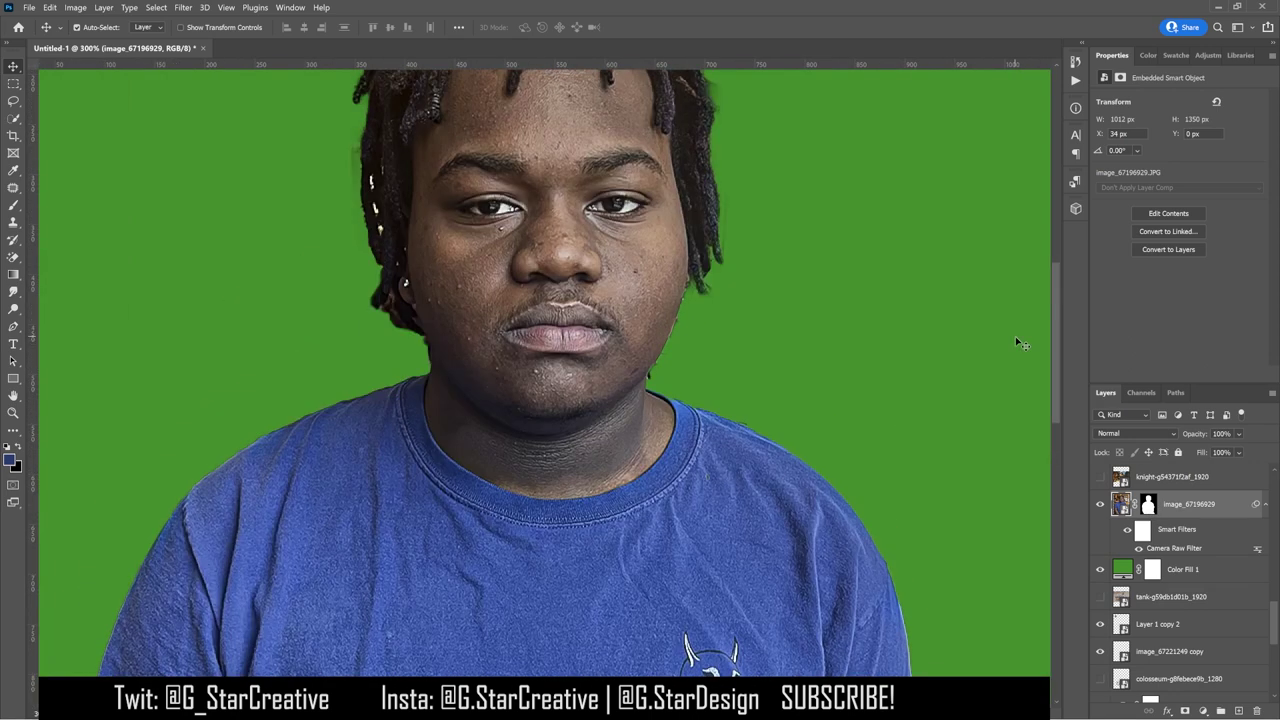
double_click(1150, 504)
left_click_drag(1097, 455, 1103, 455)
left_click_drag(377, 320, 403, 389)
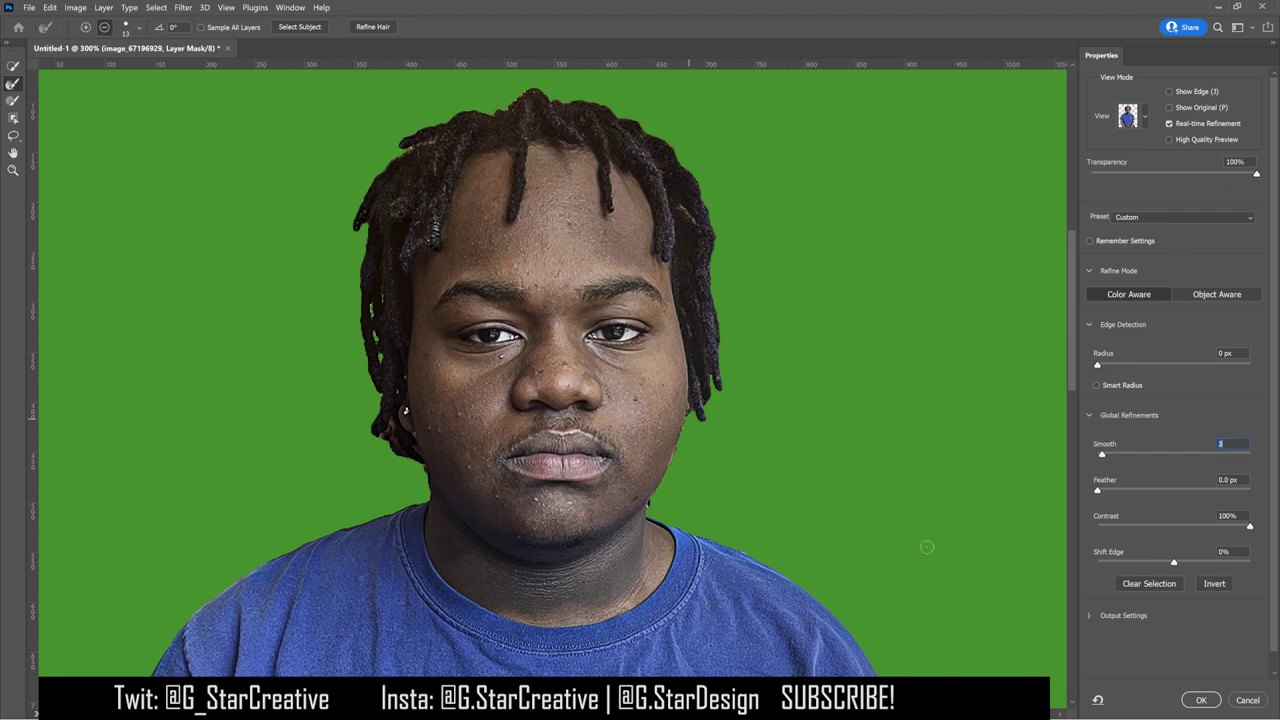
key("Return")
key("ctrl+plus")
key("ctrl+plus")
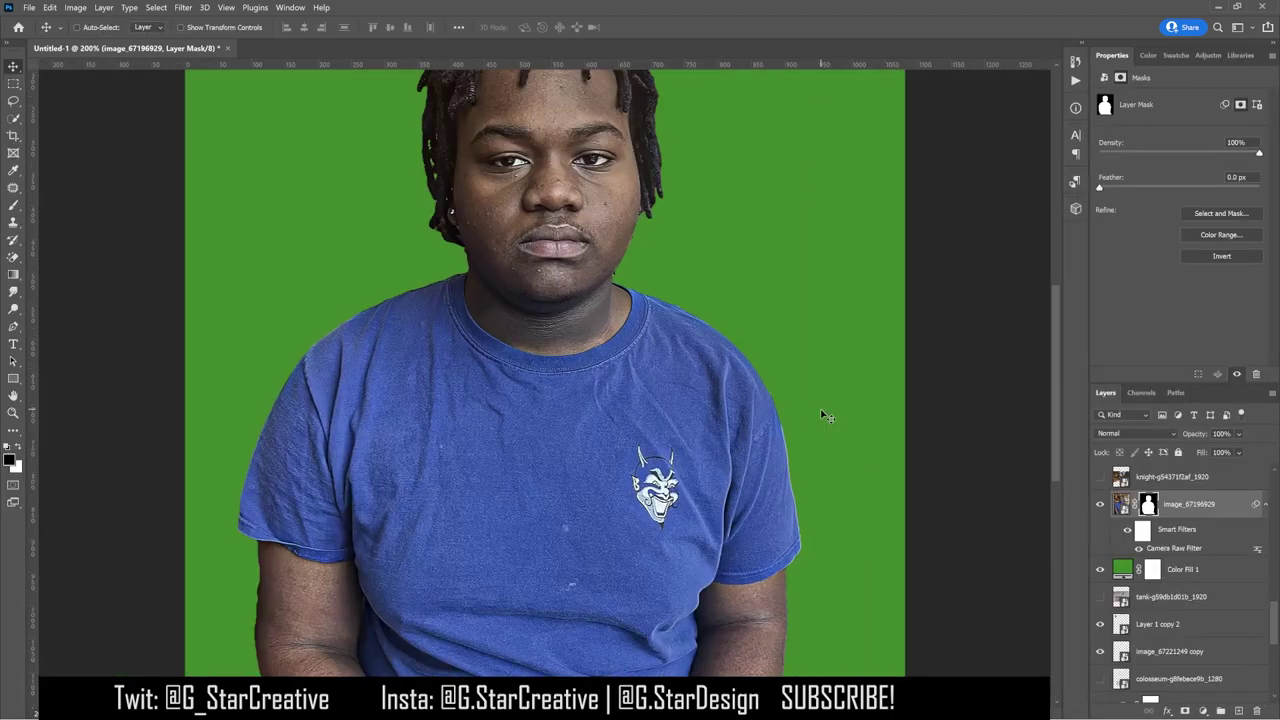
key("ctrl+plus")
key("b")
key("x")
key("x")
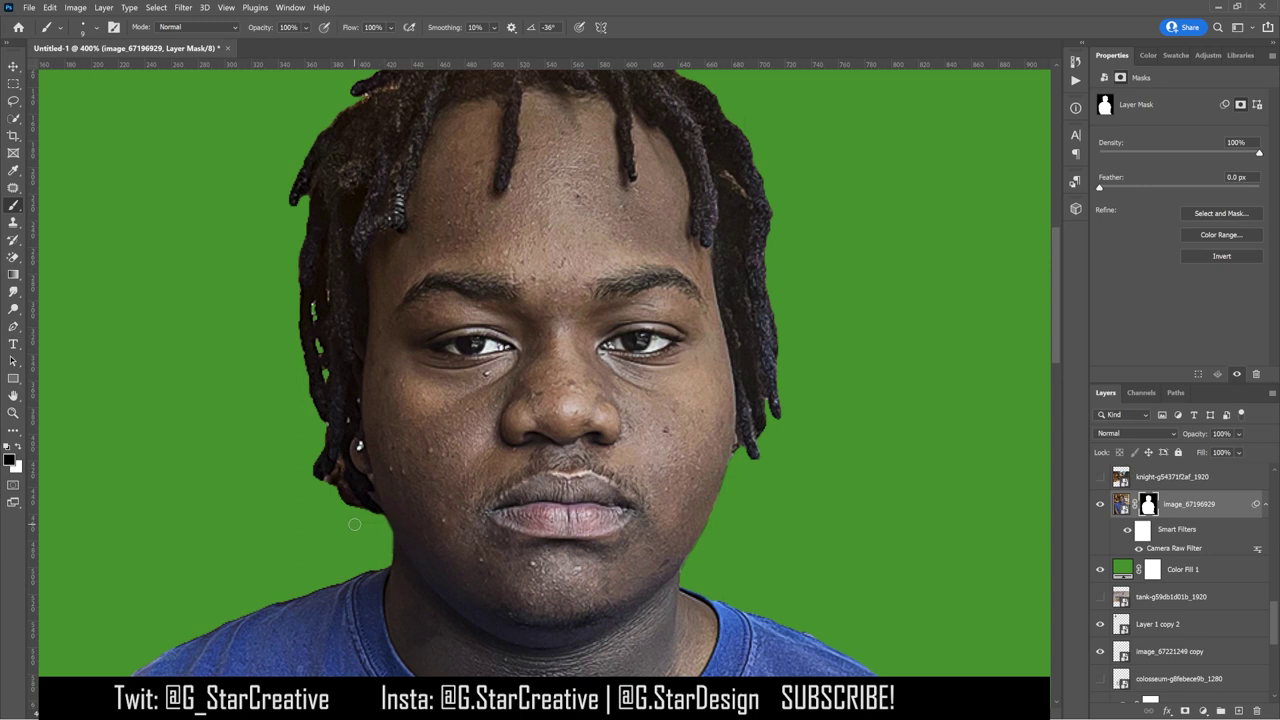
key("ctrl+0")
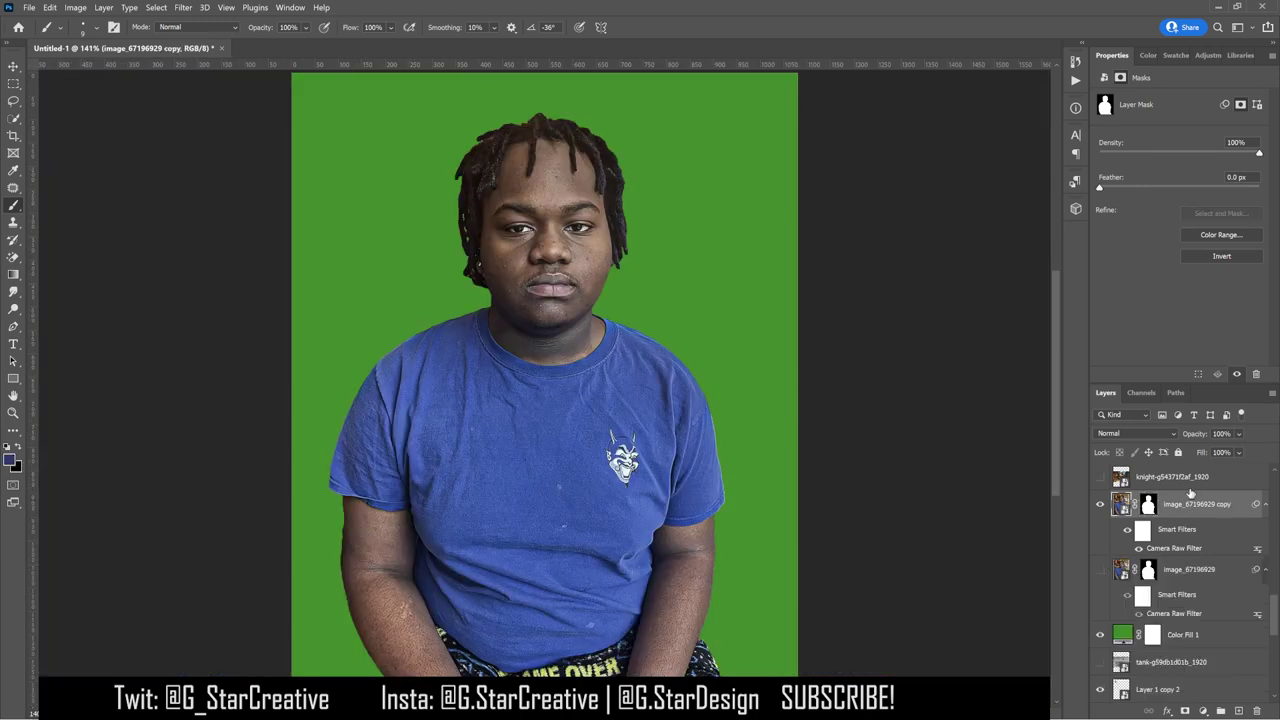
Step: Make a new smart object copy of the photo and mask it to a round head cutout
right_click(1200, 496)
left_click(1150, 271)
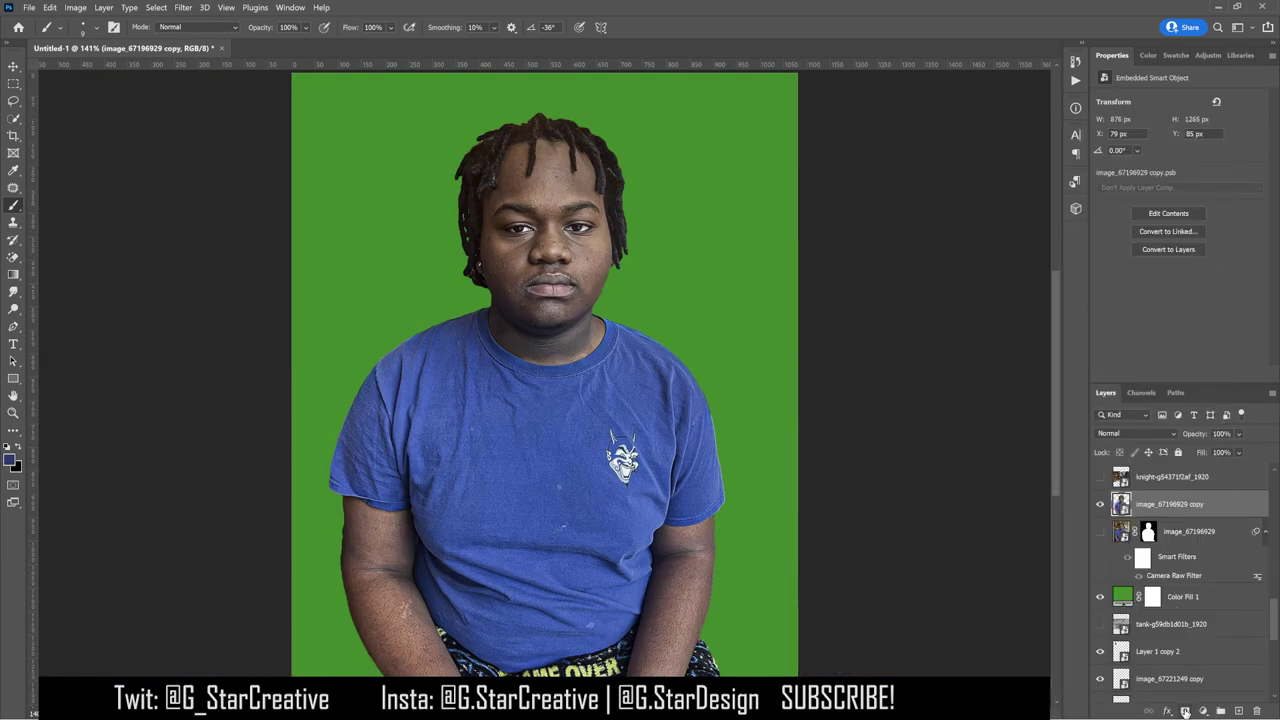
left_click(1185, 711)
key("bracketright")
key("bracketright")
key("bracketright")
key("bracketright")
key("bracketright")
key("bracketright")
key("bracketright")
key("bracketright")
key("bracketright")
key("bracketright")
key("bracketright")
key("bracketright")
key("bracketright")
key("bracketright")
key("bracketright")
key("bracketright")
key("bracketright")
key("bracketright")
key("bracketright")
key("bracketright")
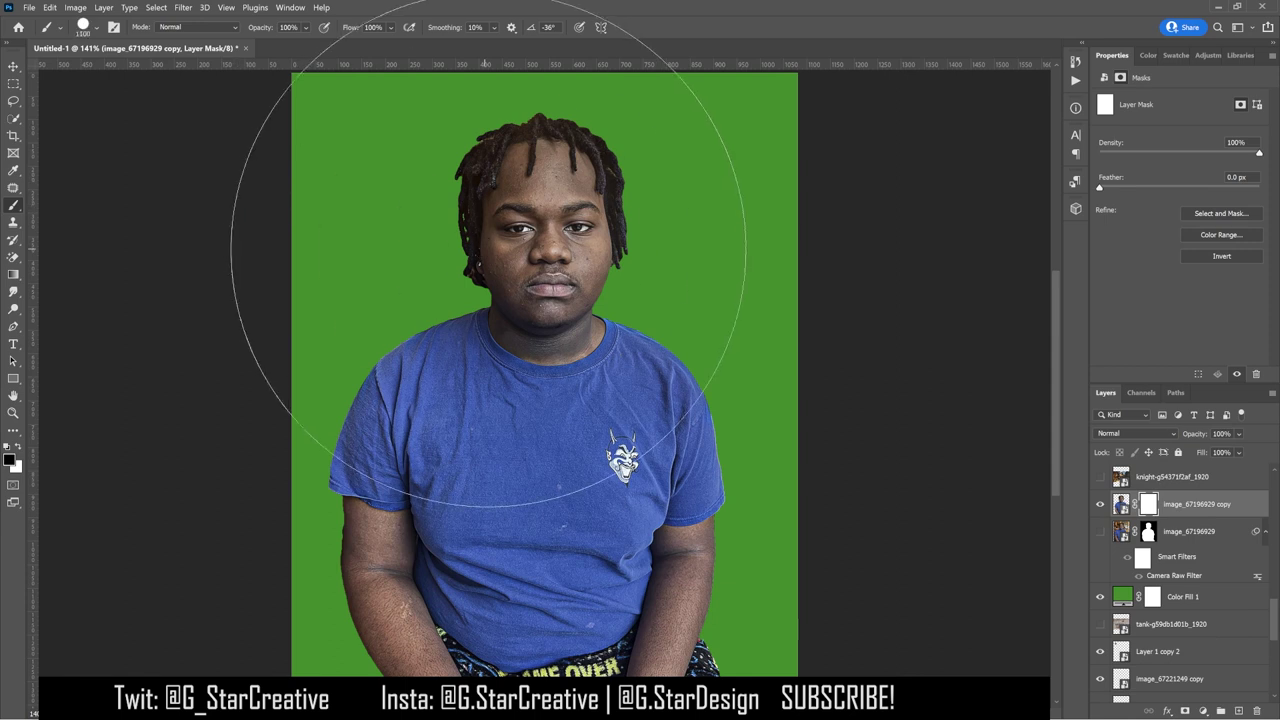
left_click(548, 224)
key("ctrl+i")
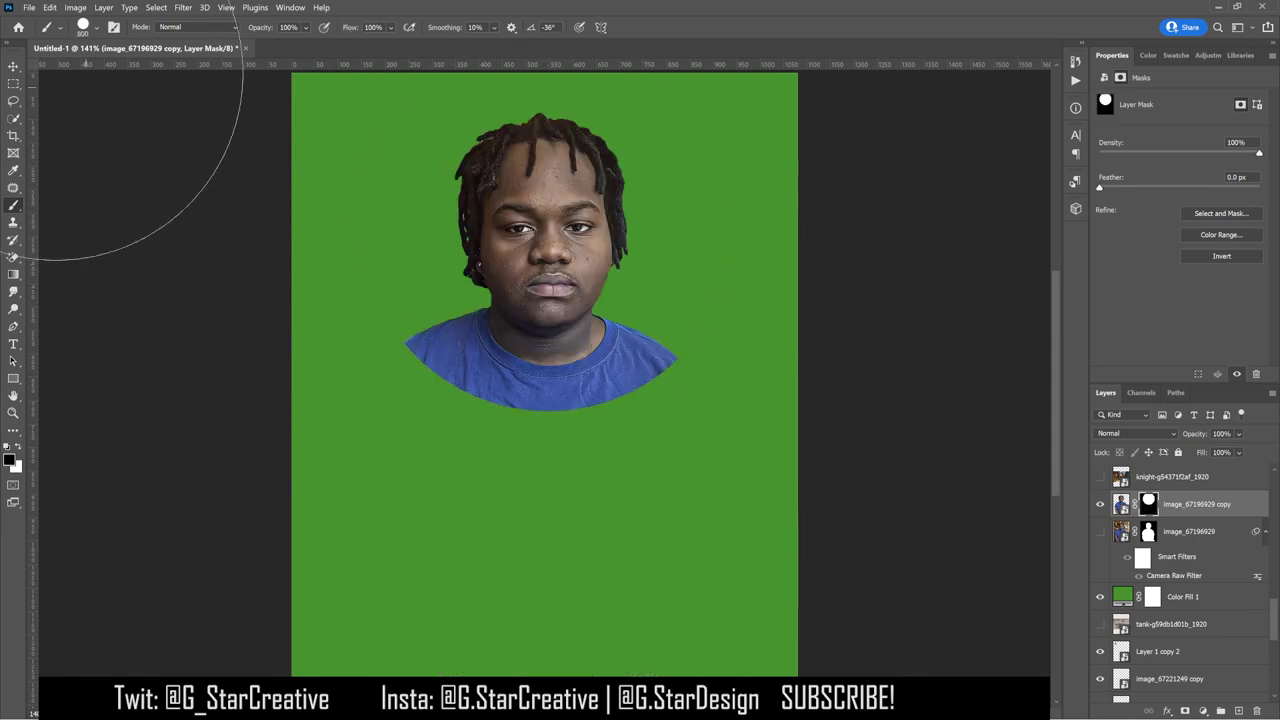
key("bracketleft")
key("bracketleft")
key("bracketleft")
key("bracketleft")
key("bracketleft")
Step: Hide the green fill, reposition the head cutout, and move its layer beneath the players
key("v")
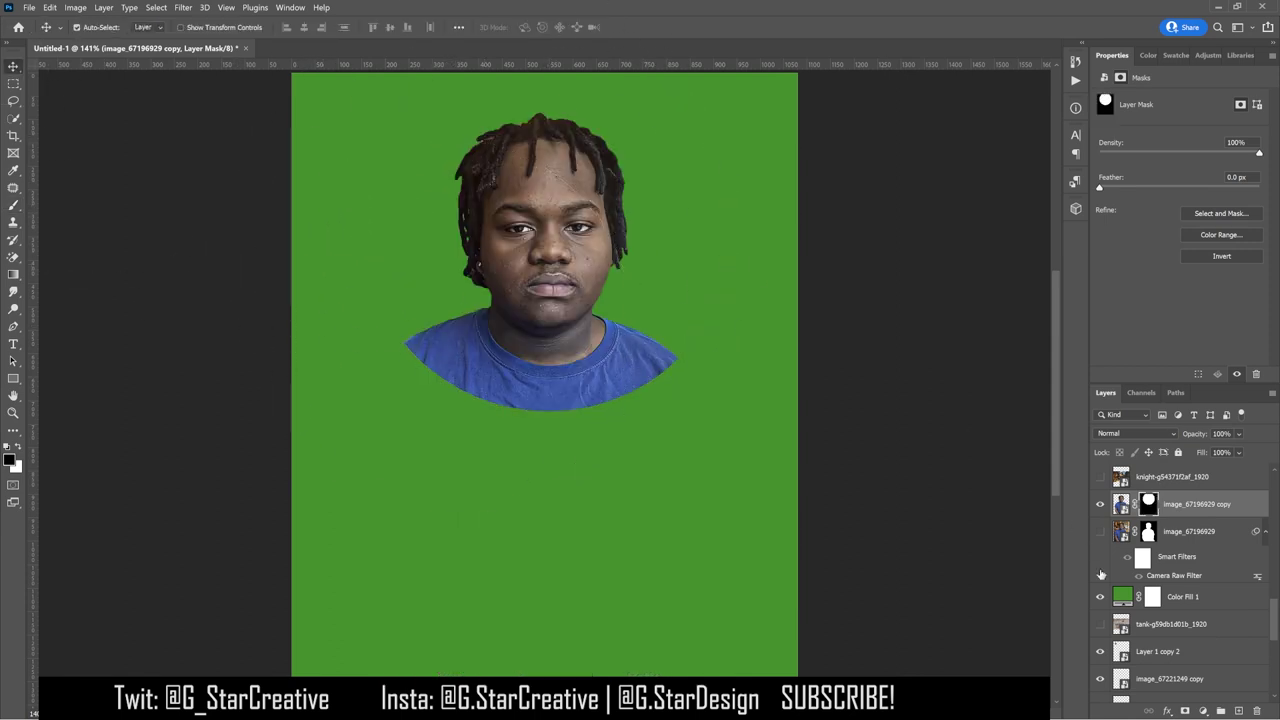
left_click(1100, 596)
key("ctrl+t")
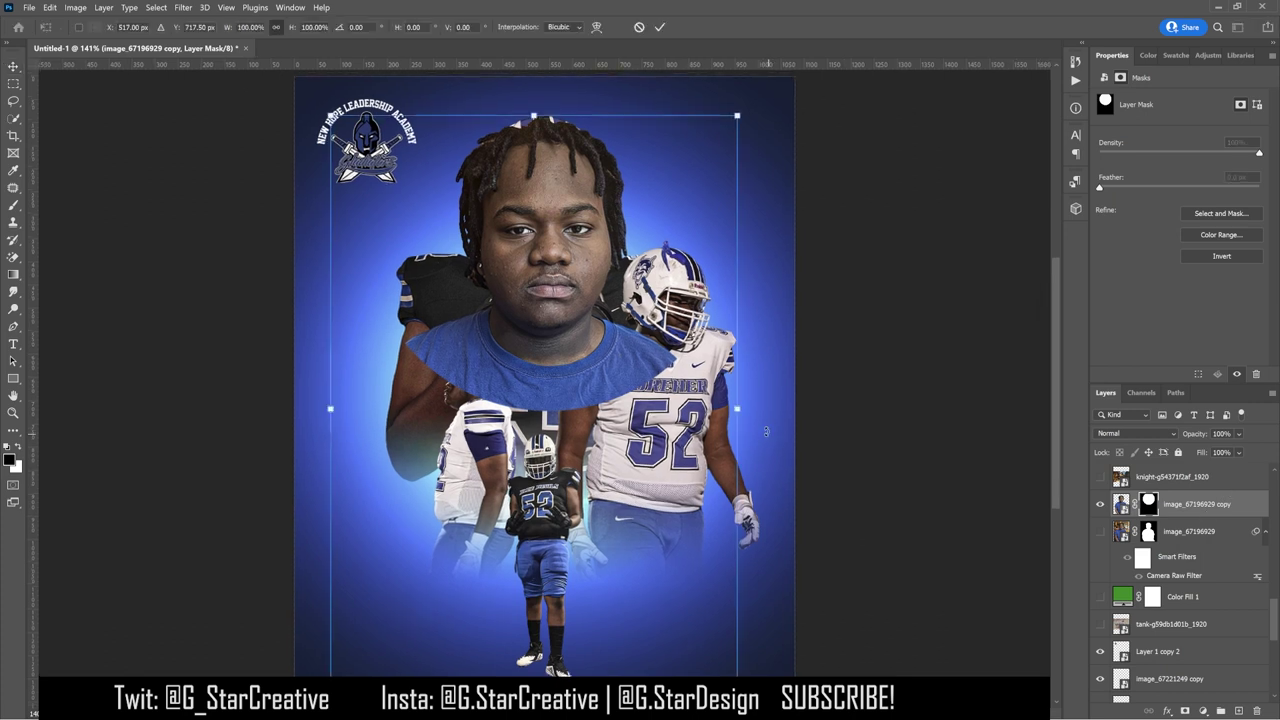
key("ctrl+minus")
left_click_drag(652, 283, 658, 402)
key("Return")
left_click_drag(1190, 504, 1190, 597)
left_click_drag(545, 330, 532, 302)
Step: Toggle the helmeted player's visibility, then hide the head cutout layer
left_click(1100, 556)
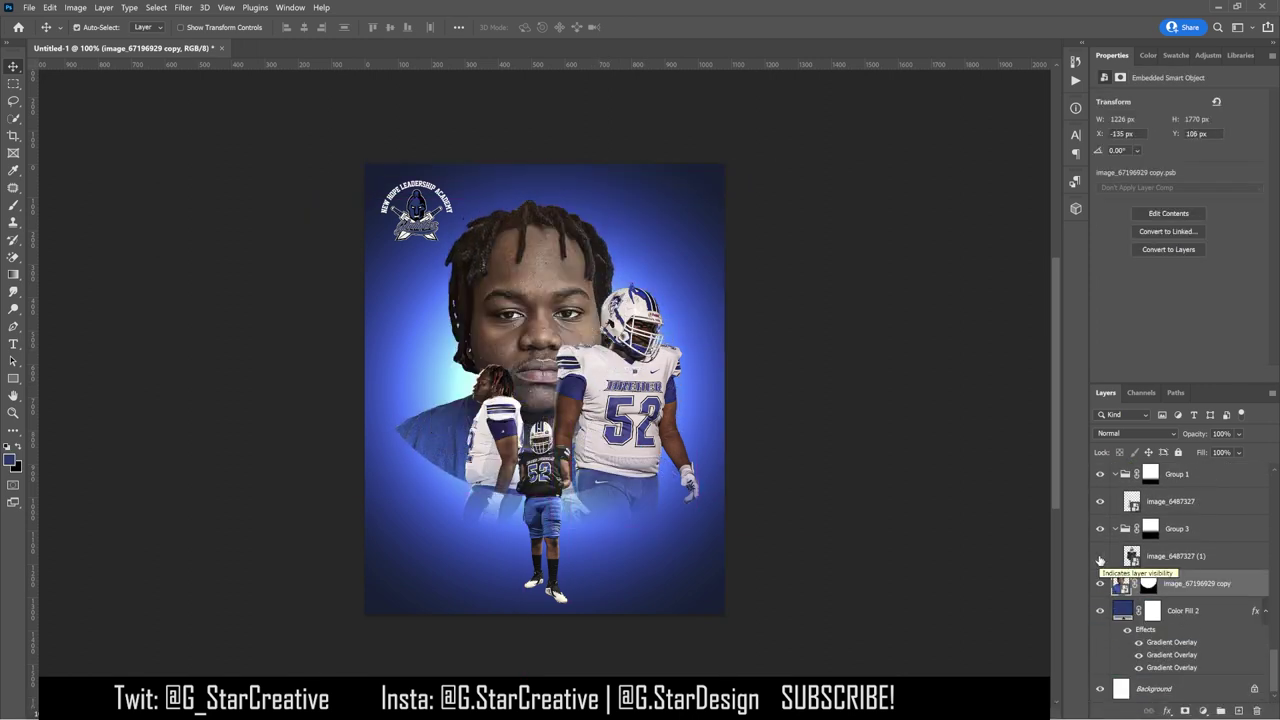
left_click(1100, 556)
left_click(1100, 583)
scroll(1176, 541, "up", 5)
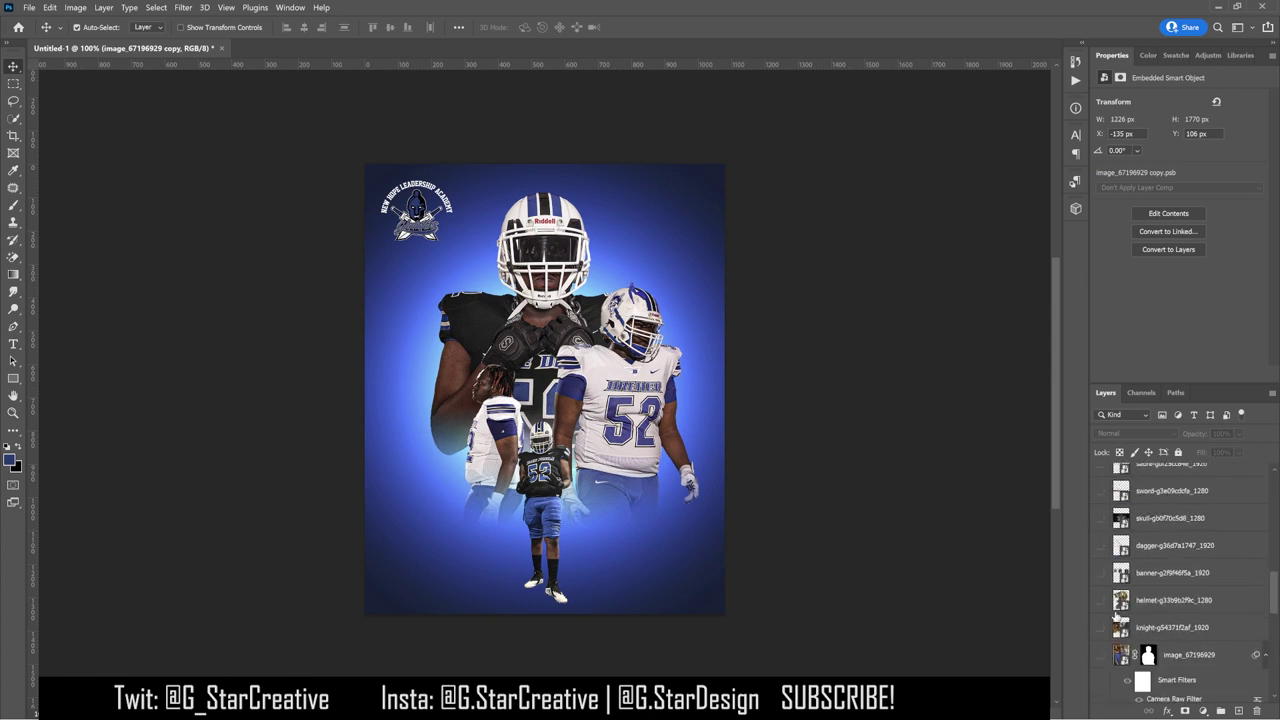
Step: Keep the knight image hidden, and show and select the gold helmet layer
left_click(1100, 573)
left_click(1100, 573)
left_click(1100, 545)
left_click(1190, 546)
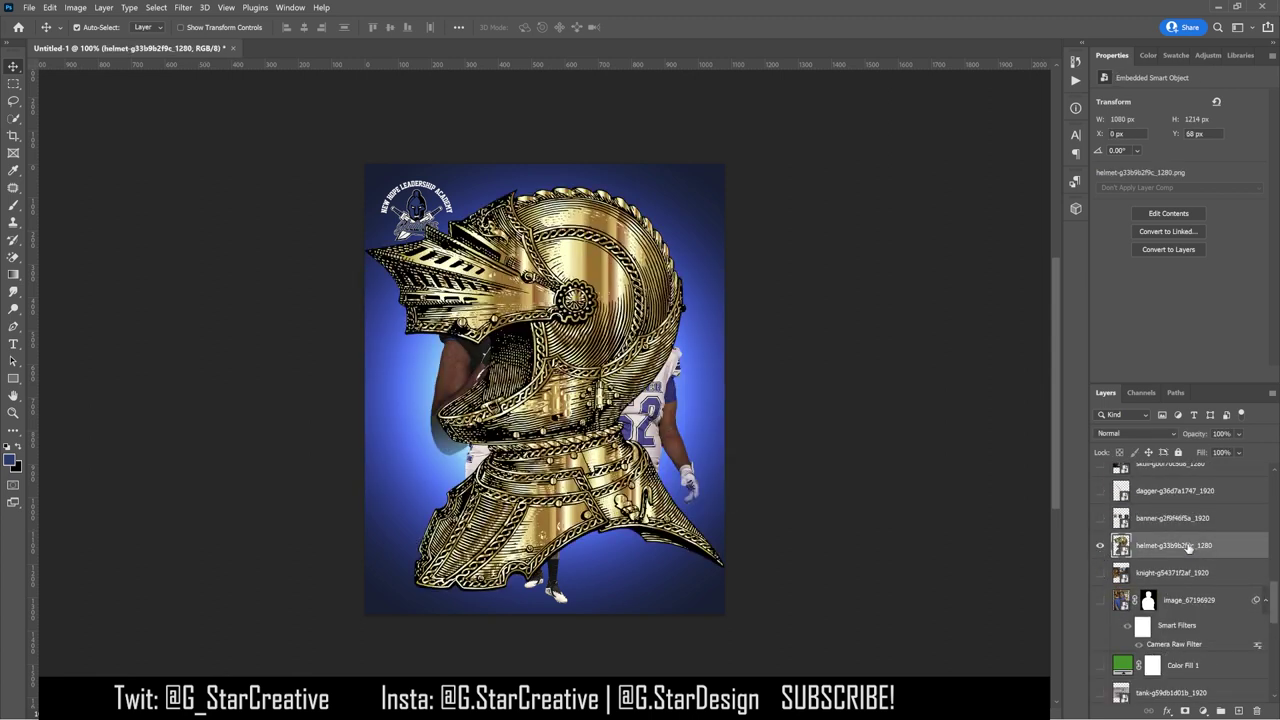
Step: Give the helmet a Color Overlay in navy #1a3773
double_click(1245, 549)
left_click(812, 548)
left_click(1075, 395)
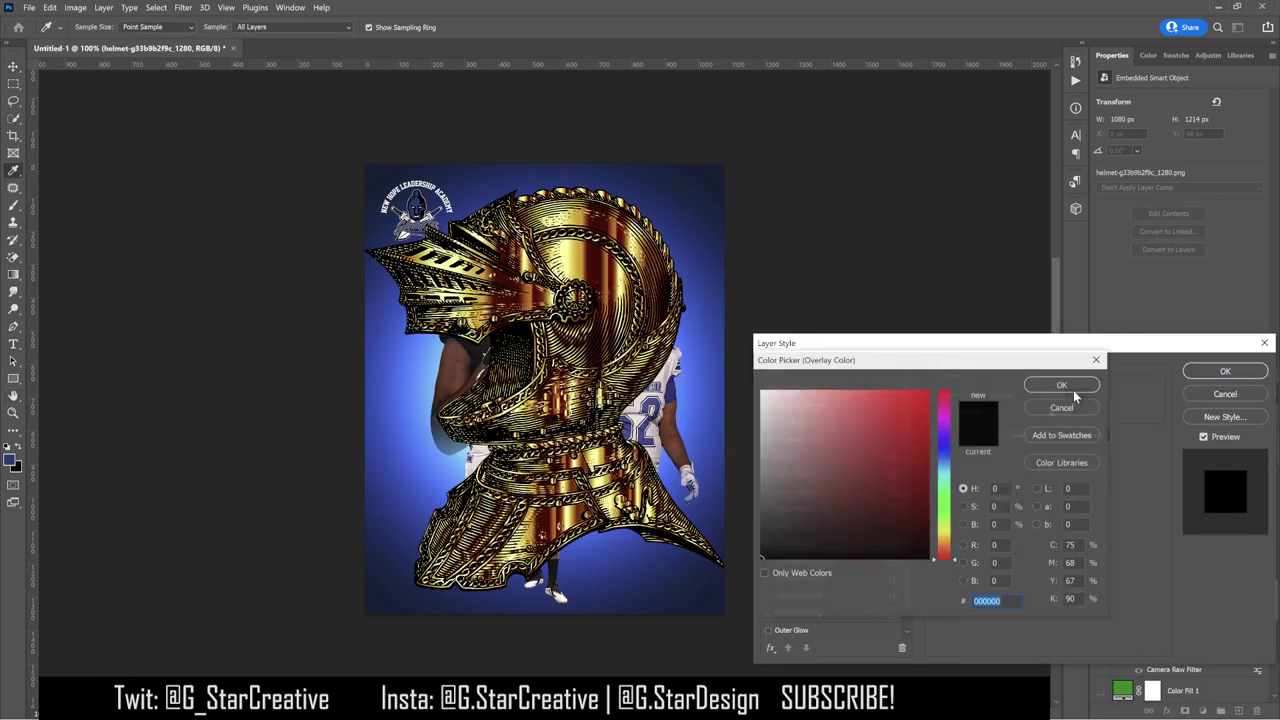
left_click(1166, 55)
left_click(1136, 98)
left_click(1062, 385)
scroll(996, 395, "down", 7)
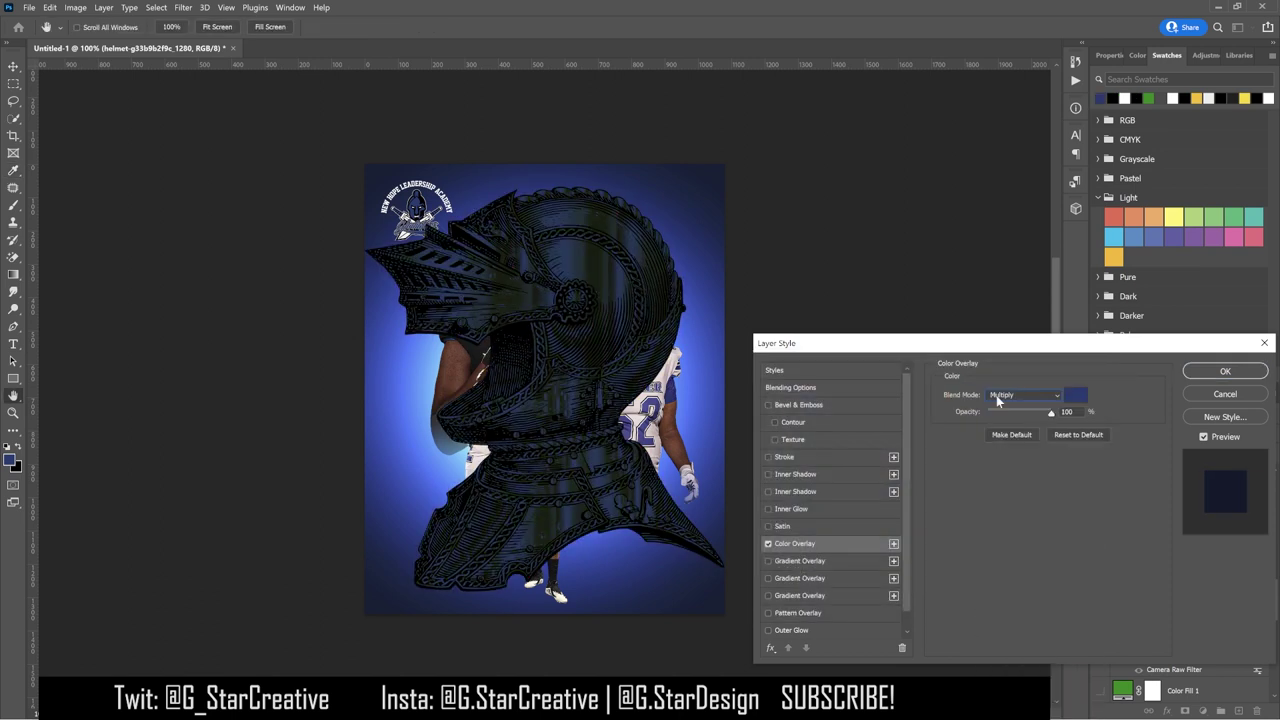
scroll(996, 395, "down", 9)
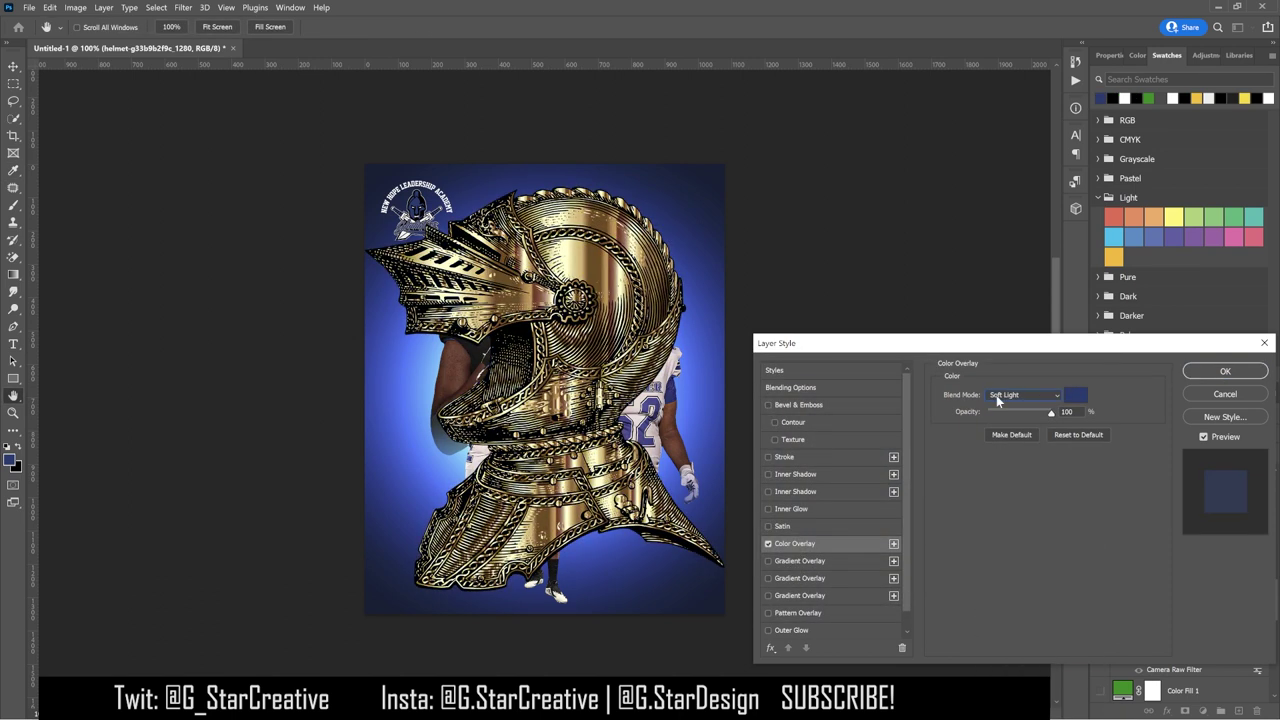
scroll(996, 395, "up", 4)
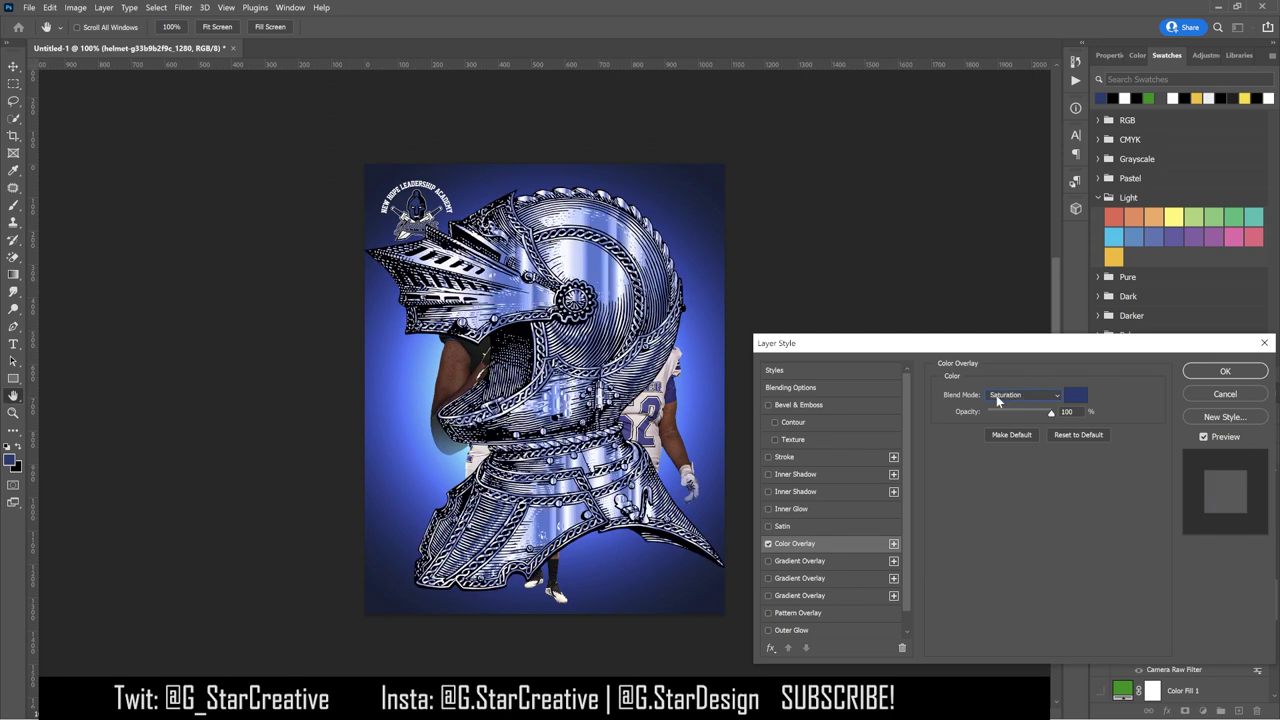
Step: Set the overlay to Vivid Light, apply it, and move the helmet layer below the players
left_click(996, 395)
left_click(1010, 577)
left_click(1225, 371)
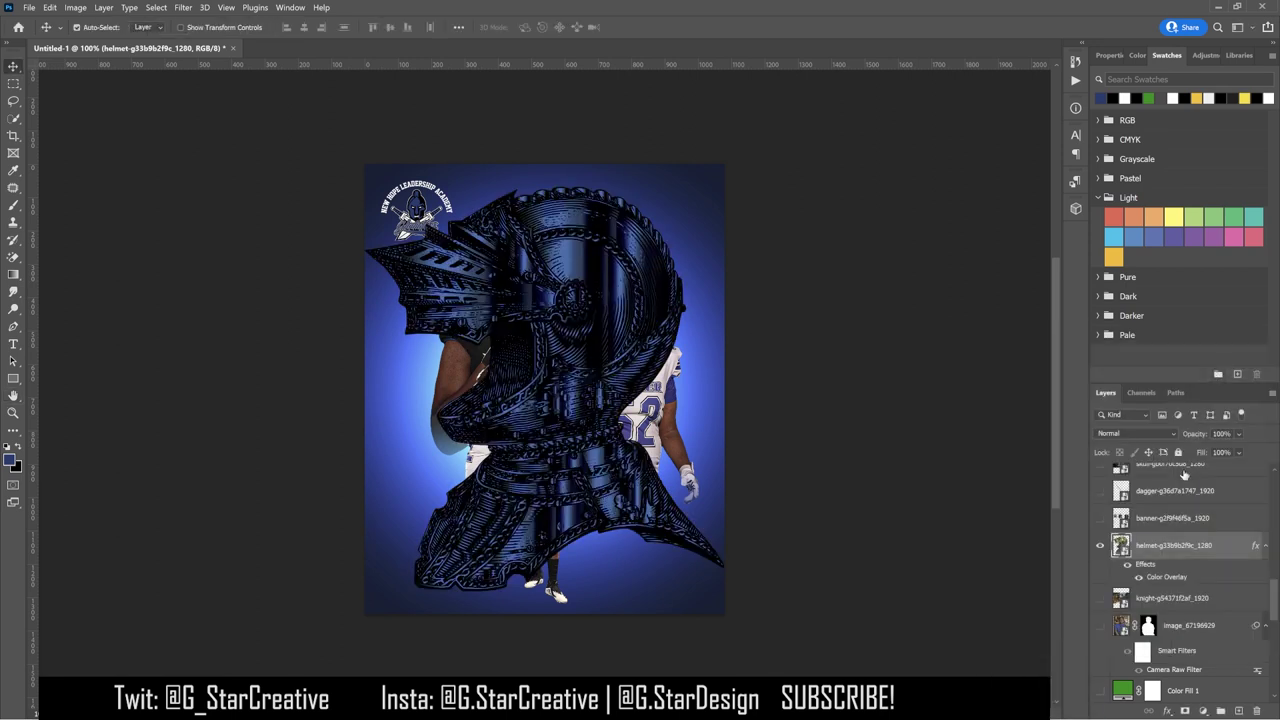
left_click_drag(1177, 551, 1176, 520)
key("ctrl+t")
Step: Scale the navy helmet down and place it behind the players at upper left
left_click_drag(723, 597, 575, 412)
left_click_drag(560, 330, 524, 289)
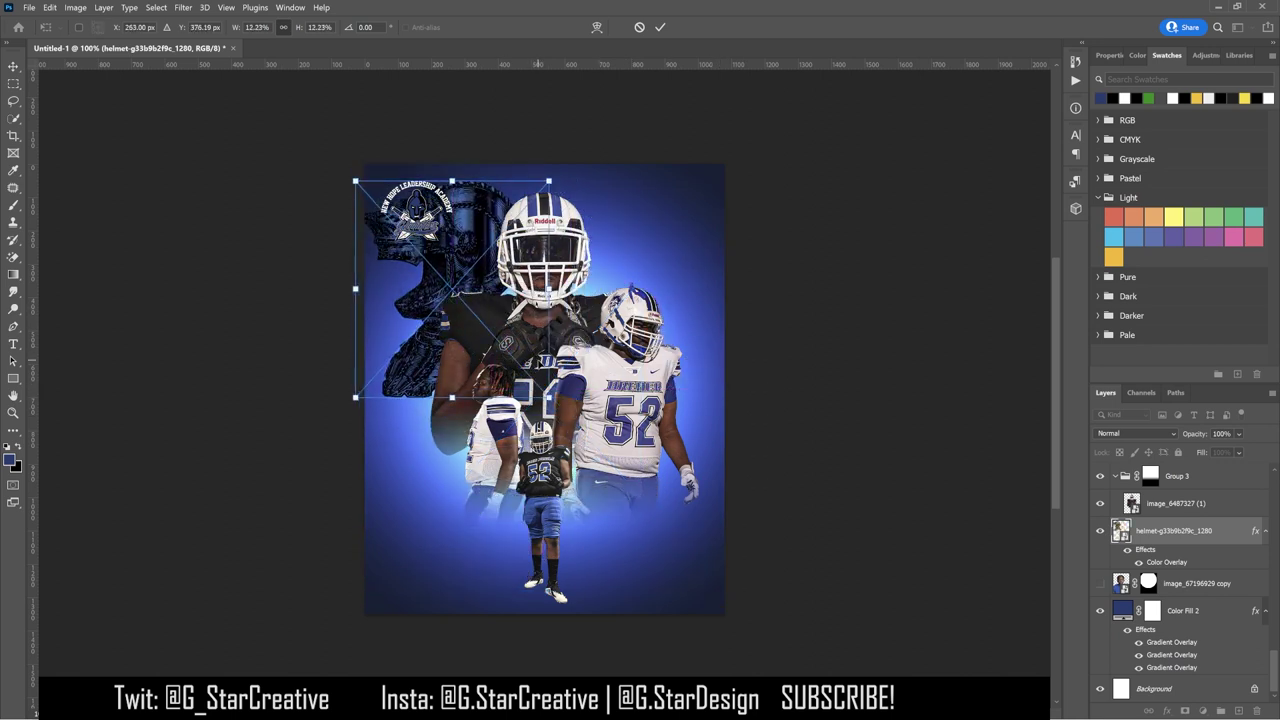
left_click_drag(548, 397, 566, 418)
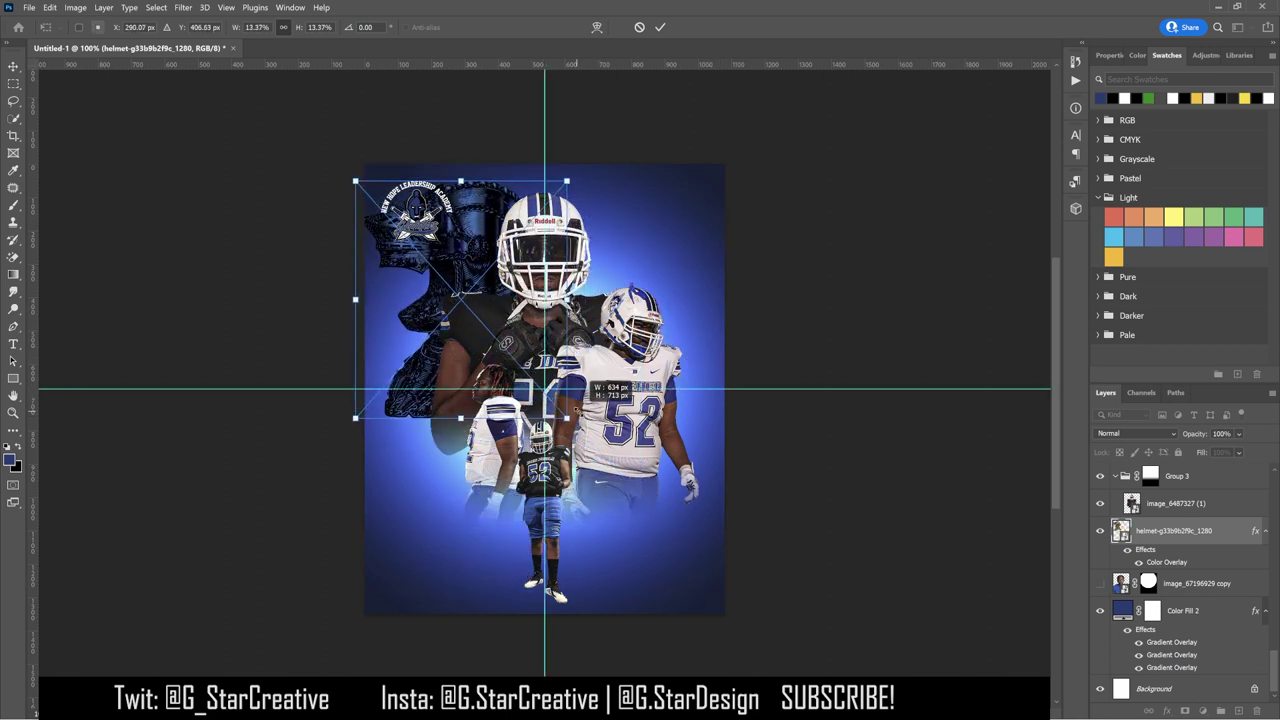
left_click_drag(505, 303, 507, 302)
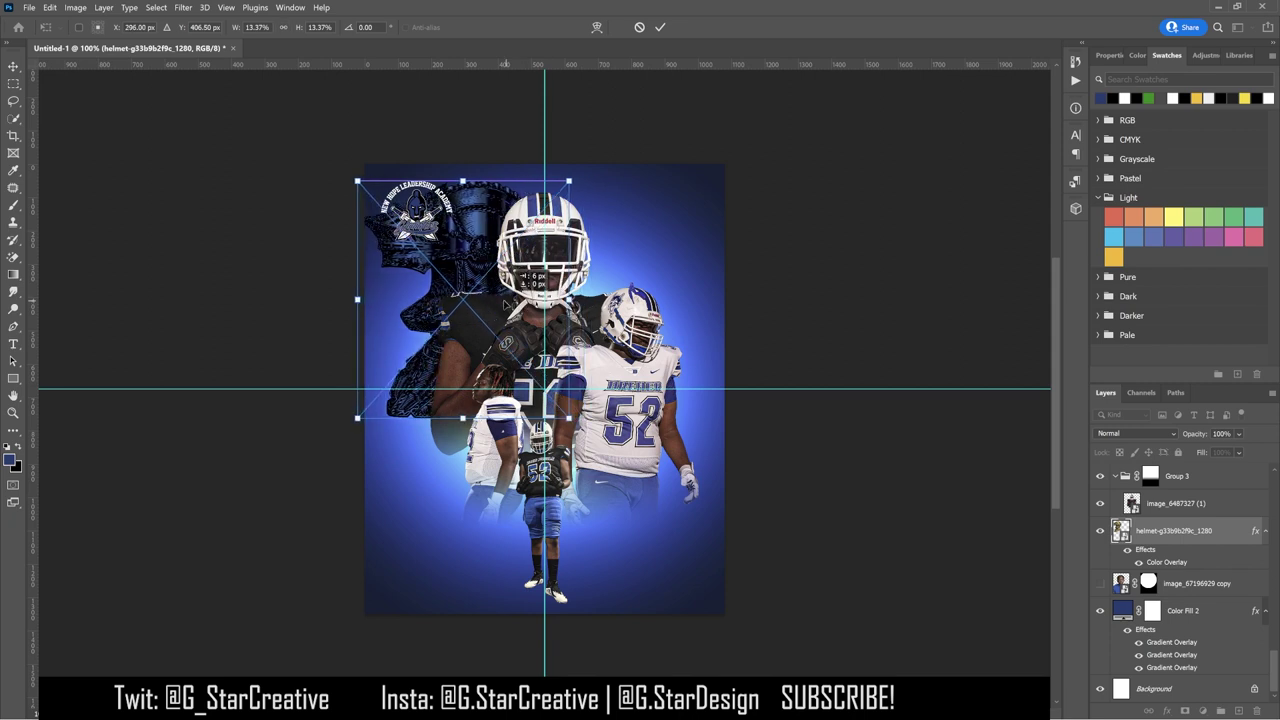
key("Return")
Step: Hide the team logo layer
left_click(418, 212)
scroll(1180, 520, "up", 1)
left_click(1100, 504)
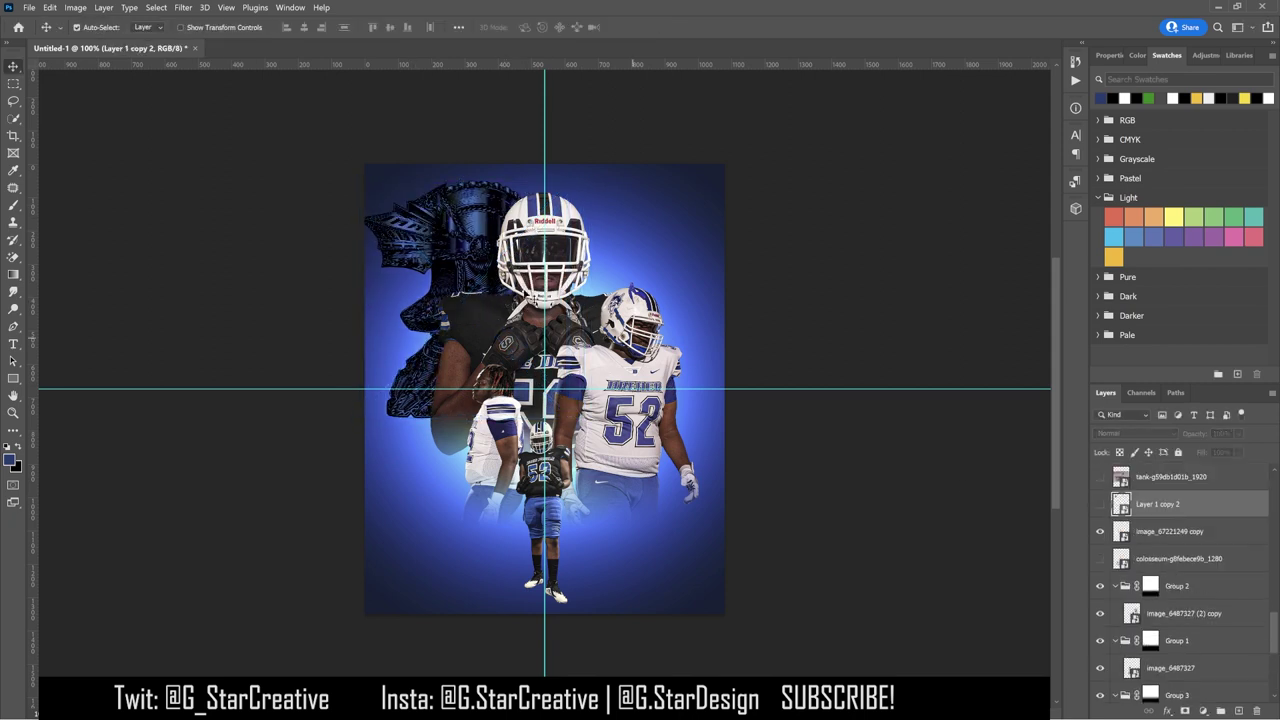
Step: Duplicate the helmet, flip the copy horizontally, and move it to the upper right
left_click(487, 245)
key("ctrl+j")
left_click(50, 7)
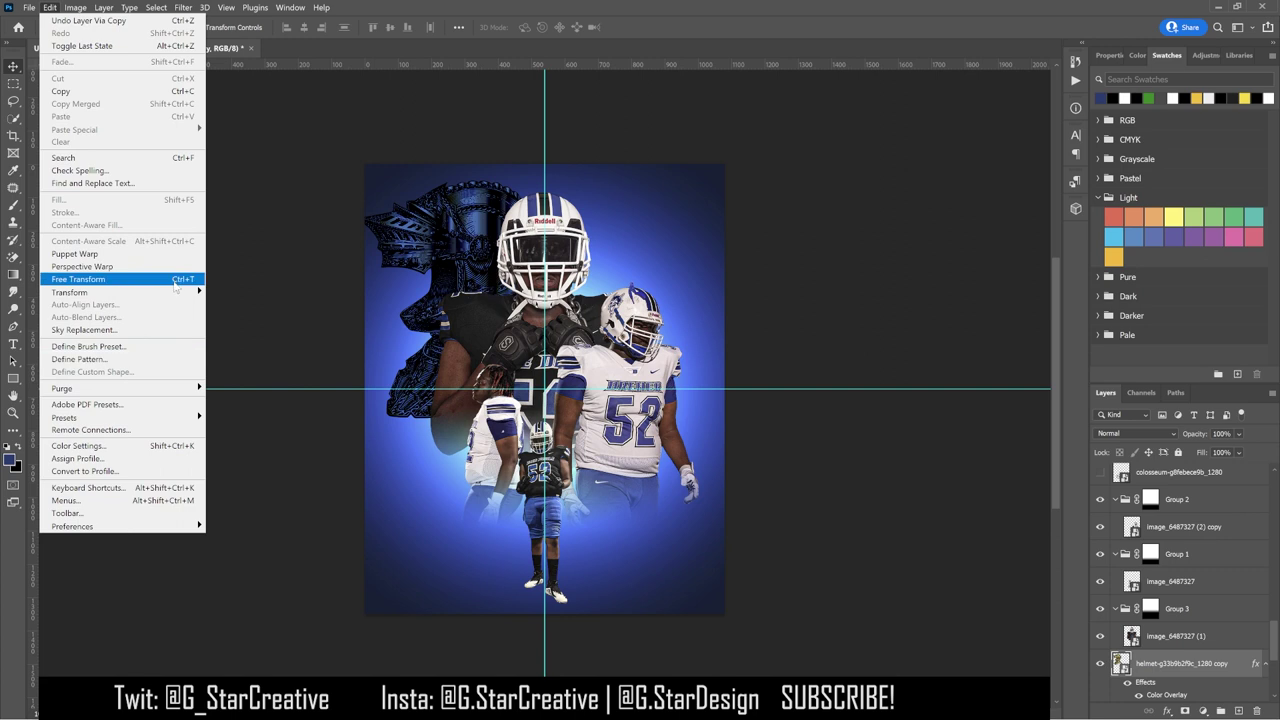
mouse_move(180, 292)
left_click(242, 516)
left_click_drag(450, 250, 630, 254)
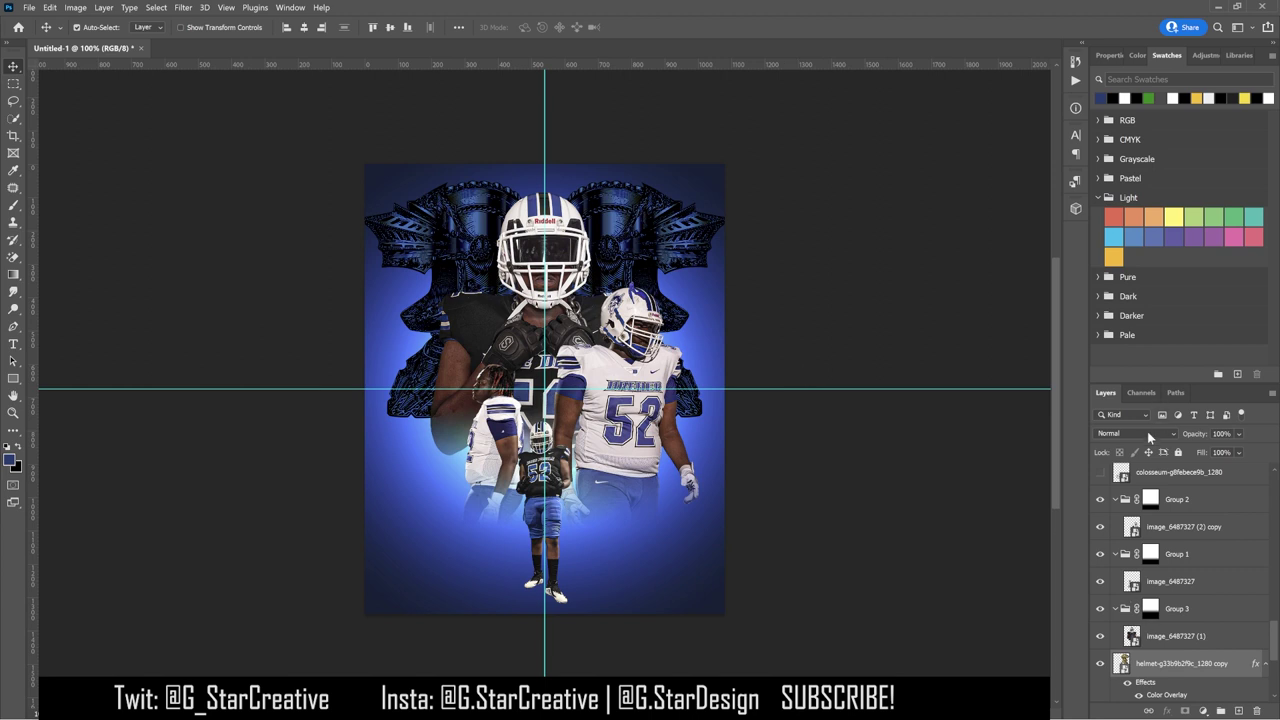
left_click(1149, 434)
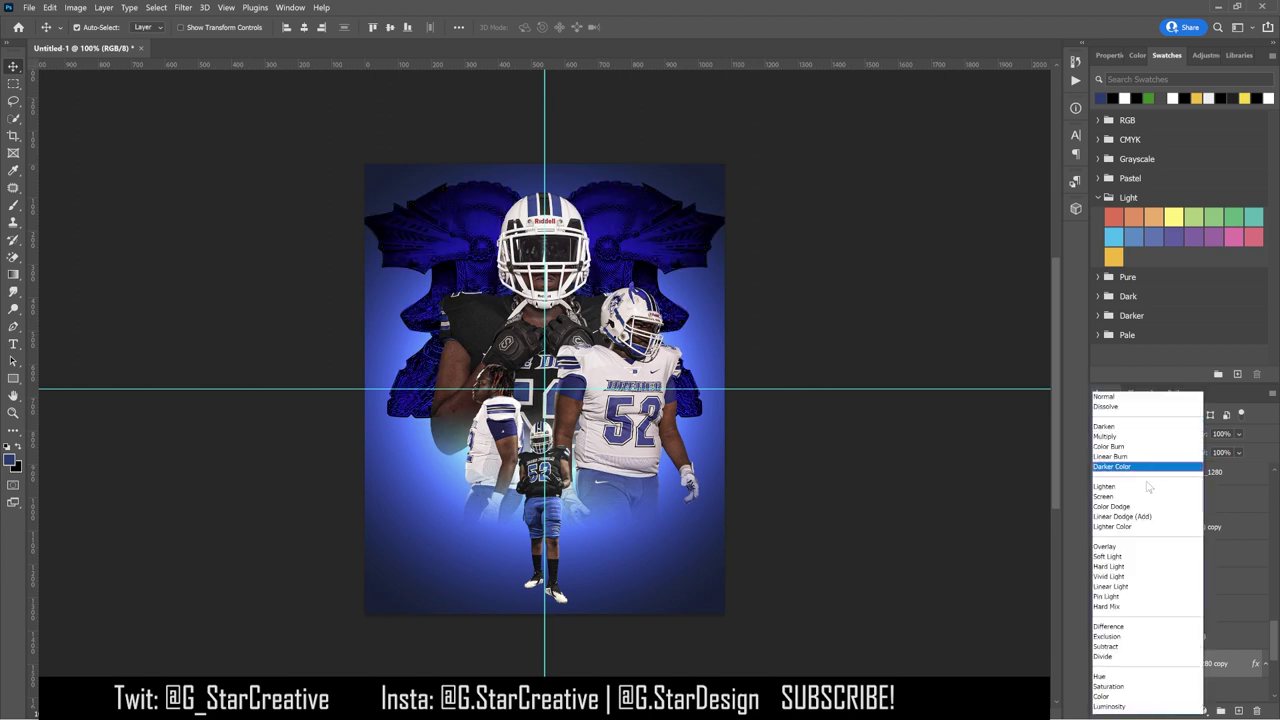
Step: Group both helmets into Group 4 and set the group's blend mode to Color Dodge
left_click(1221, 711)
left_click(1149, 434)
left_click(1115, 426)
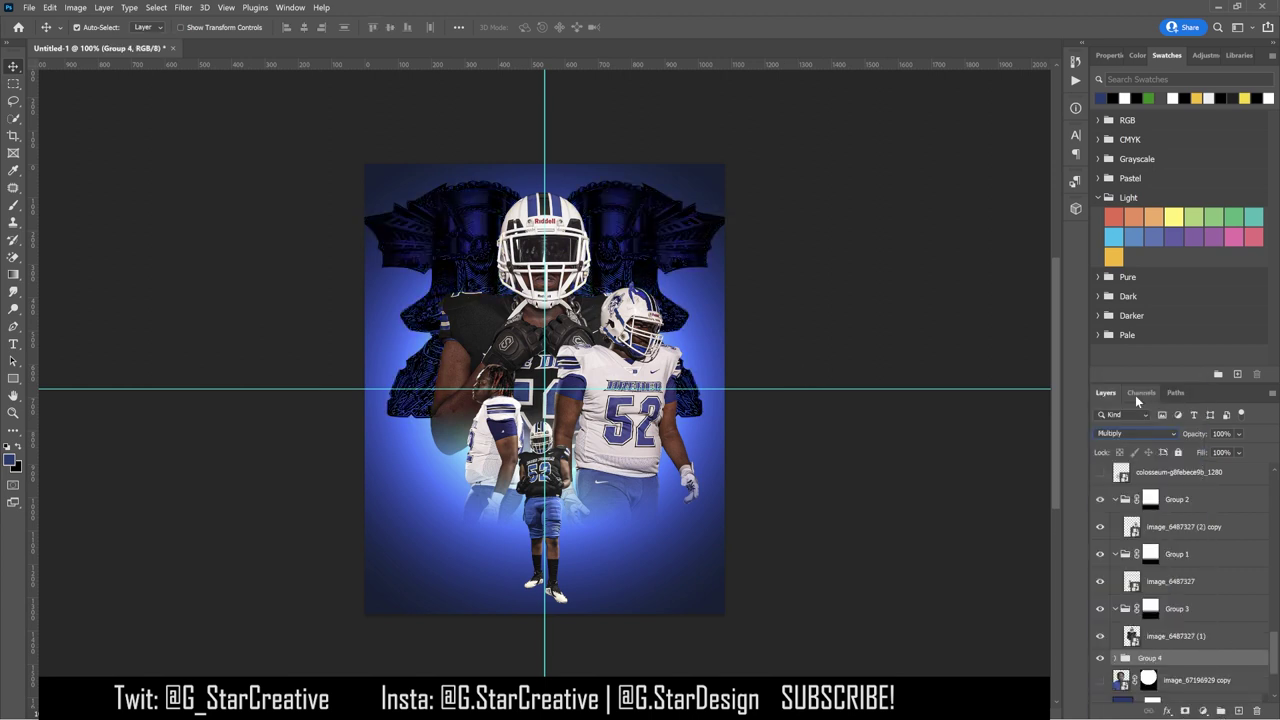
key("Down")
key("Down")
key("Down")
key("Down")
key("Down")
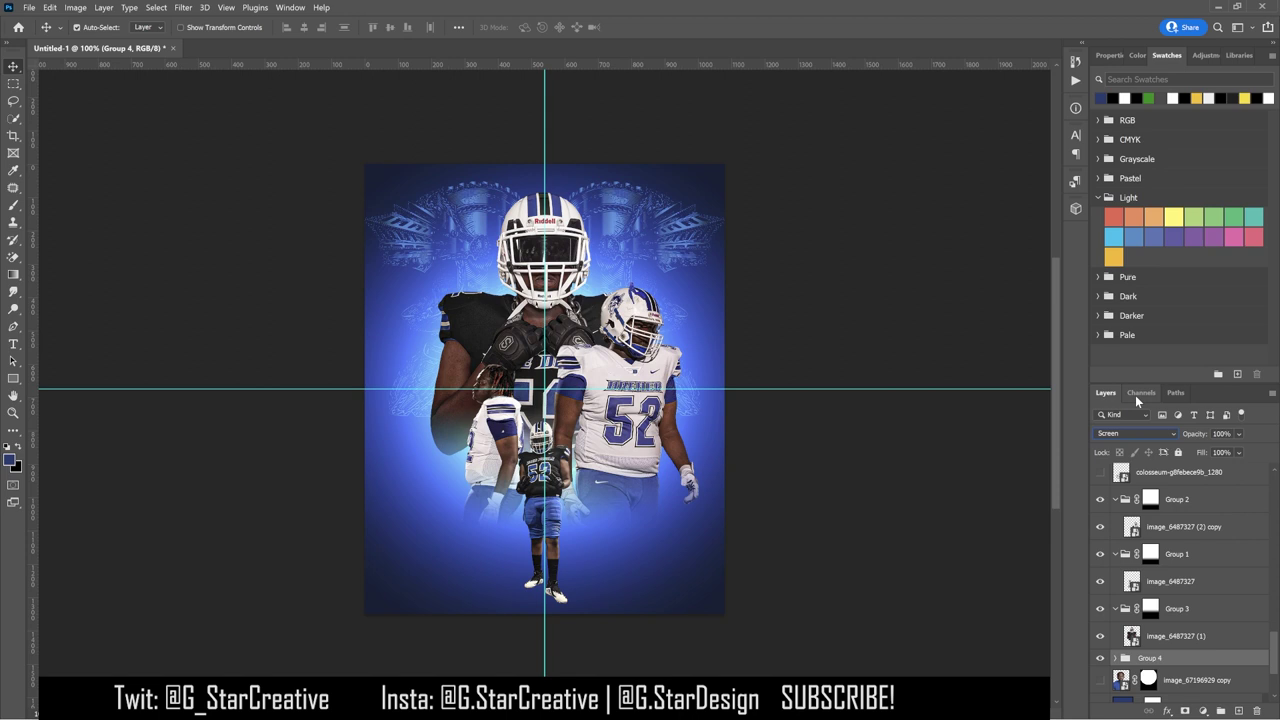
key("Down")
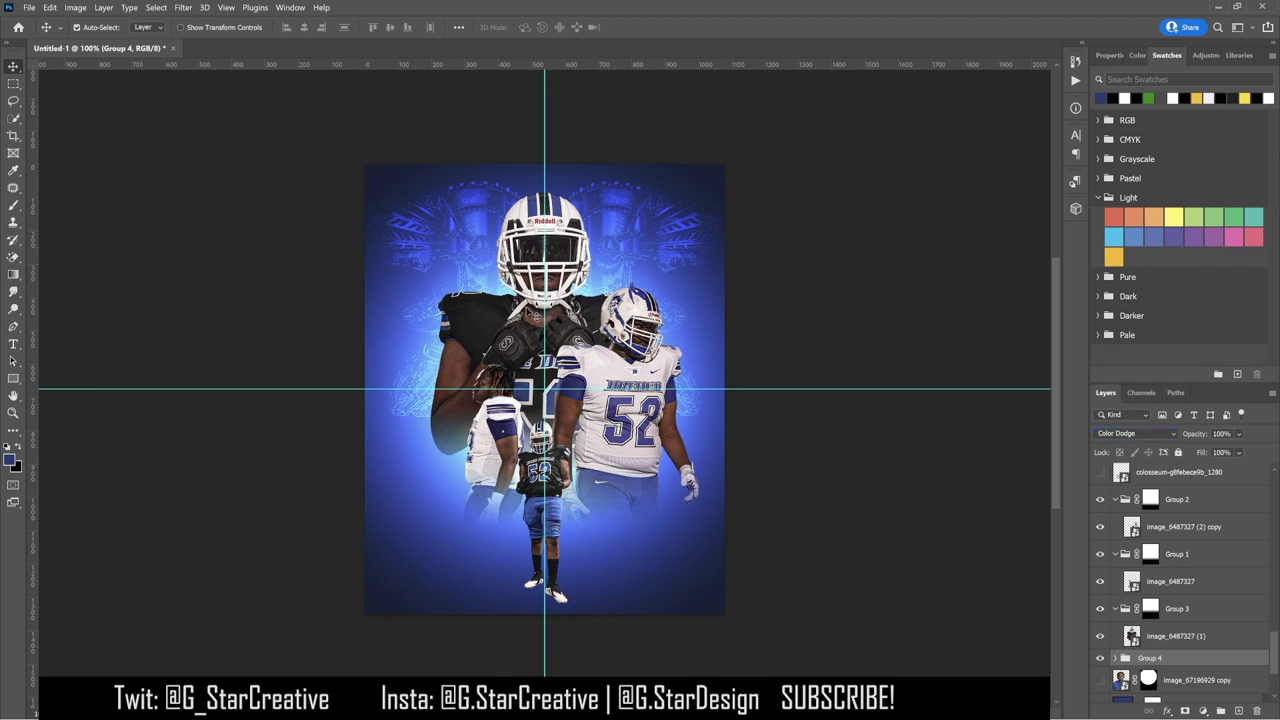
Step: Add an Inner Shadow to the central player using cyan #7fe4ff sampled from the image
left_click(1237, 638)
double_click(1237, 638)
left_click(849, 457)
left_click(1092, 387)
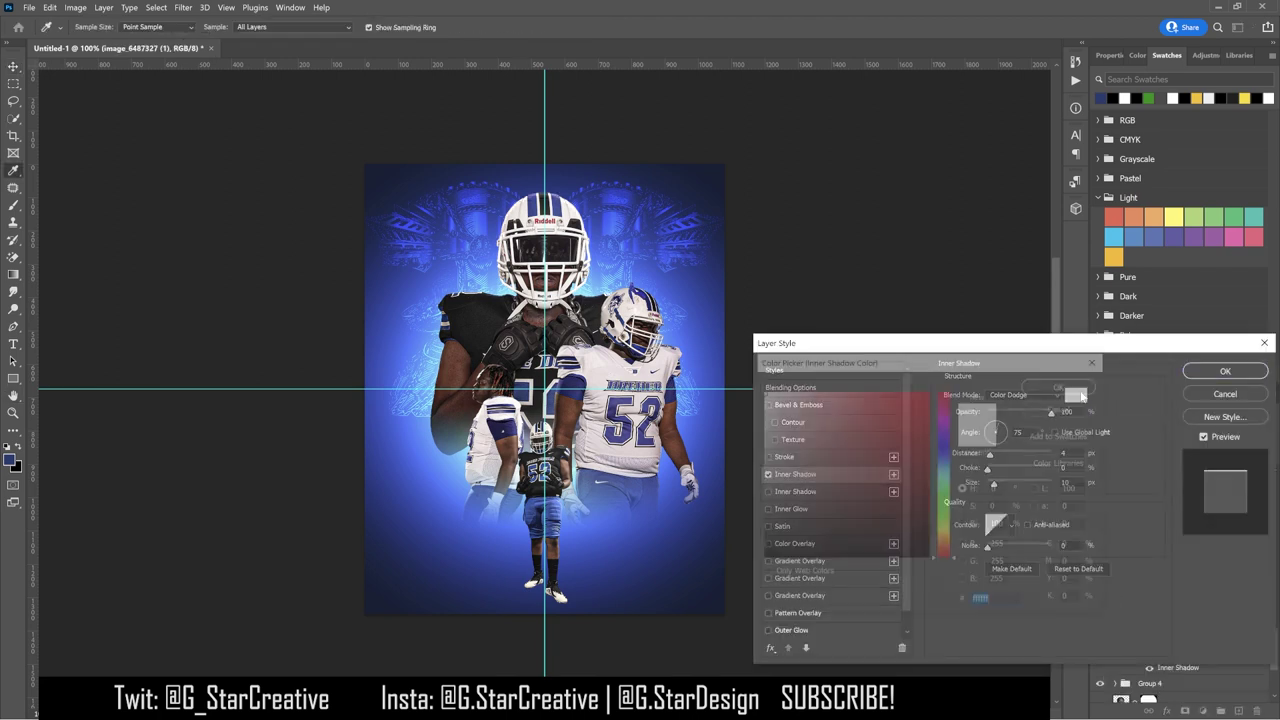
left_click(474, 443)
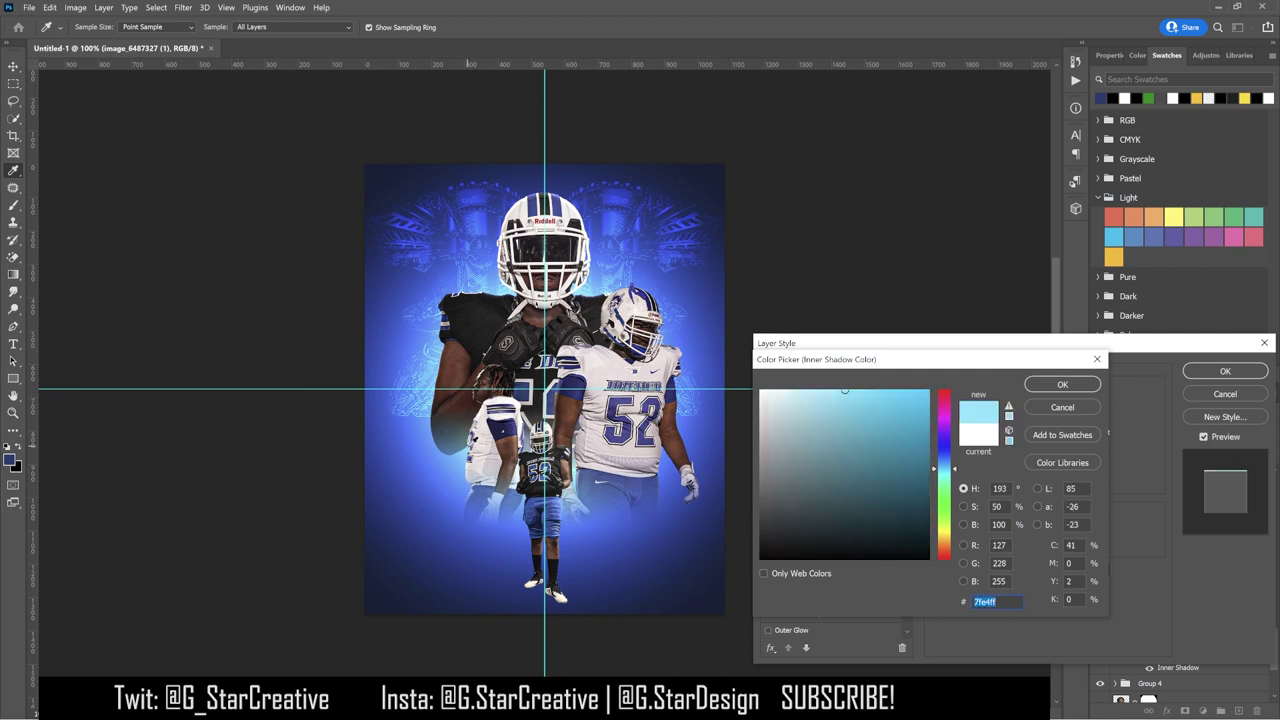
left_click(1062, 384)
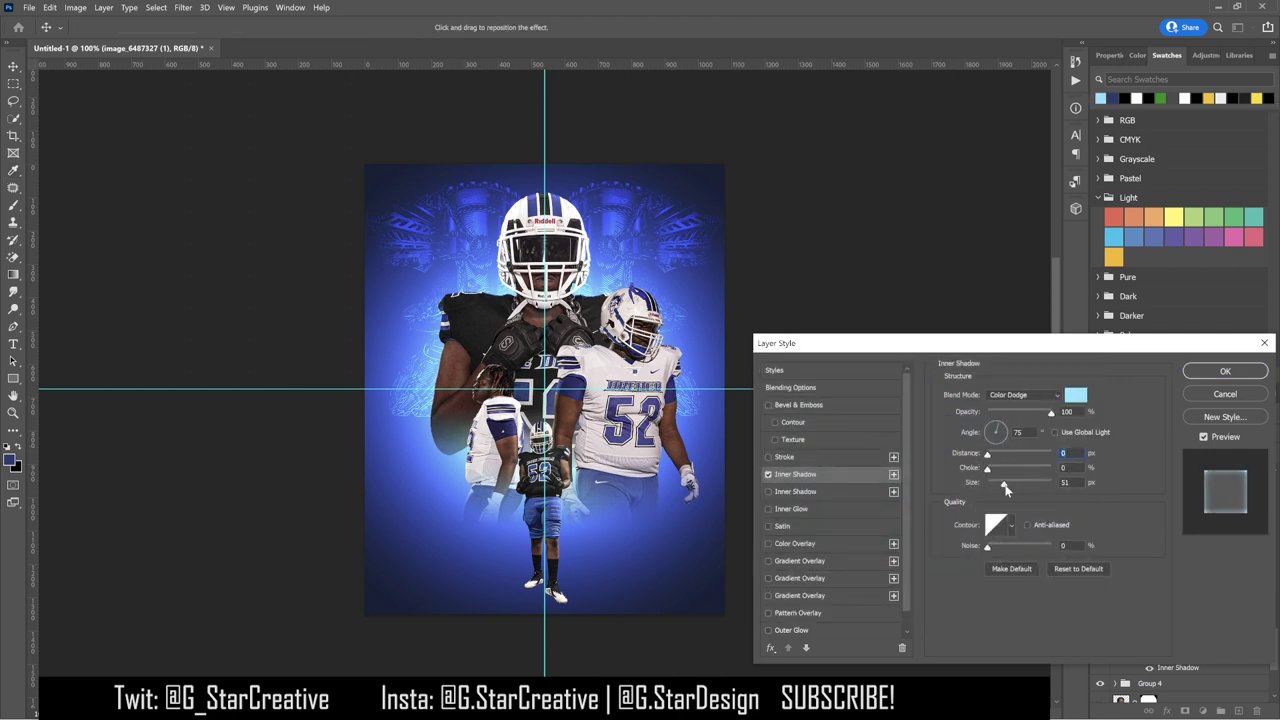
scroll(1020, 395, "down", 3)
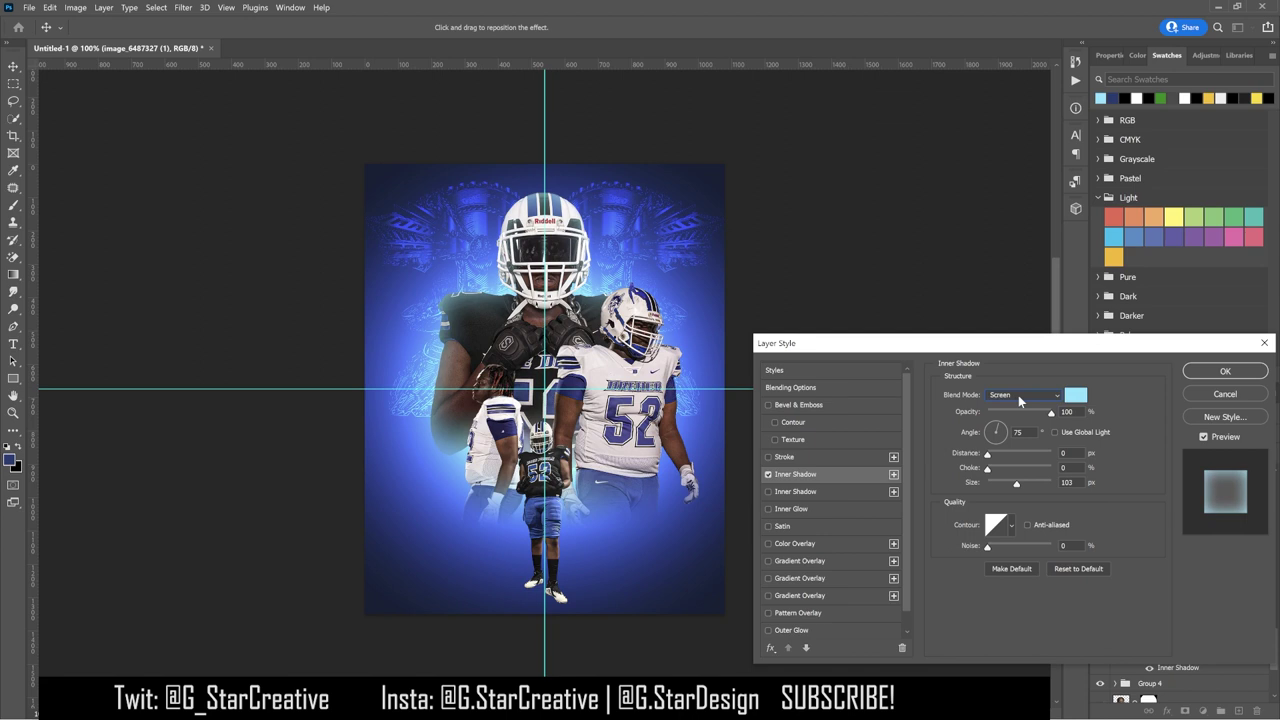
scroll(1018, 395, "up", 12)
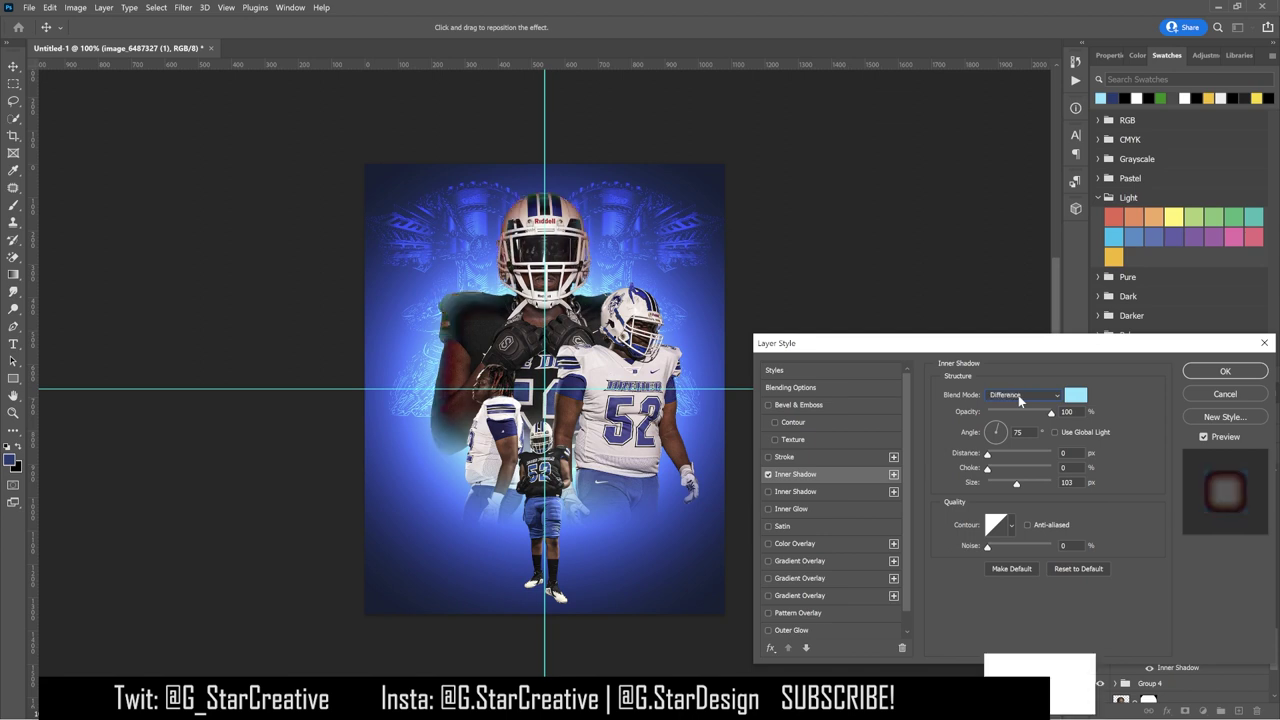
Step: Set the cyan inner shadow to Linear Dodge (Add), Distance 0, Choke 20, Size 50
left_click(1075, 395)
left_click(1063, 380)
scroll(1010, 393, "down", 7)
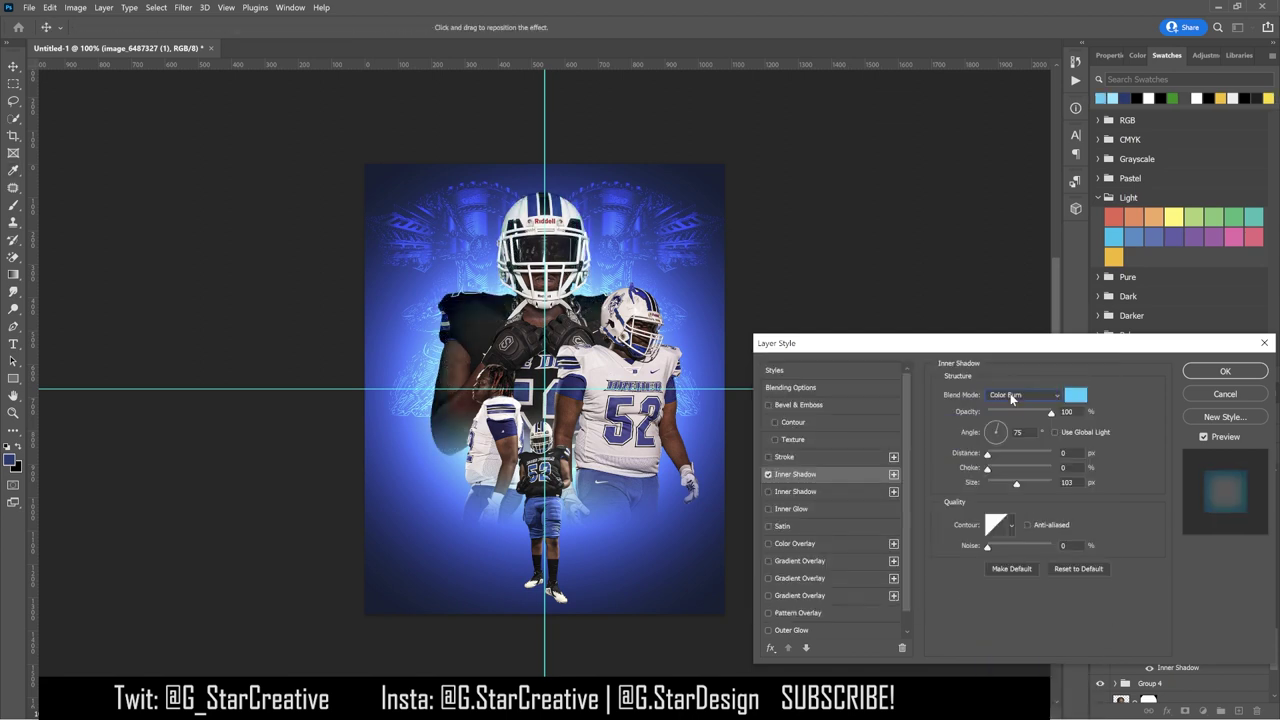
scroll(1010, 393, "down", 3)
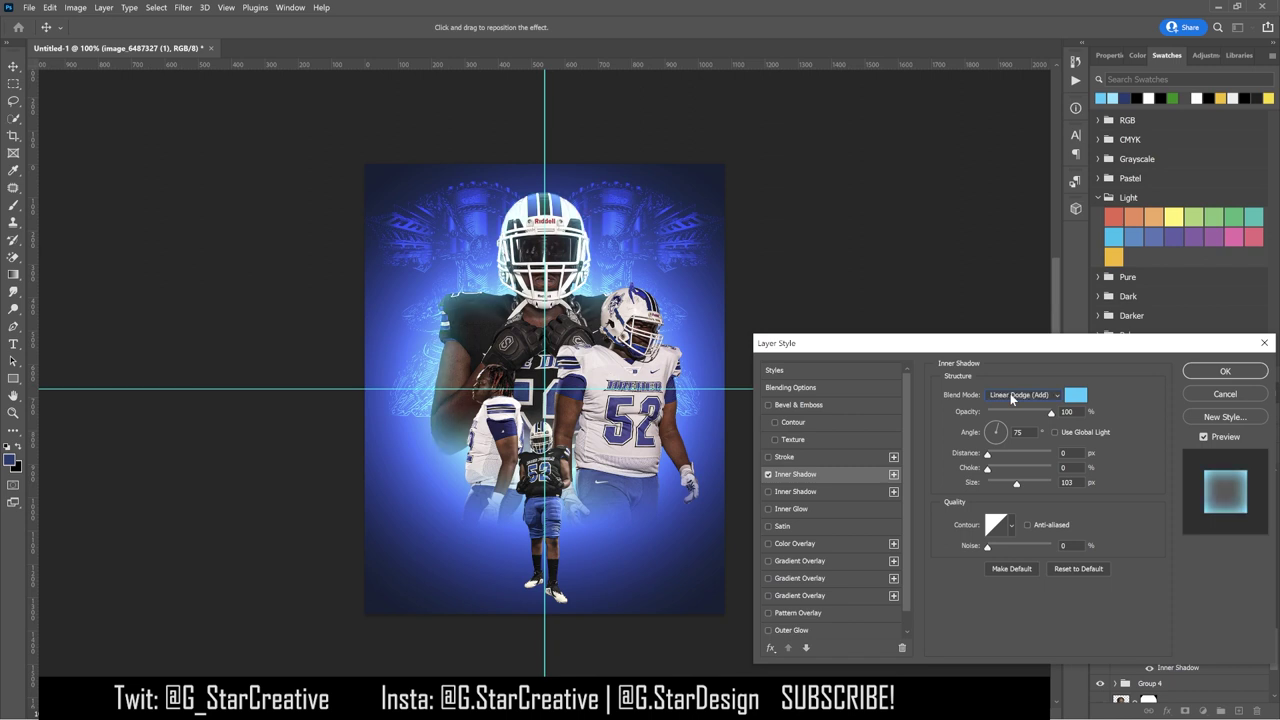
mouse_move(987, 468)
left_mouse_down()
mouse_move(1016, 475)
mouse_move(997, 469)
mouse_move(1000, 486)
mouse_move(995, 469)
mouse_move(1030, 471)
mouse_move(984, 473)
mouse_move(1002, 480)
left_mouse_up()
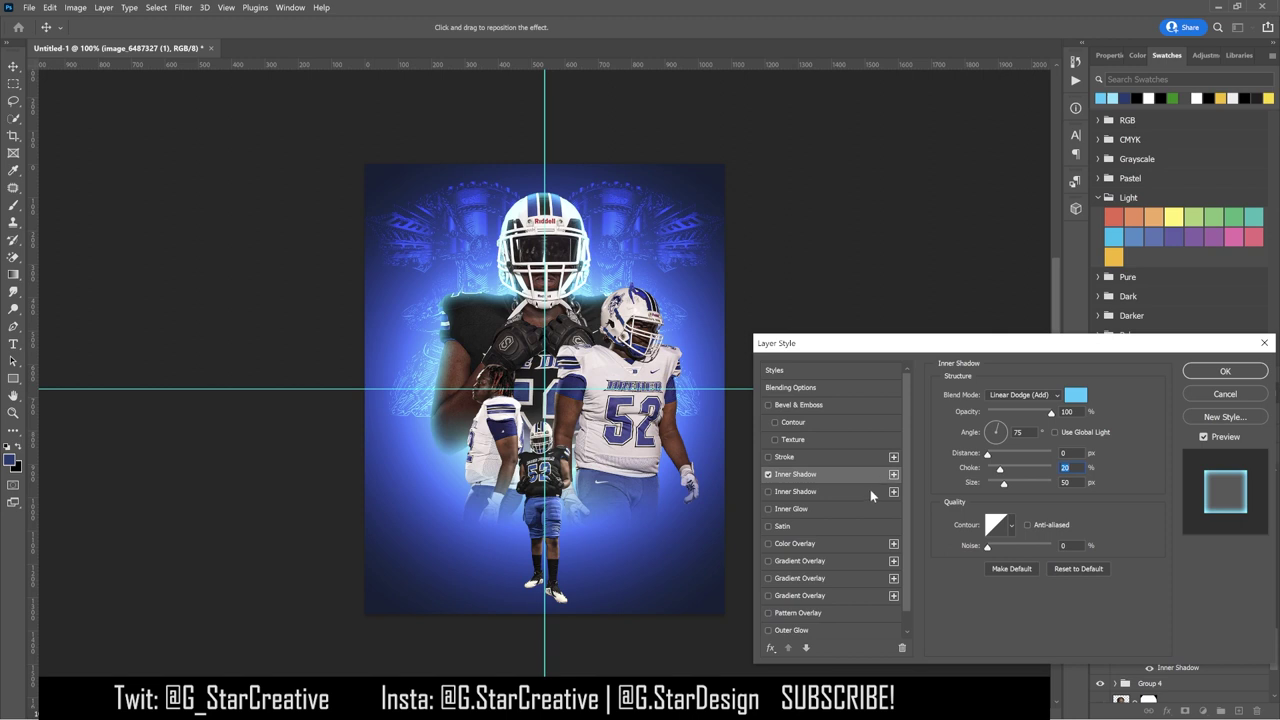
left_click(878, 490)
Step: Make the second inner shadow white with Distance 0, Size 15 and slightly lower opacity
left_click(1075, 395)
left_click(770, 388)
left_click(1063, 380)
left_click_drag(966, 453, 996, 487)
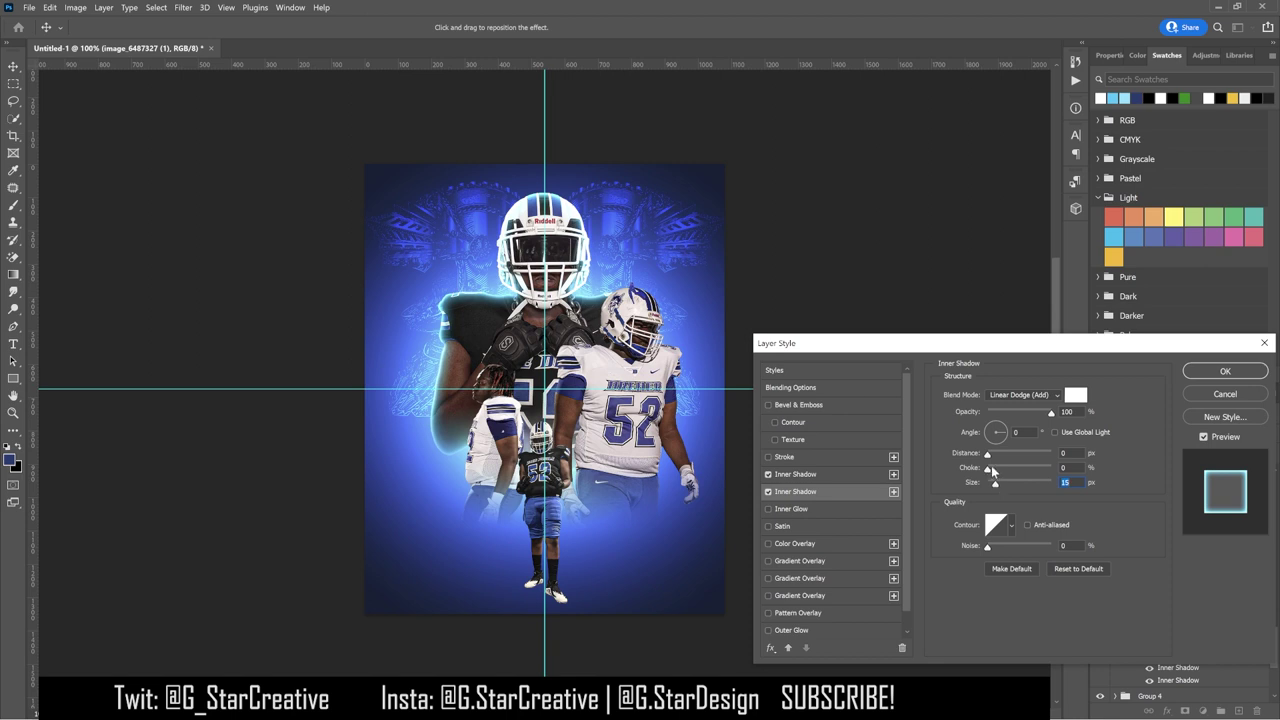
left_click_drag(1043, 415, 1038, 414)
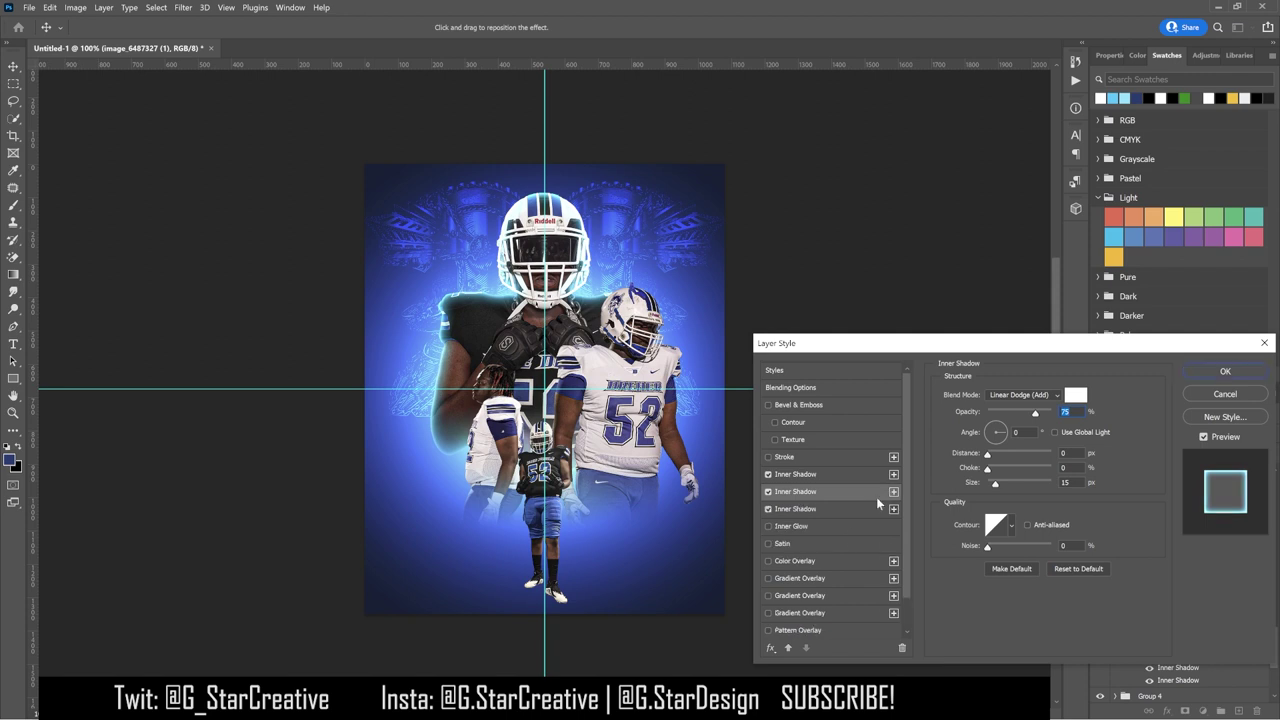
Step: Add a third inner shadow in black with Linear Burn blending
left_click(893, 491)
left_click(1075, 394)
left_click(790, 565)
left_click(1063, 380)
left_click(1022, 394)
left_click(1002, 456)
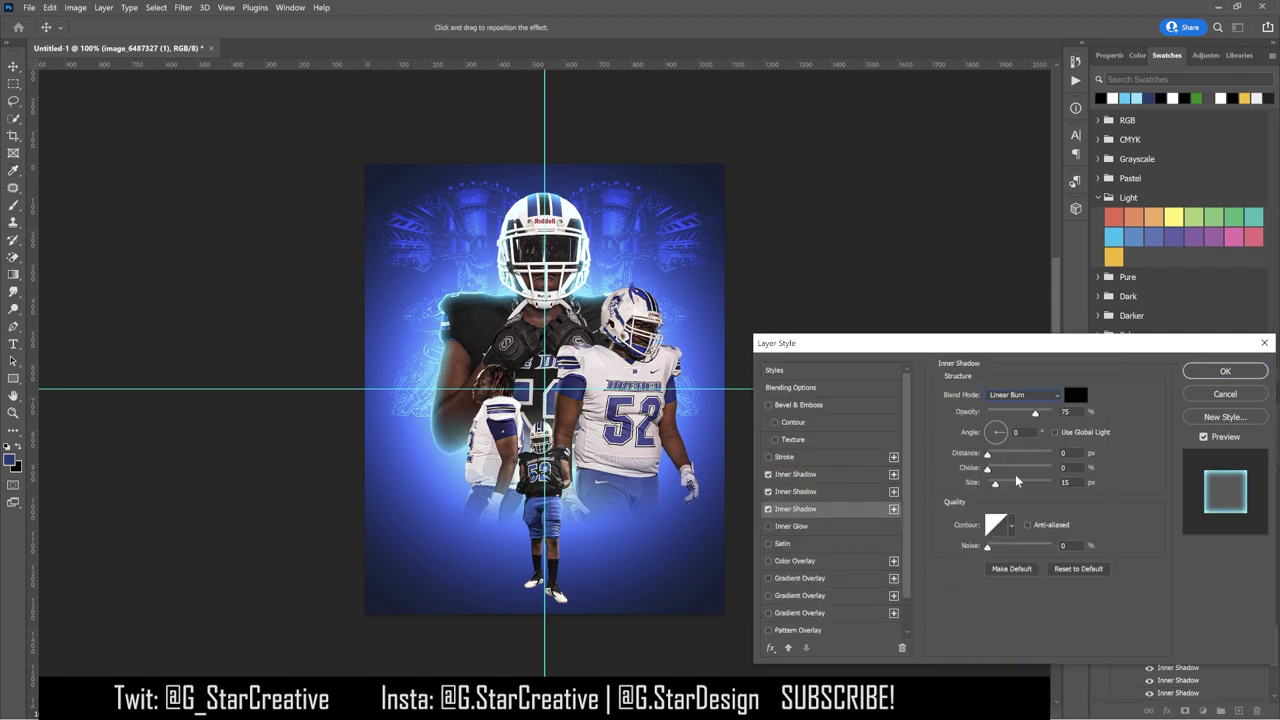
Step: Give the dark shadow a contour preset, Size 175 and 44% opacity, then apply the style
left_click(1012, 524)
left_click(996, 555)
left_click(1005, 478)
left_click_drag(995, 483, 1033, 483)
left_click_drag(1050, 412, 1015, 413)
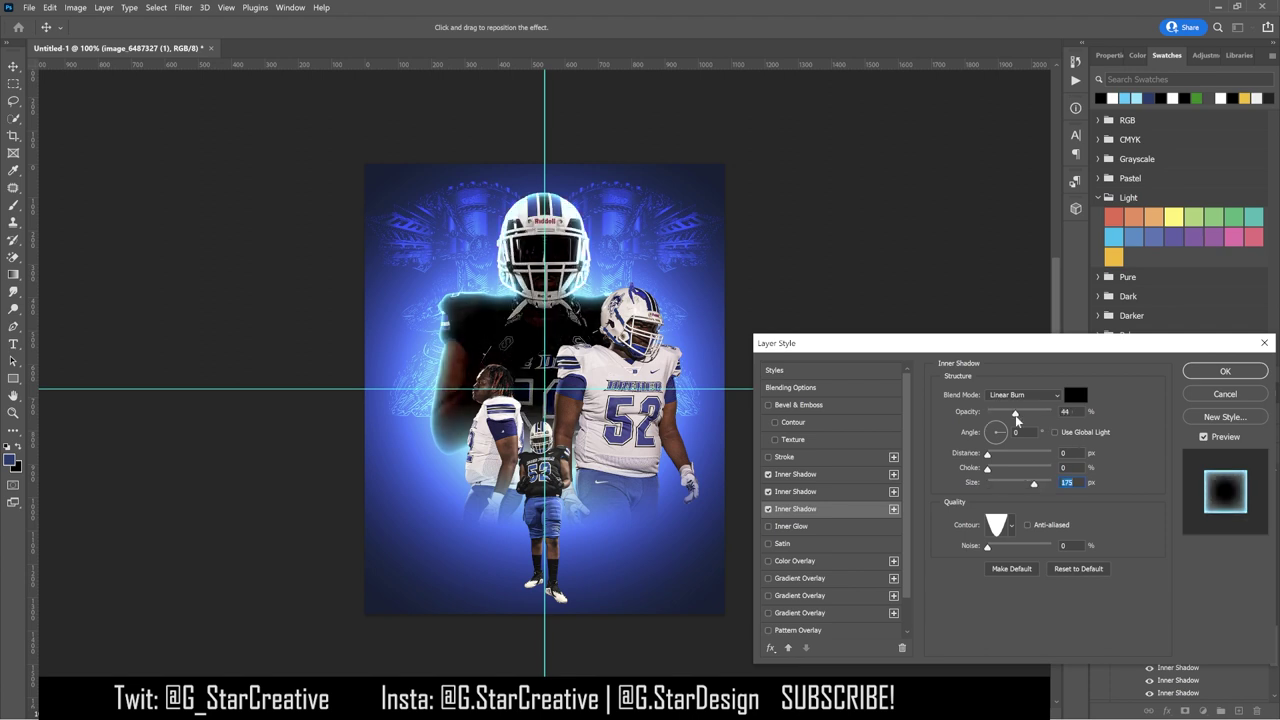
key("Return")
Step: Copy the central player's layer style and paste it onto the image_6487327 (2) copy layer
right_click(1157, 638)
left_click(1052, 505)
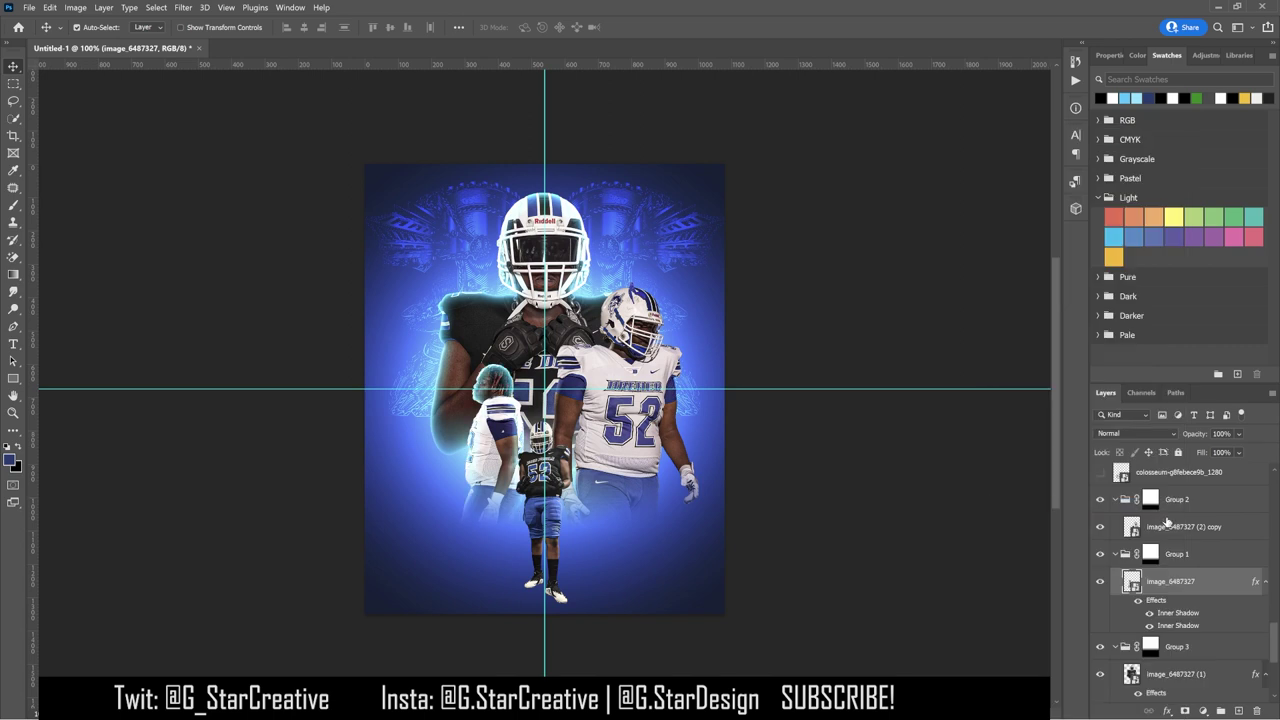
right_click(1176, 531)
left_click(1133, 502)
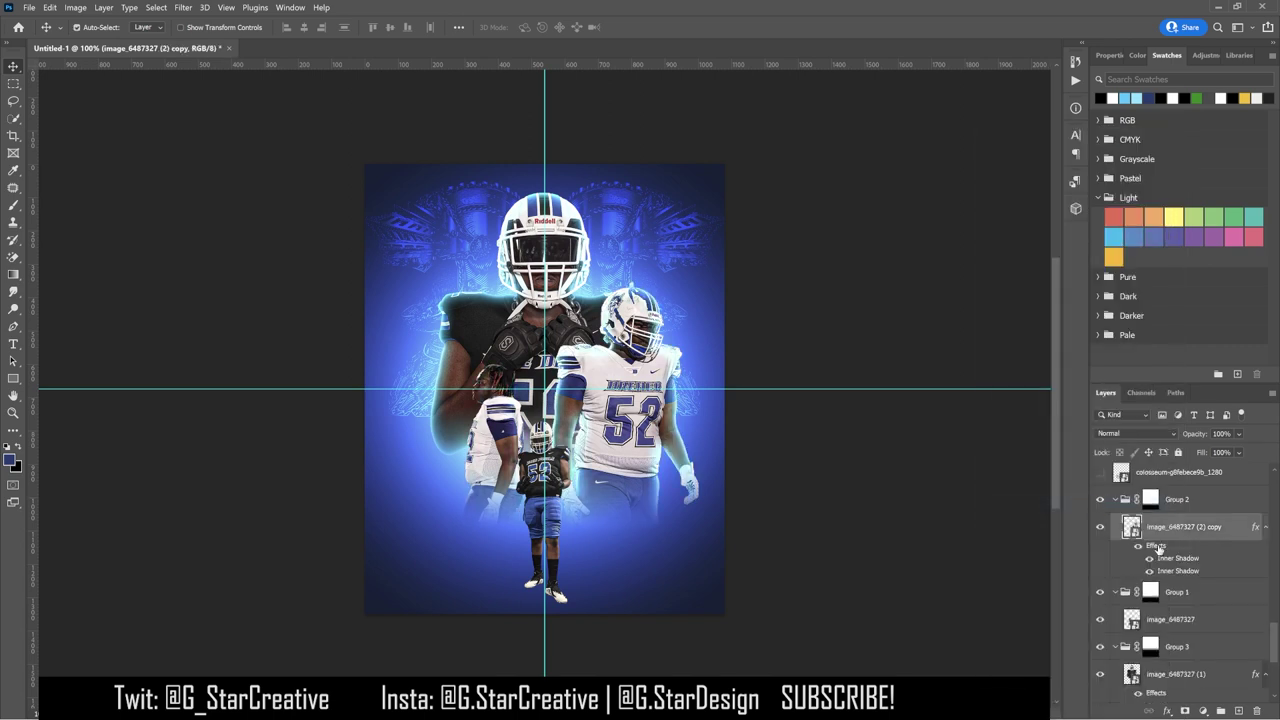
Step: Shrink the pasted inner shadow to 30 px with no choke, and hide the guides
double_click(1157, 547)
left_click_drag(1005, 489, 954, 452)
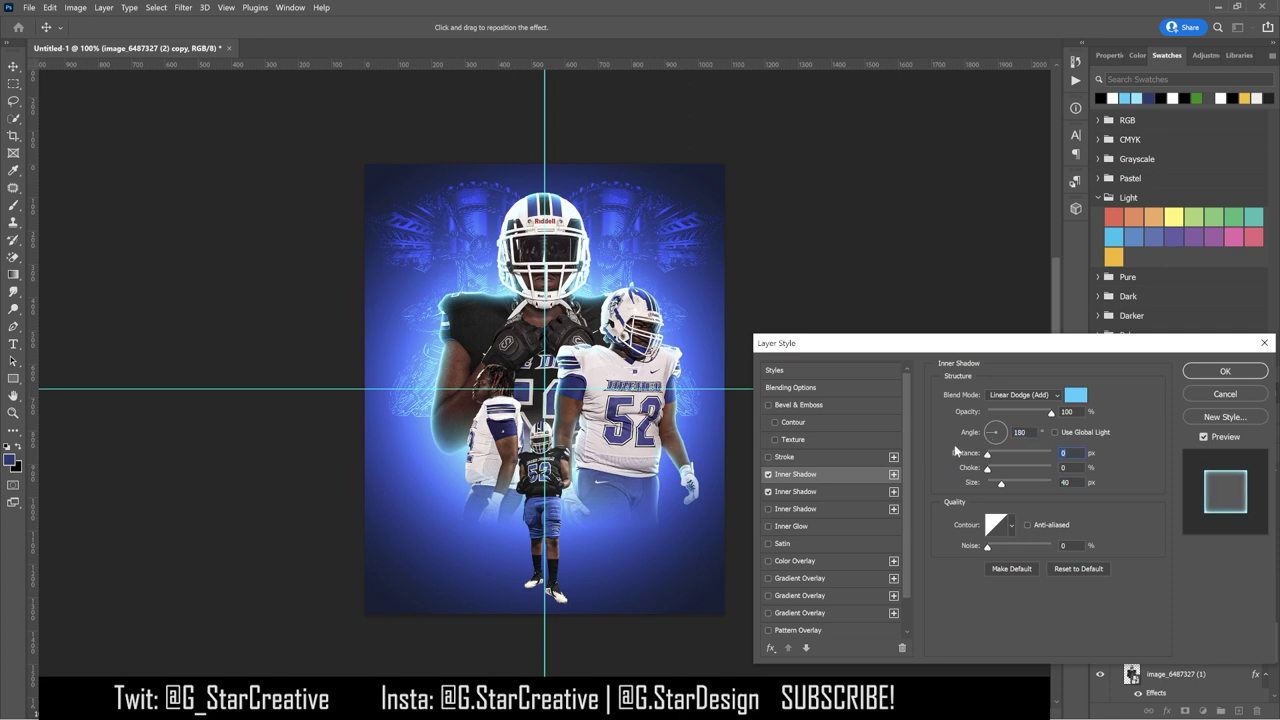
left_click(875, 492)
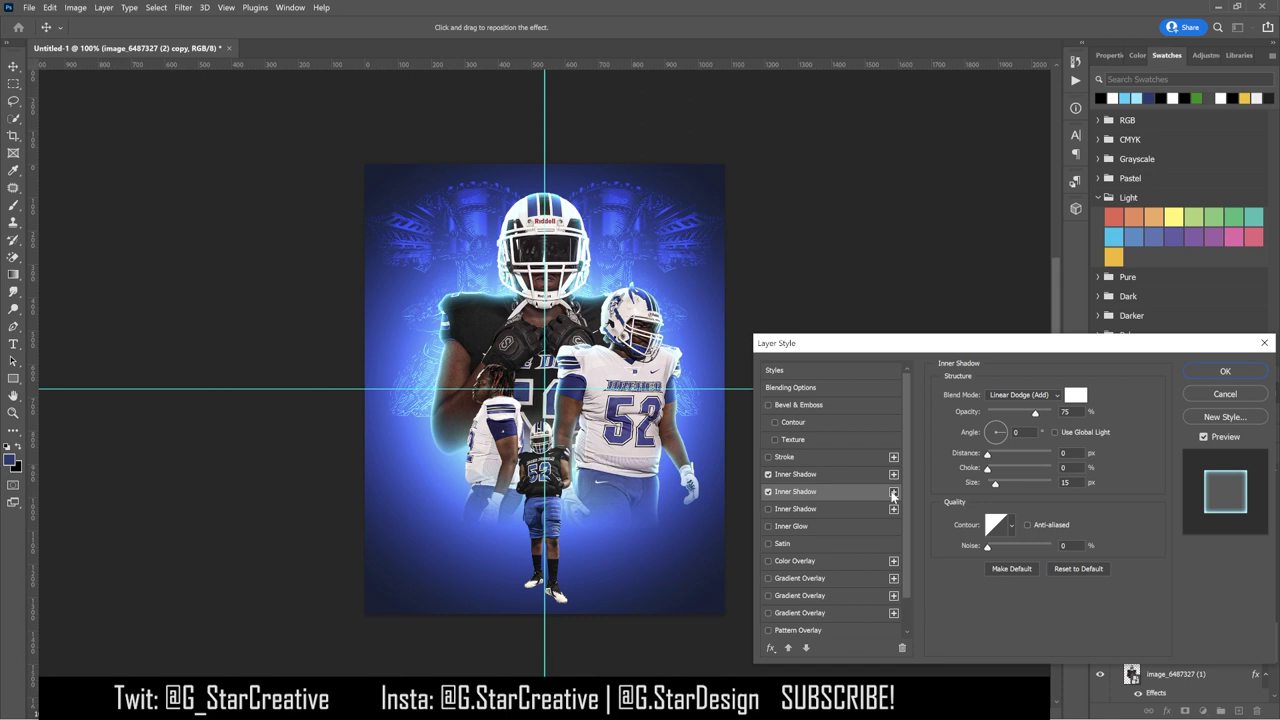
key("ctrl+semicolon")
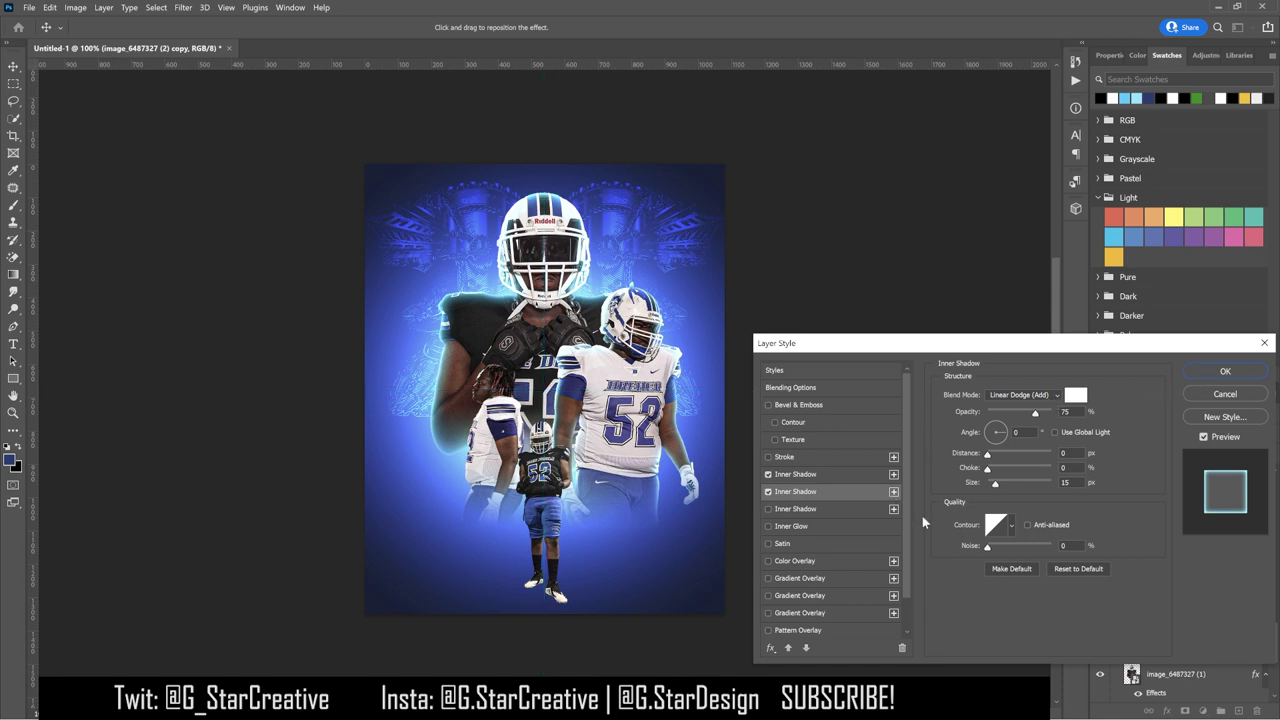
scroll(840, 560, "down", 2)
Step: Add a Drop Shadow with lowered opacity to that layer and apply it
left_click(795, 628)
left_click_drag(1010, 453, 1008, 487)
left_click_drag(1051, 412, 995, 413)
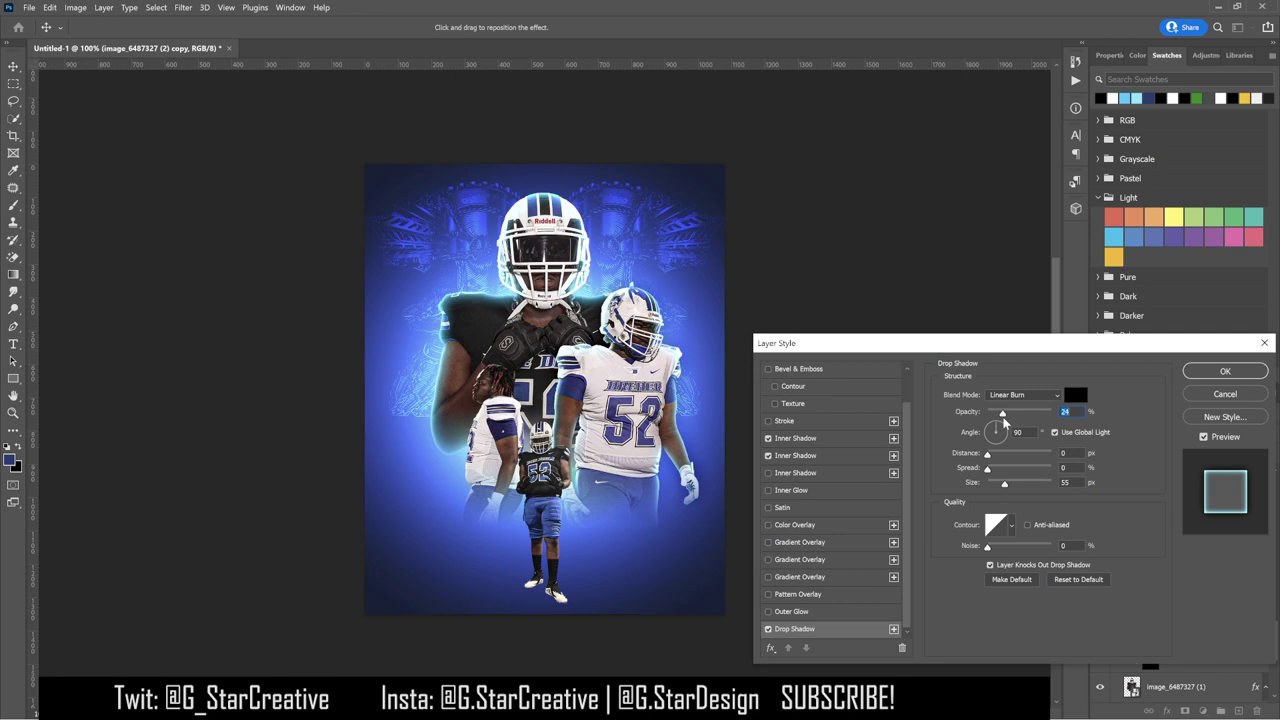
left_click(1225, 371)
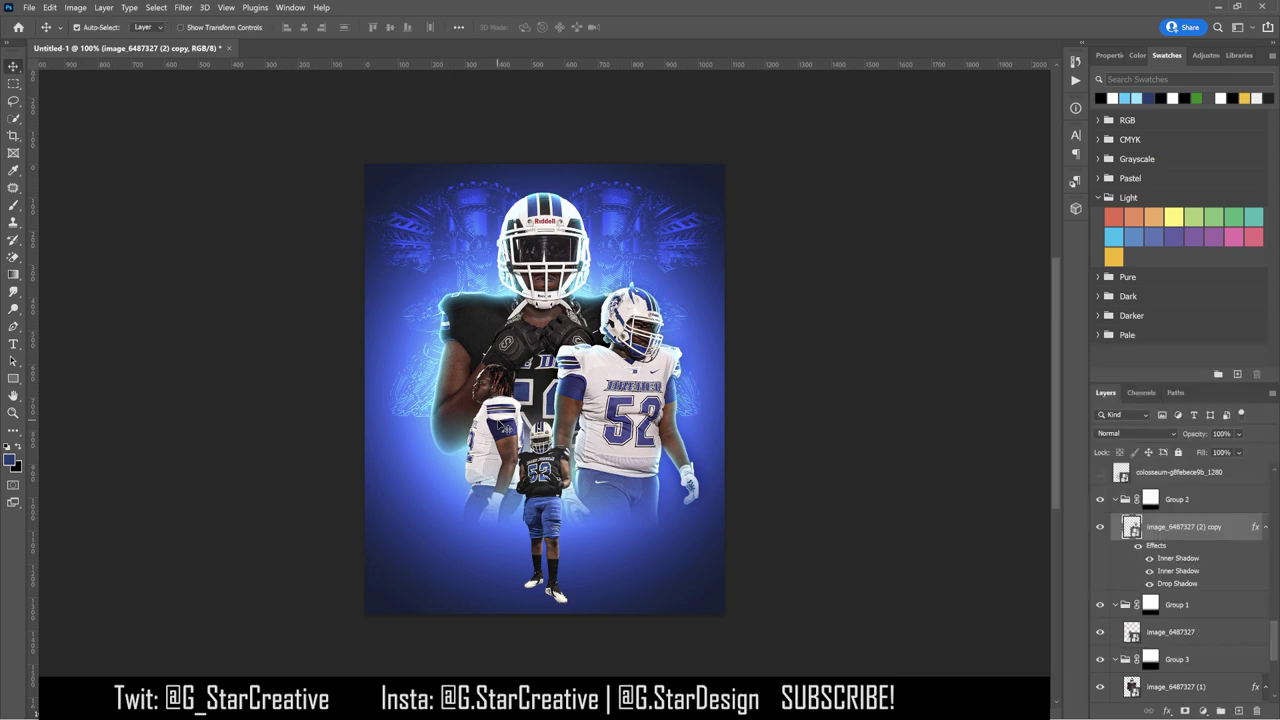
Step: Change the drop shadow to Linear Dodge (Add), size 75, adjusted opacity
double_click(1177, 583)
left_click(1071, 401)
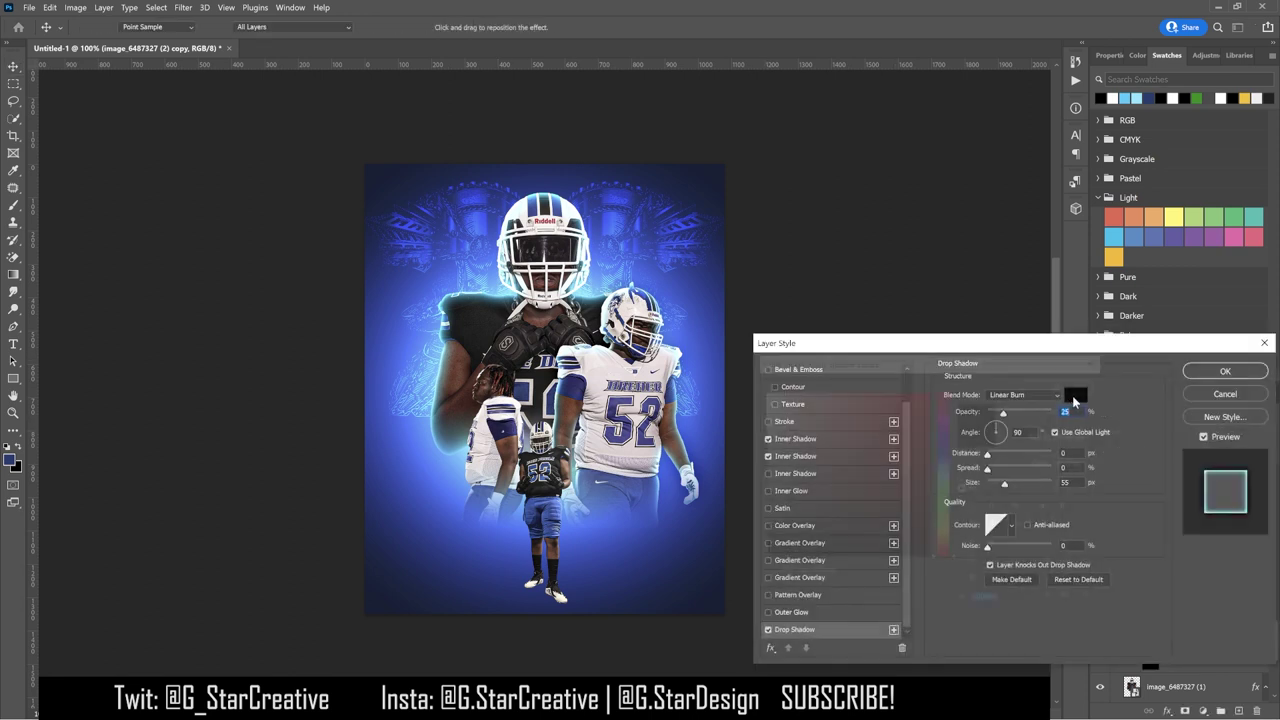
left_click(1062, 384)
left_click(1012, 398)
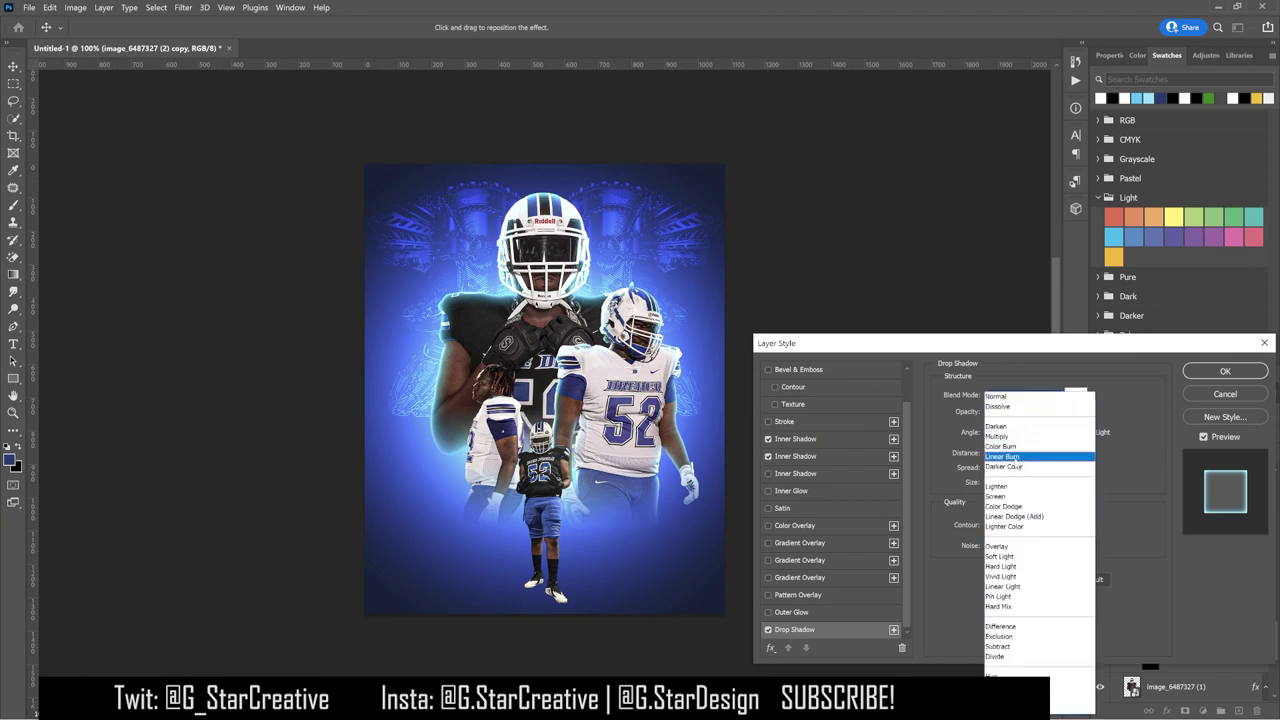
left_click(1010, 516)
left_click_drag(1004, 486, 1009, 484)
left_click_drag(1050, 413, 1003, 421)
left_click(1197, 376)
Step: Copy the glowing layer's effects and open the image_6487327 (1) layer's drop shadow settings
right_click(1182, 527)
left_click(1055, 490)
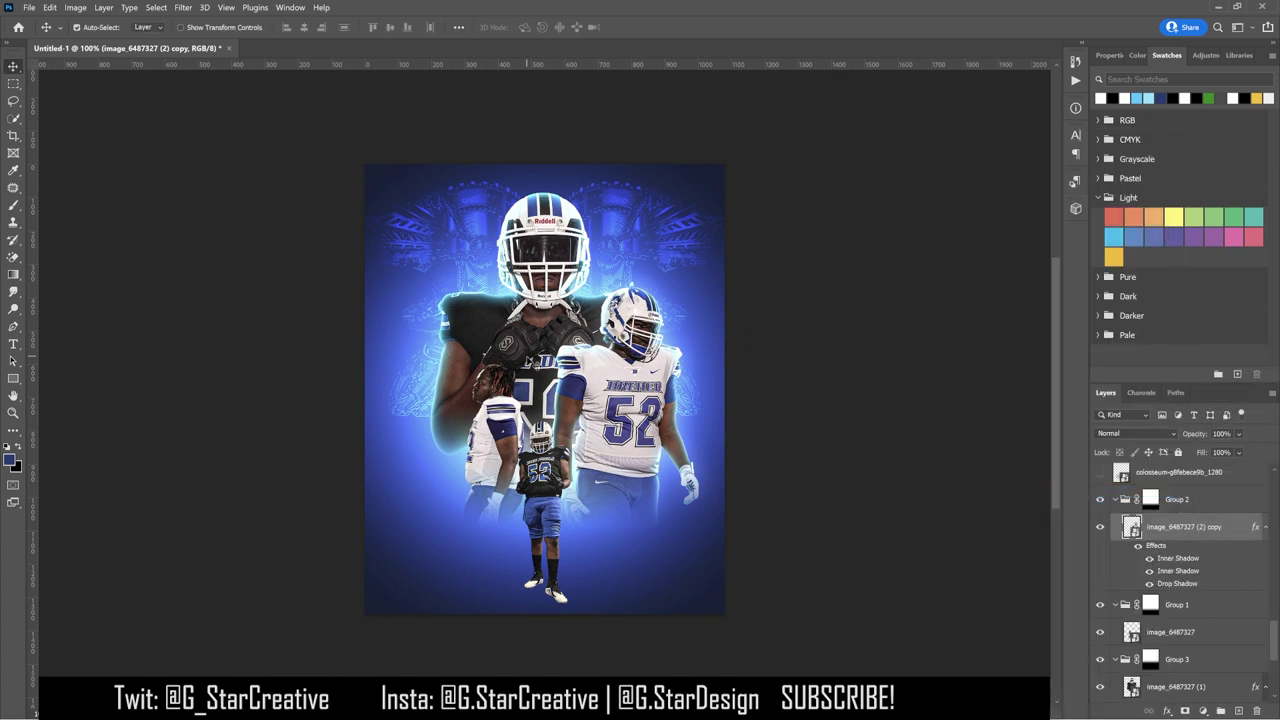
left_click(1180, 686)
double_click(1134, 646)
scroll(809, 633, "down", 2)
Step: Make that drop shadow white #ffffff in Linear Dodge (Add), about 49 px, 35% opacity
left_click(1025, 395)
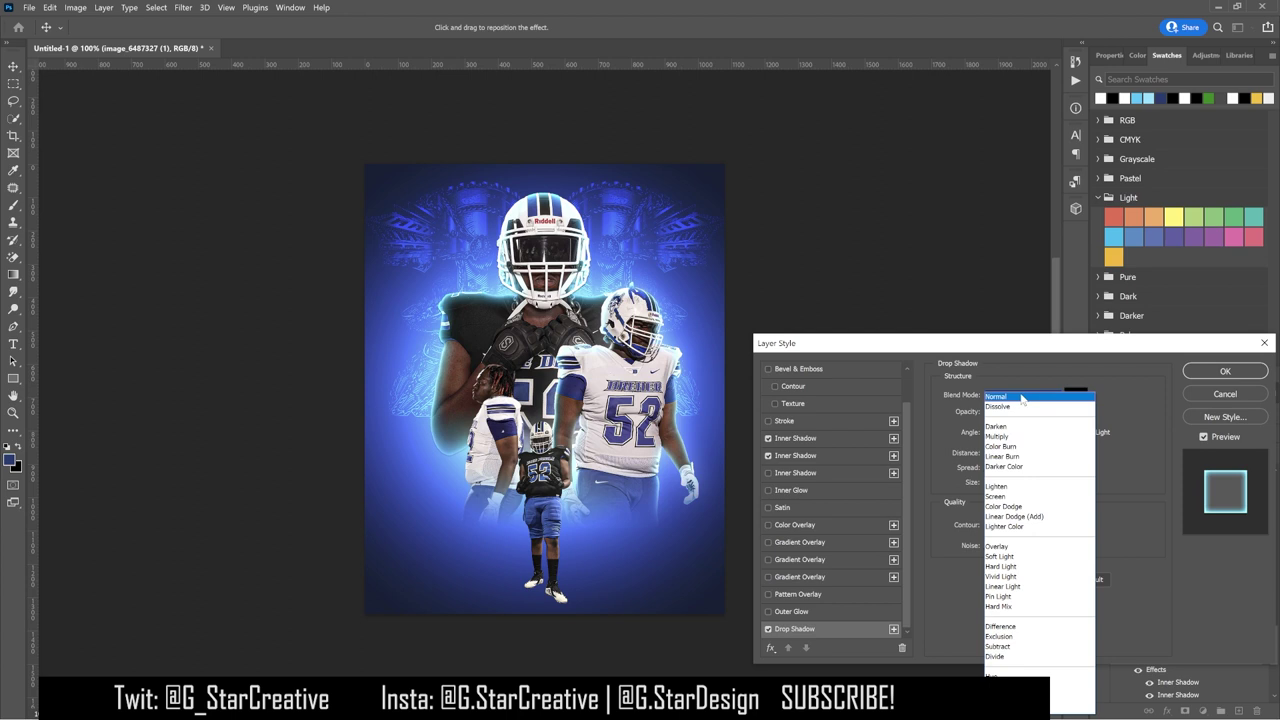
left_click(1030, 500)
left_click(1075, 395)
type("ffffff")
left_click(1038, 383)
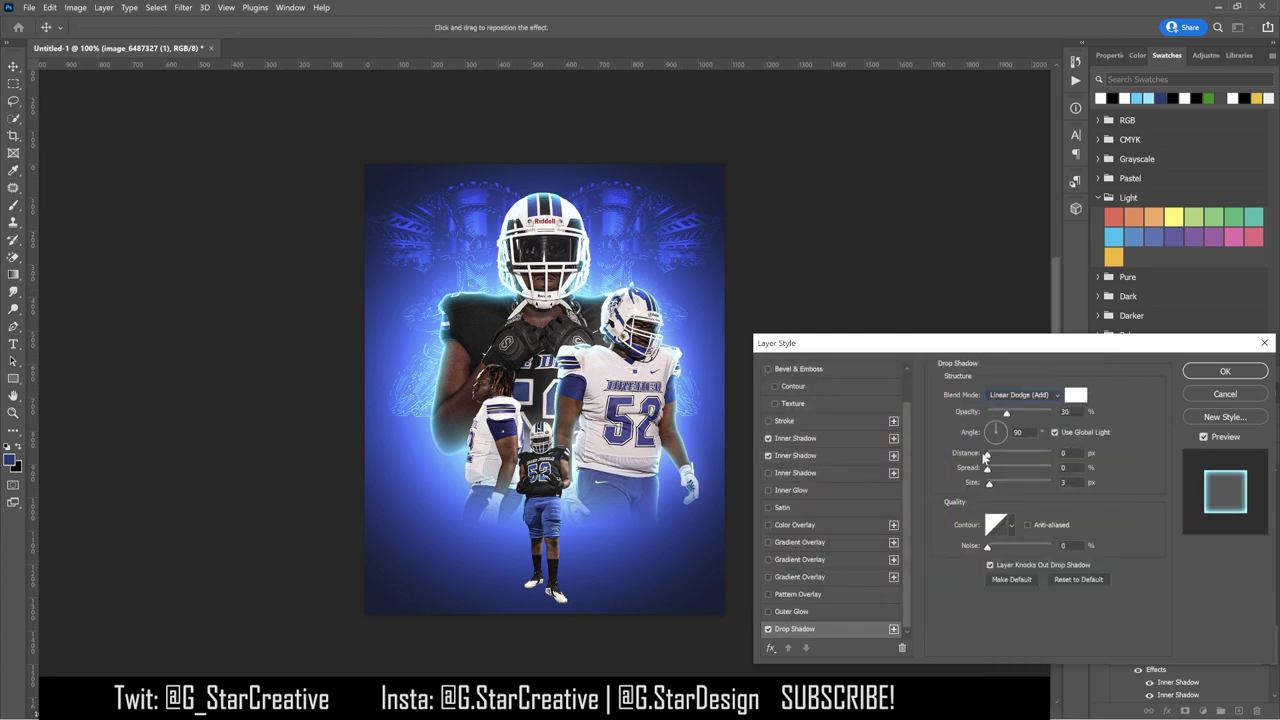
left_click_drag(1010, 484, 990, 484)
left_click_drag(1006, 412, 1051, 412)
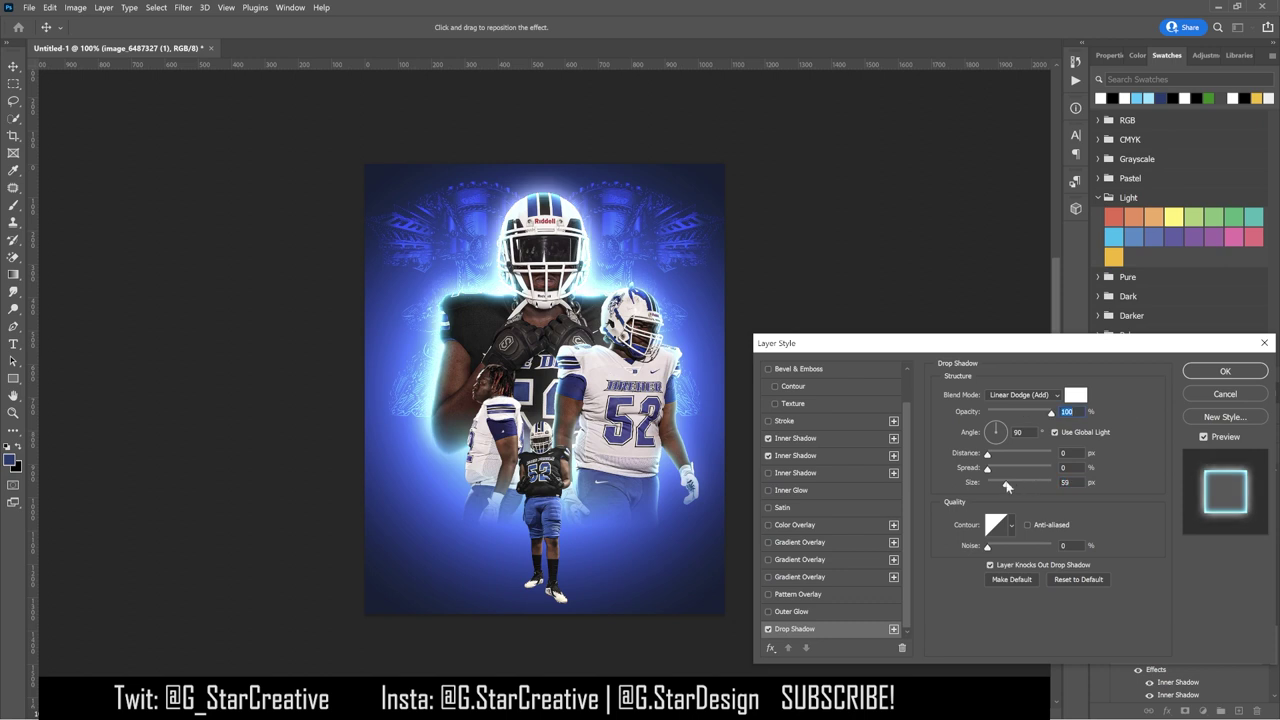
left_click_drag(993, 484, 1005, 487)
mouse_move(1027, 414)
left_mouse_down()
mouse_move(993, 413)
mouse_move(1010, 416)
left_mouse_up()
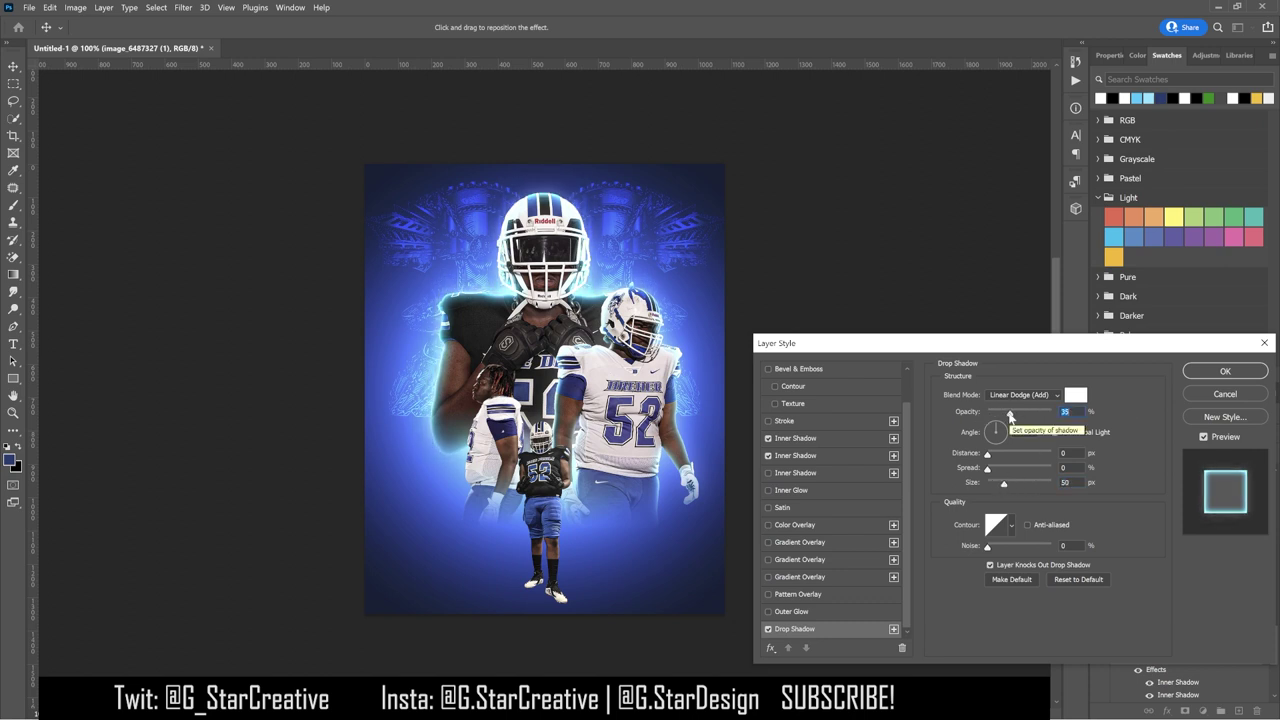
left_click(1210, 372)
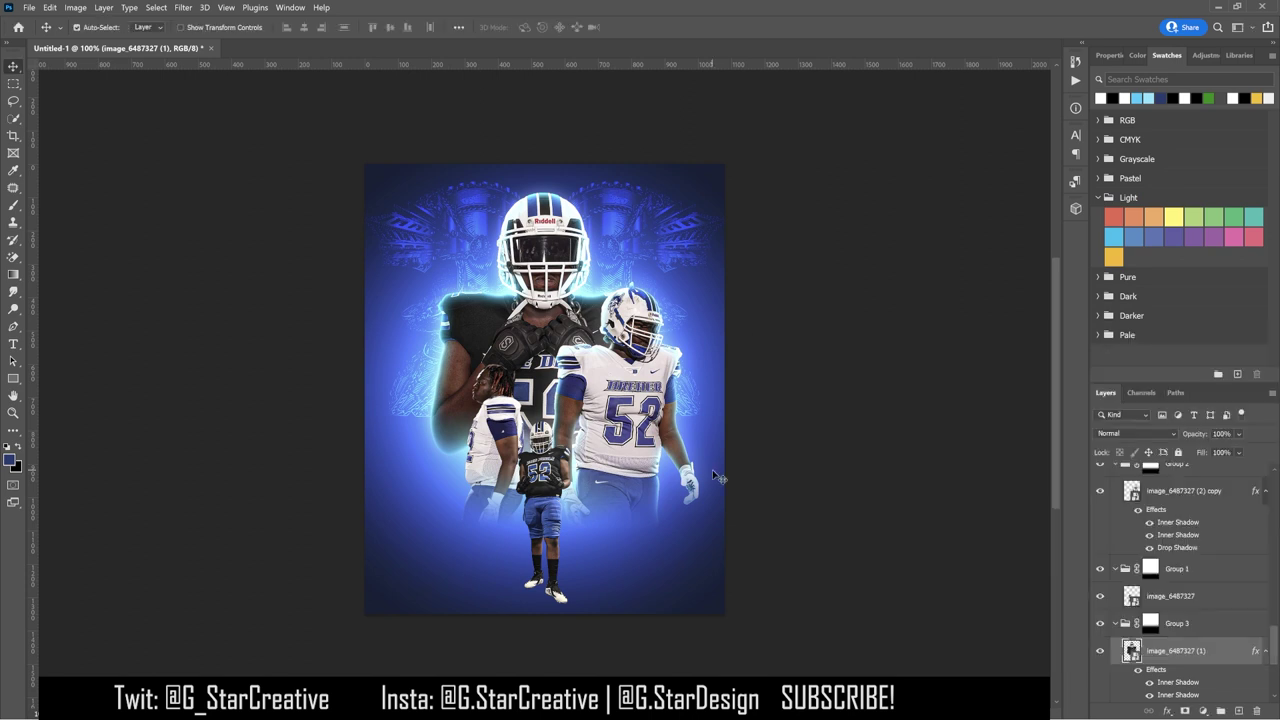
Step: Paste the effects onto image_6487327 and thin its inner shadows to sizes 18 and 5, opacity 45
right_click(1207, 598)
left_click(1105, 552)
double_click(1160, 622)
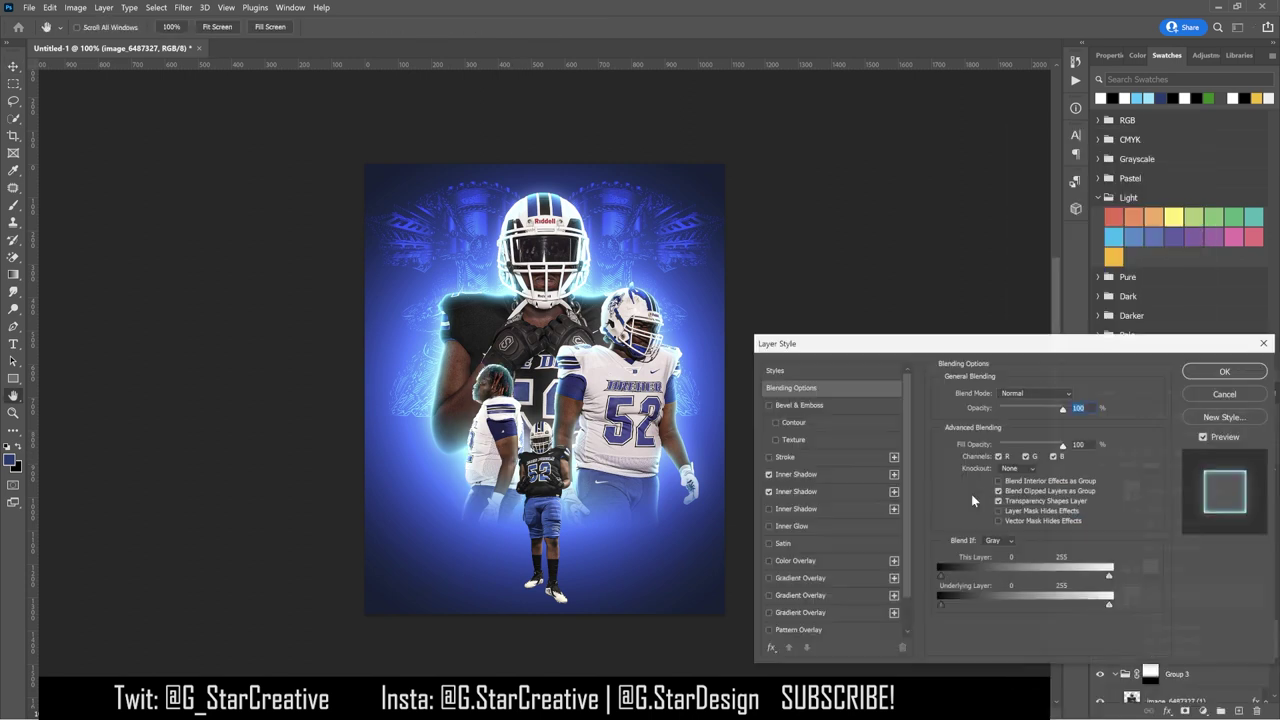
left_click_drag(1001, 484, 986, 485)
left_click_drag(995, 487, 997, 487)
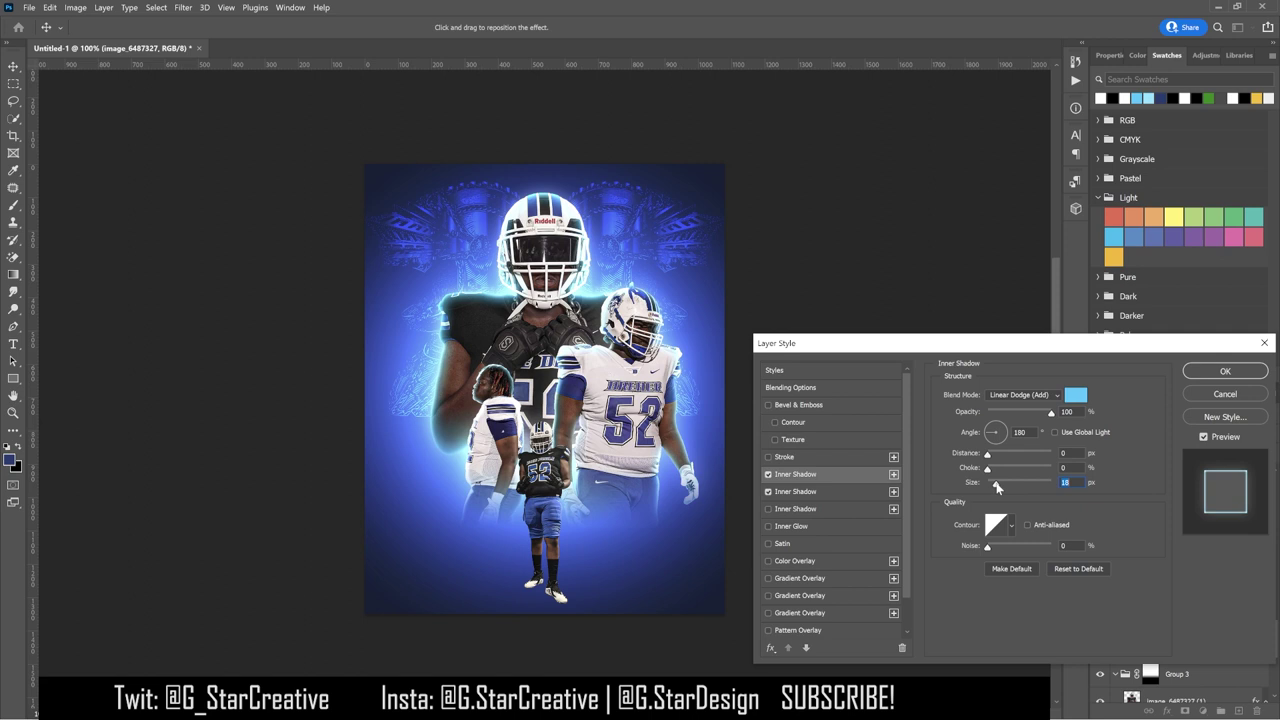
left_click(795, 491)
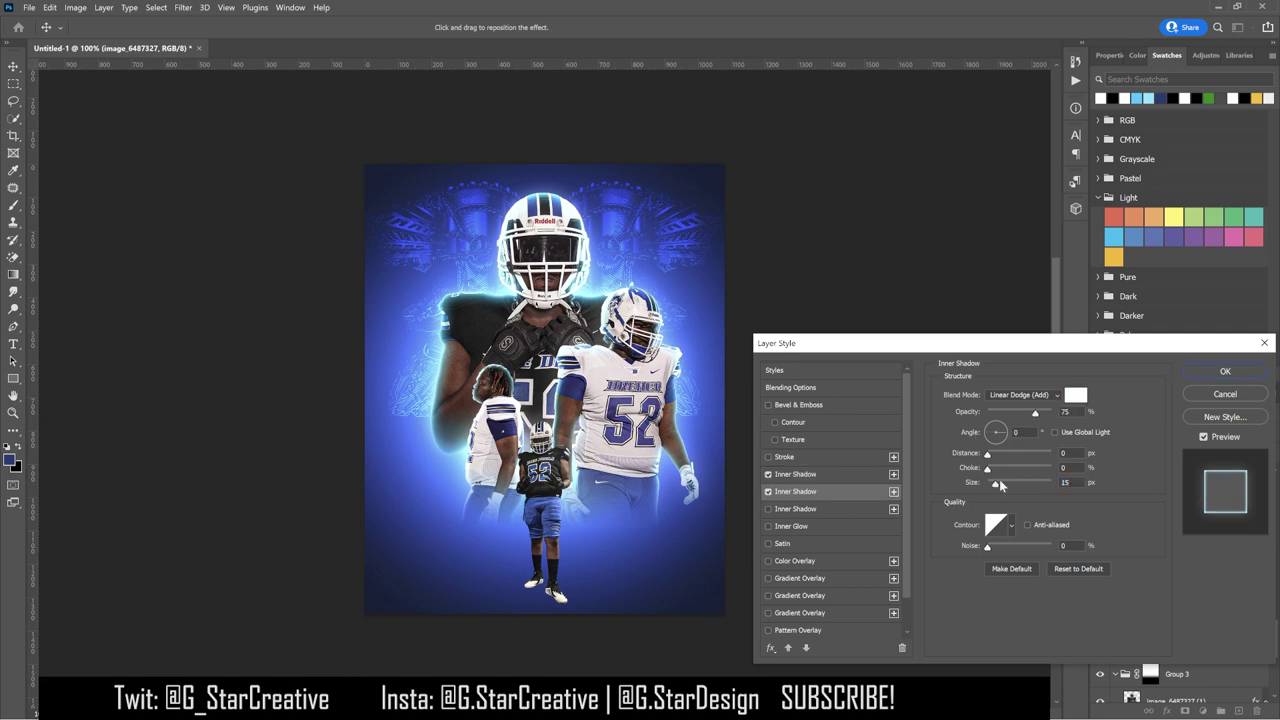
left_click_drag(993, 486, 990, 485)
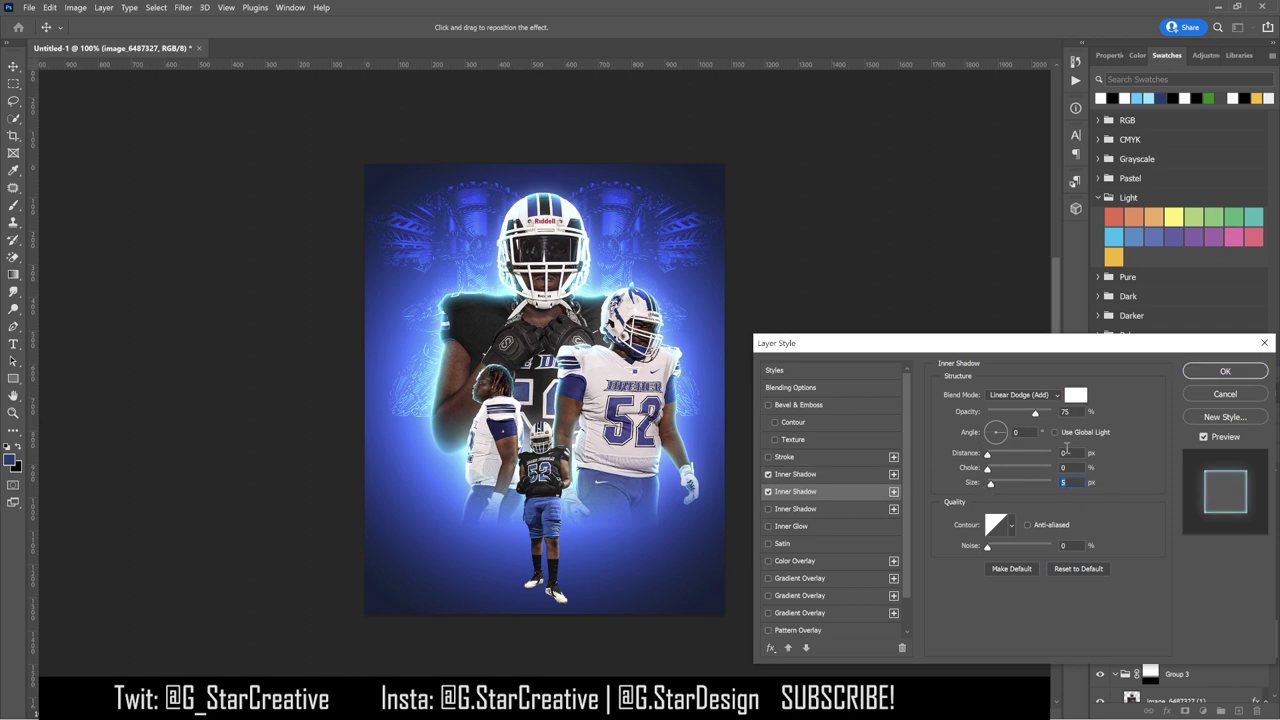
left_click_drag(1025, 413, 1016, 413)
Step: Reduce the drop shadow glow to about 35% opacity and 44 px, then apply
scroll(830, 550, "down", 2)
left_click(794, 628)
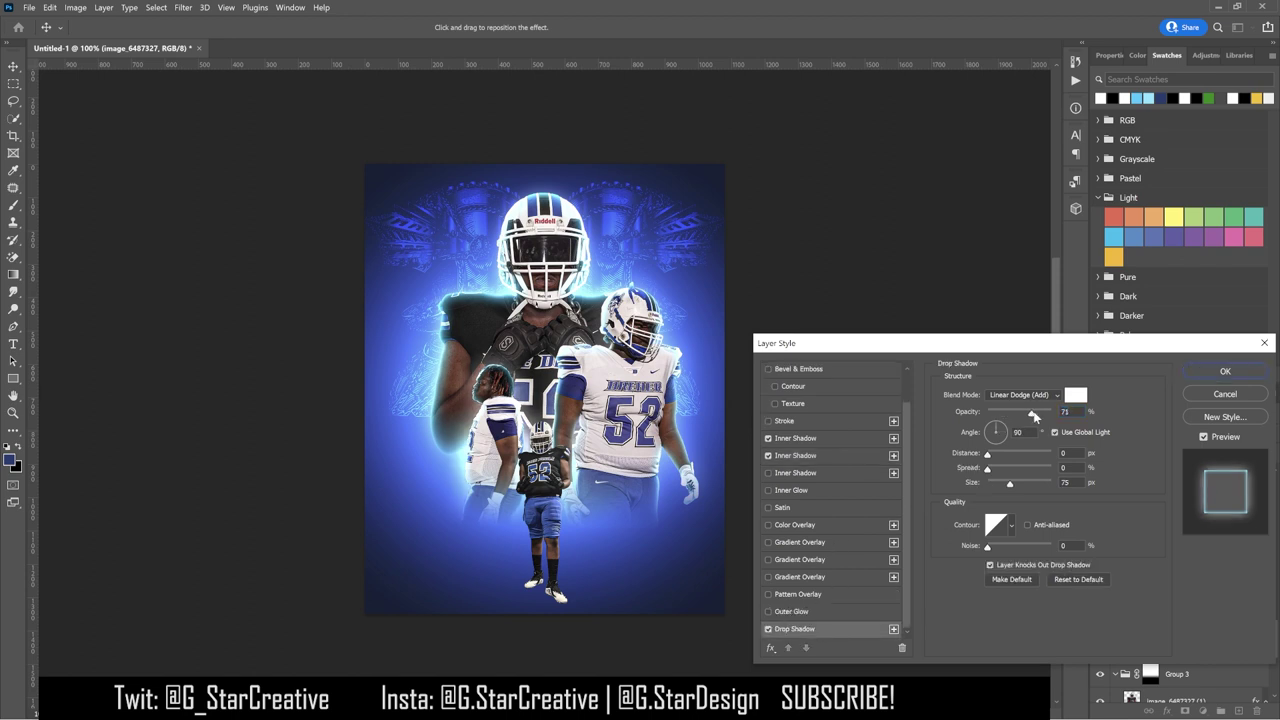
left_click_drag(1021, 415, 1012, 415)
left_click_drag(1006, 482, 1002, 487)
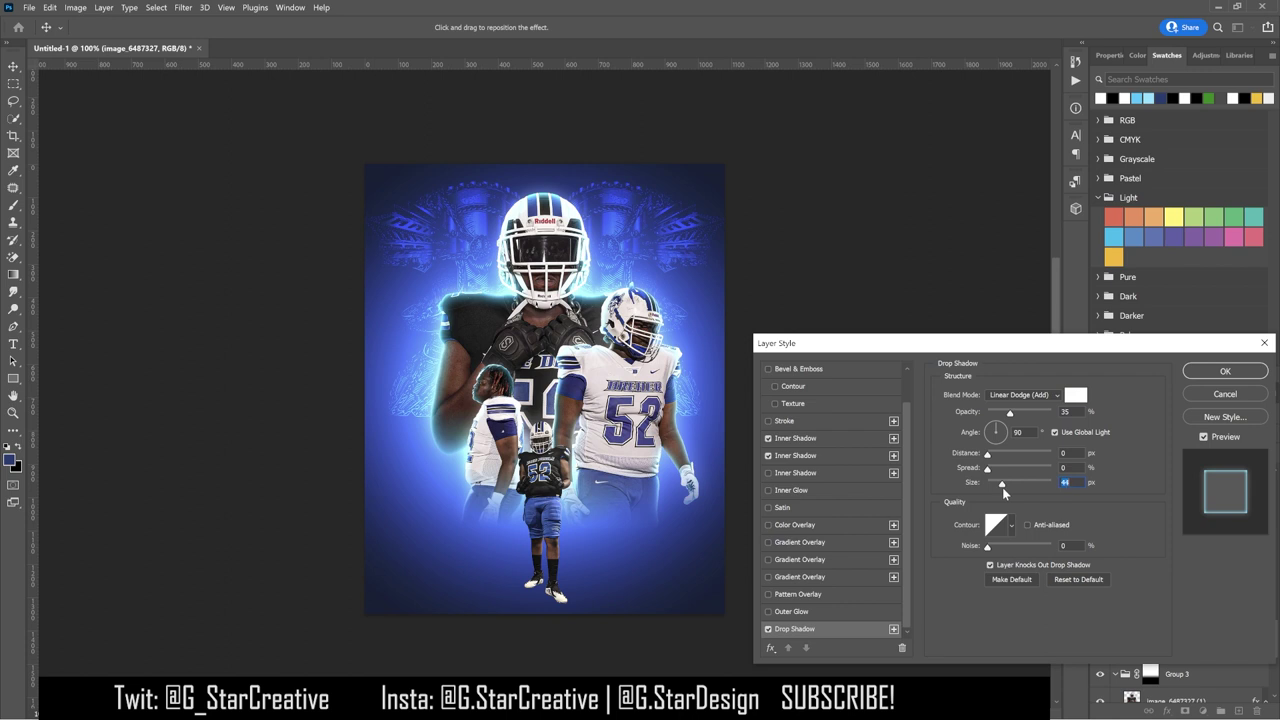
left_click(1204, 375)
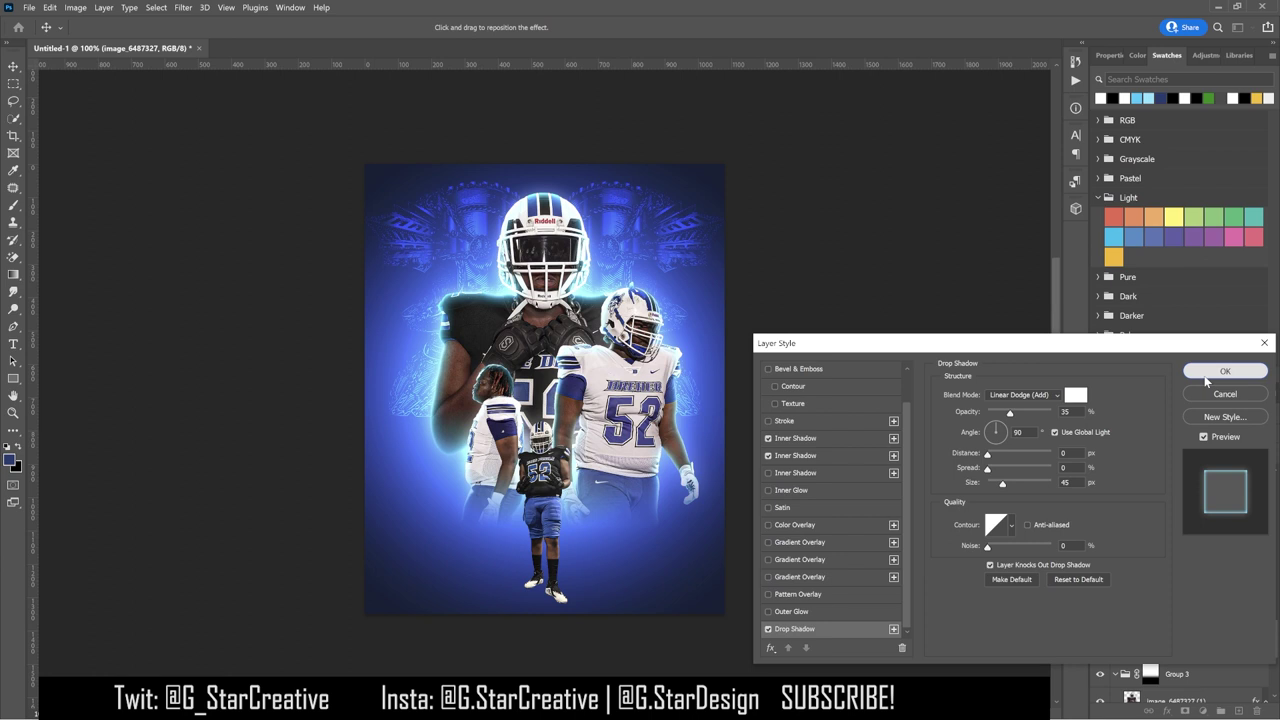
left_click(1206, 376)
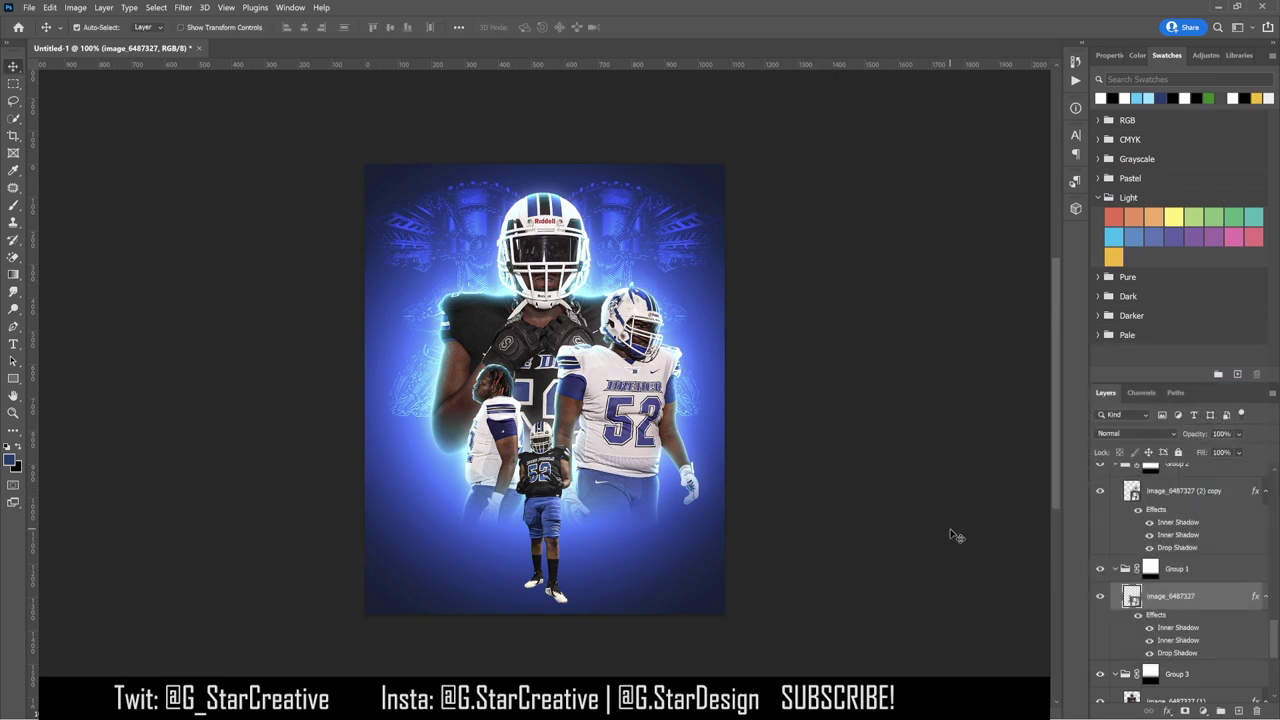
Step: Draw a dark-filled circle over the players with the Ellipse tool
key("alt+bracketleft")
key("alt+bracketleft")
key("alt+bracketleft")
key("alt+bracketleft")
key("alt+bracketleft")
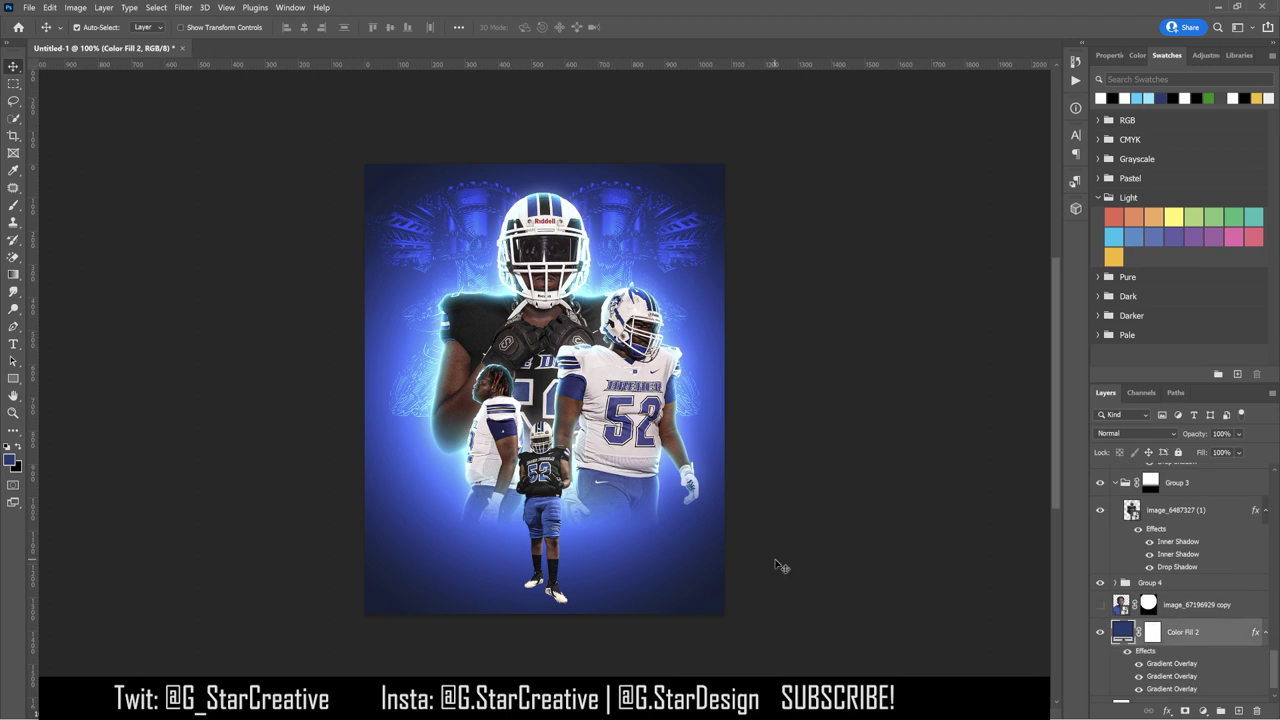
right_click(13, 378)
left_click(75, 391)
left_click_drag(424, 284, 679, 540)
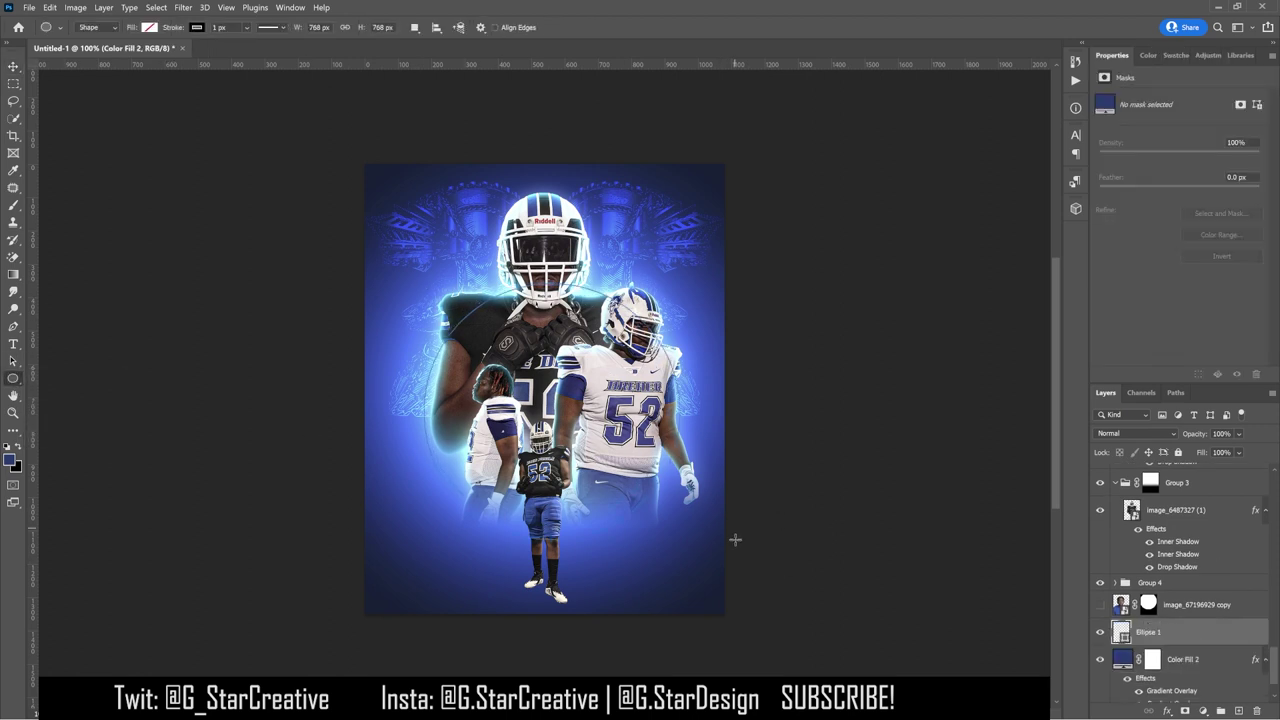
left_click(149, 27)
left_click(84, 90)
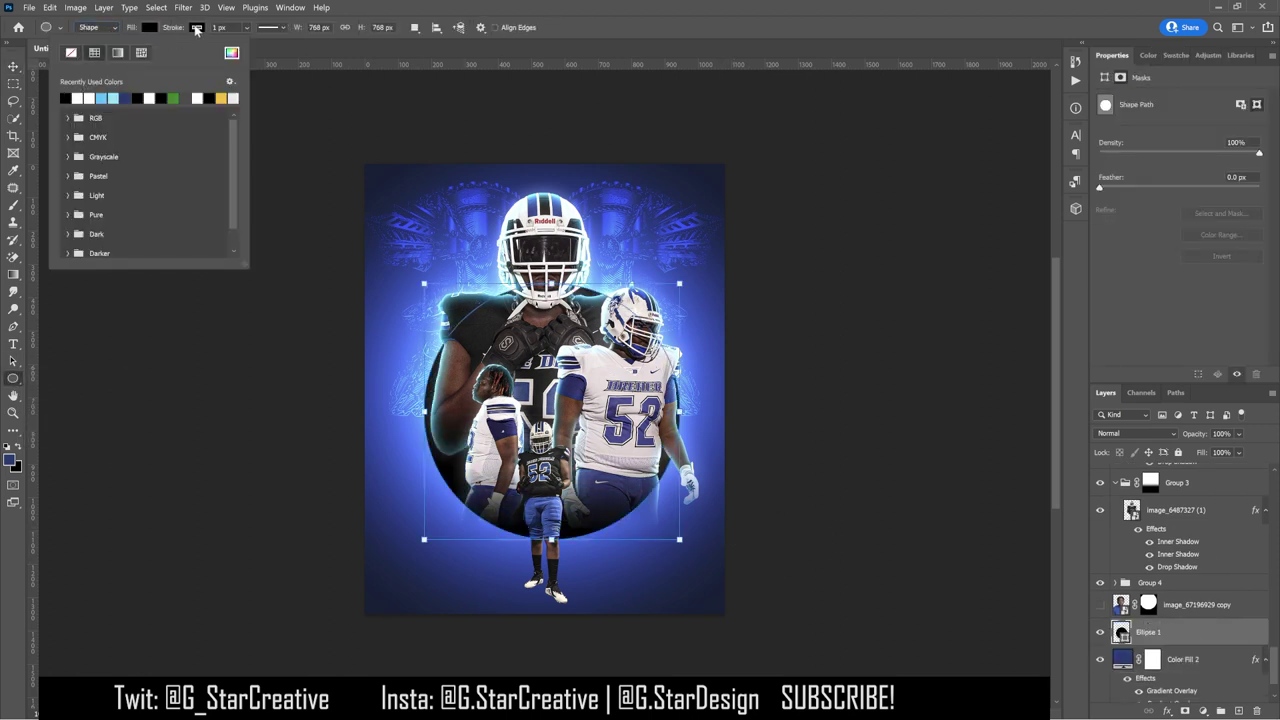
left_click(197, 27)
Step: Free Transform the circle larger so it frames the players
key("v")
key("ctrl+t")
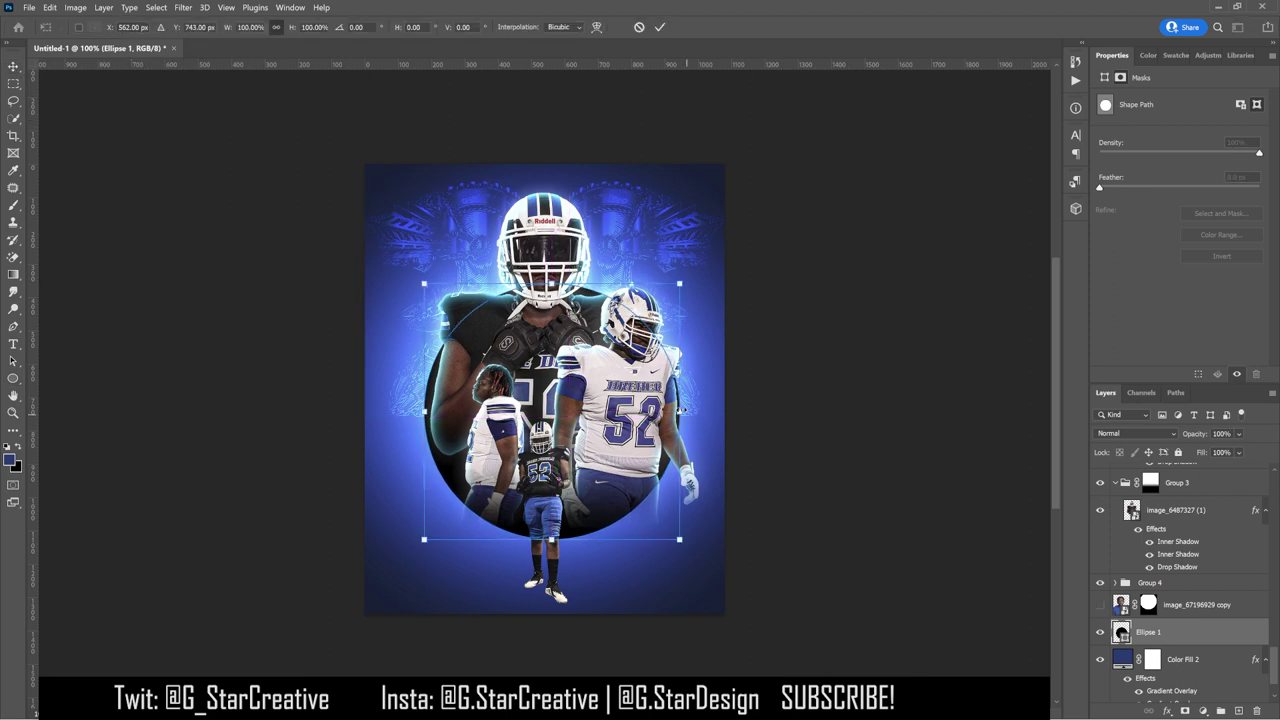
left_click_drag(680, 410, 749, 394)
left_click_drag(377, 410, 365, 410)
left_click_drag(724, 410, 700, 360)
key("Return")
Step: Load the circle as a selection, hide it, and replace Color Fill 2's mask with it
left_click(1120, 632, "ctrl")
left_click(1100, 632)
right_click(1183, 659)
right_click(1152, 659)
left_click(1160, 599)
left_click(1203, 711)
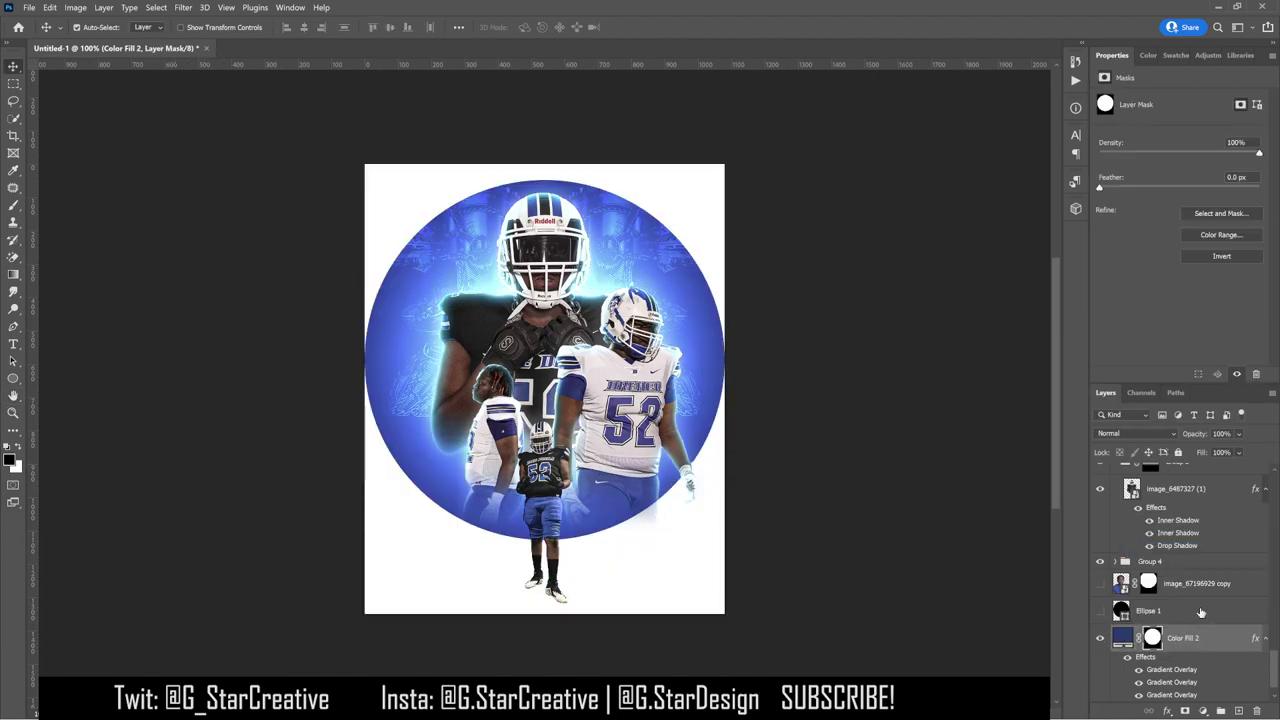
scroll(1201, 612, "down", 1)
Step: Add a black solid colour fill layer above the Background layer
left_click(1160, 688)
left_click(1203, 711)
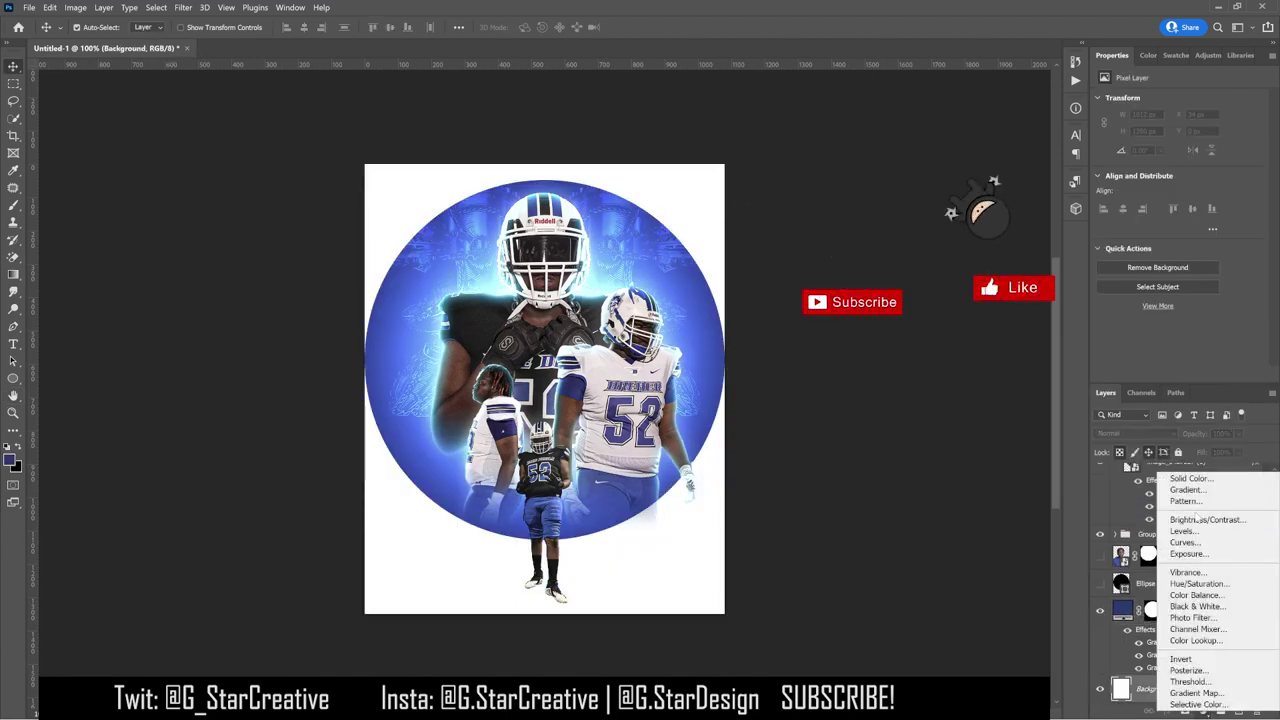
left_click(1190, 478)
left_click(763, 566)
left_click(1063, 380)
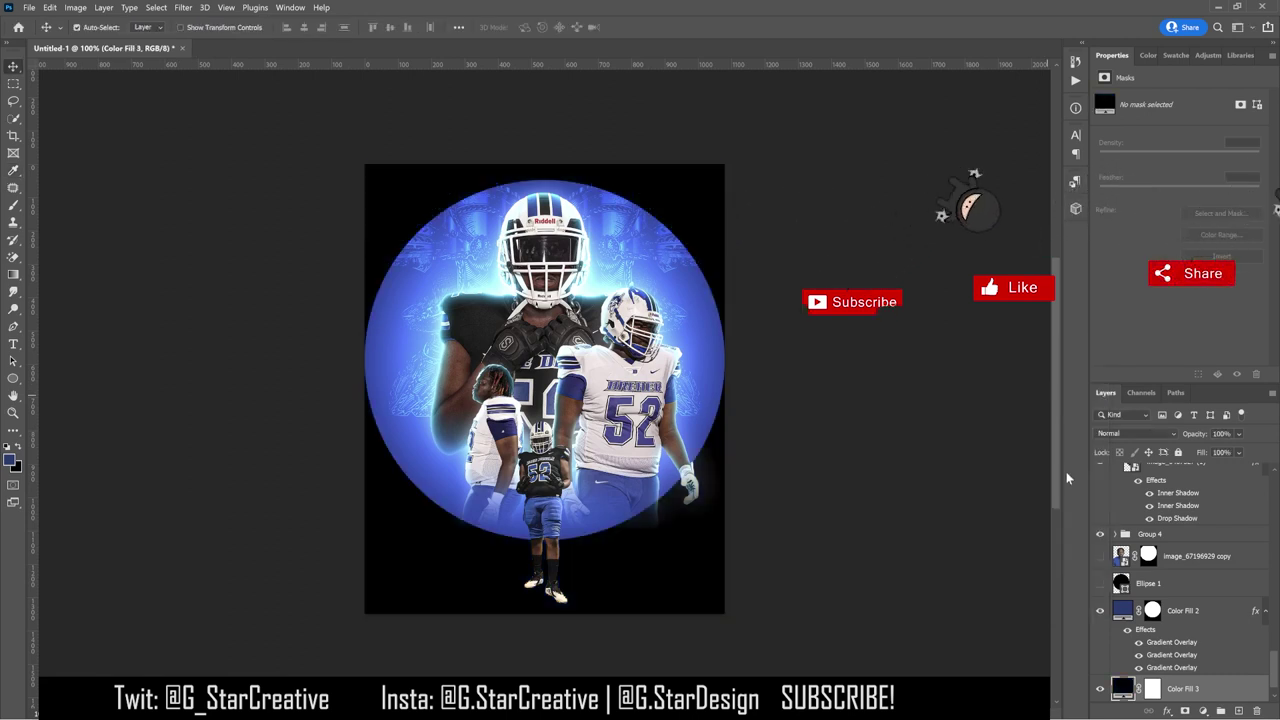
Step: Paint white with a large brush on Color Fill 2's mask over the arch's top corners
left_click(1152, 610)
key("b")
key("bracketright")
key("bracketright")
key("bracketright")
key("bracketright")
key("bracketright")
scroll(385, 258, "up", 2)
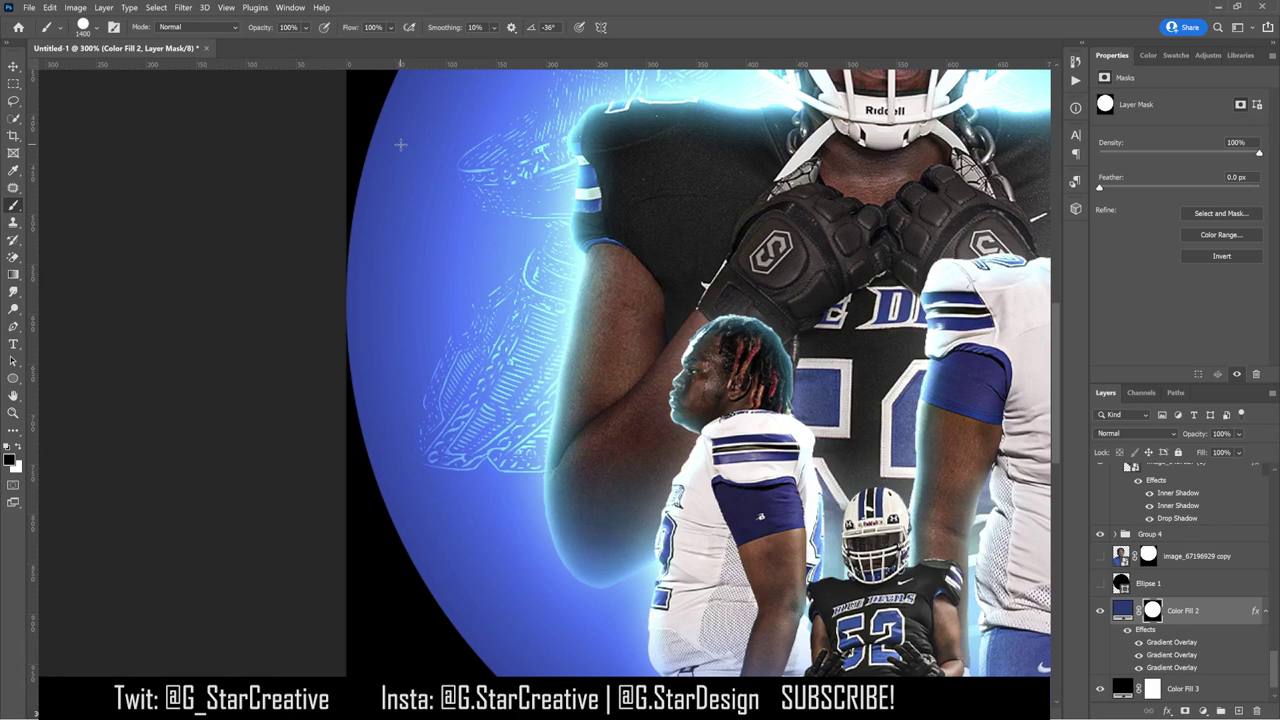
scroll(407, 151, "down", 2)
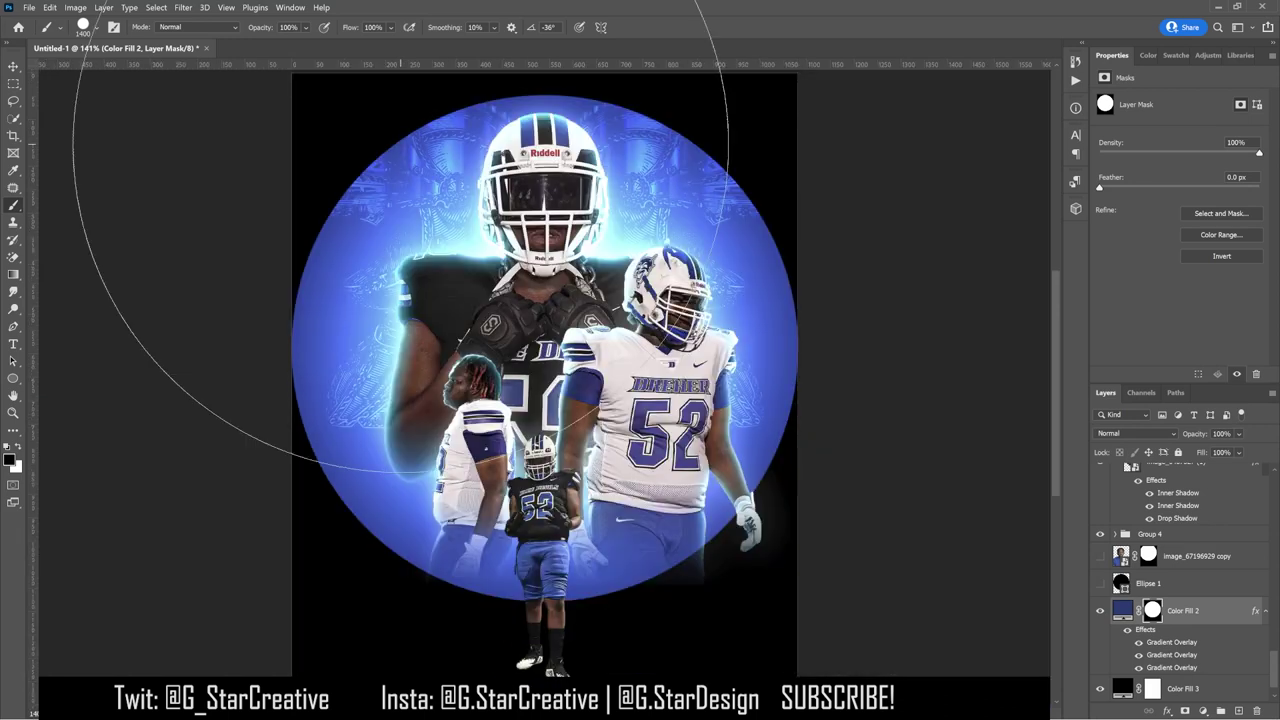
key("x")
left_click(366, 127)
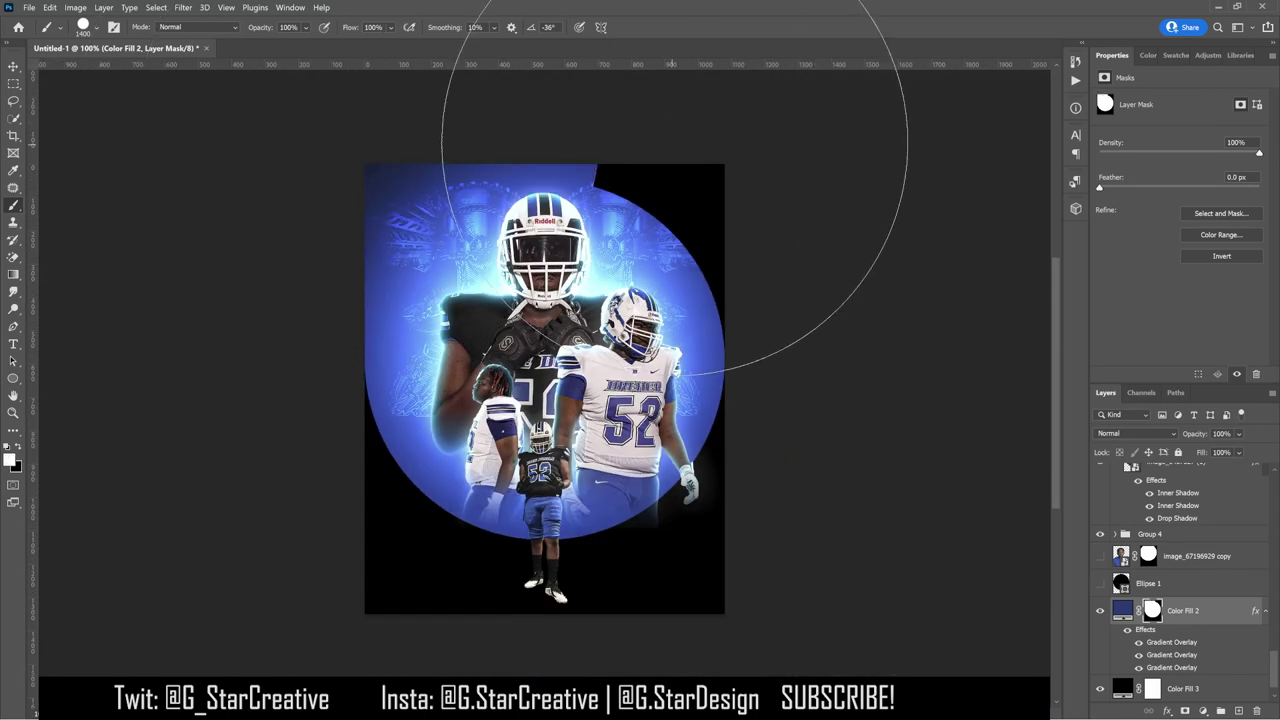
left_click(676, 133)
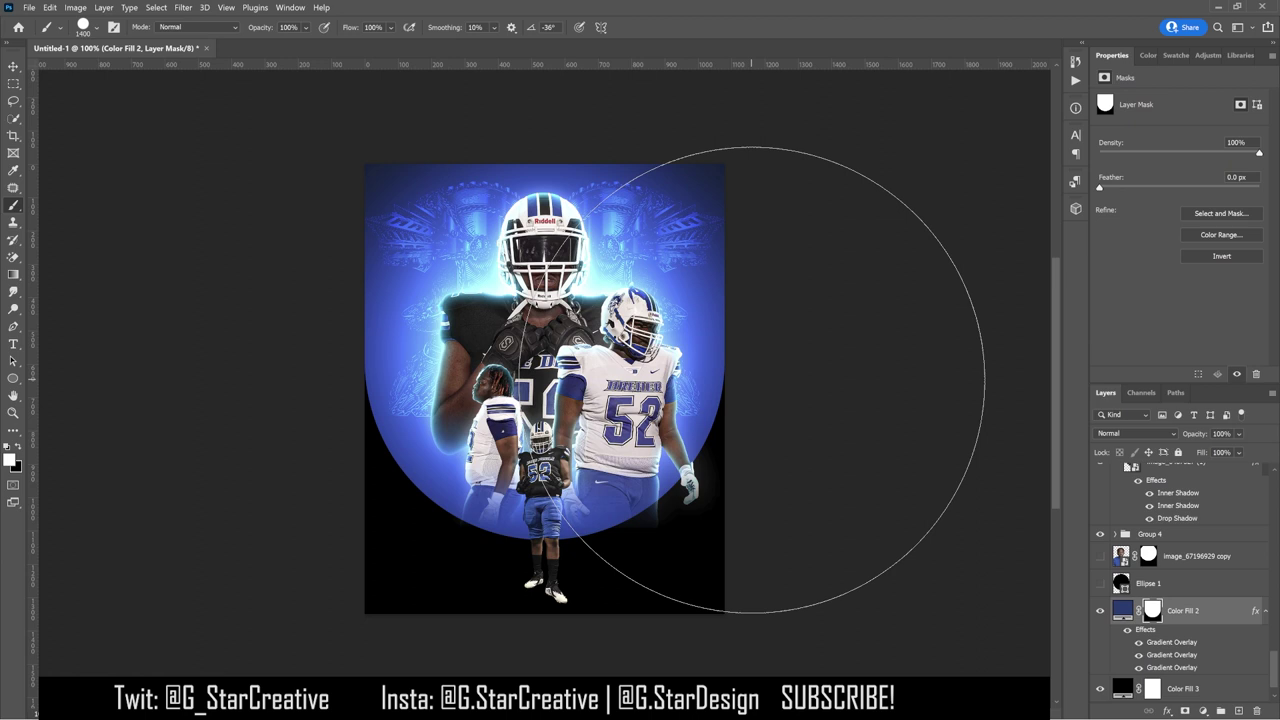
key("v")
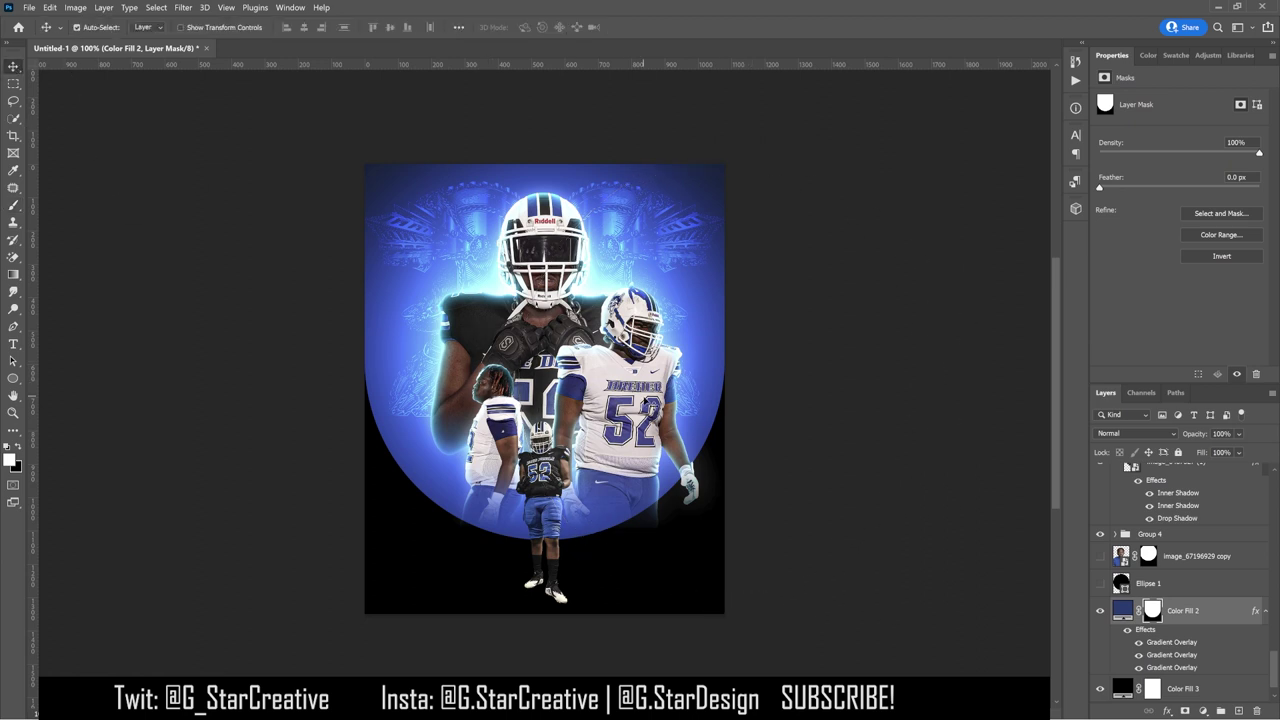
Step: Delete the existing layer masks on Group 2, Group 1 and Group 3
left_click(590, 497)
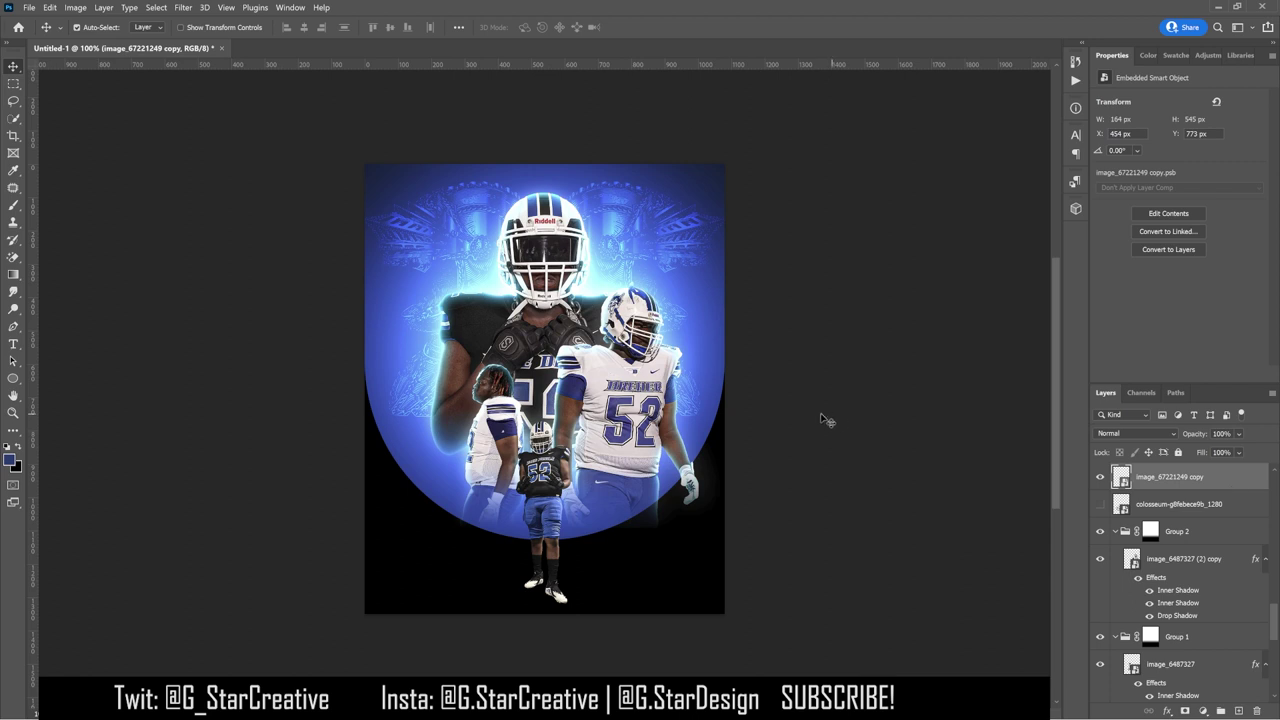
left_click(1140, 558)
right_click(1150, 531)
left_click(1172, 548)
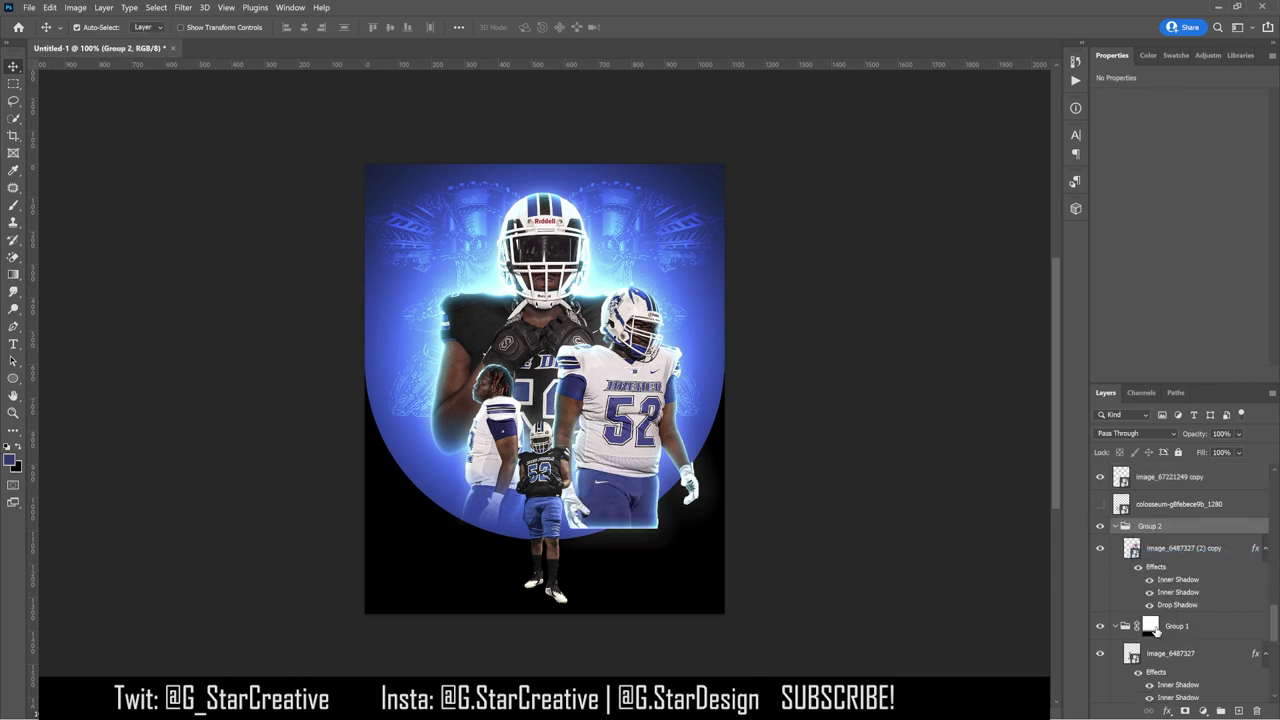
right_click(1150, 627)
left_click(1173, 532)
scroll(1149, 591, "up", 1)
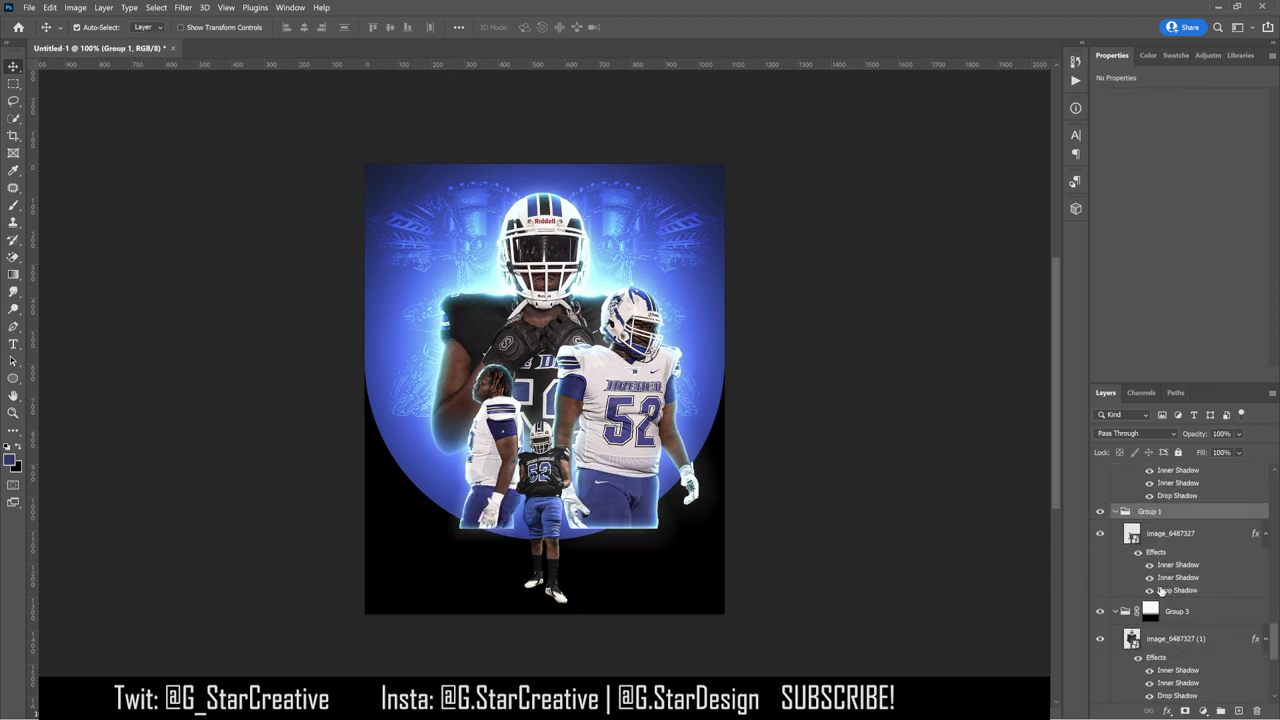
left_click(1150, 613)
right_click(1150, 613)
left_click(1156, 517)
scroll(1178, 565, "down", 3)
Step: Alt-drag copies of Color Fill 2's arch mask onto Group 3 and Group 2
right_click(1160, 672)
left_click(1152, 667)
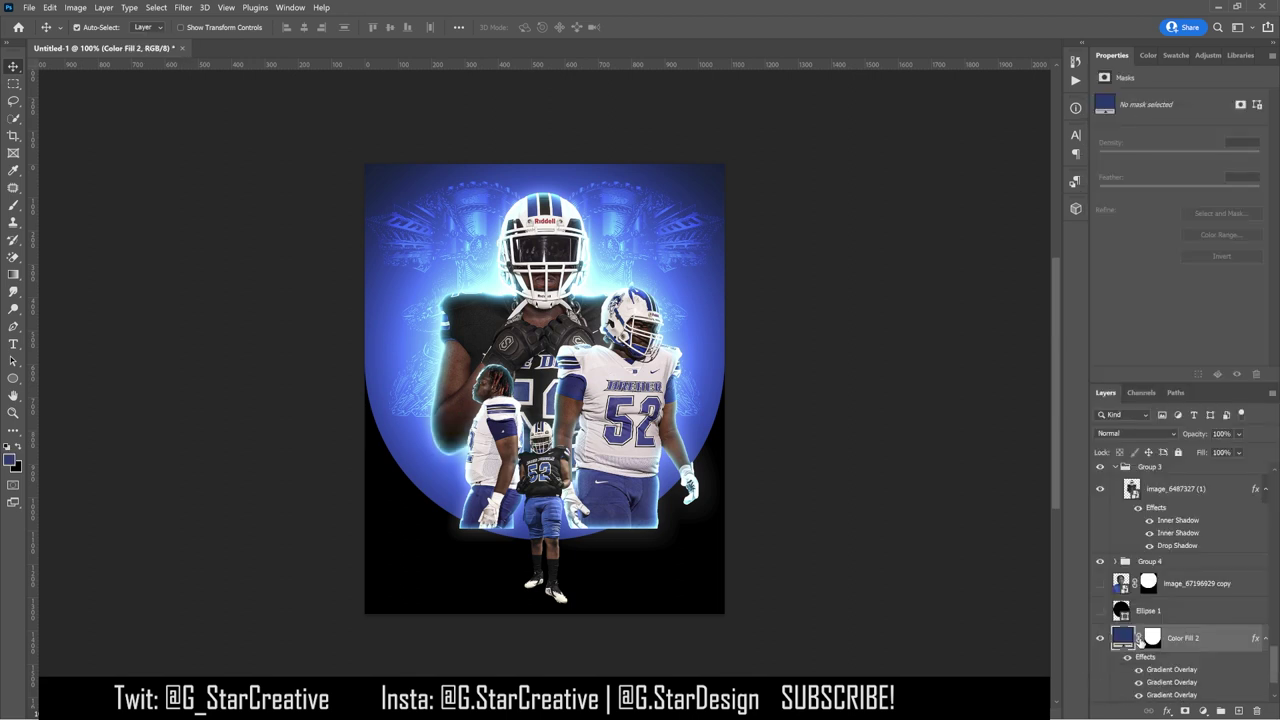
left_click_drag(656, 352, 660, 312)
left_click_drag(1152, 640, 1150, 468)
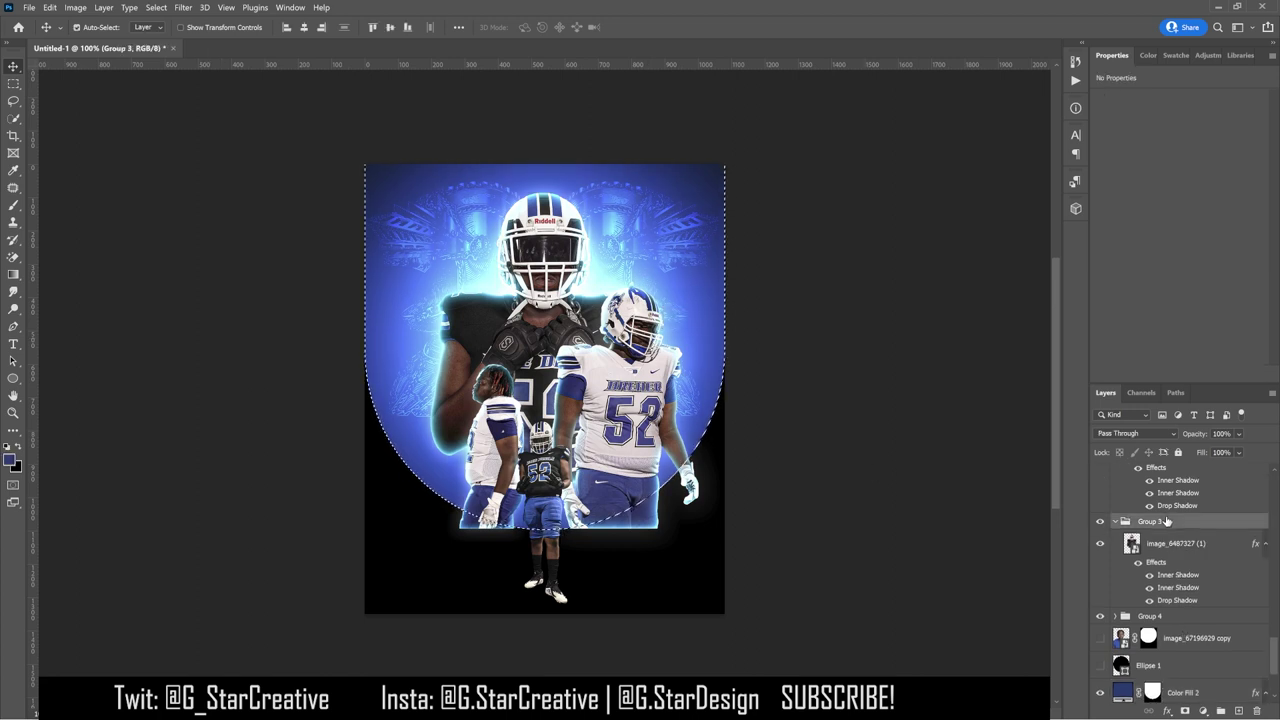
scroll(1170, 543, "up", 2)
left_click_drag(1170, 543, 1170, 540)
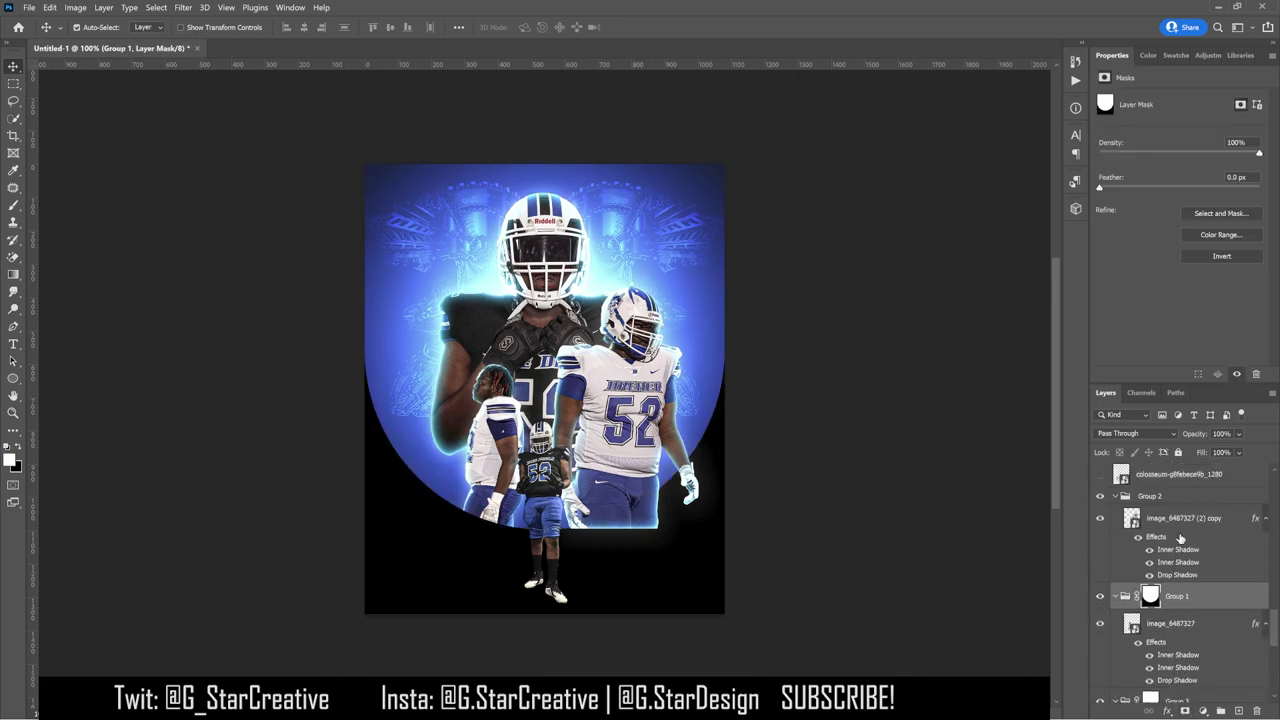
scroll(1185, 590, "up", 1)
left_click_drag(1186, 614, 1152, 502)
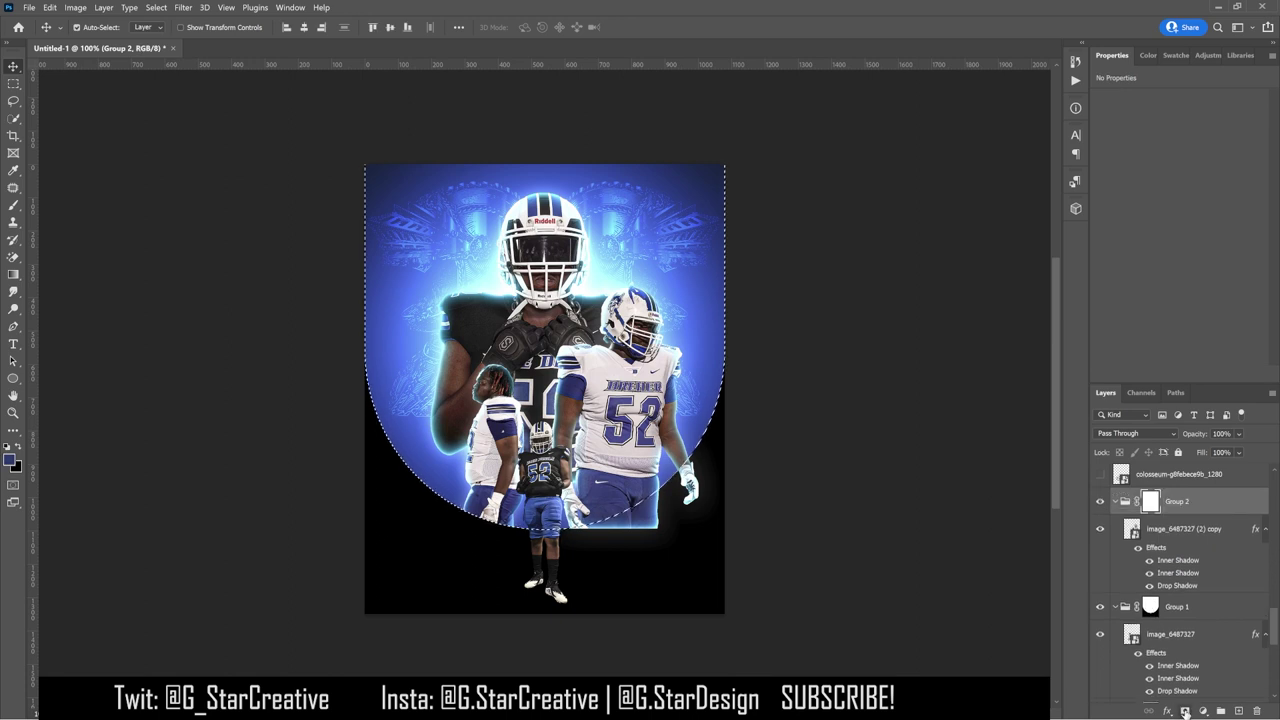
Step: Brush white on Group 2's mask to reveal the right player's gloved hand and leg
key("b")
left_click_drag(664, 478, 709, 471)
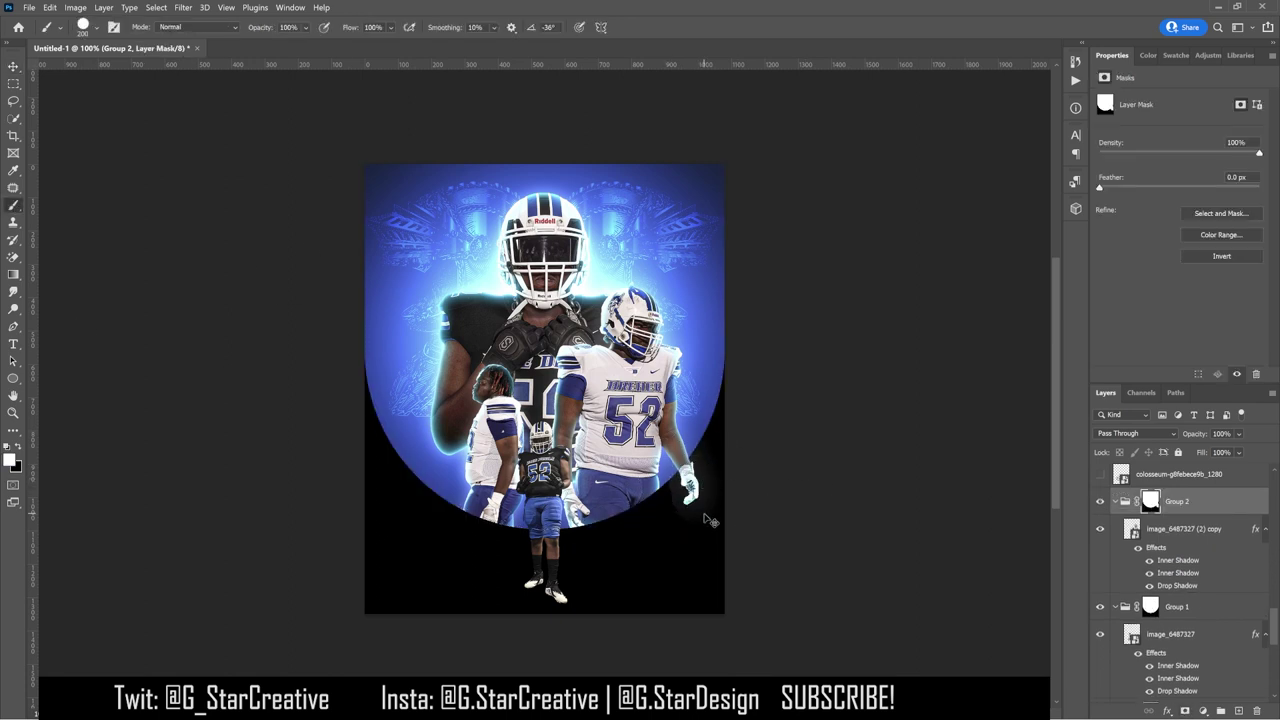
mouse_move(706, 514)
left_mouse_down()
mouse_move(689, 523)
mouse_move(708, 533)
left_mouse_up()
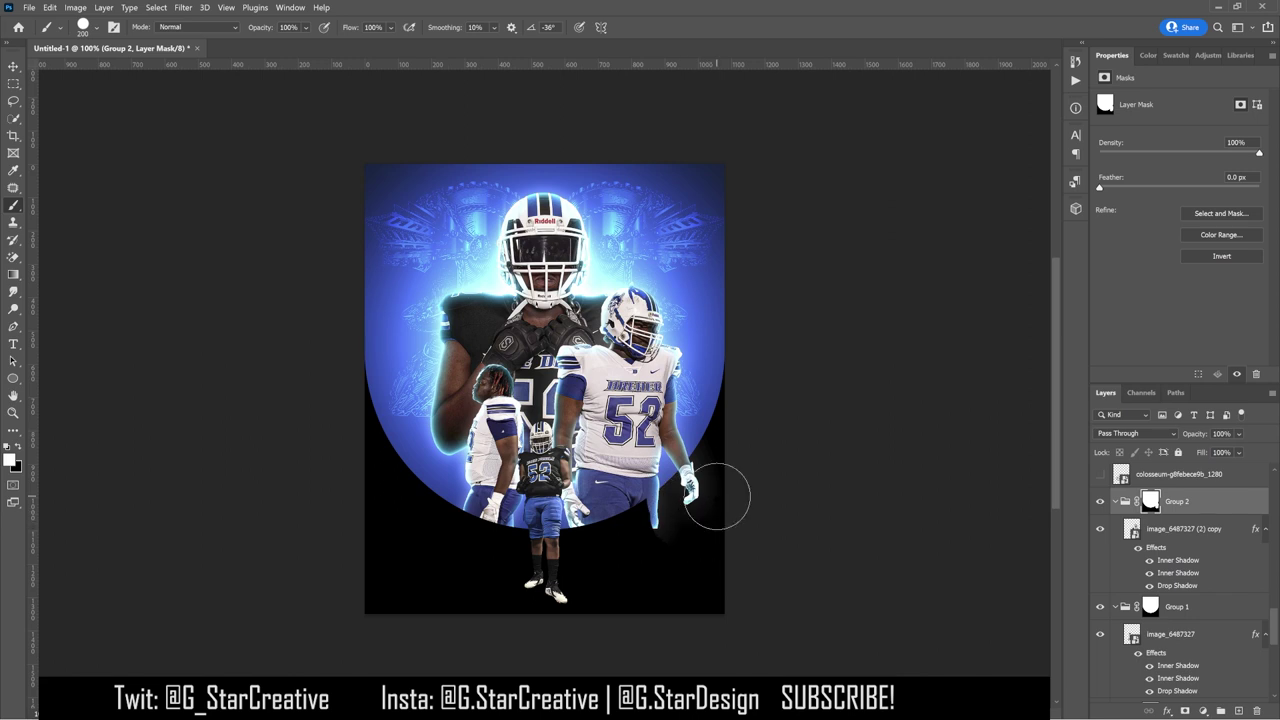
left_click(90, 27)
key("Return")
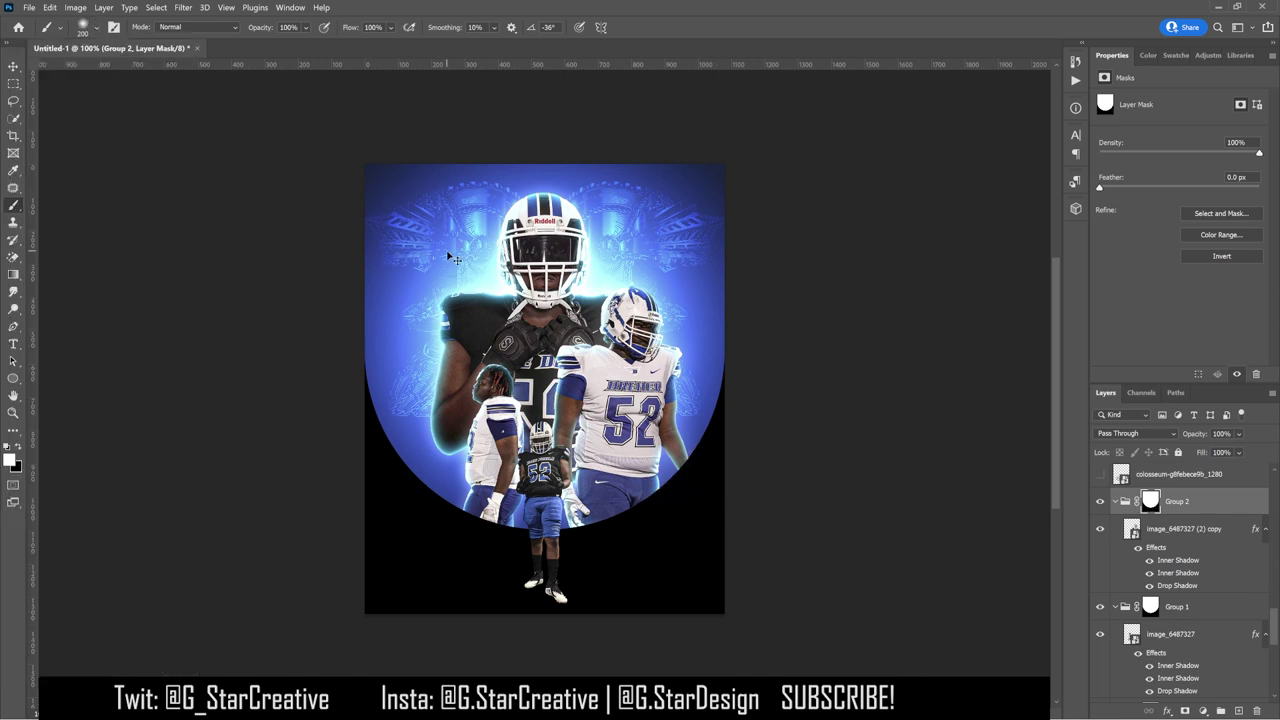
key("ctrl+plus")
key("ctrl+plus")
scroll(1007, 456, "down", 3)
key("bracketleft")
mouse_move(1008, 452)
left_mouse_down()
mouse_move(980, 480)
mouse_move(975, 460)
mouse_move(993, 514)
mouse_move(963, 523)
mouse_move(974, 514)
left_mouse_up()
key("ctrl+0")
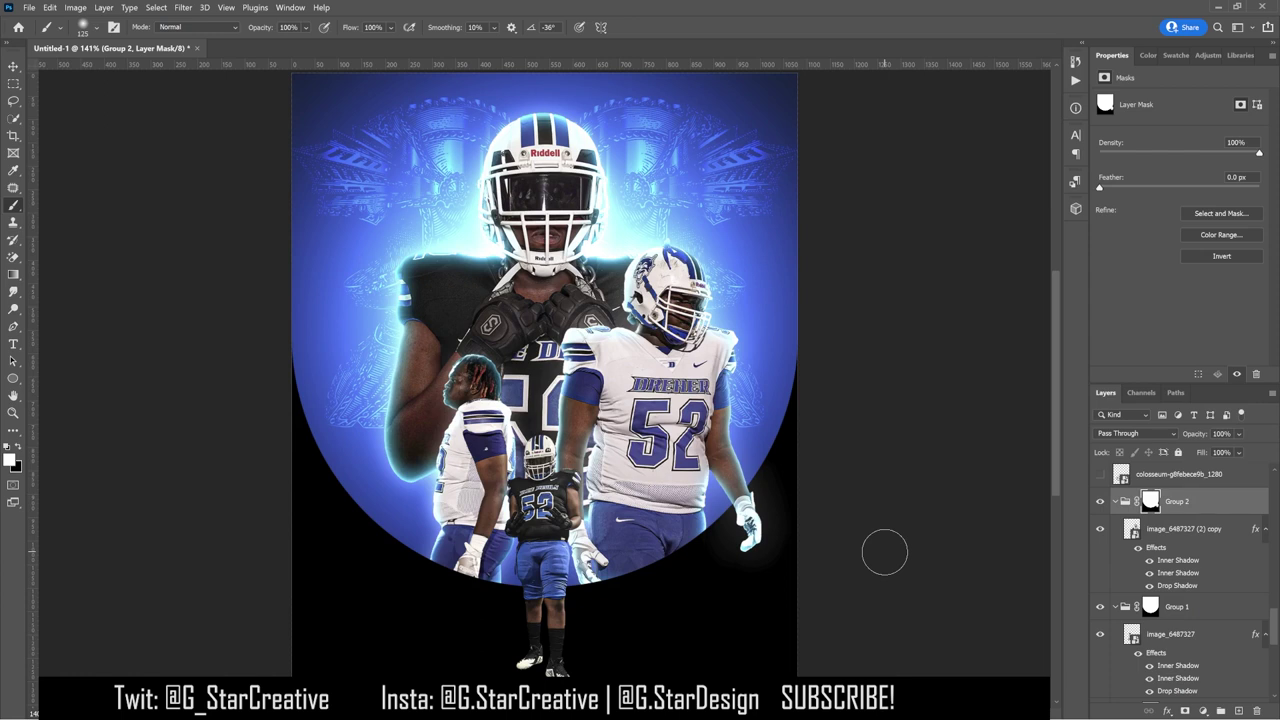
key("ctrl+minus")
Step: Add a Normal-mode Gradient Overlay at 12% opacity, Reverse off, to Color Fill 3
key("v")
scroll(1200, 600, "down", 10)
left_click(1234, 676)
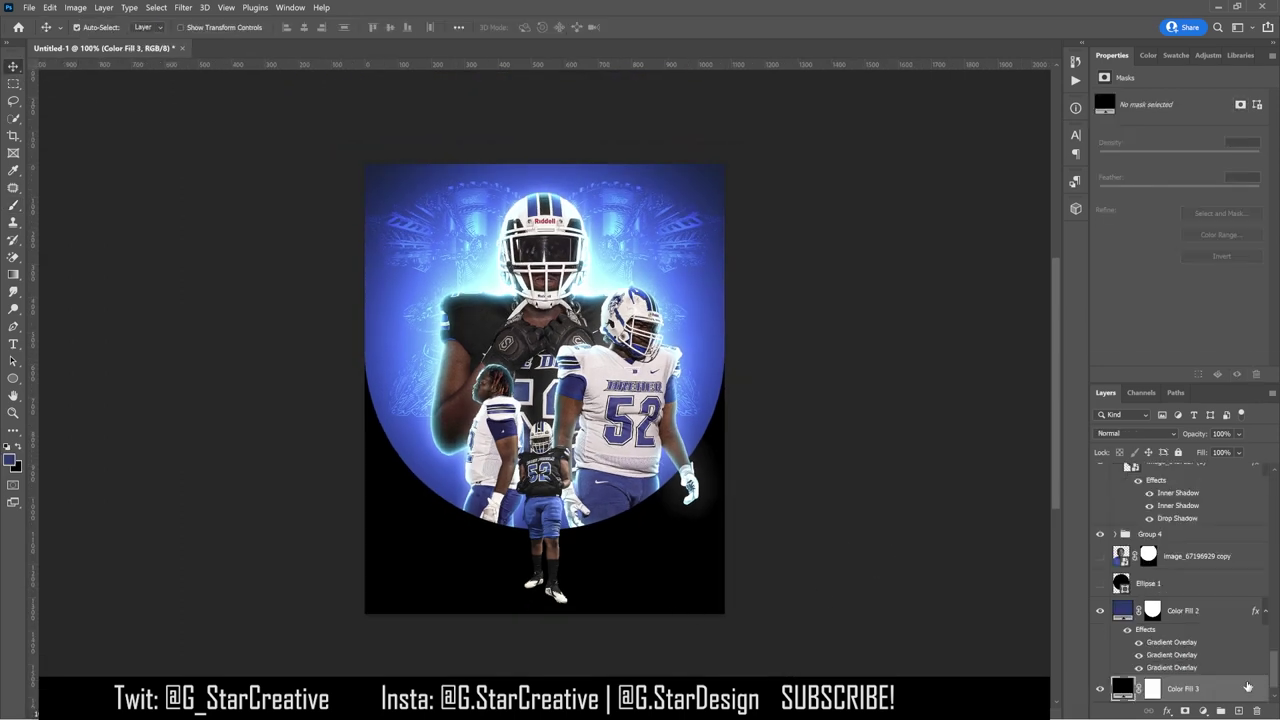
double_click(1255, 692)
left_click(800, 578)
left_click(1025, 393)
left_click(1000, 394)
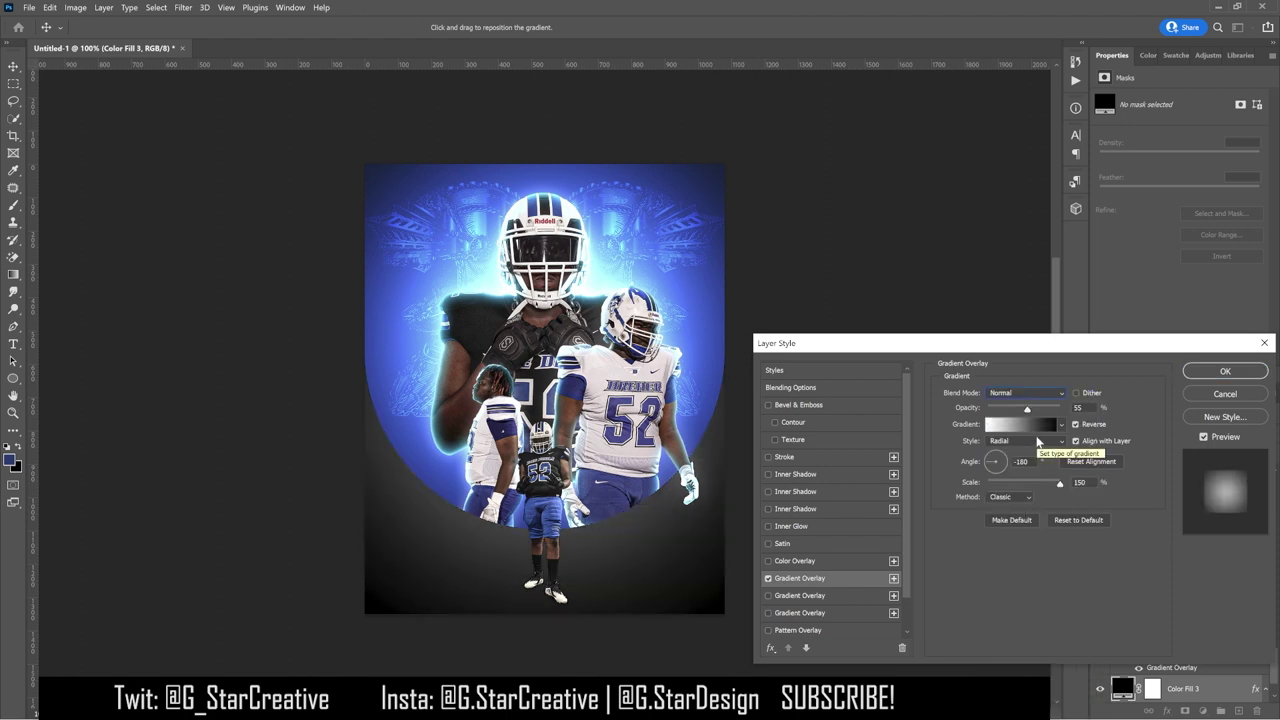
left_click(1076, 425)
left_click_drag(1027, 409, 1110, 413)
left_click_drag(996, 408, 995, 412)
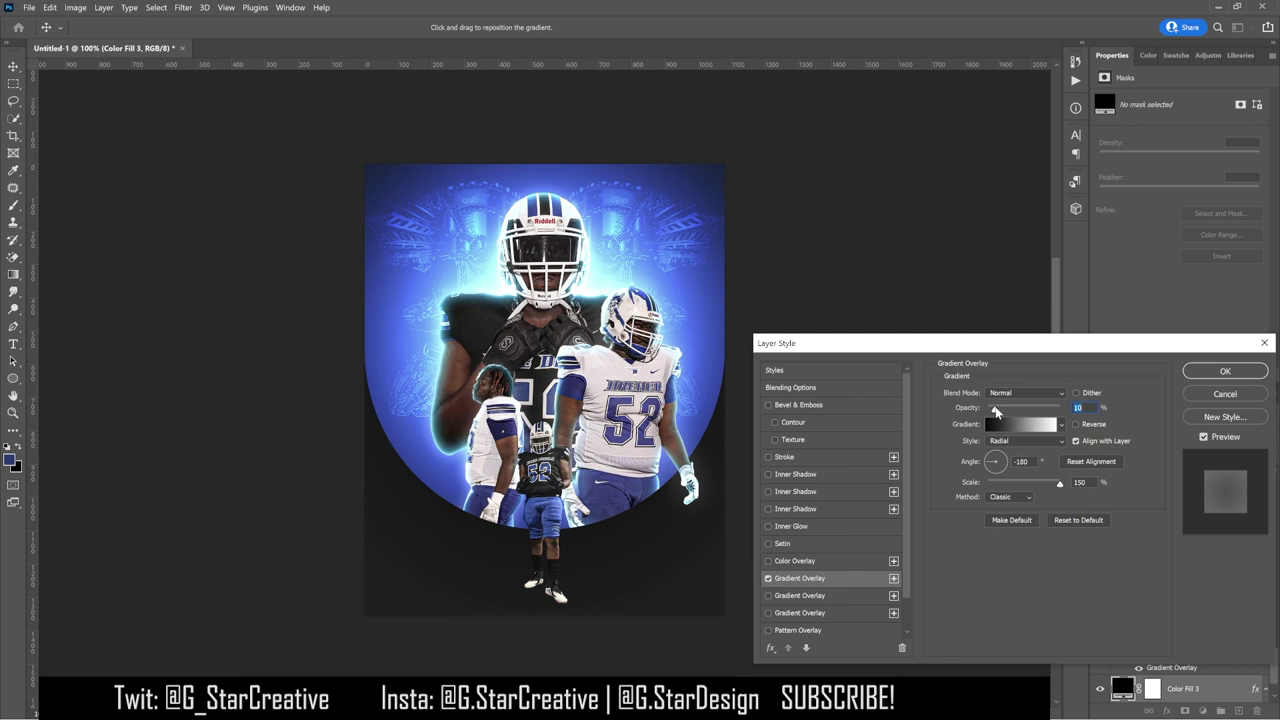
key("Return")
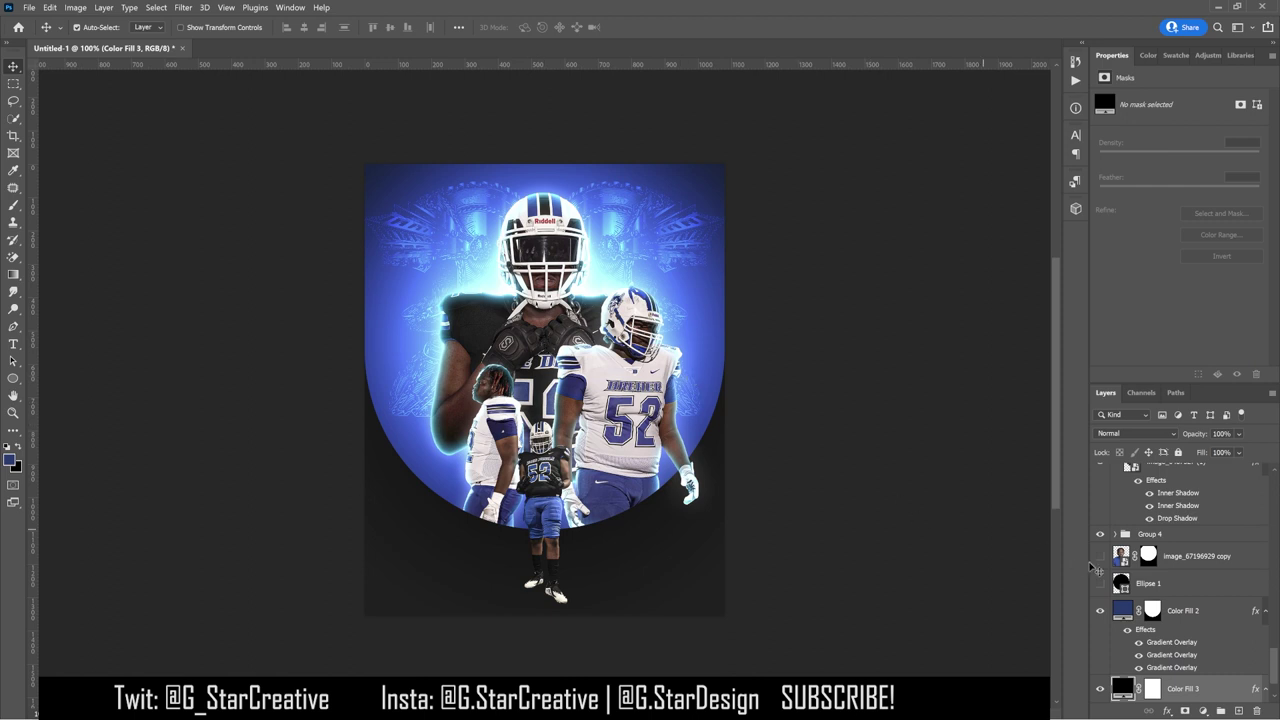
Step: Turn on visibility of the image_67196929 copy player photo layer
scroll(1115, 600, "up", 2)
left_click(1151, 611, "shift")
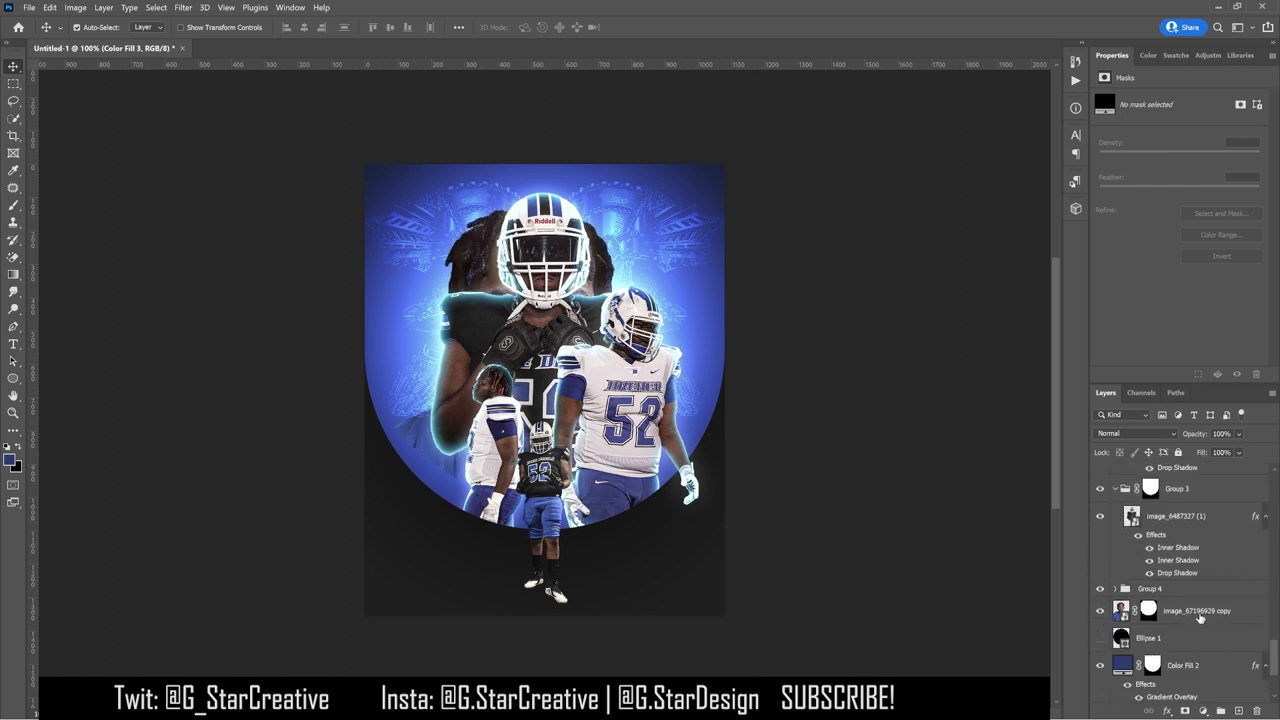
right_click(1147, 612)
Step: Move the face photo below Color Fill 2, position it low, and set Luminosity blend mode
left_click(1180, 623)
scroll(1183, 560, "down", 3)
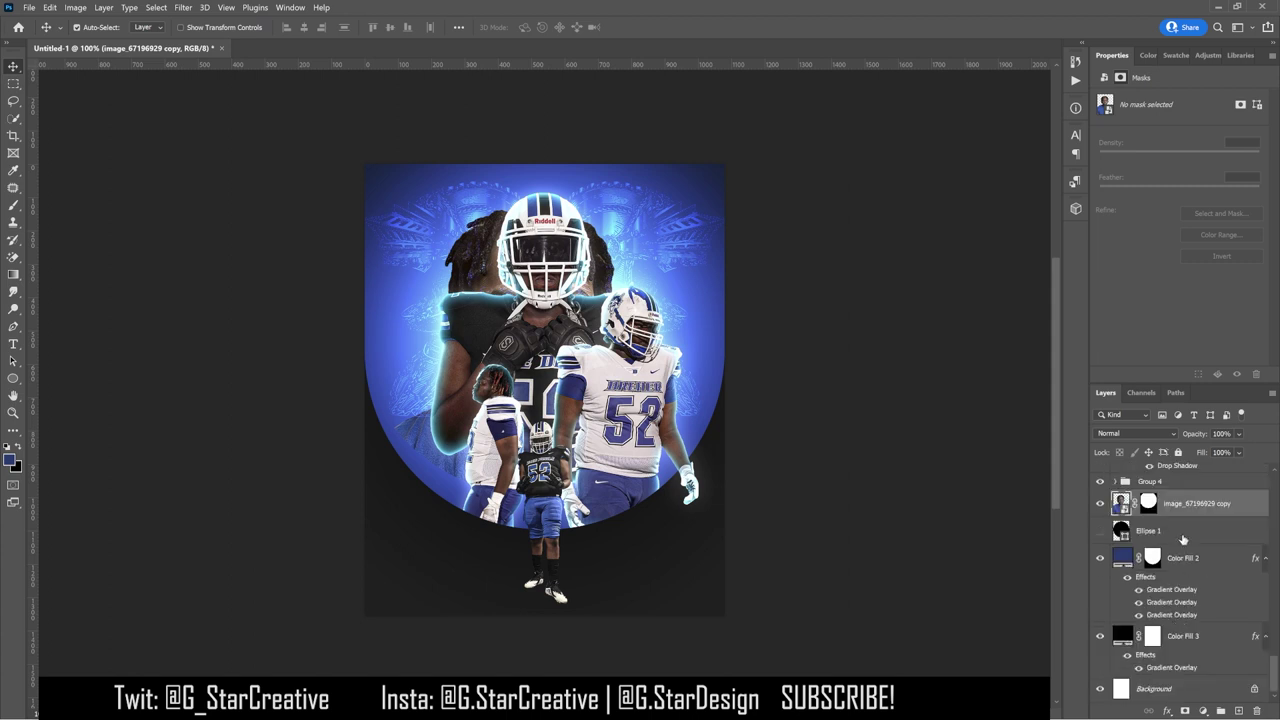
left_click_drag(1196, 503, 1190, 622)
left_click_drag(889, 517, 760, 555)
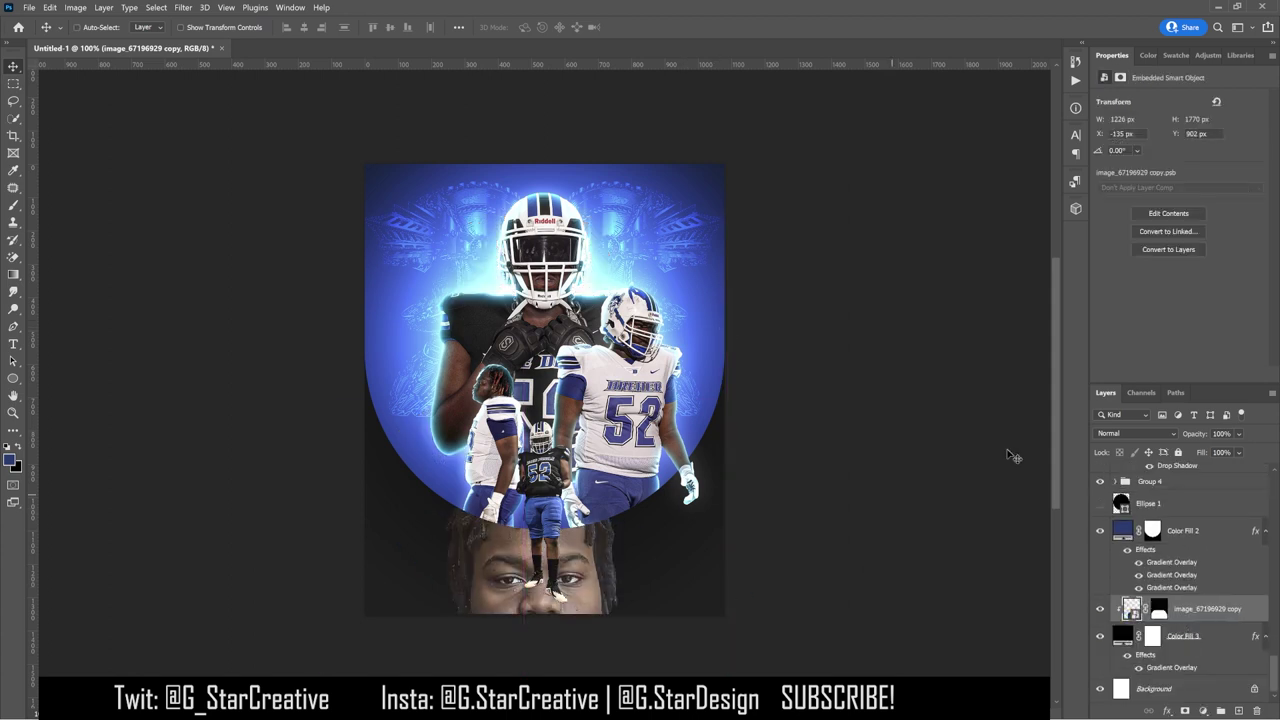
left_click(1138, 433)
left_click(1130, 706)
Step: Add a clipped Curves adjustment darkening shadows and brightening highlights on the face
left_click(1208, 55)
left_click(1132, 80)
key("ctrl+alt+g")
left_click_drag(1165, 225, 1165, 252)
left_click_drag(1212, 184, 1221, 150)
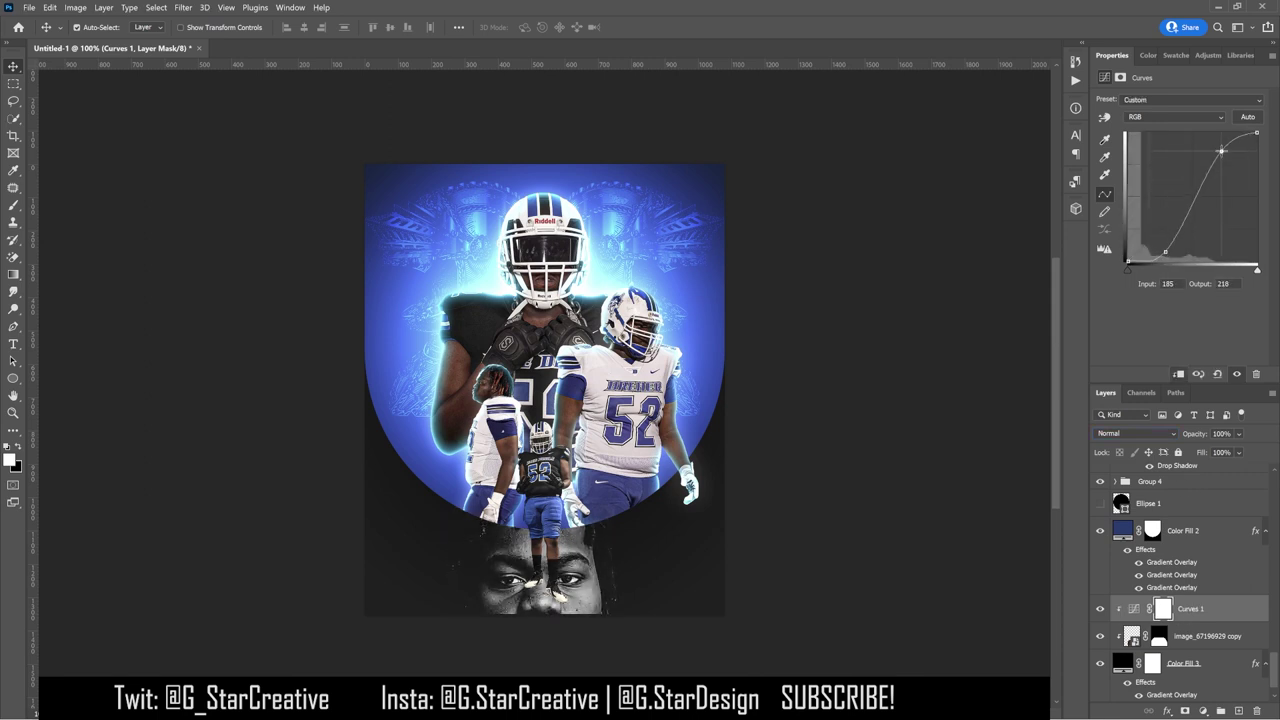
left_click_drag(1165, 252, 1169, 241)
Step: Scale the face photo to about 326% and reposition it at the poster's bottom
left_click(1183, 640)
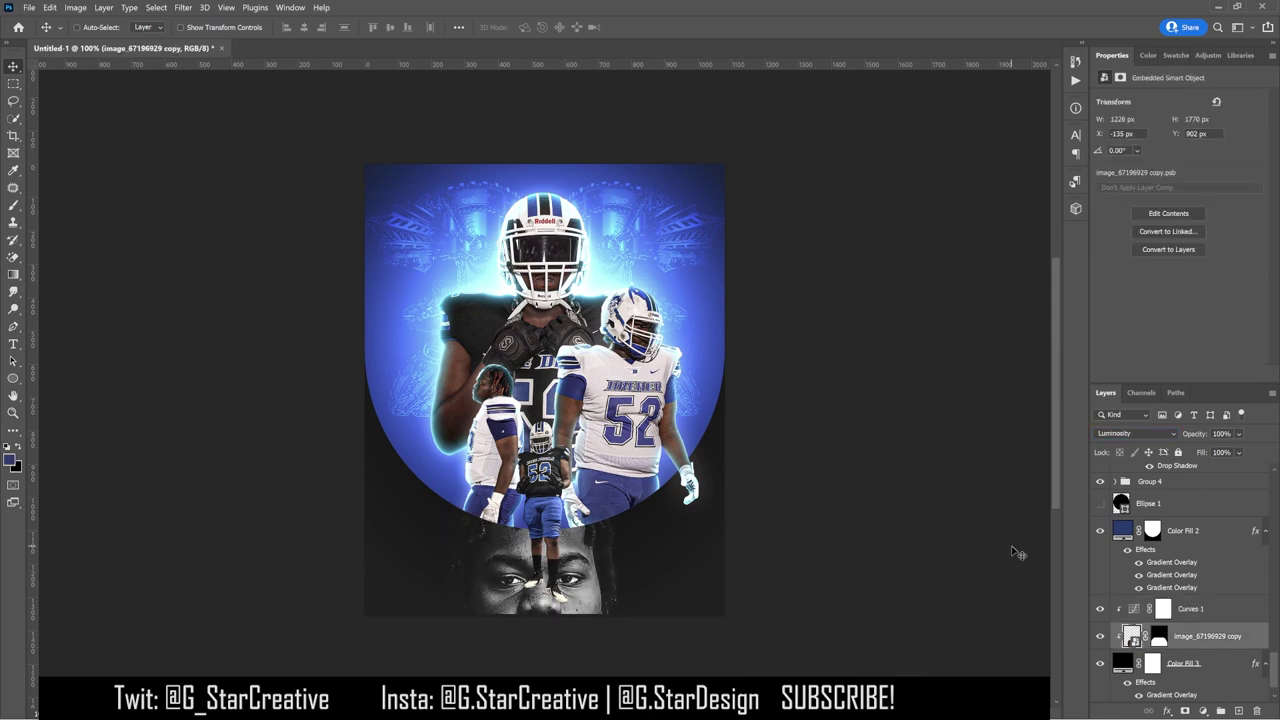
key("ctrl+t")
scroll(955, 268, "down", 5)
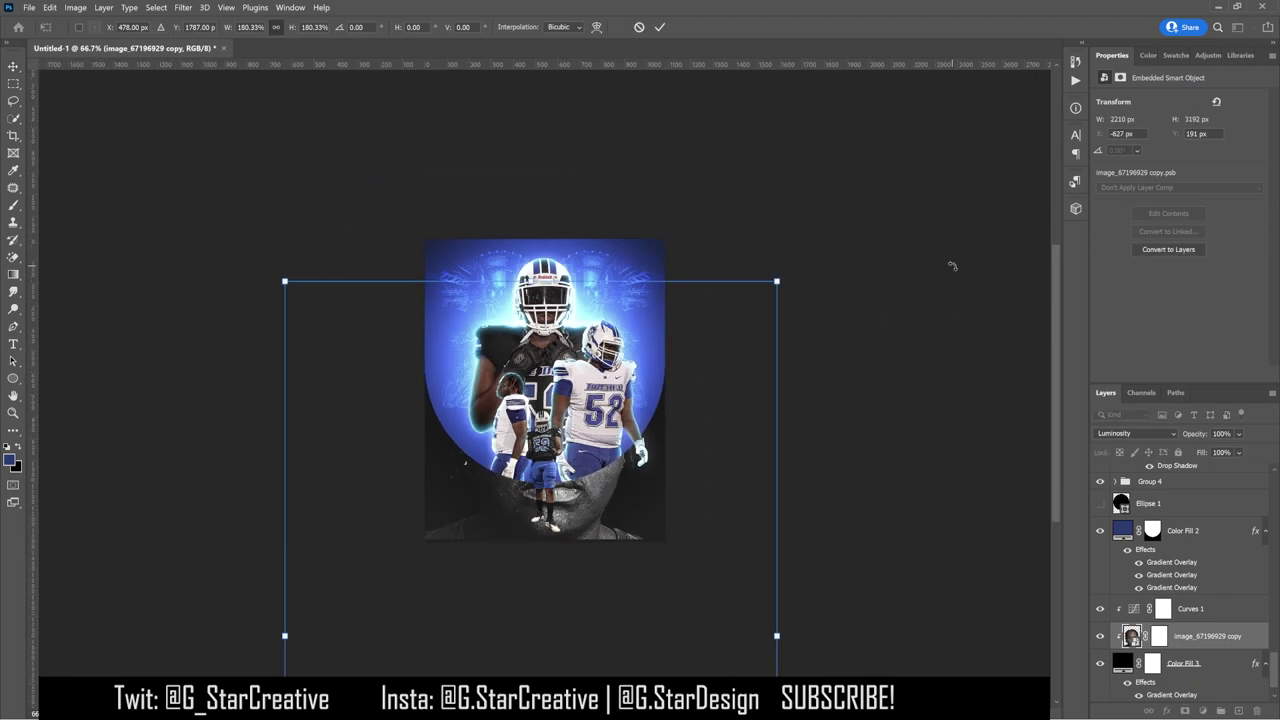
left_click_drag(667, 337, 749, 314)
left_click_drag(765, 390, 832, 491)
left_click_drag(726, 506, 717, 506)
left_click_drag(746, 334, 713, 378)
key("Return")
Step: Delete the Curves adjustment from the face photo
key("ctrl+0")
key("ctrl+1")
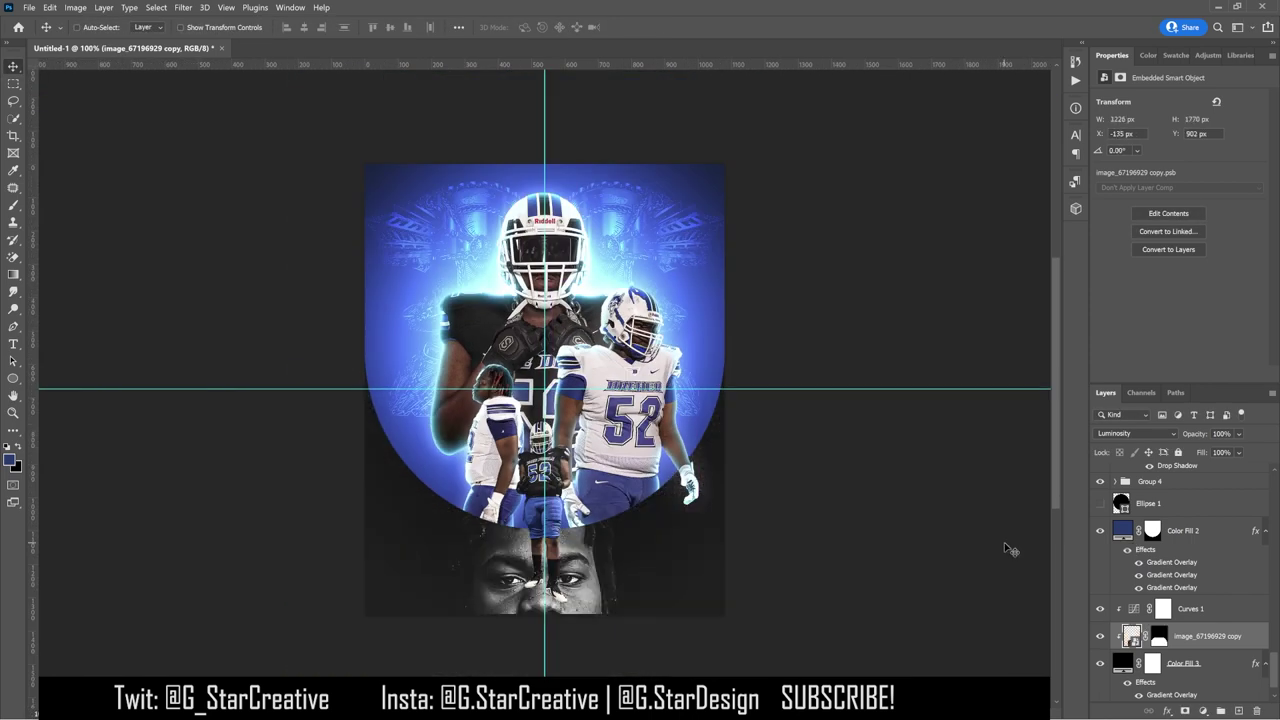
left_click_drag(1190, 608, 1257, 711)
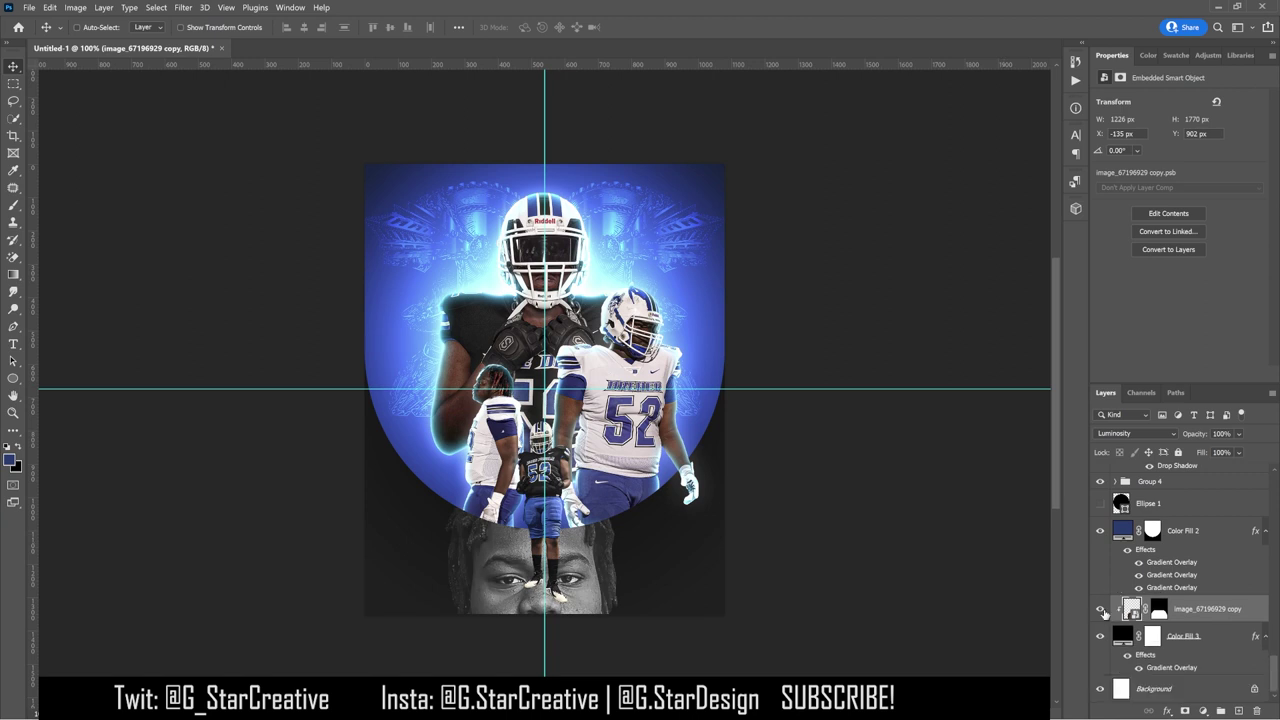
Step: Hide the face photo and guides, then copy image_6487327's style onto image_67221249 copy
left_click(1100, 608)
key("ctrl+semicolon")
left_click(620, 475)
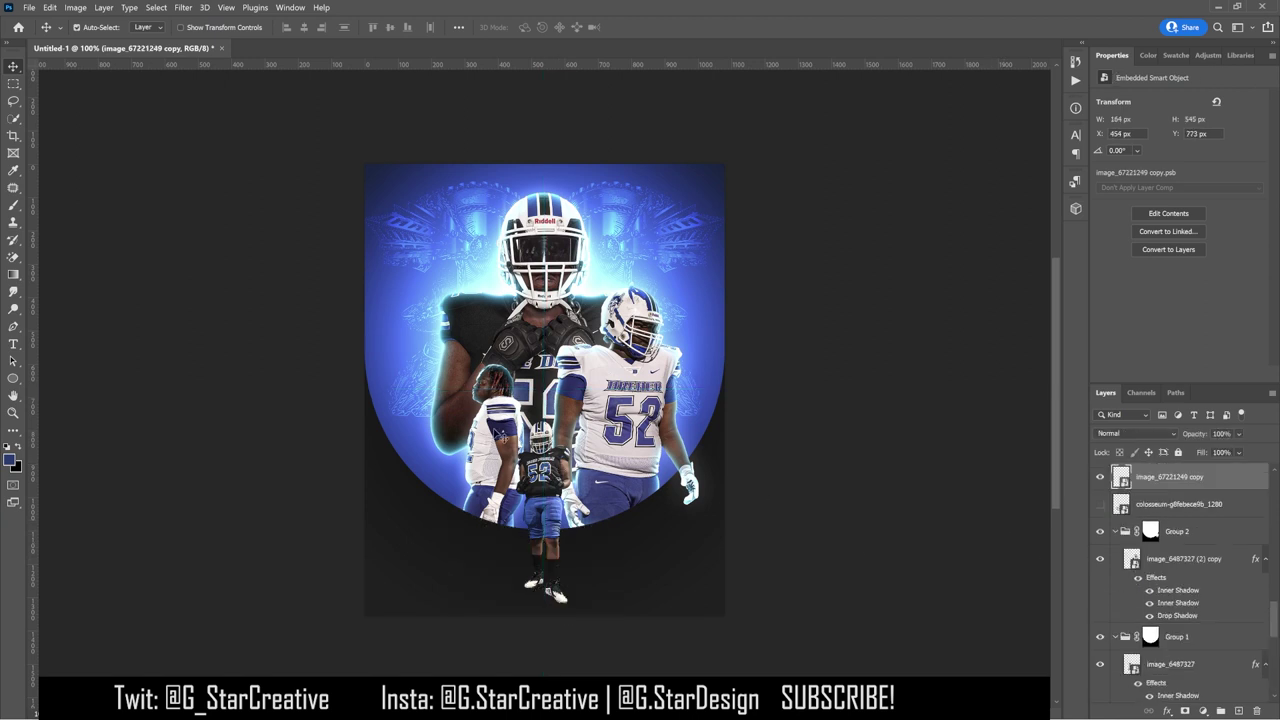
right_click(1170, 664)
left_click(1120, 413)
right_click(1165, 477)
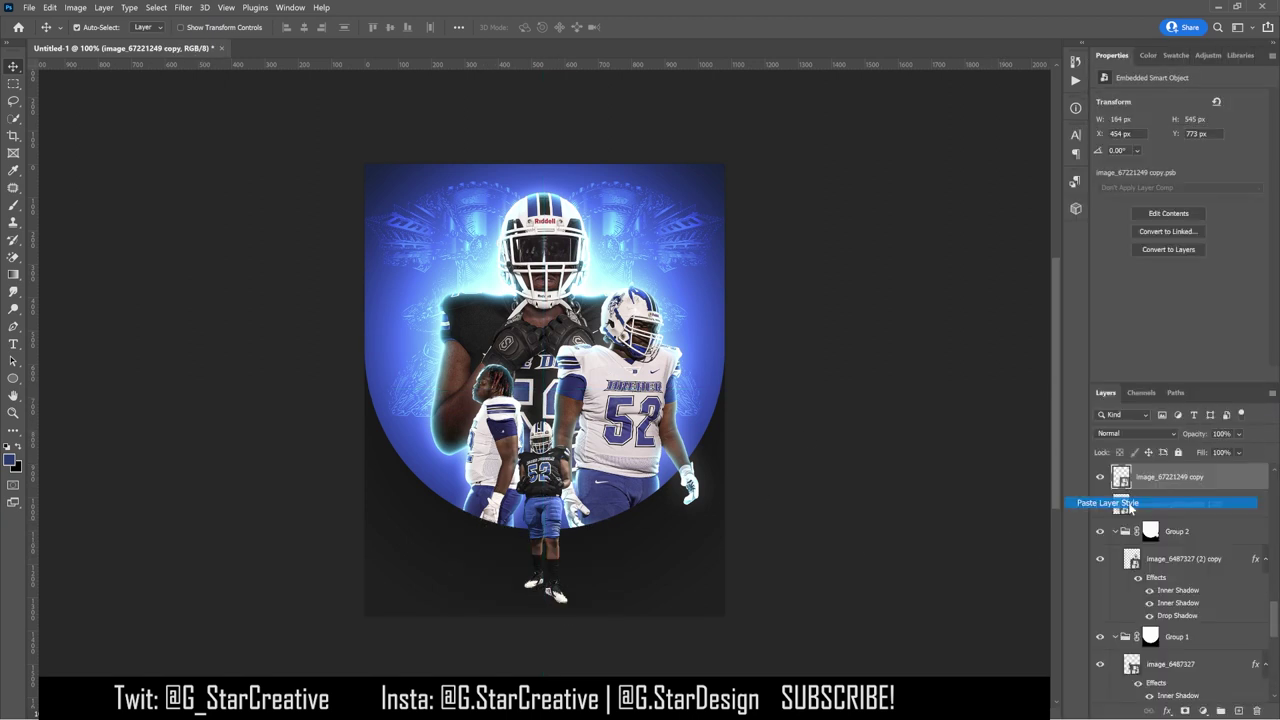
left_click(1134, 503)
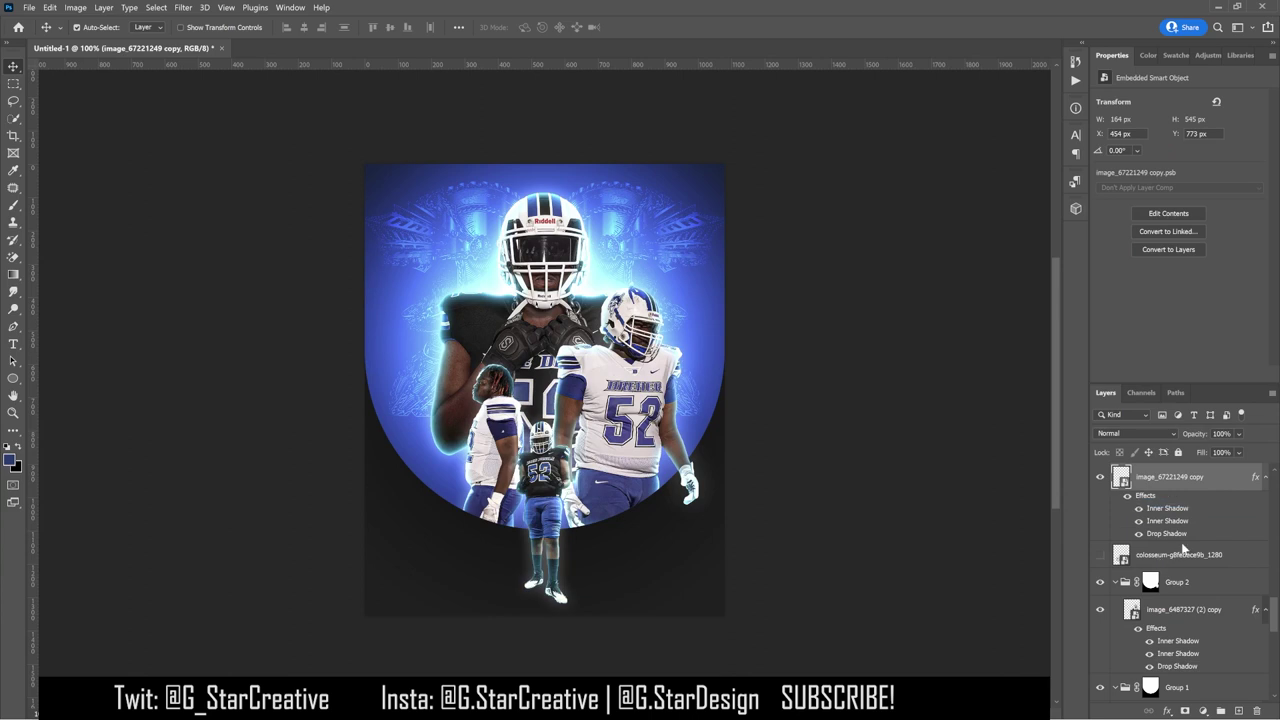
Step: Convert the small centre player's layer effects into separate layers
double_click(1146, 497)
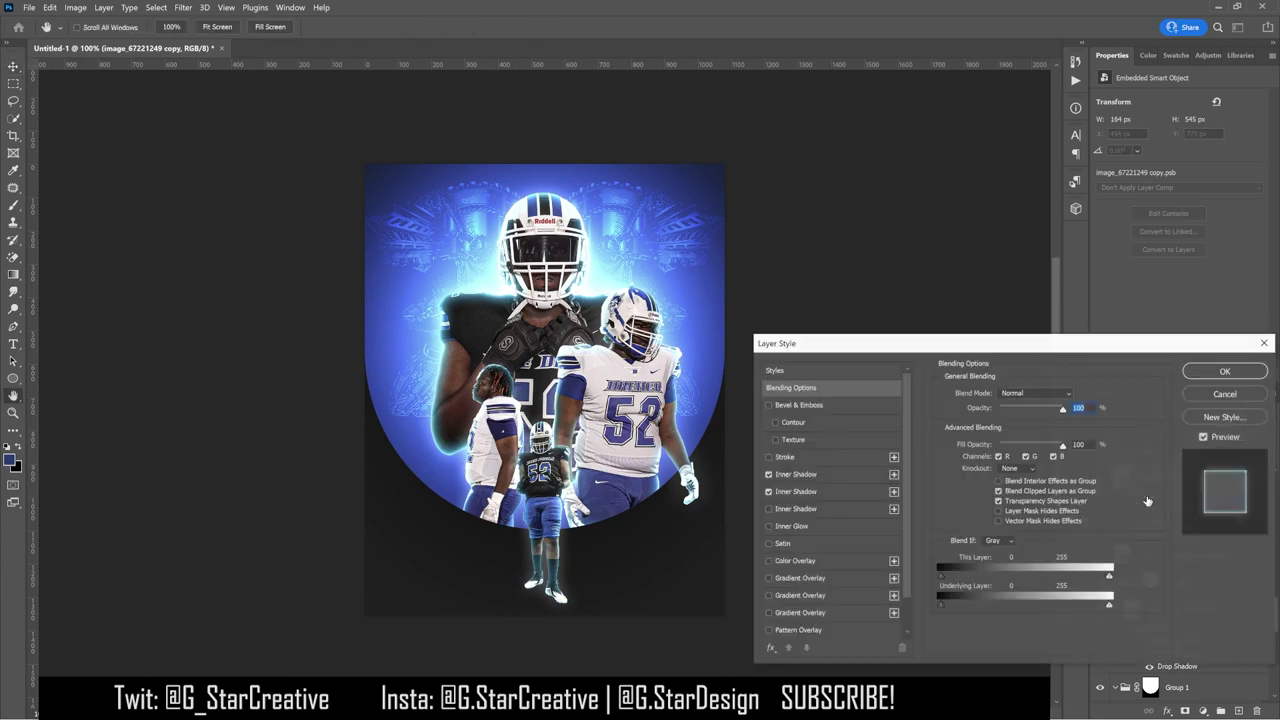
left_click(1200, 372)
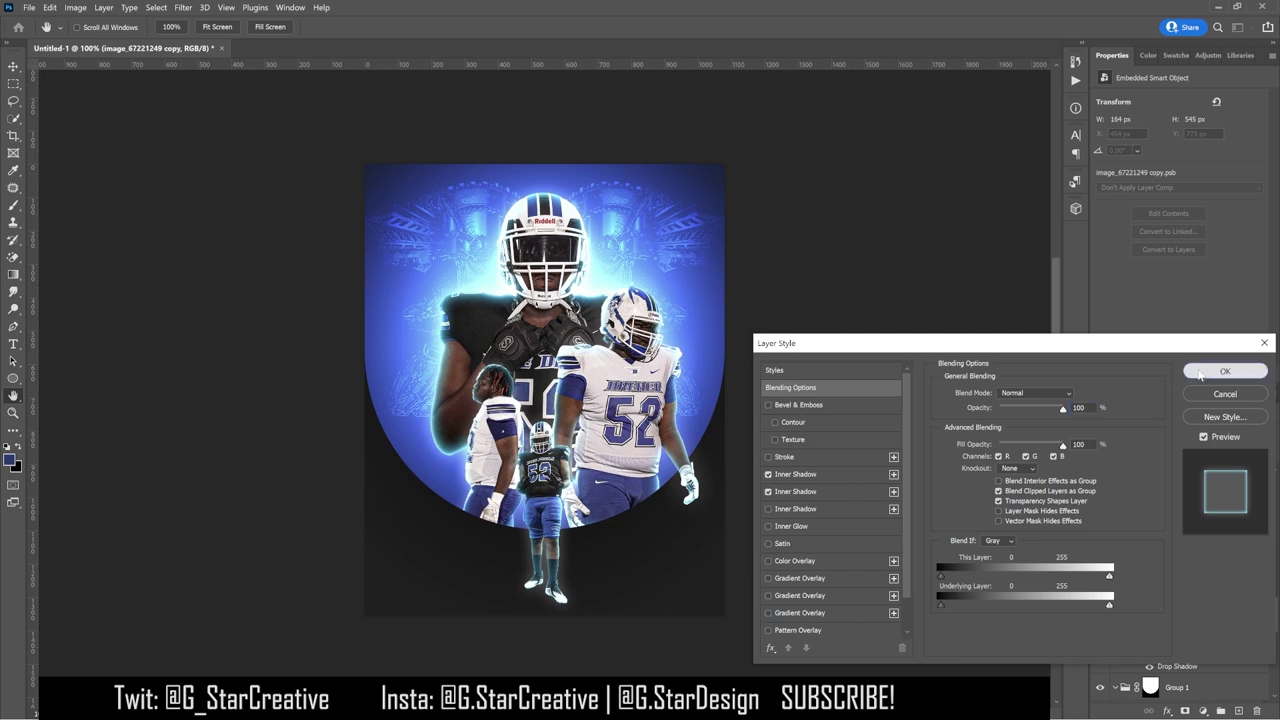
right_click(1145, 497)
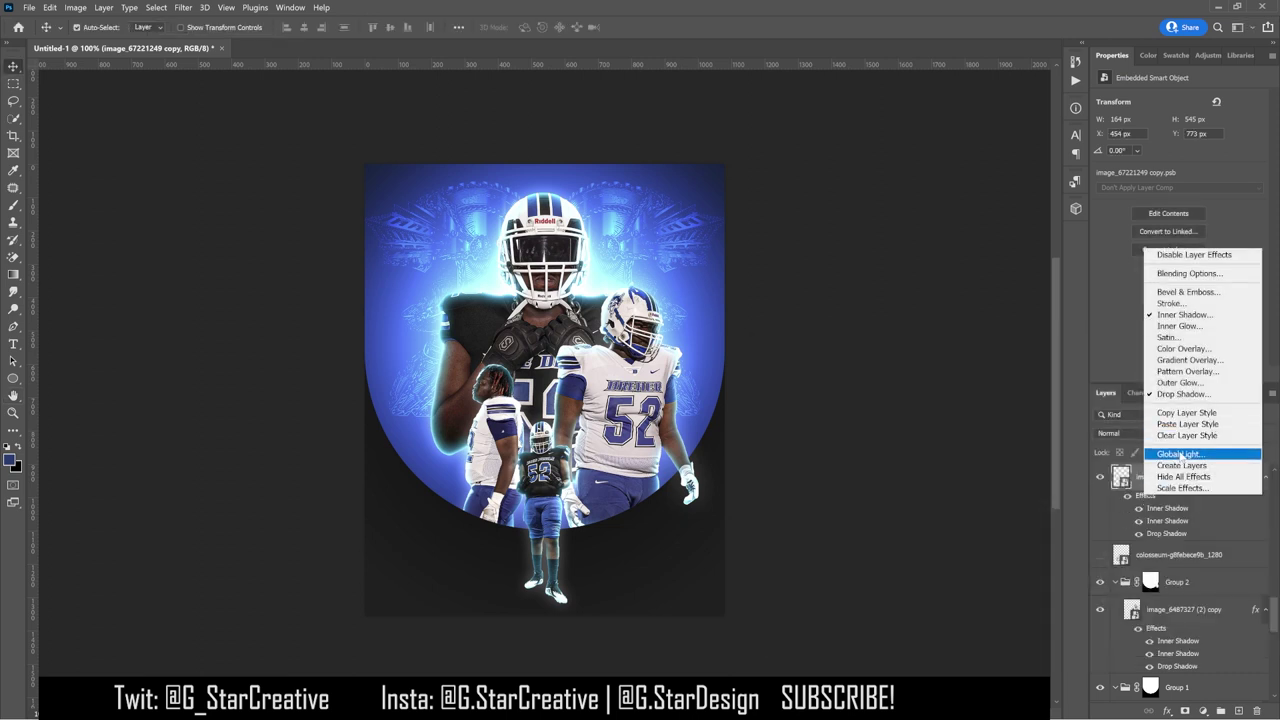
left_click(1181, 465)
left_click(636, 289)
Step: Give Inner Shadow an inverted black mask and paint white glow around the centre player with a 400 brush
scroll(1188, 533, "up", 2)
left_click(1188, 531)
left_click(1185, 710)
key("ctrl+i")
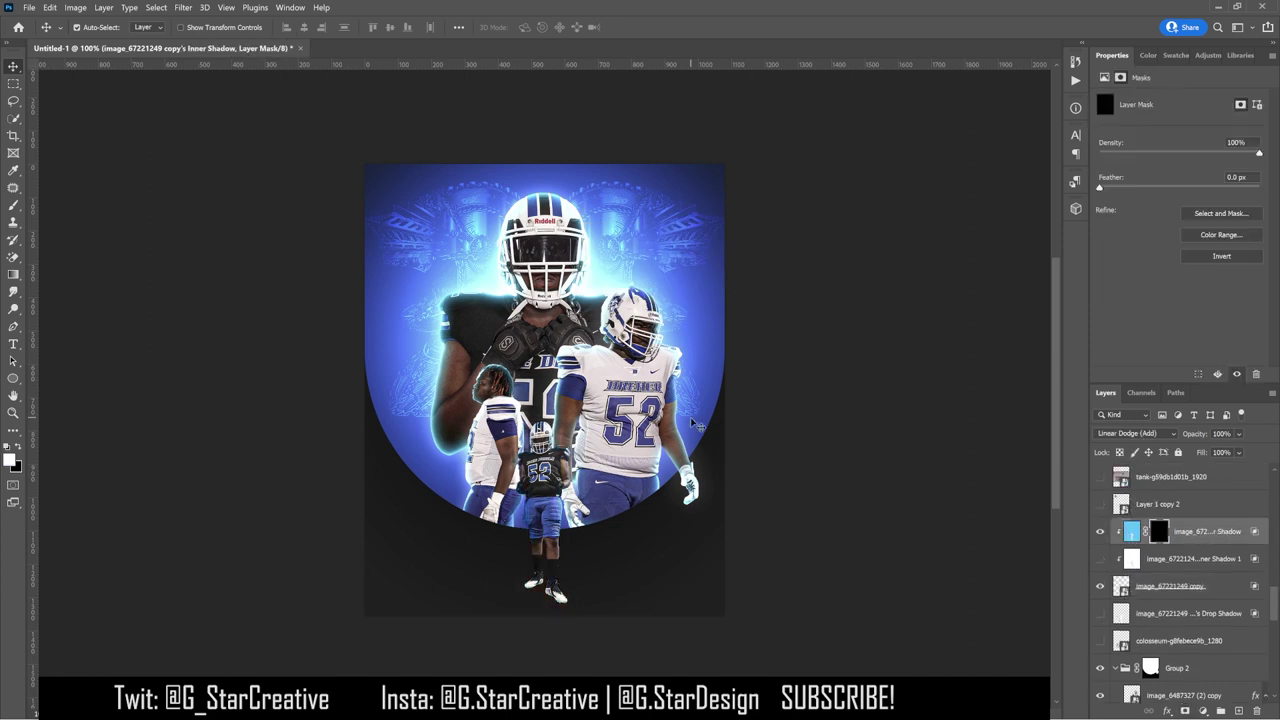
key("s")
left_click(90, 27)
double_click(98, 87)
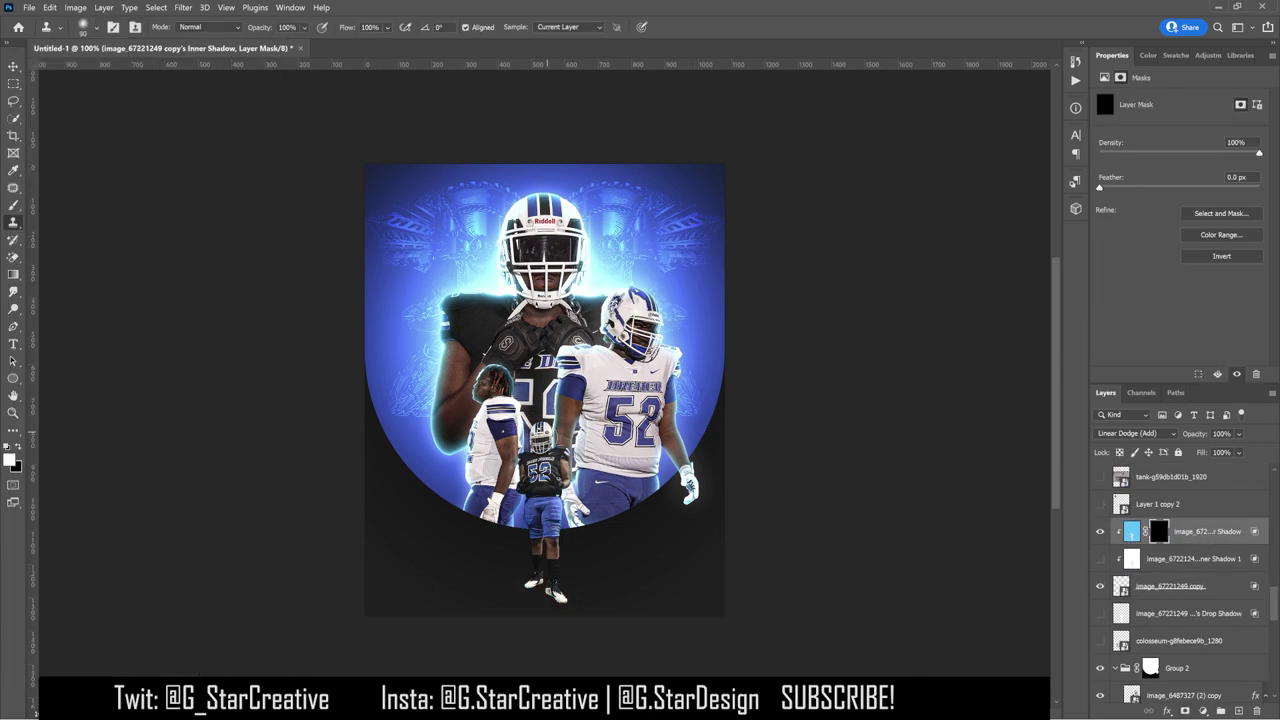
left_click(542, 487)
left_click(705, 296)
key("b")
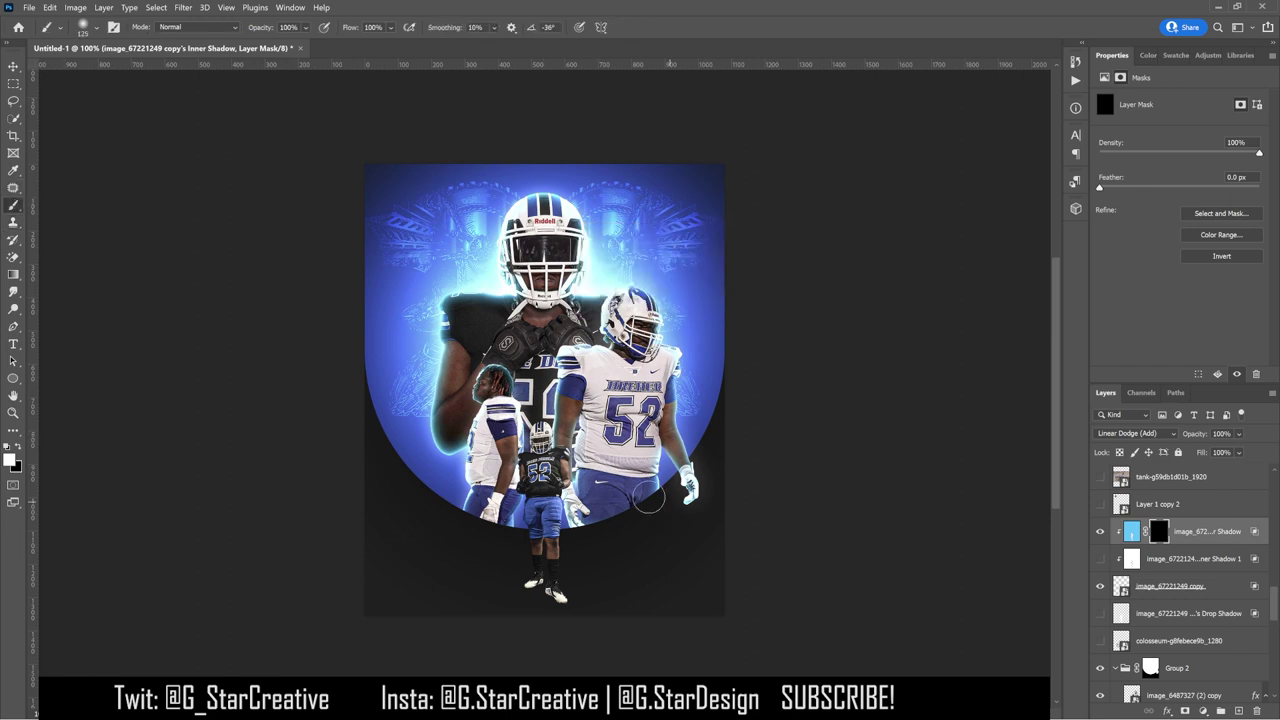
mouse_move(560, 470)
left_mouse_down()
mouse_move(545, 490)
mouse_move(555, 460)
mouse_move(550, 500)
mouse_move(545, 480)
left_mouse_up()
Step: Reuse the painted mask selection to mask the Shadow 1 and Drop Shadow layers
left_click(1200, 558)
left_click(1158, 531, "ctrl")
left_click(1186, 711)
left_click(1158, 558, "ctrl")
left_click(1200, 613)
left_click(1186, 711)
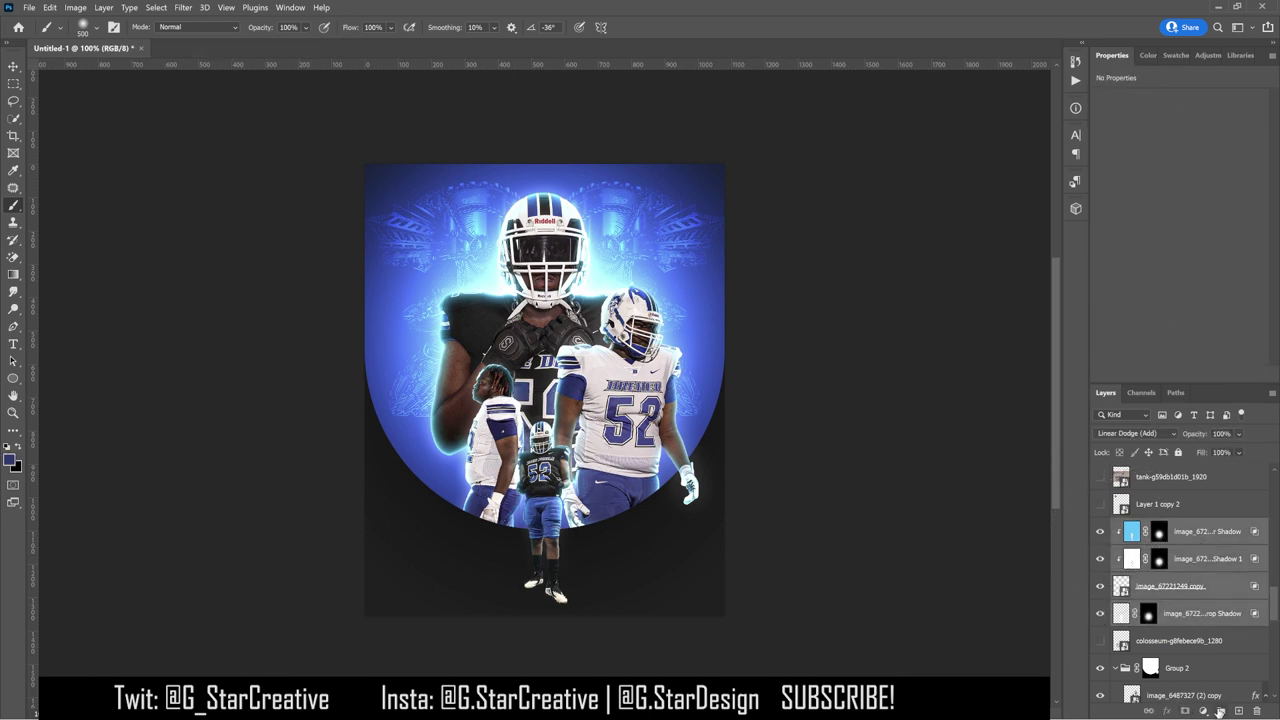
scroll(1180, 600, "down", 2)
left_click(1182, 603)
Step: Convert the right player's layer effects into separate effect layers
right_click(1182, 603)
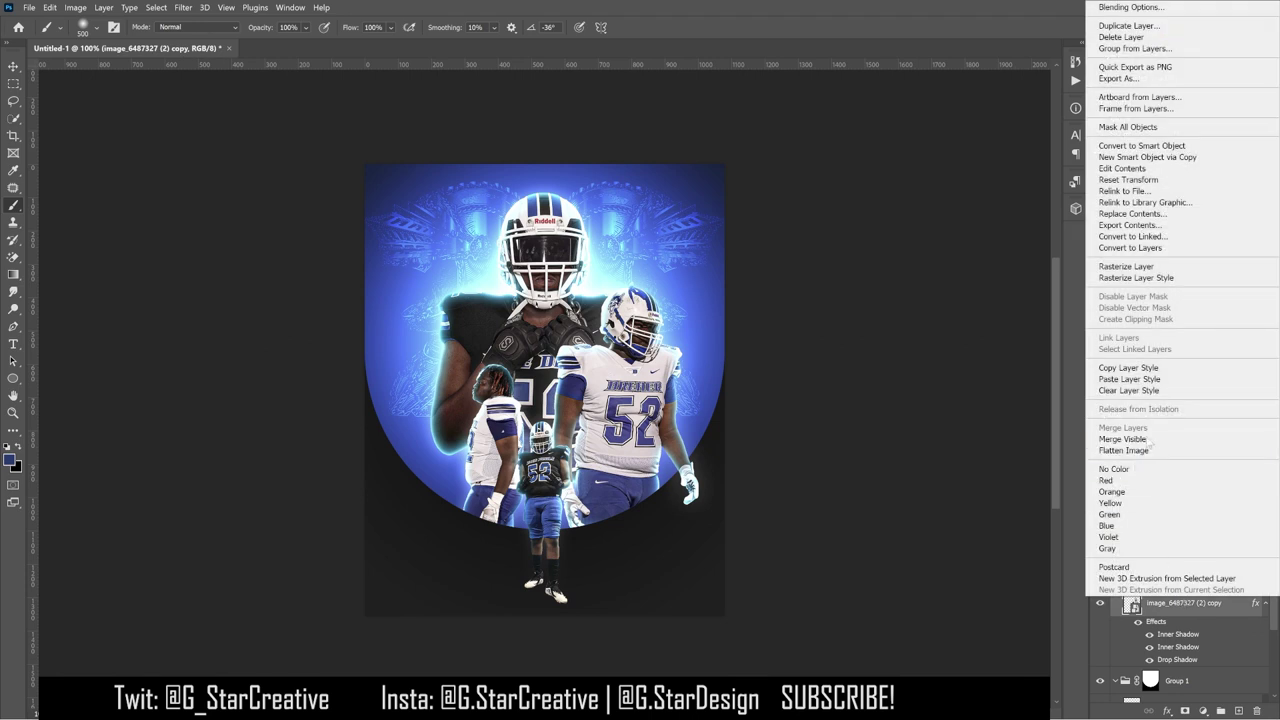
key("Escape")
right_click(1157, 622)
left_click(1175, 597)
key("Return")
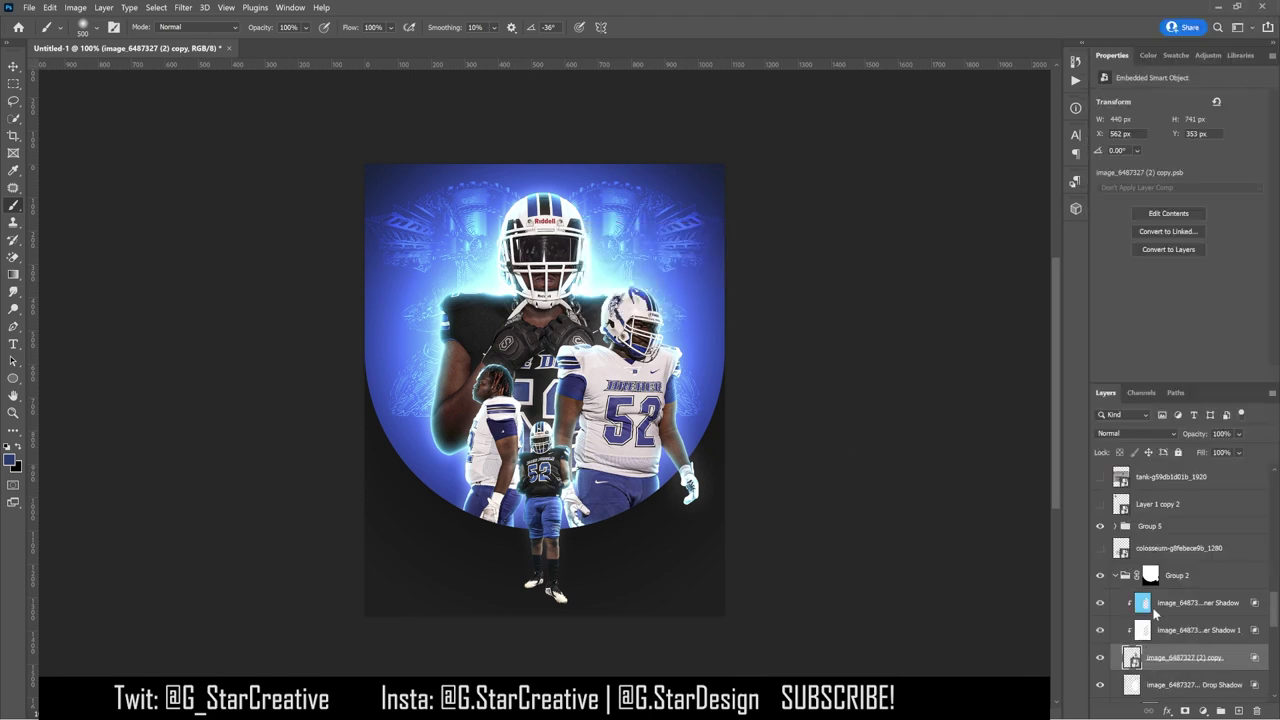
Step: Add an inverted mask to Inner Shadow and paint the glow back around the right player with a 200 brush
left_click(1170, 606)
left_click(1184, 711)
key("ctrl+i")
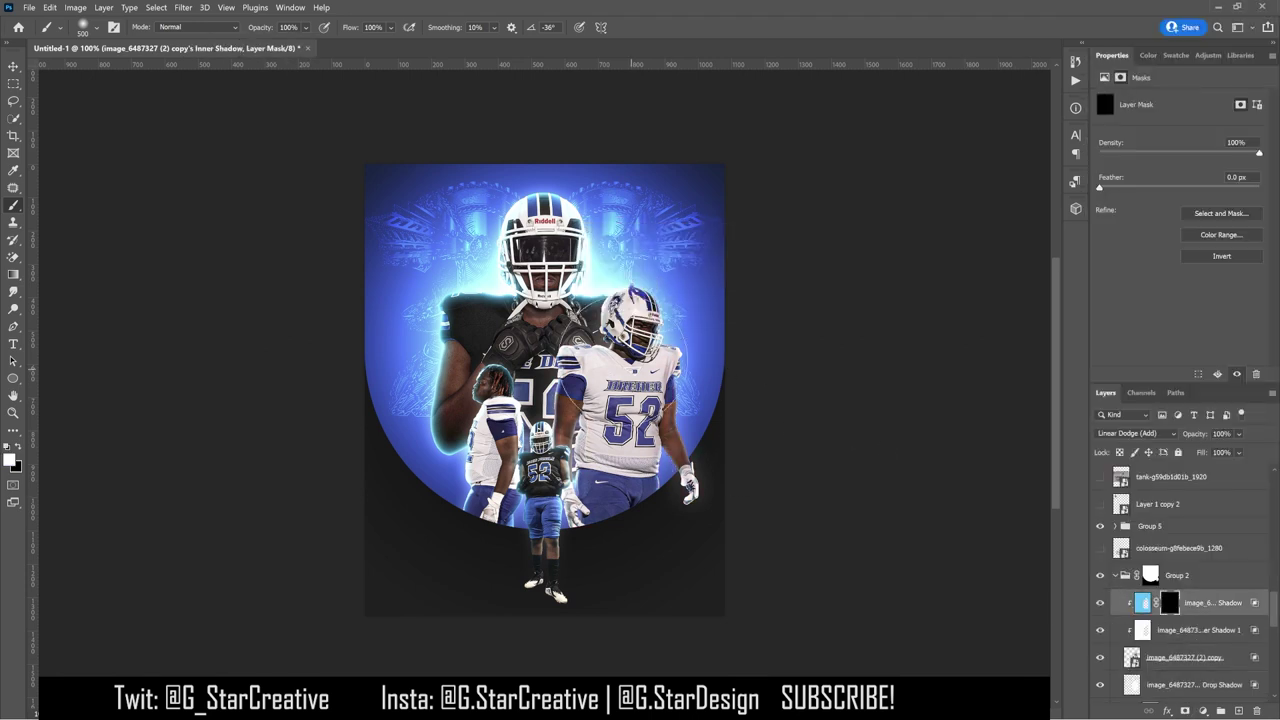
mouse_move(700, 486)
left_mouse_down()
mouse_move(729, 400)
mouse_move(598, 548)
left_mouse_up()
key("bracketright")
key("bracketright")
key("bracketleft")
key("bracketleft")
key("bracketleft")
key("bracketleft")
key("bracketleft")
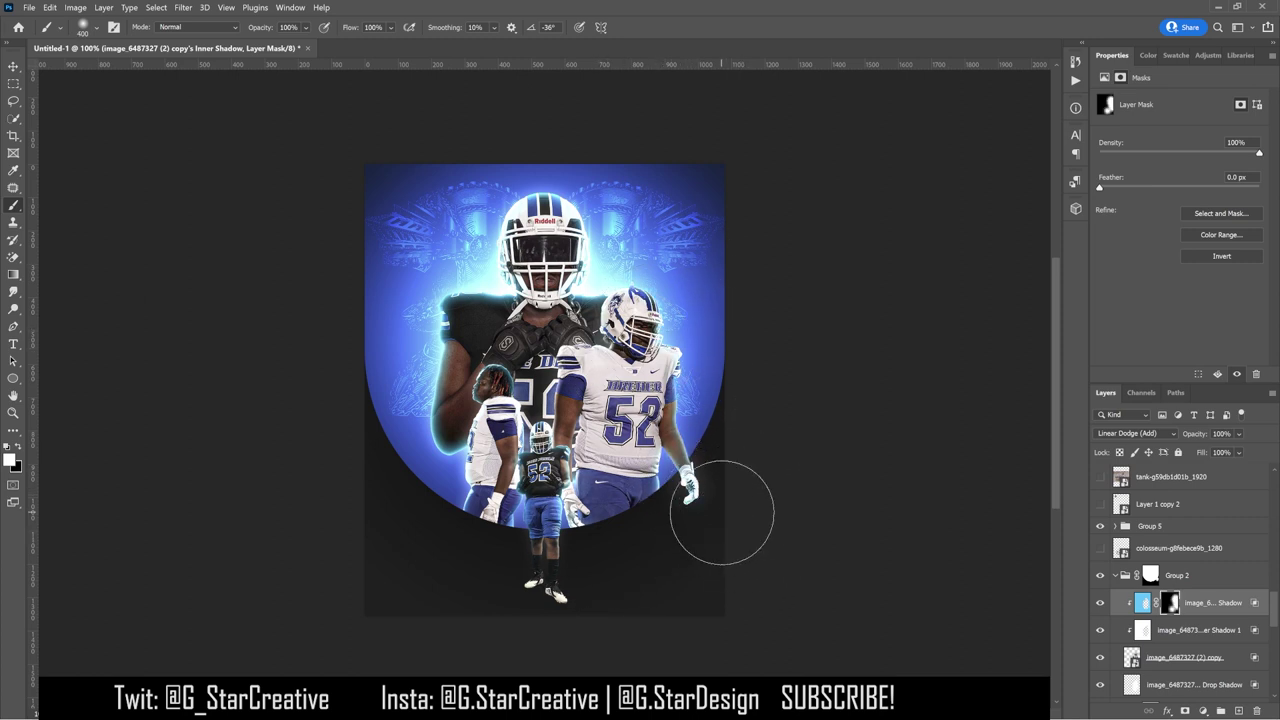
key("x")
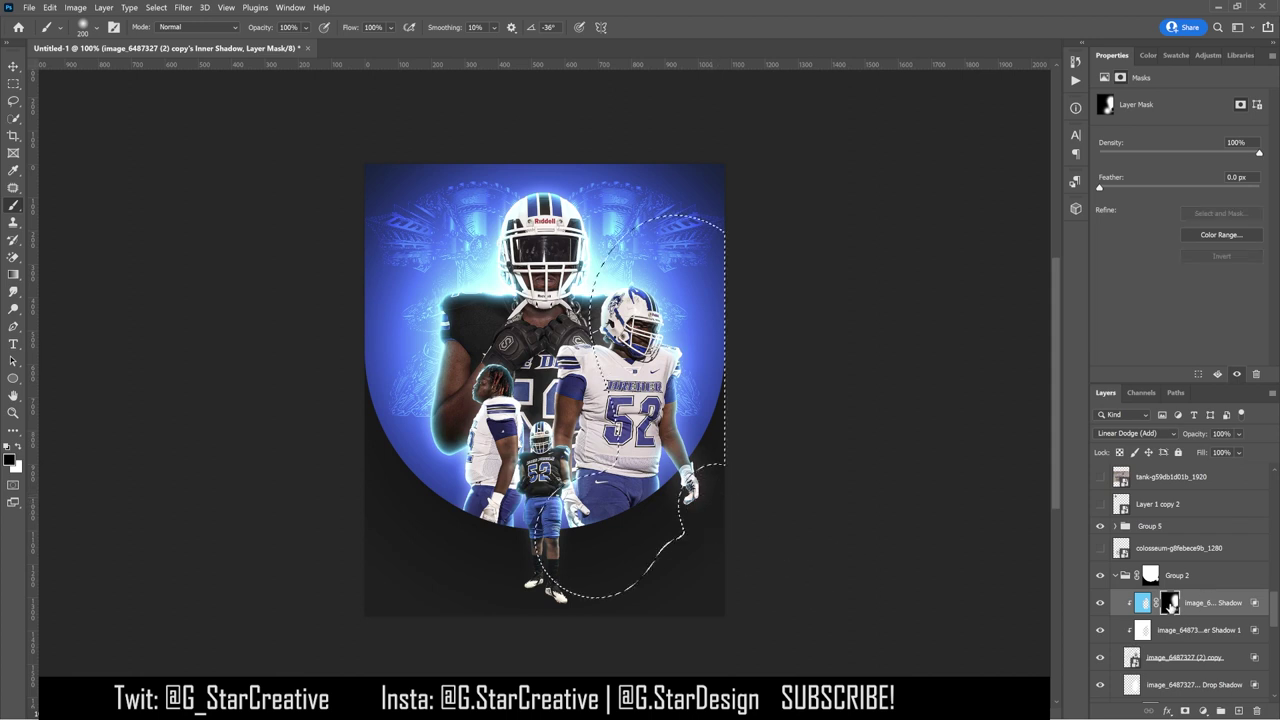
Step: Reuse the Inner Shadow mask selection to mask Shadow 1 and Drop Shadow, then compare the glow
left_click(1170, 602, "ctrl")
left_click(1183, 690)
left_click(1184, 710)
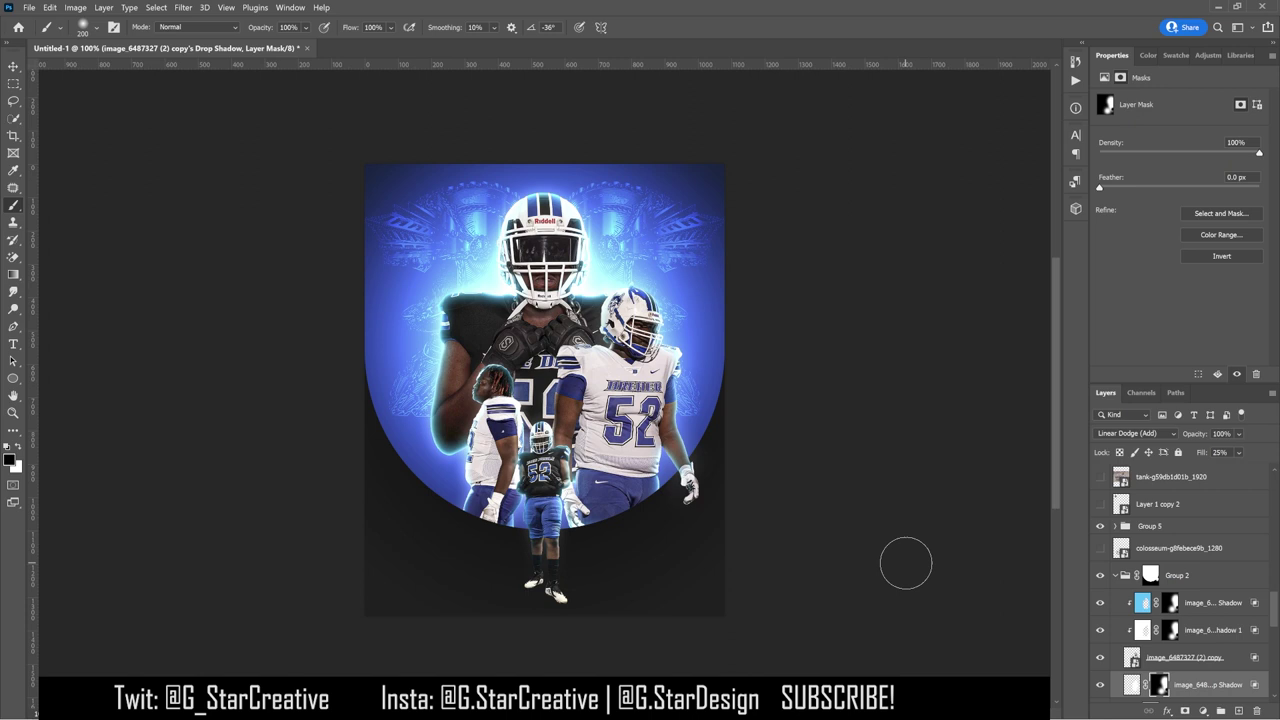
left_click(1100, 684)
left_click(1100, 684)
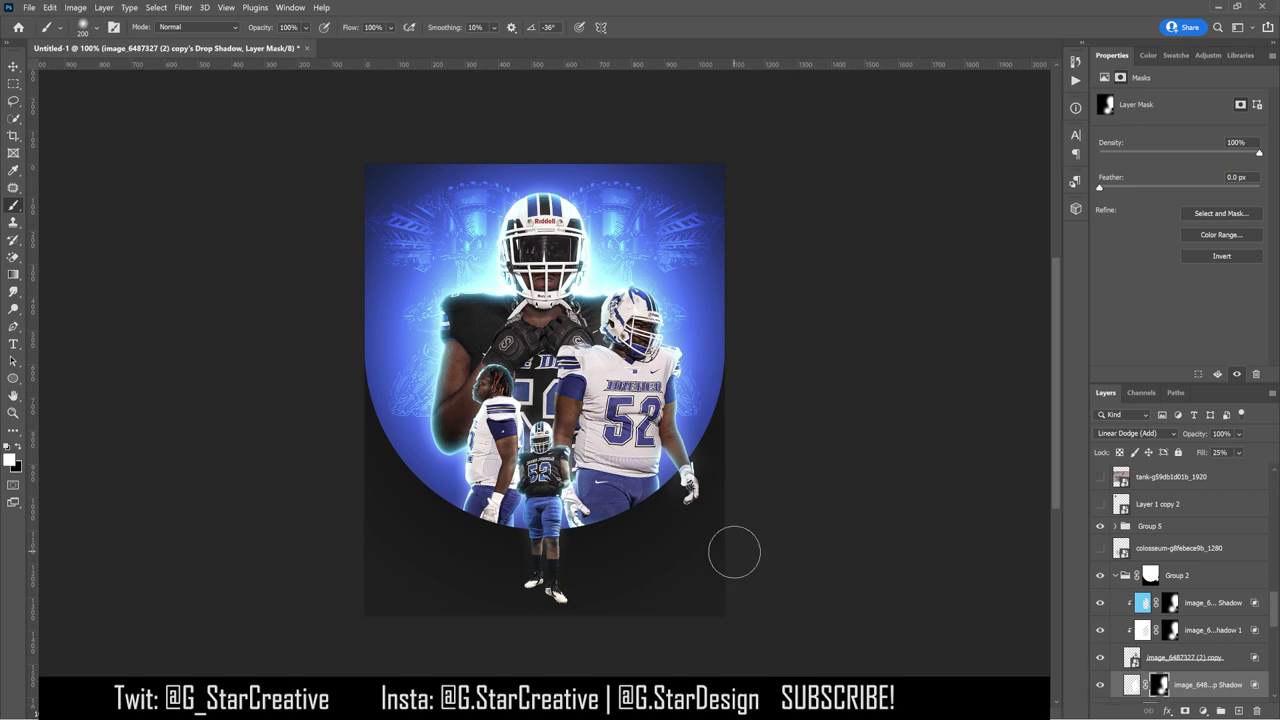
left_click(1100, 685)
left_click(1100, 685)
scroll(1180, 600, "down", 4)
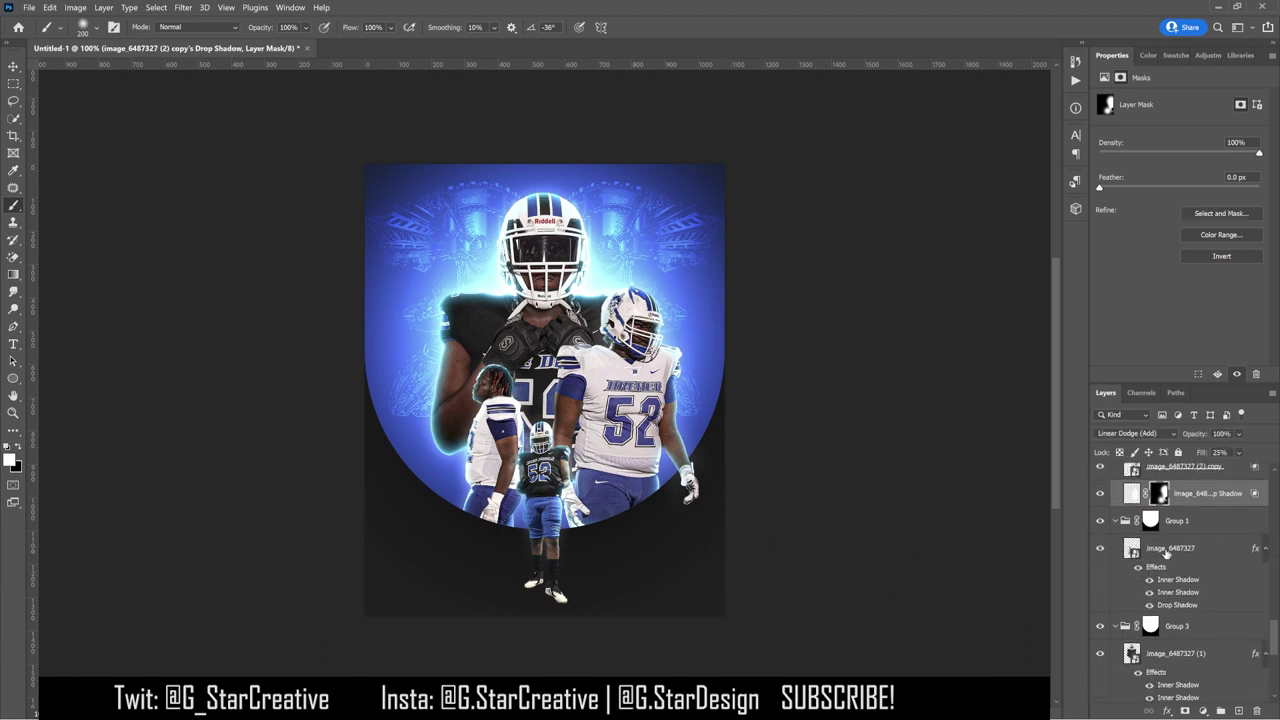
Step: Convert the image_6487327 layer's effects into separate effect layers
right_click(1168, 548)
right_click(1192, 578)
left_click(1189, 546)
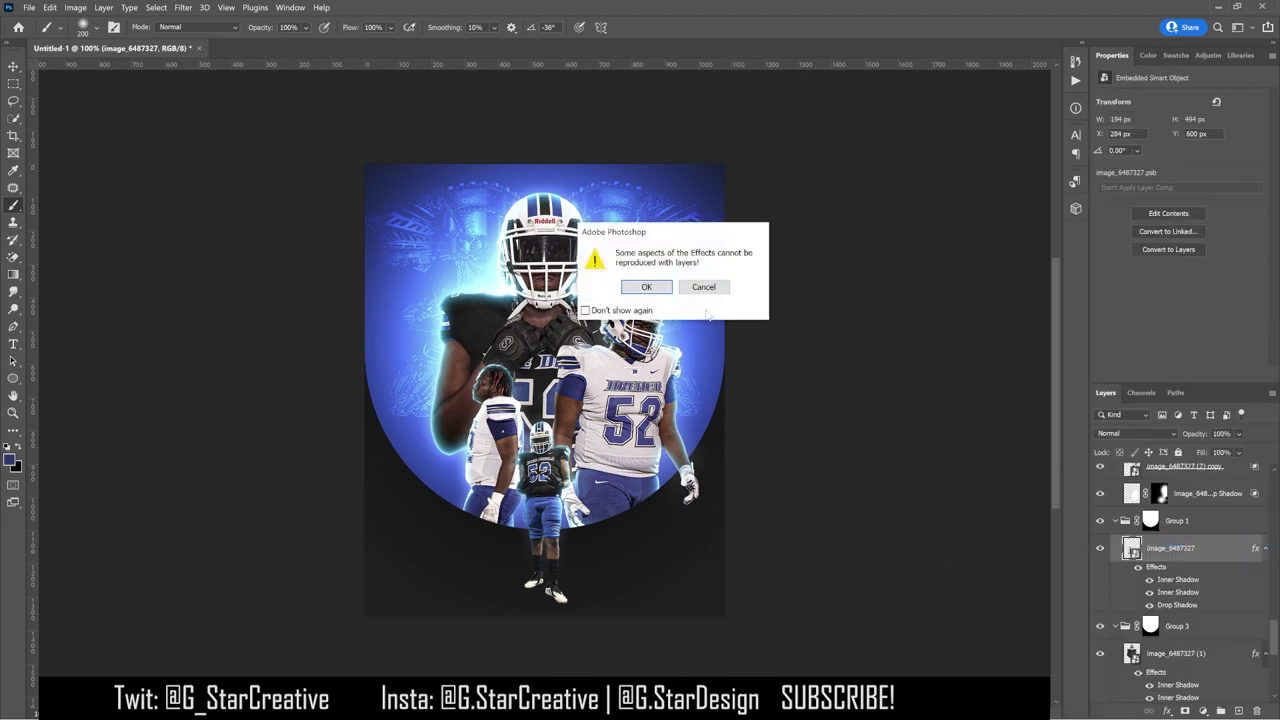
key("Return")
Step: Invert the mask, paint a rim along the left player's left side, and copy it to Shadow 1 and Drop Shadow
key("ctrl+i")
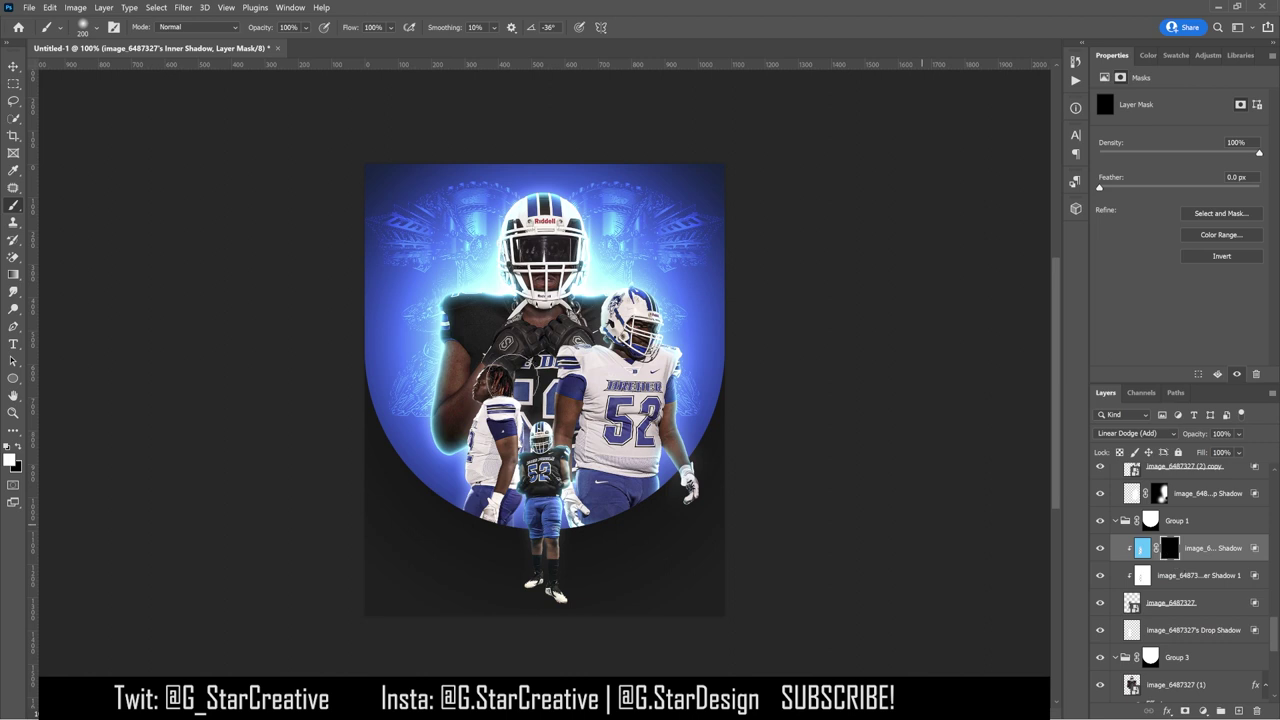
mouse_move(451, 438)
left_mouse_down()
mouse_move(455, 478)
mouse_move(460, 385)
left_mouse_up()
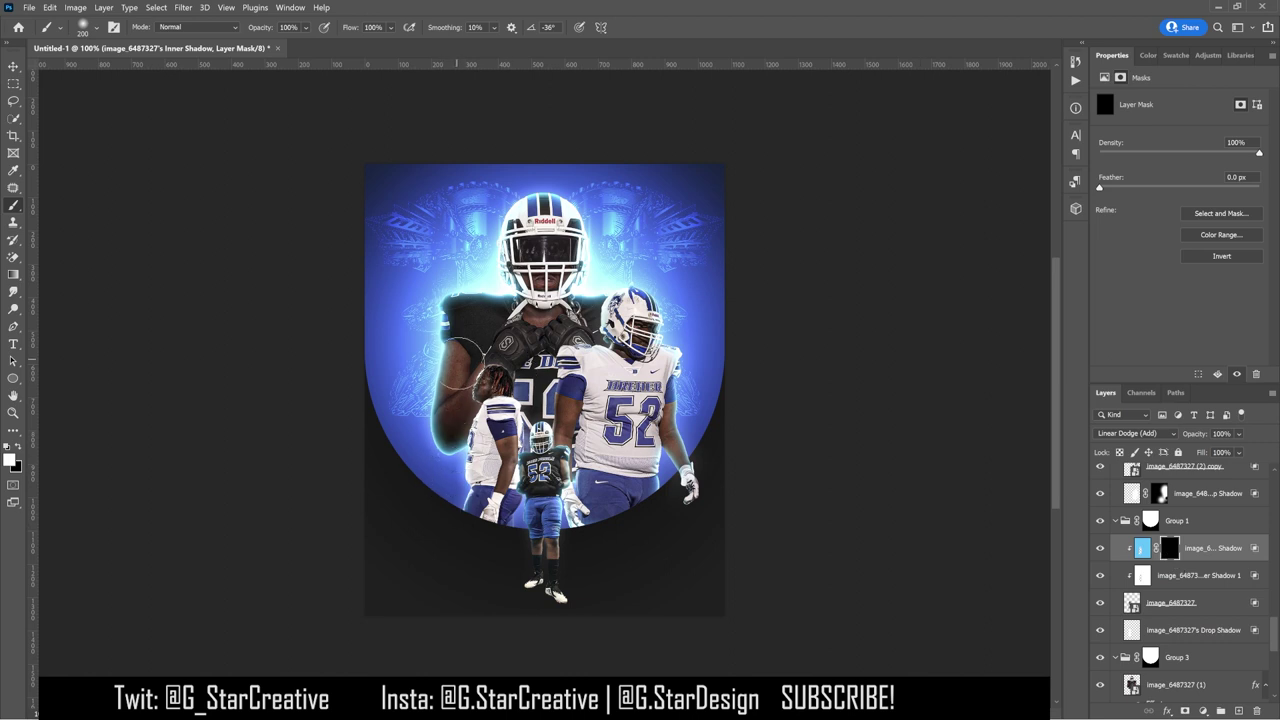
left_click_drag(505, 495, 550, 530)
left_click_drag(1169, 548, 1160, 630)
left_click(1131, 602, "ctrl")
key("ctrl+d")
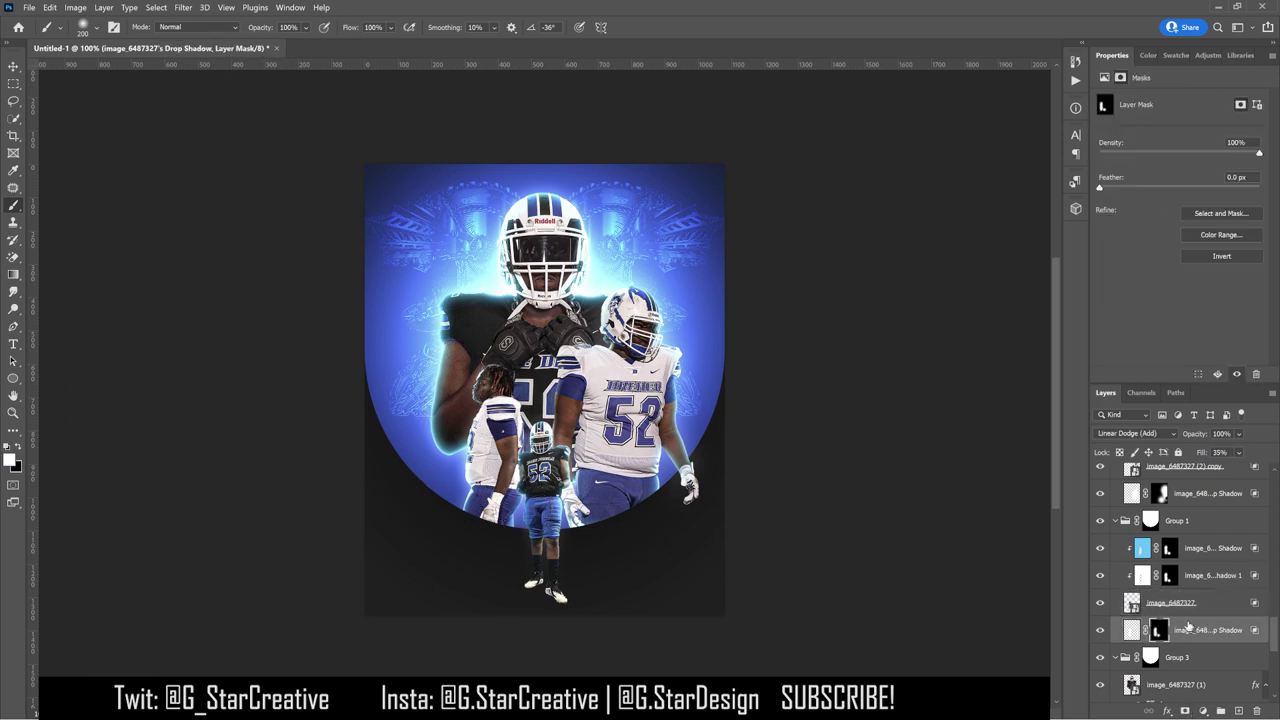
scroll(1205, 568, "down", 3)
left_click(1186, 577)
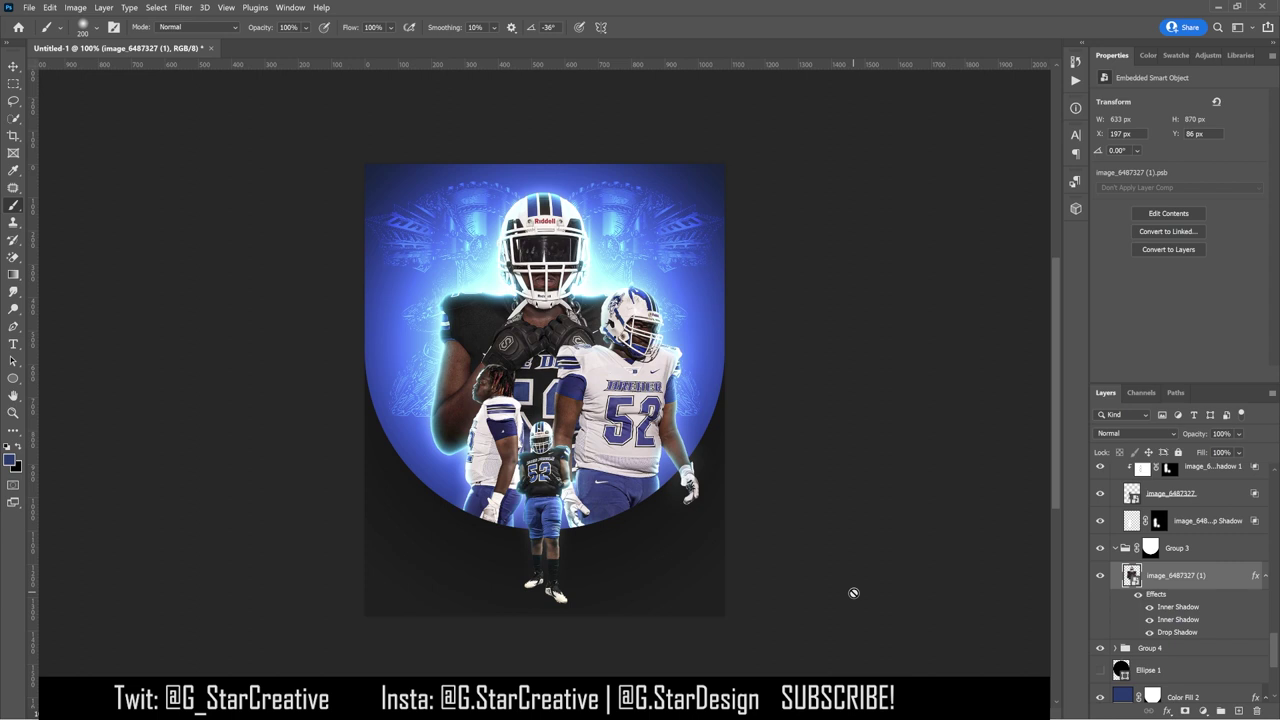
Step: Hide both Shadow effect layers of the small player to compare, then select the big player
left_click(13, 66)
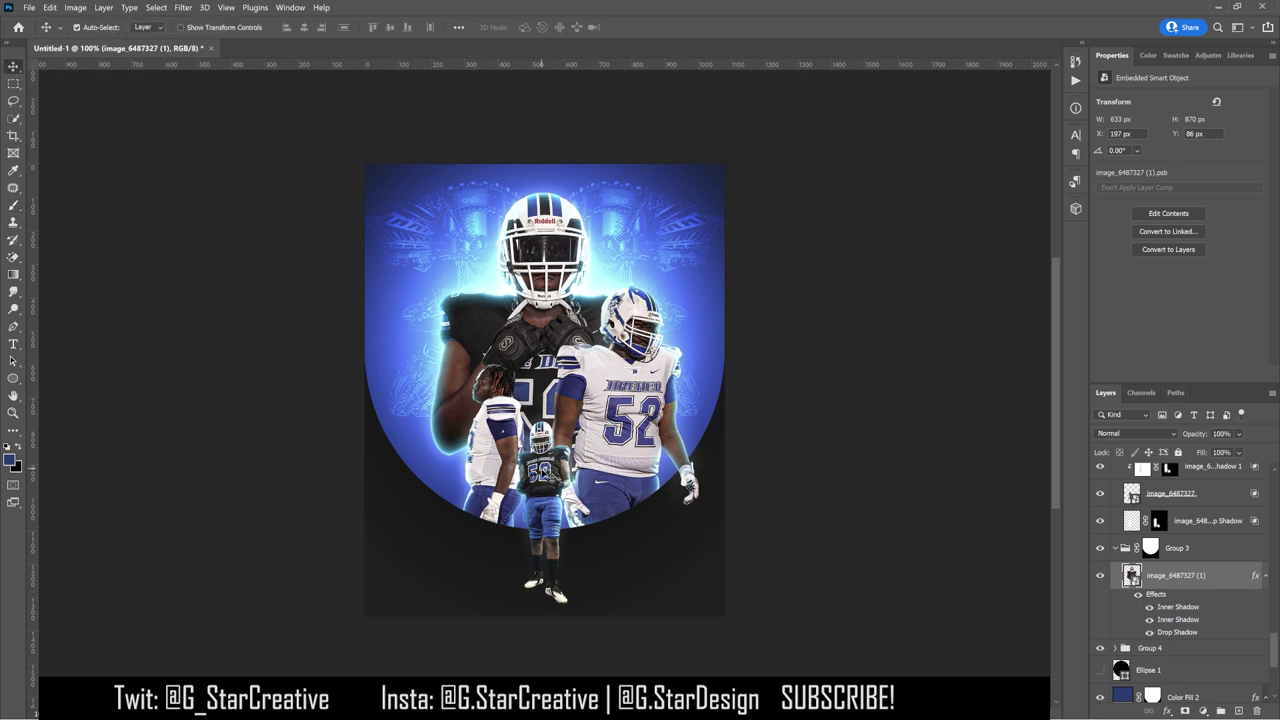
left_click(540, 480)
left_click(1100, 504)
left_click(1100, 476)
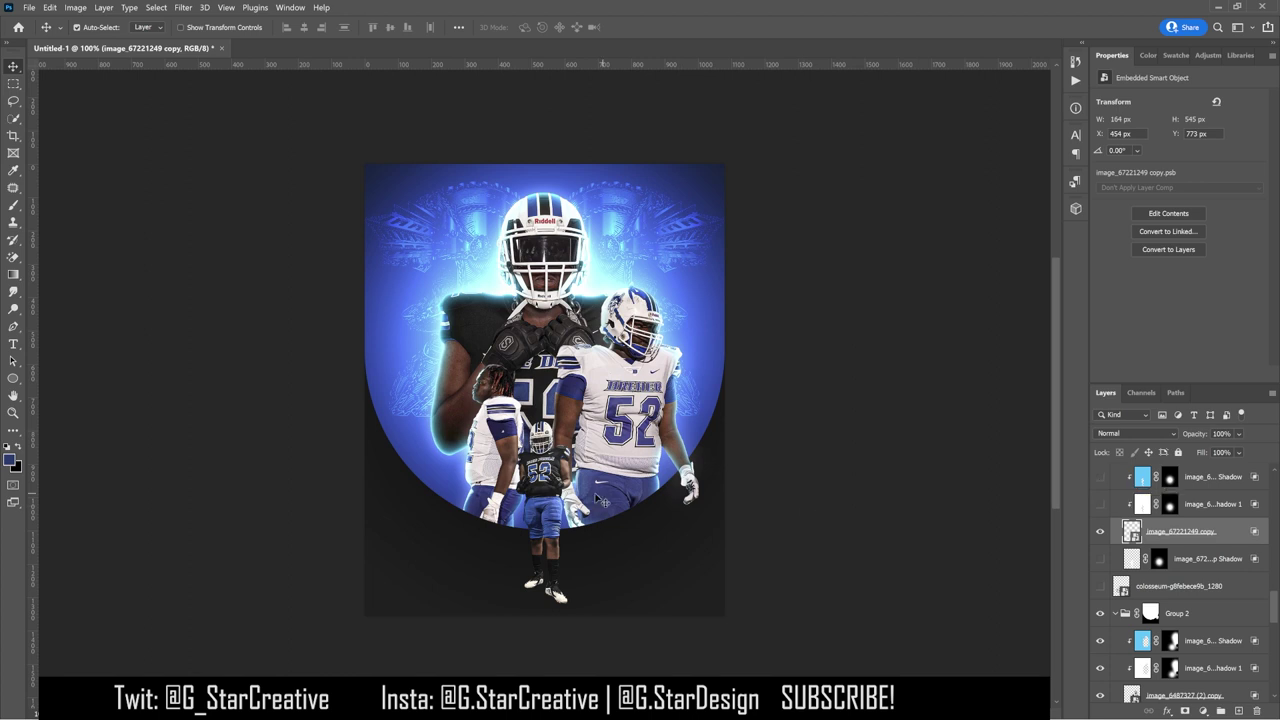
left_click(538, 390)
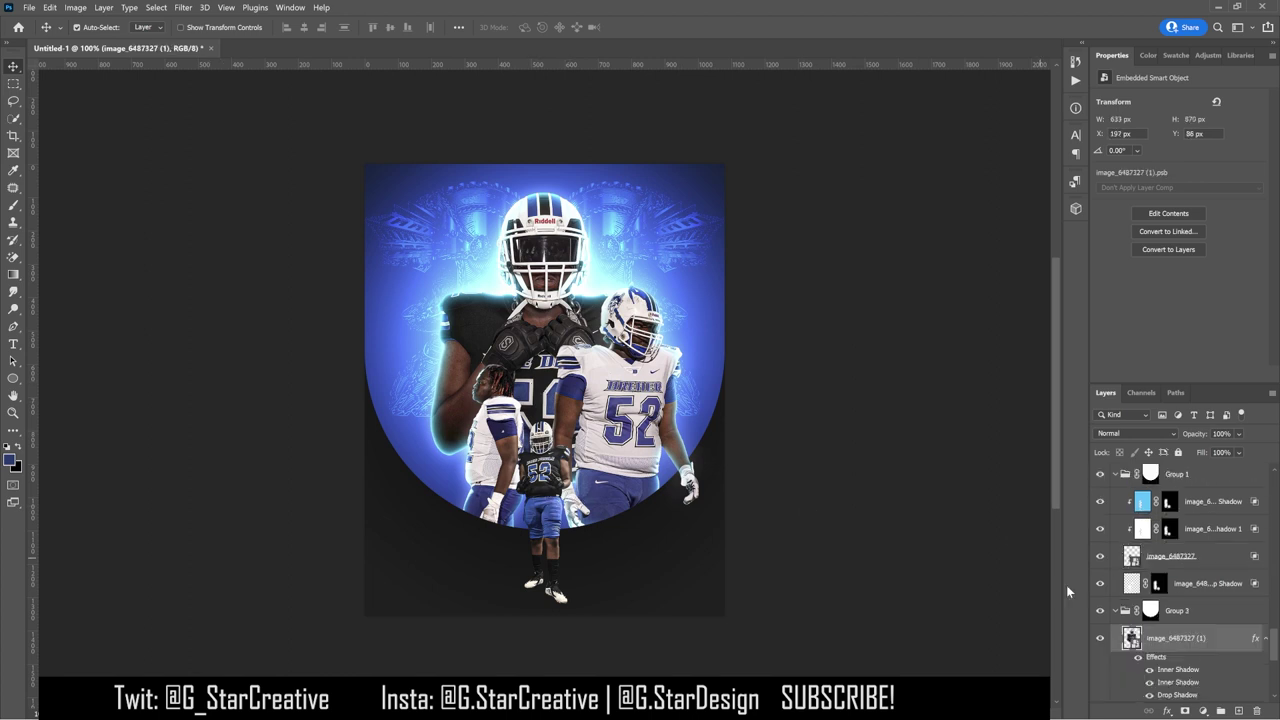
Step: Add an empty layer above the big player and check brush settings, then undo the layer
left_click(1238, 711)
left_click(13, 208)
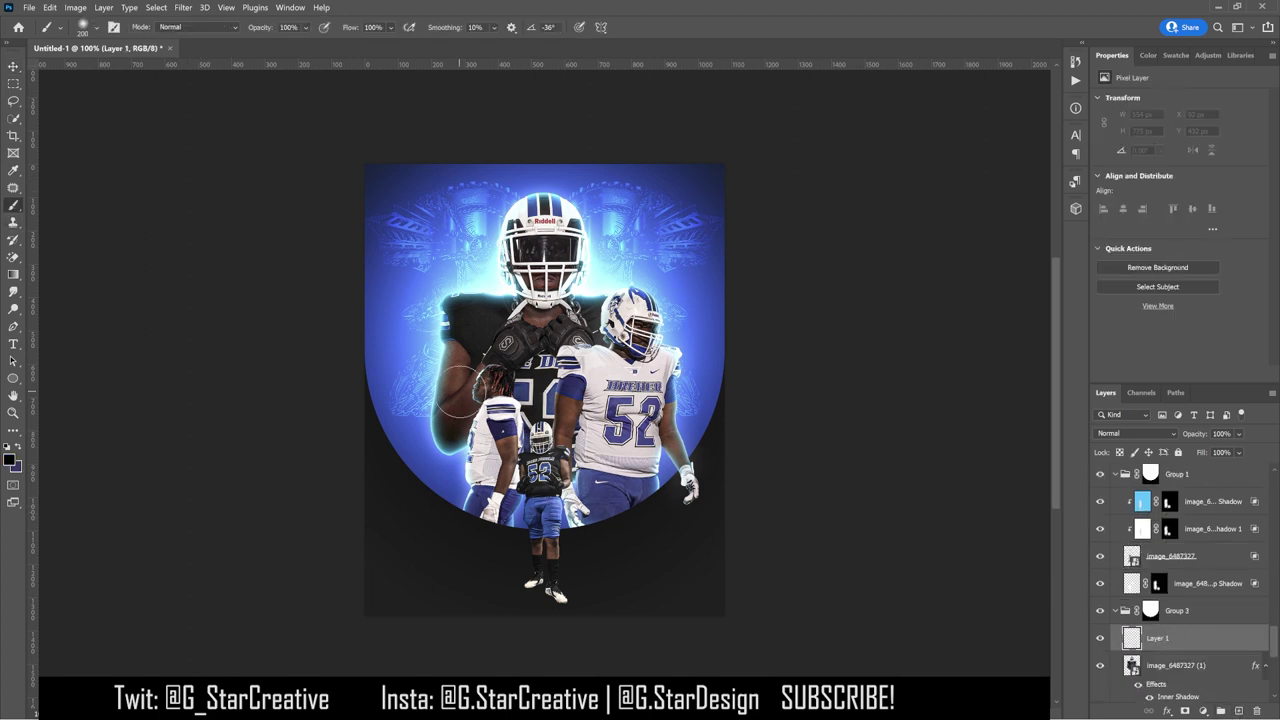
left_click(83, 27)
key("Escape")
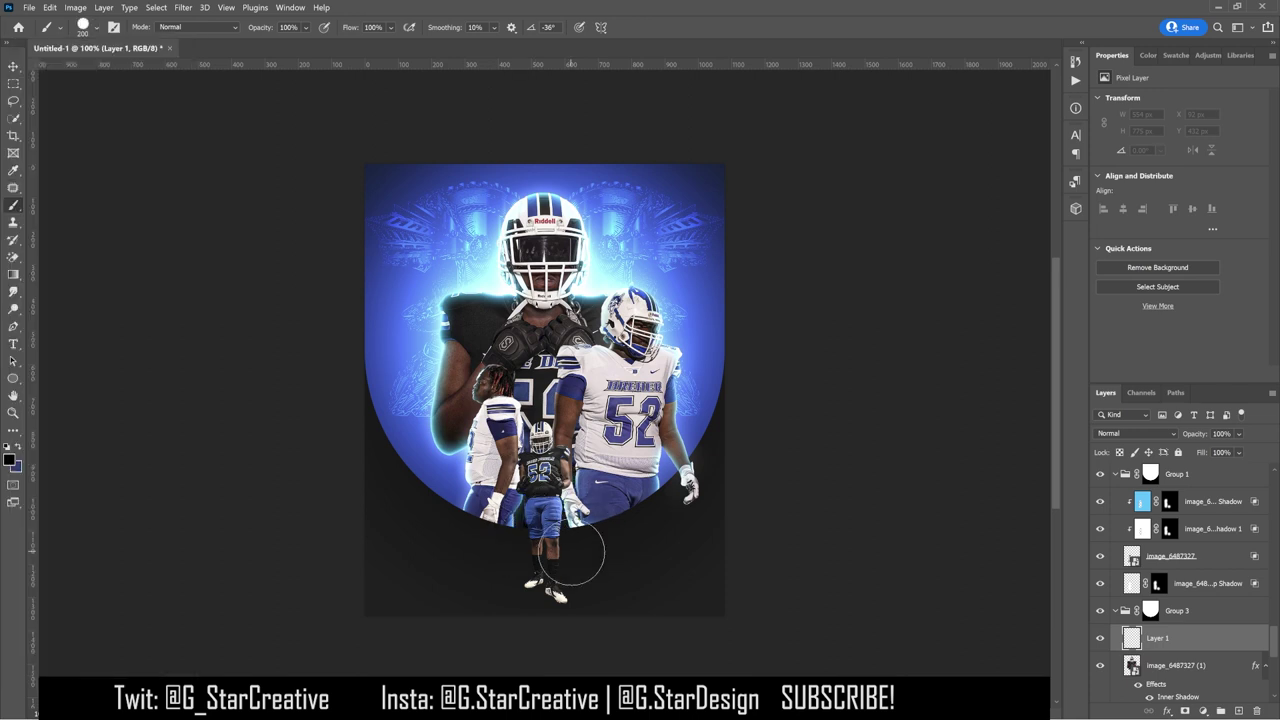
key("ctrl+z")
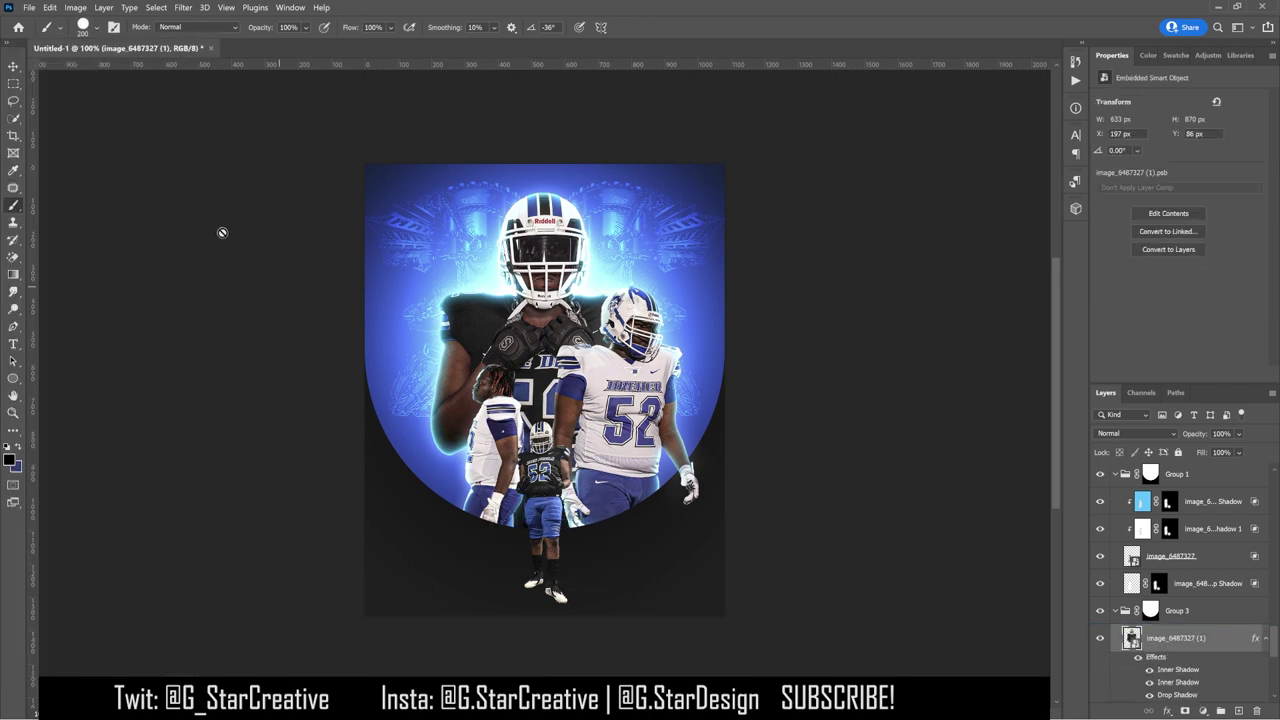
Step: Select the image_6487327 Drop Shadow mask and set the brush to paint black
key("v")
left_click(496, 462)
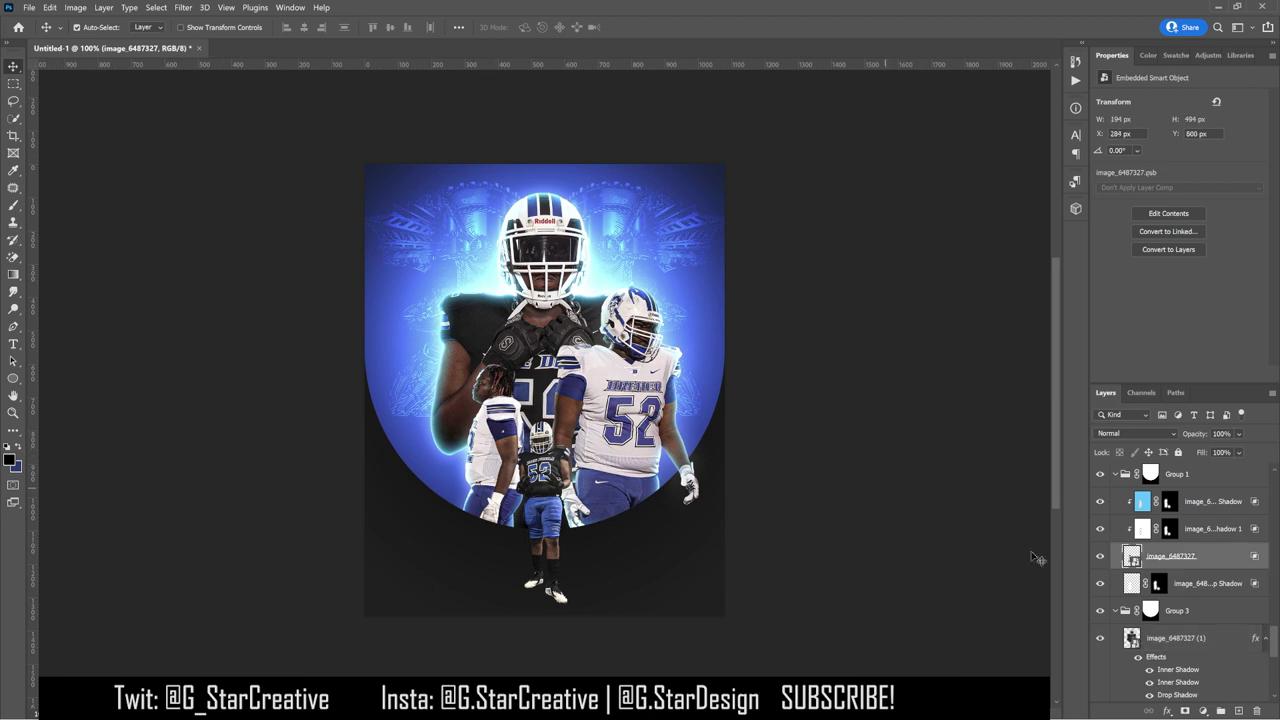
left_click(1158, 585)
key("b")
key("x")
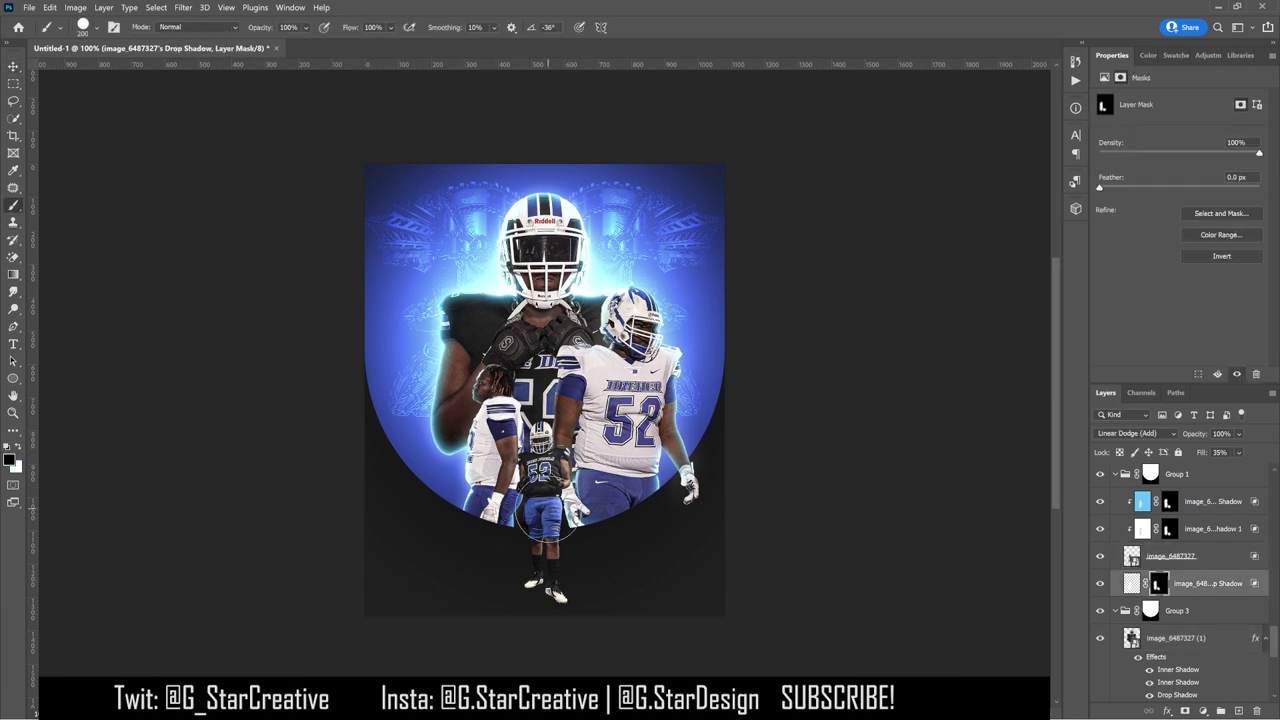
left_click(1166, 530)
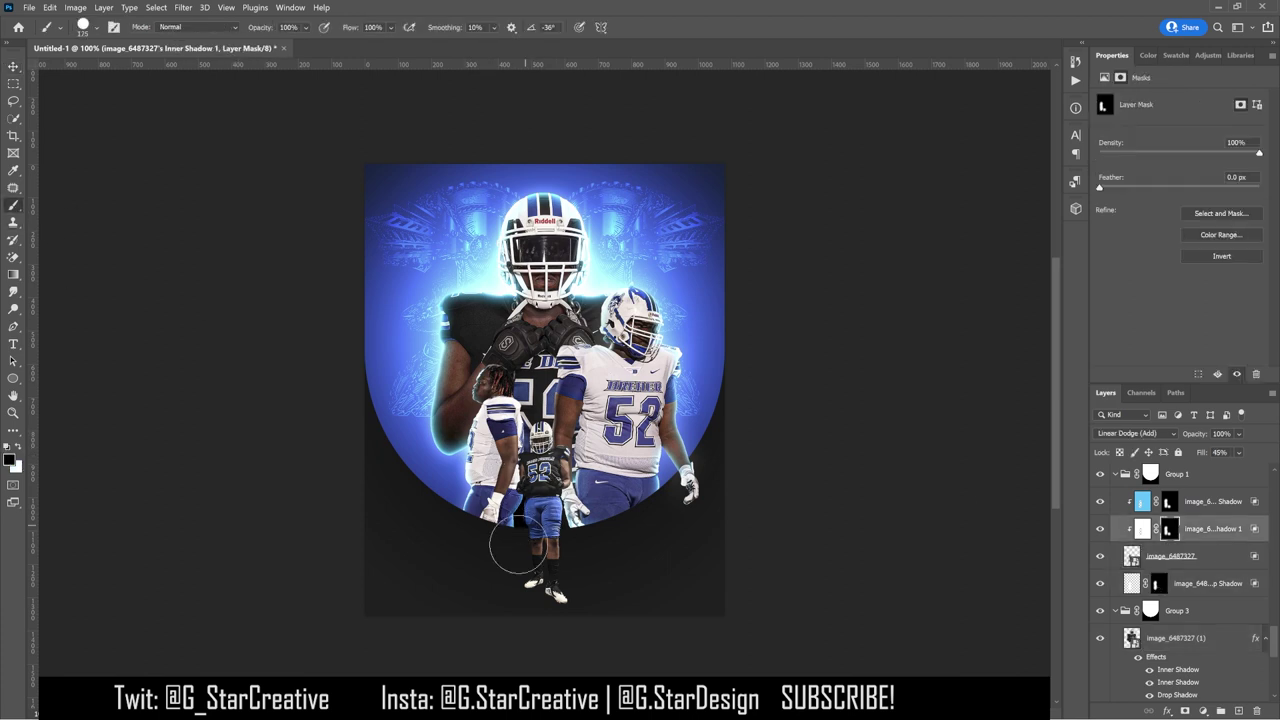
Step: Step through the Shadow 1, Drop Shadow and Inner Shadow masks of the player's glow layers
key("alt+bracketright")
scroll(1200, 538, "up", 2)
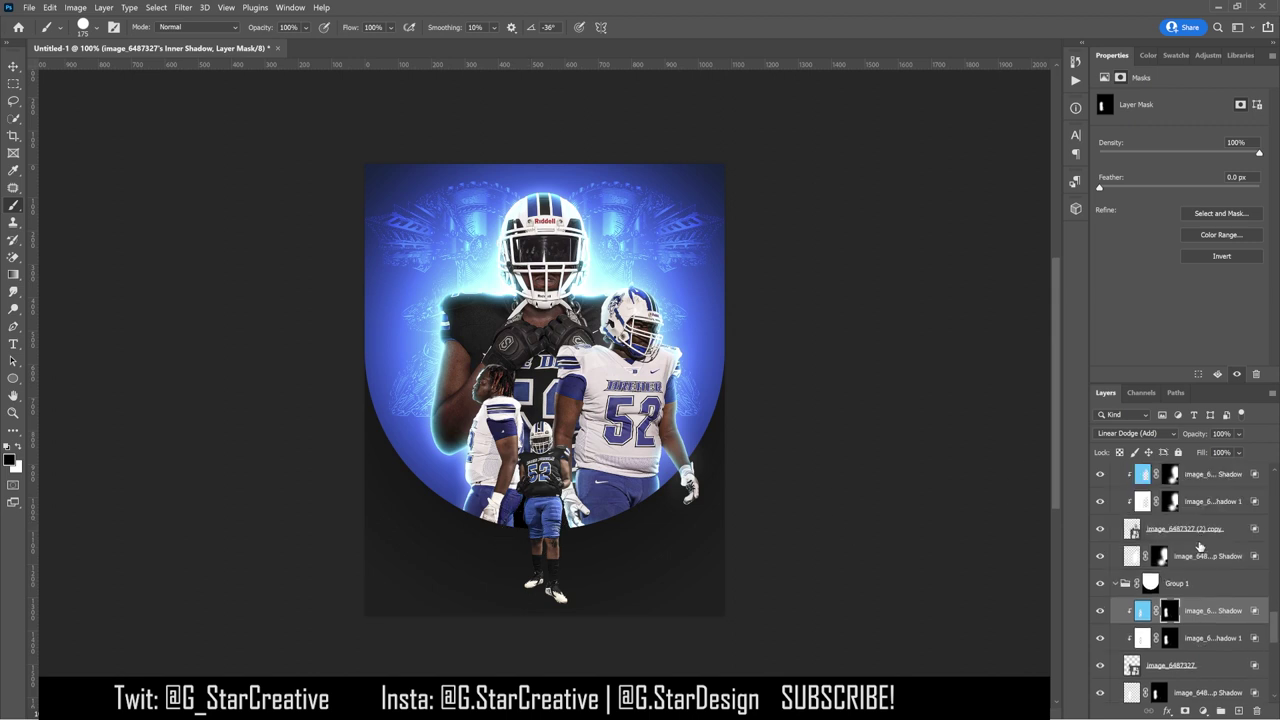
left_click(1196, 550)
left_click(1168, 503)
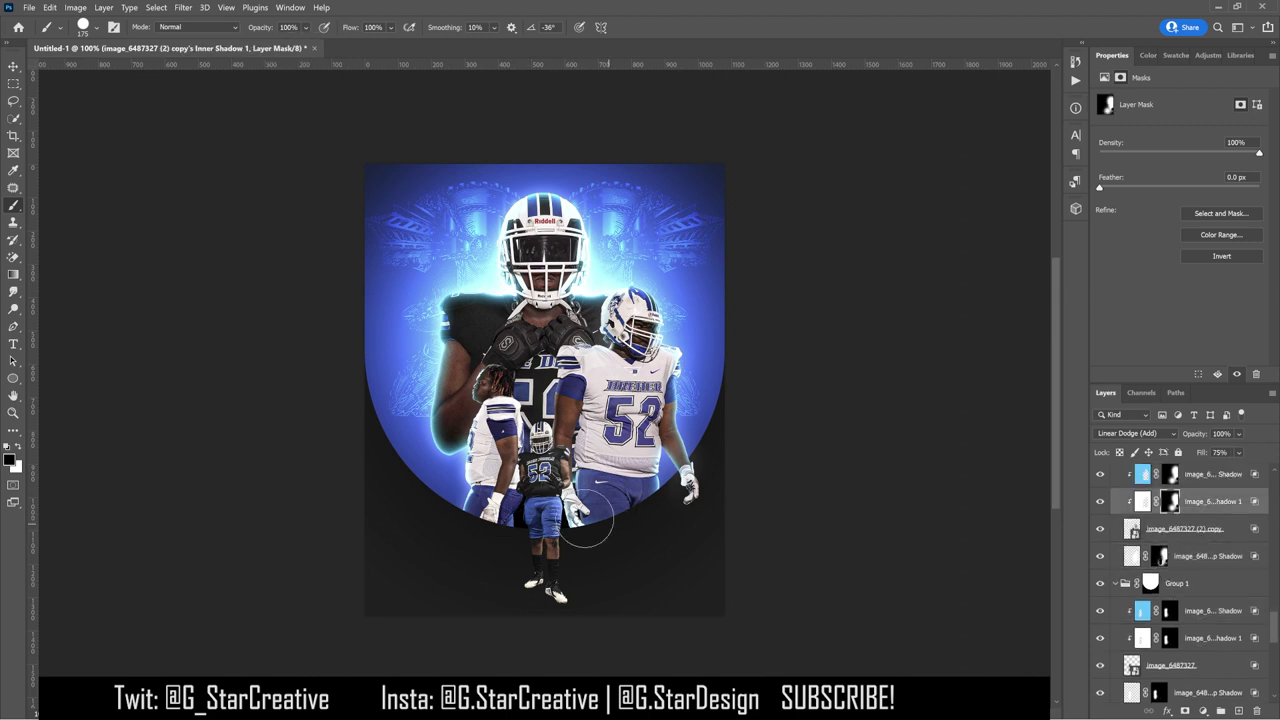
key("alt+bracketright")
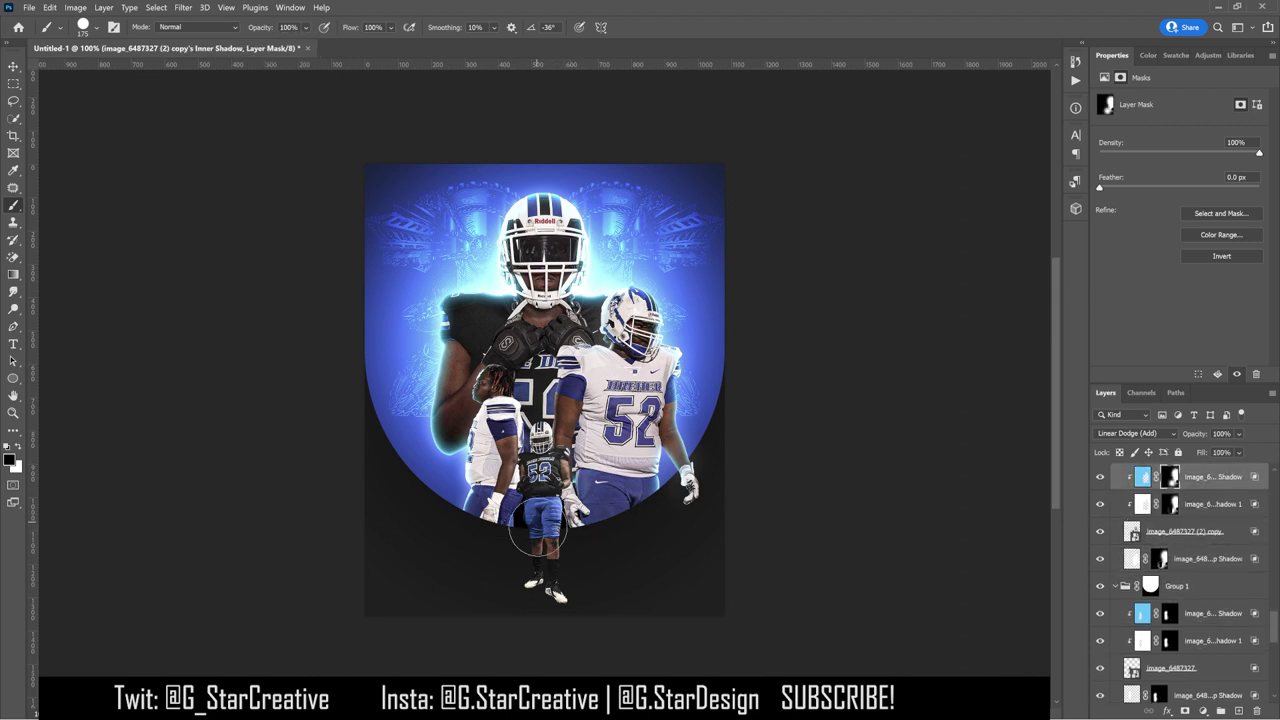
scroll(1186, 511, "up", 2)
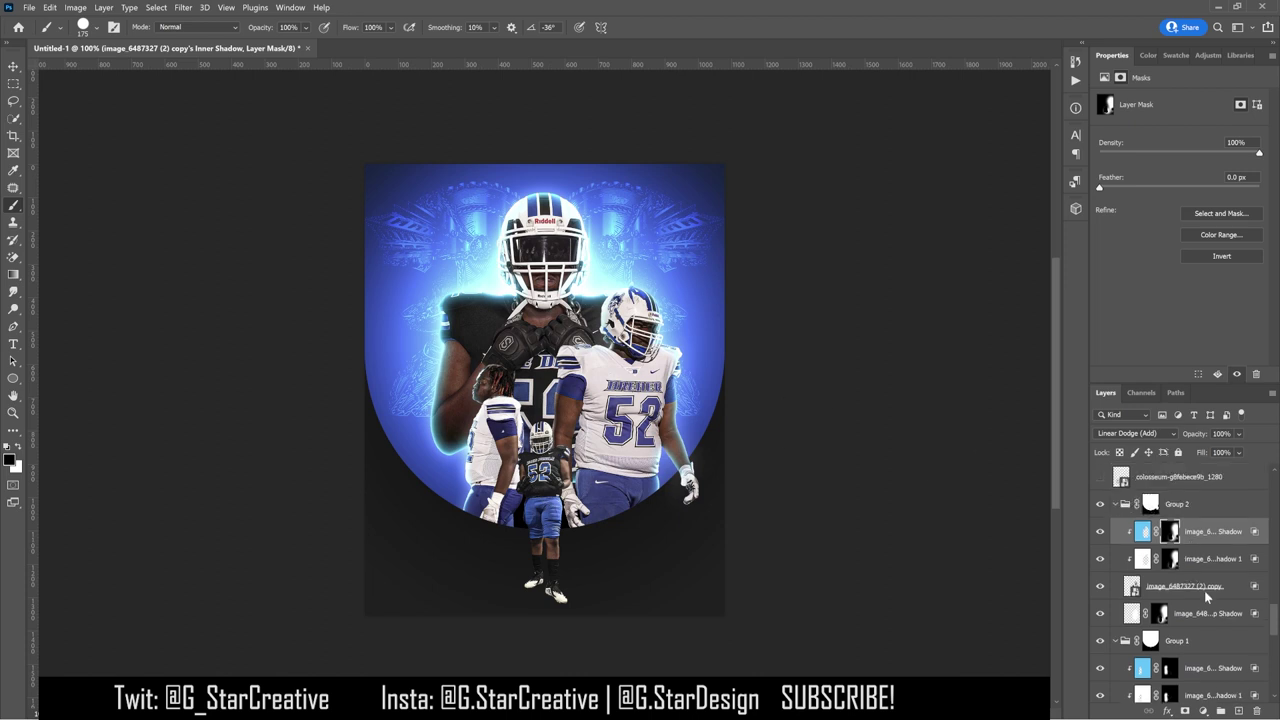
scroll(1204, 590, "down", 3)
Step: Split image_6487327 (1)'s effects into Inner Shadow and Drop Shadow layers and mask the drop shadow
left_click(1185, 558)
right_click(1155, 578)
left_click(1125, 553)
left_click(650, 288)
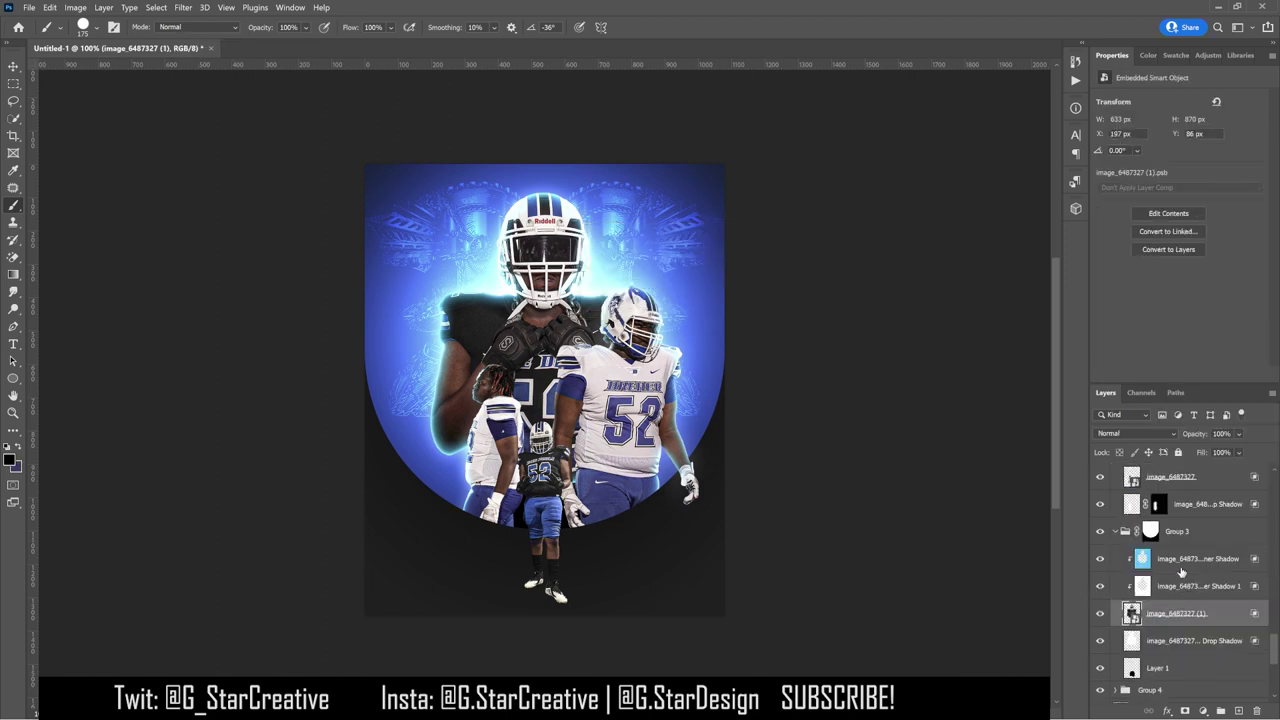
left_click(1122, 580)
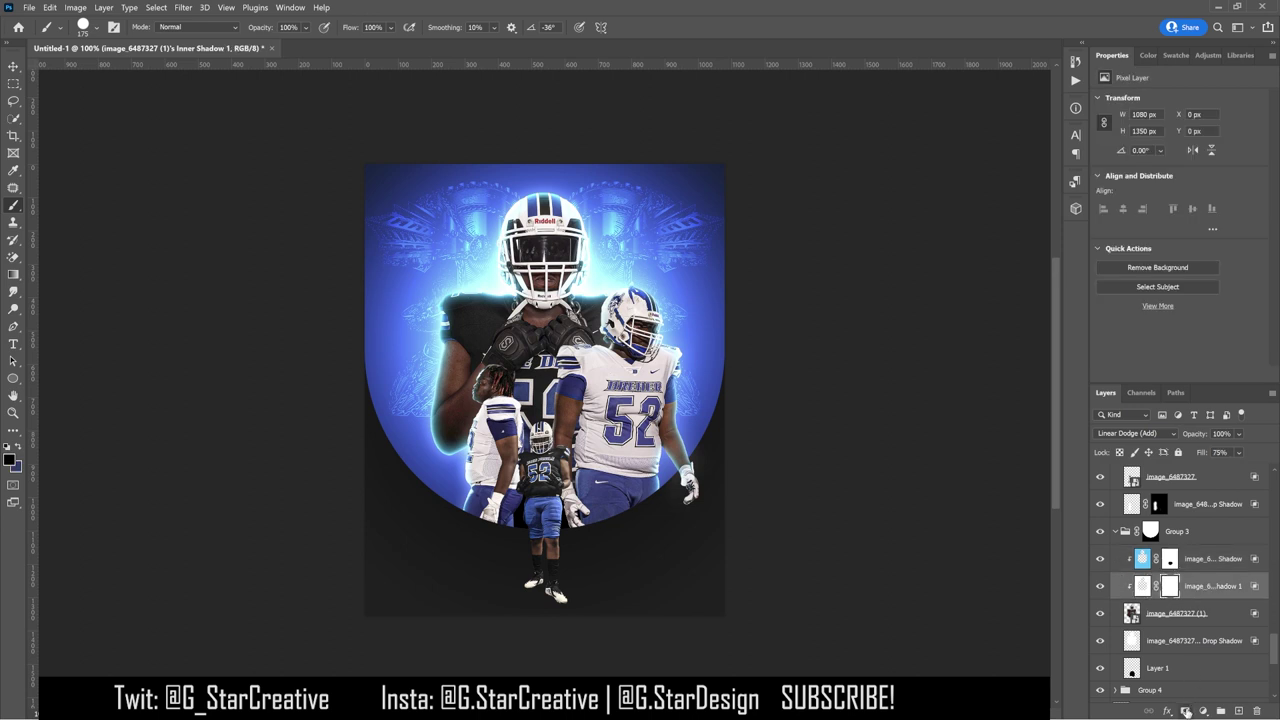
scroll(1190, 600, "down", 2)
left_click(1190, 586)
left_click(1186, 712)
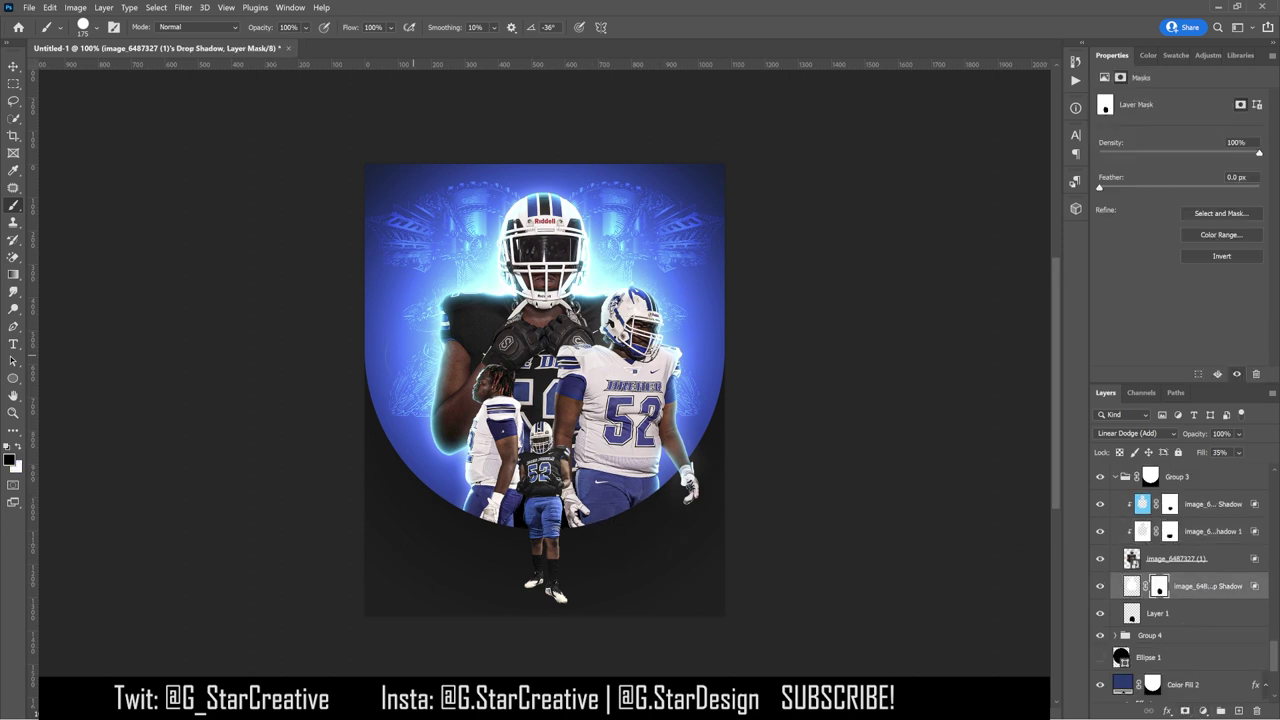
Step: Enable a Drop Shadow on a player layer with Linear Burn blend mode
key("v")
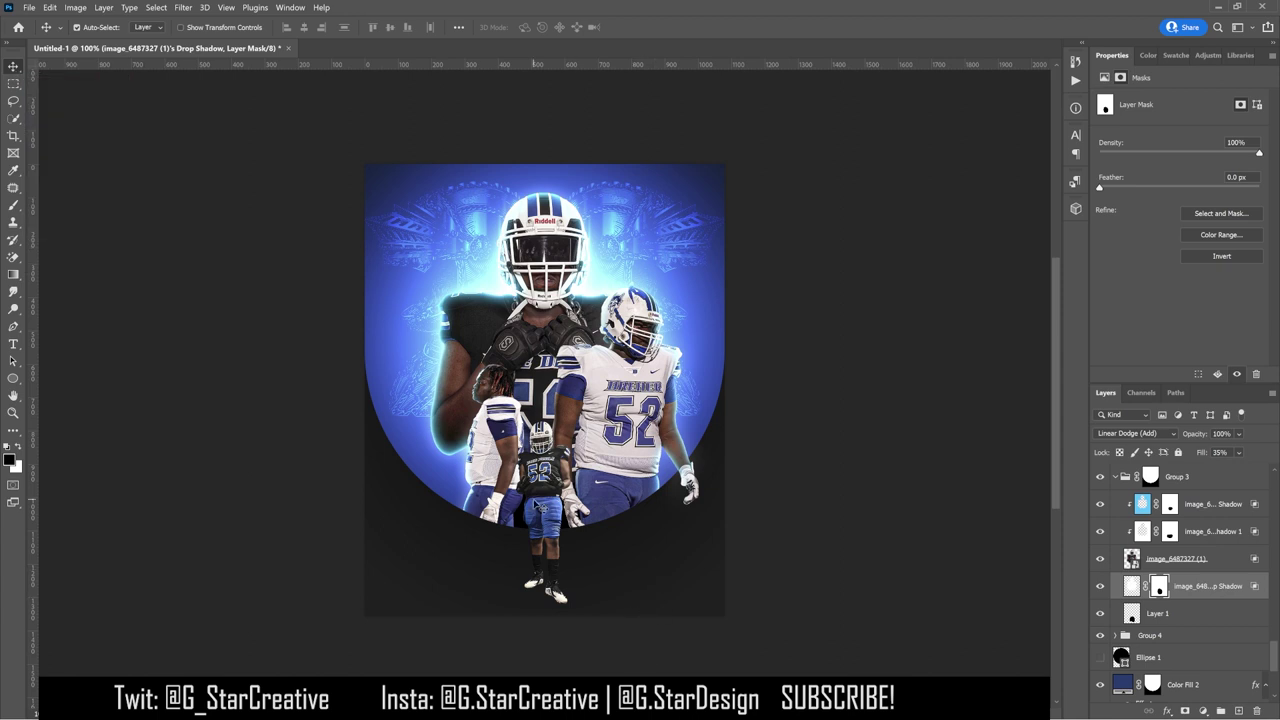
double_click(1230, 478)
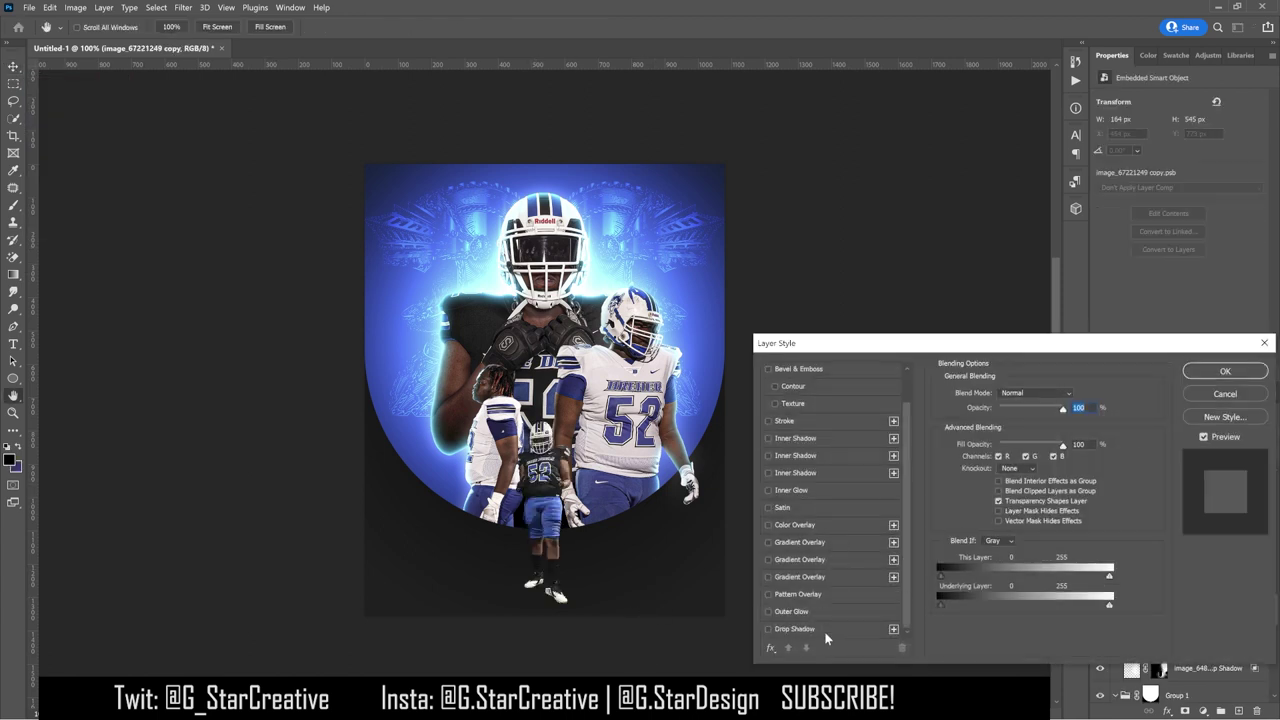
left_click(795, 628)
left_click(1074, 396)
left_click(1128, 366)
left_click(1030, 395)
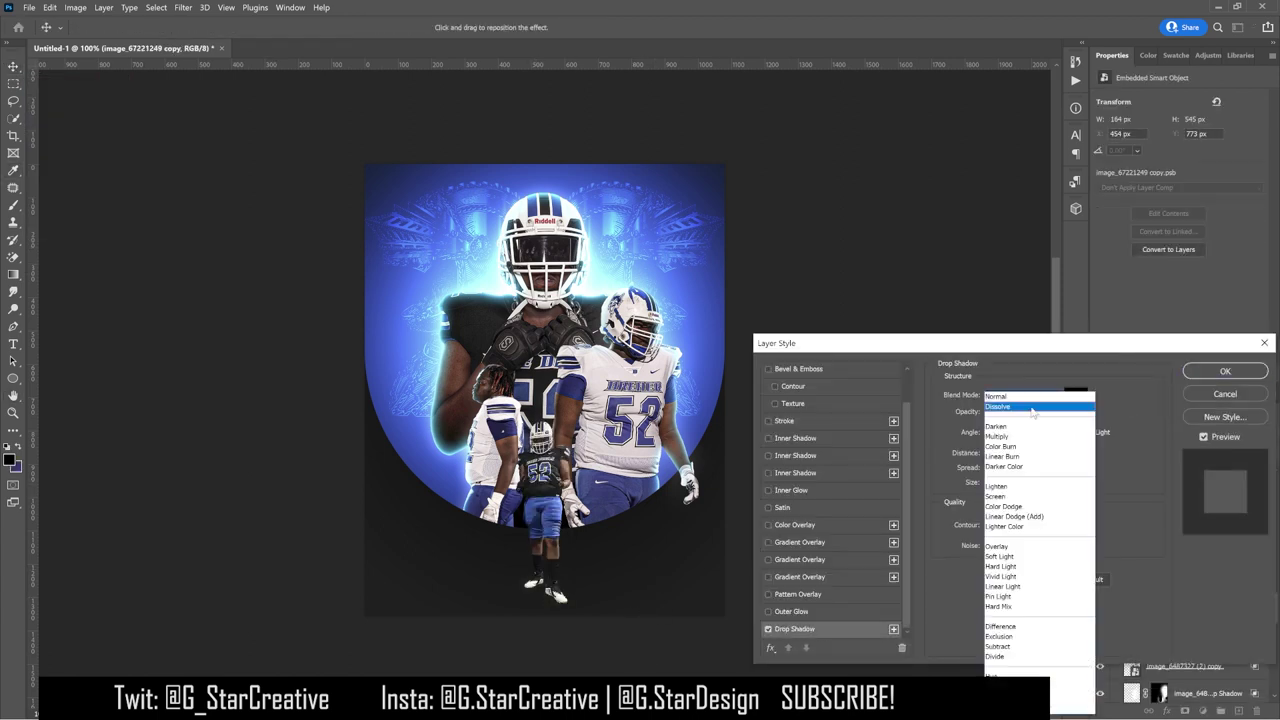
left_click(1015, 457)
Step: Point the shadow straight down at about 16 px distance, enlarge it, lower its opacity, and apply
left_click(996, 445)
left_click(998, 447)
left_click_drag(997, 446, 1005, 484)
left_click_drag(1051, 412, 996, 413)
key("Down")
key("Down")
key("Down")
key("Down")
key("Down")
key("Tab")
key("Tab")
key("Tab")
key("Down")
key("Down")
key("Down")
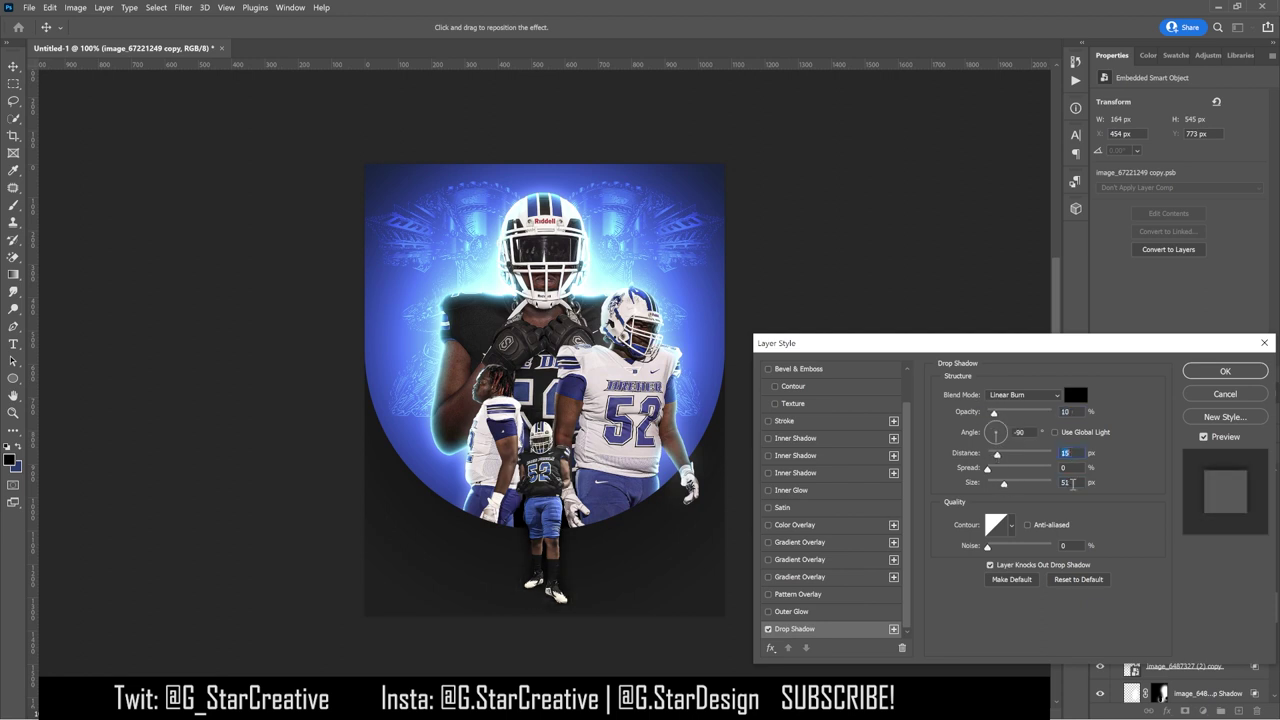
key("Tab")
key("Tab")
key("Down")
key("Return")
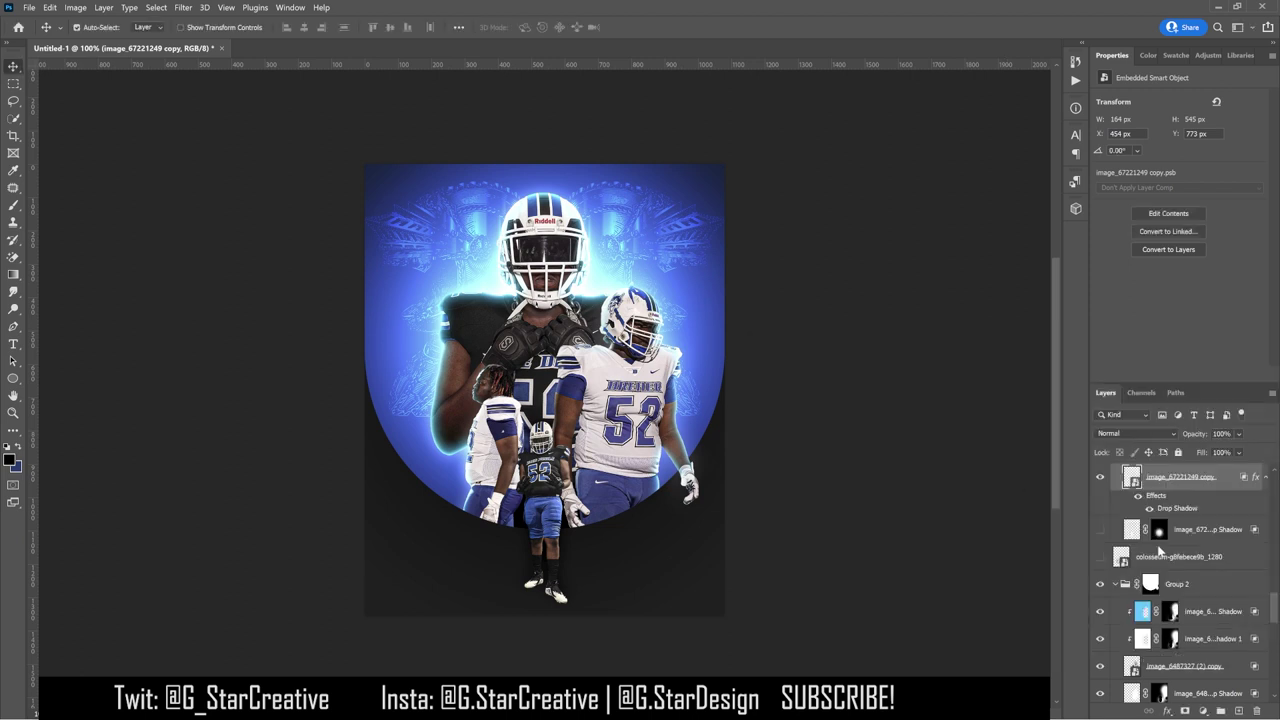
Step: Reduce that player's drop shadow opacity further
scroll(836, 500, "down", 1)
left_click(800, 628)
left_click(1075, 411)
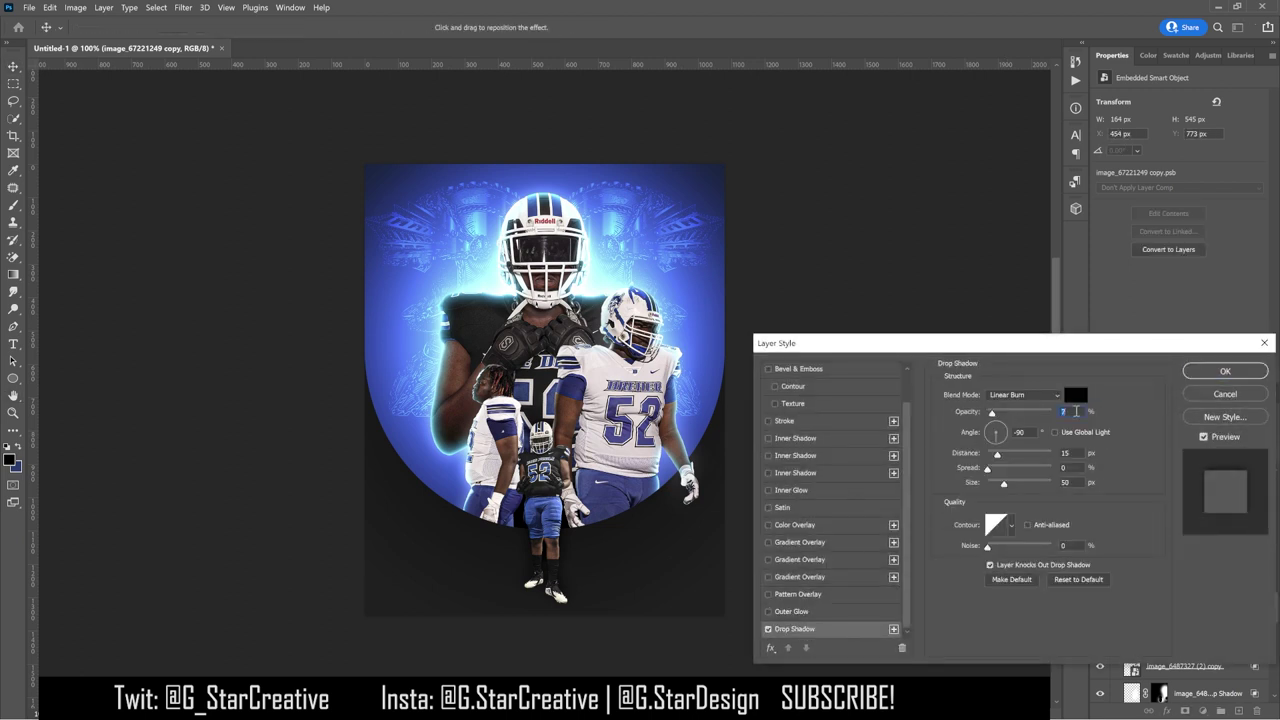
key("Return")
Step: Give image_6487327 (2) copy a drop shadow at angle 0, larger and softer, at about half opacity
double_click(1232, 666)
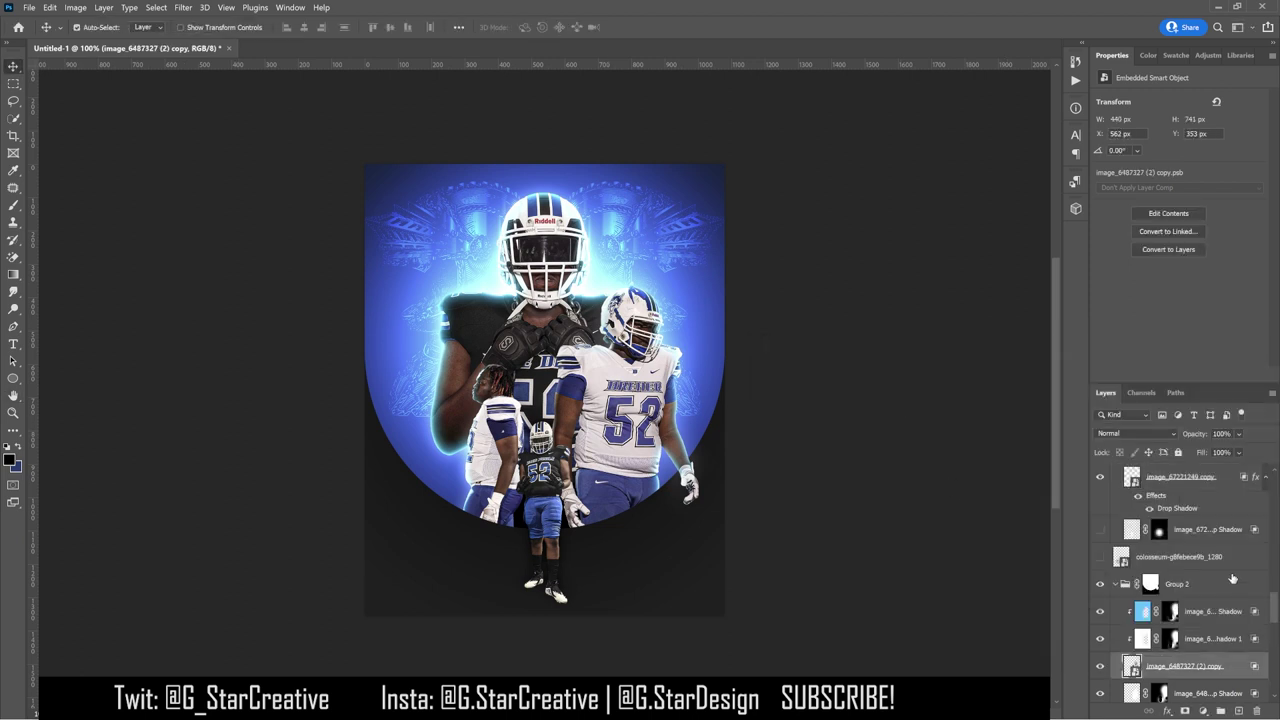
scroll(820, 560, "down", 1)
left_click(795, 628)
left_click_drag(1013, 416, 1056, 413)
left_click(989, 432)
left_click_drag(1005, 485, 1007, 486)
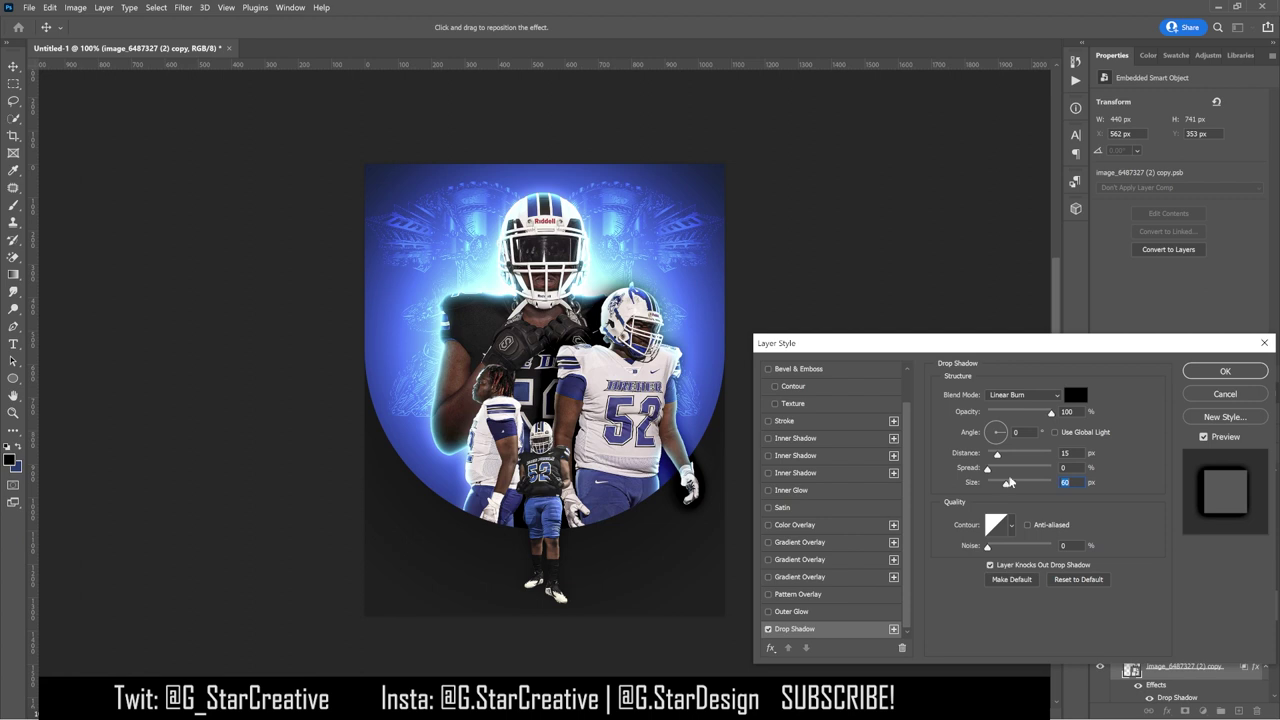
left_click_drag(1050, 416, 1016, 418)
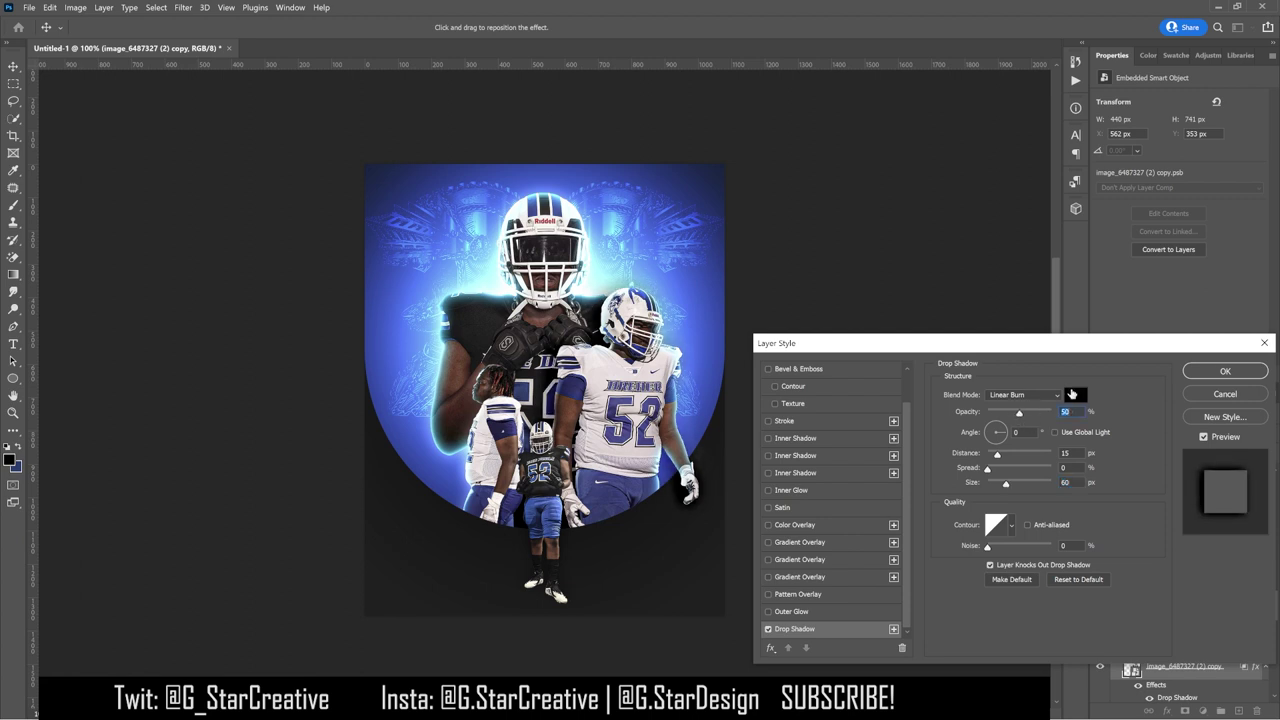
left_click(1225, 371)
Step: Turn image_6487327 (2) copy's drop shadow into its own layer and reposition it in the stack
scroll(1150, 620, "down", 2)
right_click(1148, 634)
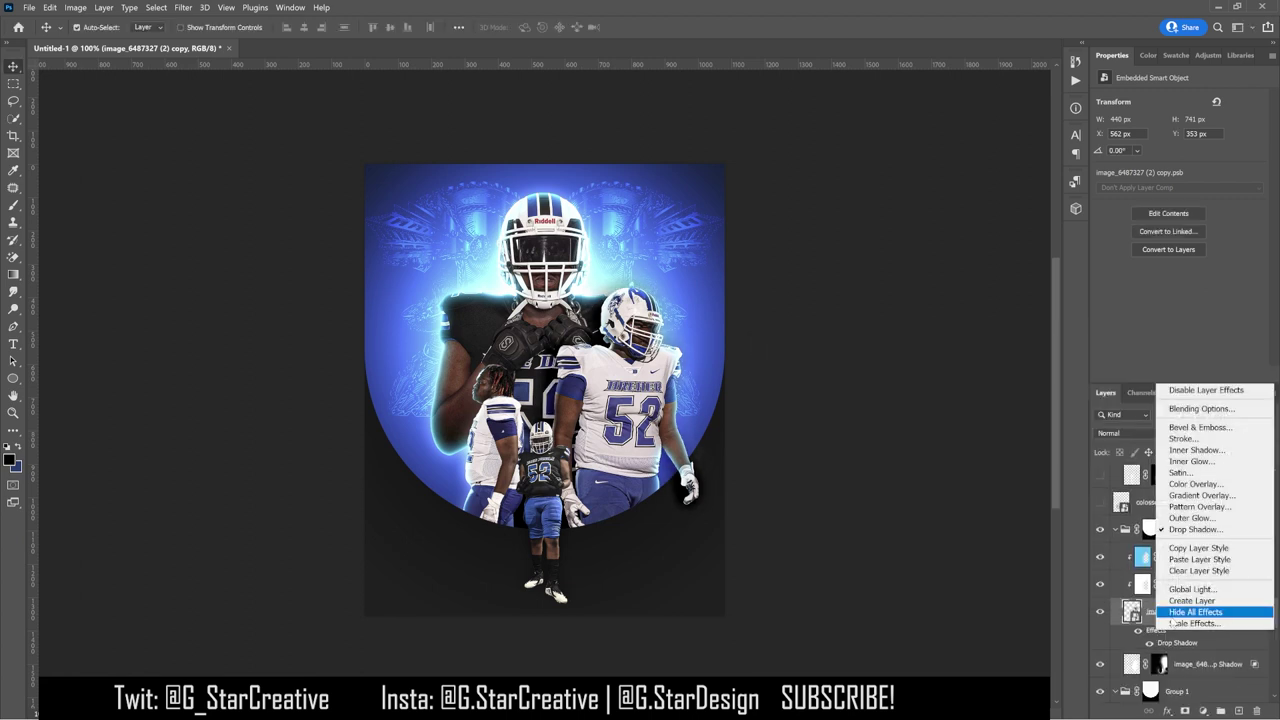
left_click(1130, 571)
key("Return")
scroll(1180, 600, "up", 1)
left_click_drag(1190, 690, 1197, 583)
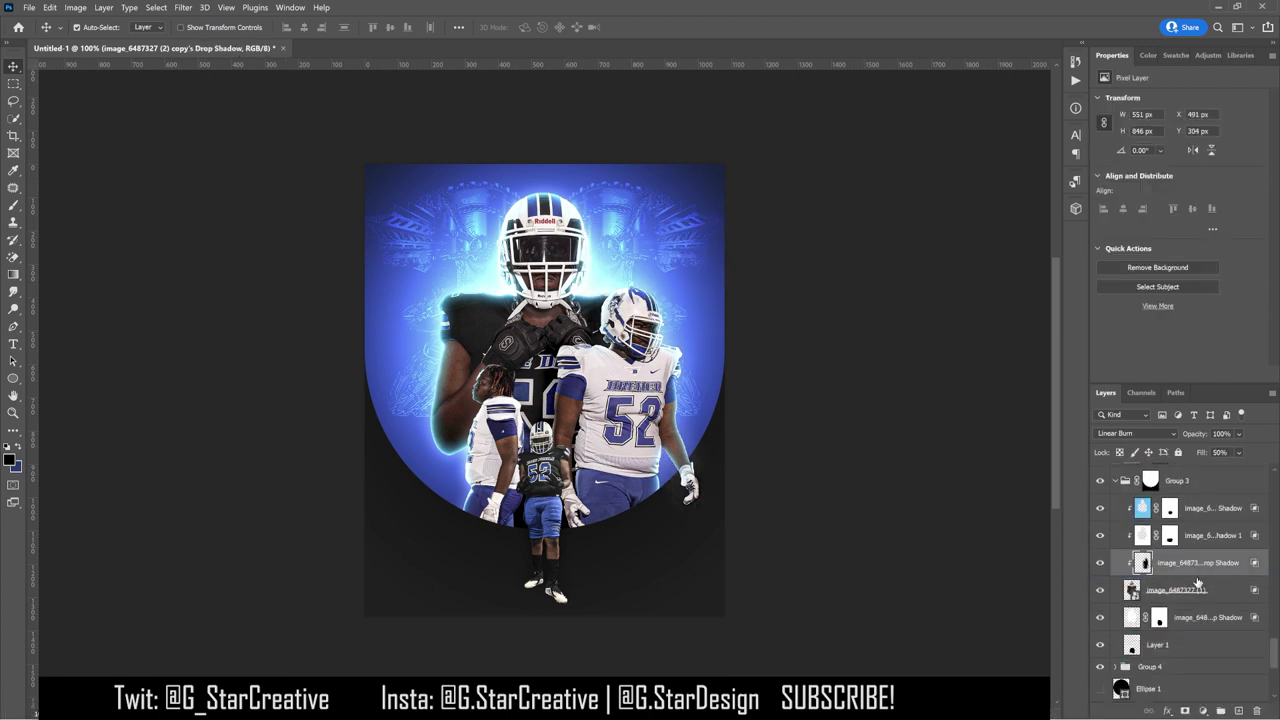
Step: Set image_6487327's drop shadow to angle 180 with about 91% opacity
double_click(1176, 590)
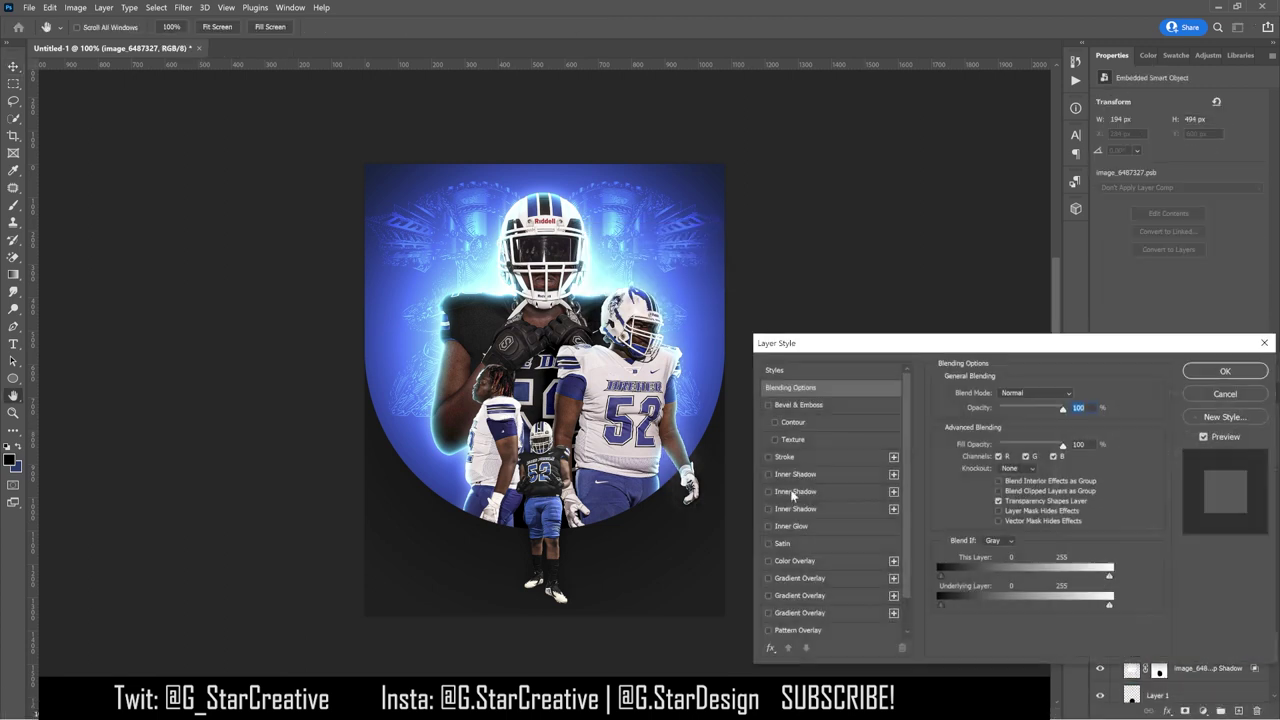
left_click(990, 432)
mouse_move(1019, 413)
left_mouse_down()
mouse_move(1047, 417)
mouse_move(1025, 415)
left_mouse_up()
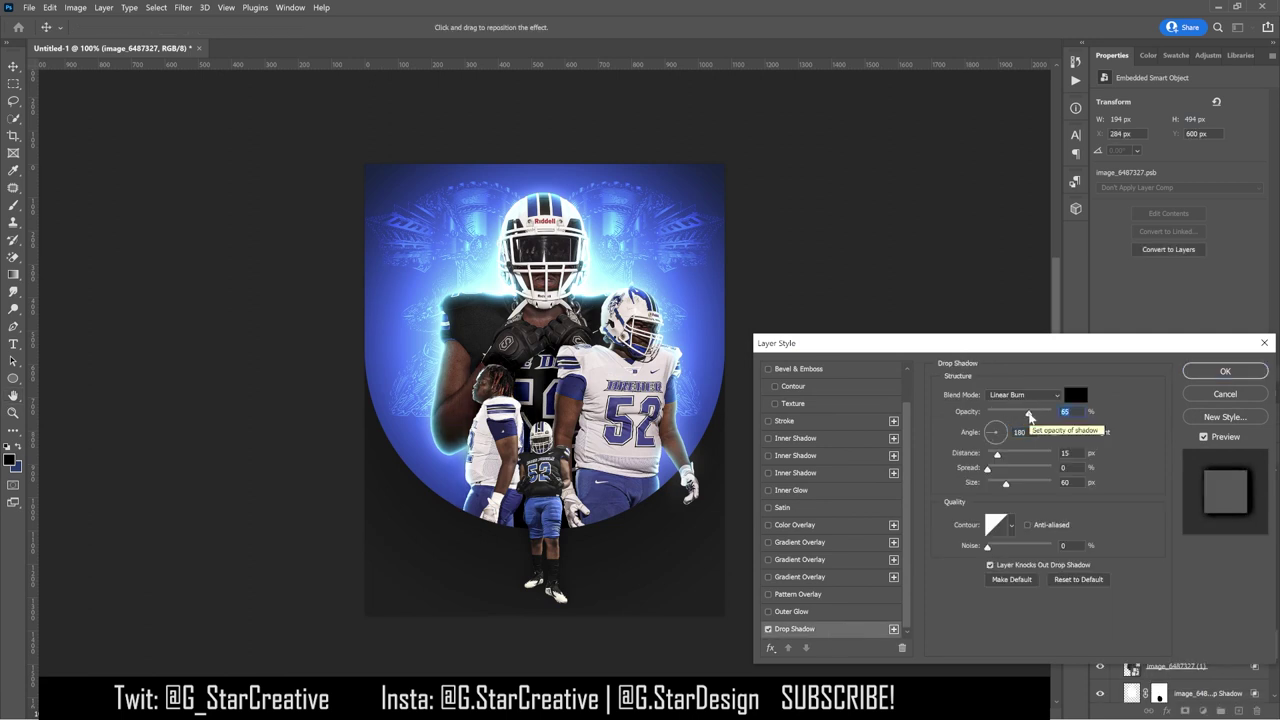
left_click(1214, 372)
Step: Split image_6487327's drop shadow into a layer and move it into Group 3 above image_6487327 (1)
right_click(1157, 498)
left_click(1190, 478)
left_click(648, 292)
left_click_drag(1172, 507, 1180, 654)
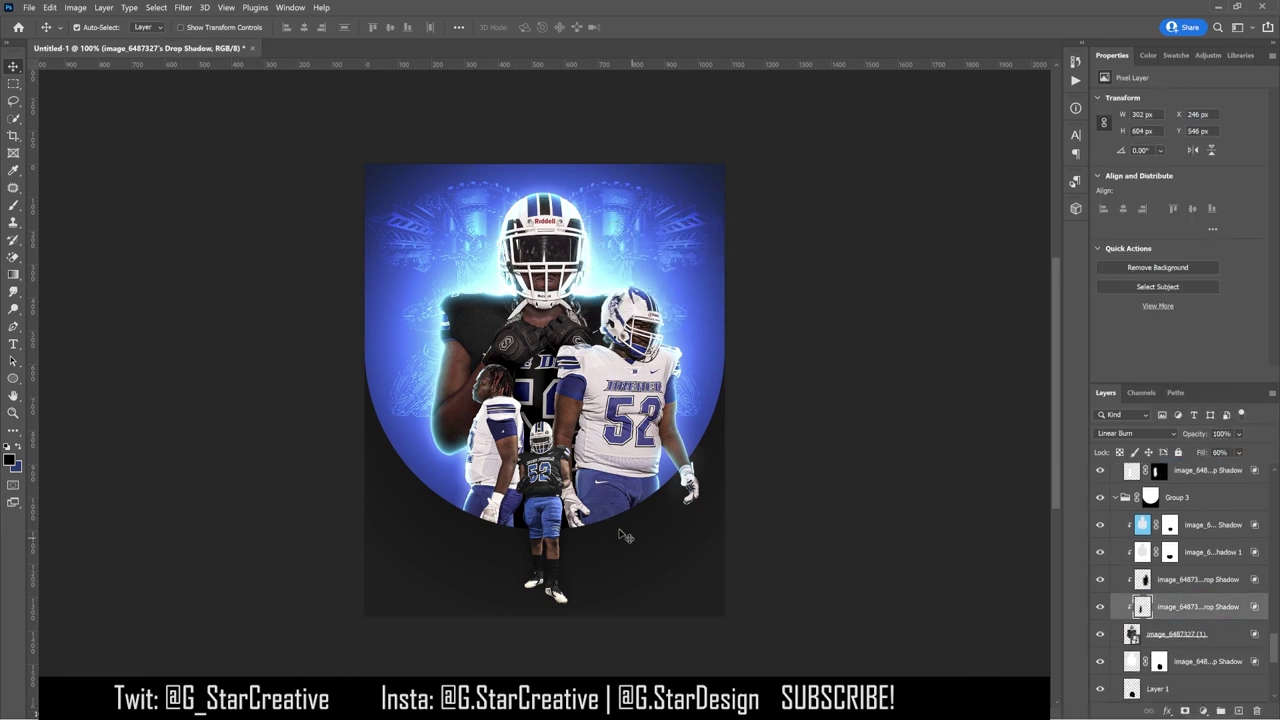
left_click(688, 488)
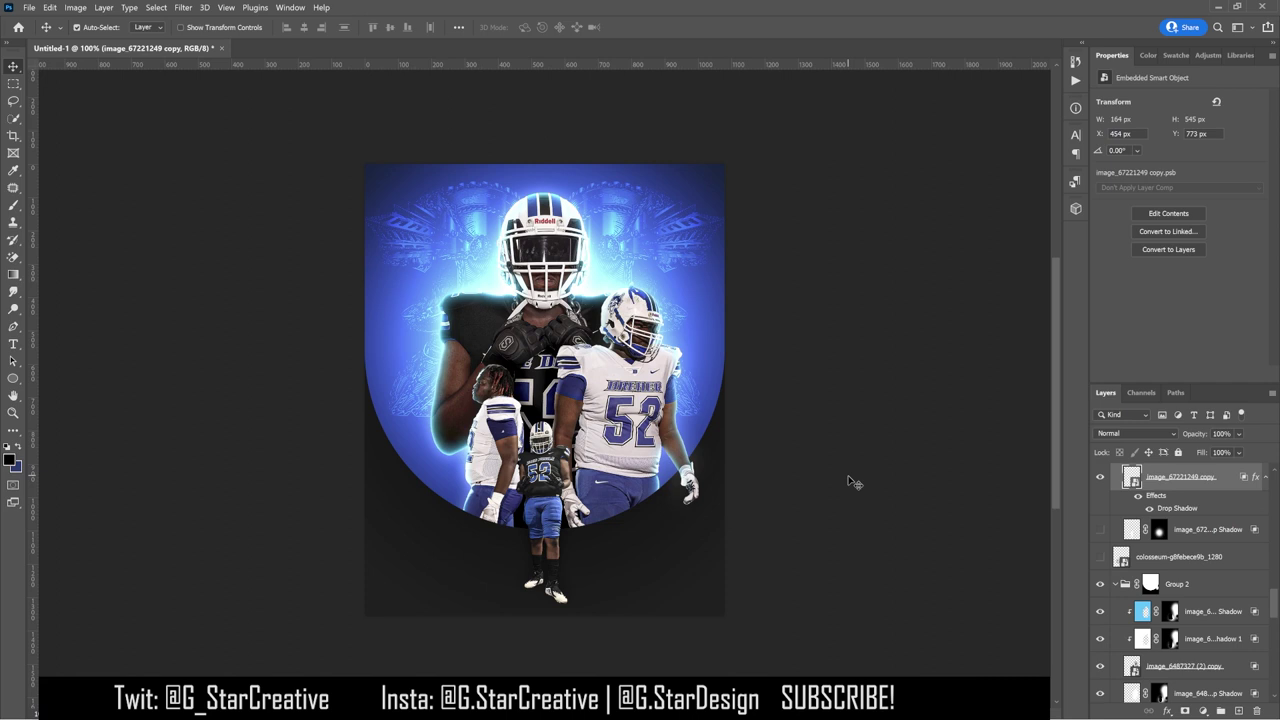
Step: Toggle the extra player photo and knight image layers on and off to compare them
scroll(1192, 511, "up", 5)
left_click(1102, 504)
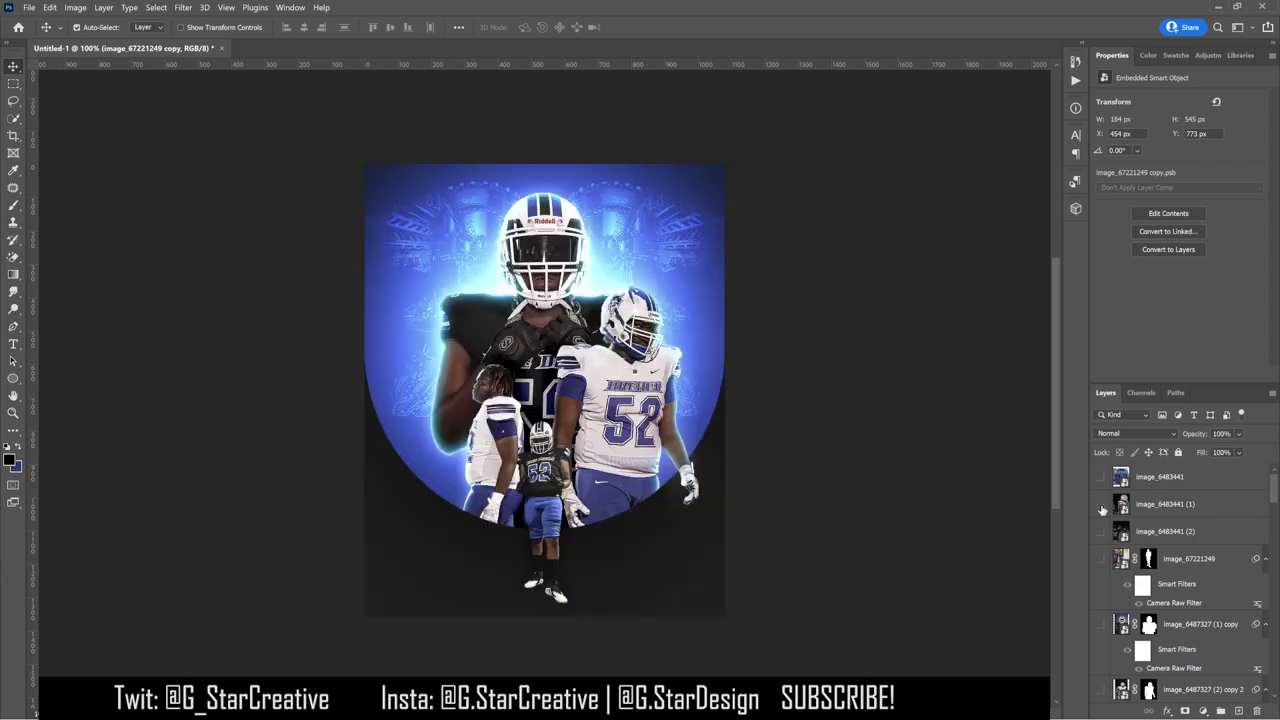
left_click(1102, 504)
scroll(1102, 530, "down", 5)
left_click(1100, 547)
left_click(1100, 547)
left_click(1100, 547)
left_click(1100, 547)
left_click(1100, 547)
left_click(1100, 547)
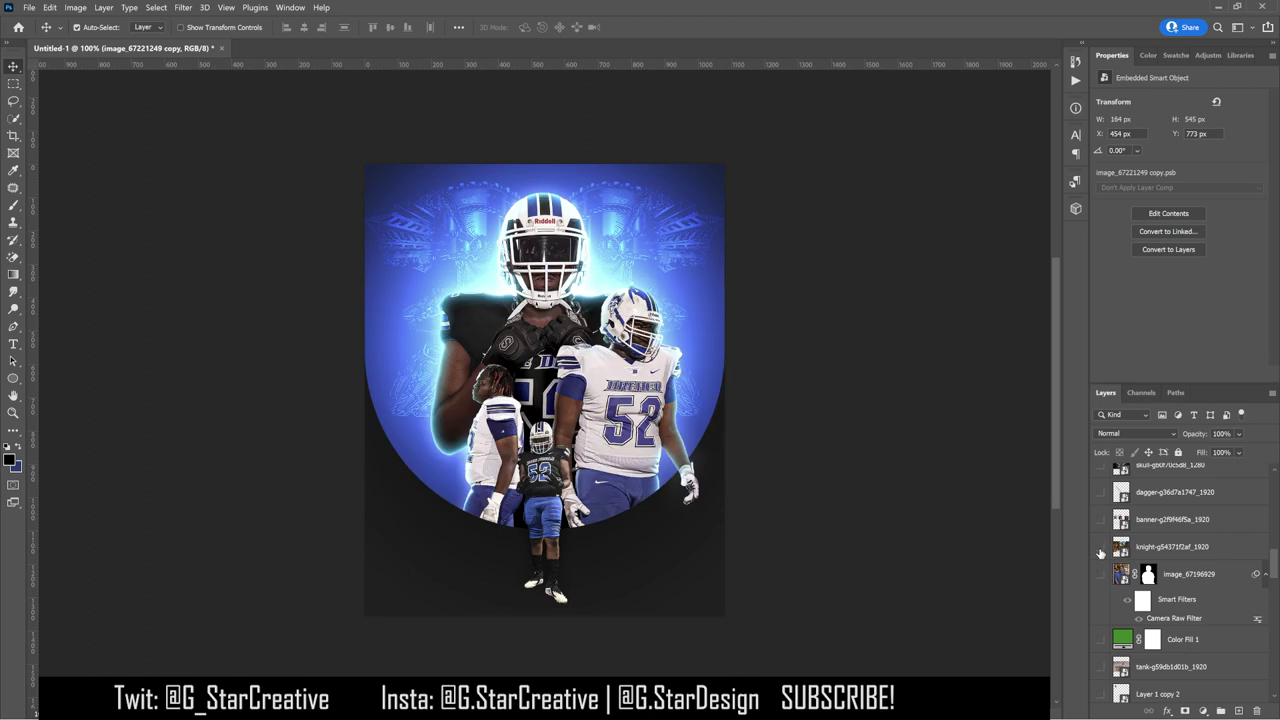
left_click(1100, 547)
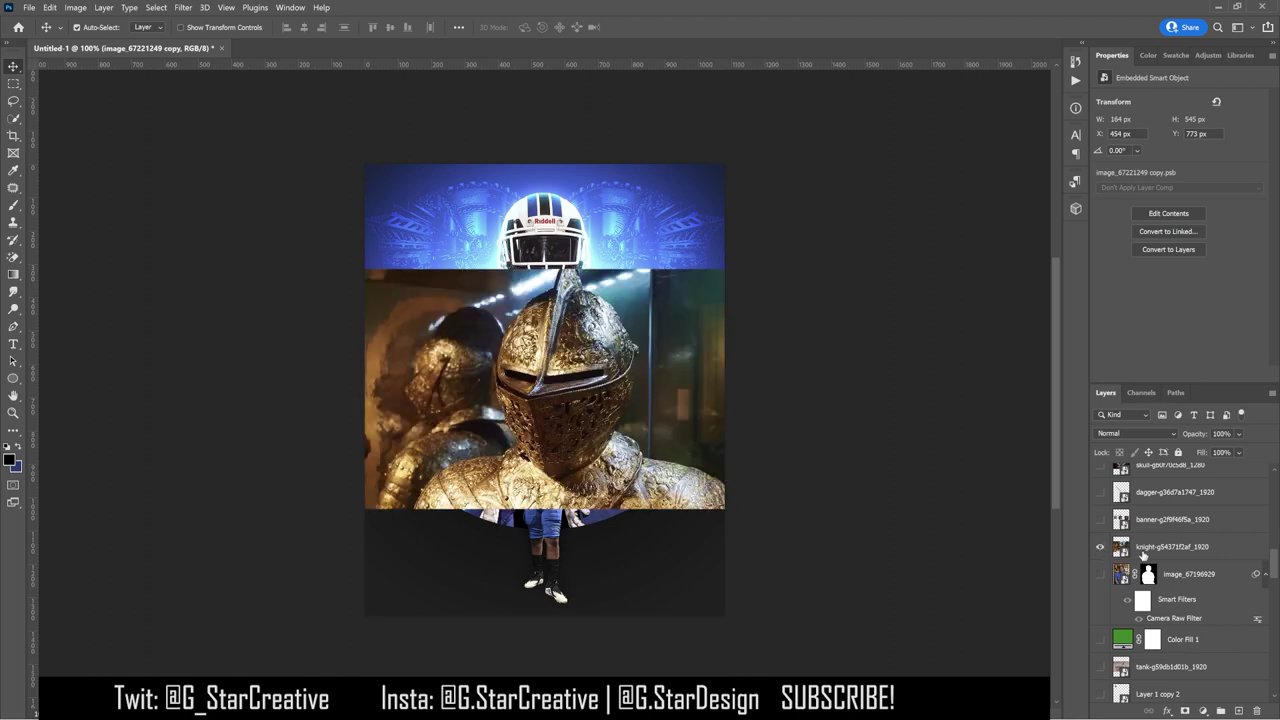
Step: Shrink the knight image, move it down near the small player and tilt it slightly
left_click(1143, 553)
key("ctrl+t")
left_click_drag(722, 266, 592, 350)
left_click_drag(546, 386, 537, 432)
left_click_drag(610, 398, 610, 404)
key("Return")
Step: Hide the knight behind an inverted layer mask and show the banners layer instead
key("b")
left_click(1185, 711)
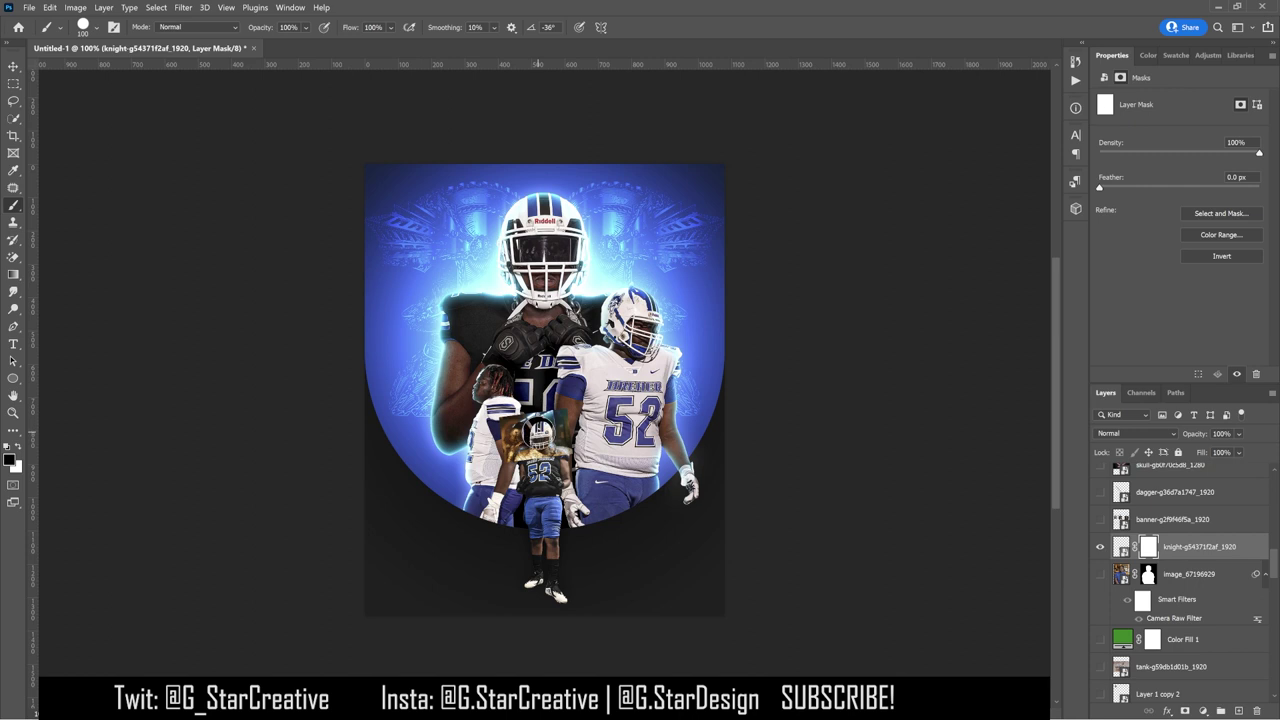
key("ctrl+i")
key("v")
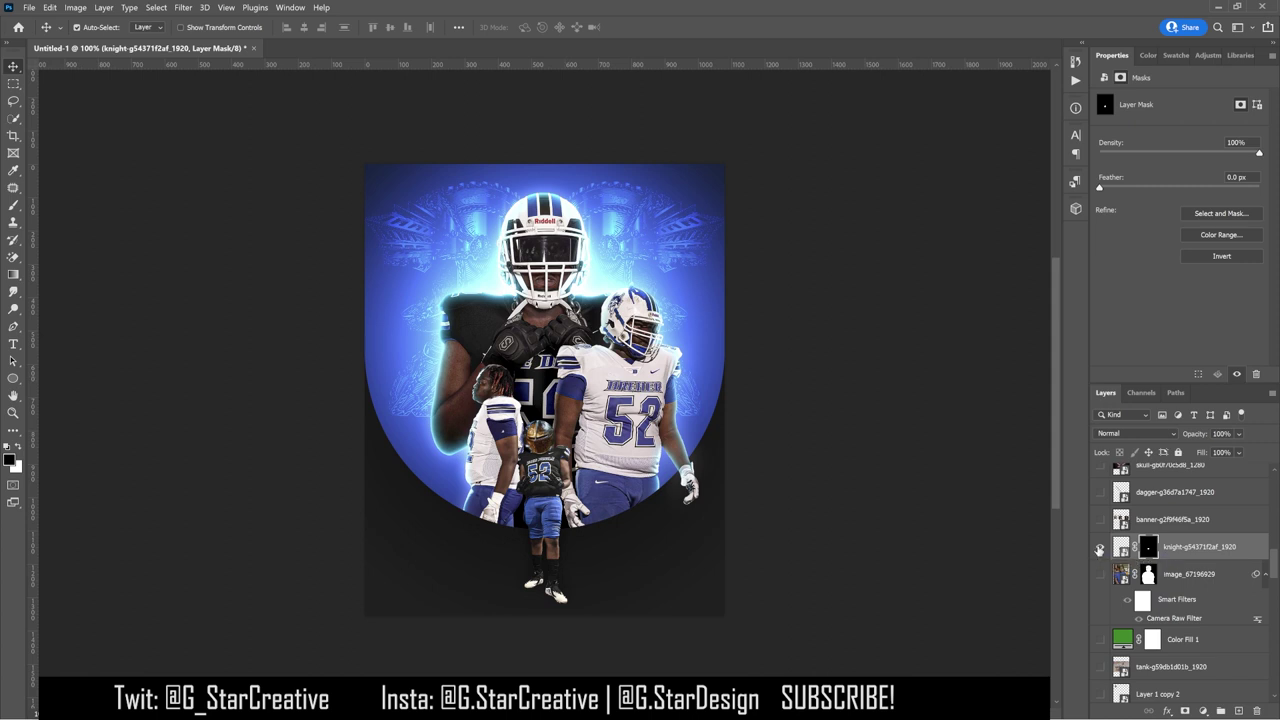
left_click_drag(1099, 549, 1101, 522)
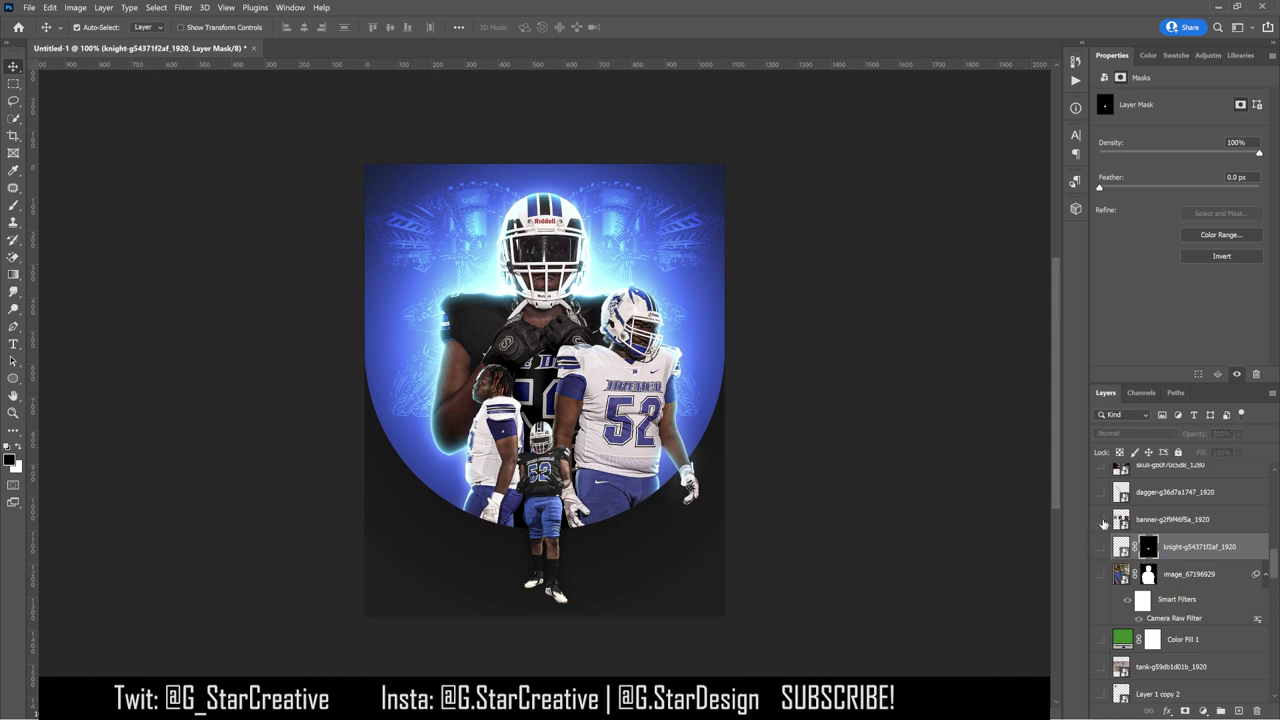
Step: Move the banners higher, then mask them with a 300 px brush, inverting to keep the red banner
left_click(1170, 520)
left_click_drag(640, 392, 562, 316)
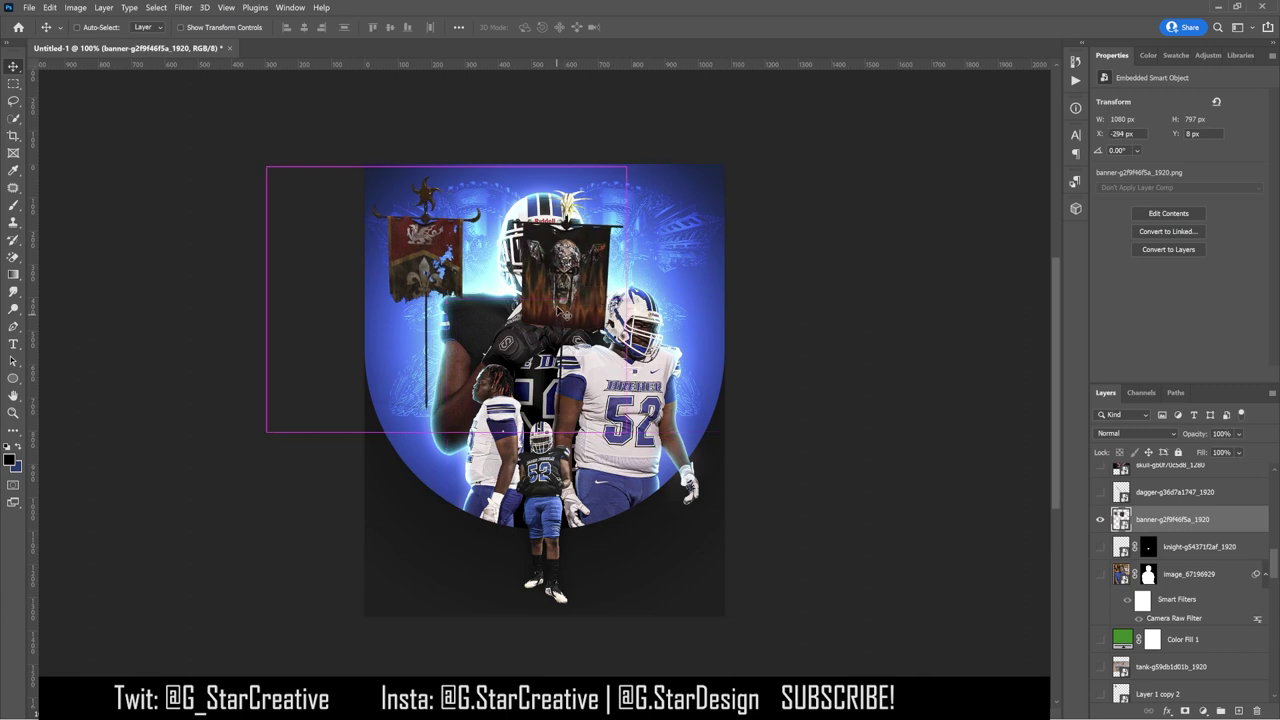
left_click(1186, 710)
key("b")
key("bracketright")
key("bracketright")
key("bracketright")
key("bracketright")
key("bracketright")
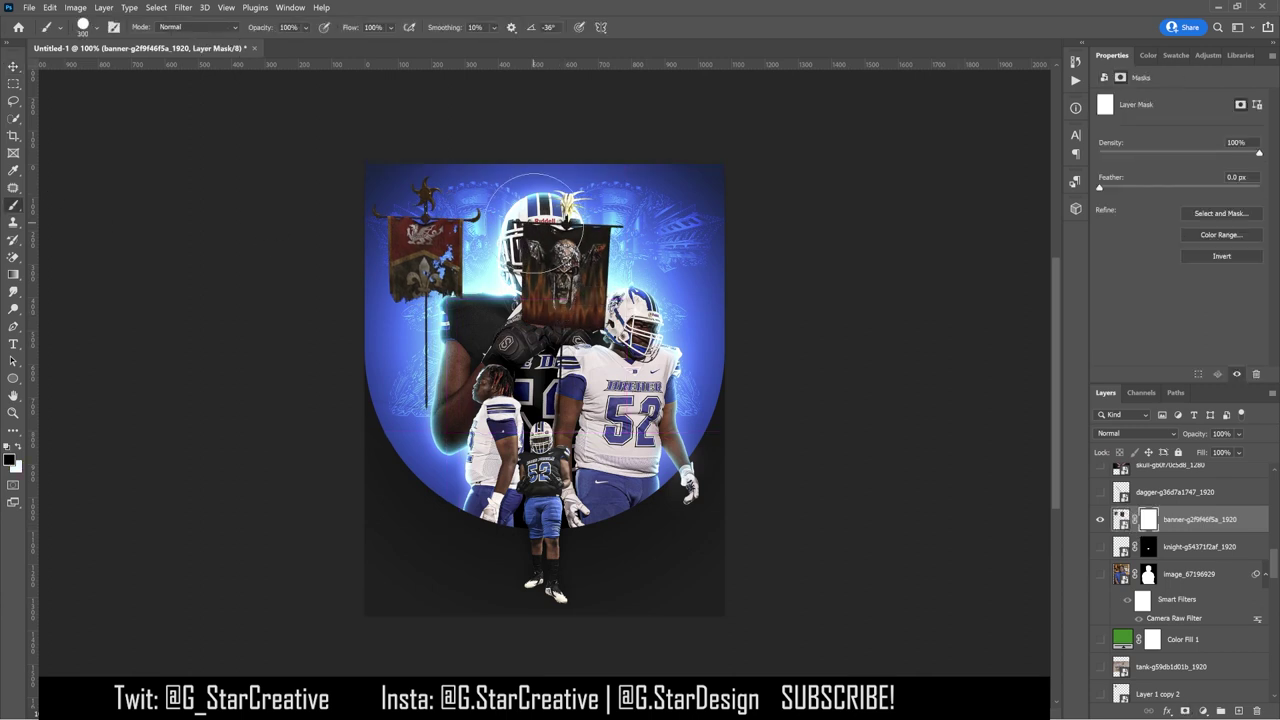
mouse_move(395, 200)
left_mouse_down()
mouse_move(430, 230)
mouse_move(415, 330)
mouse_move(410, 255)
left_mouse_up()
left_click(98, 27)
key("Escape")
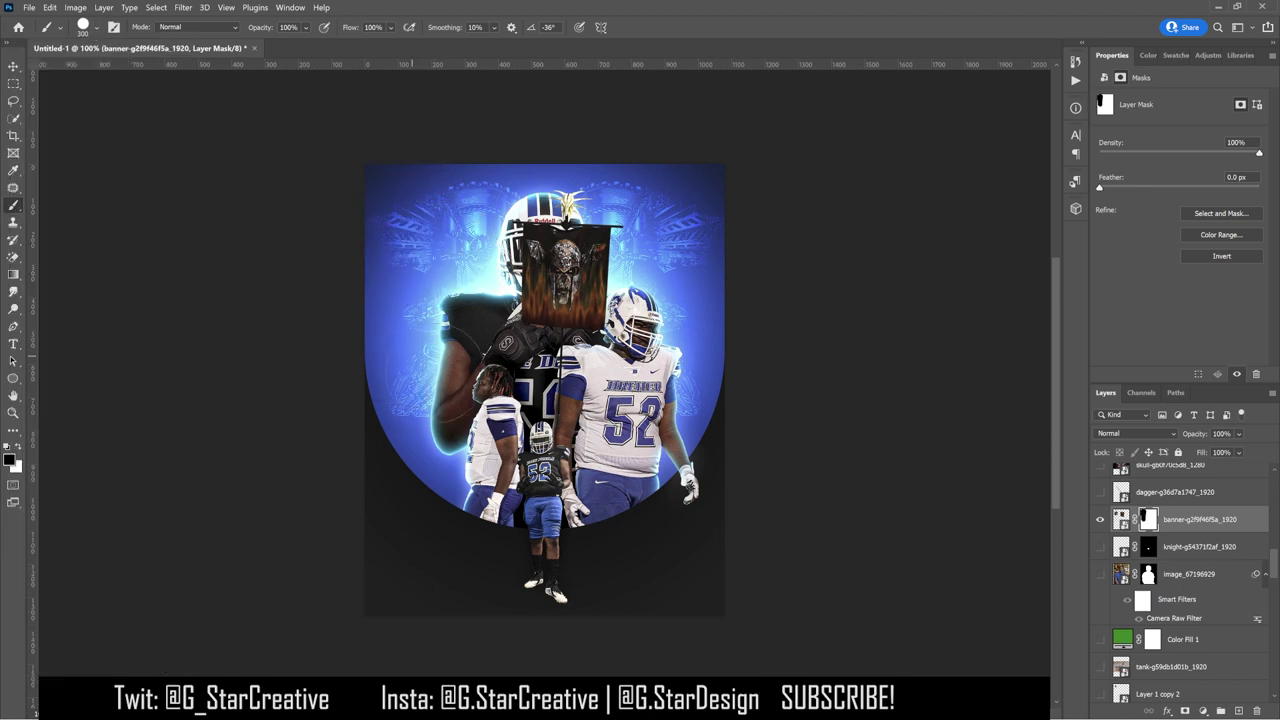
key("ctrl+i")
mouse_move(356, 343)
left_mouse_down()
mouse_move(374, 418)
mouse_move(402, 430)
mouse_move(406, 456)
mouse_move(468, 446)
mouse_move(491, 406)
mouse_move(471, 353)
mouse_move(461, 368)
mouse_move(501, 366)
mouse_move(520, 320)
left_mouse_up()
Step: Convert the banner layer to a smart object and reposition the red banner on the canvas
left_click(13, 68)
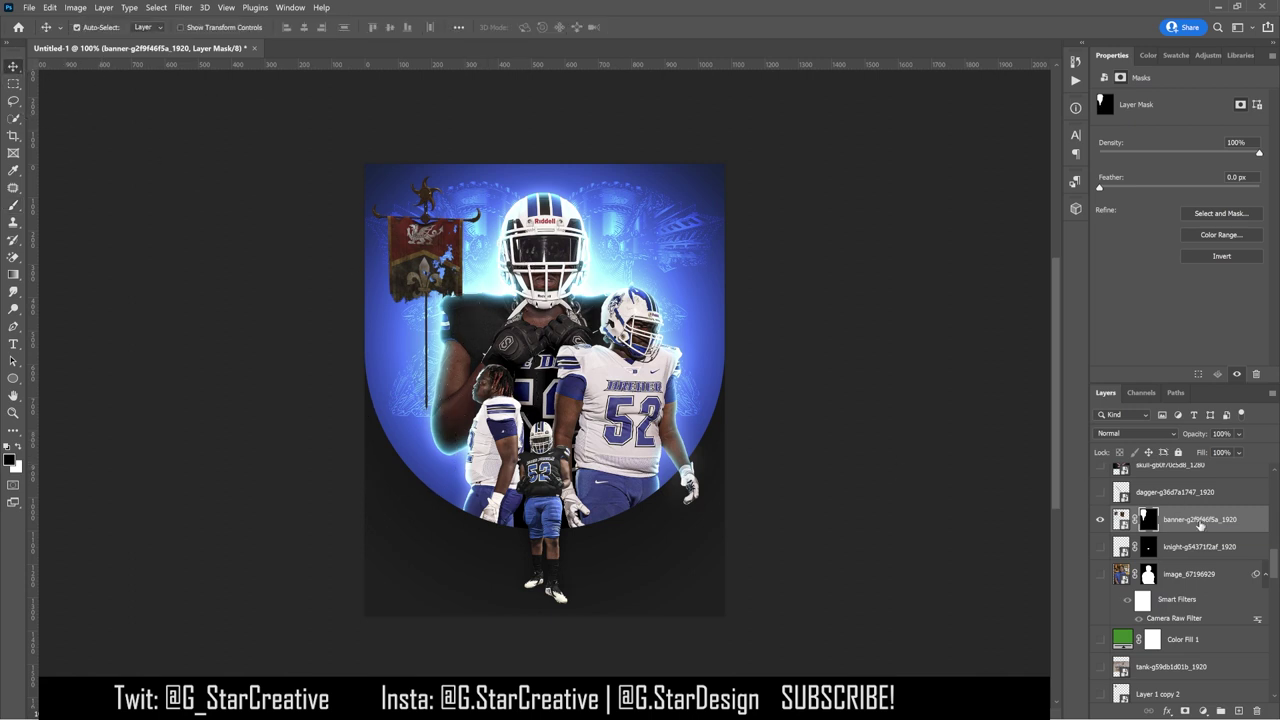
right_click(1200, 526)
left_click(1040, 268)
left_click_drag(628, 304, 626, 332)
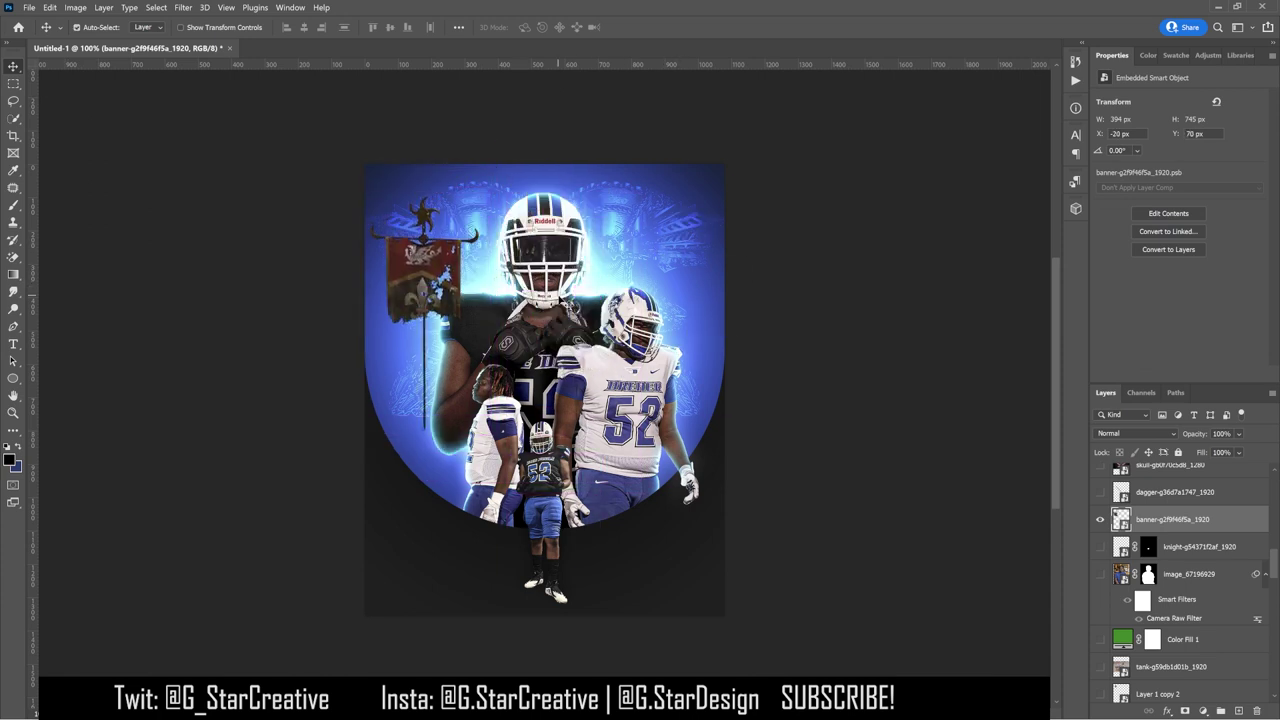
Step: Give the banner a Color Overlay layer style in black (000000)
double_click(1221, 526)
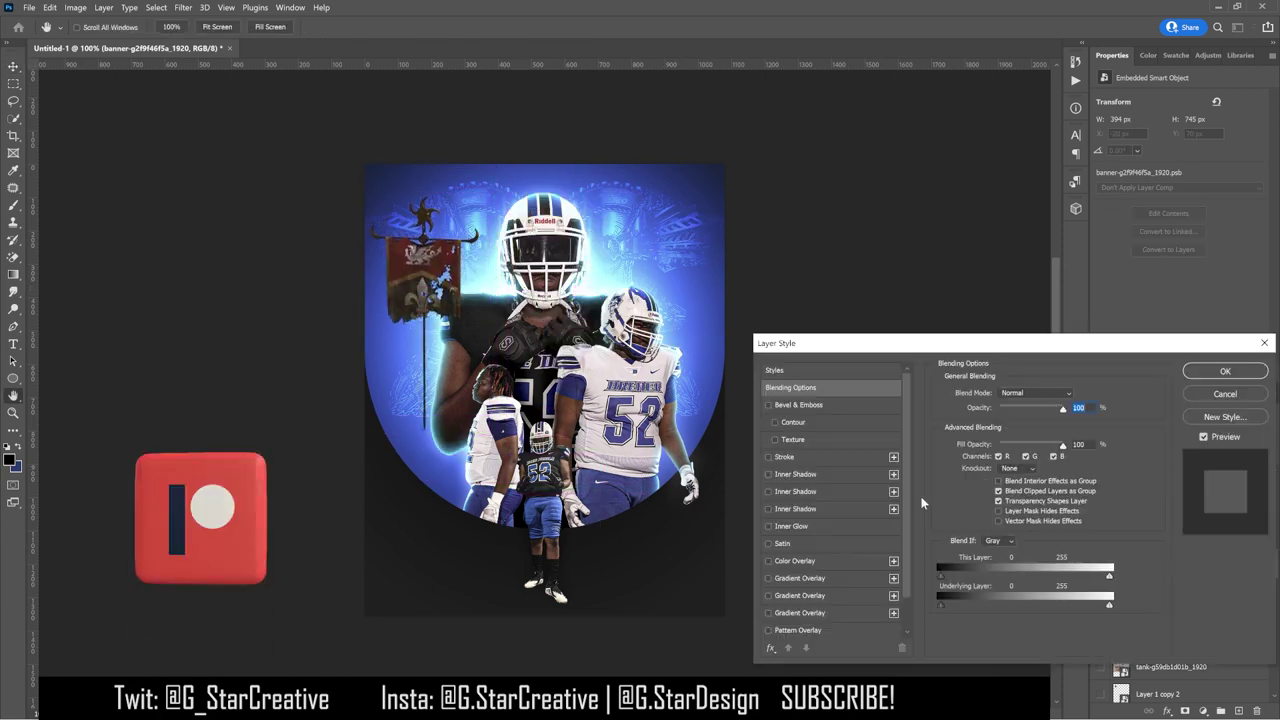
left_click(794, 560)
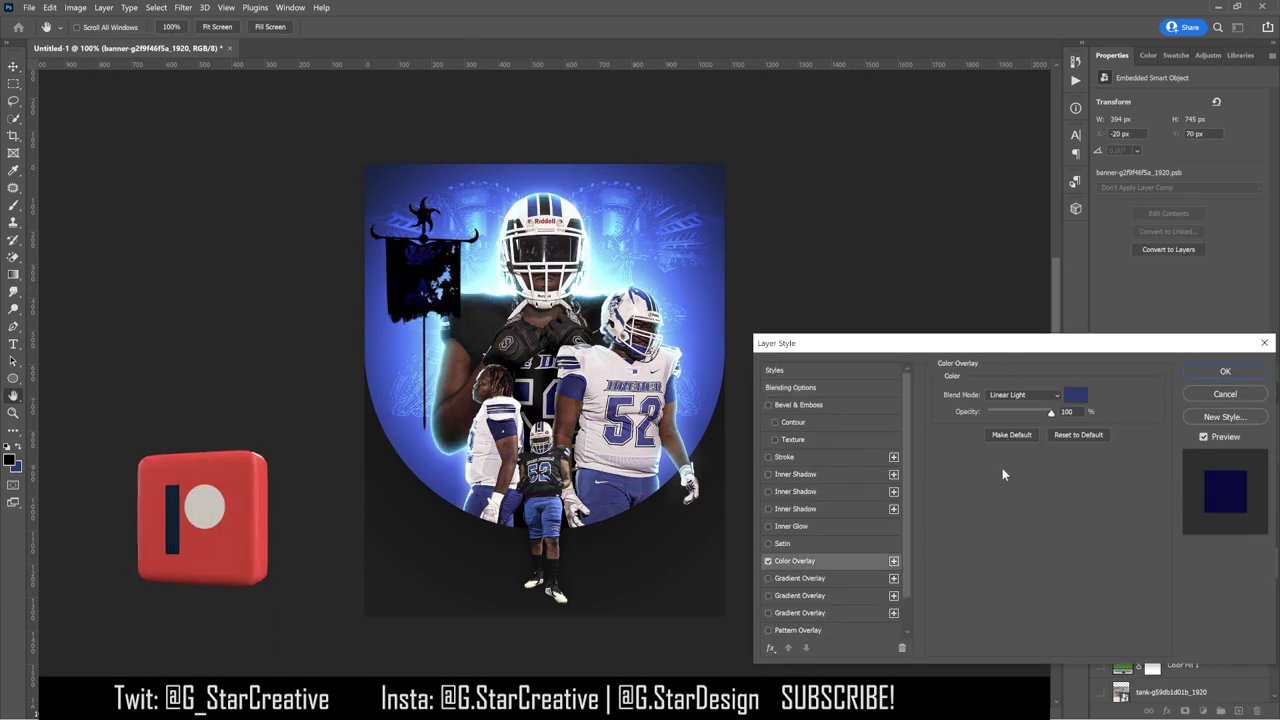
left_click(1075, 395)
type("000000")
key("Return")
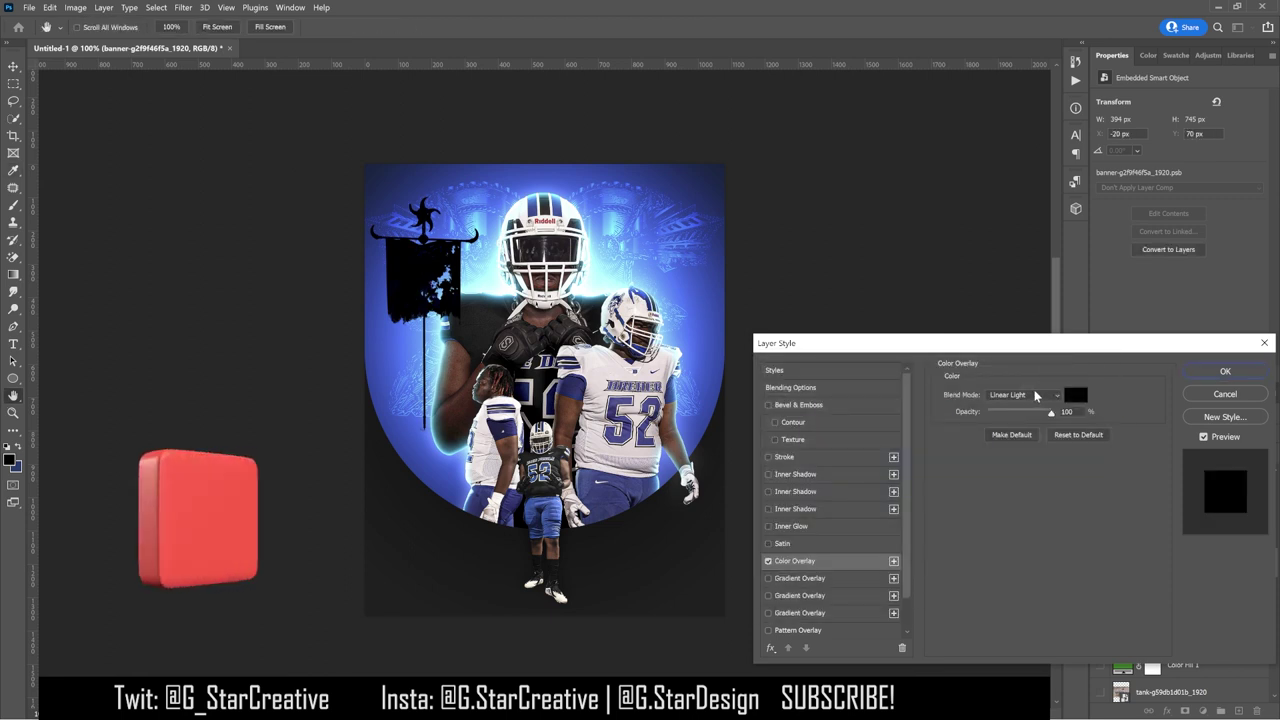
left_click(1215, 372)
Step: Turn the overlay into its own Color Fill layer and add a mask to it
right_click(1255, 519)
left_click(1130, 604)
left_click(1158, 519)
key("b")
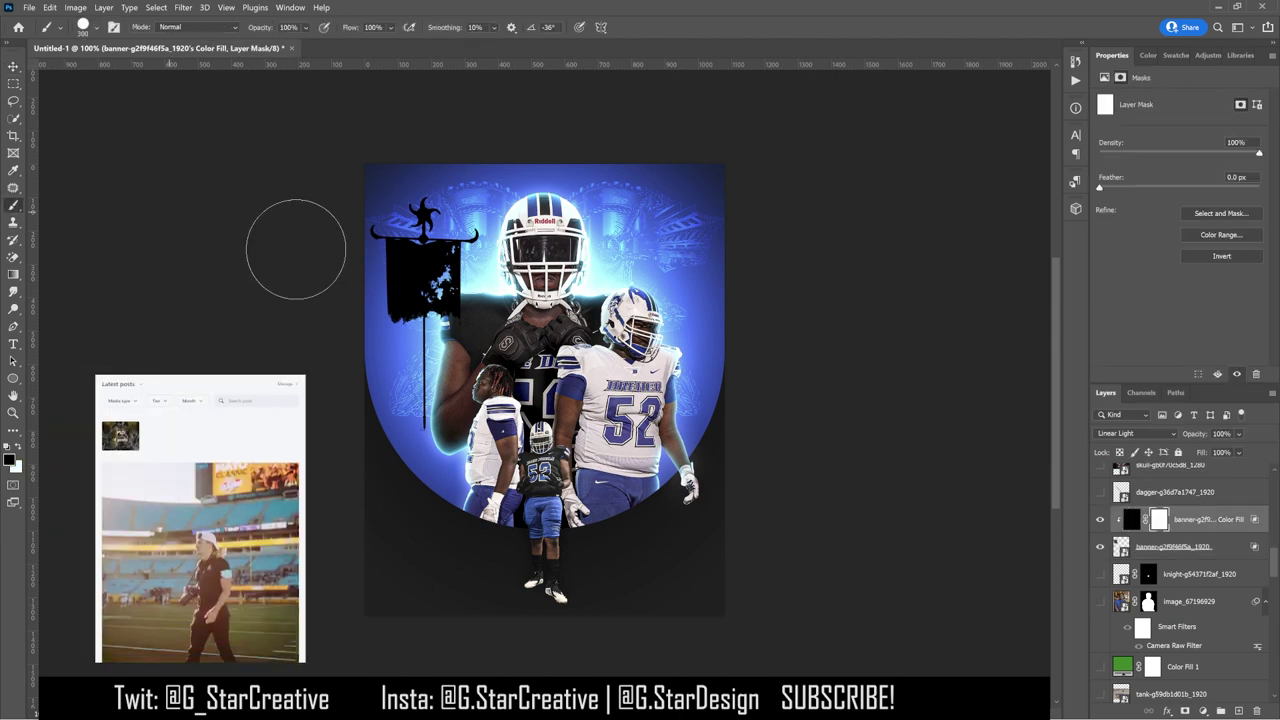
left_click(83, 27)
key("Escape")
Step: Paint the fill mask with a smaller brush to reveal the brown finial, pole fitting and pole
left_click_drag(446, 257, 500, 257)
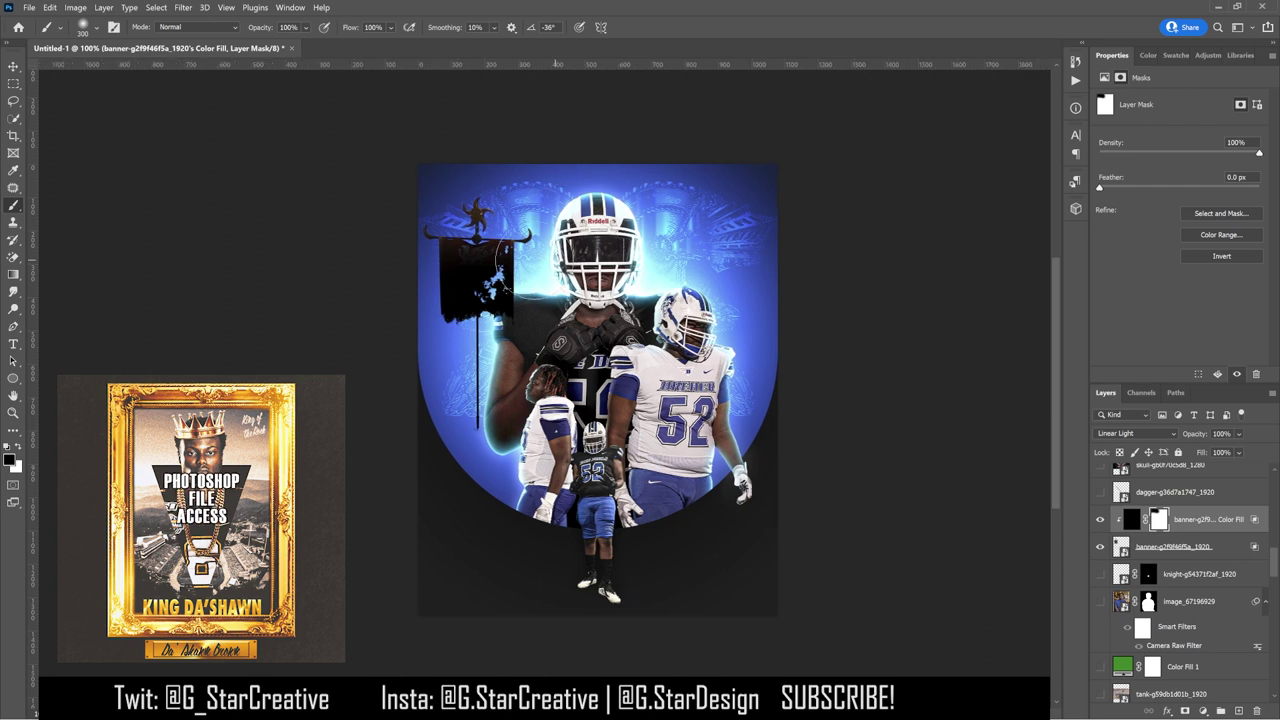
scroll(500, 257, "up", 5)
left_click(83, 27)
key("Escape")
scroll(655, 300, "up", 4)
key("bracketleft")
key("bracketleft")
key("bracketleft")
key("bracketleft")
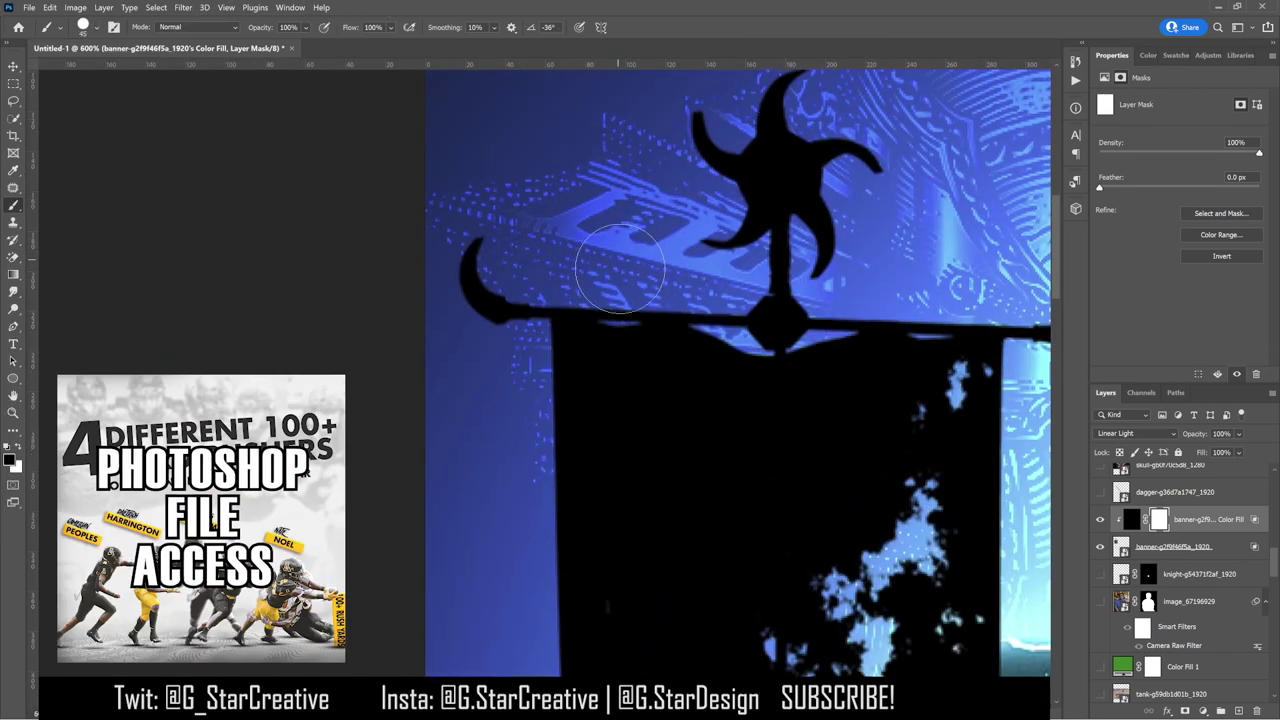
left_click_drag(614, 290, 650, 300)
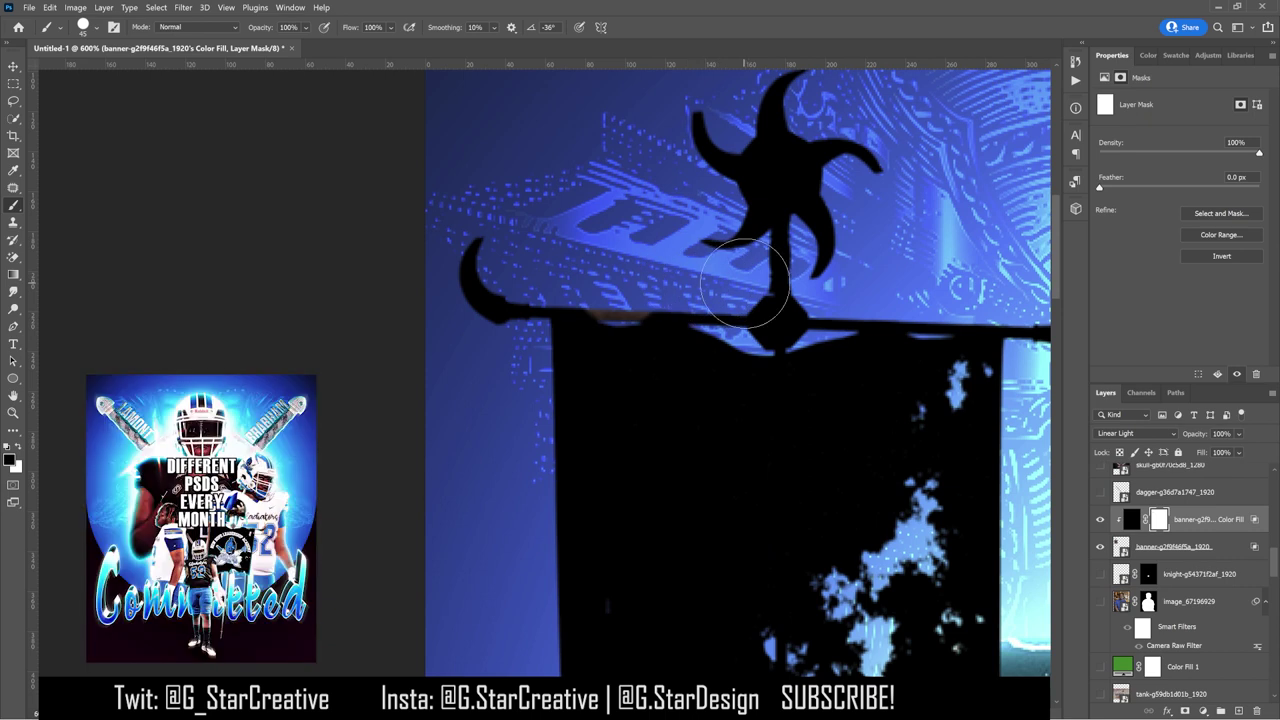
mouse_move(480, 300)
left_mouse_down()
mouse_move(480, 311)
mouse_move(490, 242)
mouse_move(483, 259)
mouse_move(685, 192)
mouse_move(748, 276)
mouse_move(650, 325)
mouse_move(727, 329)
left_mouse_up()
scroll(491, 229, "up", 2)
scroll(542, 233, "right", 3)
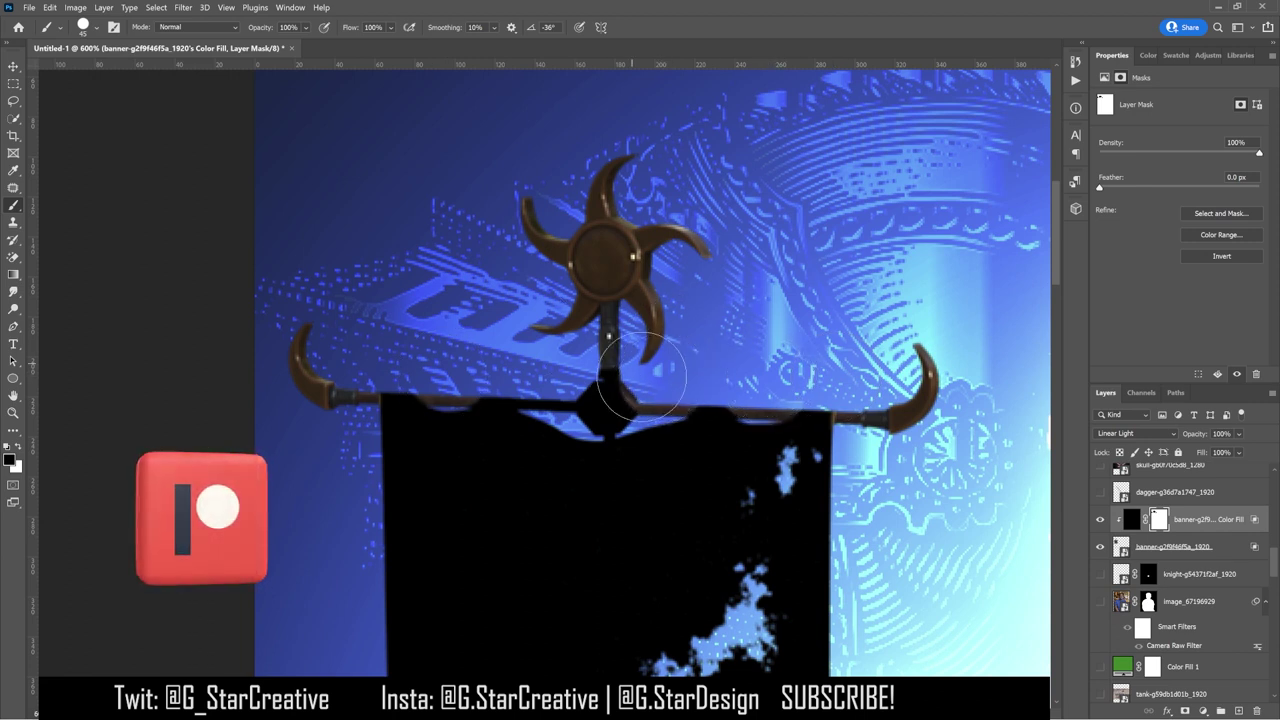
left_click_drag(630, 385, 603, 398)
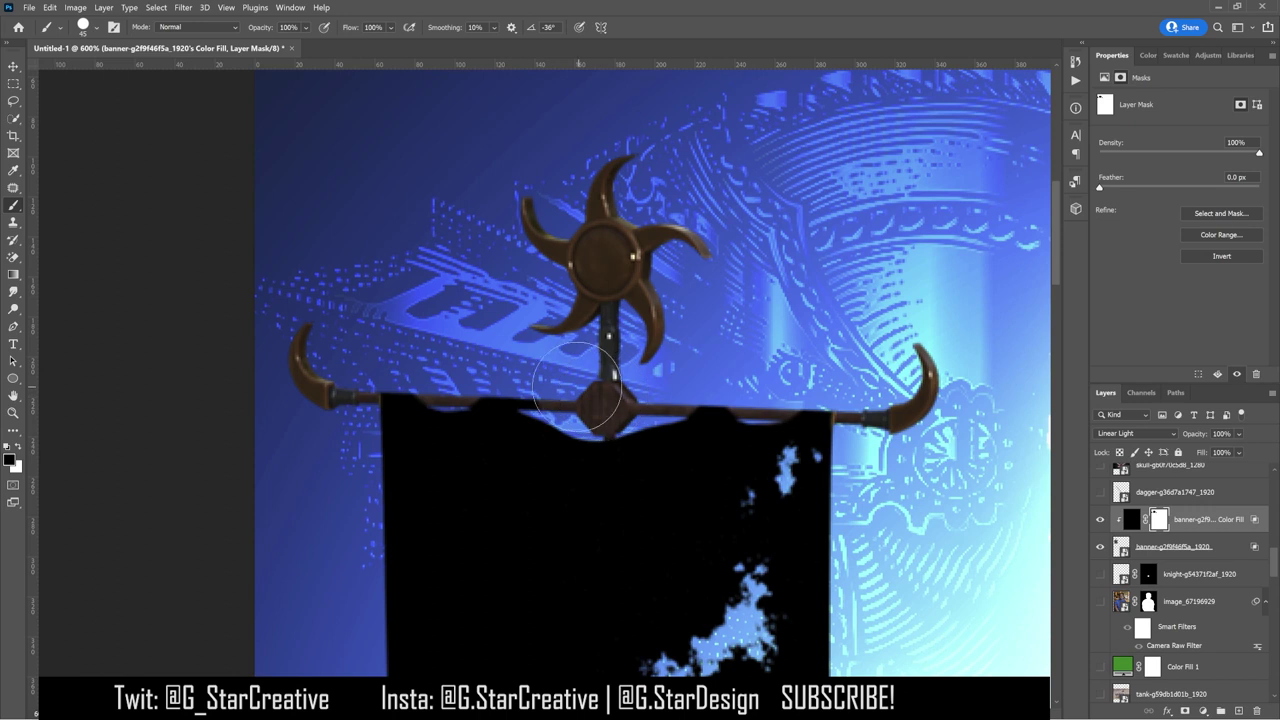
key("ctrl+0")
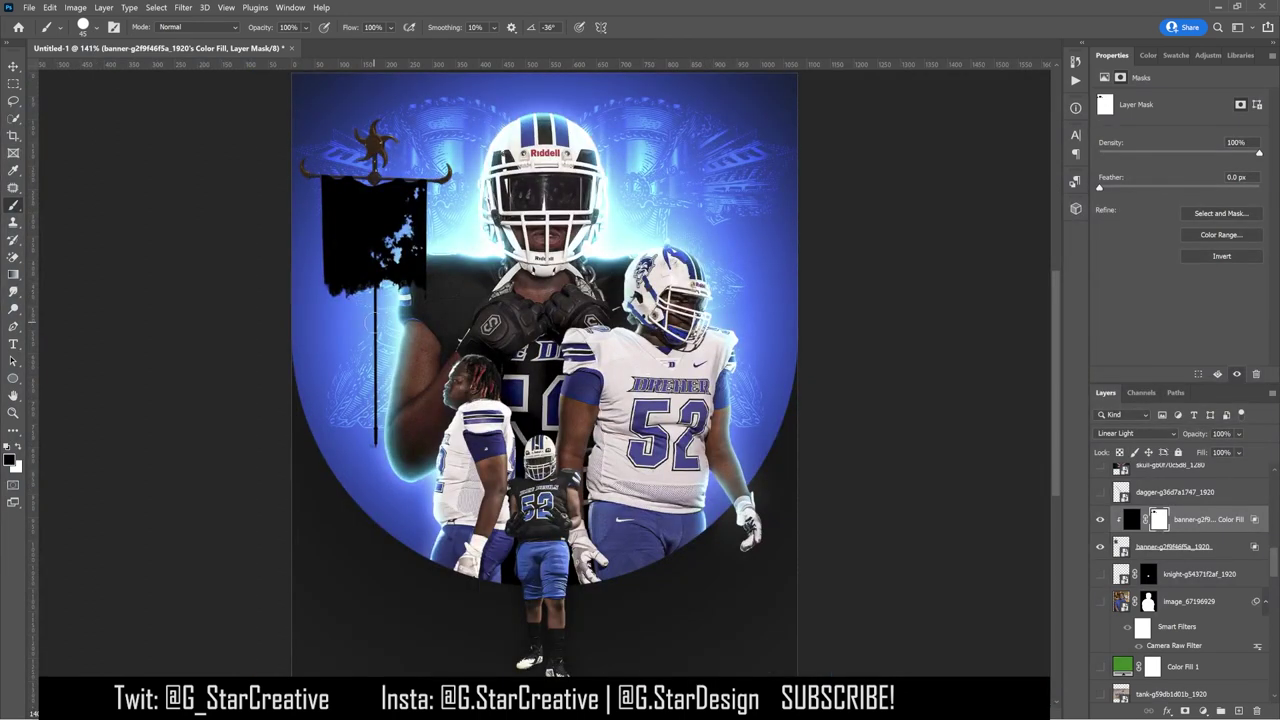
left_click_drag(375, 310, 373, 447)
Step: Move the logo layer above the banner layers and place the logo onto the black banner
left_click(1156, 550)
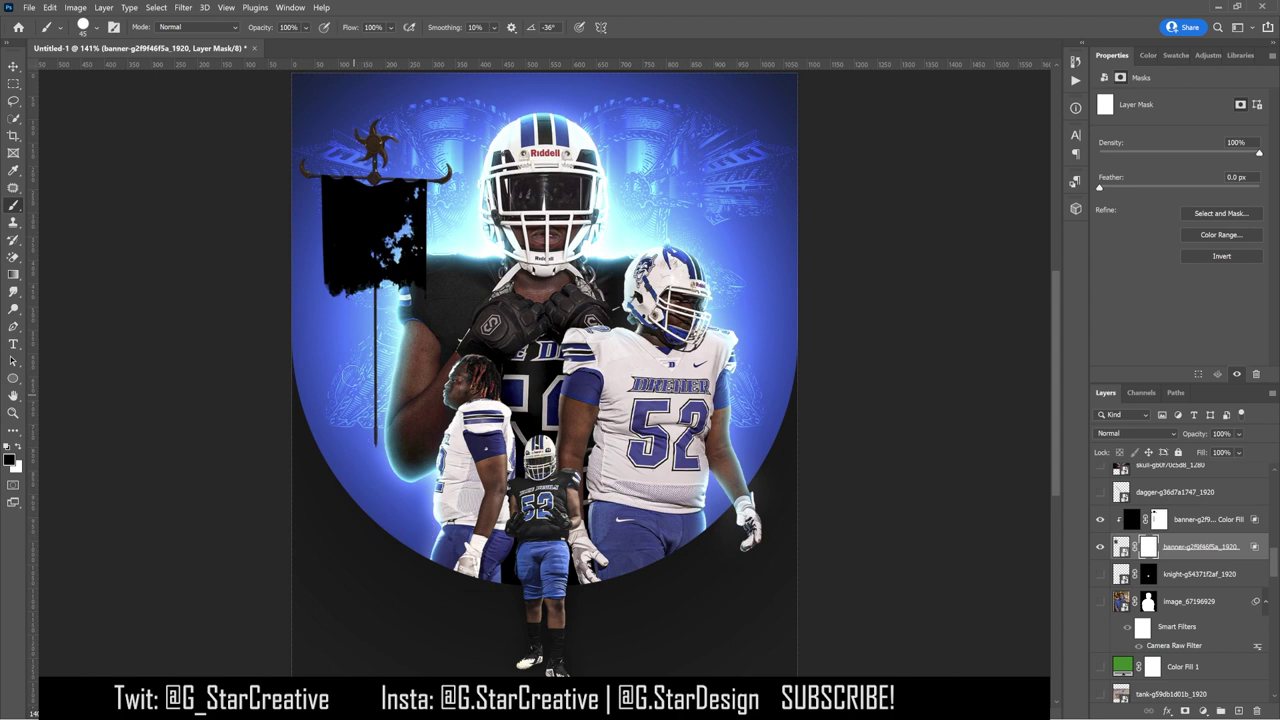
left_click(13, 65)
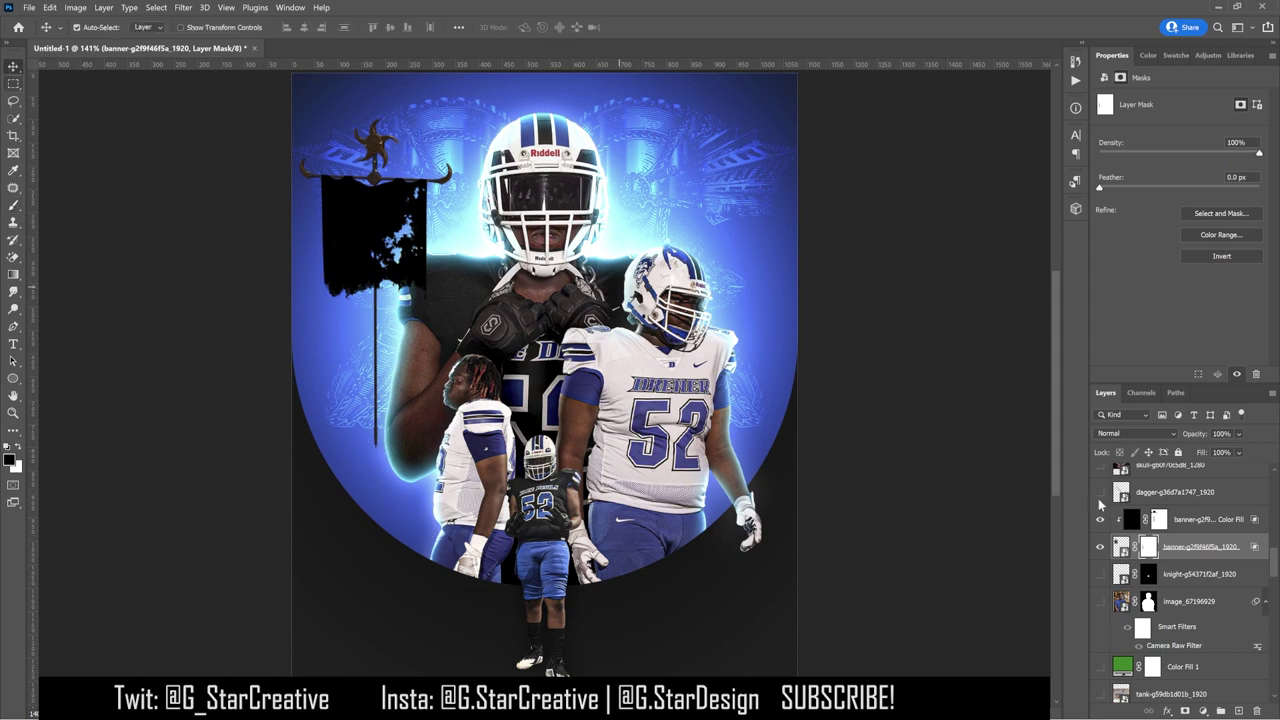
scroll(1180, 546, "down", 5)
scroll(1180, 546, "down", 5)
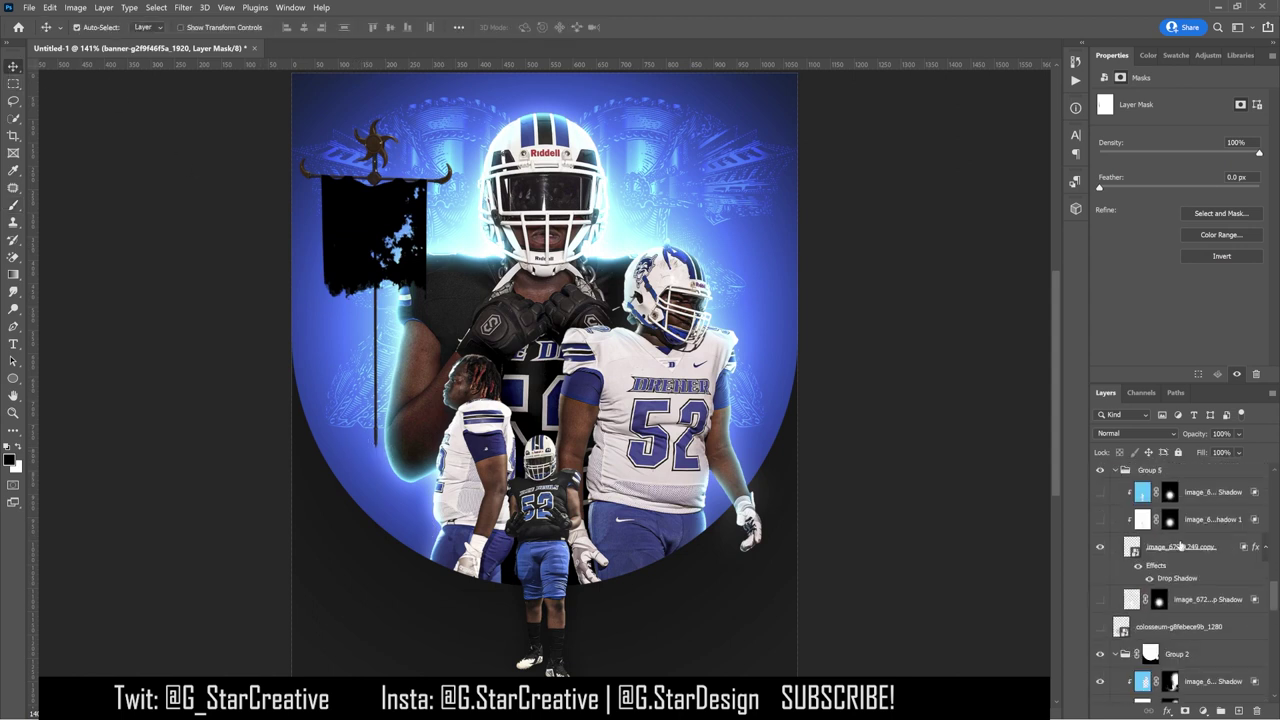
scroll(1145, 622, "up", 3)
left_click_drag(1180, 600, 1186, 496)
left_click_drag(490, 200, 505, 290)
Step: Scale the logo to fit the banner, group both, convert the group to a smart object, and reposition it
key("ctrl+t")
left_click_drag(428, 178, 428, 186)
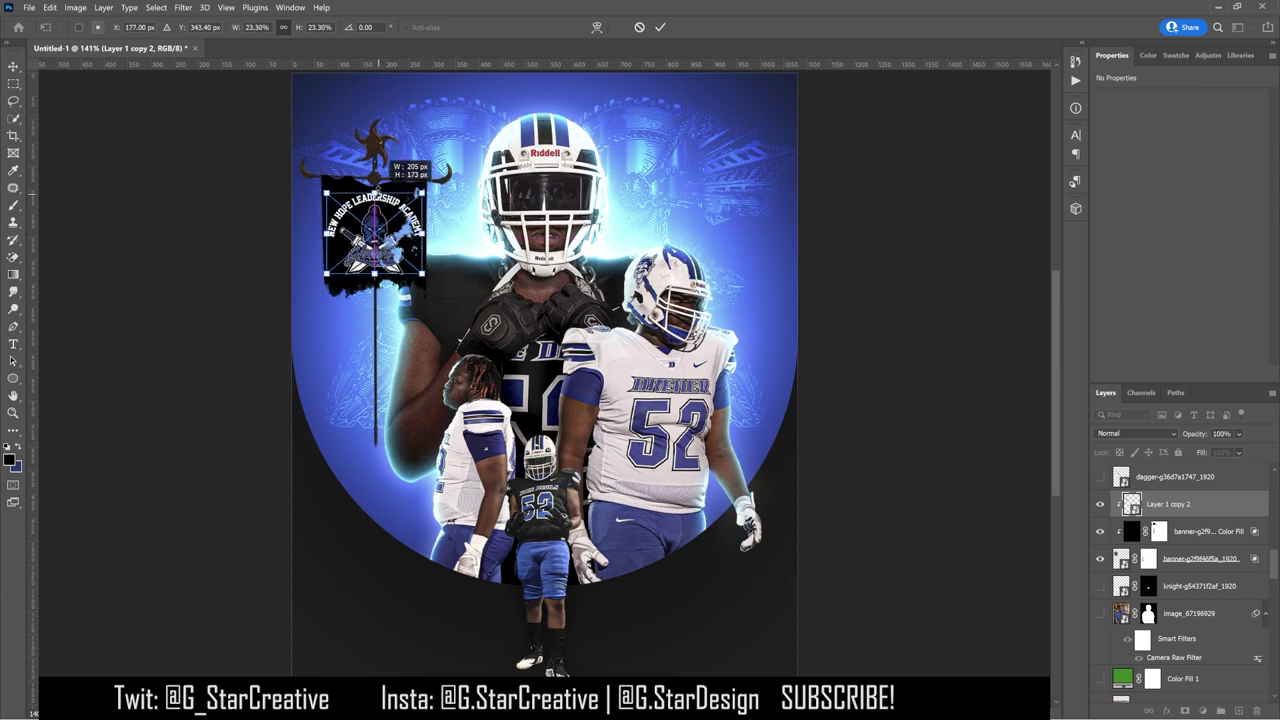
key("Return")
left_click(1170, 541)
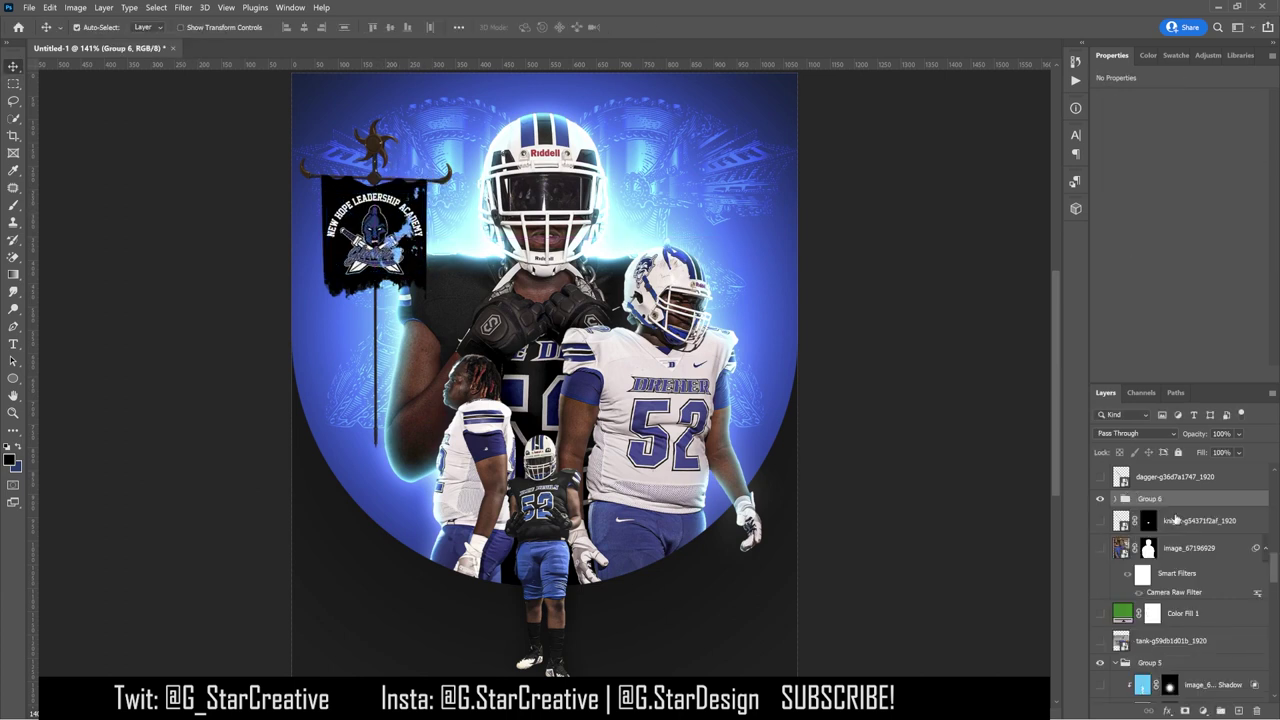
right_click(1184, 497)
left_click(1127, 357)
left_click_drag(443, 180, 640, 406)
Step: Duplicate the logo banner, raise the copy, then skew and shrink it into a tilted shape
right_click(1150, 508)
left_click(1150, 509)
key("ctrl+bracketright")
key("ctrl+bracketright")
key("ctrl+bracketright")
key("ctrl+bracketright")
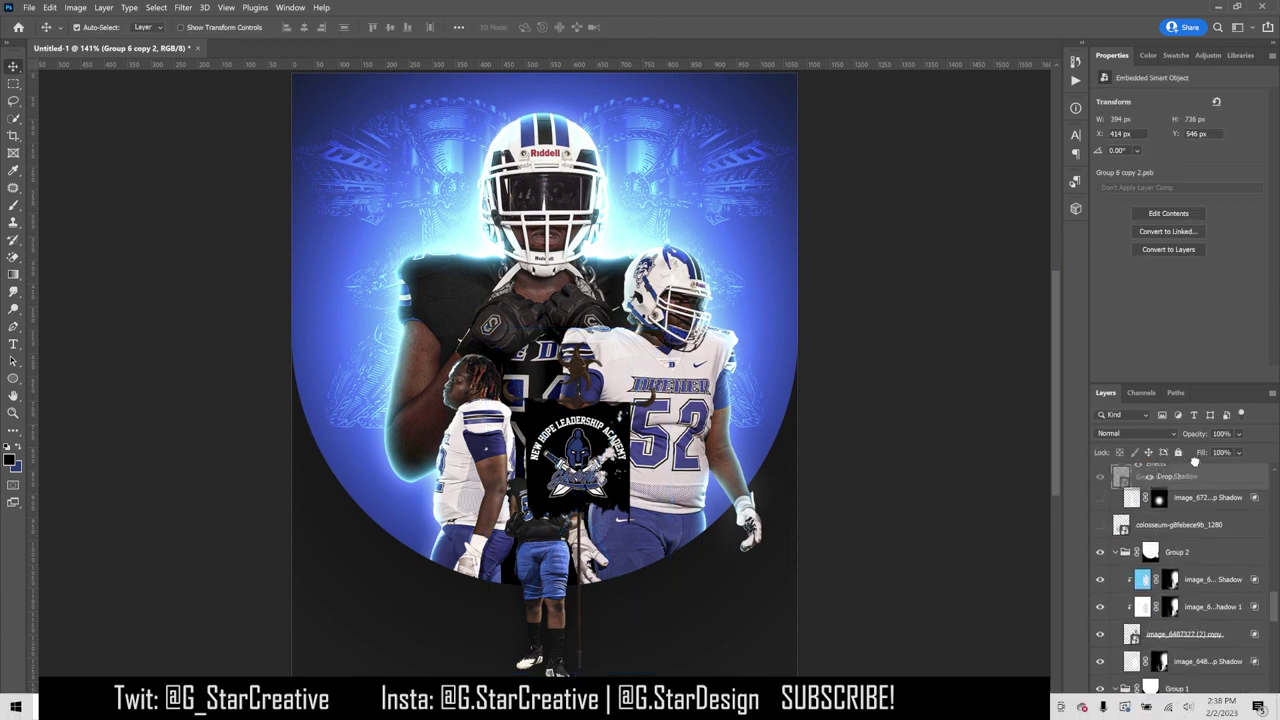
key("ctrl+t")
left_click_drag(640, 540, 616, 478)
left_click_drag(710, 336, 692, 344)
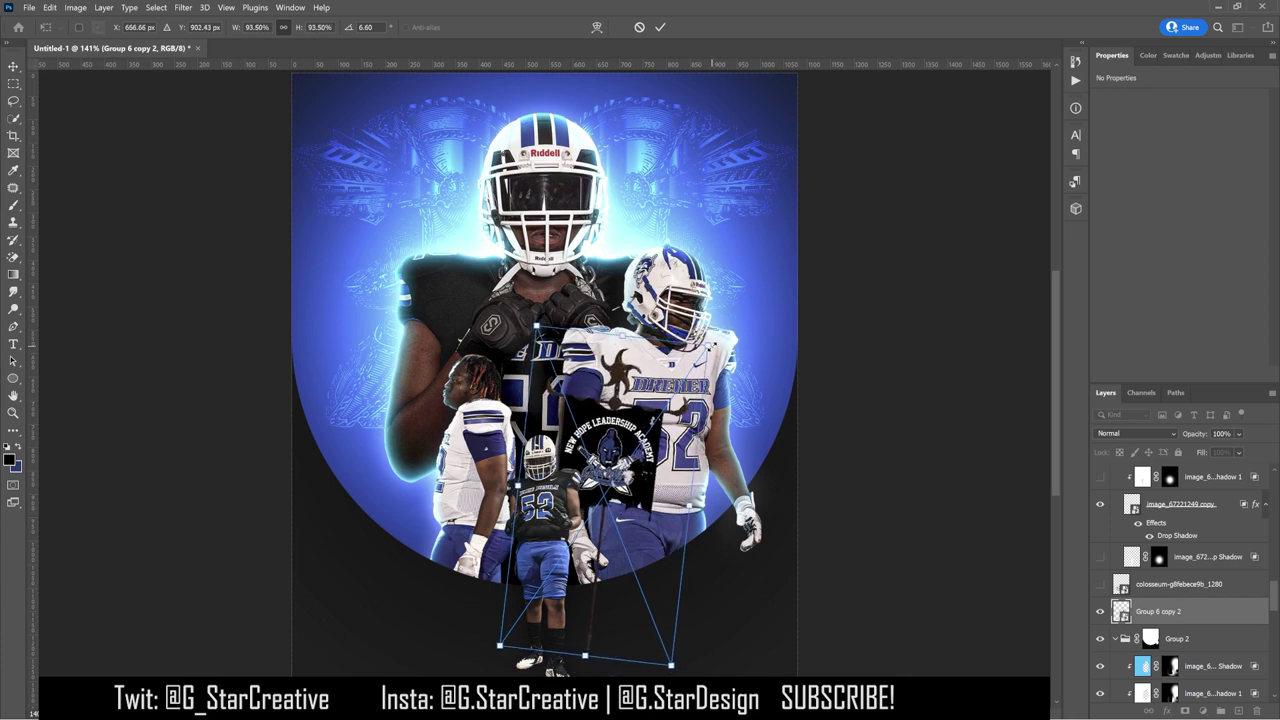
key("Return")
key("ctrl+1")
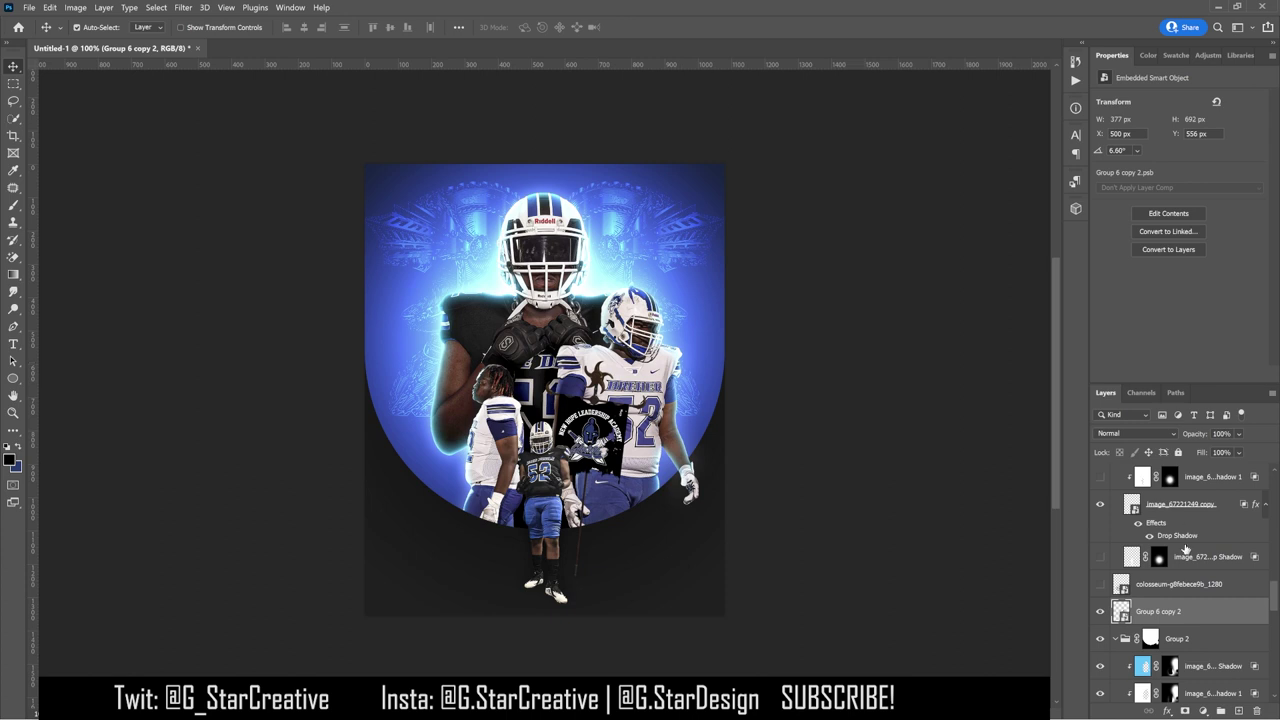
Step: Show the gladiator-helmet layer and move it higher in the layer stack
scroll(1186, 549, "up", 5)
left_click(1100, 569)
left_click(1100, 569)
left_click(1100, 541)
left_click(1100, 541)
scroll(1186, 549, "up", 3)
left_click(1100, 656)
left_click_drag(1170, 656, 1165, 562)
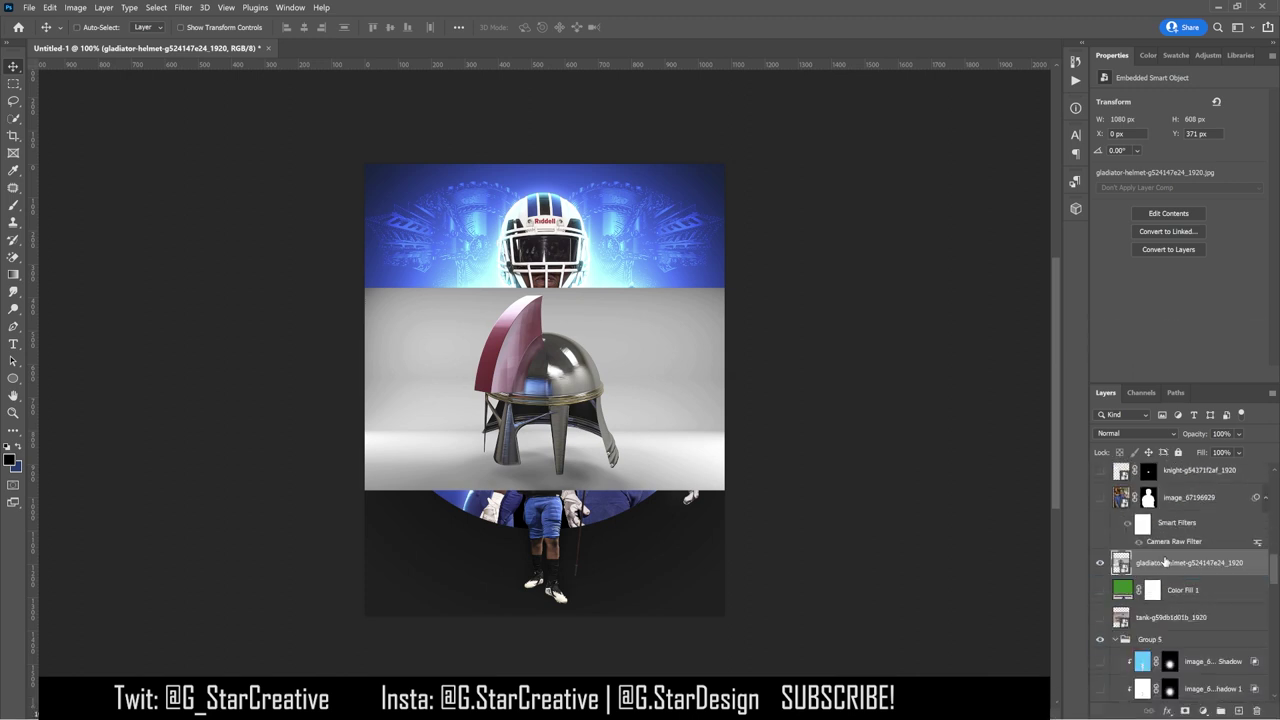
Step: Duplicate the helmet layer, remove its grey background, and show the green backdrop behind it
right_click(1165, 562)
left_click(1147, 374)
left_click(1160, 267)
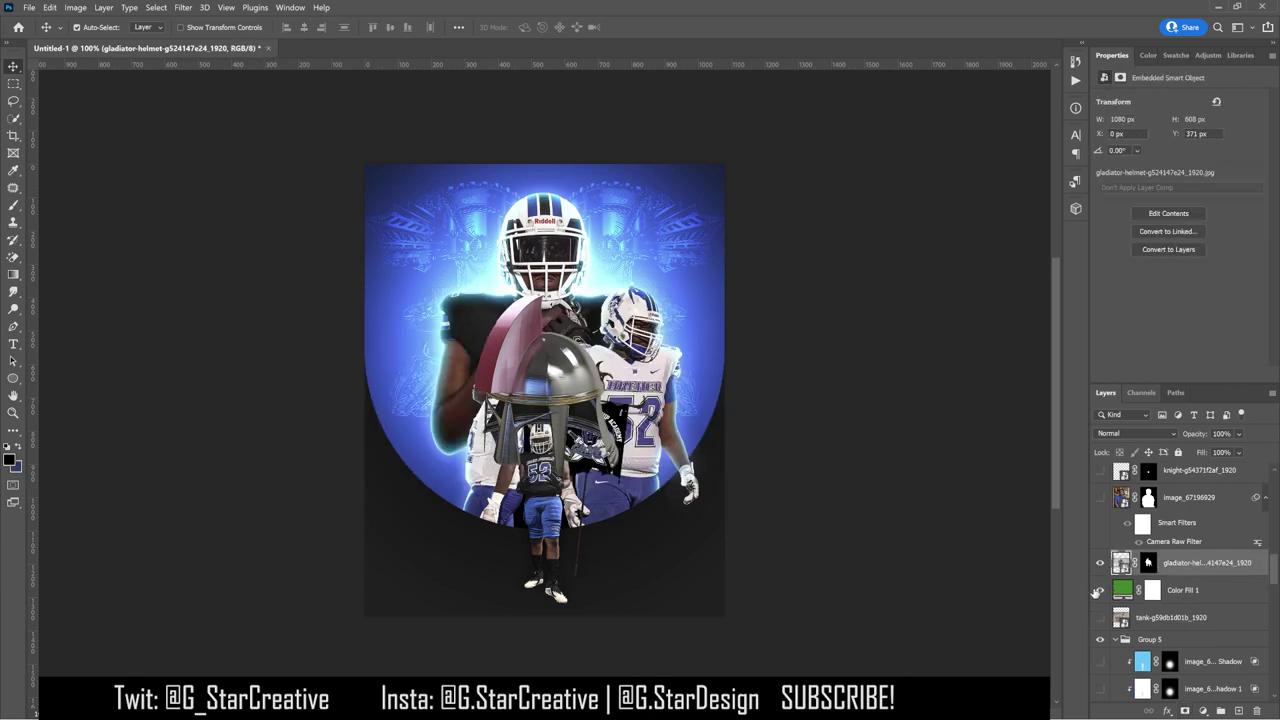
left_click(1100, 590)
key("ctrl+plus")
key("ctrl+plus")
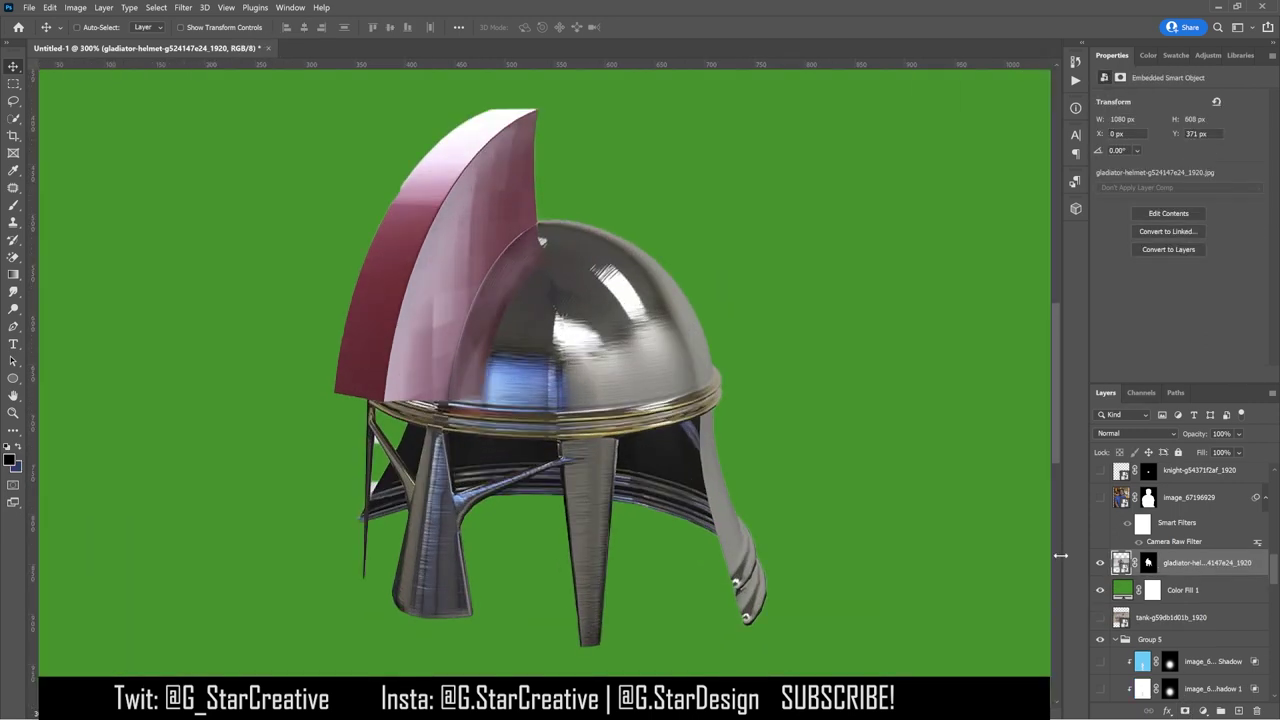
key("ctrl+plus")
Step: Paint black on the helmet's mask to erase the light fringe beside its leg
left_click(13, 204)
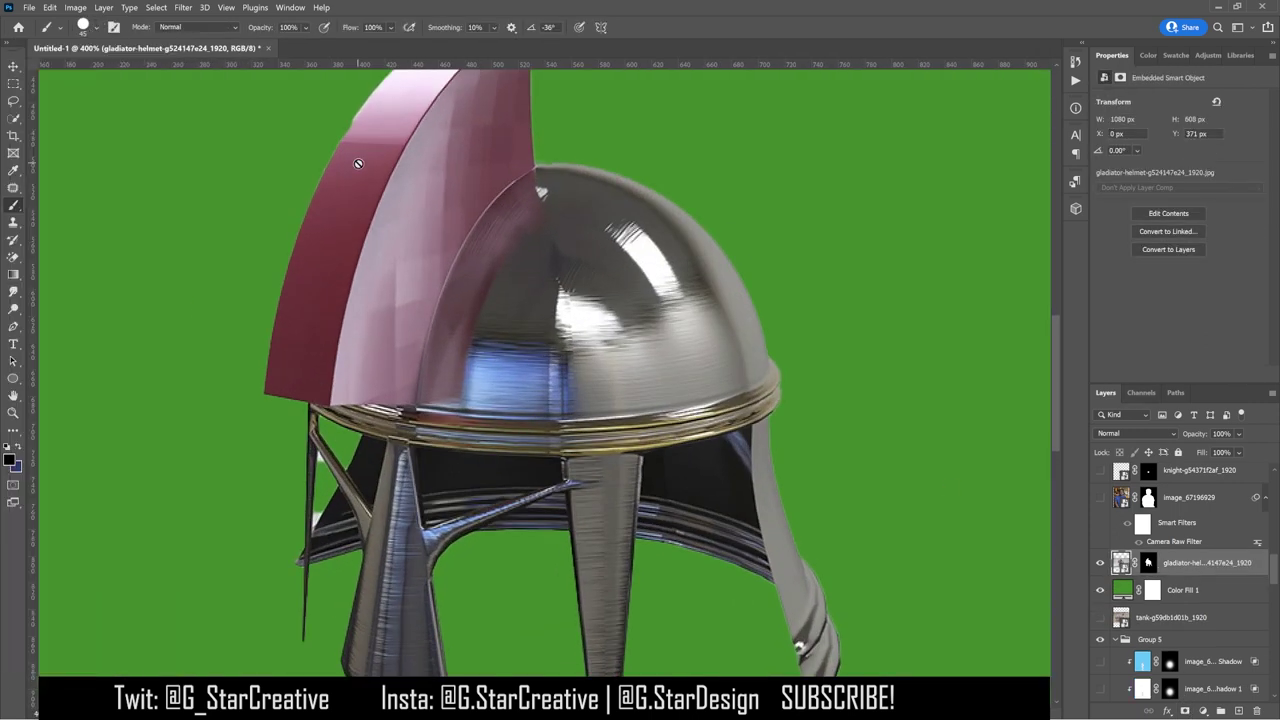
left_click(1148, 562)
scroll(432, 370, "up", 3)
key("bracketright")
key("bracketright")
key("bracketright")
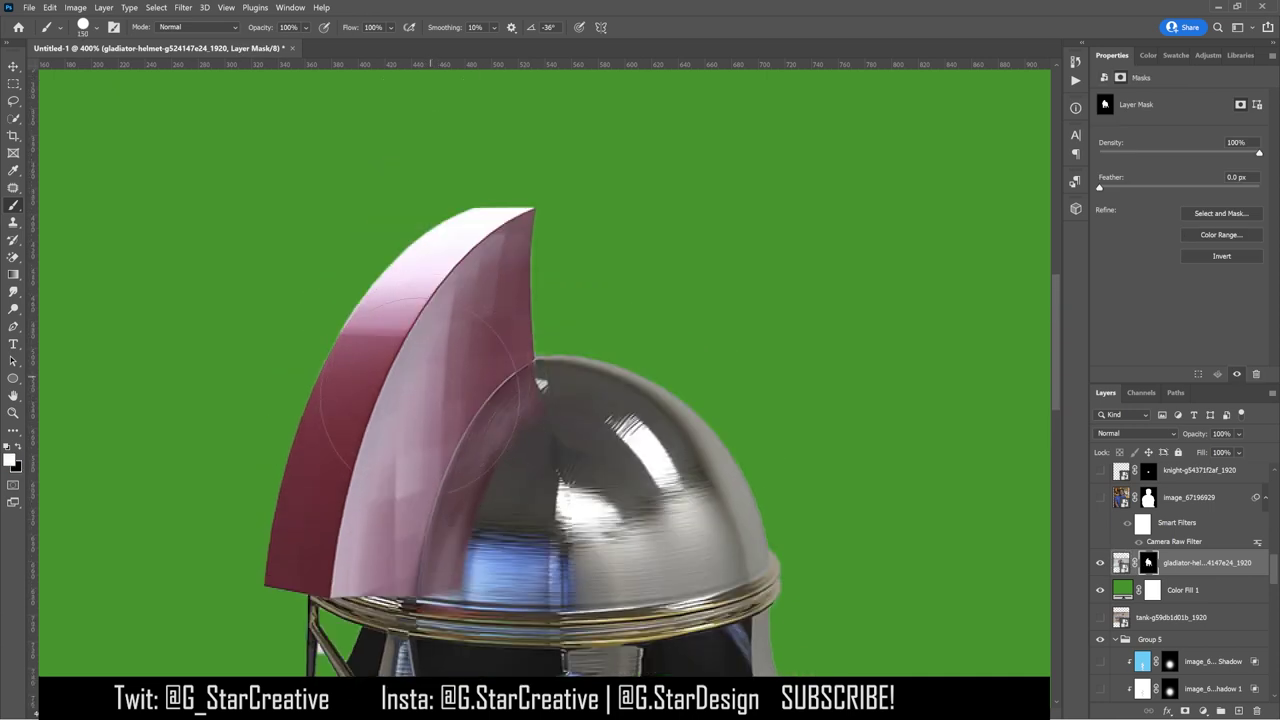
key("bracketright")
key("bracketright")
key("bracketright")
scroll(515, 575, "down", 5)
scroll(515, 575, "left", 3)
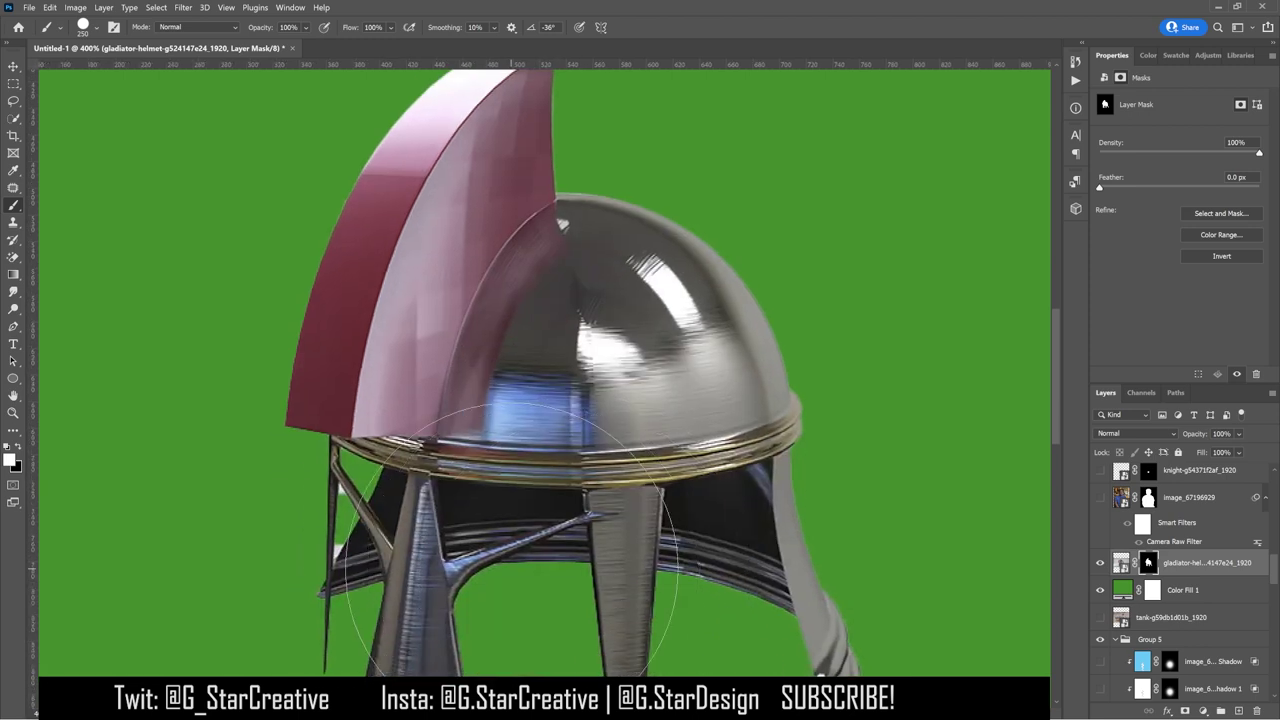
key("ctrl+plus")
key("bracketleft")
key("bracketleft")
key("bracketleft")
left_click_drag(473, 455, 468, 338)
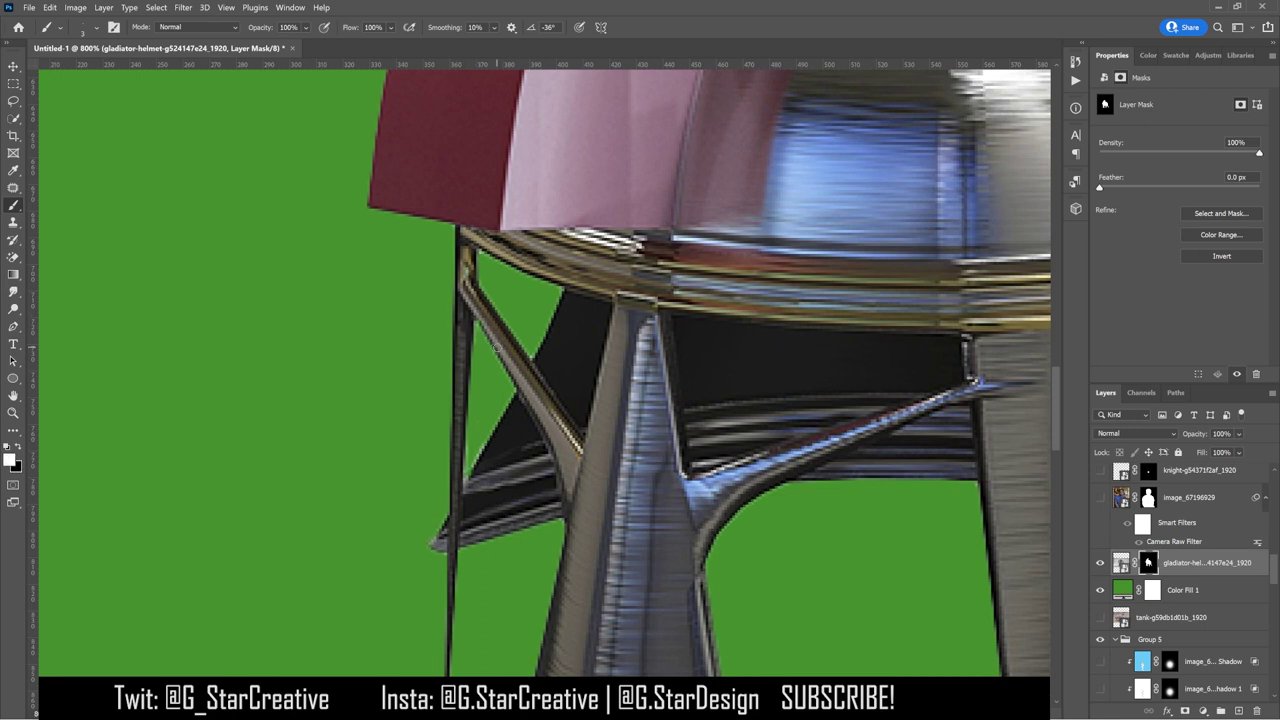
key("ctrl+0")
key("v")
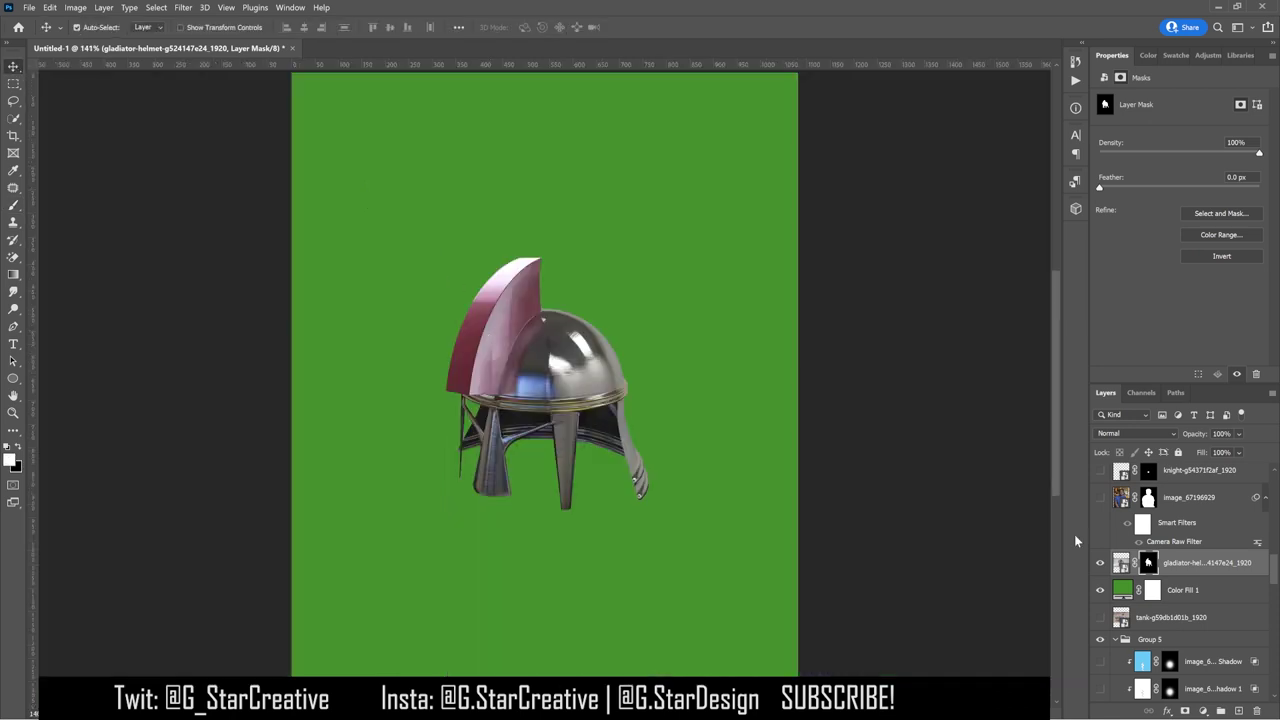
Step: Add a Hue/Saturation adjustment with Blues saturation at -100
left_click(1208, 54)
left_click(1125, 104)
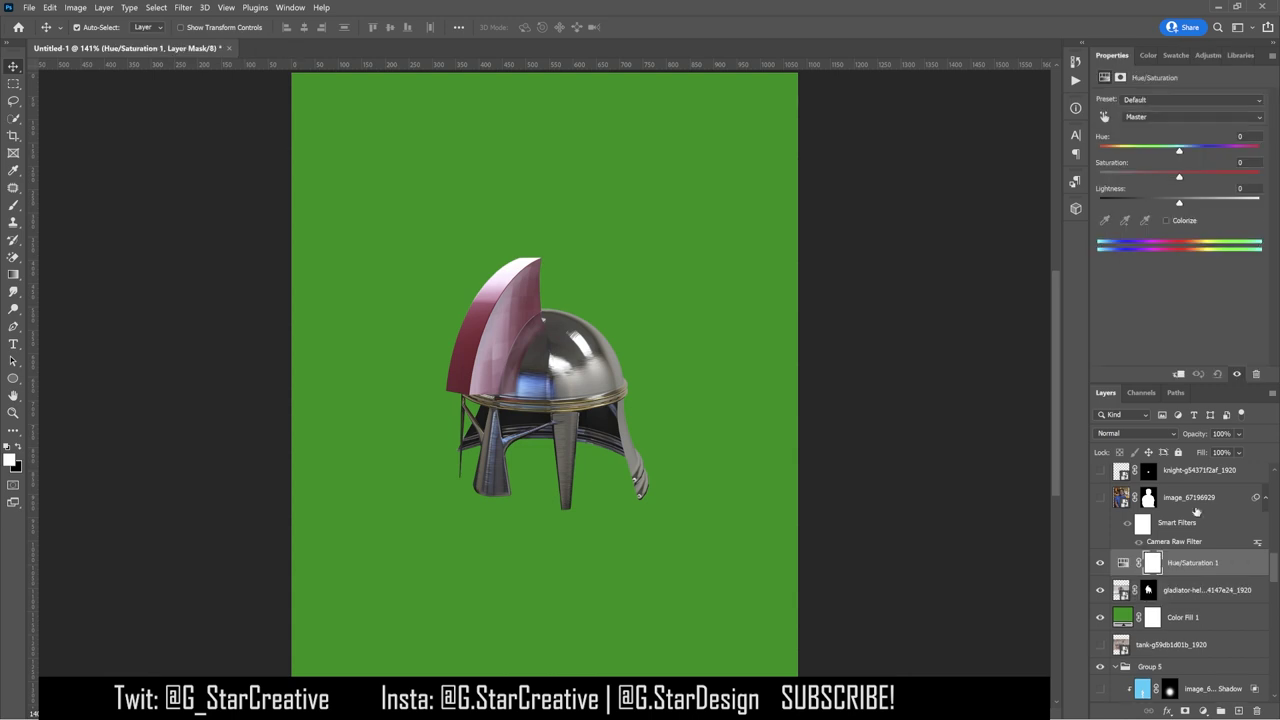
left_click(1190, 117)
left_click(1130, 177)
left_click_drag(1179, 176, 1099, 176)
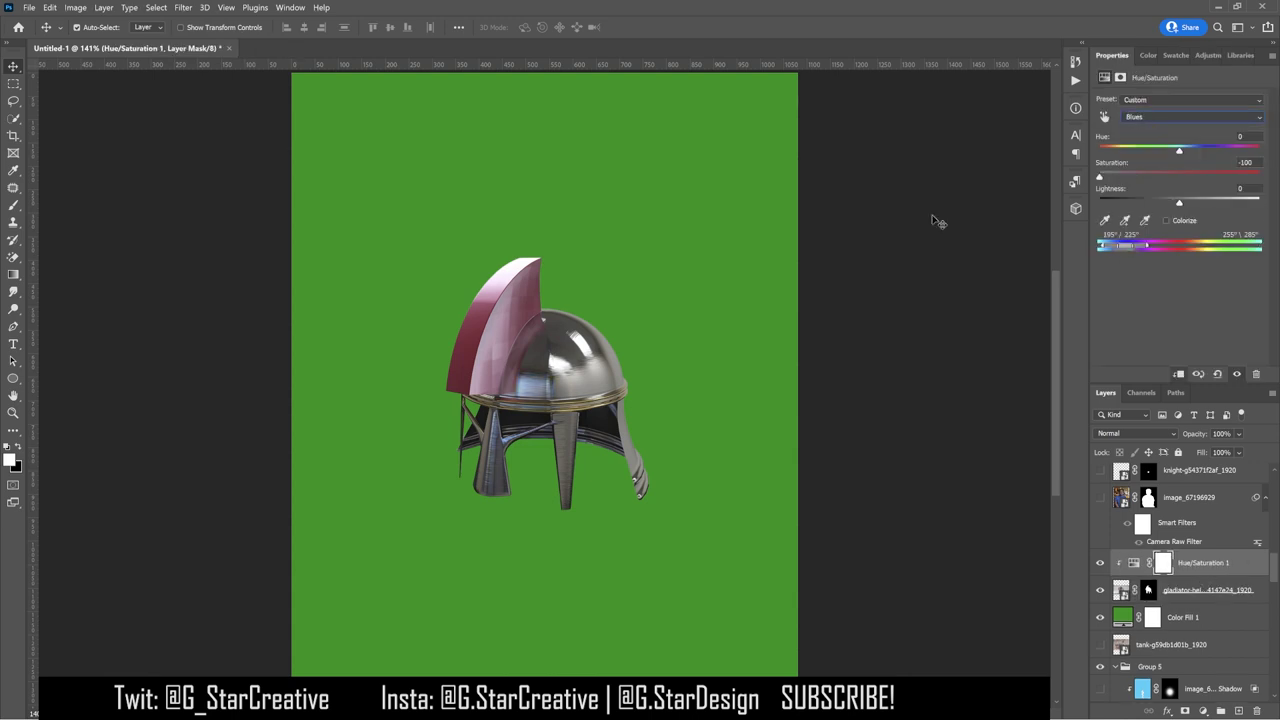
left_click_drag(1148, 250, 1086, 250)
Step: Convert the helmet and its adjustment into one Smart Object
left_click(1193, 590, "shift")
right_click(1193, 590)
left_click(1110, 272)
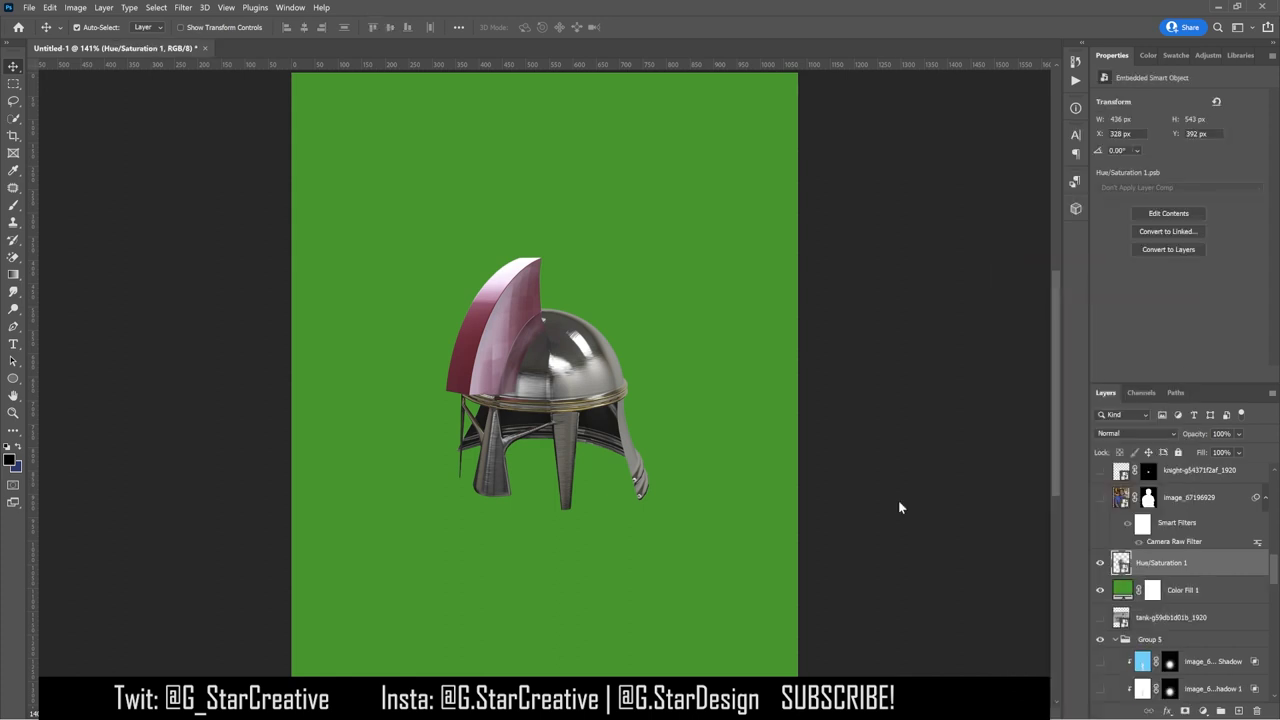
Step: Apply a Camera Raw Filter with Clarity +30 and Vibrance +81
key("alt+t")
key("Escape")
key("ctrl+shift+a")
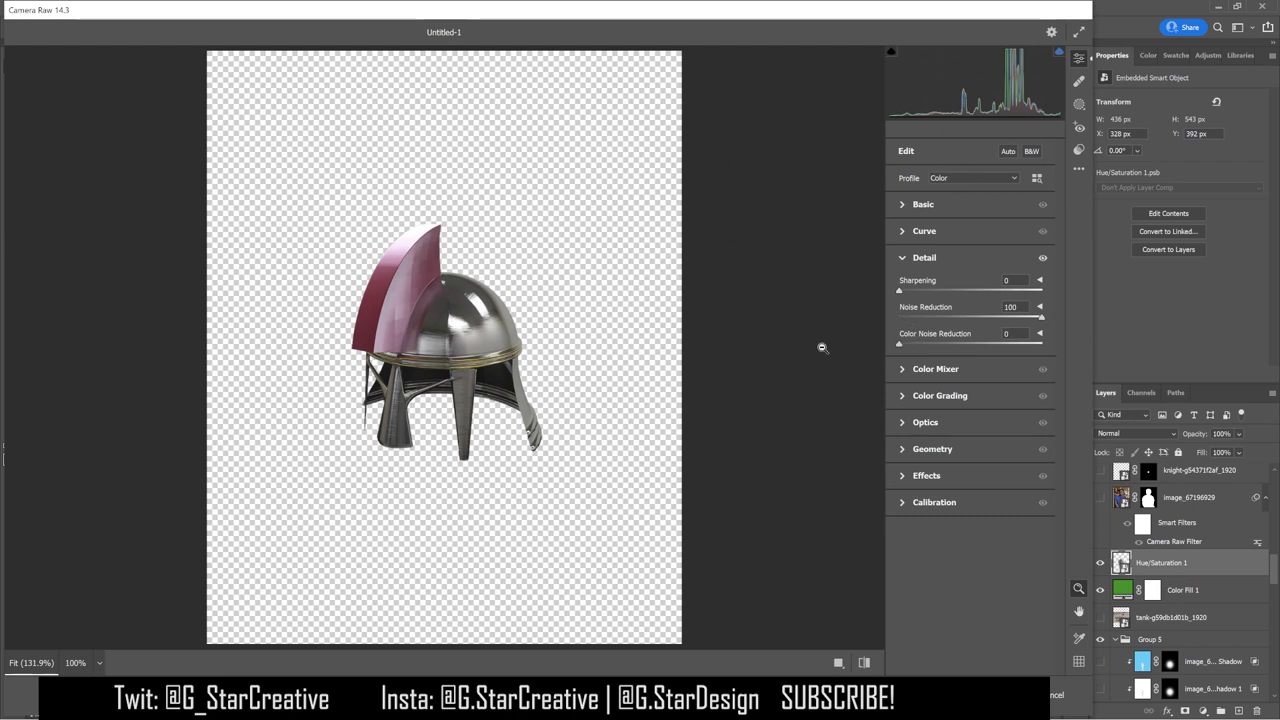
left_click(923, 204)
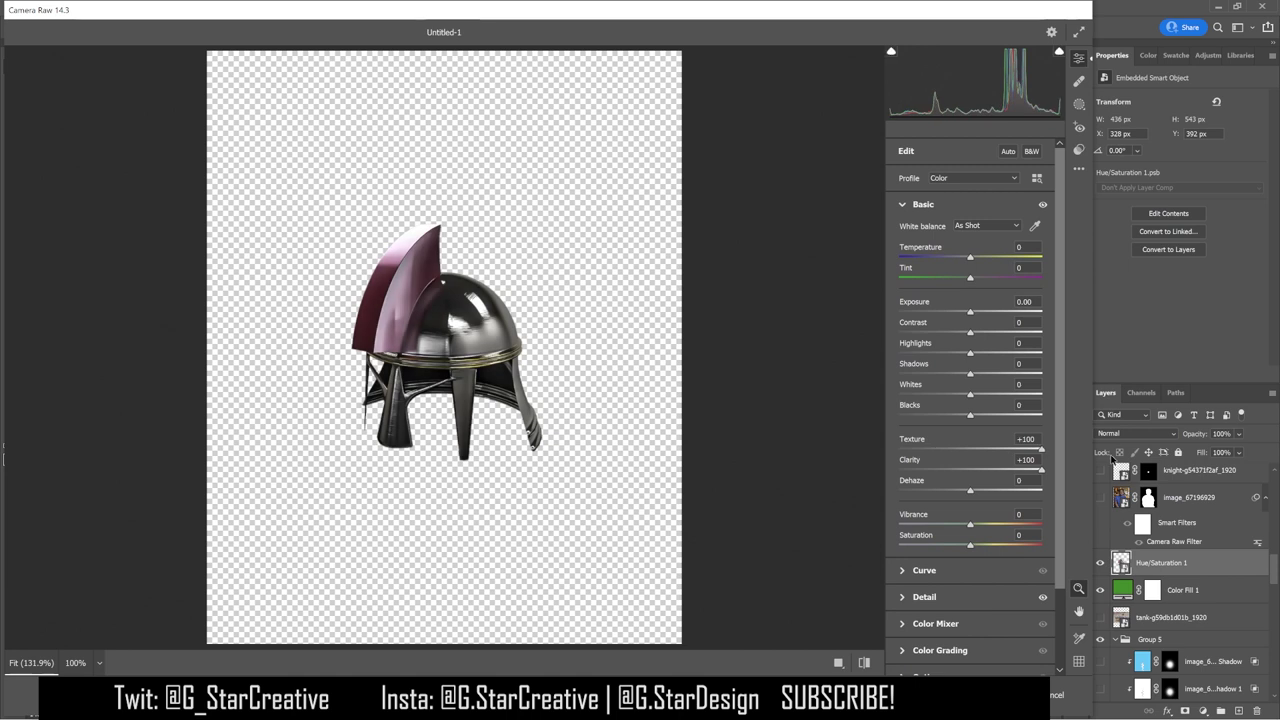
left_click(899, 469)
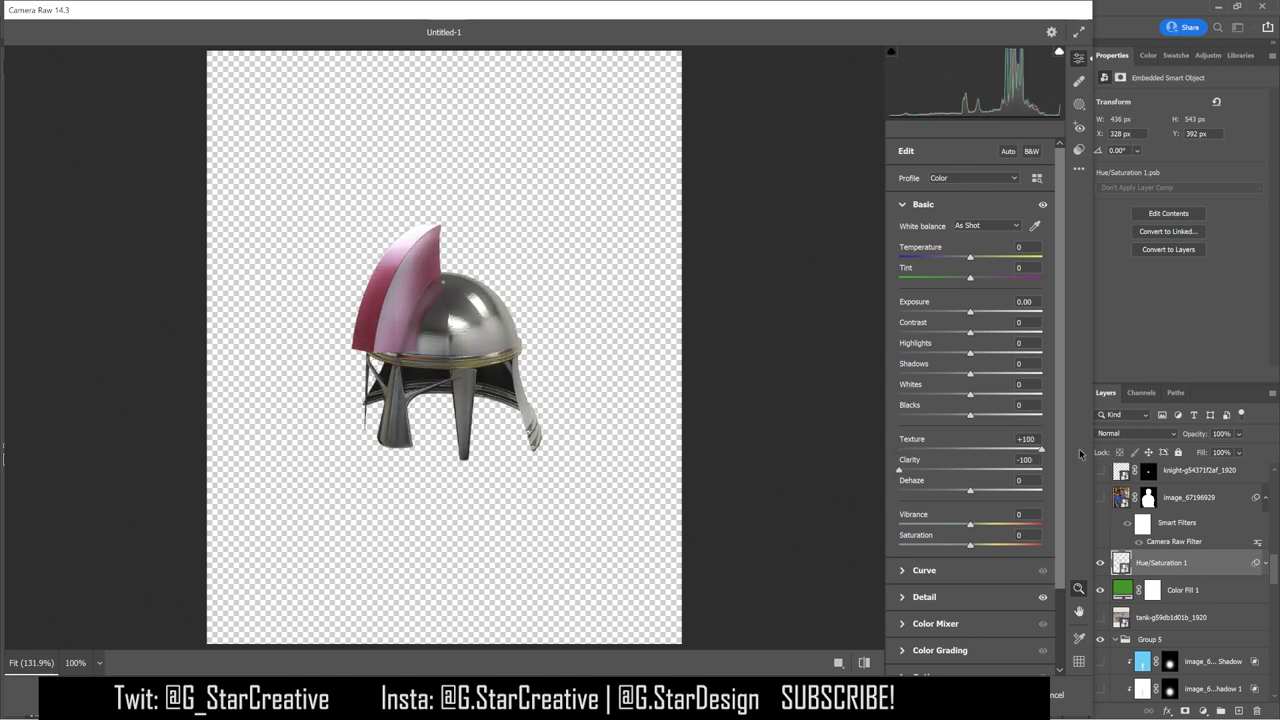
left_click_drag(899, 471, 963, 479)
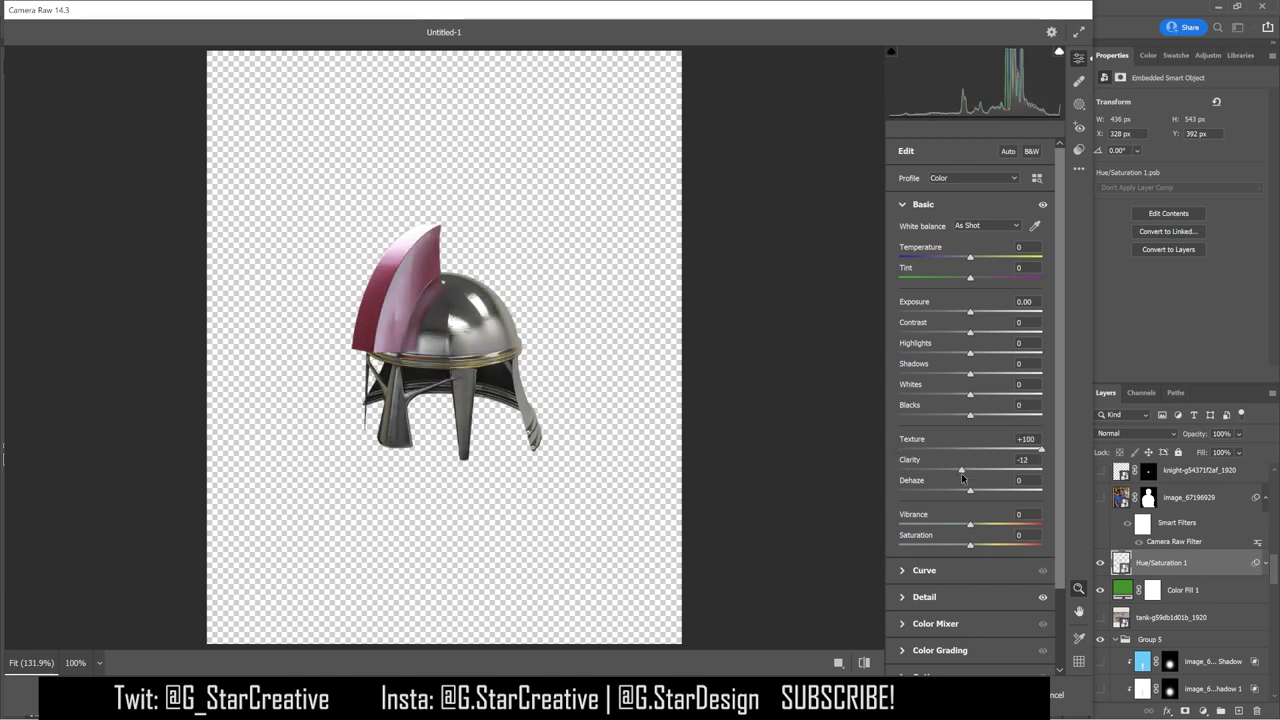
left_click_drag(970, 524, 985, 524)
left_click(1028, 524)
left_click(914, 449)
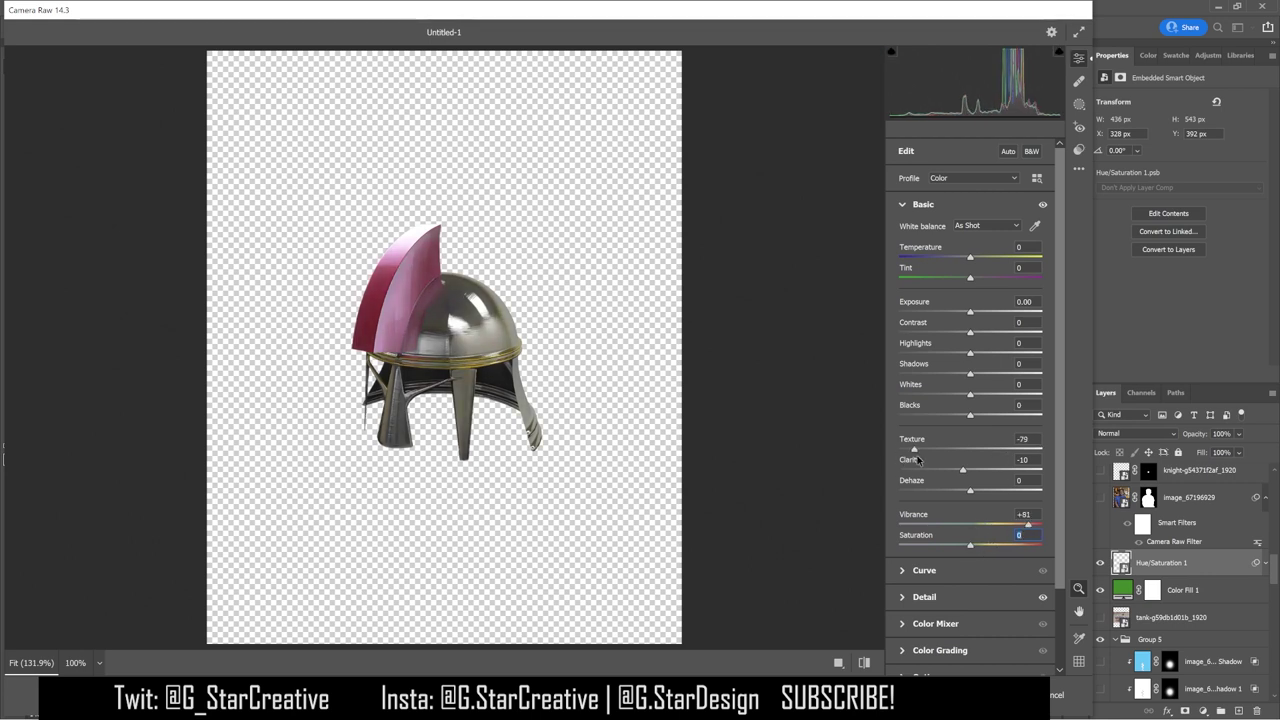
double_click(930, 449)
left_click(998, 479)
left_click_drag(998, 479, 991, 479)
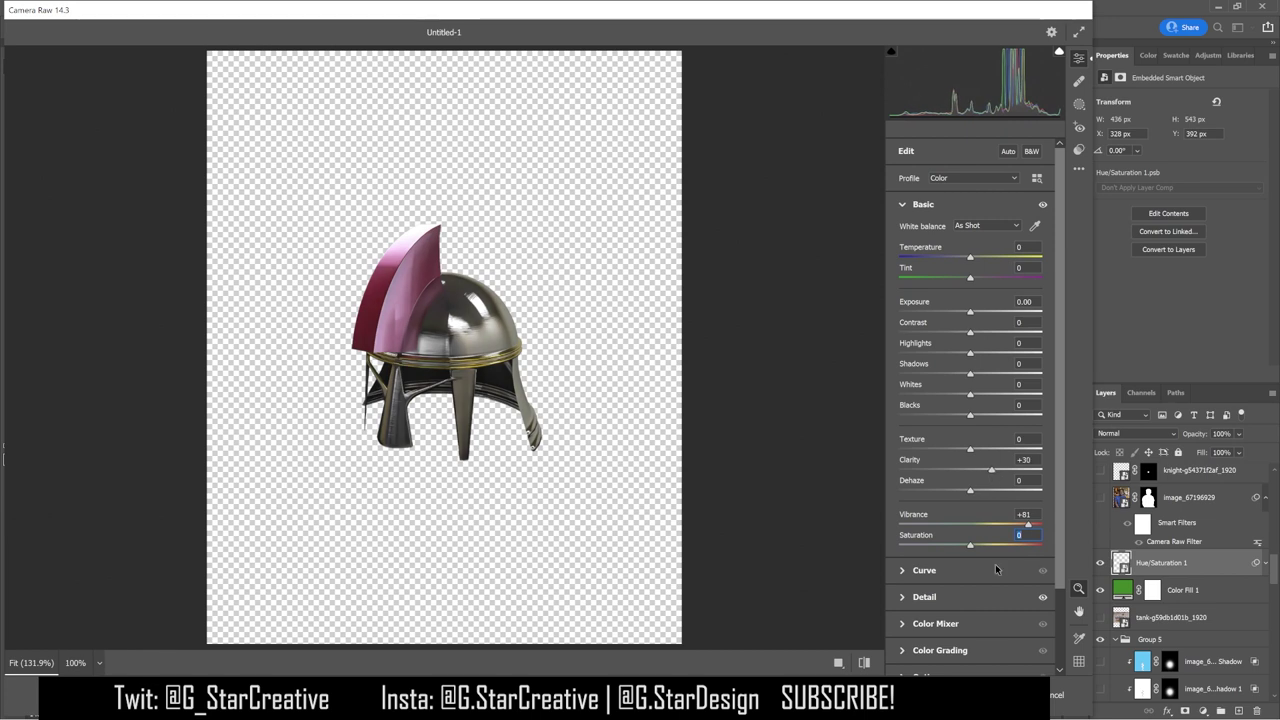
key("Return")
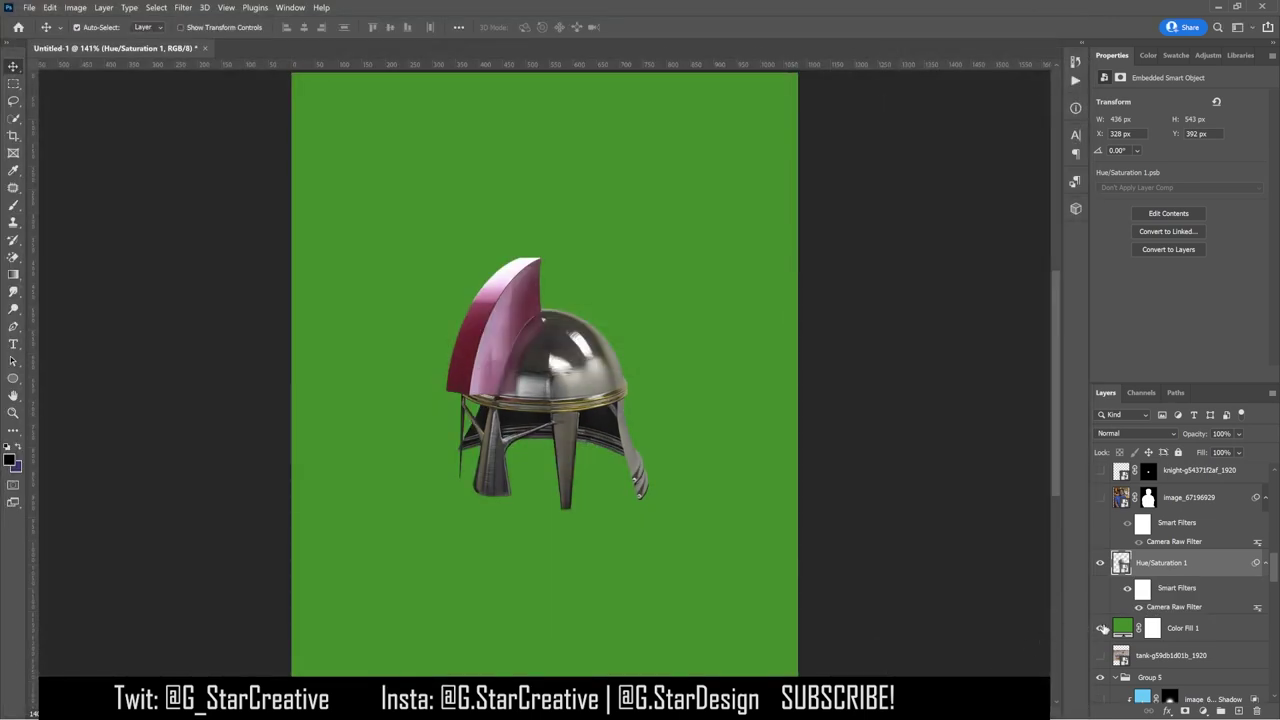
Step: Hide the green backdrop and rasterize the helmet smart object
left_click(1100, 628)
key("ctrl+t")
key("Escape")
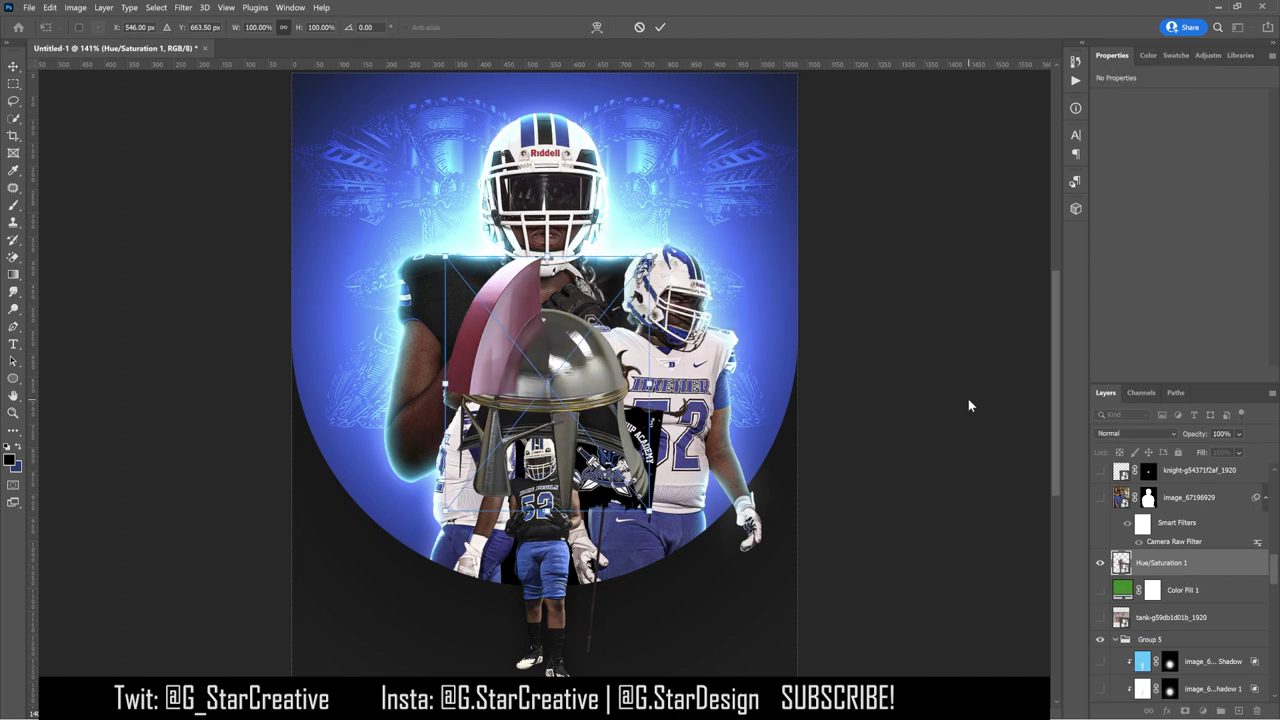
right_click(1167, 563)
left_click(1060, 350)
Step: Add a clipped Hue/Saturation layer shifting the Reds hue toward blue, then delete it
left_click(1208, 55)
left_click(1174, 133)
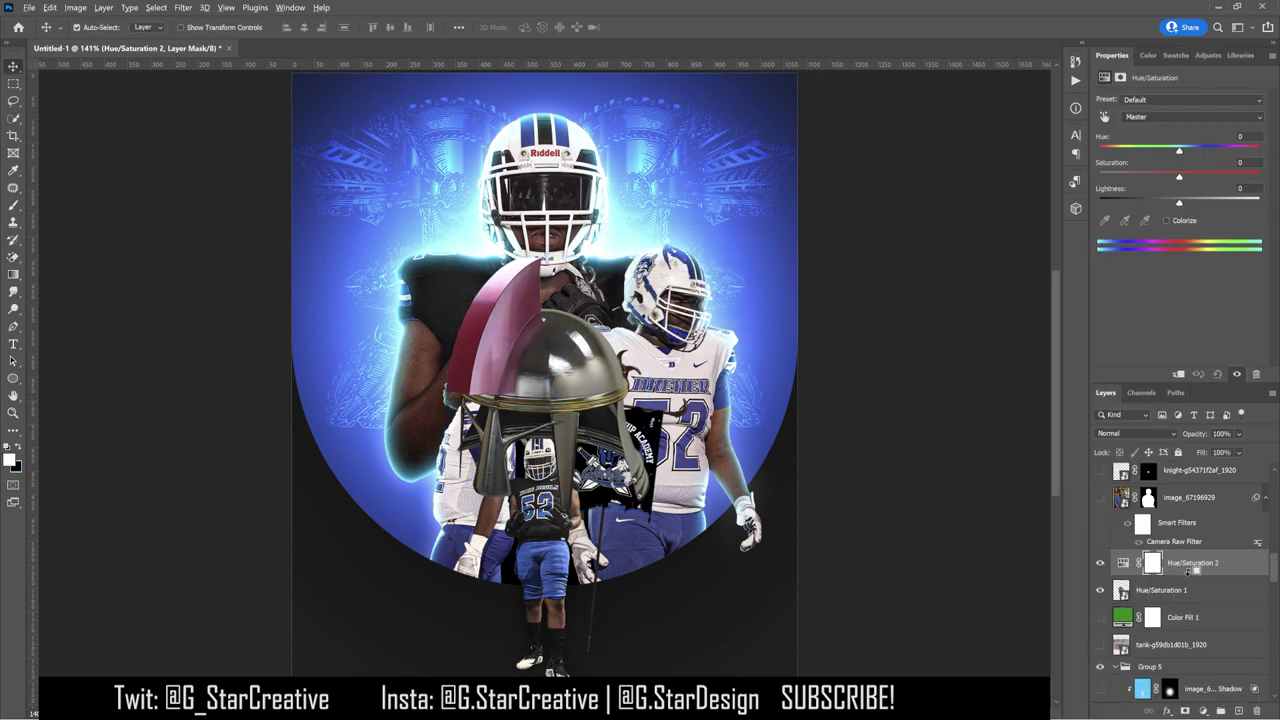
left_click(1174, 116)
left_click(1174, 131)
mouse_move(1179, 150)
left_mouse_down()
mouse_move(1120, 157)
mouse_move(1262, 168)
mouse_move(1176, 172)
left_mouse_up()
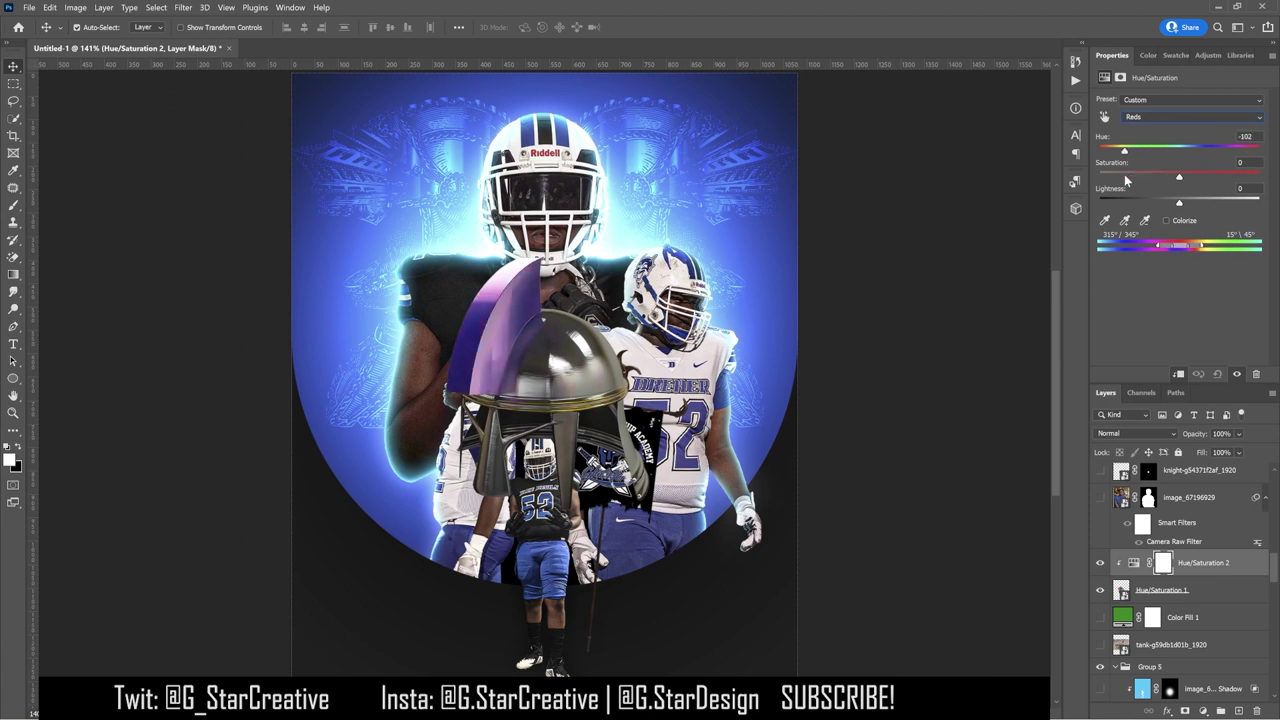
left_click_drag(1124, 181, 1107, 181)
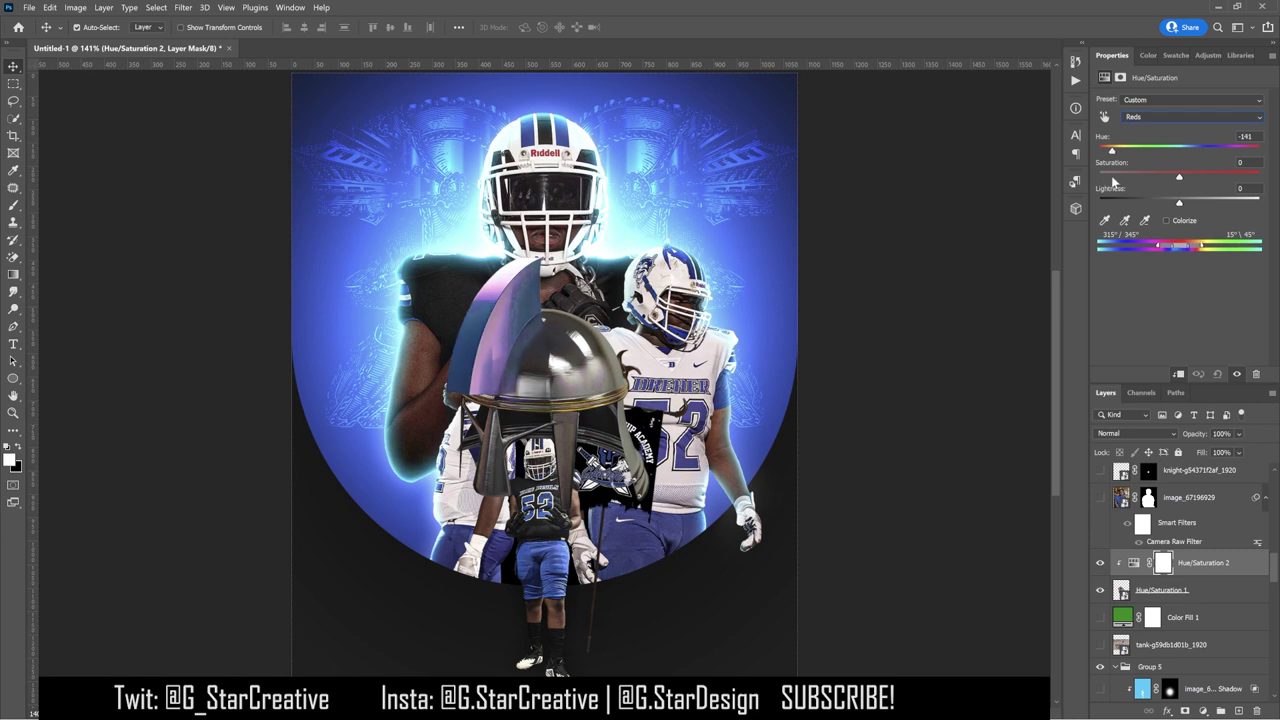
key("Delete")
Step: Add a light blue Color Fill clipped to the helmet in Soft Light mode
left_click(1202, 711)
left_click(1185, 477)
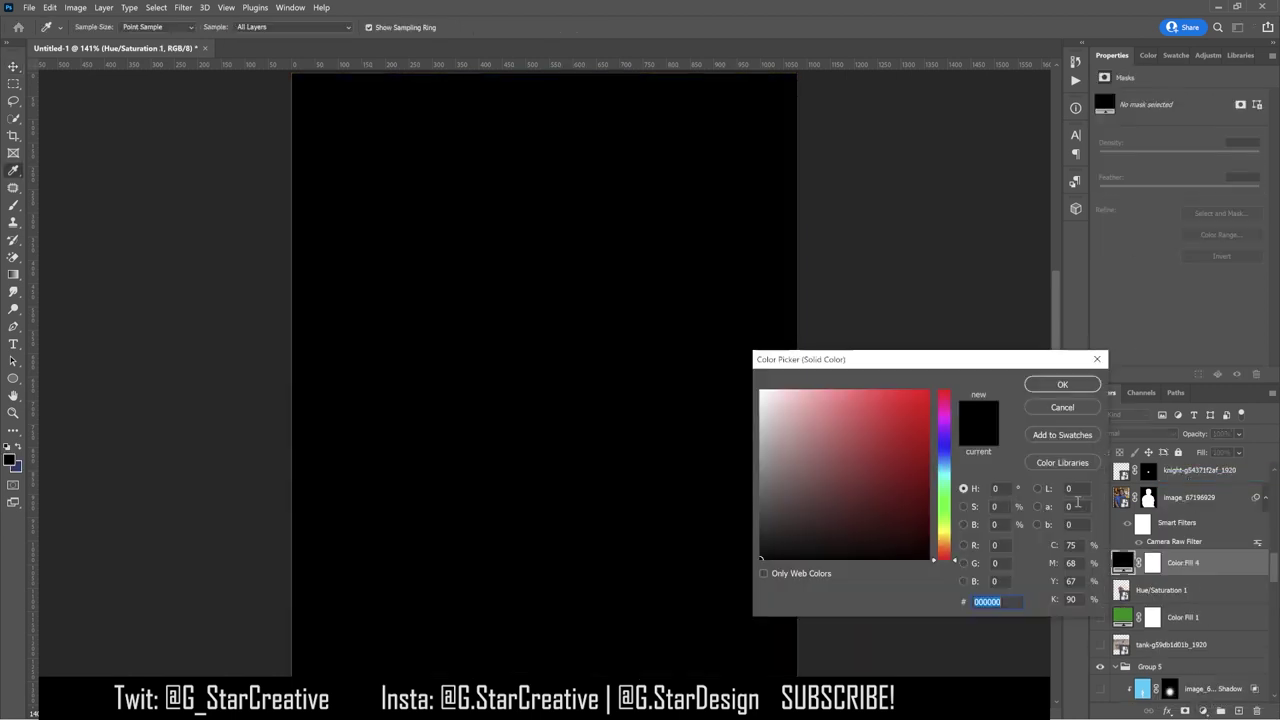
left_click(1167, 55)
left_click(1113, 236)
left_click(1062, 384)
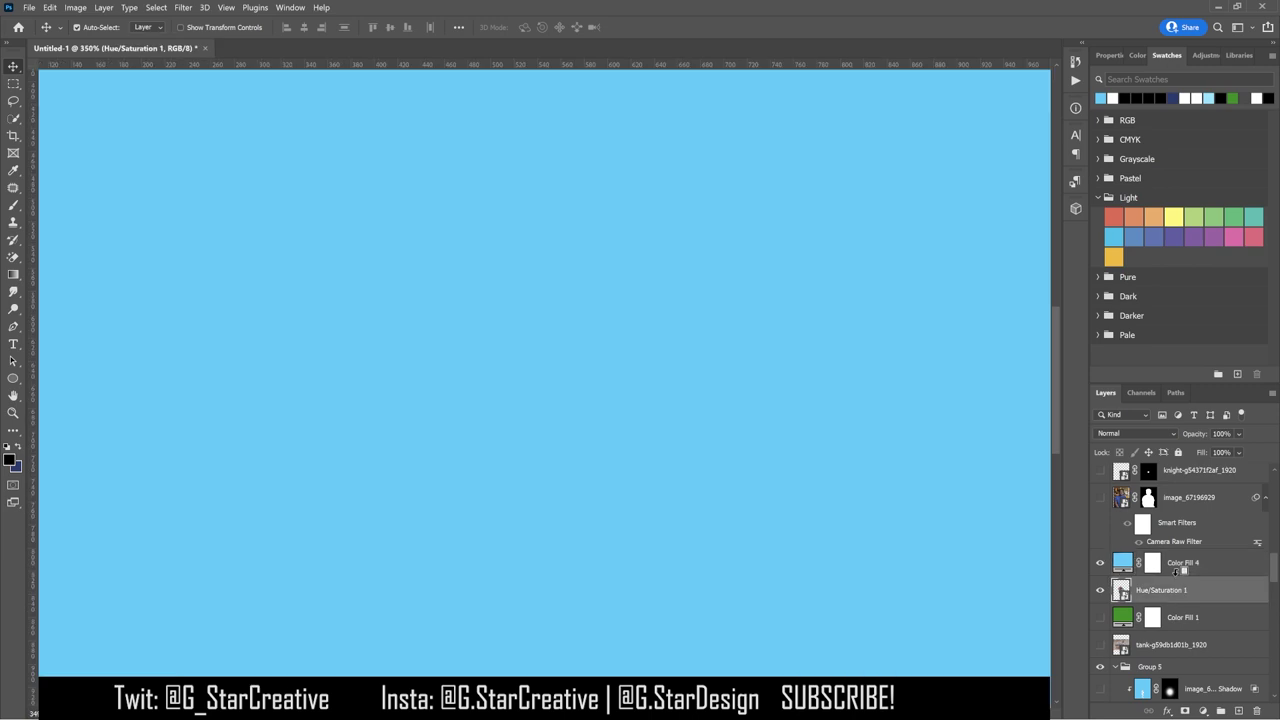
left_click(1176, 577, "alt")
left_click(1135, 433)
key("Escape")
left_click(1193, 562)
Step: Try 0053ff as the fill colour, then cancel the change
scroll(1142, 433, "down", 13)
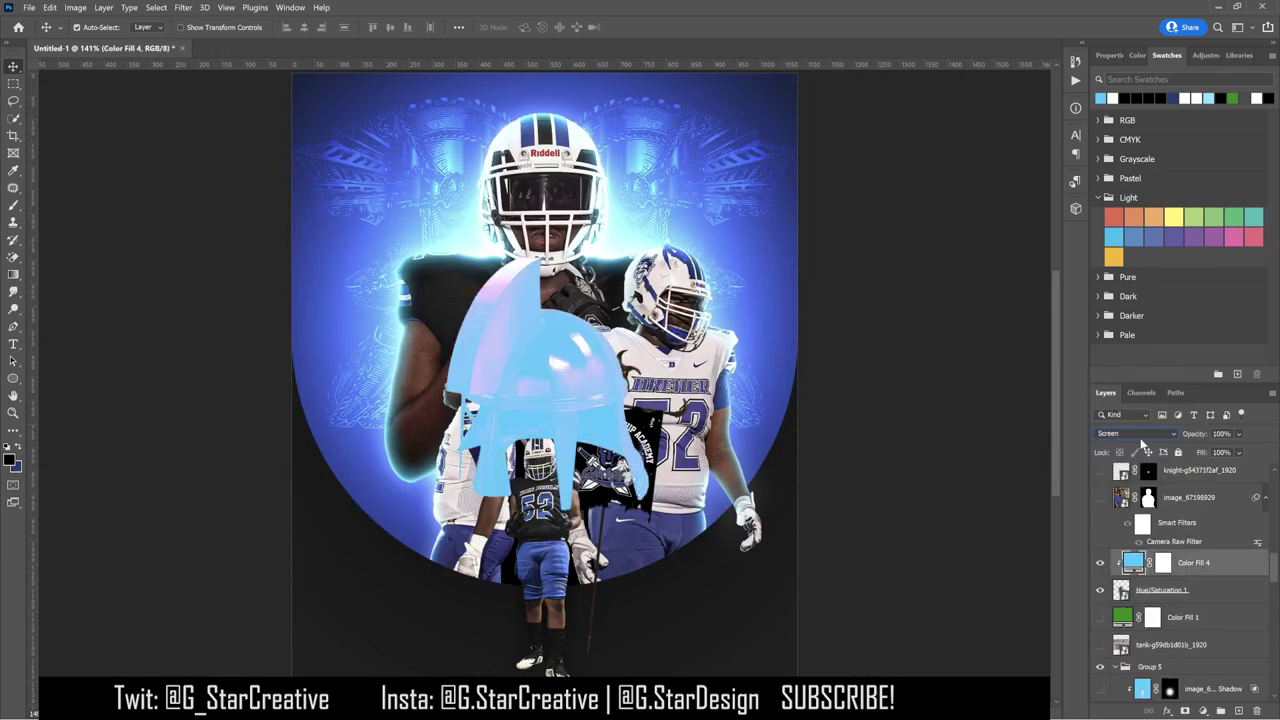
scroll(1142, 443, "up", 1)
scroll(1141, 441, "down", 12)
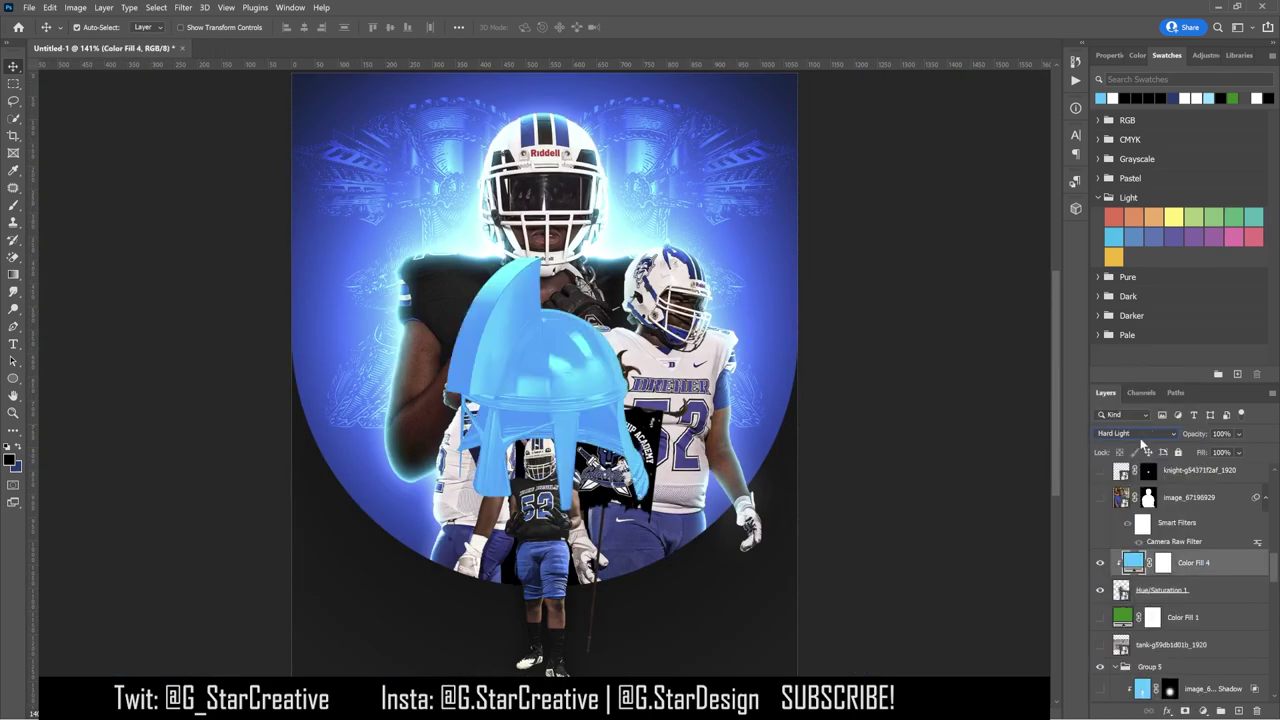
scroll(1140, 438, "down", 1)
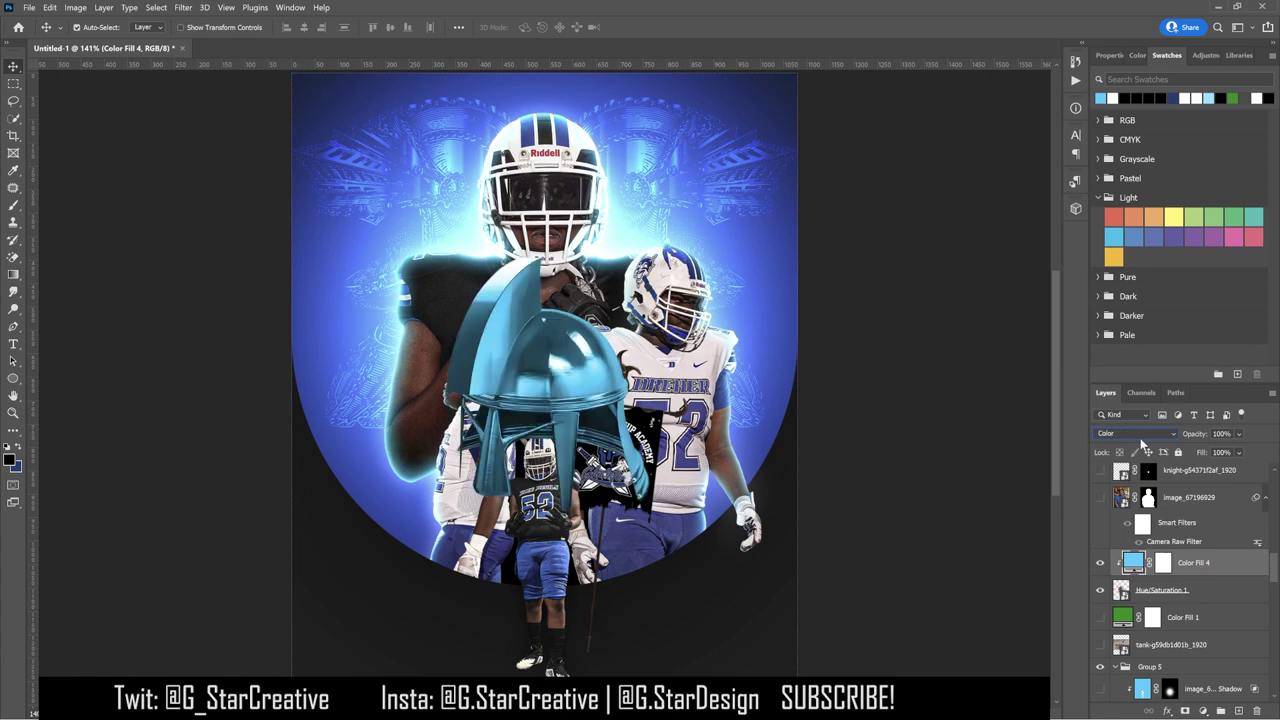
double_click(1133, 562)
left_click(1170, 98)
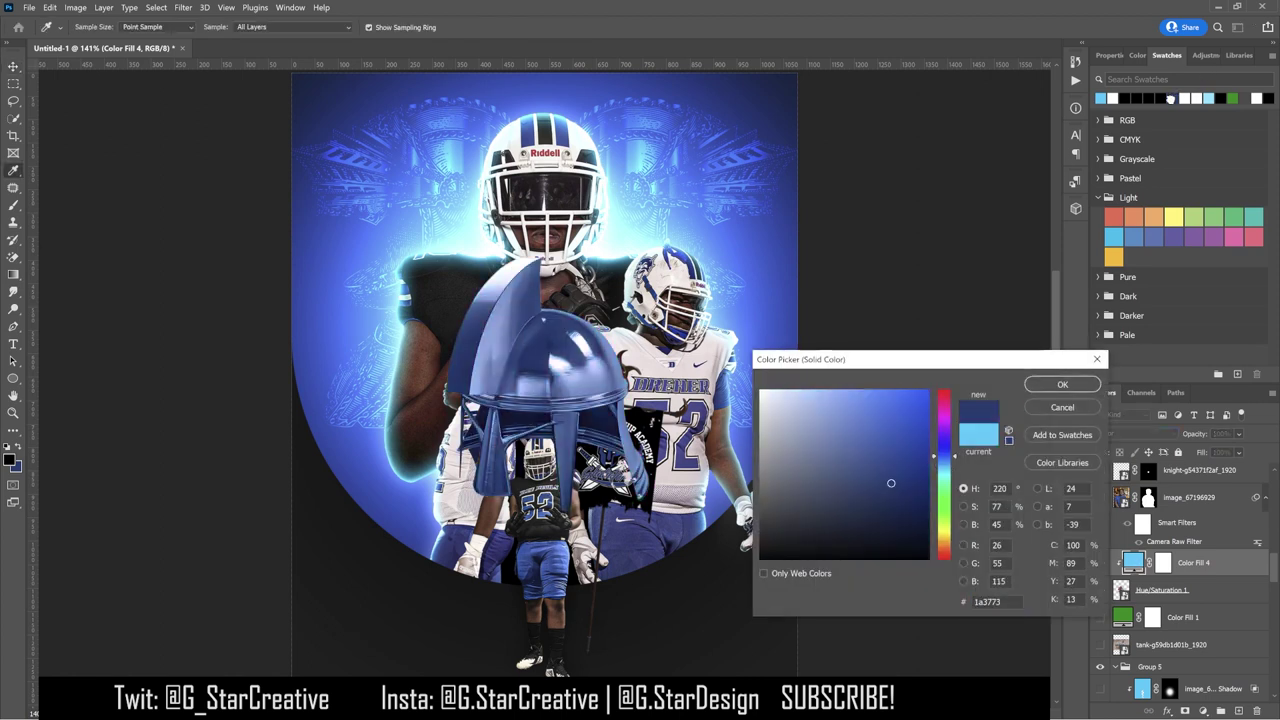
type("0053ff")
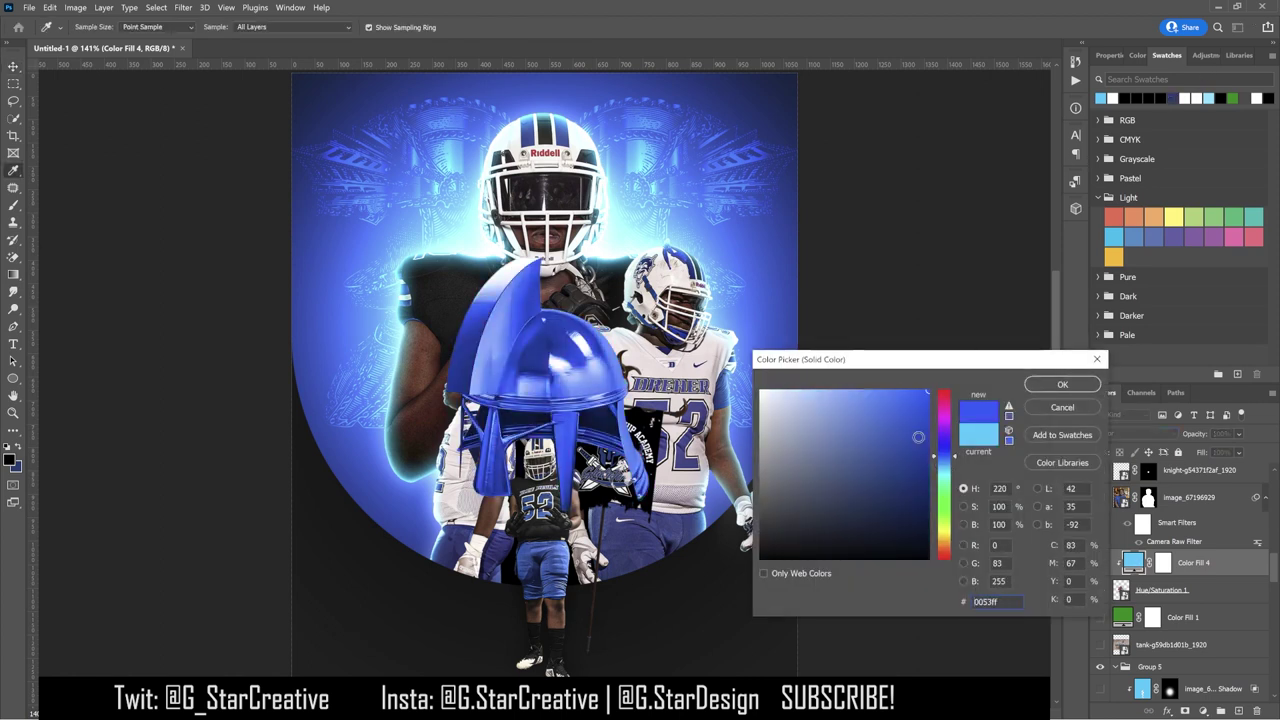
left_click(1062, 407)
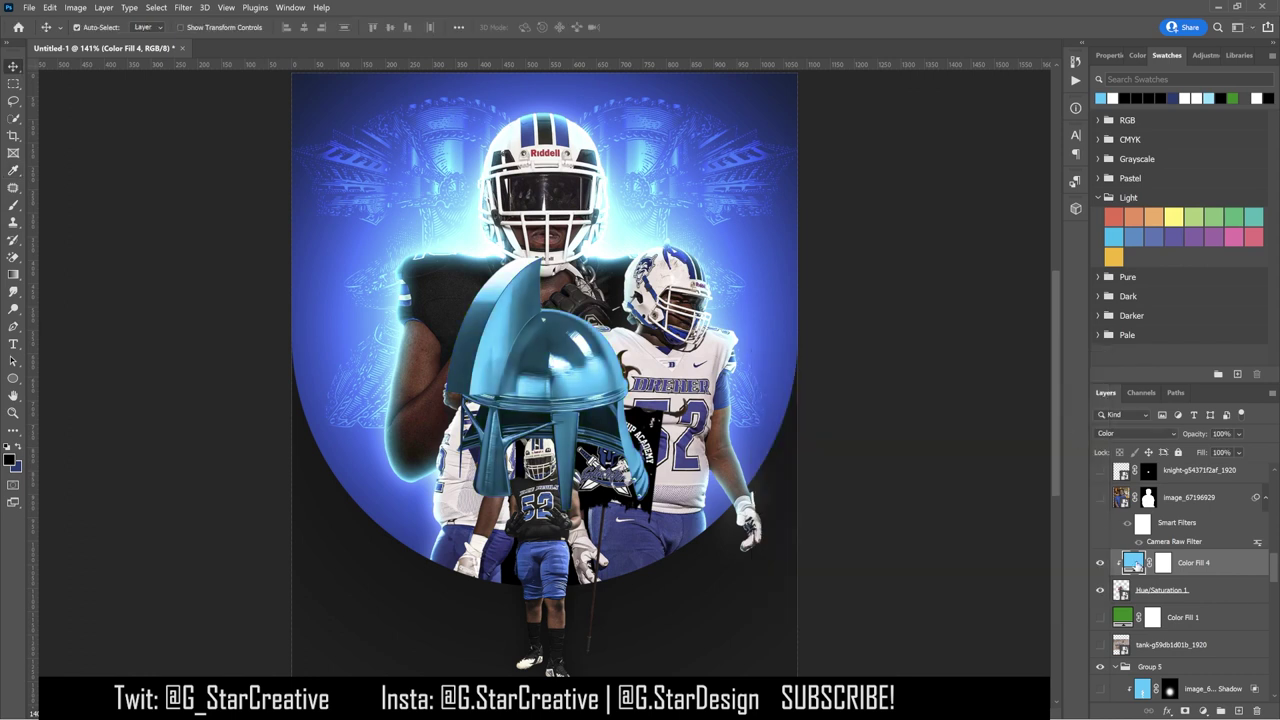
Step: Set the fill colour to 3055ad by sampling the uniform blue and darkening it
double_click(1133, 563)
left_click(1181, 98)
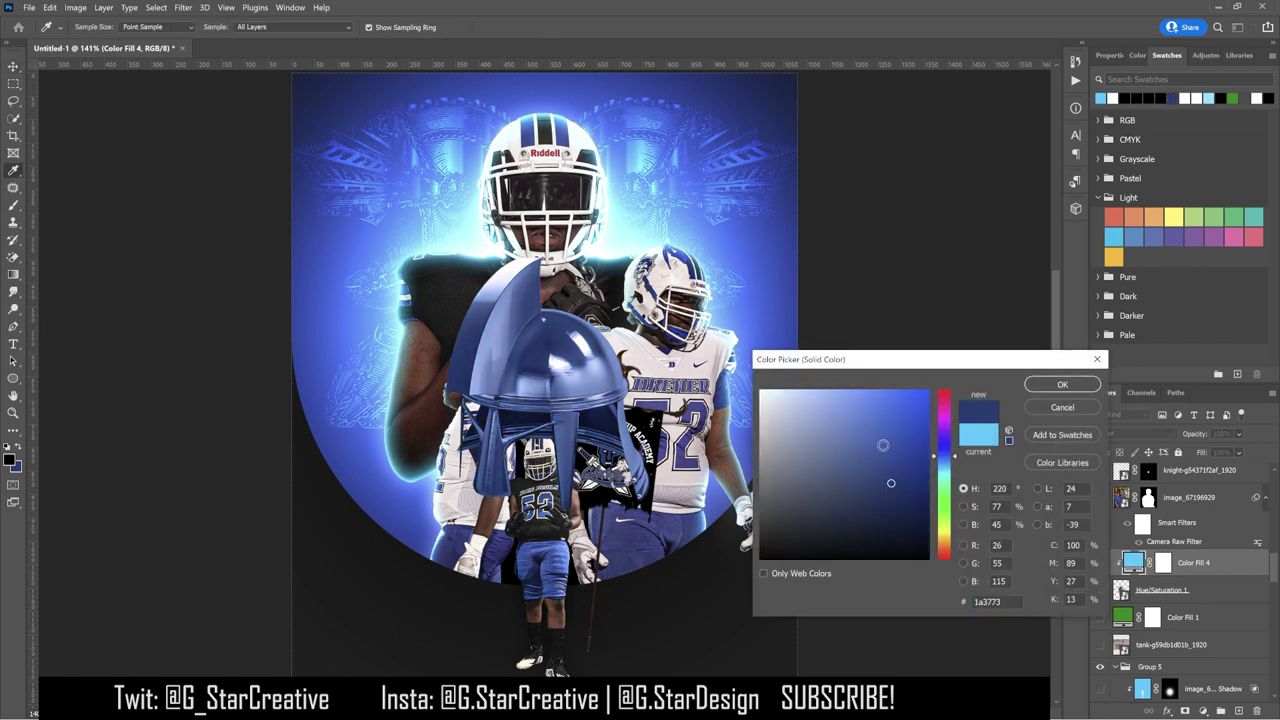
type("0046d7")
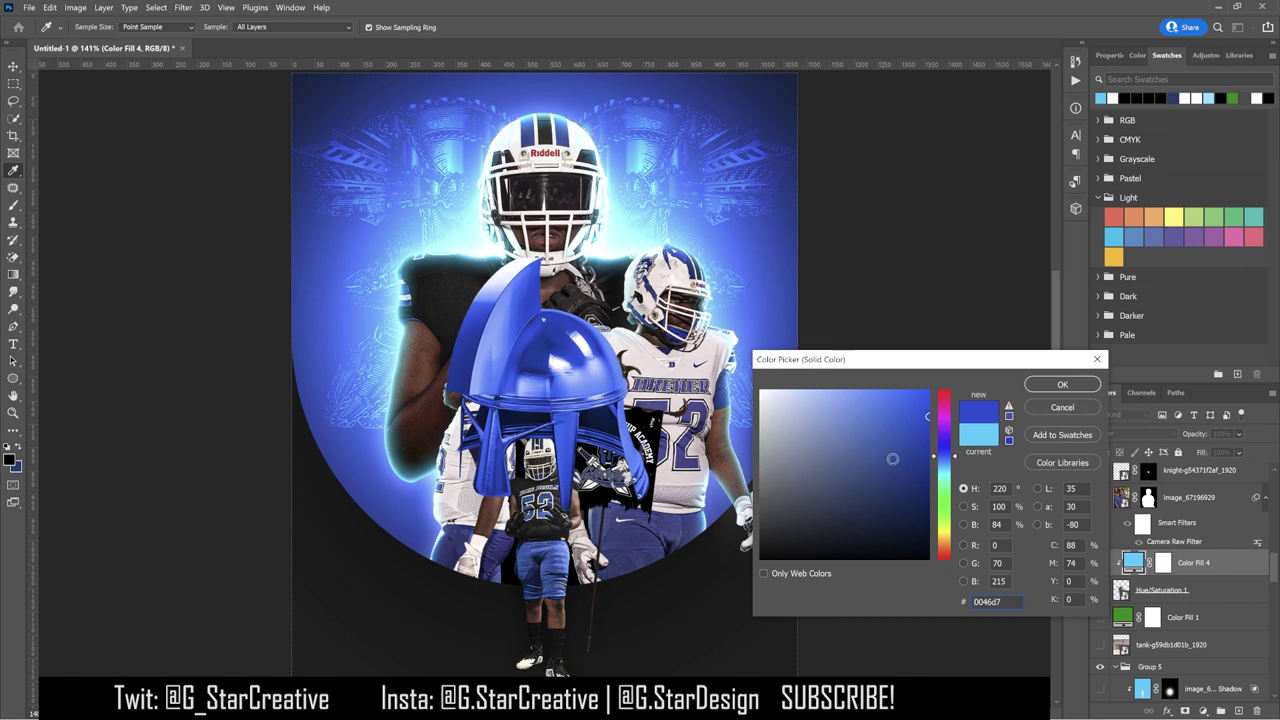
left_click(539, 545)
left_click(873, 438)
left_click_drag(873, 438, 882, 444)
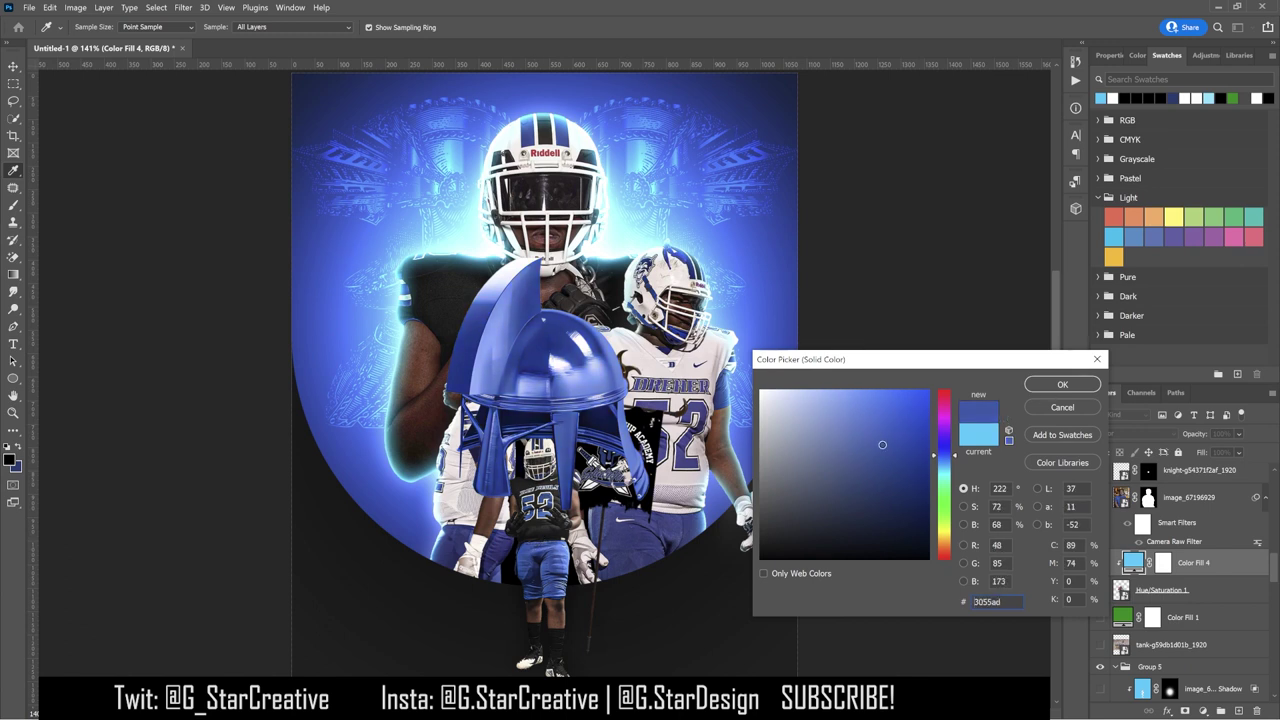
left_click(1041, 387)
key("ctrl+t")
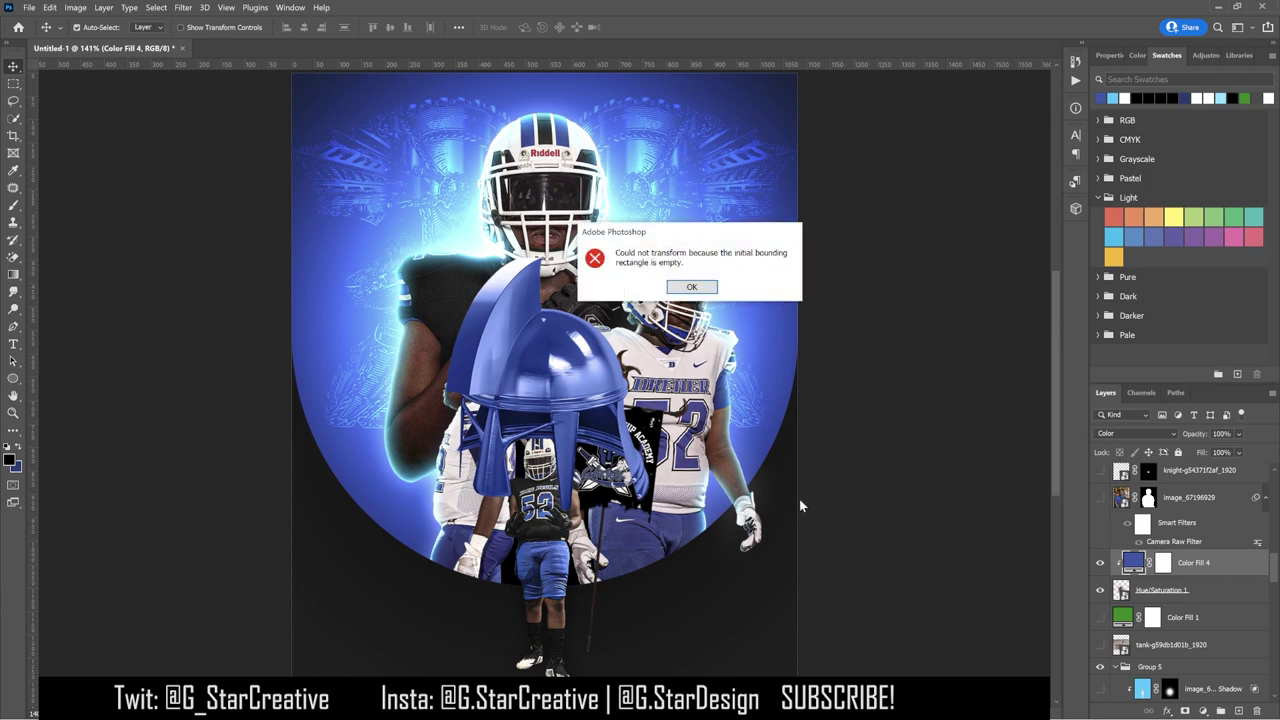
key("Return")
Step: Paint black on the Color Fill 4 mask with a 300 brush over the dome and cheek guard
left_click(13, 205)
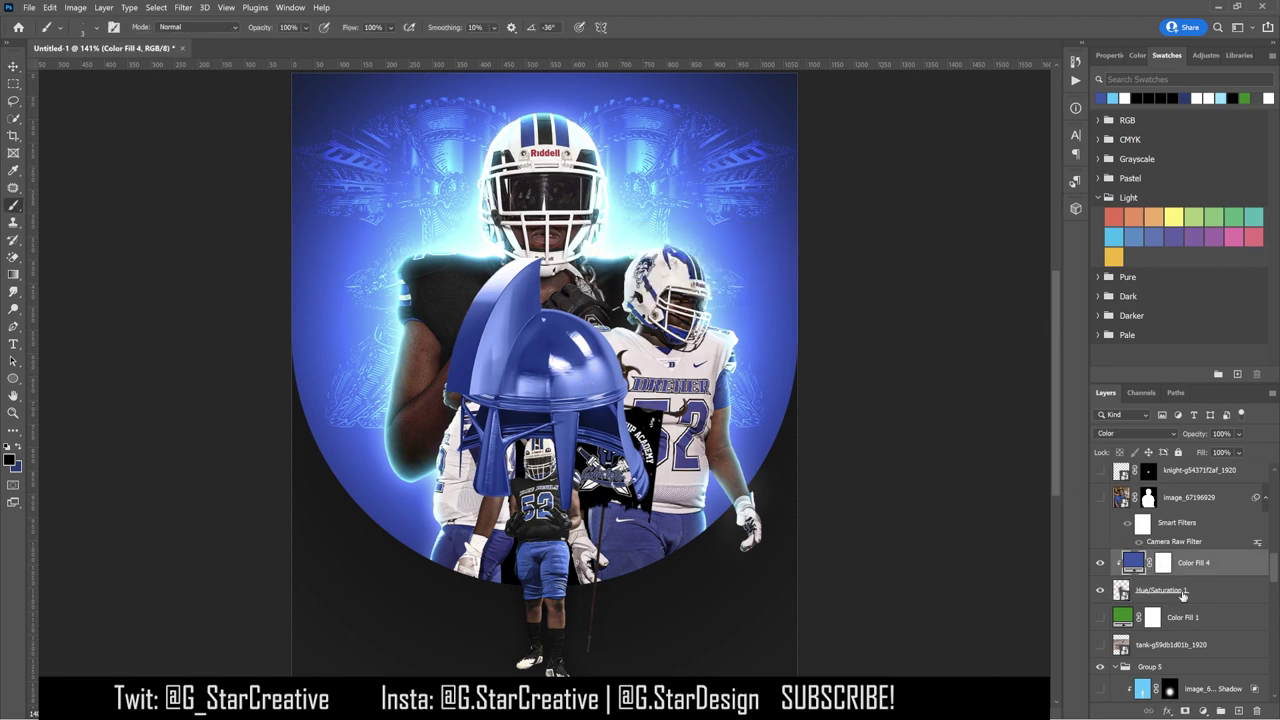
left_click(1163, 563)
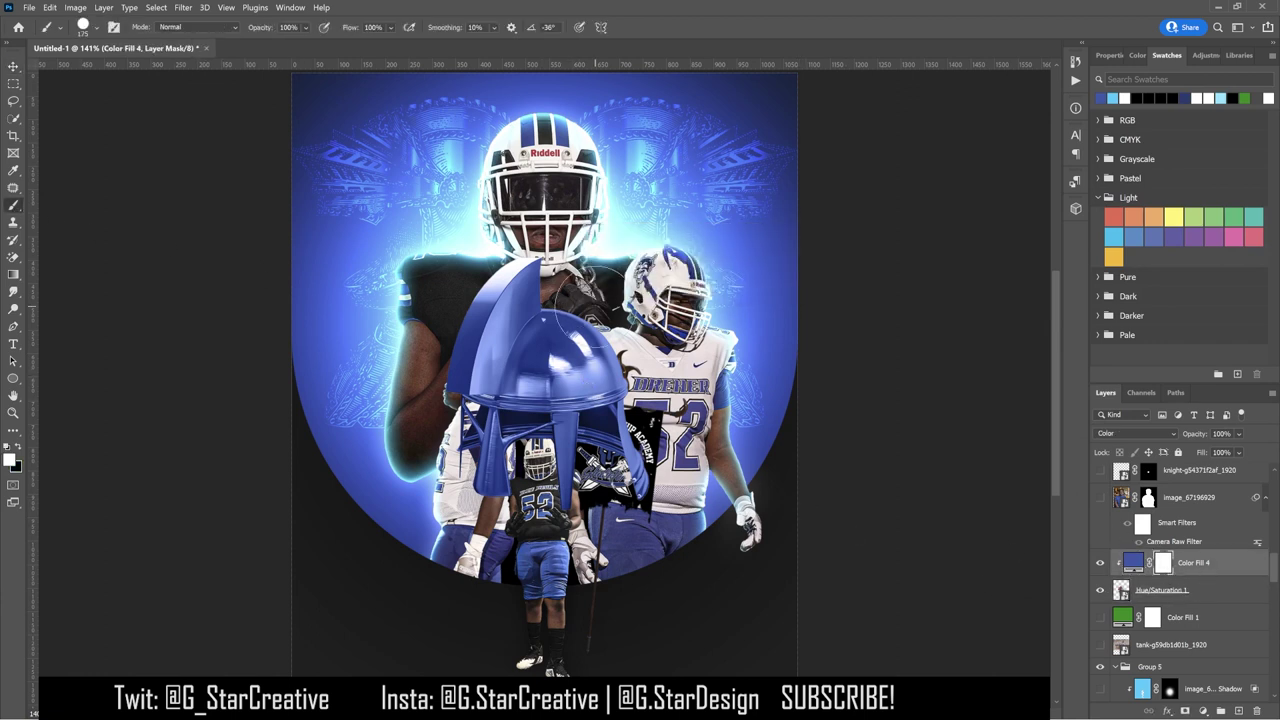
scroll(572, 330, "up", 2)
key("bracketright")
key("bracketright")
key("bracketright")
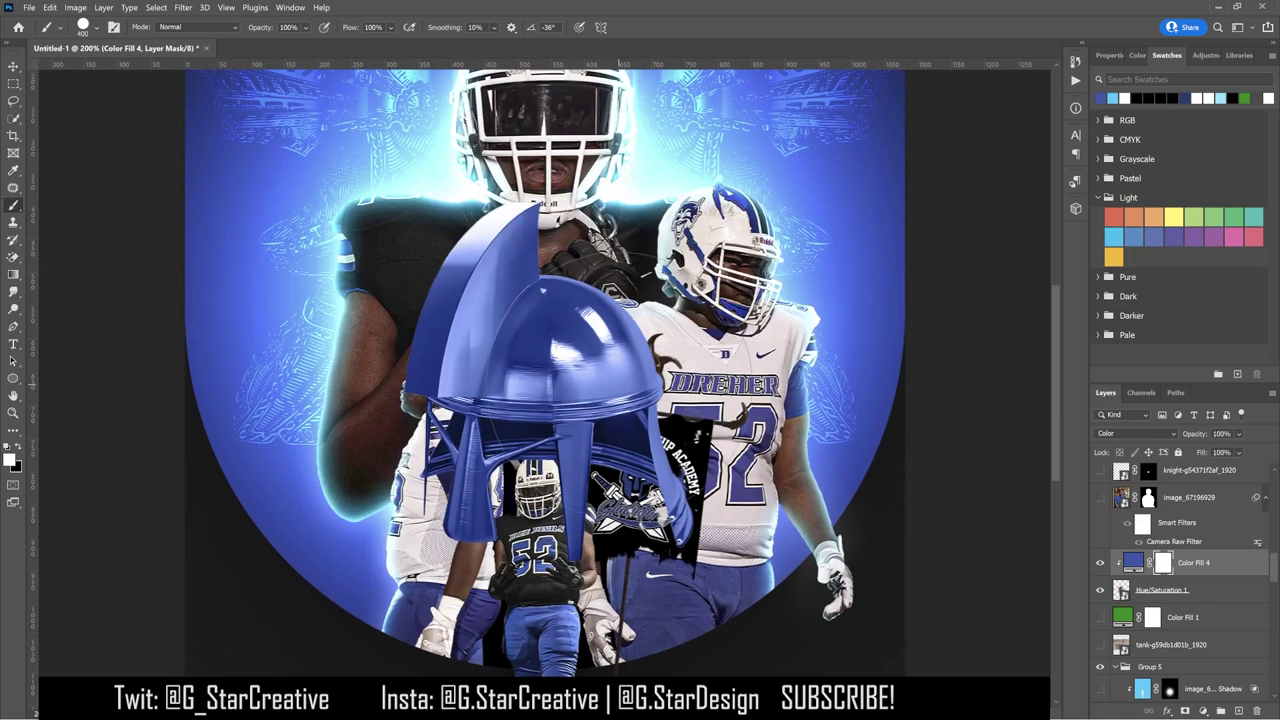
key("x")
mouse_move(542, 290)
left_mouse_down()
mouse_move(520, 320)
mouse_move(580, 330)
mouse_move(542, 290)
mouse_move(510, 330)
mouse_move(495, 430)
mouse_move(560, 380)
mouse_move(525, 390)
mouse_move(545, 420)
mouse_move(420, 455)
mouse_move(440, 450)
left_mouse_up()
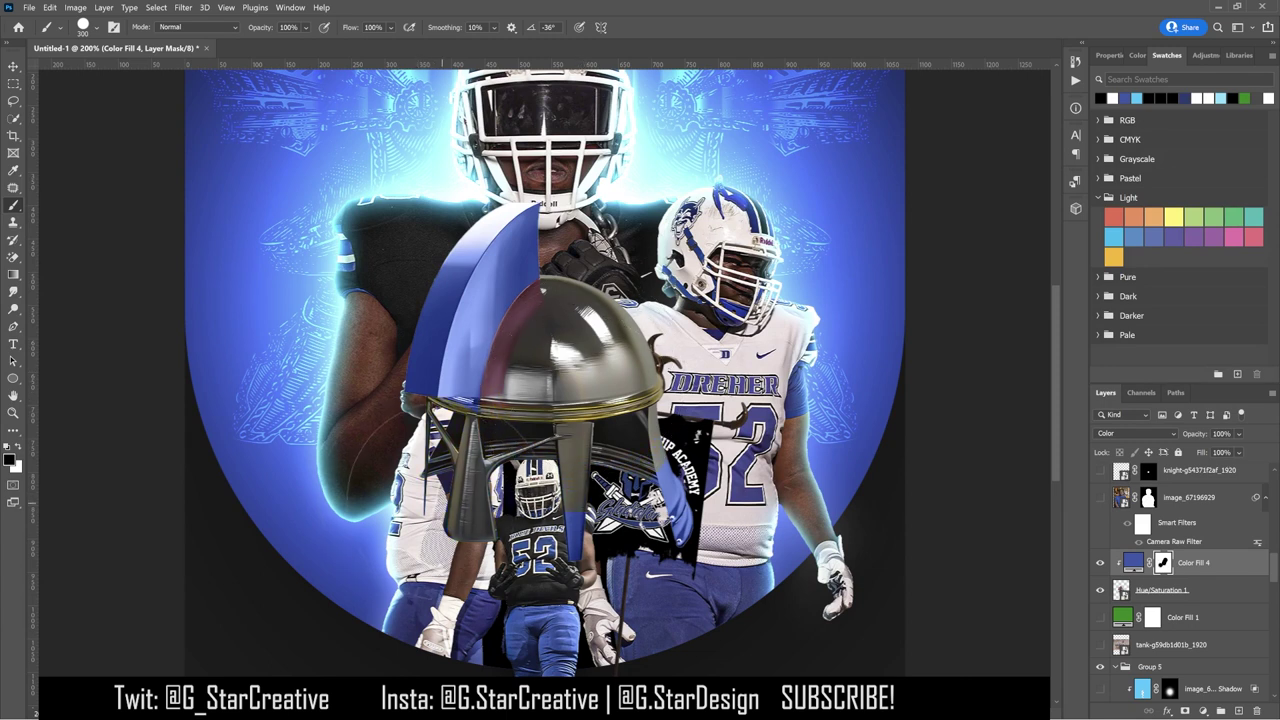
mouse_move(470, 515)
left_mouse_down()
mouse_move(630, 490)
mouse_move(690, 530)
left_mouse_up()
Step: Paint white along the crest's maroon edge to restore the blue tint there
key("ctrl+plus")
key("ctrl+plus")
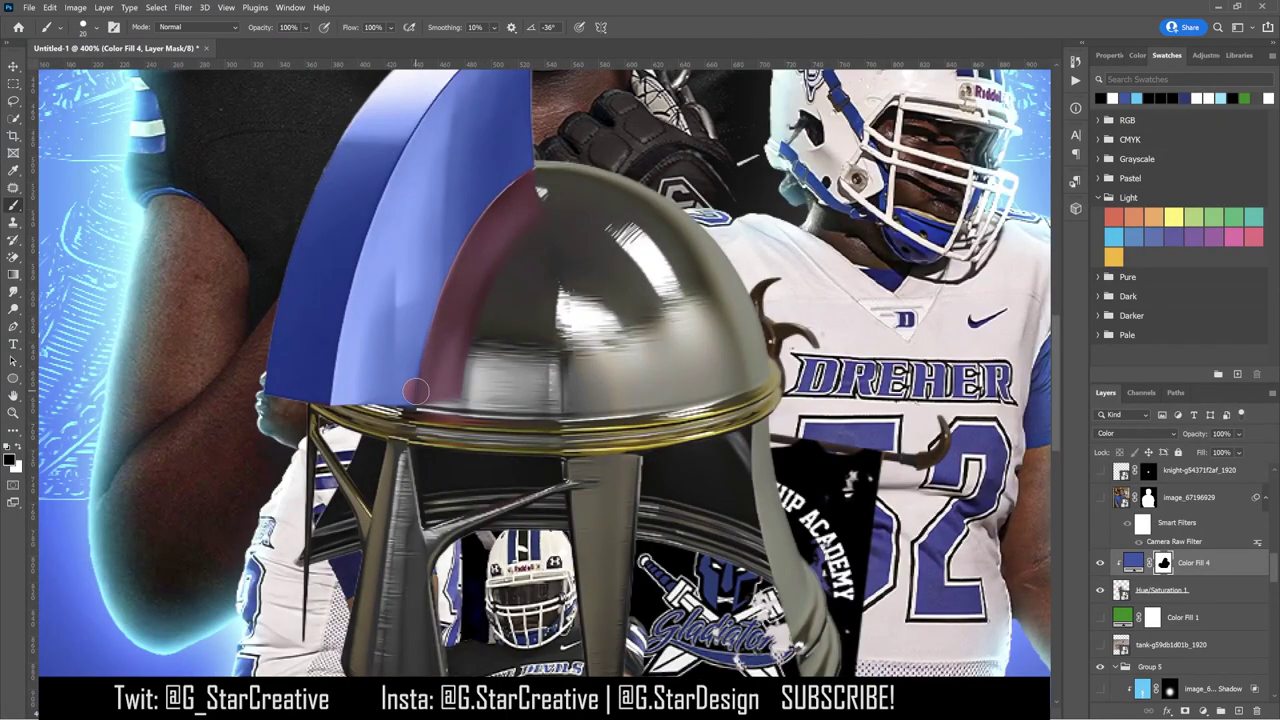
key("x")
mouse_move(460, 322)
left_mouse_down()
mouse_move(530, 212)
mouse_move(521, 160)
mouse_move(526, 201)
mouse_move(487, 315)
mouse_move(491, 193)
mouse_move(416, 369)
mouse_move(513, 198)
left_mouse_up()
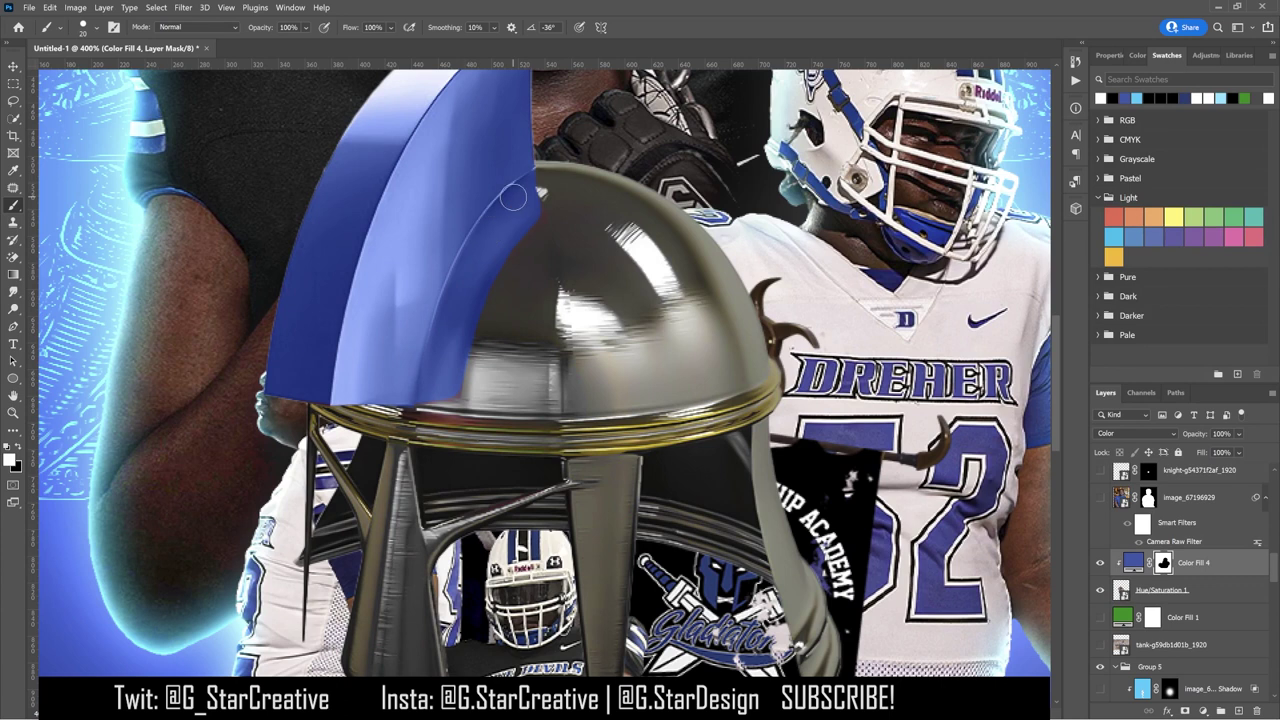
right_click(56, 110)
left_click(422, 393)
Step: Fit the poster in view, set a 150 black brush, and select the helmet colour fill layer
key("ctrl+0")
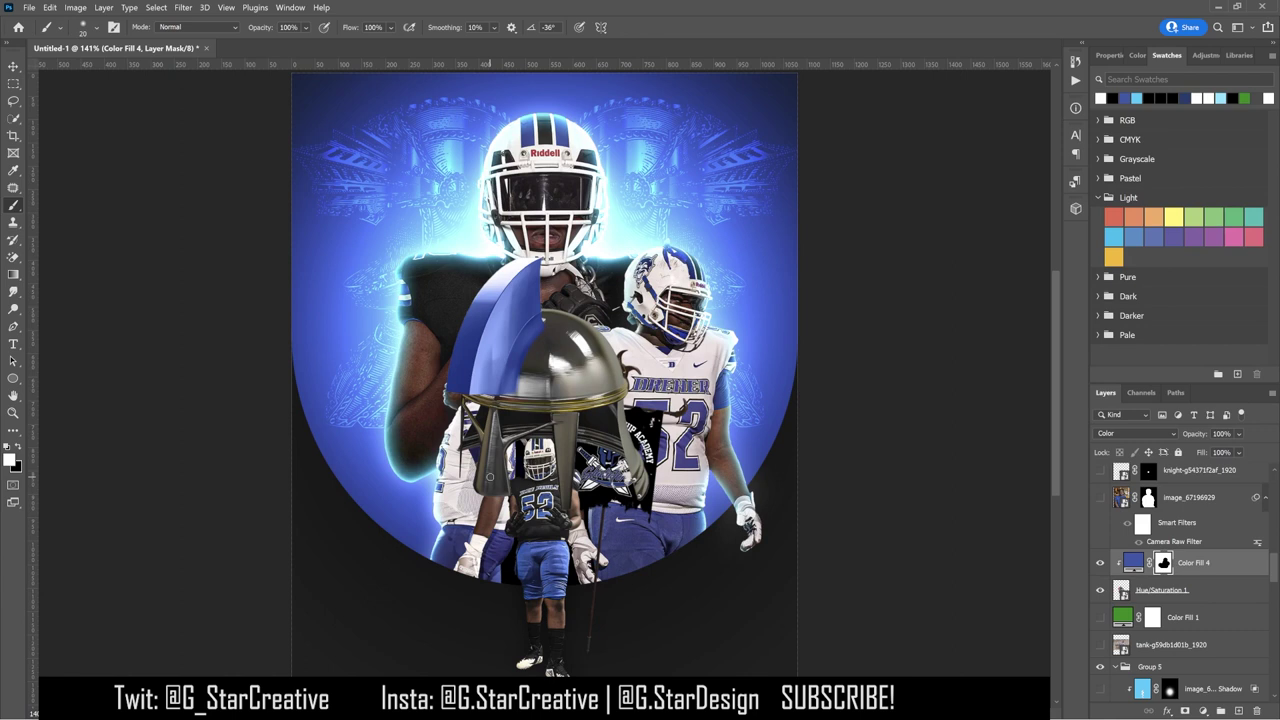
scroll(490, 477, "up", 4)
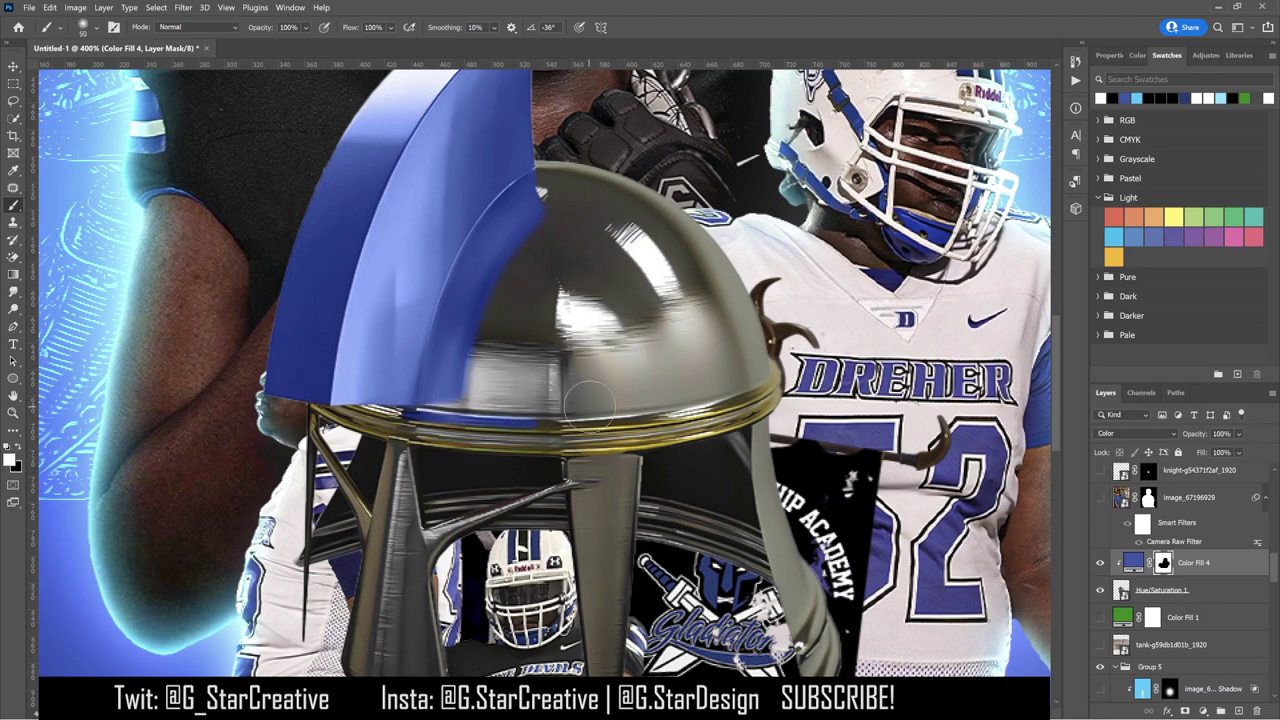
key("bracketright")
key("bracketright")
key("bracketright")
key("bracketright")
key("bracketright")
key("bracketright")
key("bracketright")
key("x")
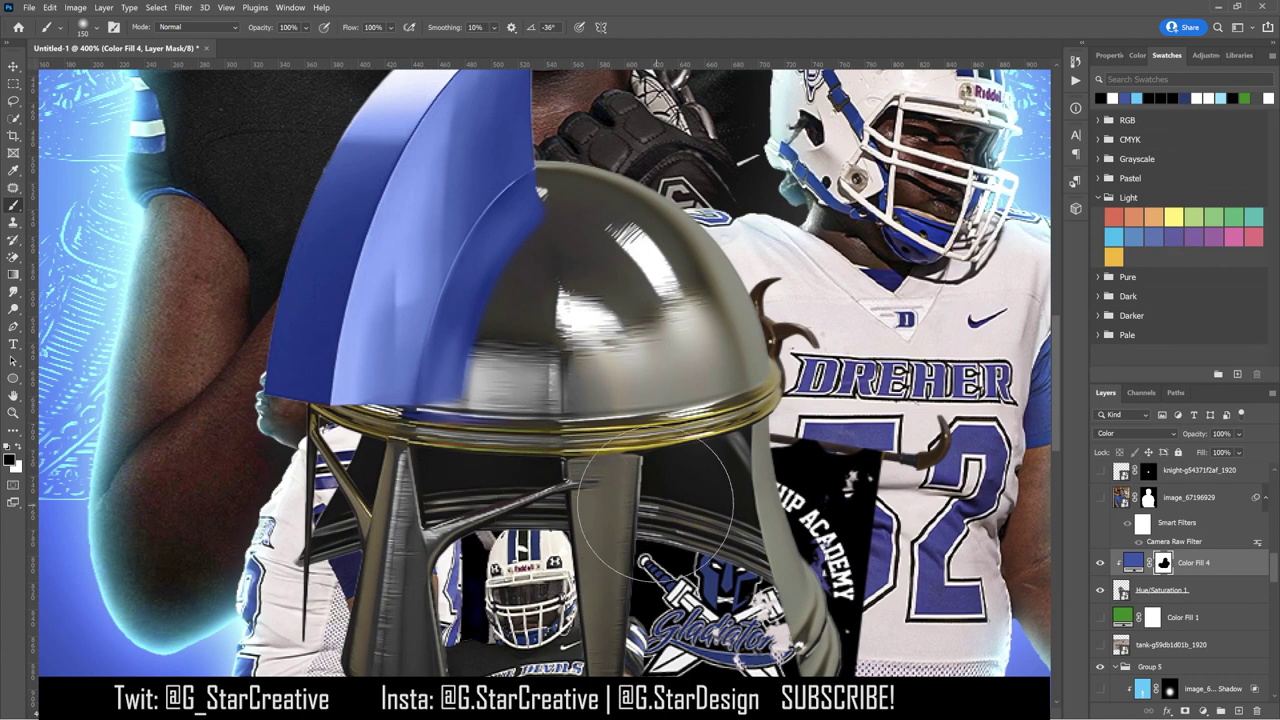
key("ctrl+0")
left_click(8, 66)
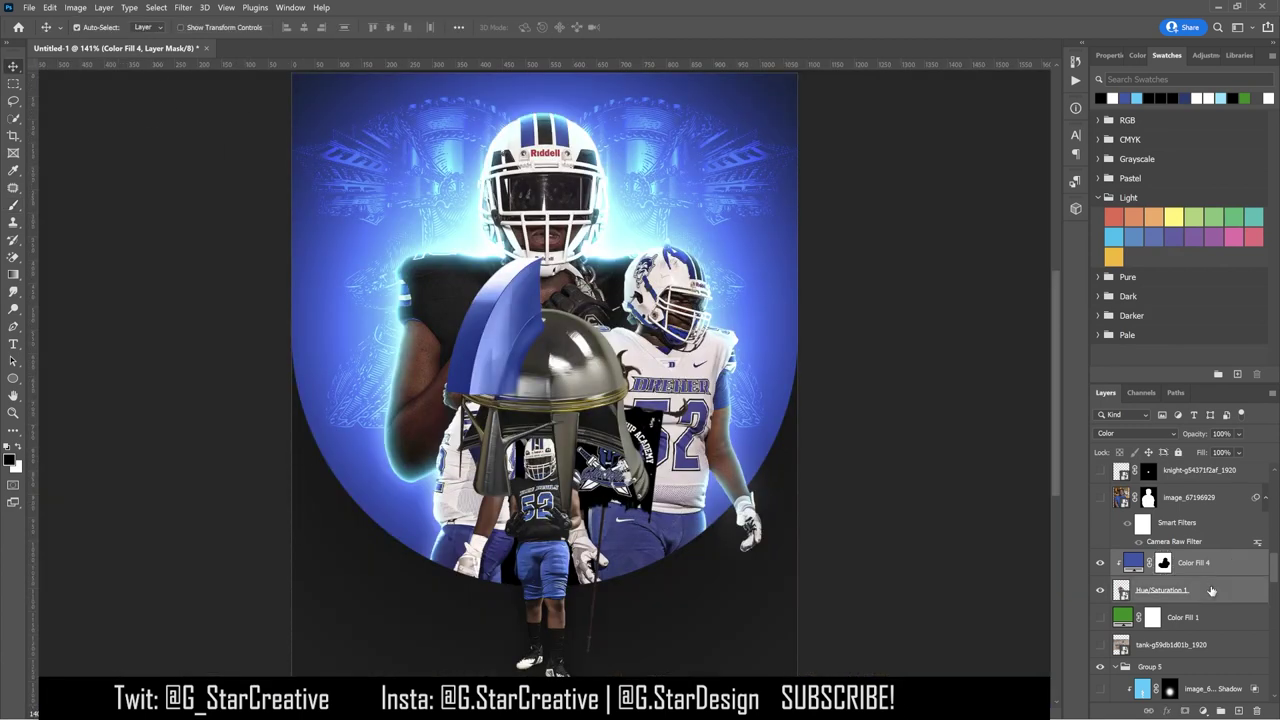
Step: Group the helmet colour layers, duplicate the group, and darken it with a clipped Curves
left_click(1160, 590, "shift")
key("ctrl+g")
key("ctrl+j")
right_click(1123, 561)
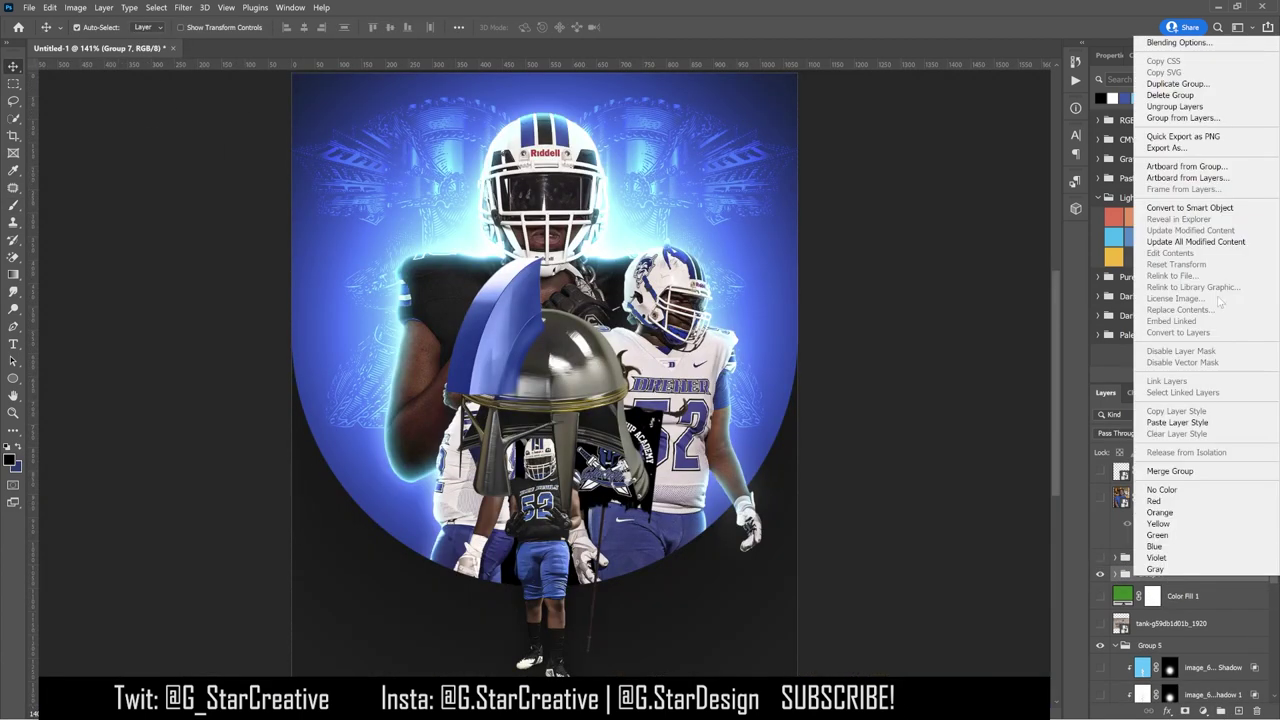
left_click(1194, 362)
key("ctrl+alt+g")
left_click_drag(1188, 203, 1191, 231)
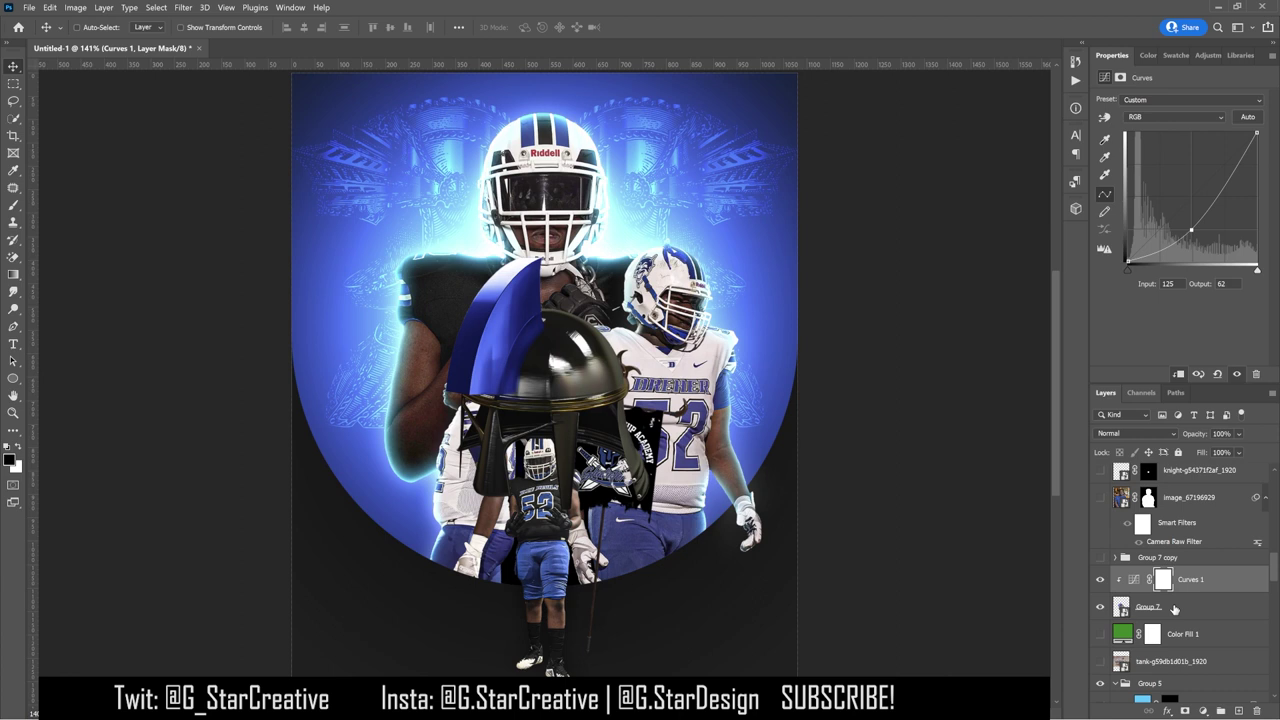
Step: Scale the helmet group to about 28.74%, place it on the banner, and make it a Smart Object
left_click(1175, 609, "shift")
key("ctrl+t")
left_click_drag(654, 516, 578, 414)
left_click_drag(572, 362, 684, 372)
key("Return")
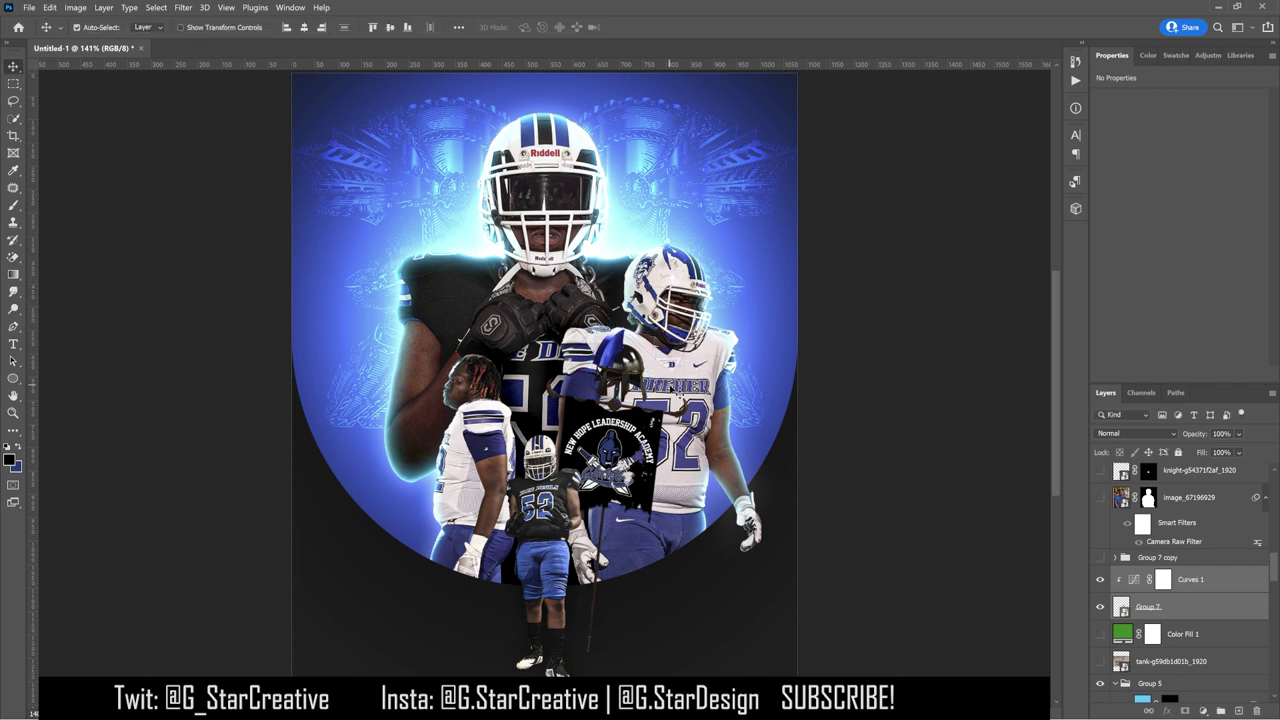
key("Left")
key("Left")
key("Down")
key("Down")
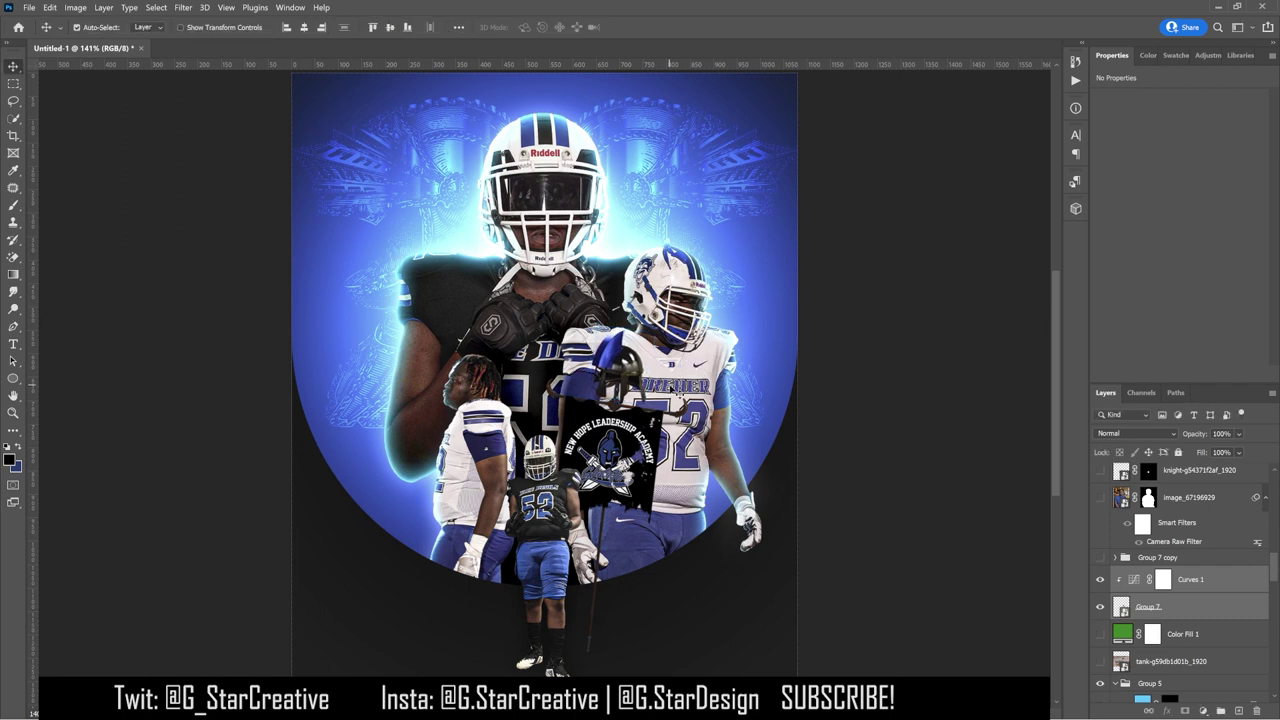
key("Left")
key("Left")
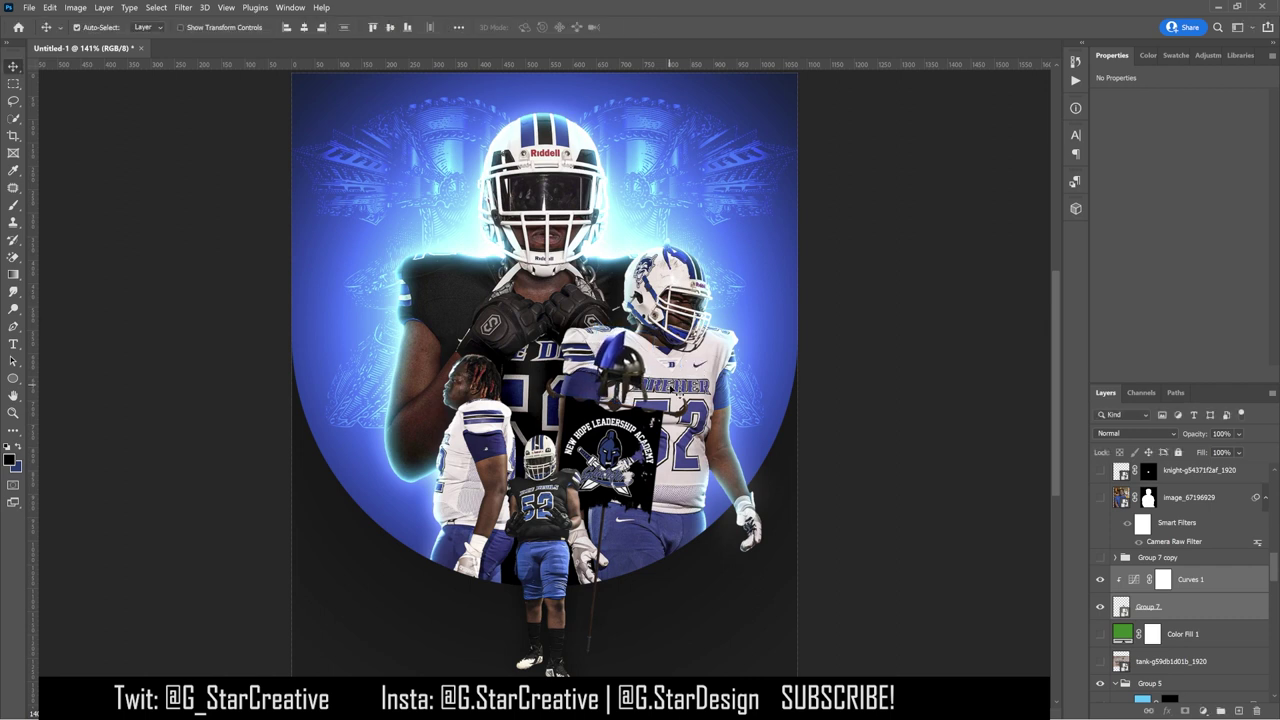
right_click(1210, 609)
left_click(1170, 168)
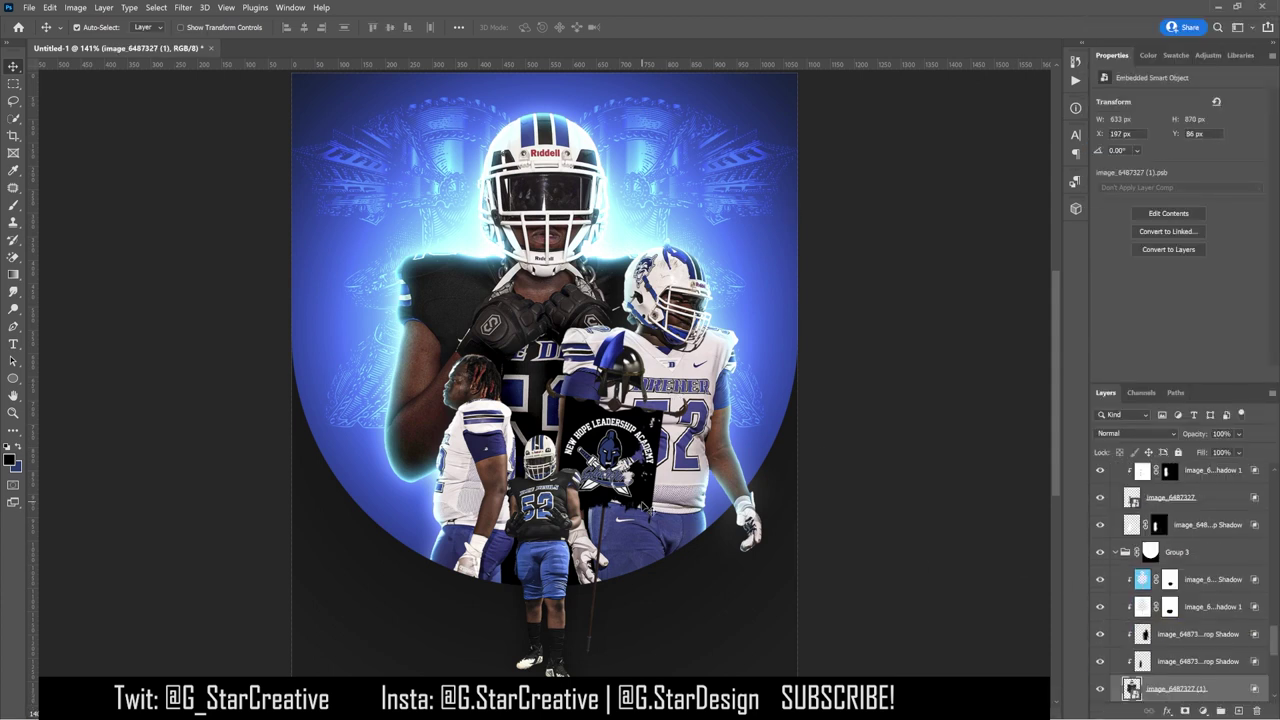
Step: Duplicate the gloved player's layer image_6487327 (1), undoing an added mask
key("ctrl+j")
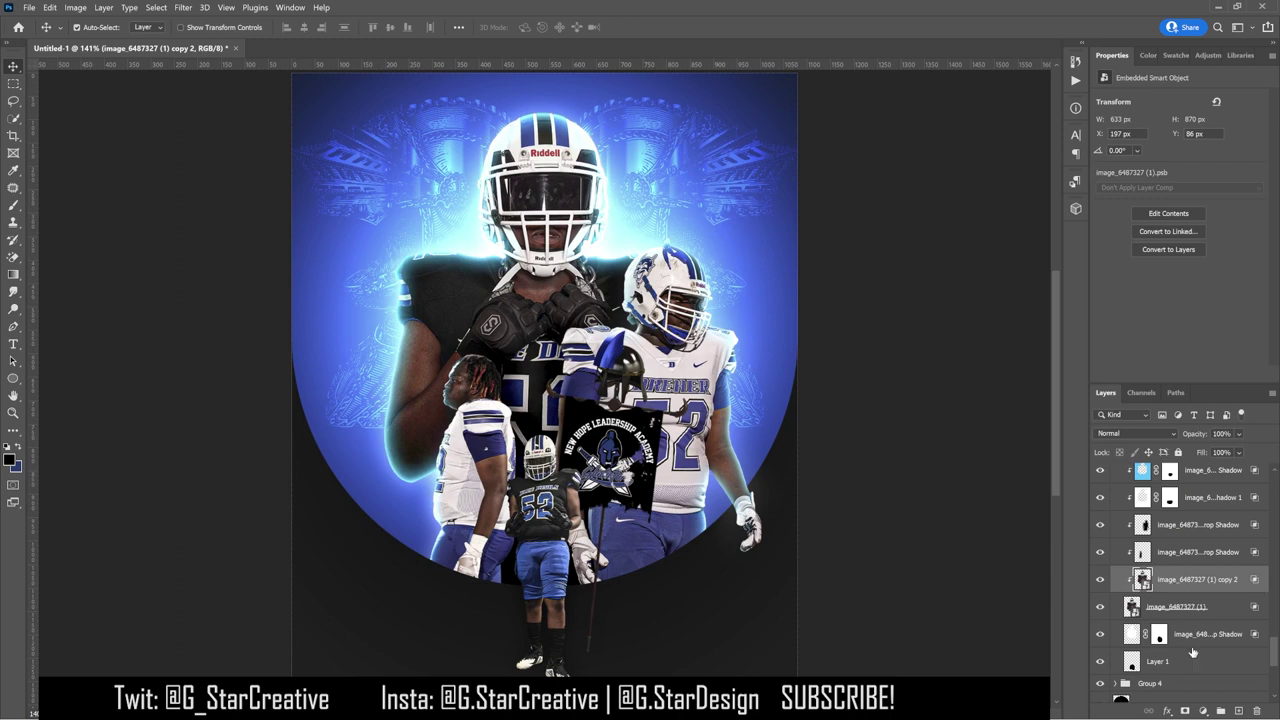
left_click(1184, 710)
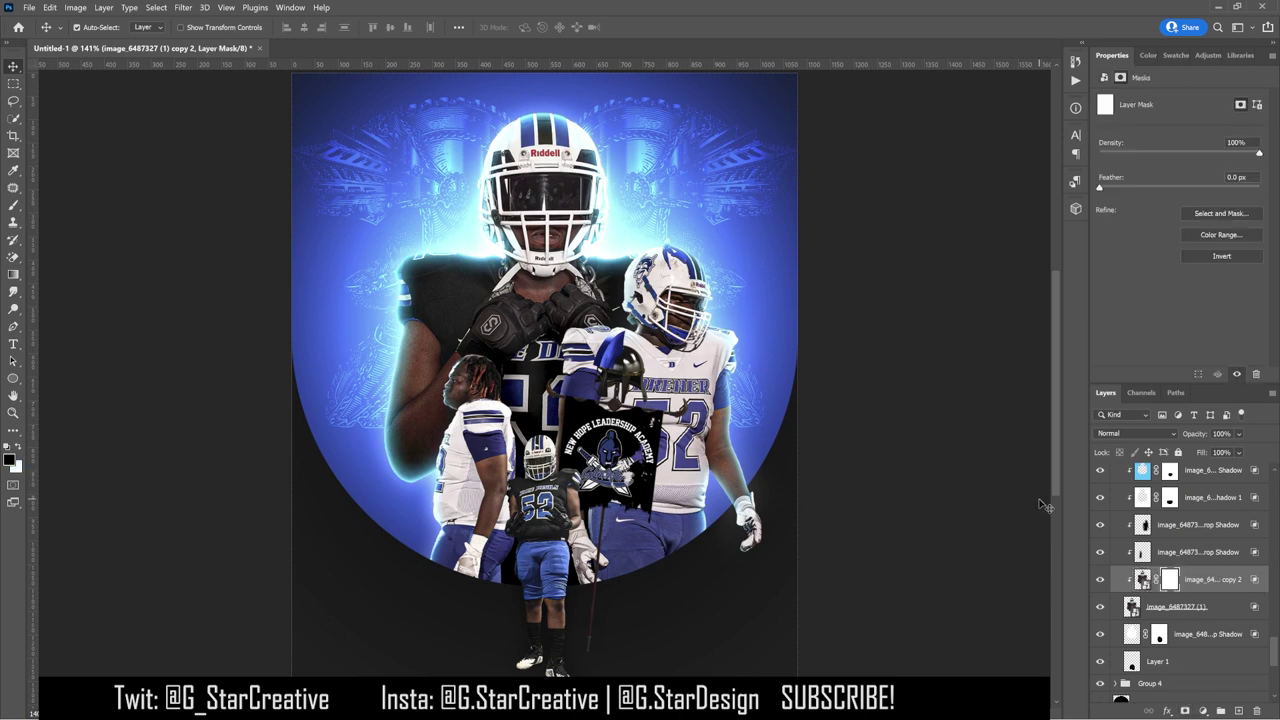
left_click(14, 206)
key("ctrl+z")
Step: Draw a Patch tool selection around the jersey area under the DU lettering
key("shift+j")
scroll(563, 350, "up", 3)
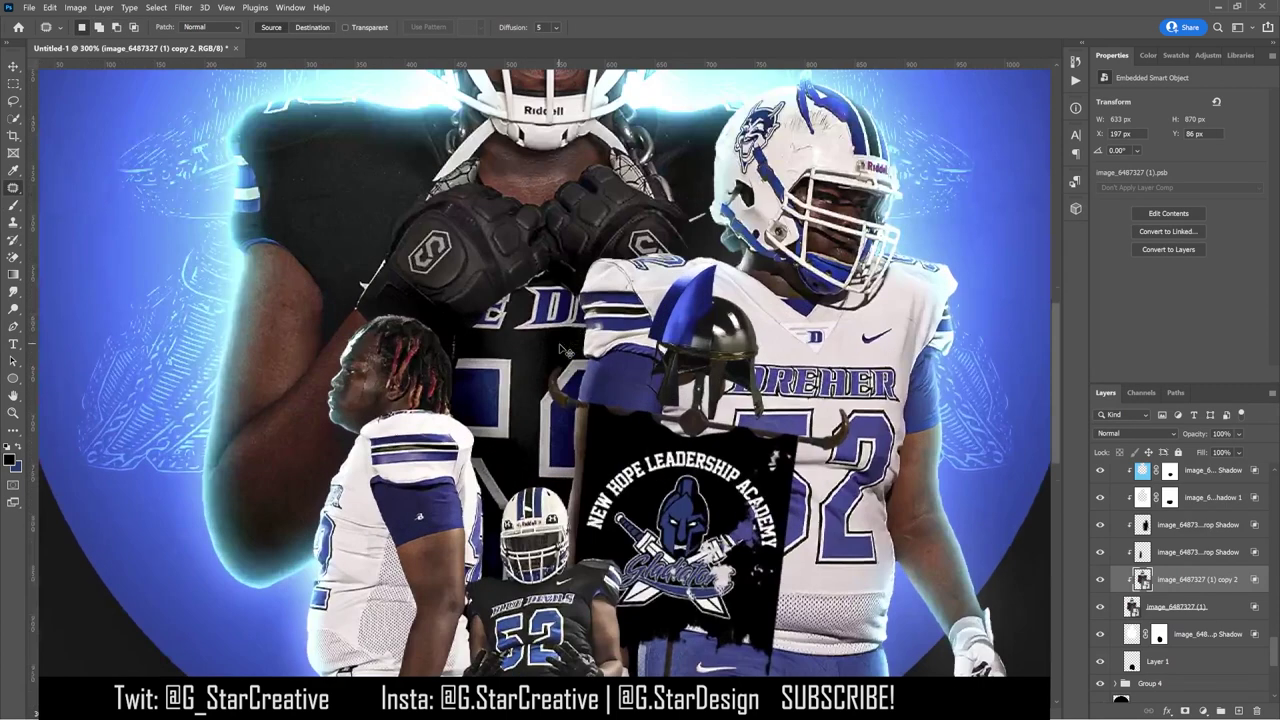
scroll(565, 350, "up", 1)
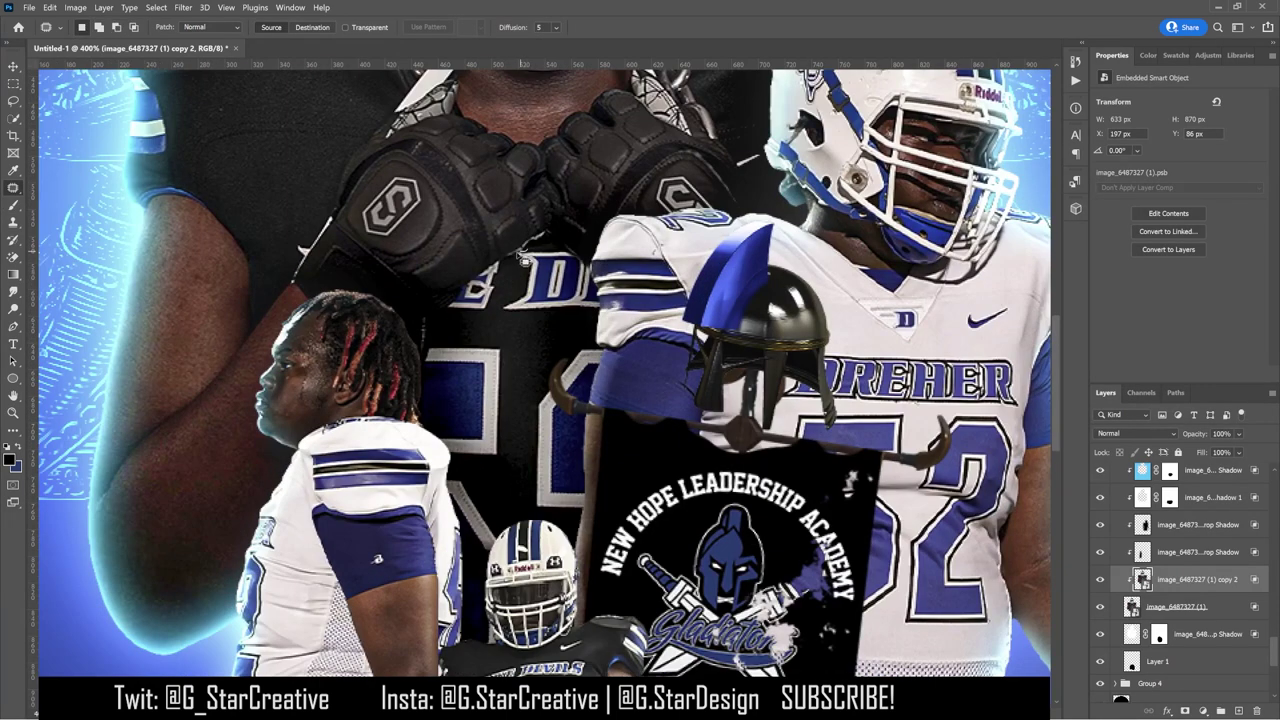
left_click_drag(458, 311, 598, 318)
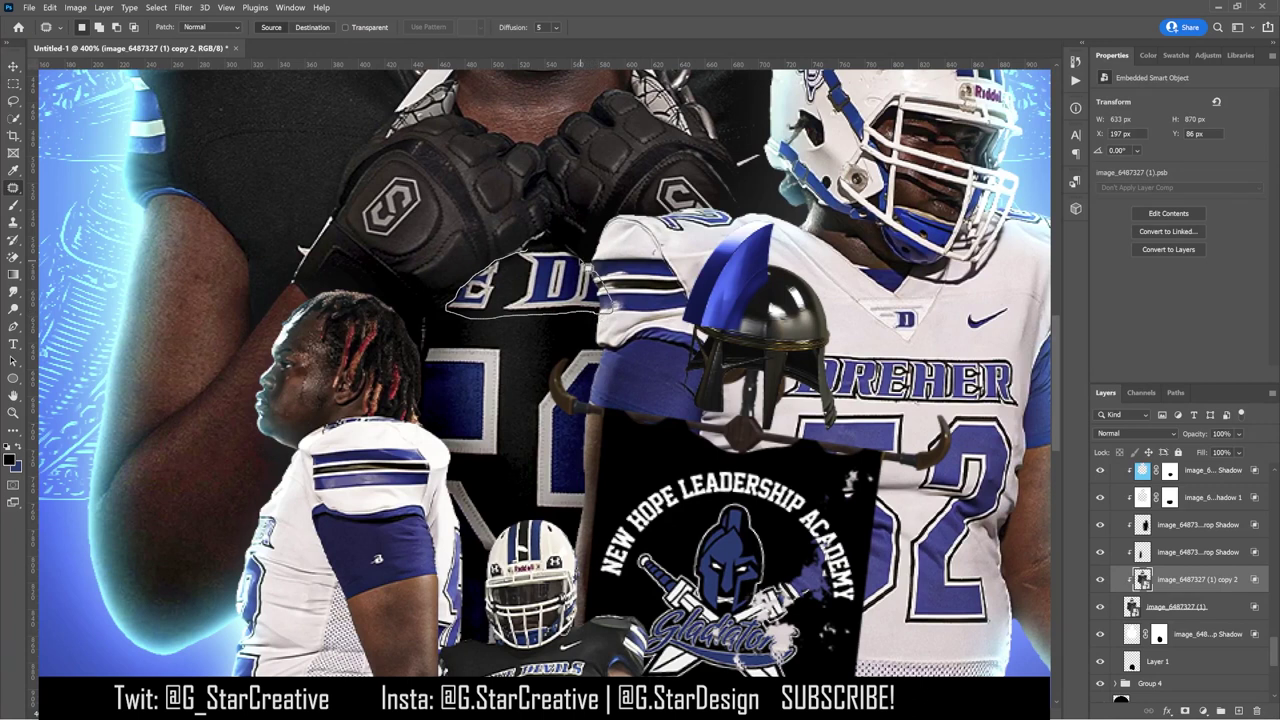
left_click_drag(565, 252, 447, 300)
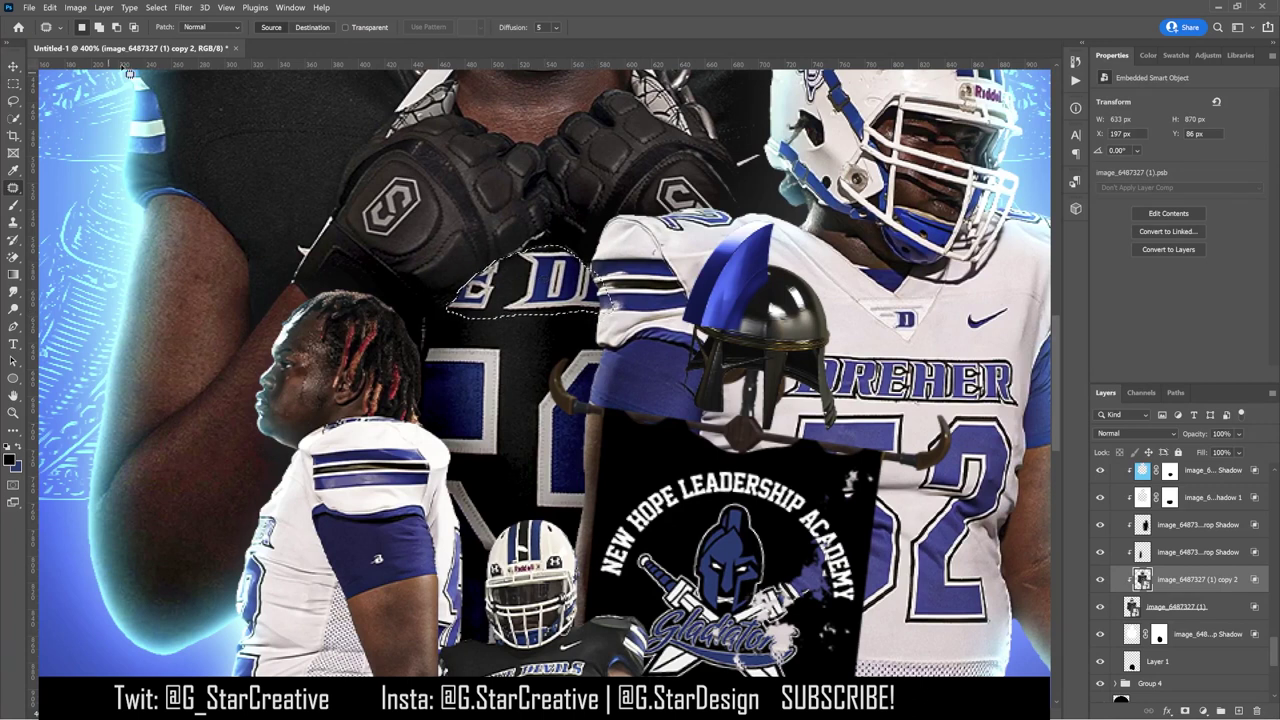
Step: Browse the Edit menu without running a command, then settle on the Move tool
left_click(76, 8)
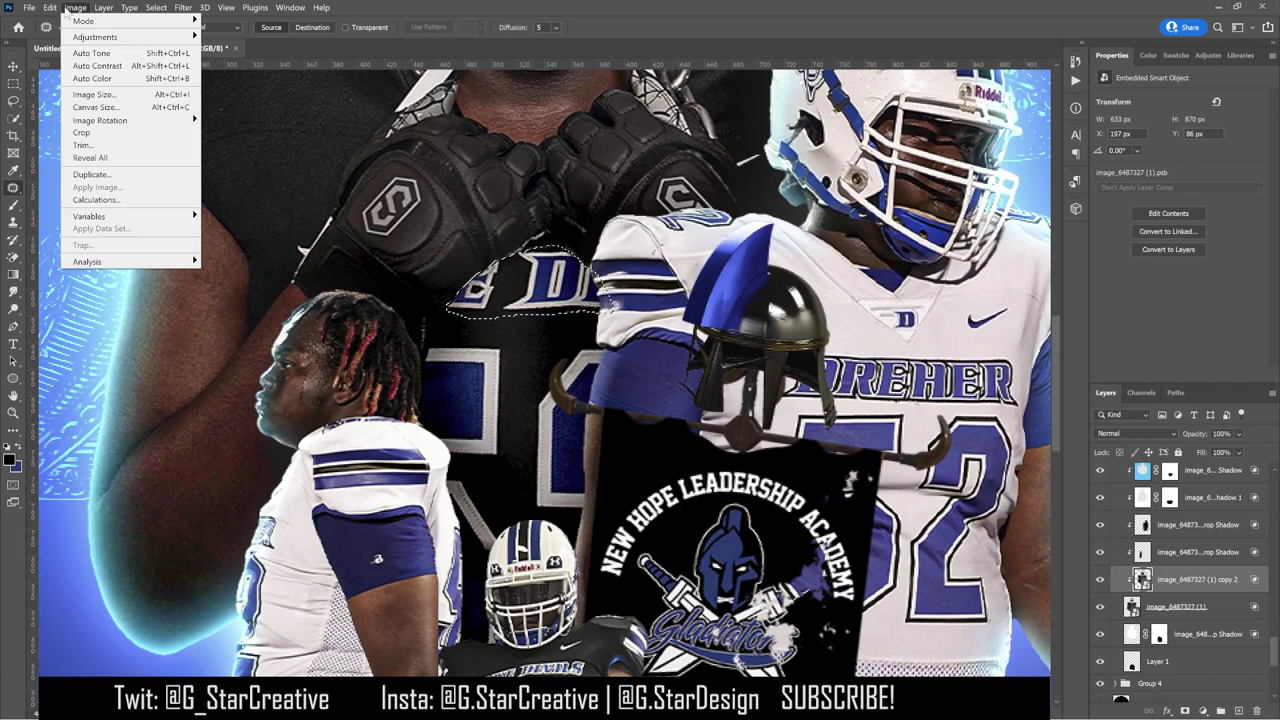
mouse_move(55, 10)
left_click(14, 66)
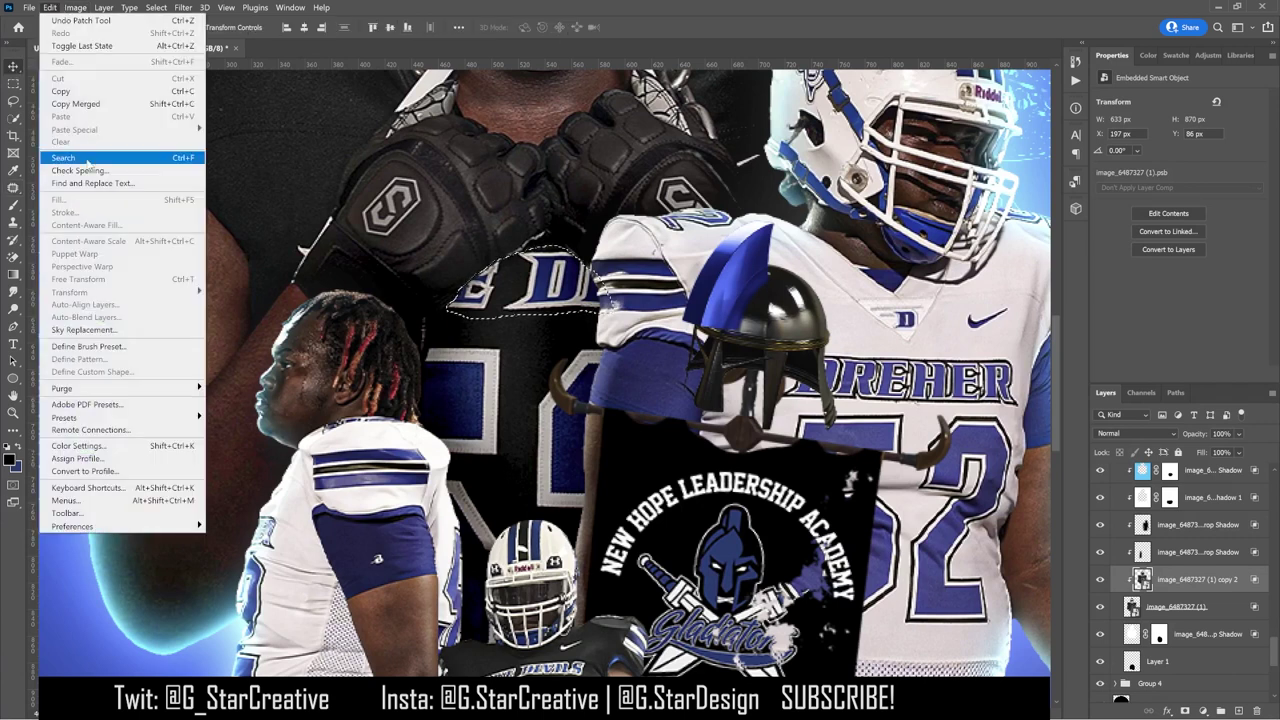
left_click(1183, 582)
left_click(14, 187)
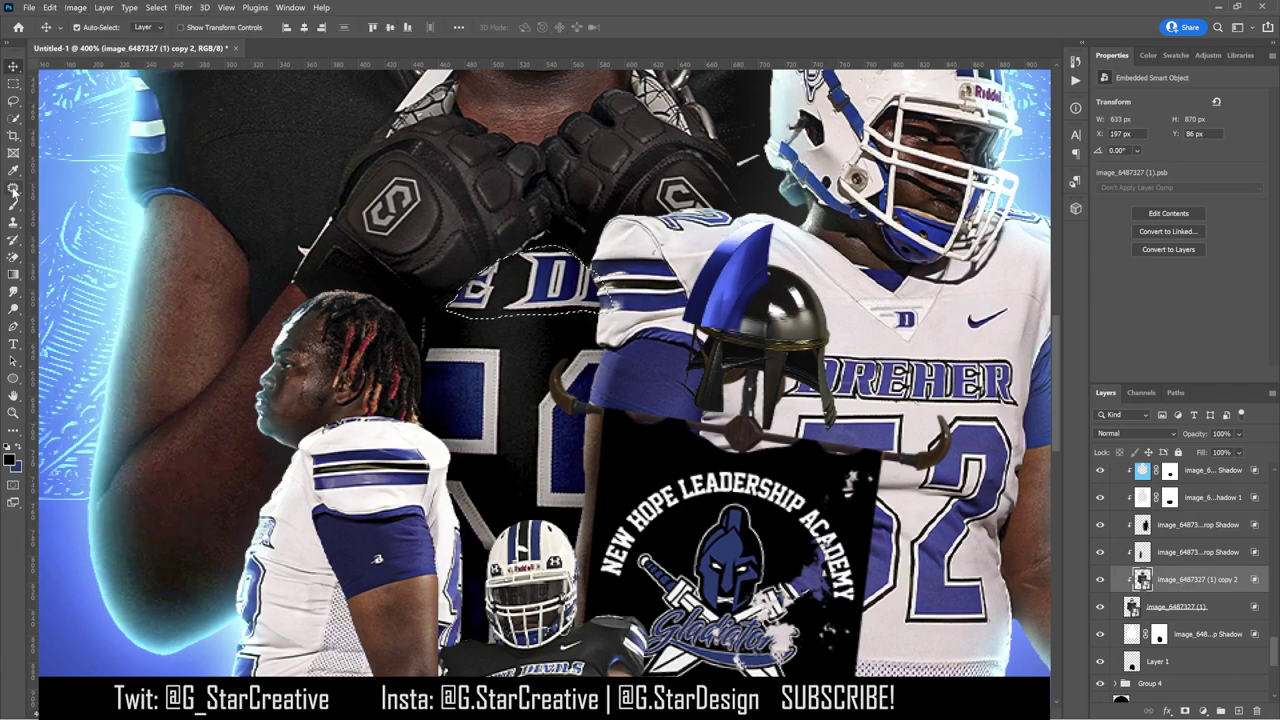
left_click(77, 8)
key("Escape")
key("v")
Step: Add an inverted layer mask to the gloved player's original layer, hiding the selected area
left_click(1179, 607)
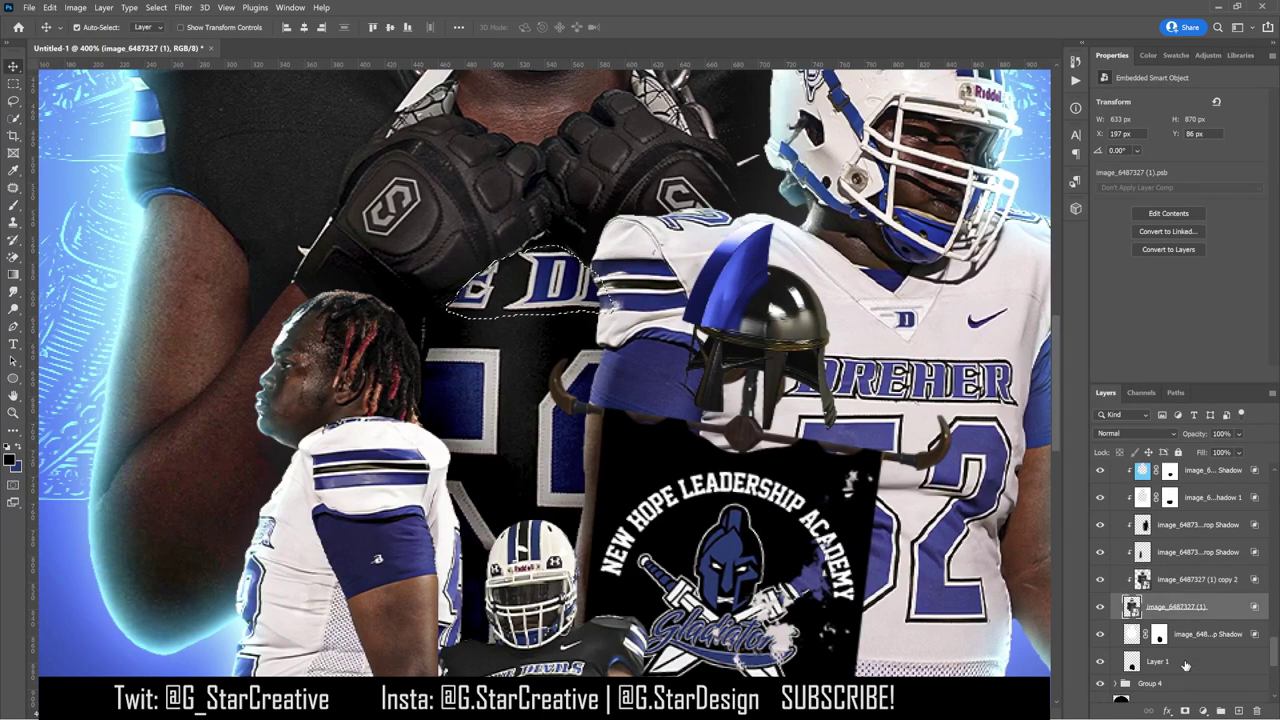
left_click(1184, 711)
key("ctrl+i")
Step: Rasterize the duplicate player layer
left_click(1184, 582)
right_click(1188, 632)
key("Escape")
left_click(1166, 586)
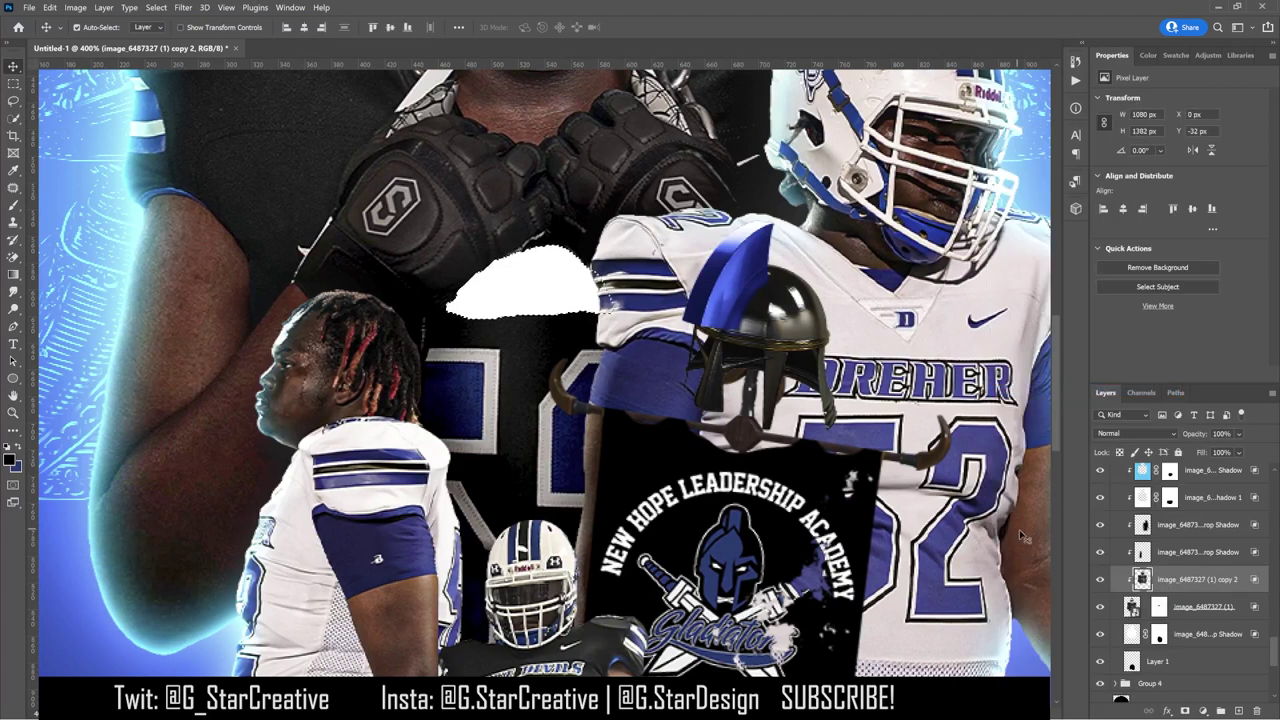
Step: Cancel Content-Aware Fill and delete the layer mask from the original jersey layer
left_click(75, 8)
mouse_move(49, 8)
left_click(95, 225)
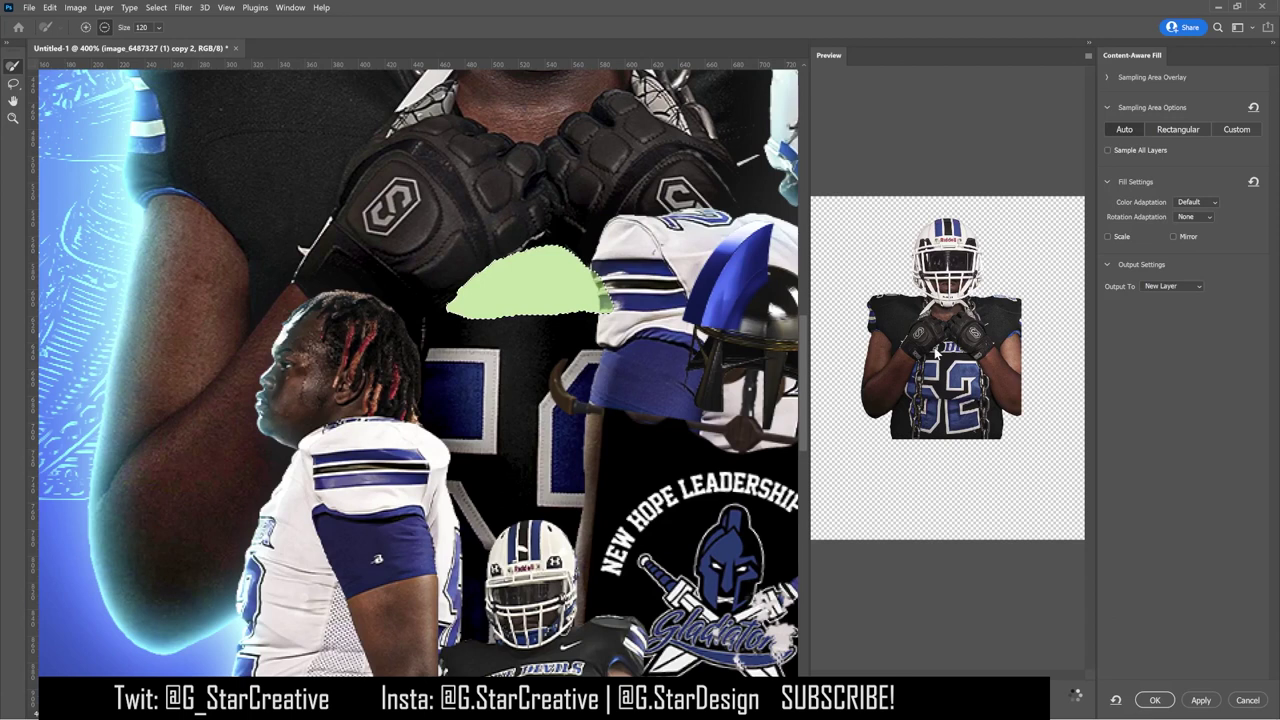
left_click(1247, 700)
left_click(1162, 607)
right_click(1160, 607)
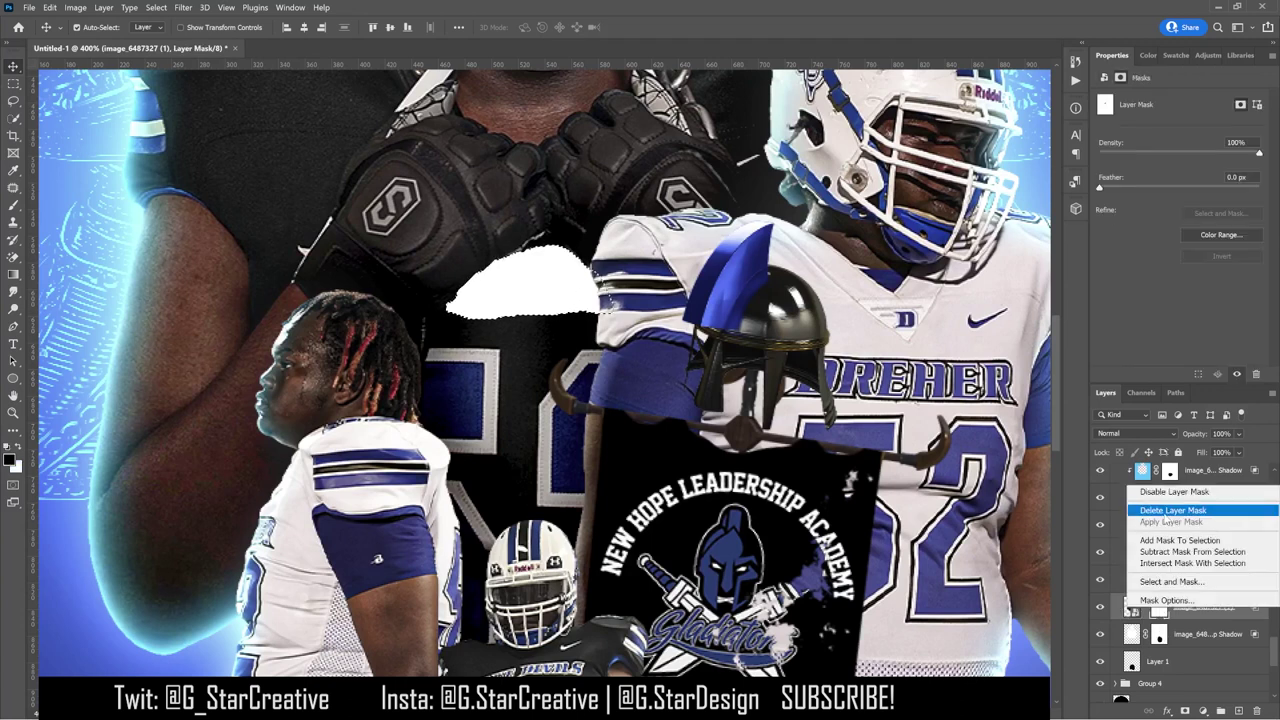
left_click(1170, 507)
Step: Select the copy 2 jersey layer, open Content-Aware Fill, then cancel it
left_click(1195, 579)
left_click(49, 8)
left_click(88, 226)
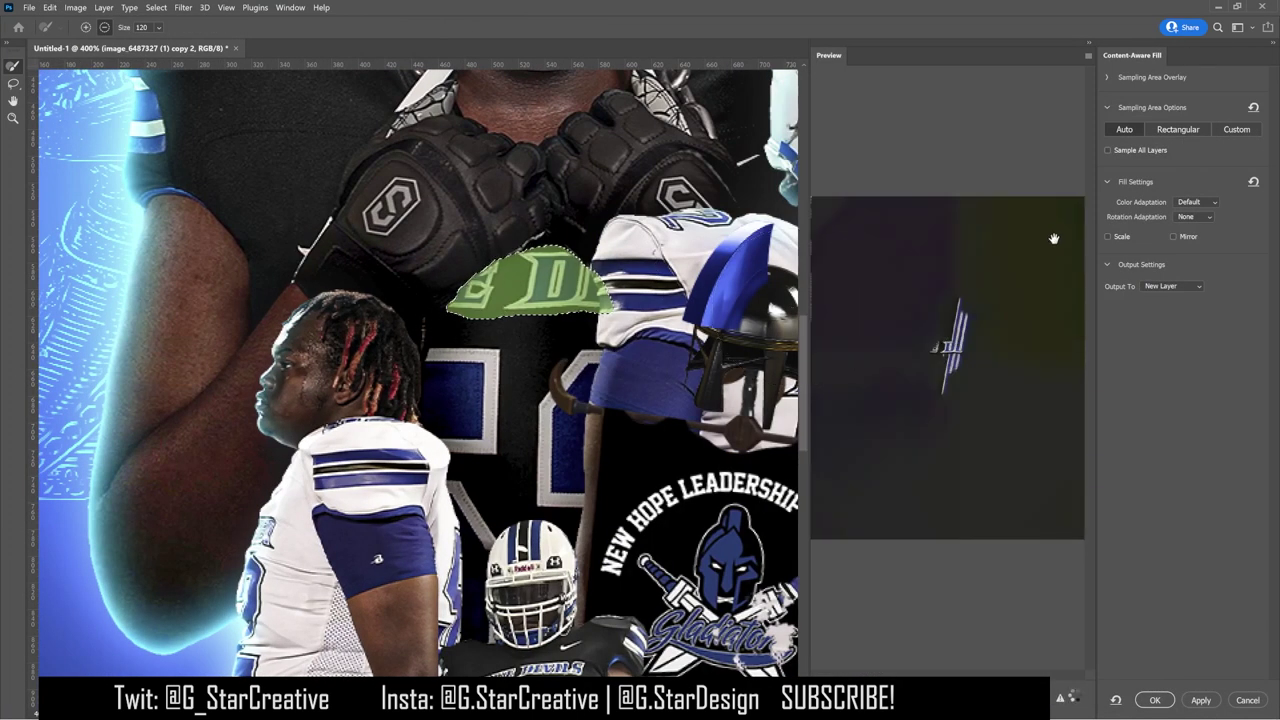
left_click(1247, 700)
left_click(49, 8)
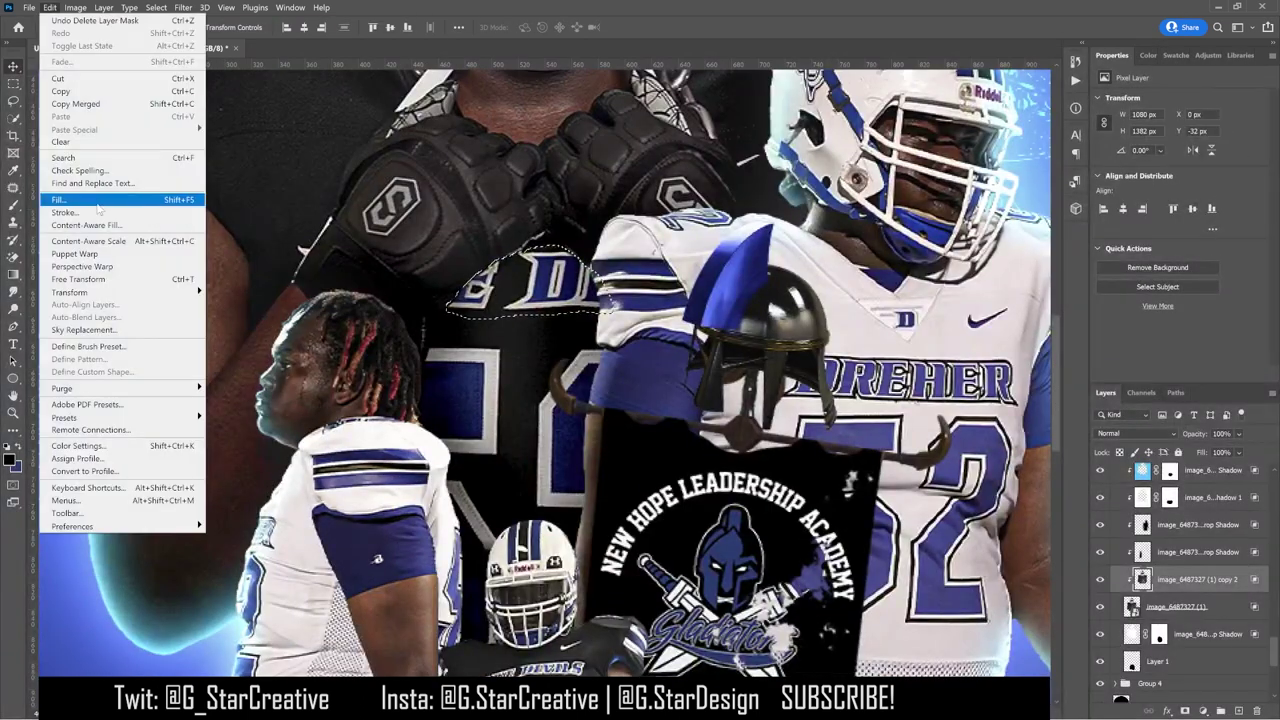
key("Escape")
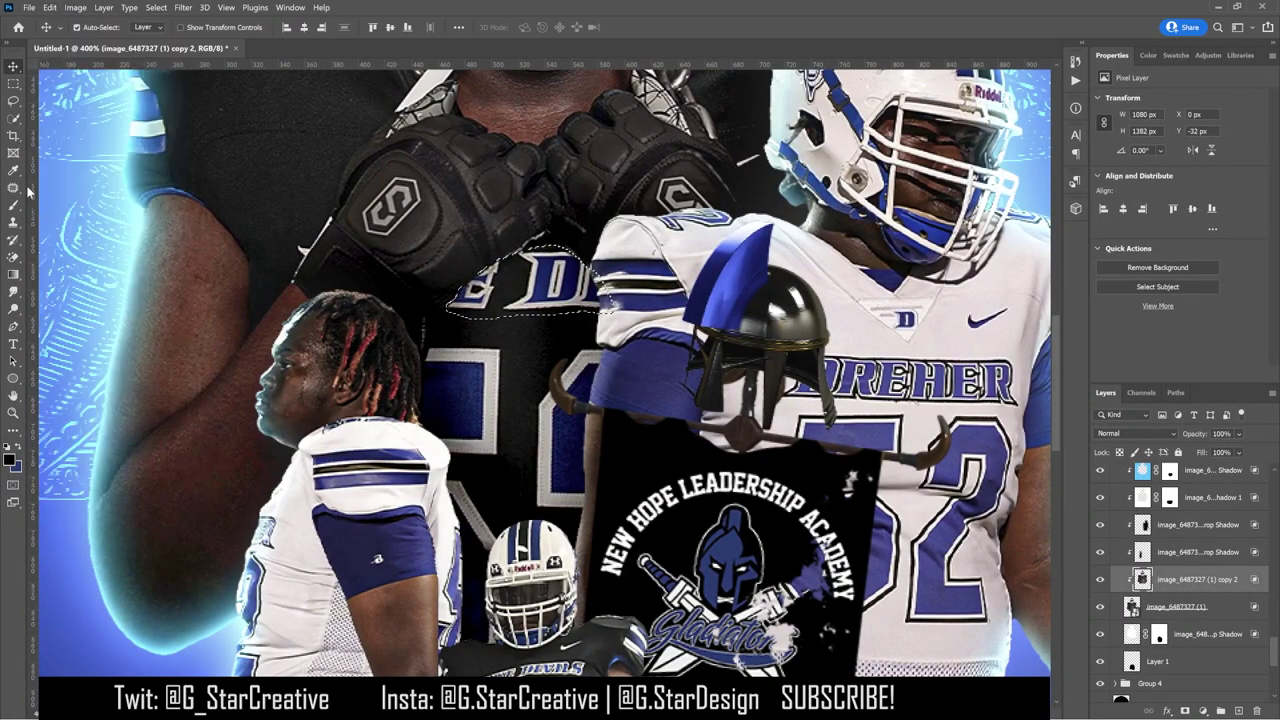
key("j")
left_click_drag(518, 318, 520, 313)
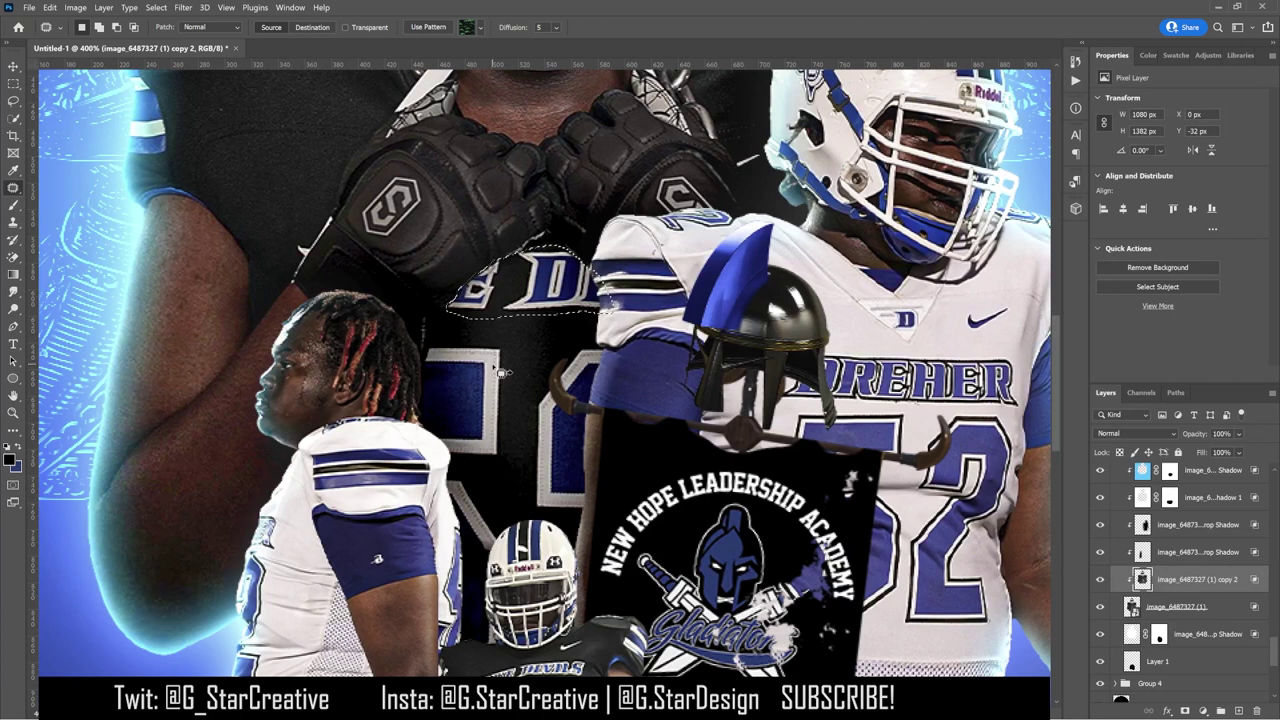
right_click(13, 188)
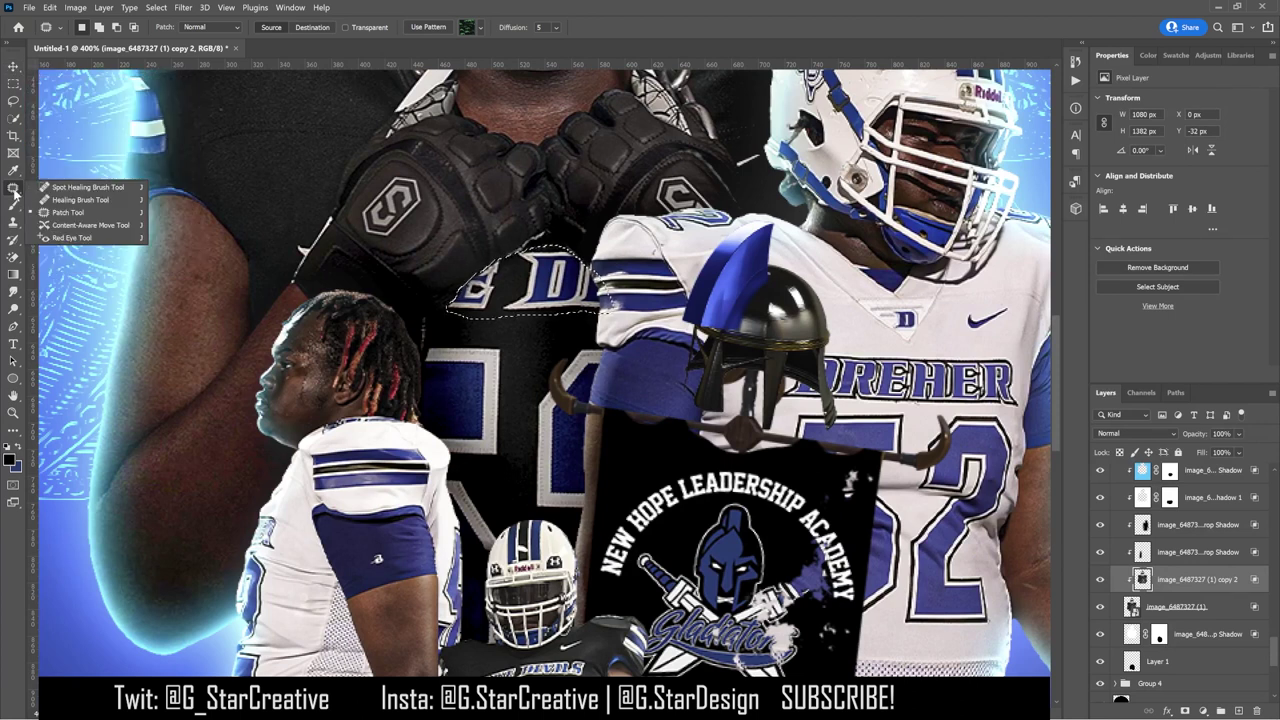
left_click(64, 225)
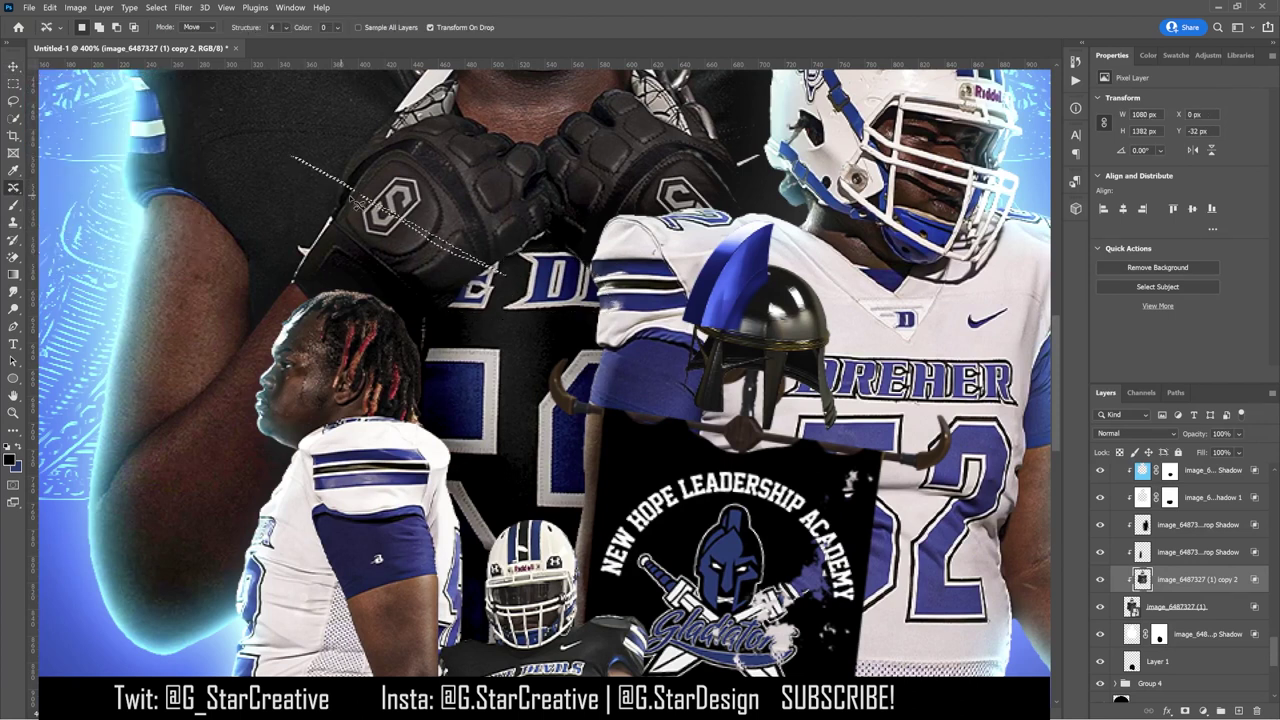
key("alt+]")
key("alt+]")
left_click_drag(452, 461, 537, 437)
key("ctrl+z")
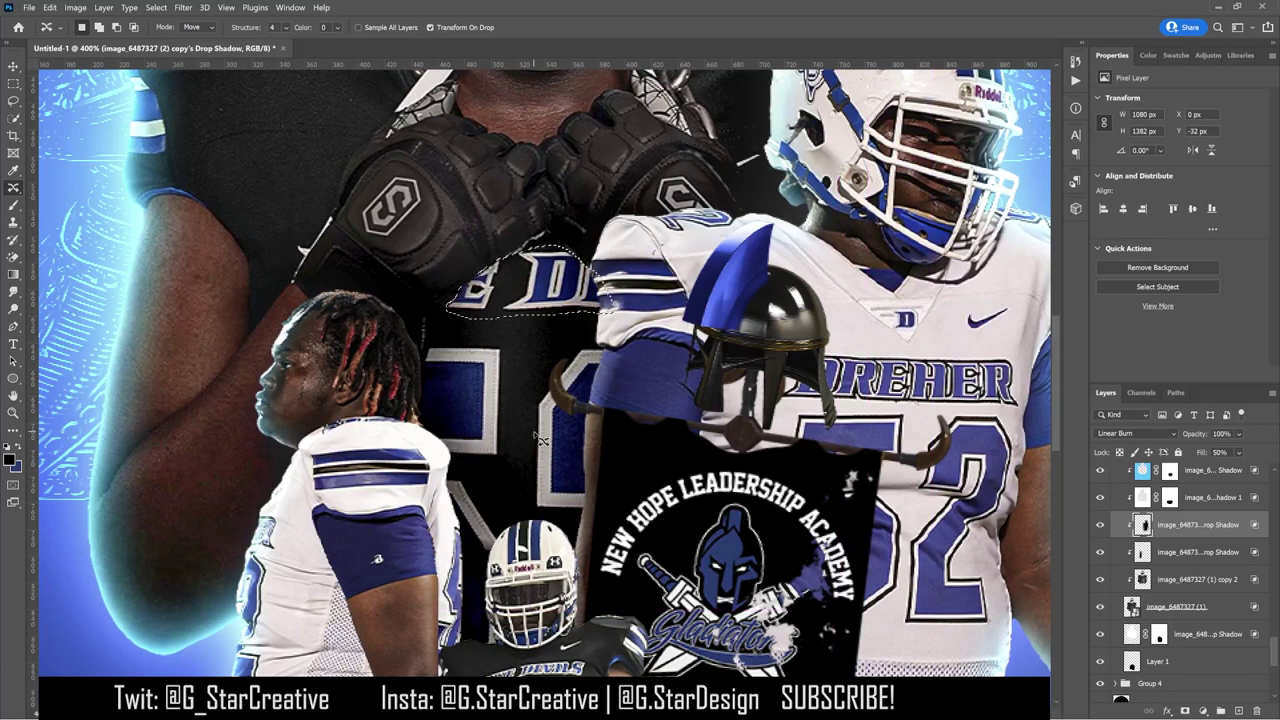
left_click(1173, 589)
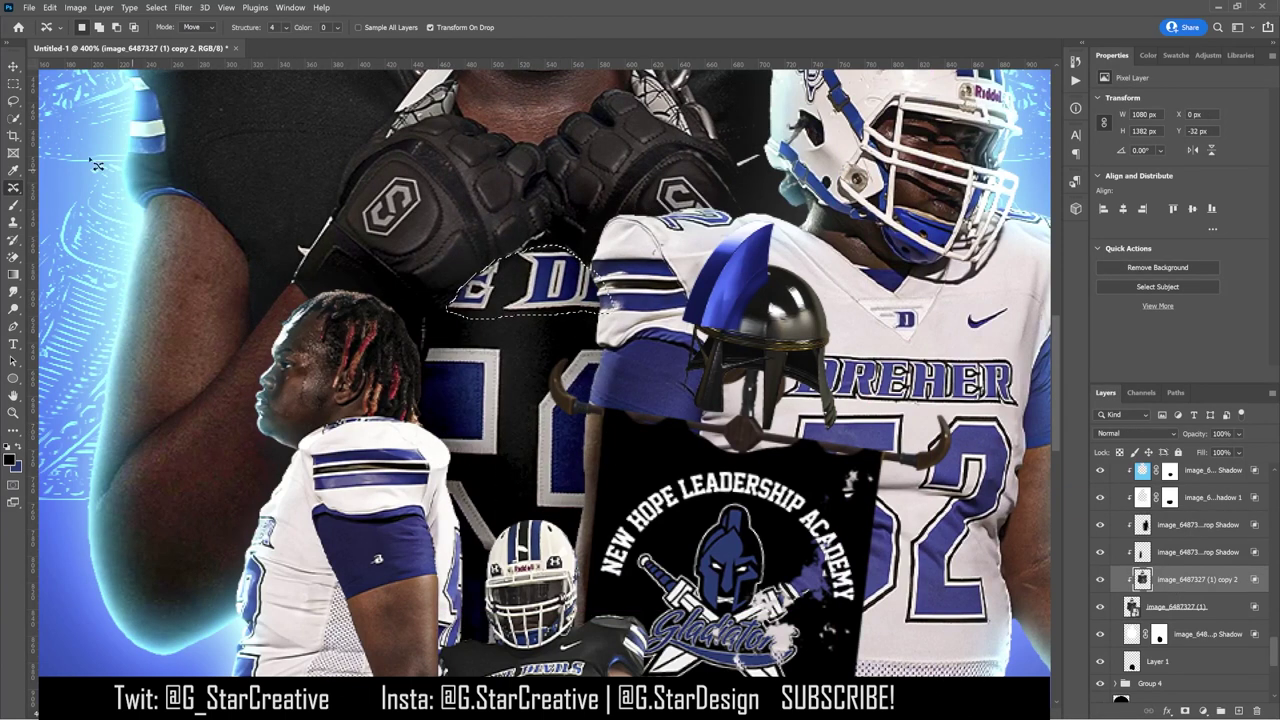
left_click(14, 70)
left_click_drag(14, 187, 60, 212)
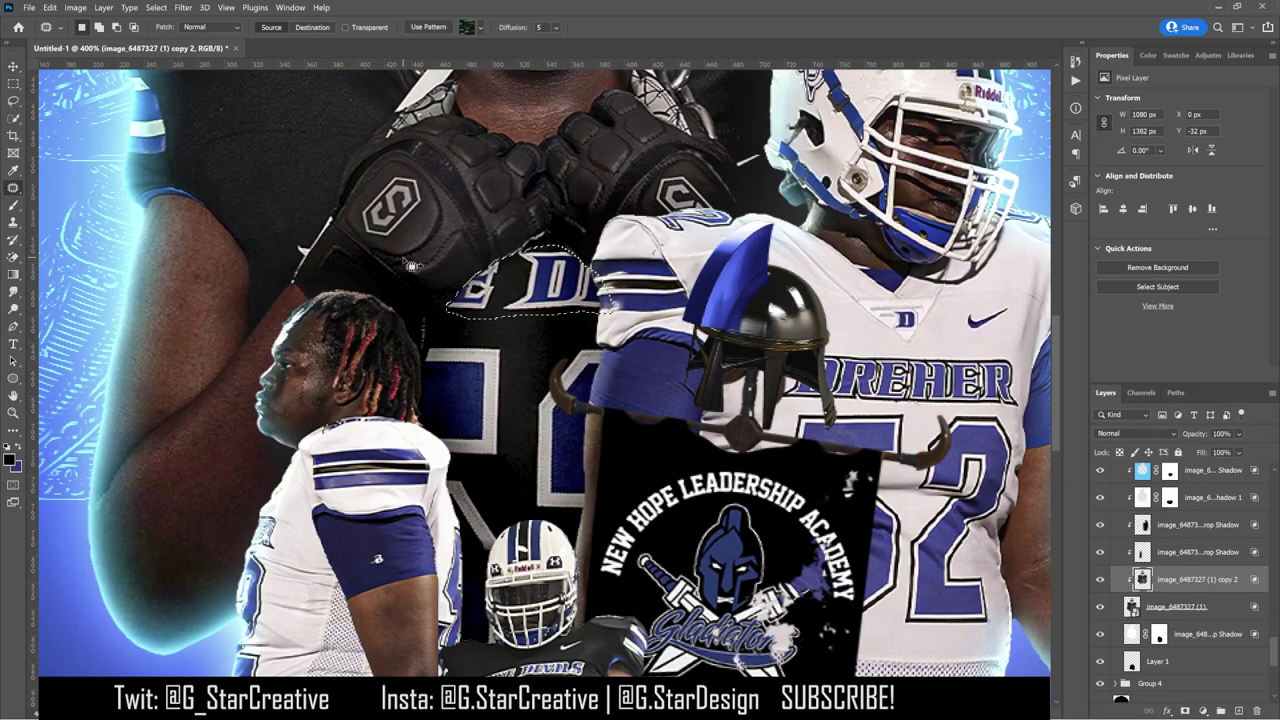
right_click(508, 309)
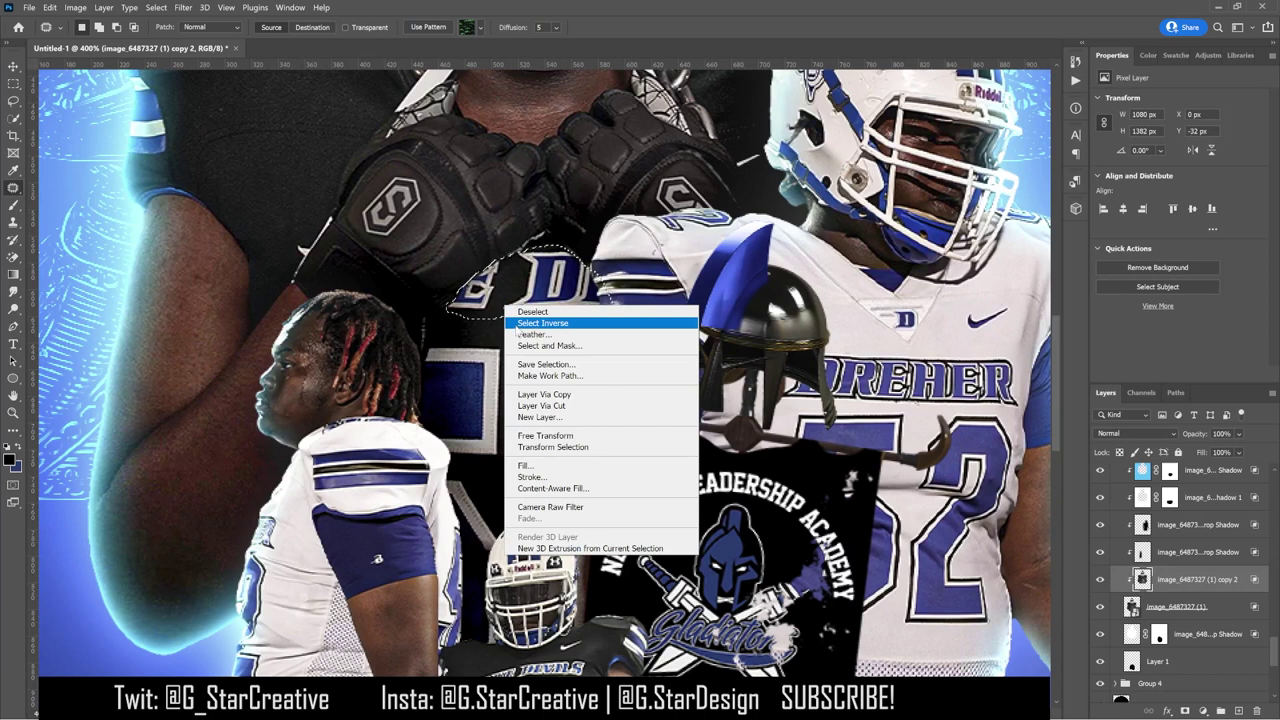
left_click(553, 488)
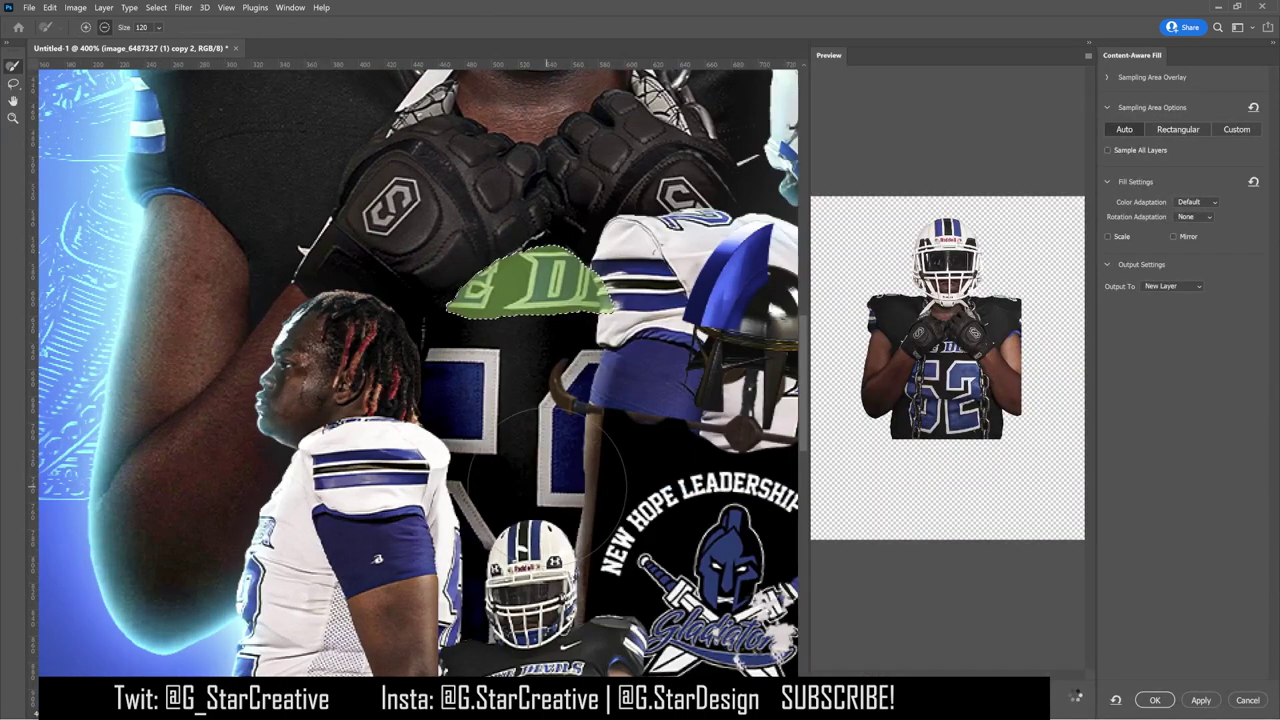
left_click(1247, 700)
key("v")
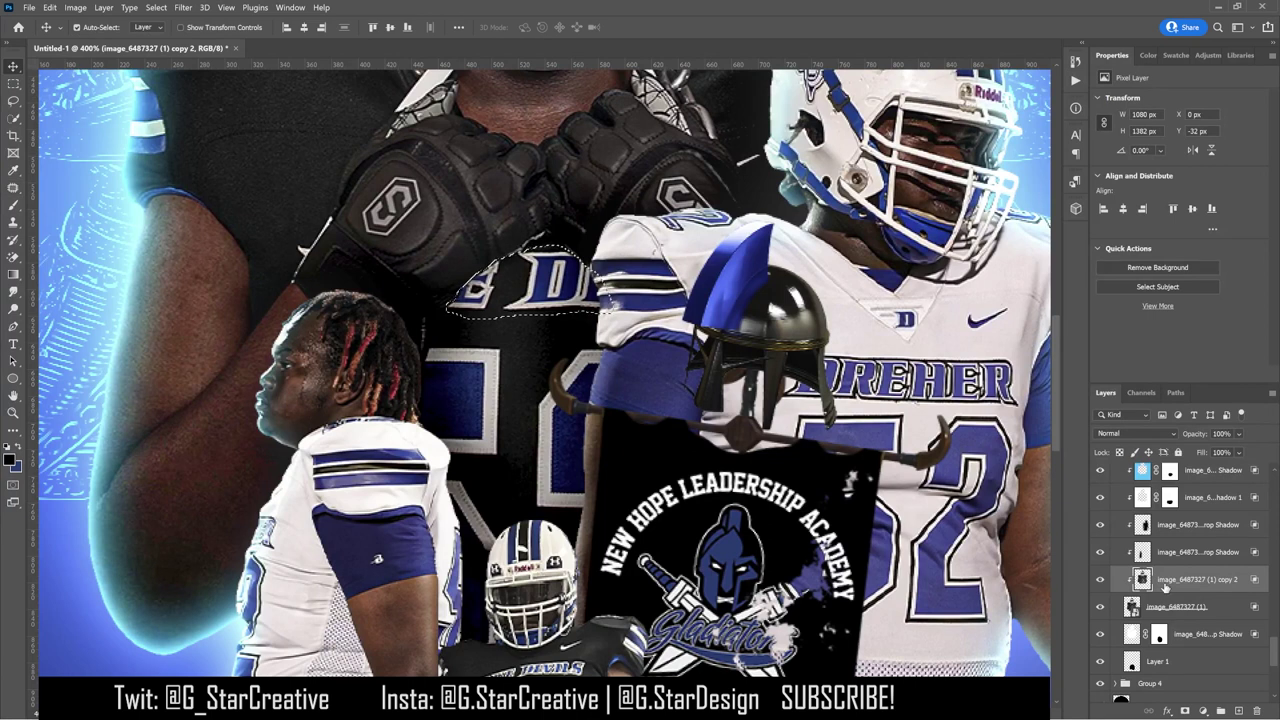
Step: Give copy 2 an inverted mask, shift it down, and duplicate it as copy 3 moved up
left_click(1184, 710)
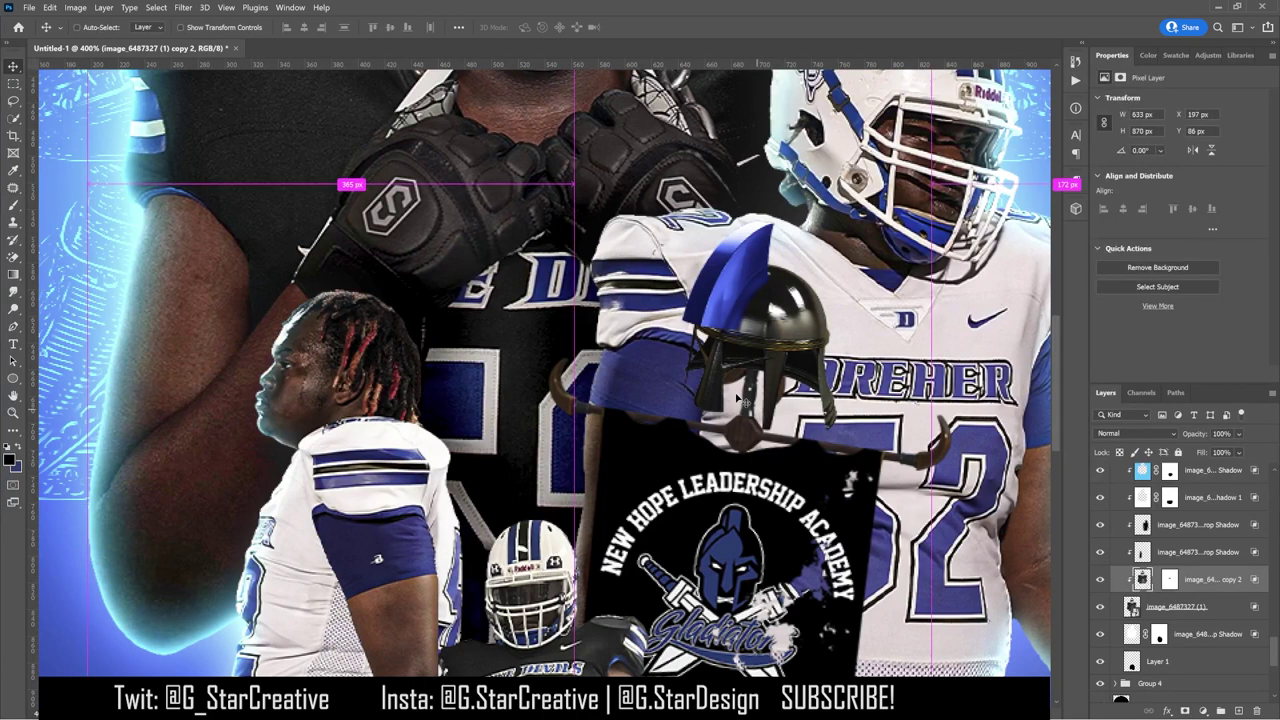
key("ctrl+i")
left_click_drag(645, 305, 645, 339)
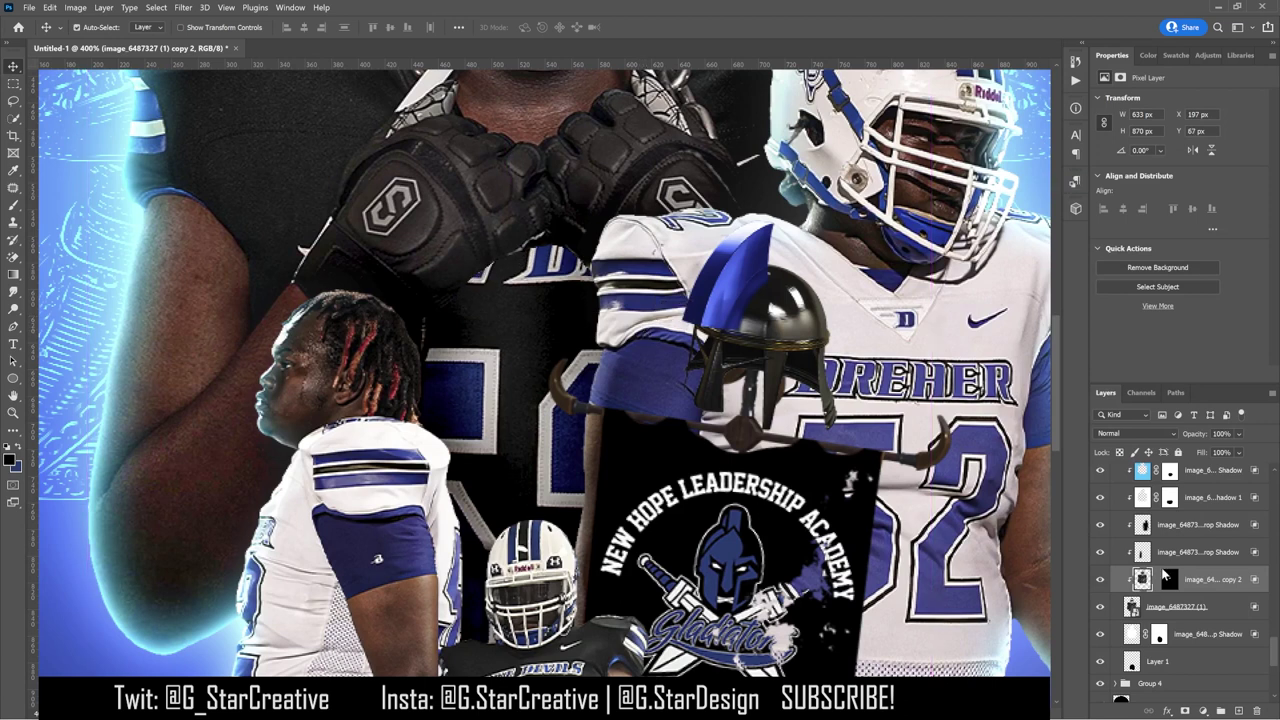
key("ctrl+j")
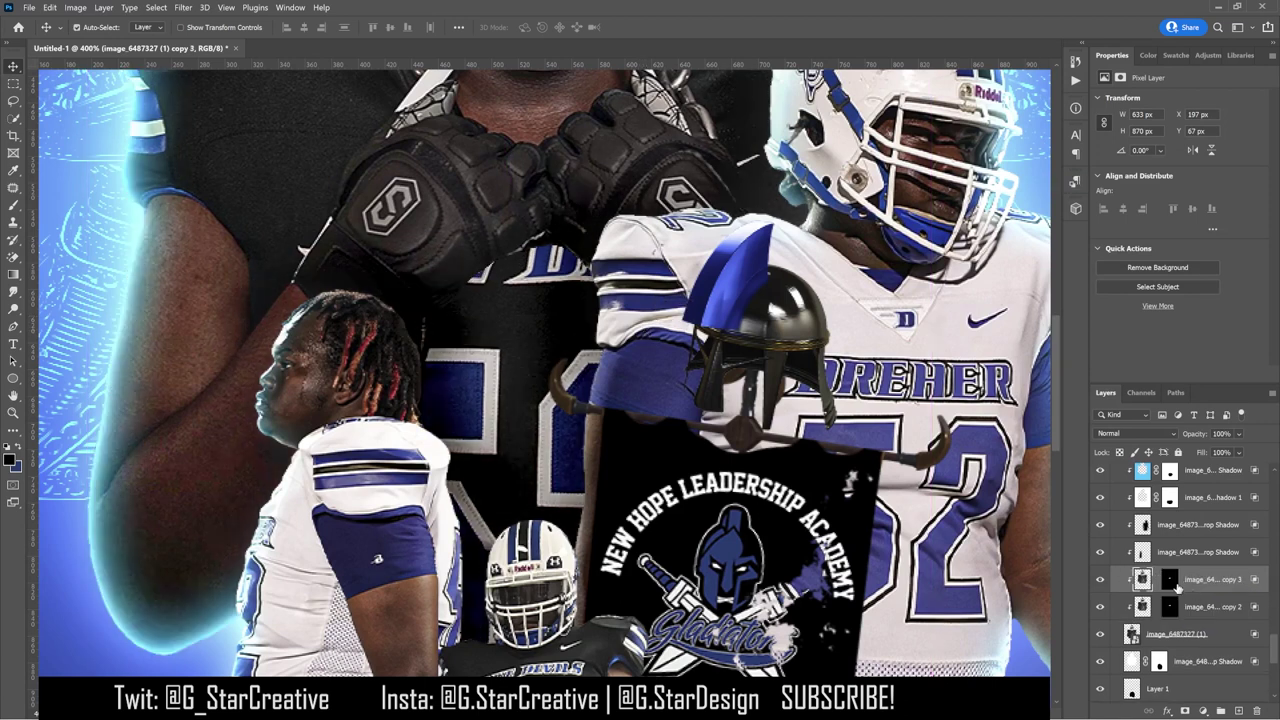
left_click_drag(780, 420, 783, 381)
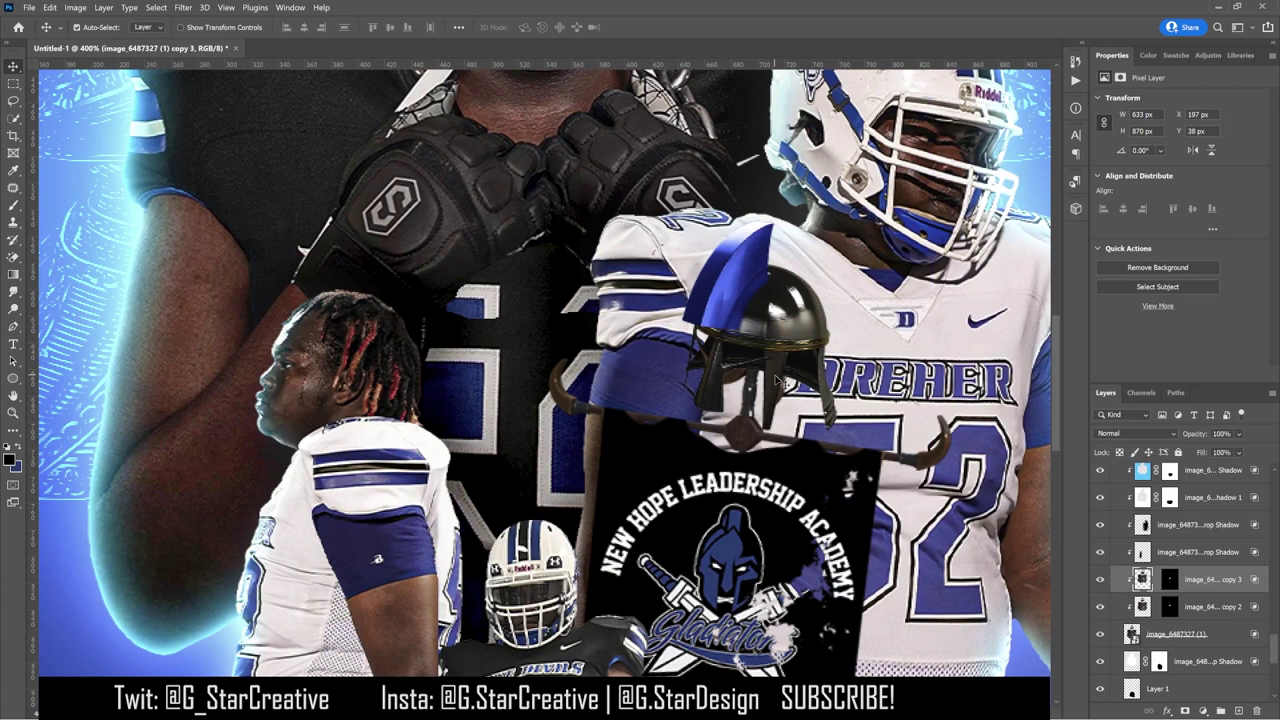
Step: Paint copy 3's mask with a smaller brush to hide the white top of the 6
left_click(1169, 583)
left_click(13, 205)
left_click(84, 27)
left_click(497, 320)
key("bracketleft")
key("bracketleft")
key("bracketleft")
key("bracketleft")
mouse_move(497, 320)
left_mouse_down()
mouse_move(461, 316)
mouse_move(497, 317)
mouse_move(460, 289)
mouse_move(501, 291)
mouse_move(468, 298)
mouse_move(495, 296)
mouse_move(474, 298)
mouse_move(532, 337)
mouse_move(577, 297)
left_mouse_up()
left_click(1167, 607)
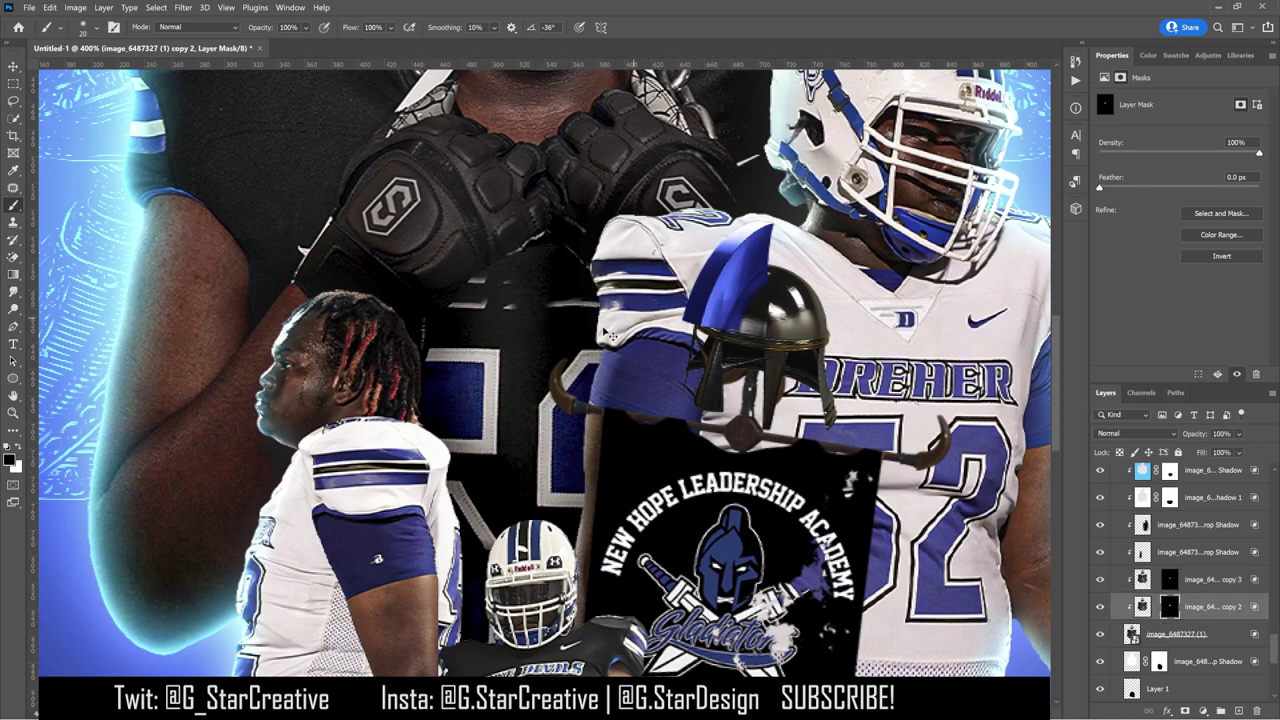
left_click(1169, 580)
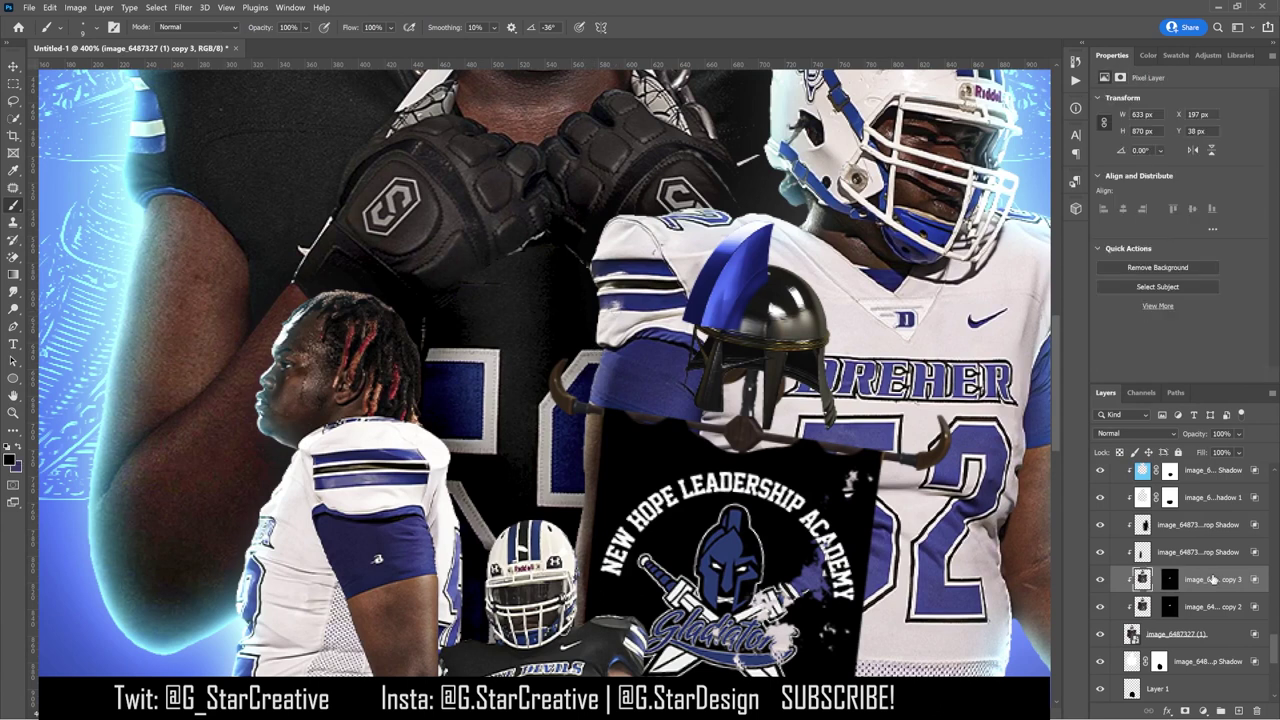
Step: Duplicate as copy 4, move it down below copy 3, and mask out the jersey lettering
key("ctrl+j")
left_click(14, 66)
left_click_drag(630, 225, 655, 362)
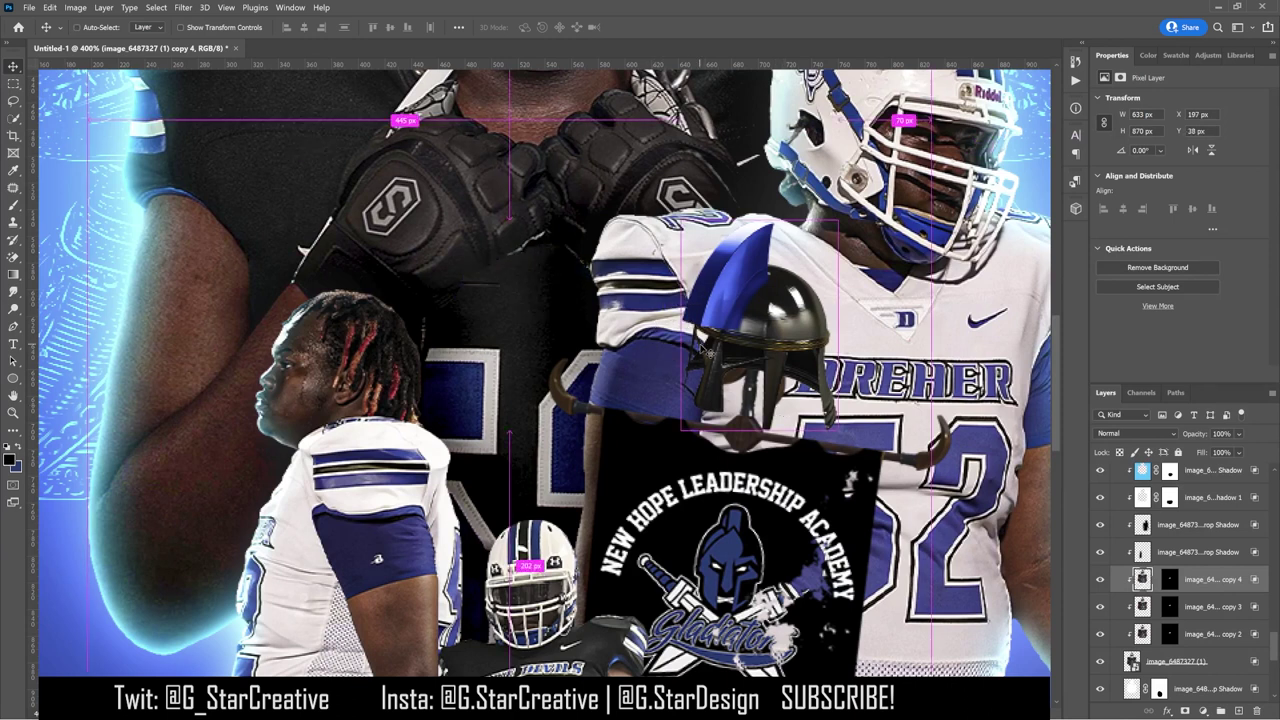
mouse_move(1200, 579)
left_mouse_down()
mouse_move(1199, 615)
mouse_move(1189, 575)
left_mouse_up()
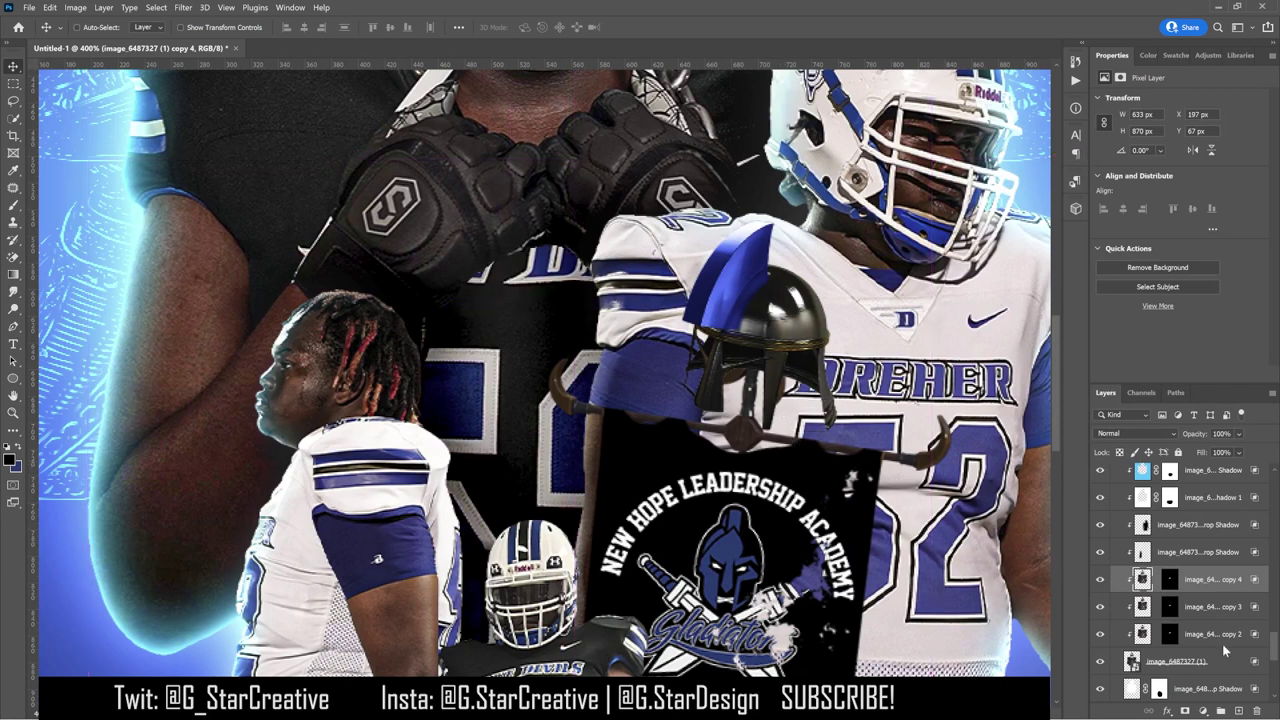
left_click(1170, 579)
left_click(13, 206)
mouse_move(524, 261)
left_mouse_down()
mouse_move(556, 243)
mouse_move(451, 258)
mouse_move(585, 282)
left_mouse_up()
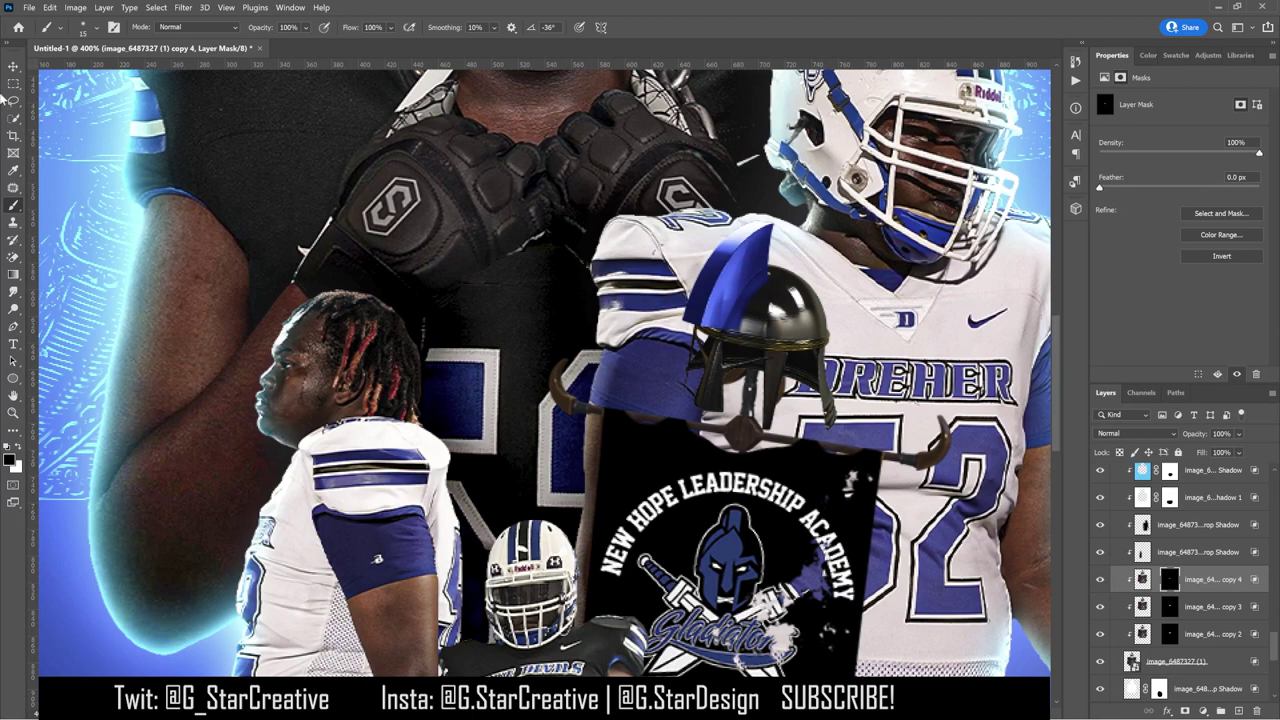
left_click(15, 66)
left_click(1142, 579)
key("Down")
key("Down")
key("Down")
key("Down")
key("Down")
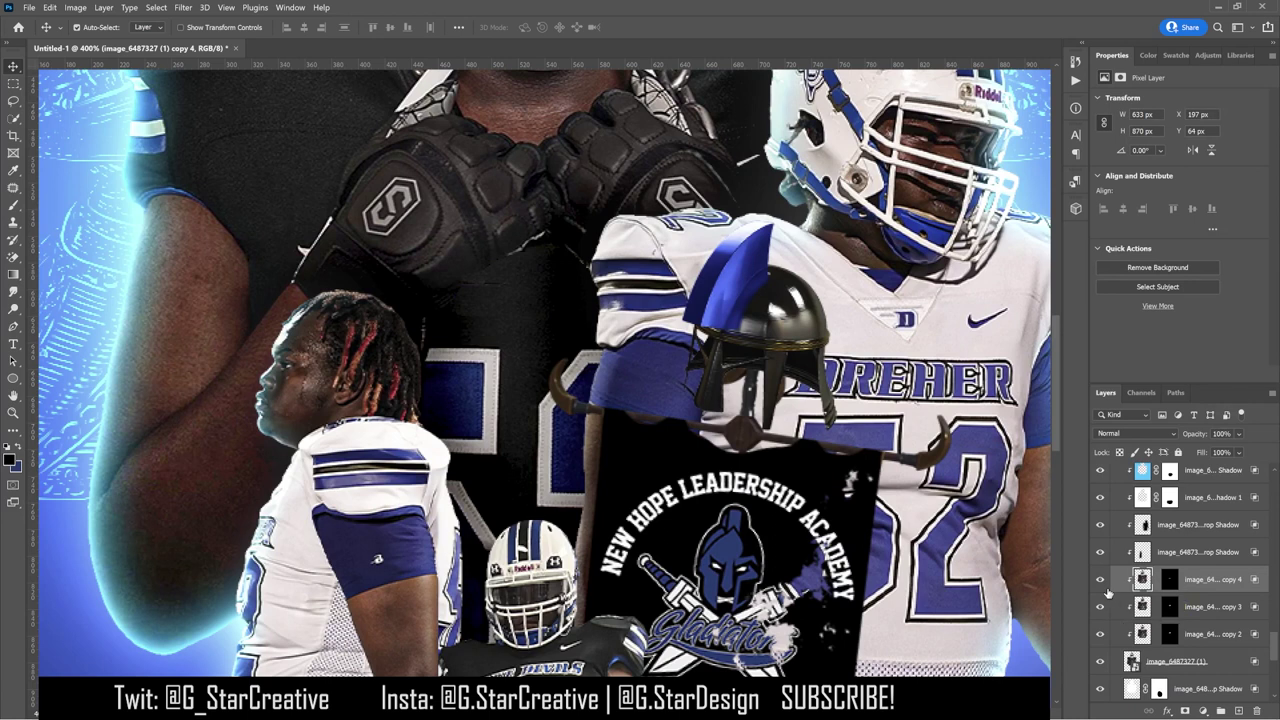
Step: Delete copy 3 and copy 4, remove copy 2's mask, and clear the selection
key("Delete")
key("Delete")
right_click(1212, 580)
left_click(1200, 201)
left_click(1180, 608)
left_click(1145, 584, "ctrl")
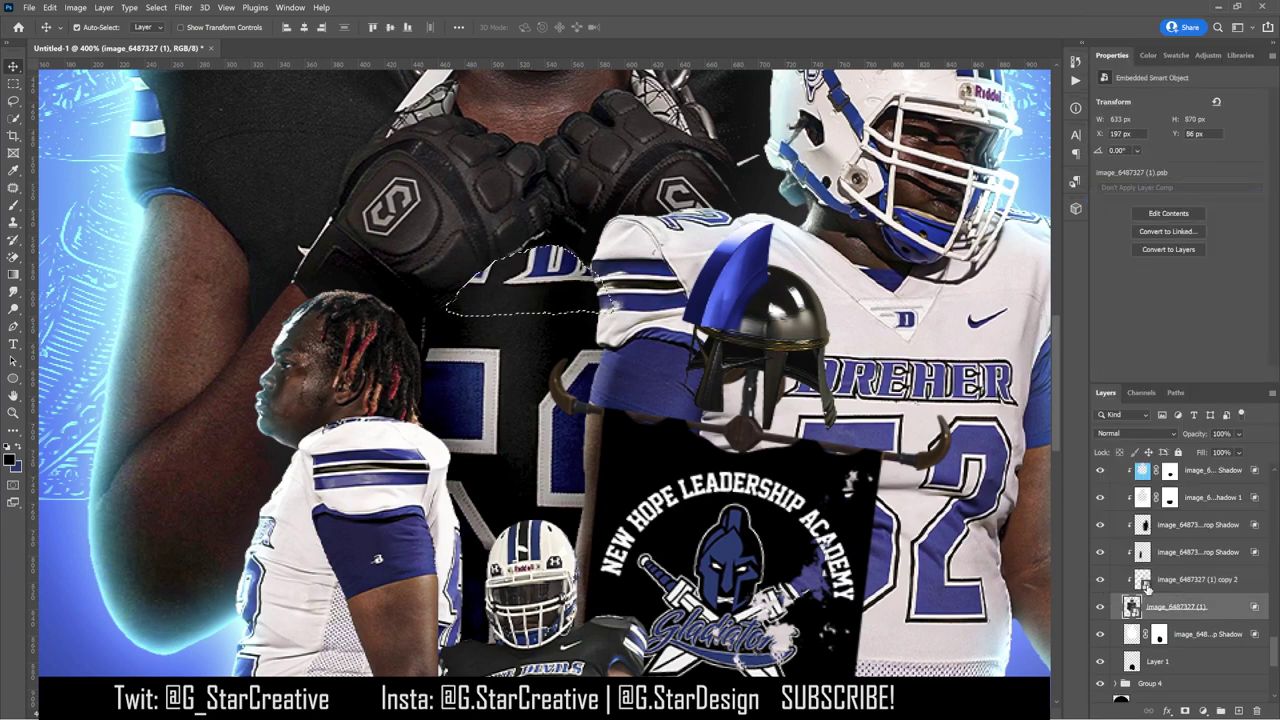
key("ctrl+d")
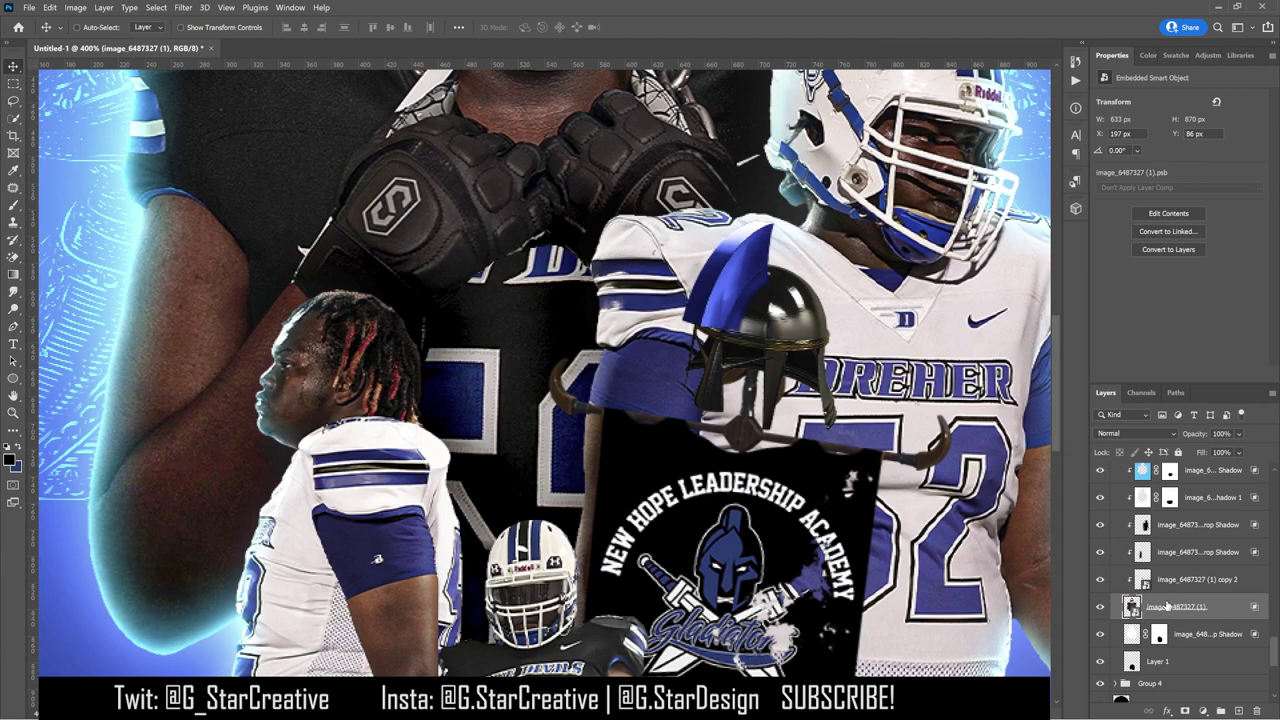
Step: Duplicate the original jersey as copy 3, shift it right, and reveal it through a black mask
key("ctrl+j")
left_click_drag(500, 314, 607, 316)
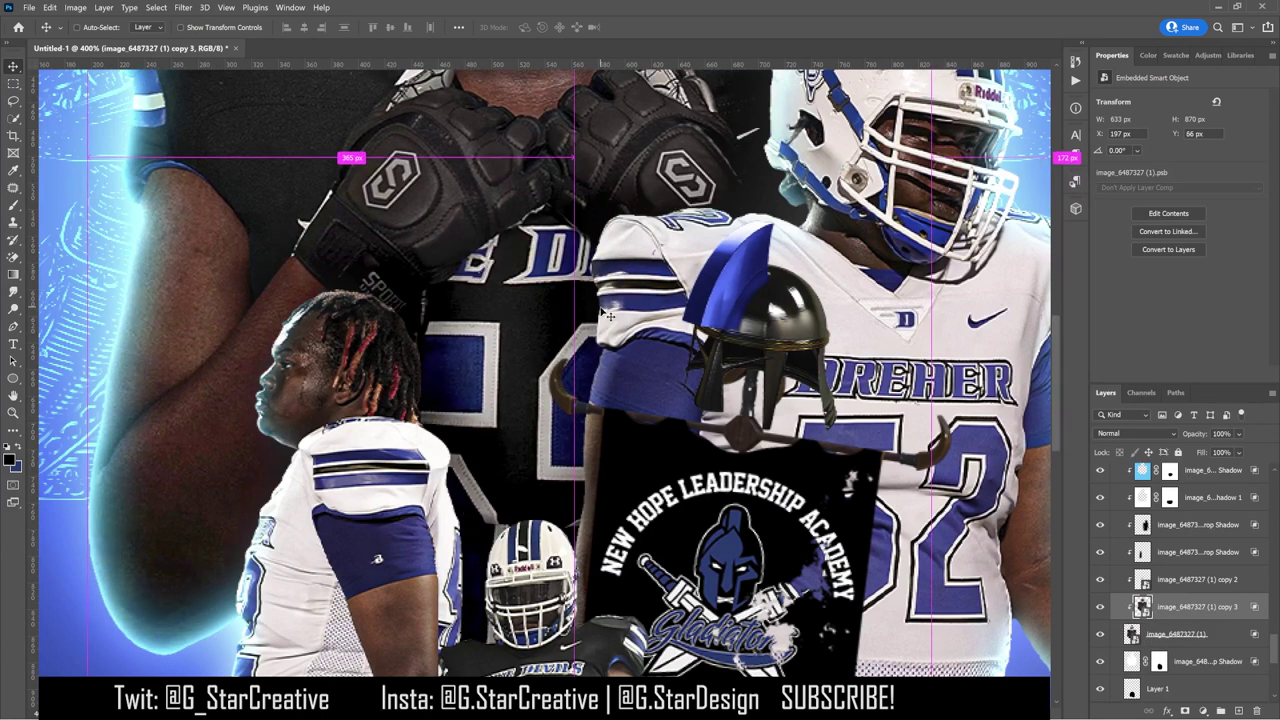
left_click(1186, 709, "alt")
key("b")
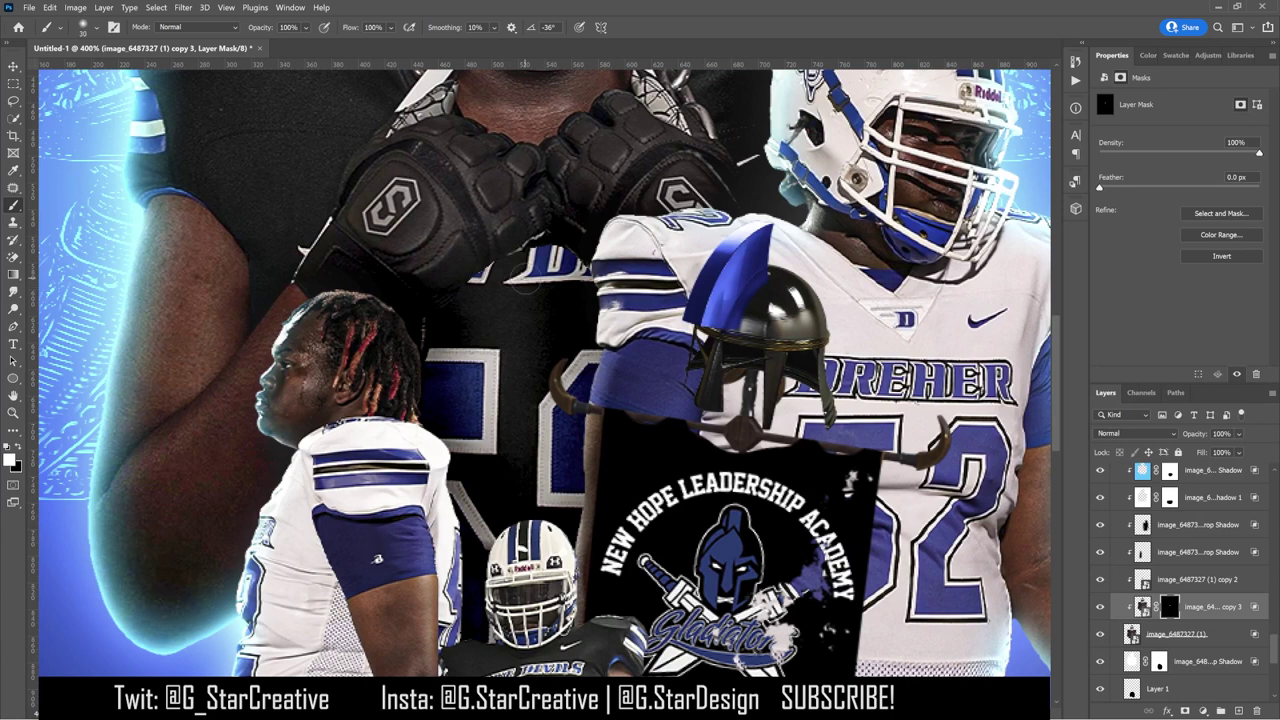
right_click(145, 100)
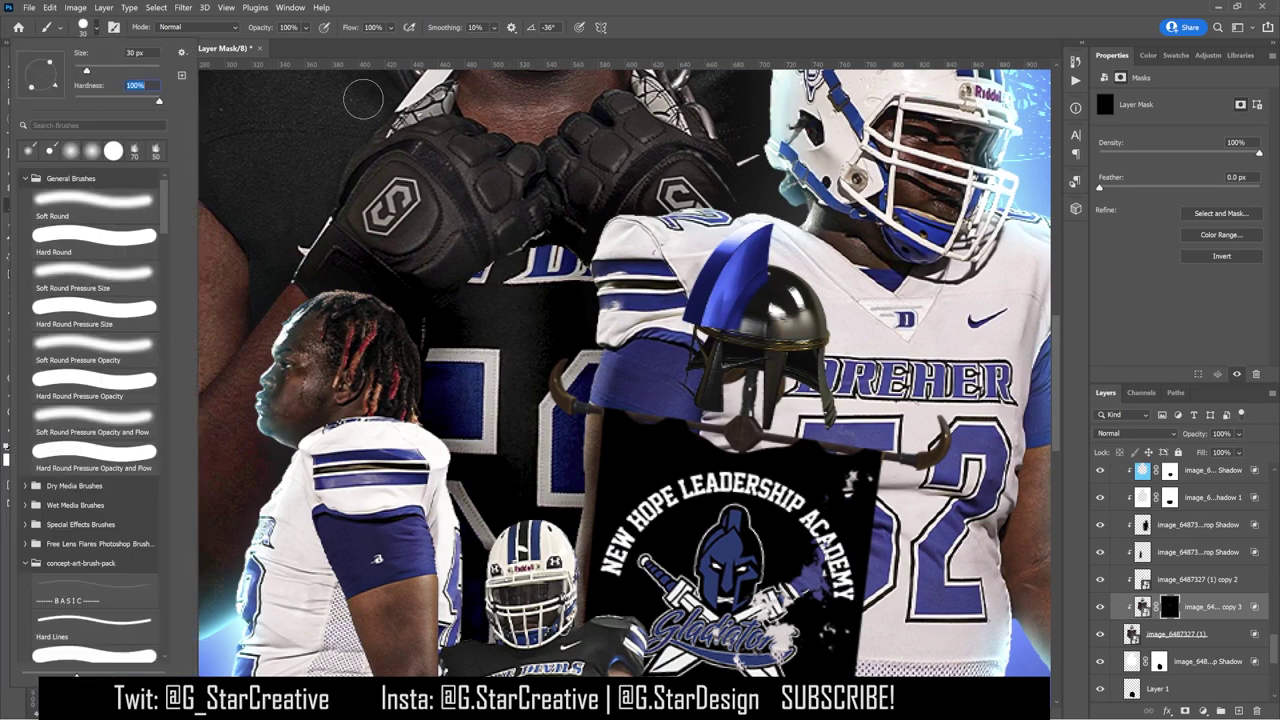
key("Escape")
mouse_move(545, 180)
left_mouse_down()
mouse_move(520, 300)
mouse_move(548, 345)
left_mouse_up()
Step: Delete copy 3's mask, compare its visibility, then delete the copy 3 layer
right_click(1169, 606)
left_click(1170, 508)
left_click(1101, 606)
left_click(1101, 607)
left_click(1101, 607)
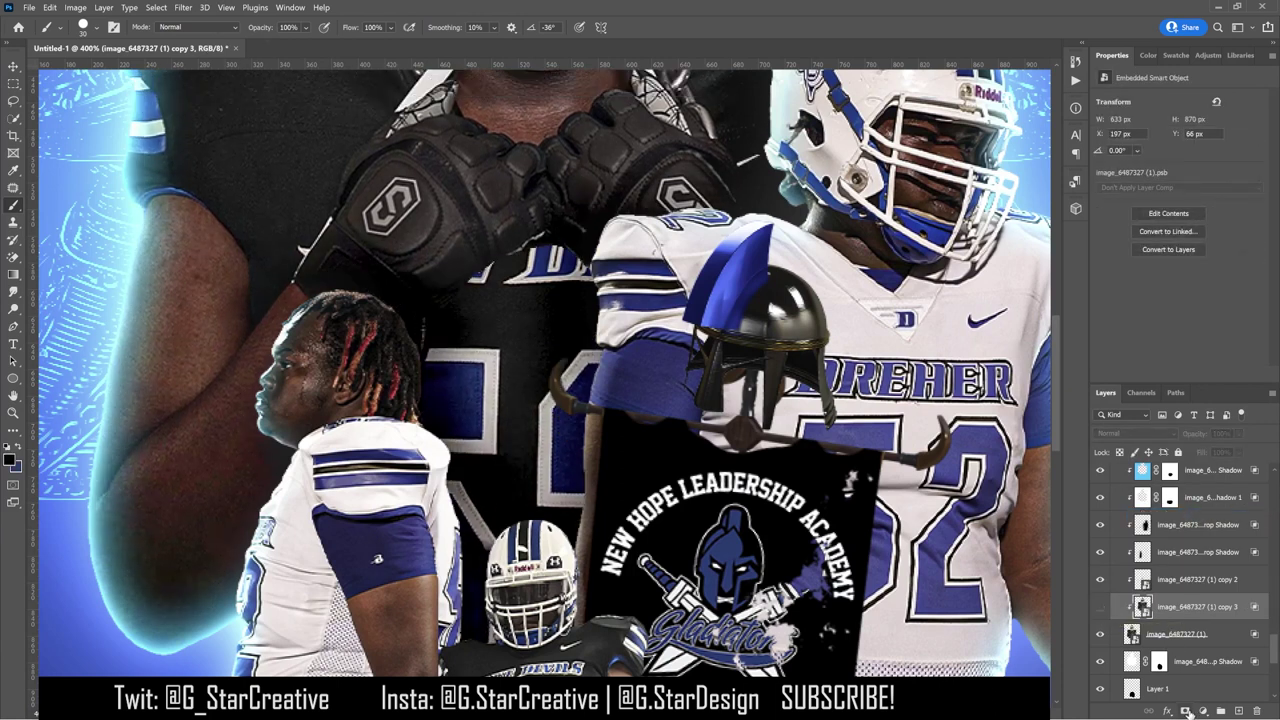
key("Delete")
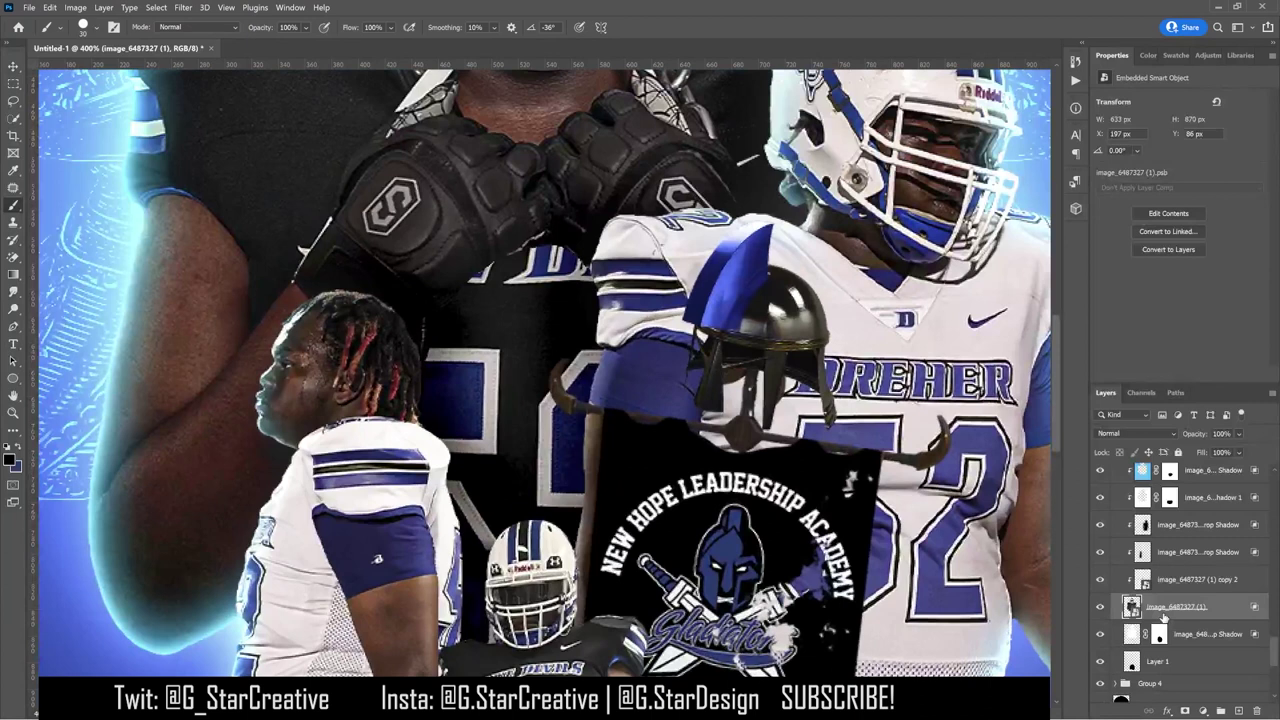
Step: Duplicate the jersey layer again with an inverted mask, shift it up, and place it above copy 2
key("ctrl+z")
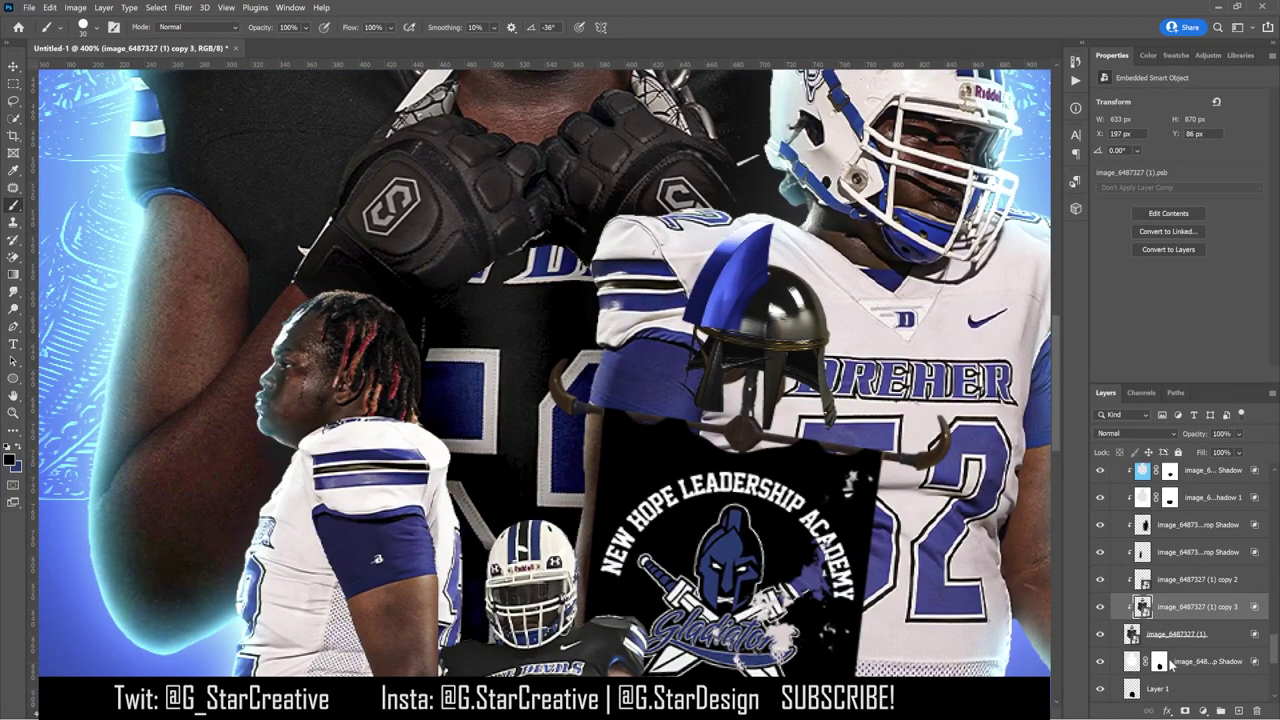
left_click(1186, 711)
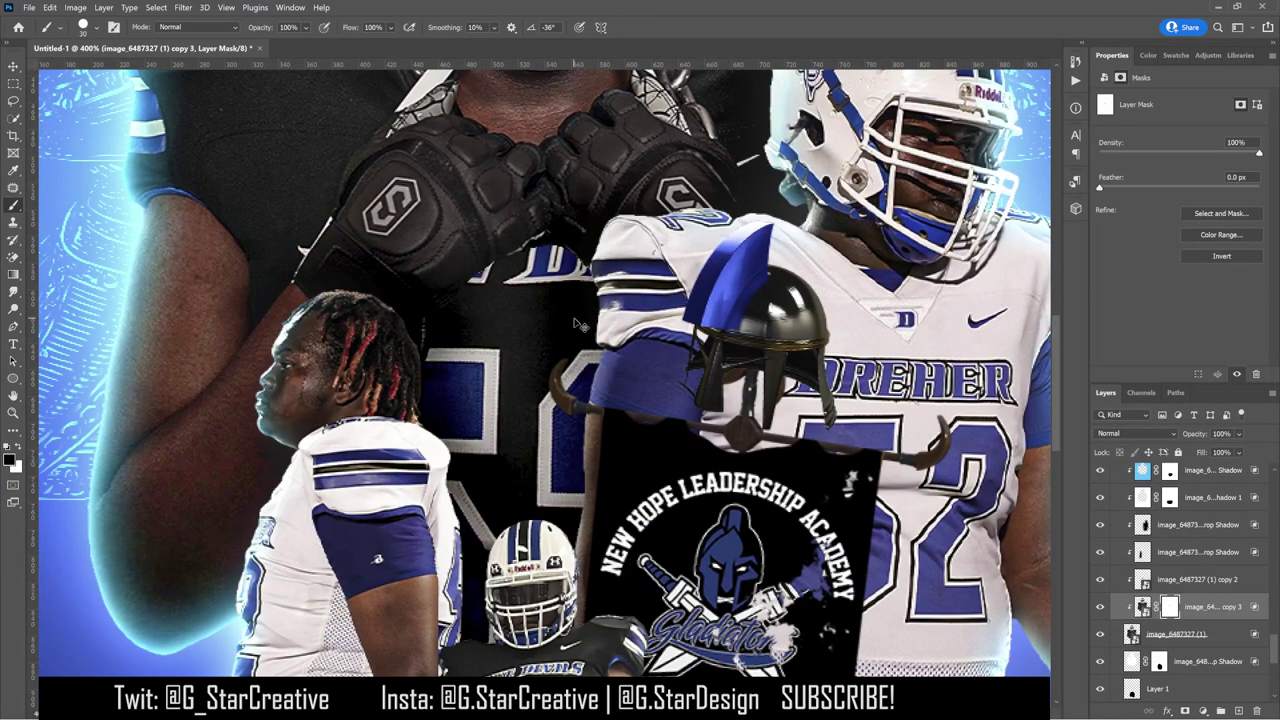
key("ctrl+i")
key("v")
left_click_drag(697, 476, 694, 248)
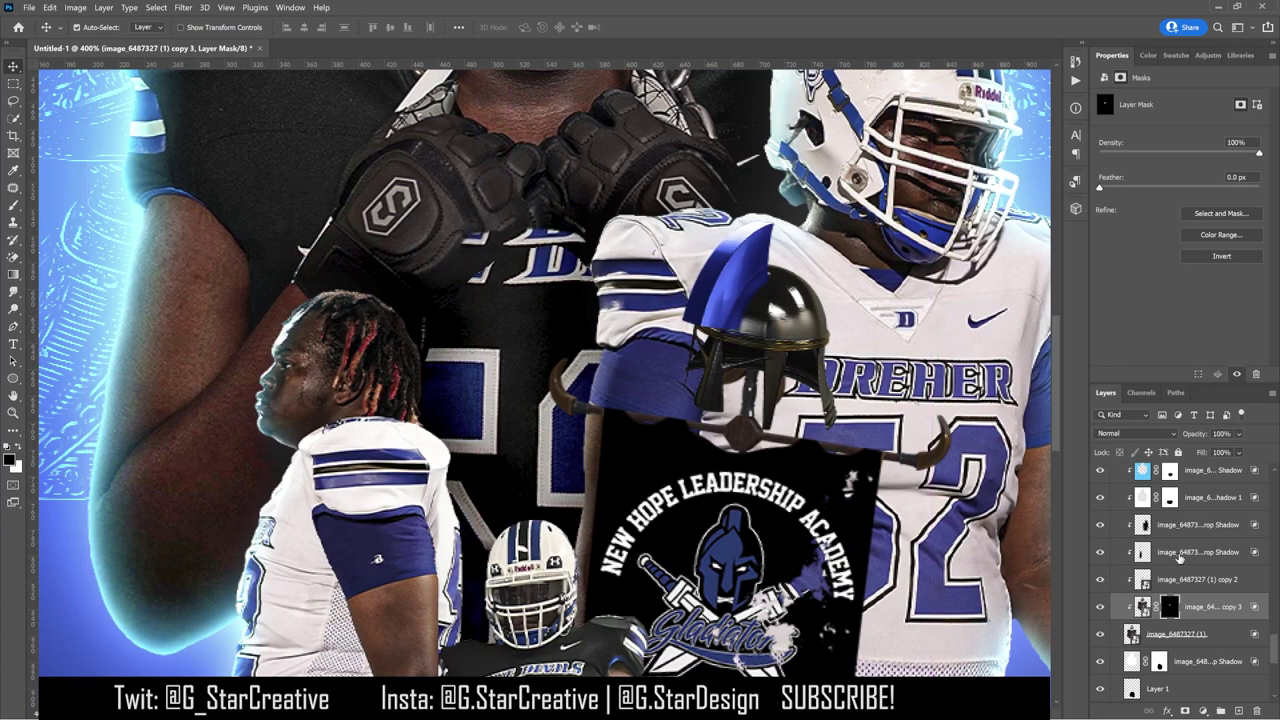
left_click_drag(1195, 606, 1188, 566)
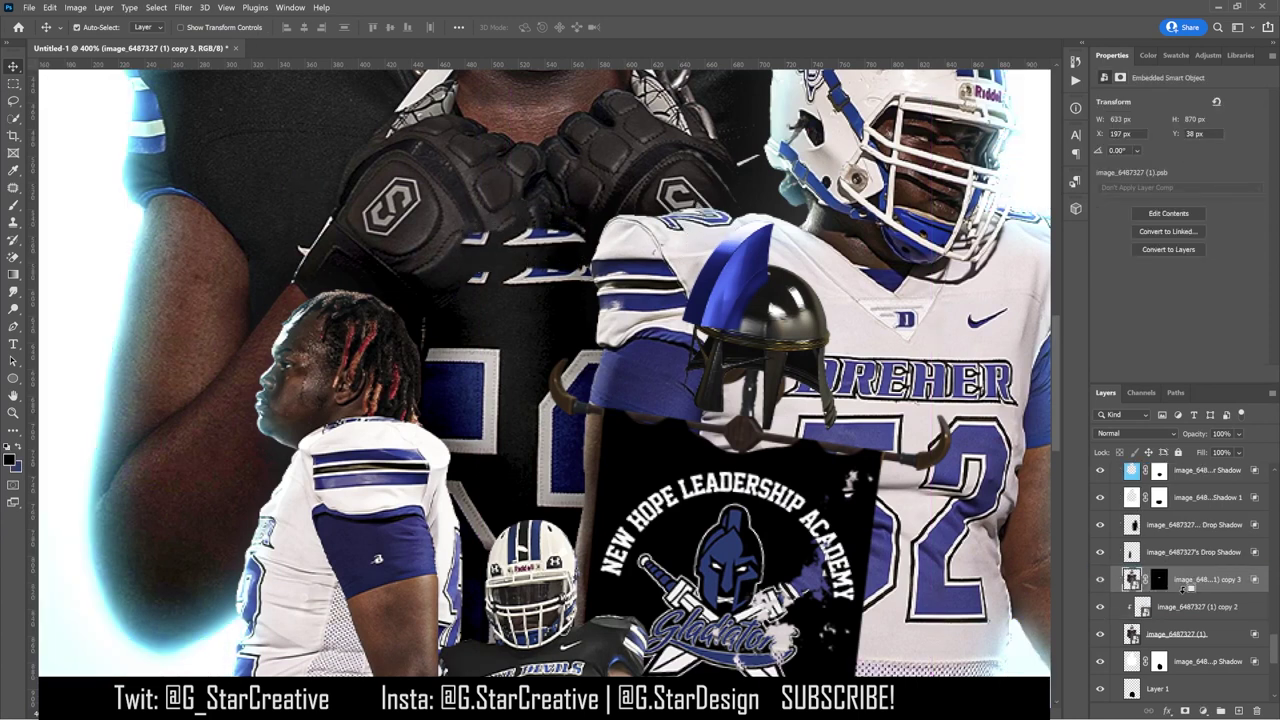
Step: Paint the copy's mask to cover the stripe and number beneath the gloves
left_click(1170, 580)
left_click(12, 206)
key("x")
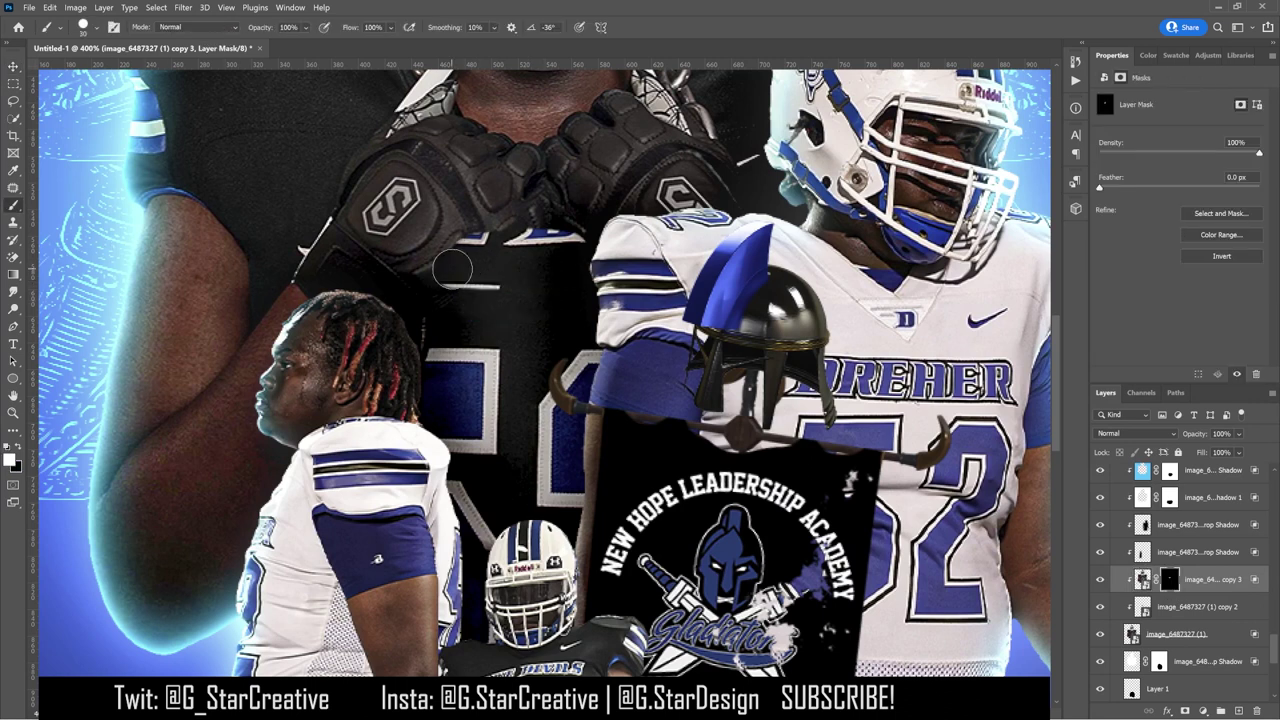
key("x")
left_click_drag(445, 302, 507, 302)
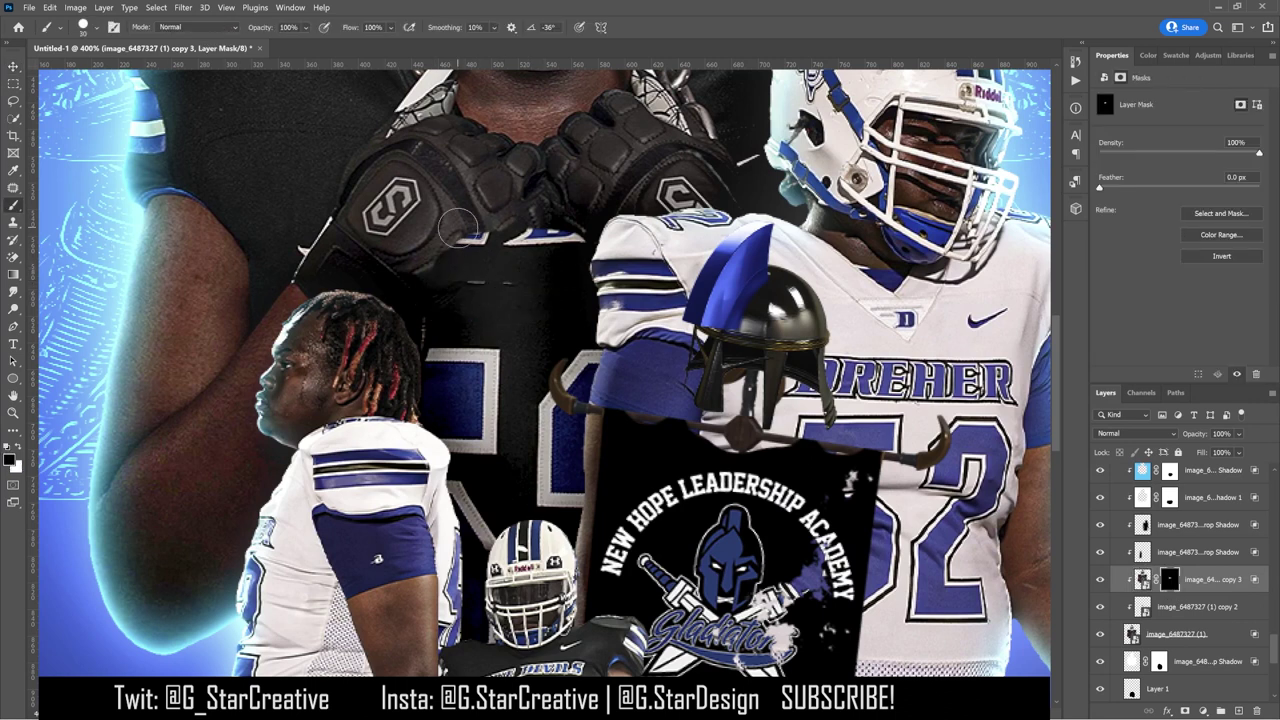
mouse_move(479, 237)
left_mouse_down()
mouse_move(470, 232)
mouse_move(606, 222)
left_mouse_up()
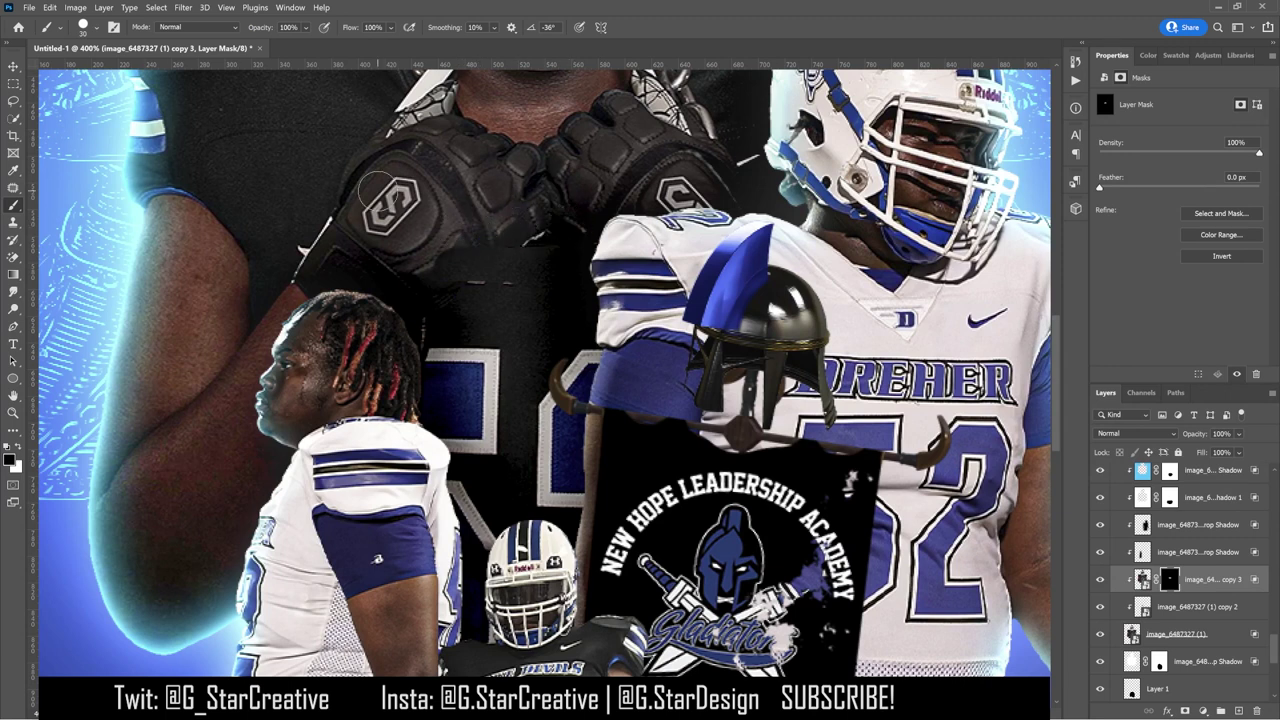
Step: Scale the mask to about 129% and set up a white brush for touch-ups
left_click(13, 67)
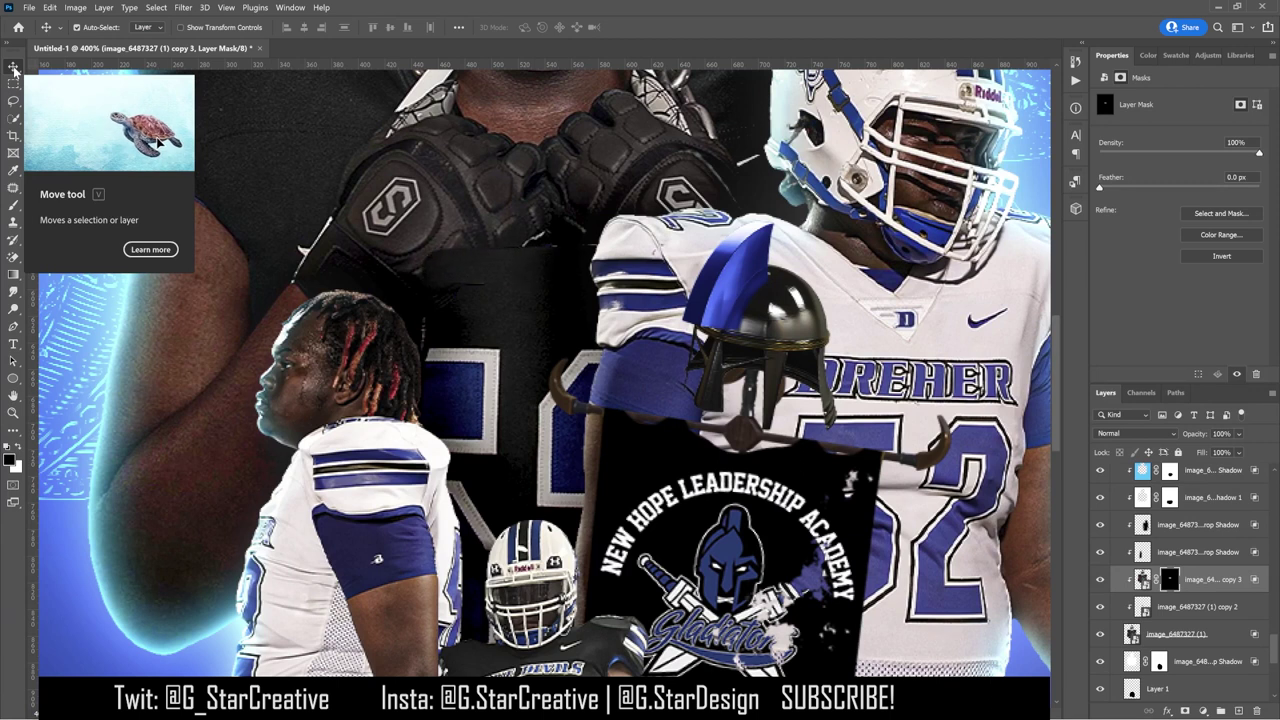
key("ctrl+t")
left_click_drag(907, 118, 855, 162)
key("Return")
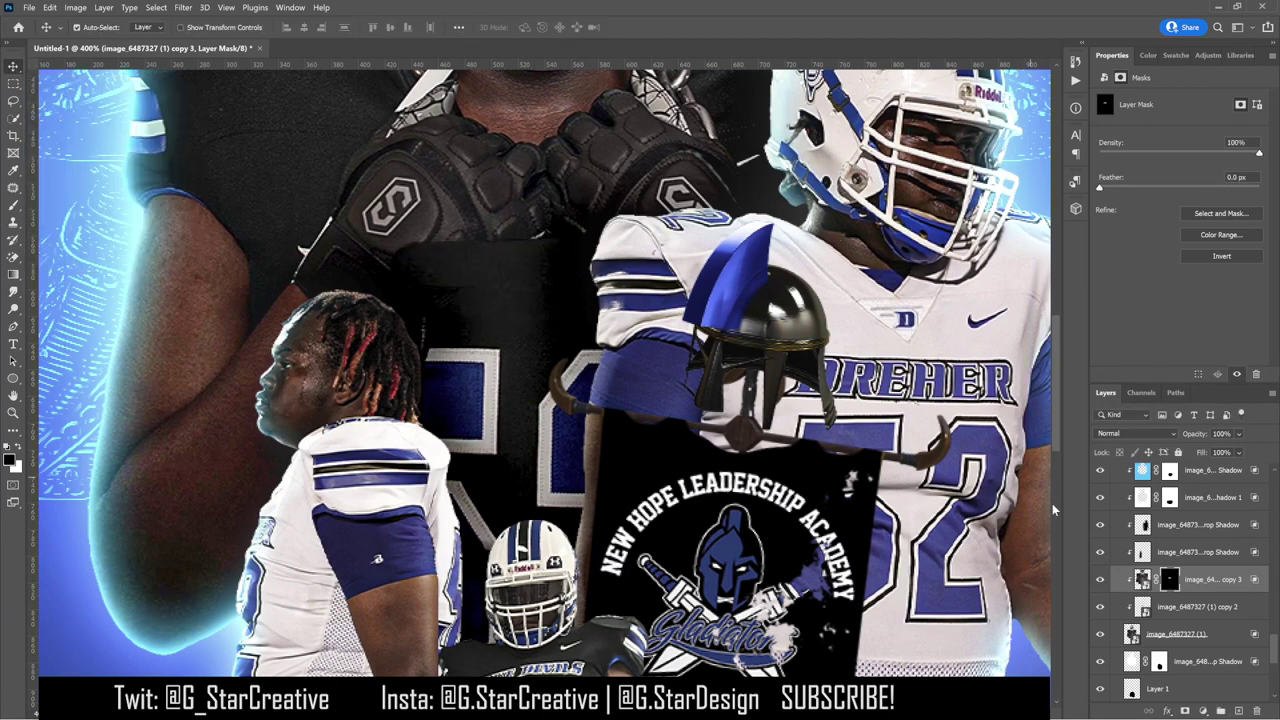
key("b")
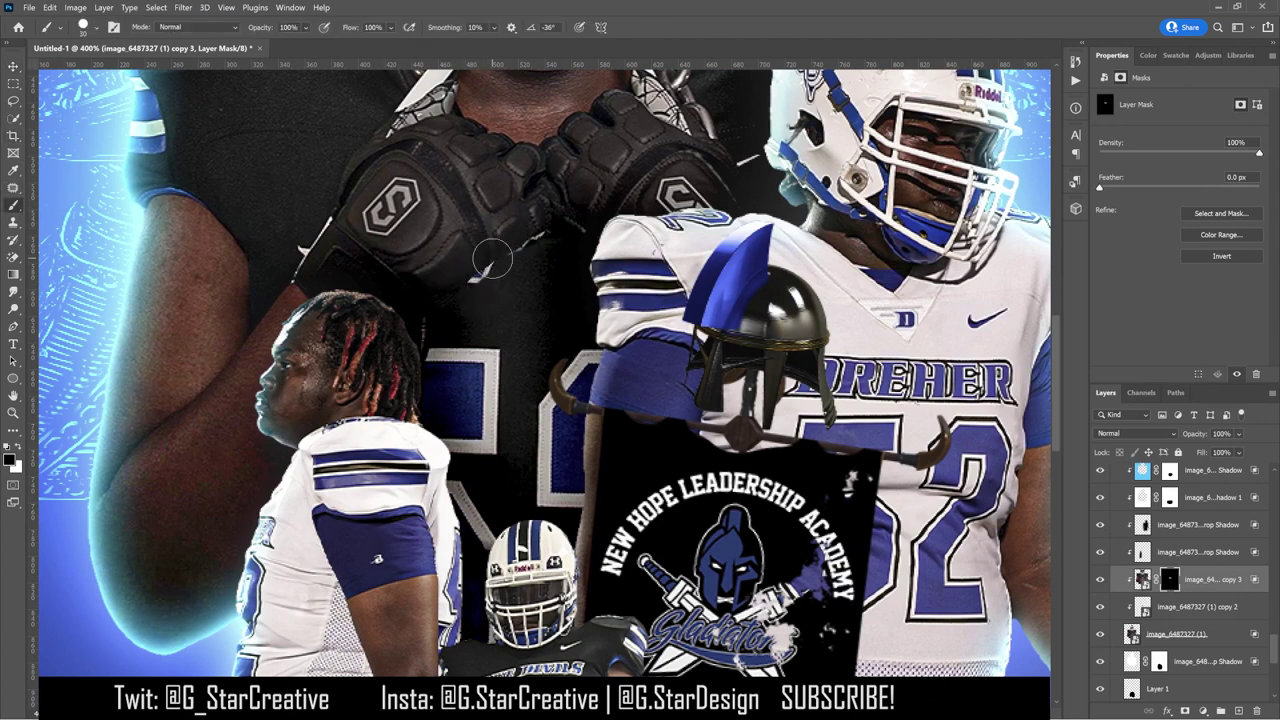
key("x")
key("x")
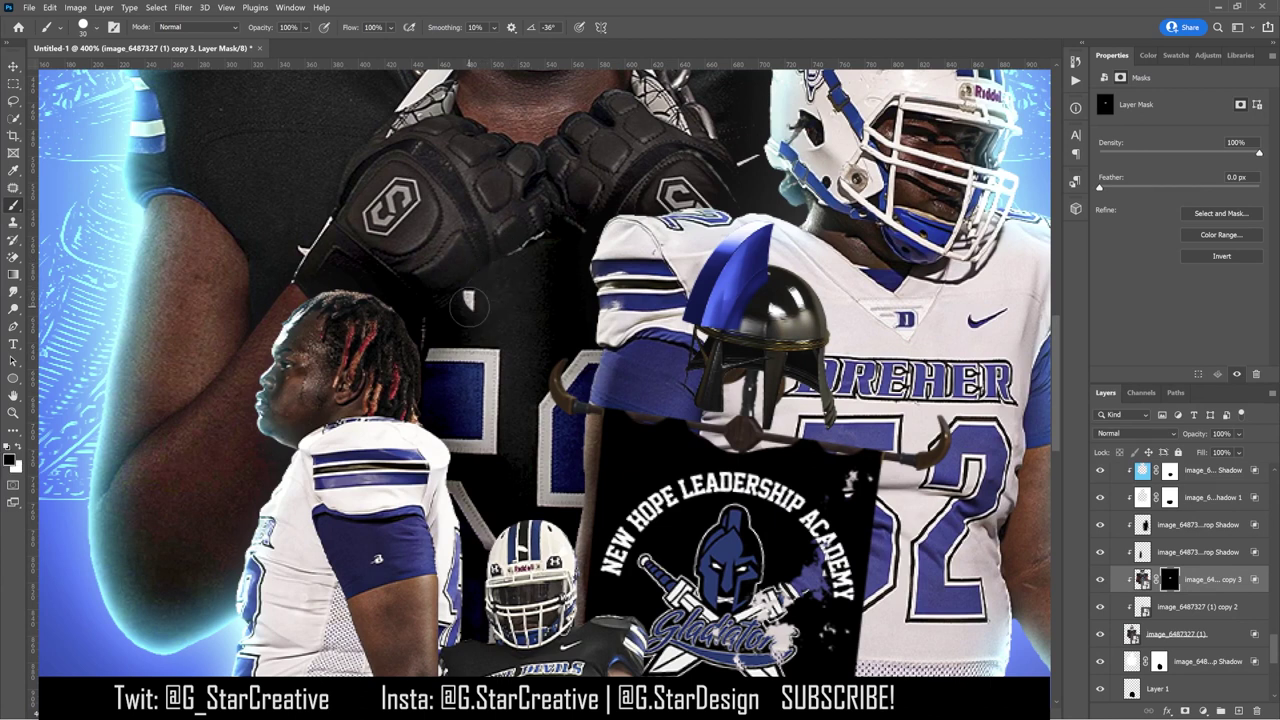
left_click(86, 28)
left_click(573, 323)
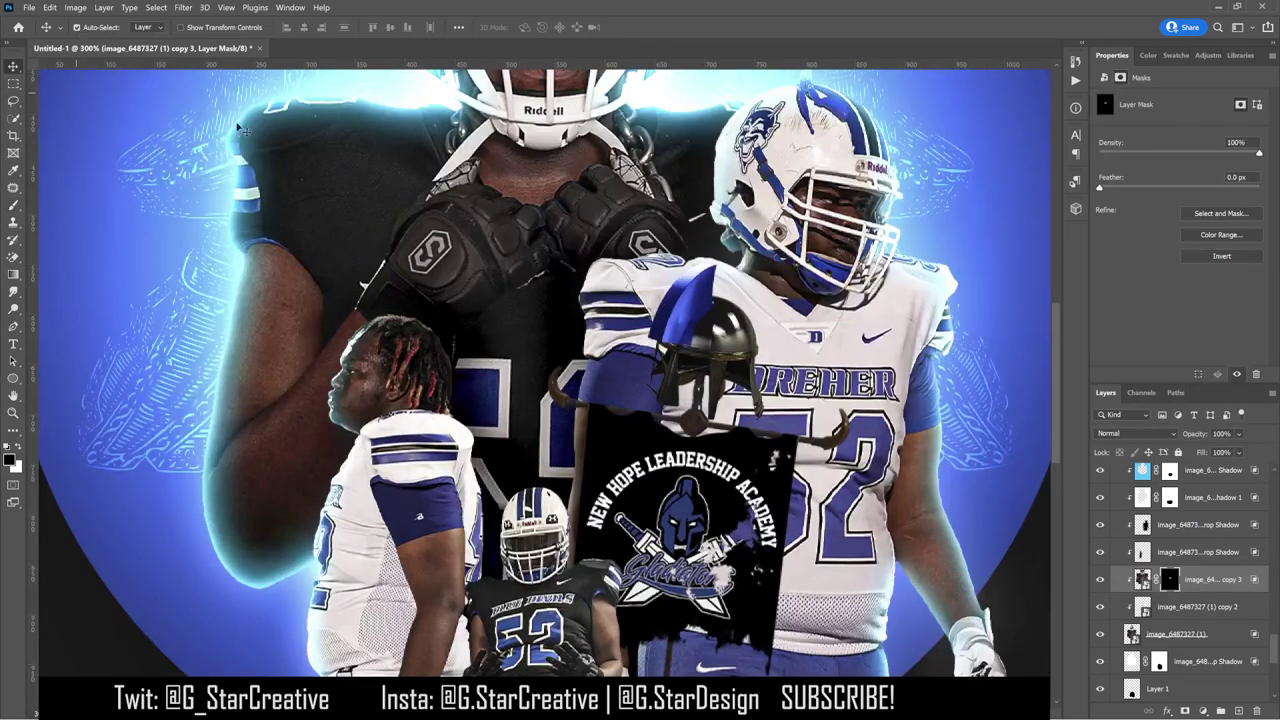
scroll(1203, 571, "up", 1)
Step: Duplicate the right player's layer and content-aware fill the DREHER lettering onto a new layer
key("ctrl+j")
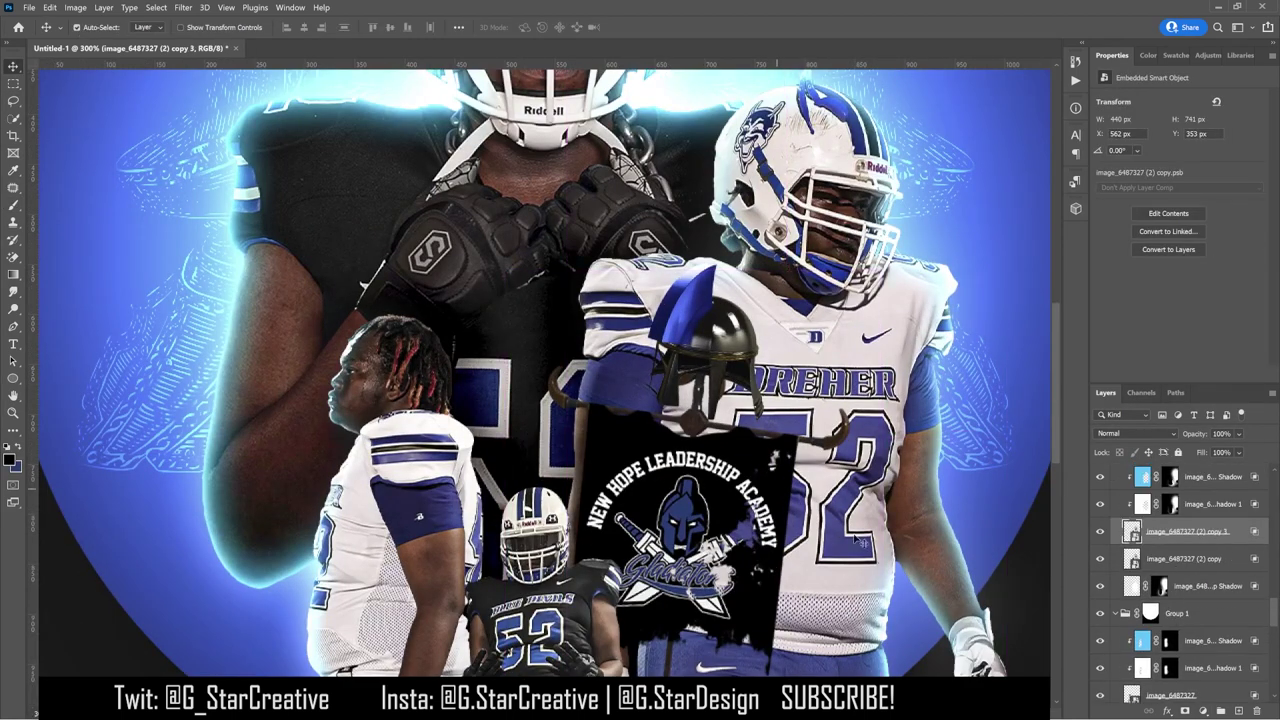
key("j")
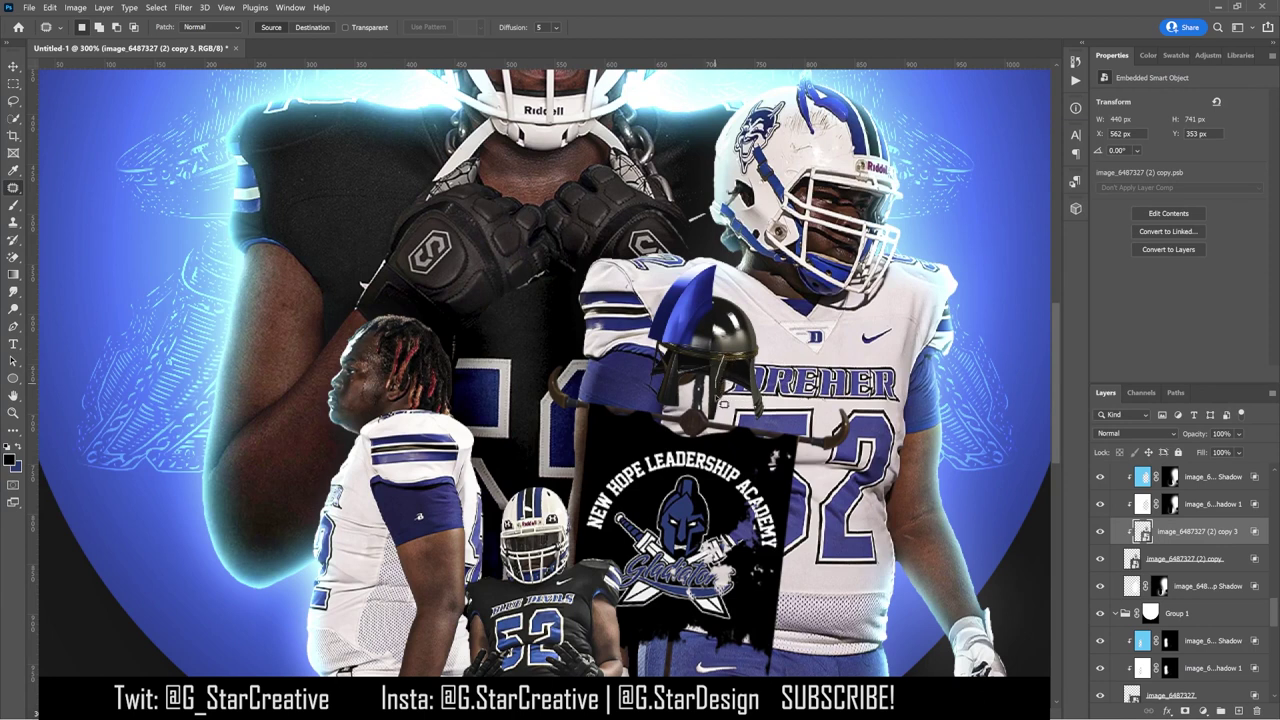
mouse_move(905, 385)
left_mouse_down()
mouse_move(725, 380)
mouse_move(900, 372)
left_mouse_up()
left_click(708, 304)
left_click(48, 8)
left_click(86, 225)
left_click(1155, 700)
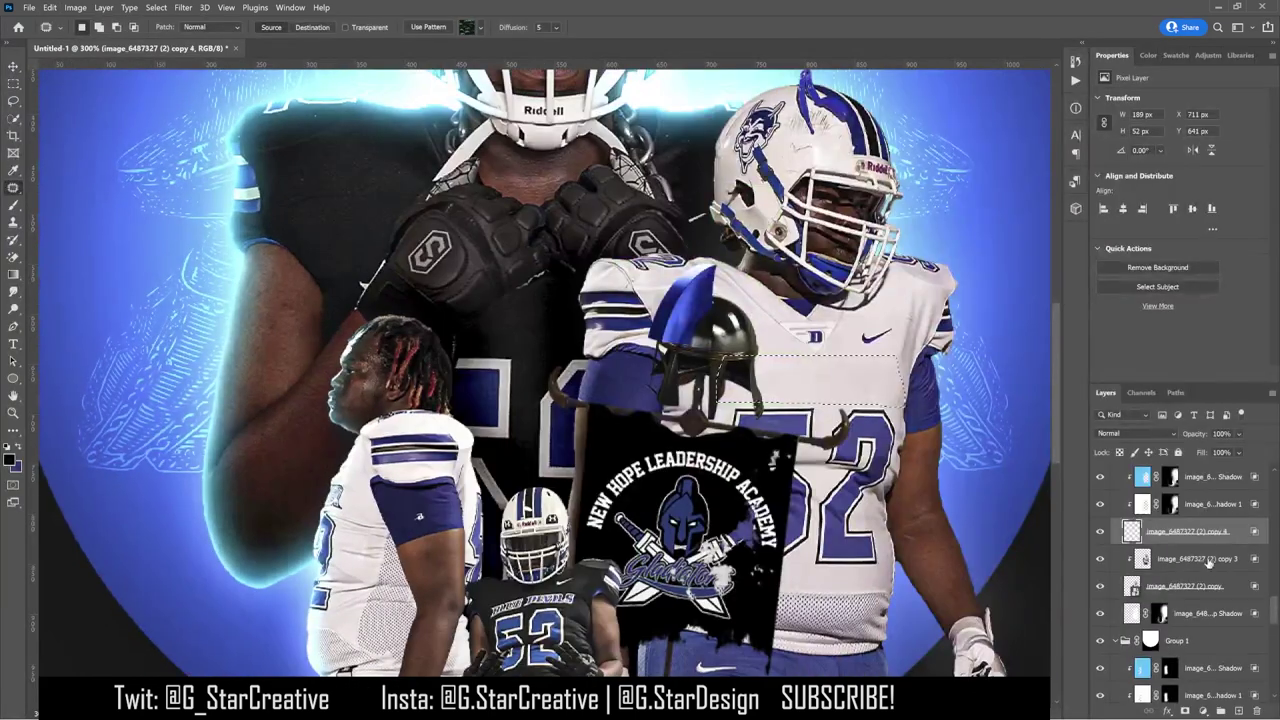
scroll(904, 534, "up", 3)
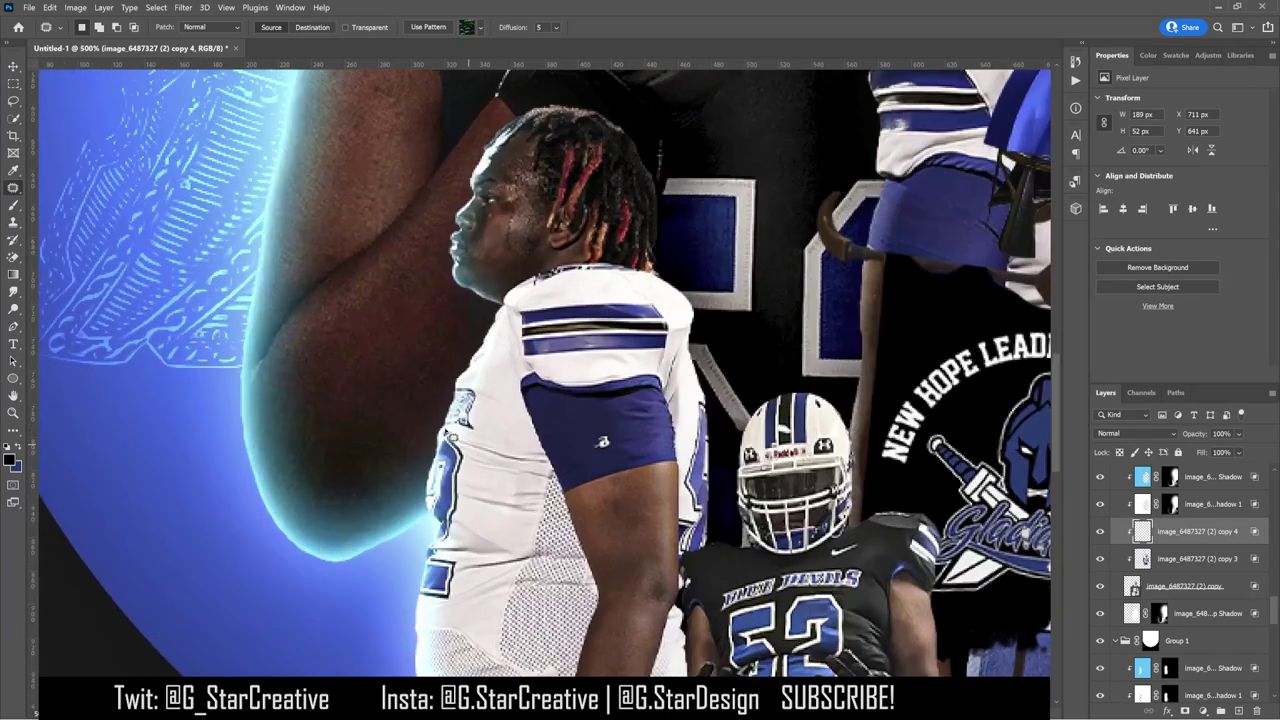
scroll(1162, 571, "down", 4)
Step: Select the left player's layer, clear the selection, and duplicate the layer
left_click(1183, 610)
key("ctrl+j")
key("Return")
right_click(778, 510)
left_click(15, 85)
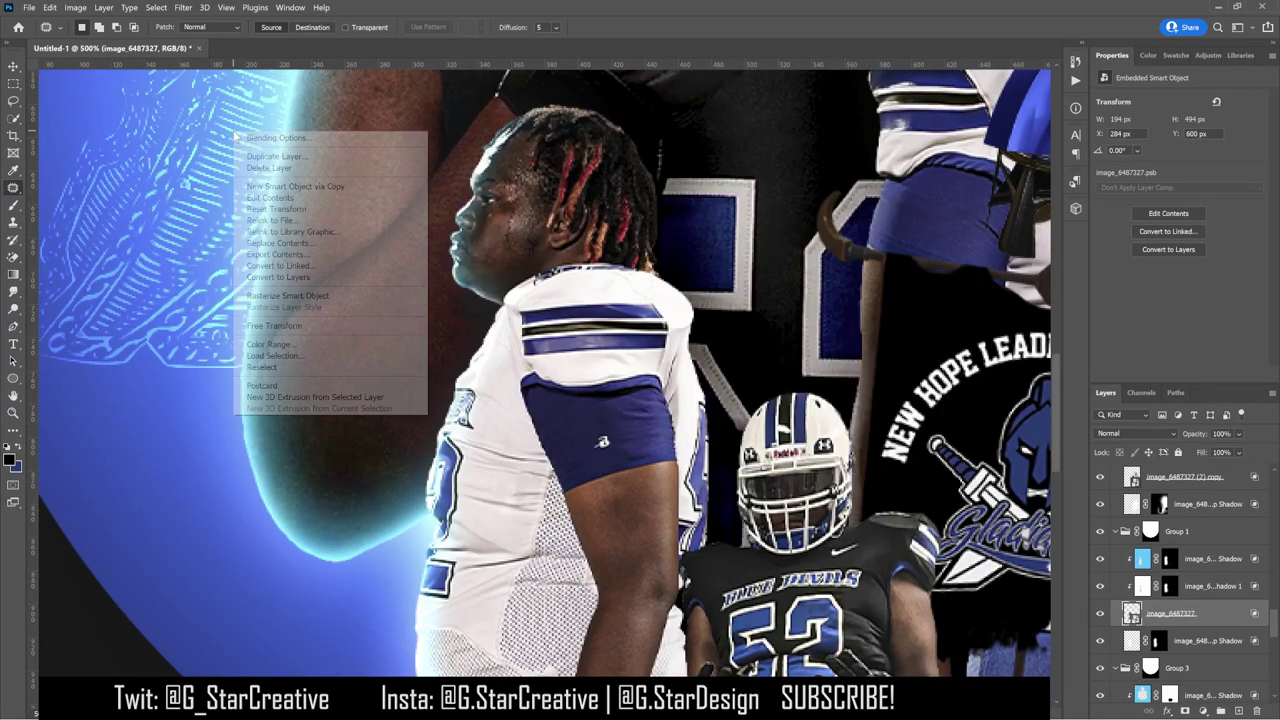
right_click(174, 114)
key("Escape")
right_click(270, 184)
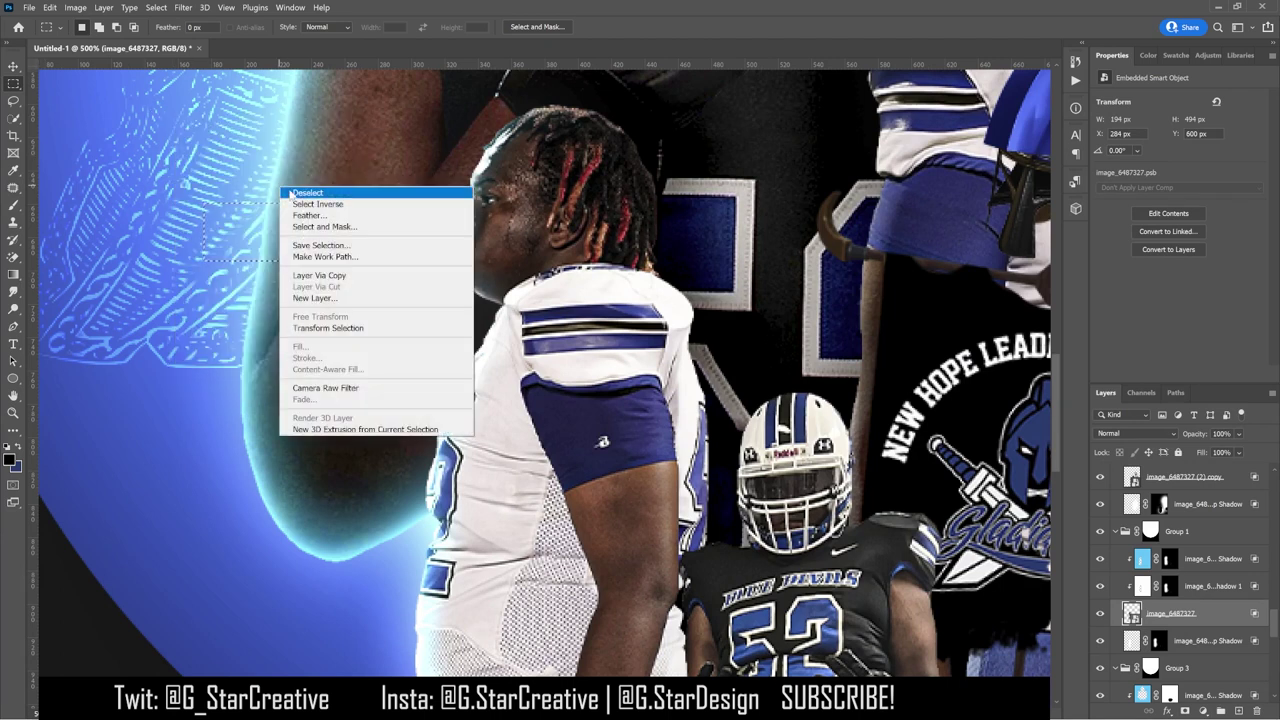
left_click(14, 188)
key("ctrl+j")
key("ctrl+minus")
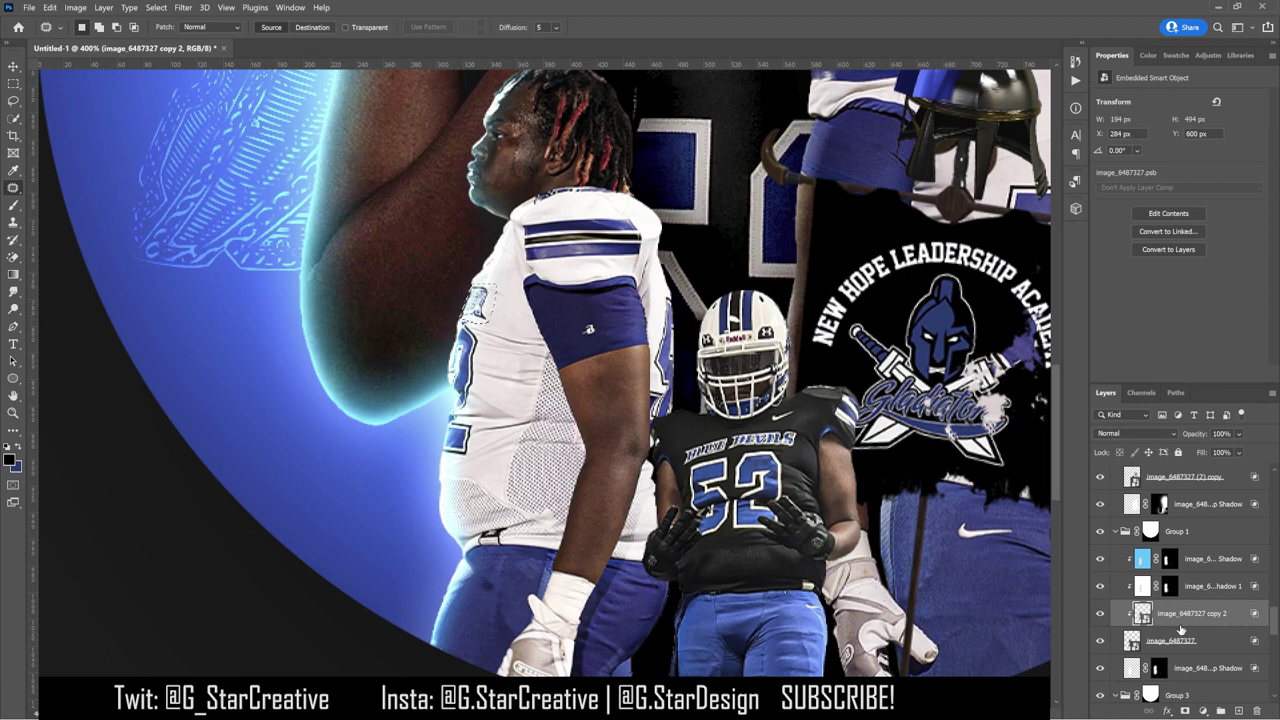
Step: Rasterize the duplicate and content-aware fill the small emblem on the left jersey to a new layer
left_click(52, 7)
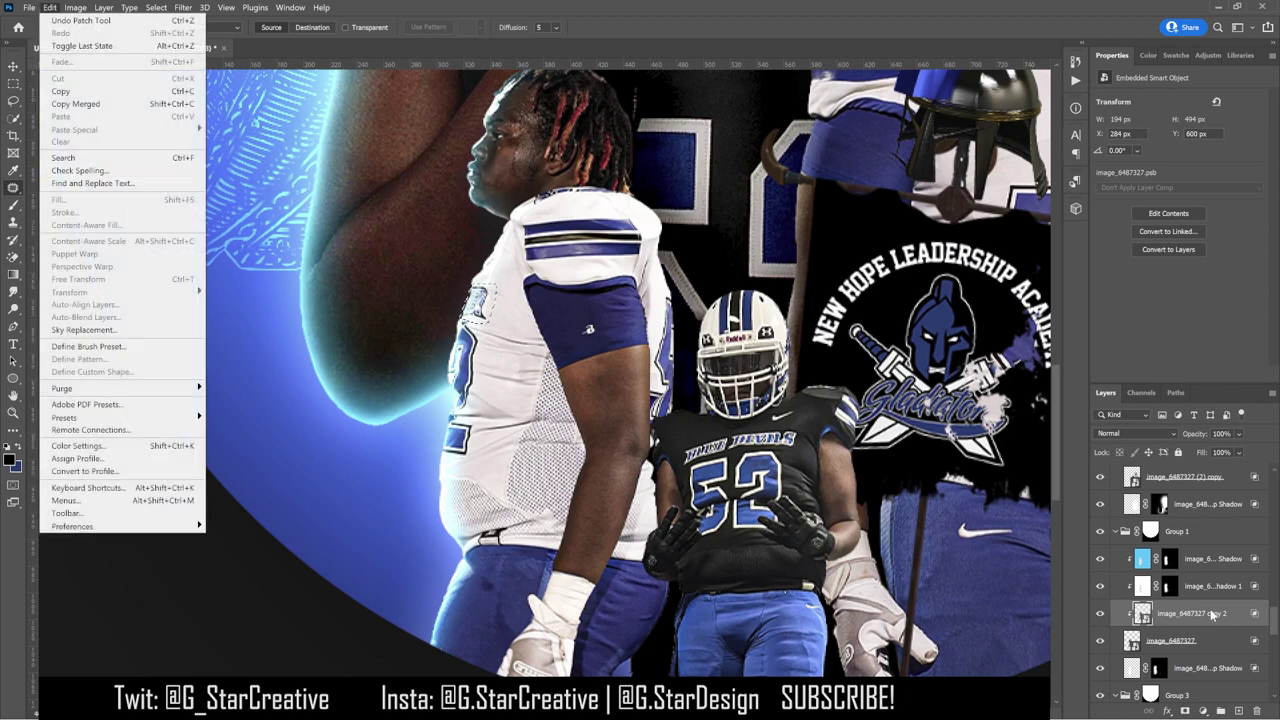
right_click(1213, 614)
left_click(1140, 283)
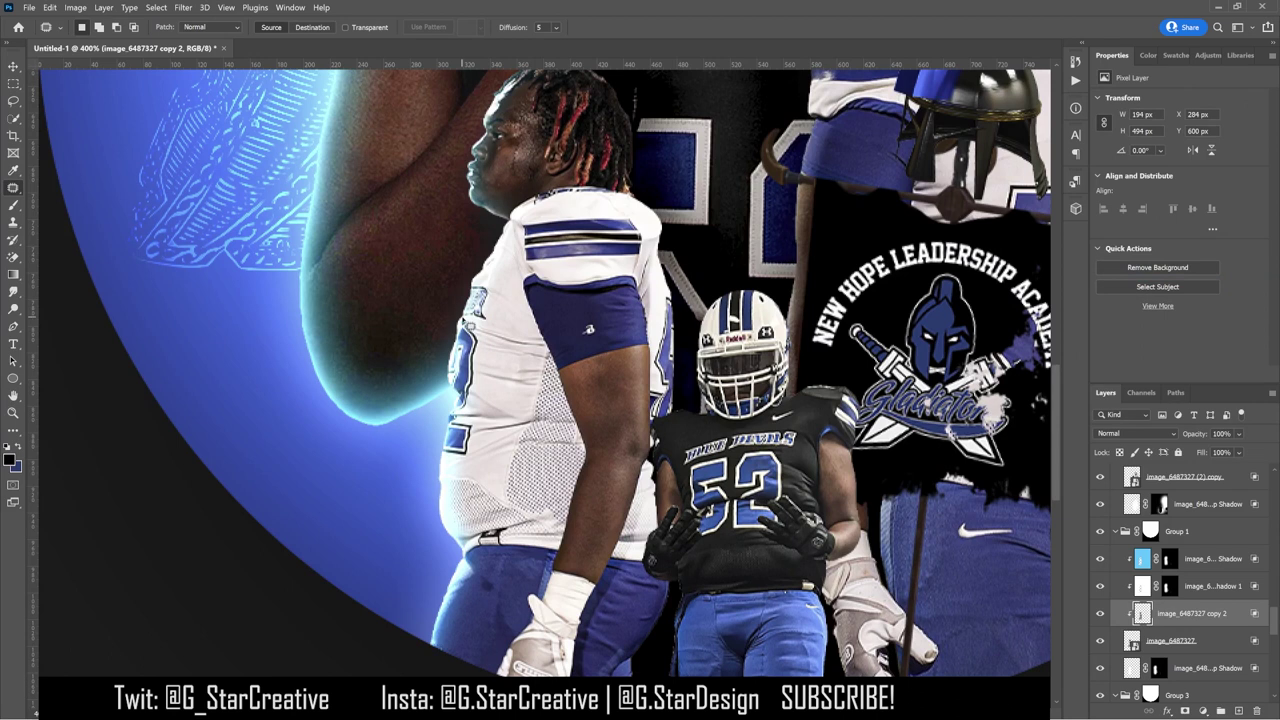
left_click_drag(494, 296, 490, 320)
right_click(1182, 612)
left_click(52, 7)
left_click(90, 218)
left_click(1160, 701)
Step: Switch to the Rectangular Marquee and back to the Patch tool
key("m")
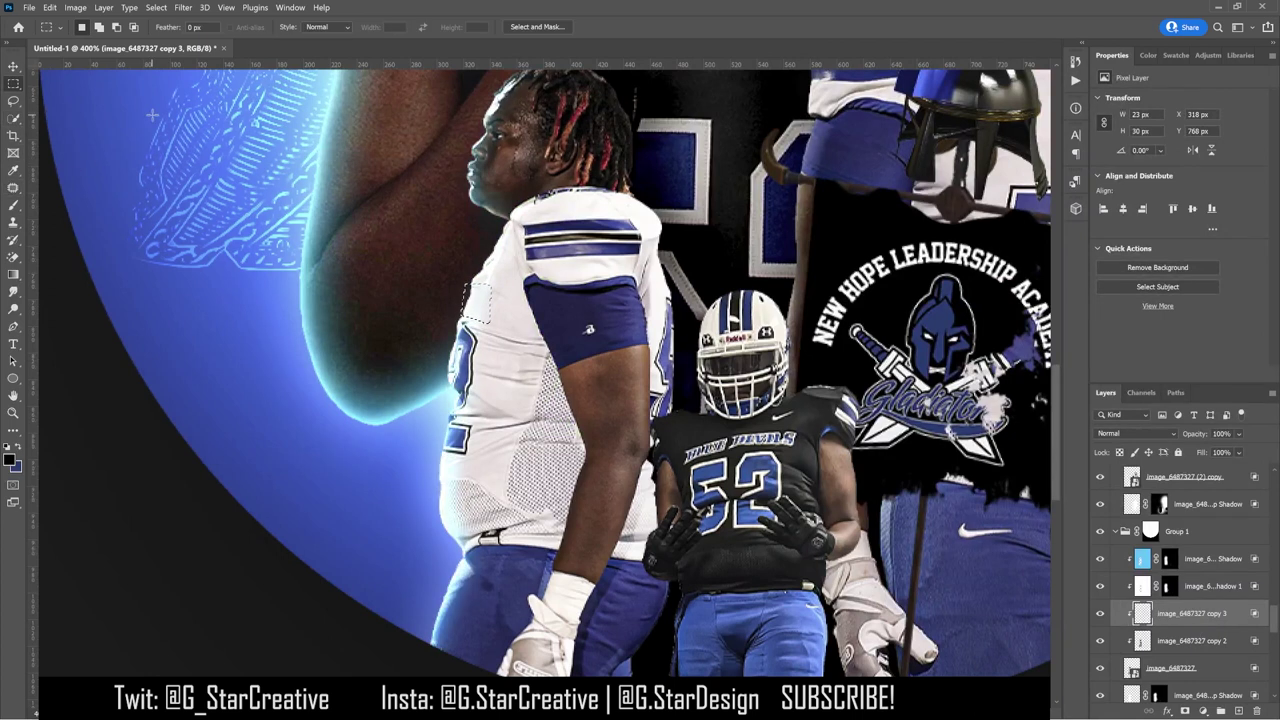
scroll(152, 115, "left", 1)
scroll(564, 175, "right", 4)
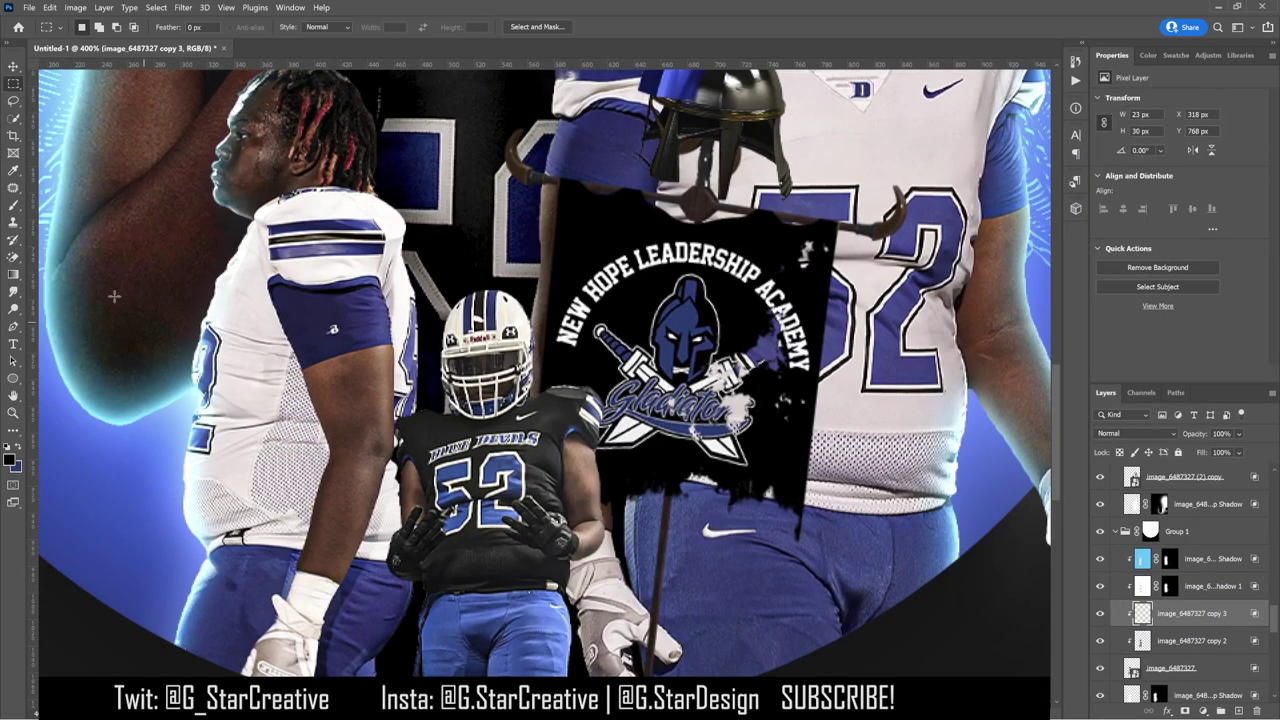
key("j")
scroll(1190, 617, "up", 3)
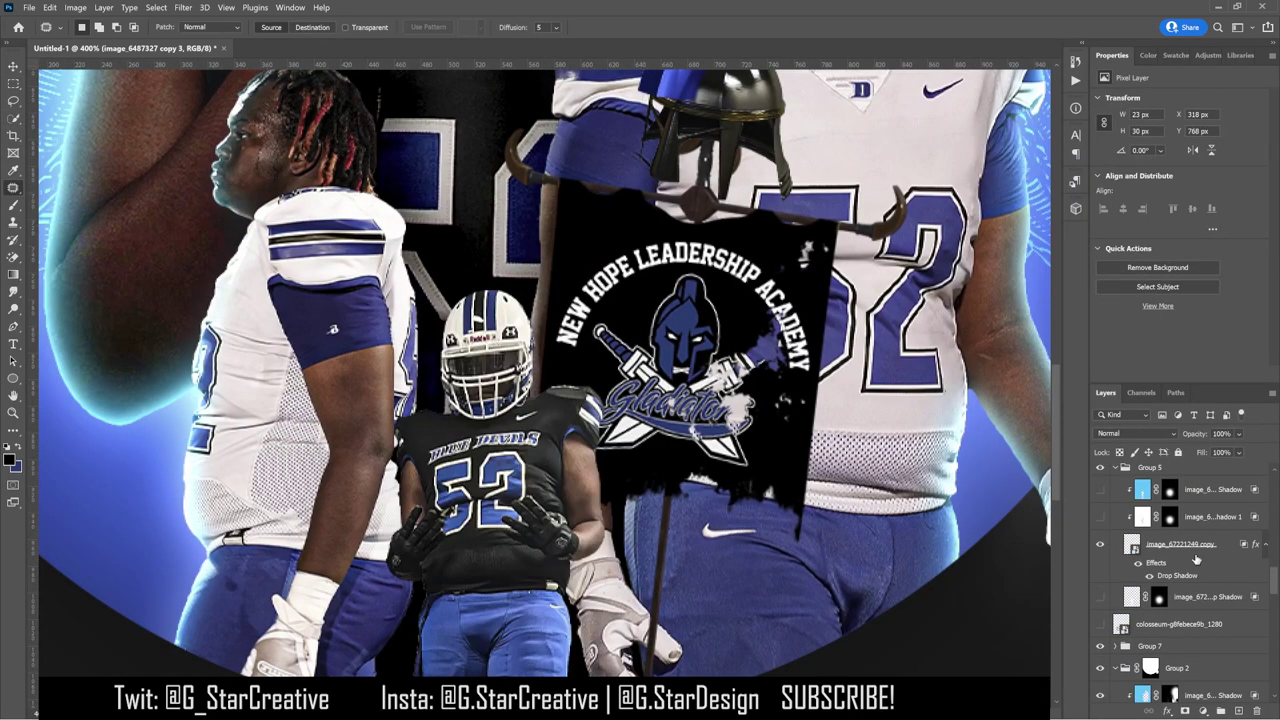
Step: Duplicate the black-jersey player's layer, clear its layer style and rasterize the copy
left_click(1190, 556)
key("ctrl+j")
right_click(1162, 548)
left_click(1200, 530)
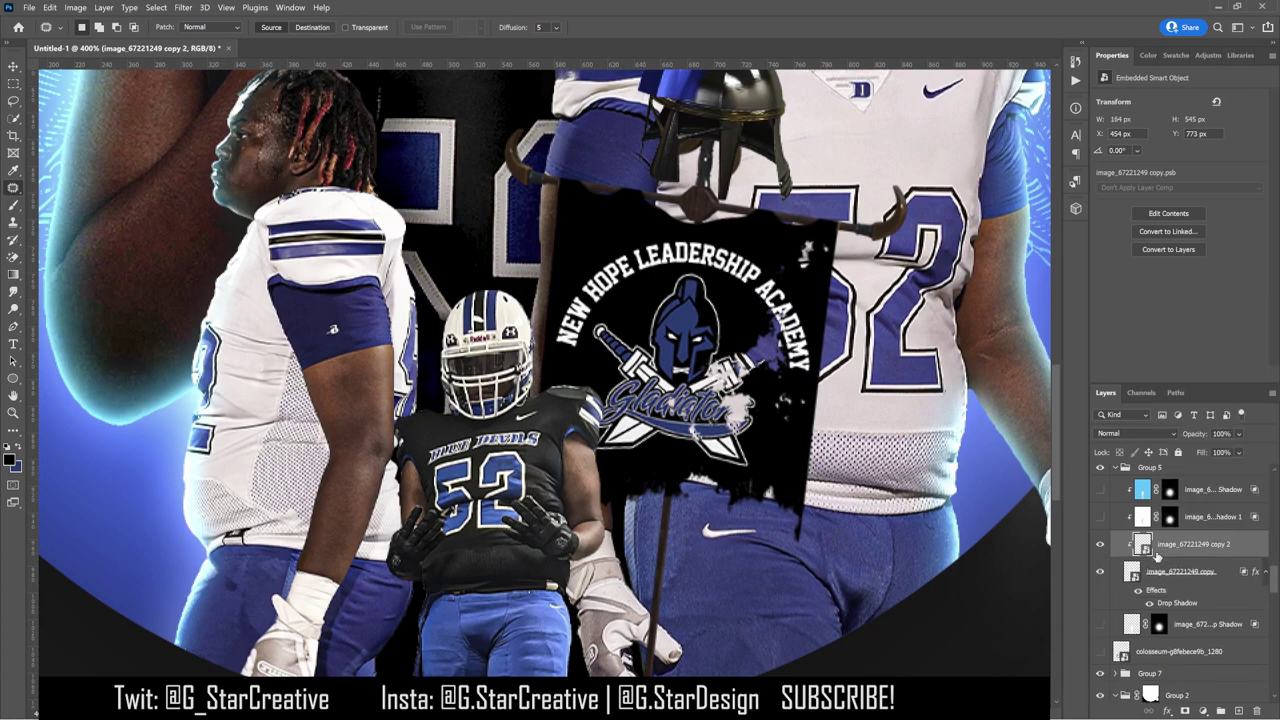
right_click(1157, 551)
left_click(1030, 393)
scroll(543, 420, "up", 1)
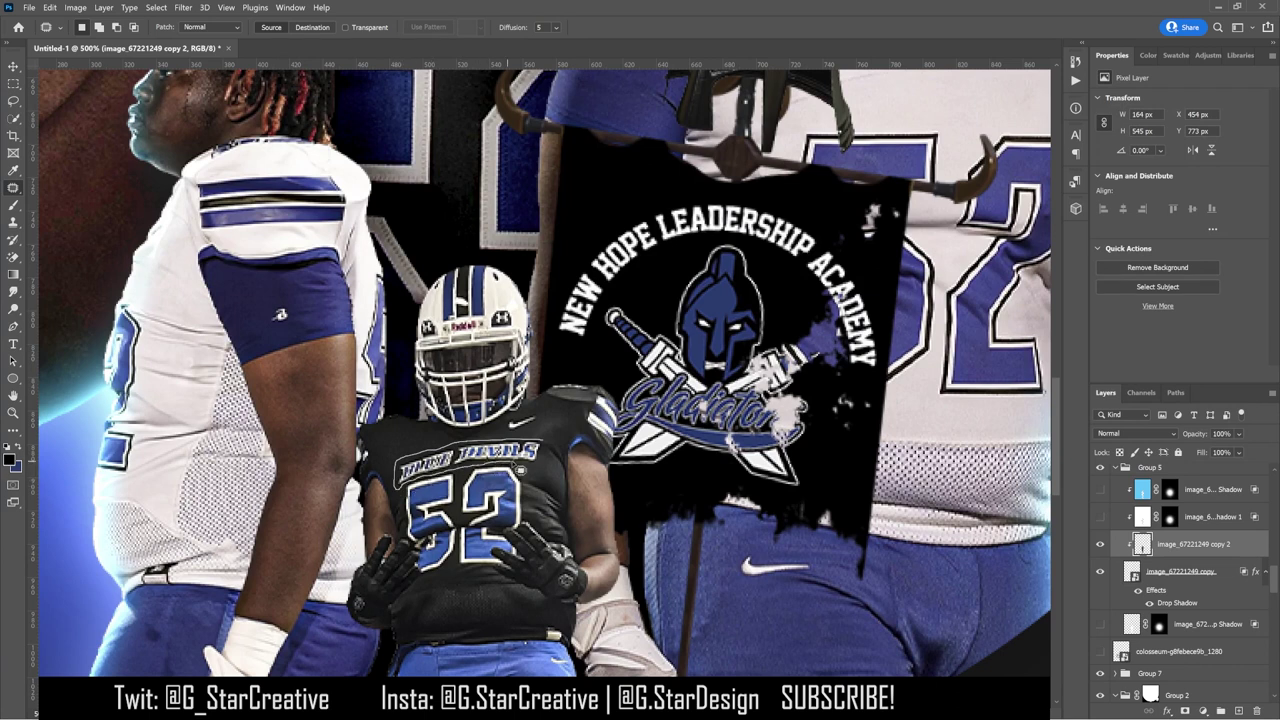
Step: Content-aware fill the BLUE DEVILS jersey lettering onto a new layer, then duplicate and nudge it down
left_click_drag(548, 468, 544, 458)
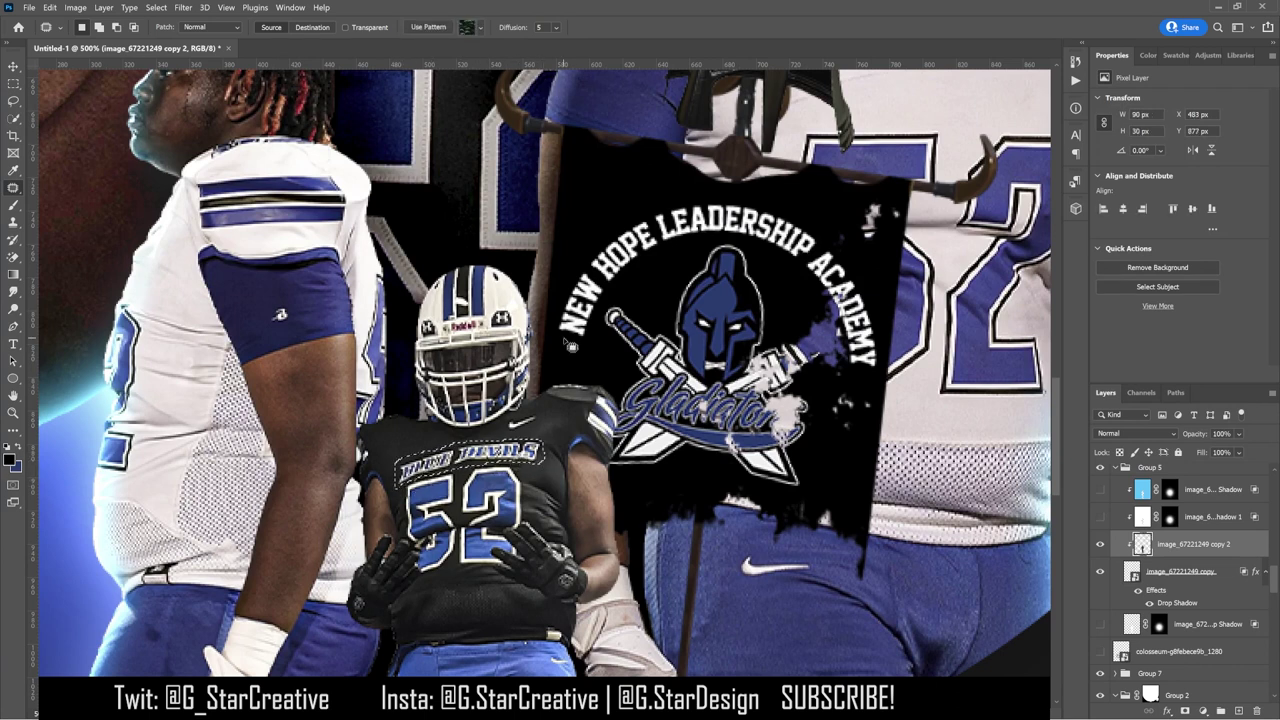
left_click(49, 7)
left_click(100, 184)
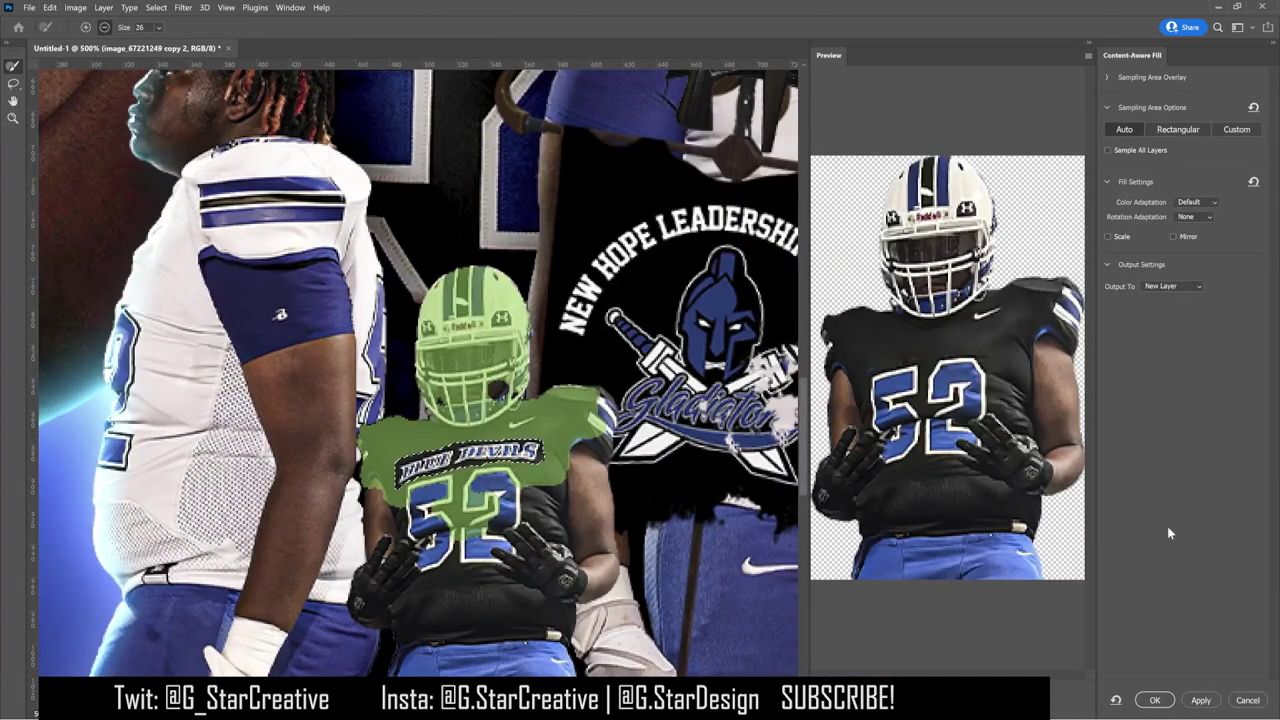
key("Return")
key("m")
right_click(197, 164)
left_click(222, 170)
key("v")
key("ctrl+j")
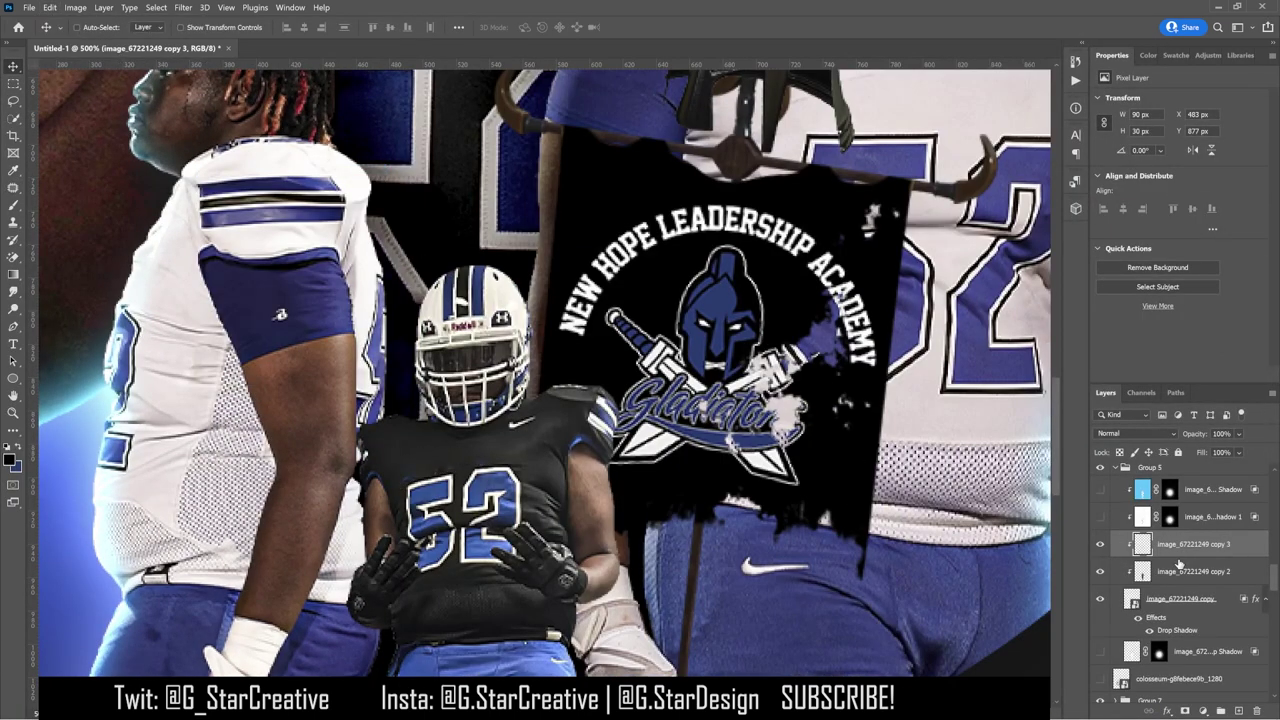
key("Down")
key("Down")
key("Down")
key("Down")
key("Down")
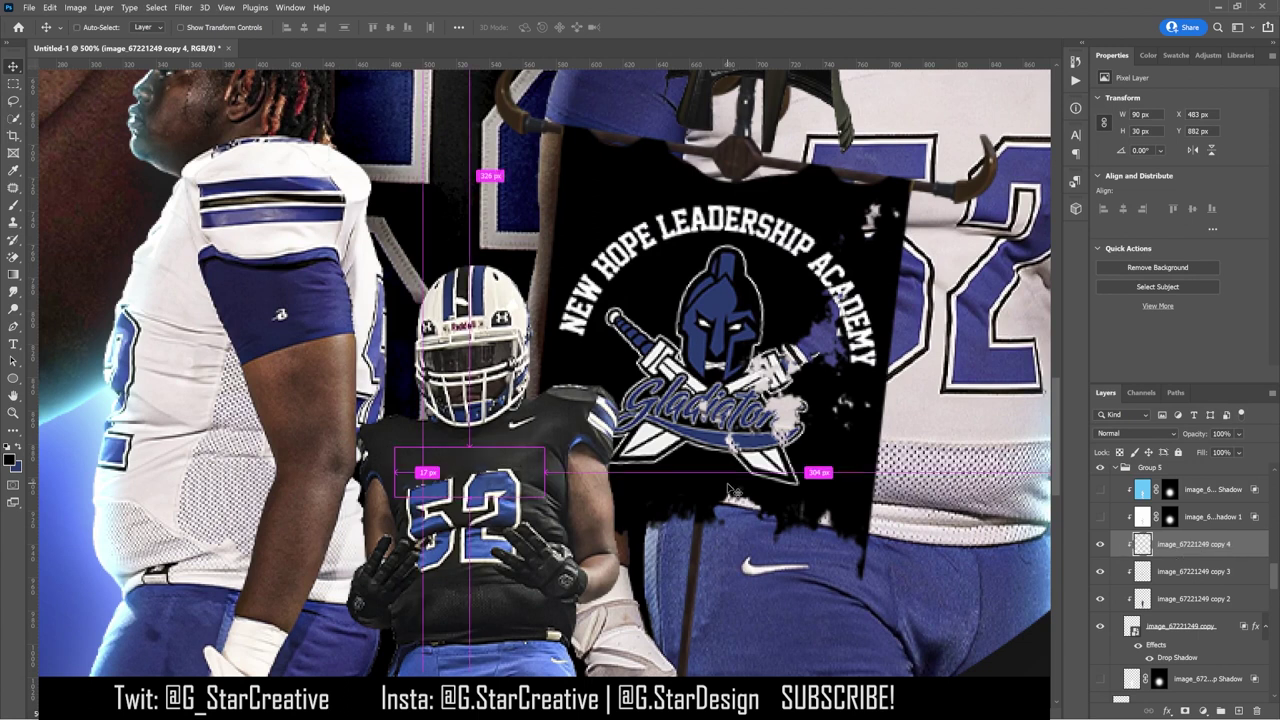
Step: Drag copy 4's Blend If sliders so the underlying image shows through softly
key("ctrl+plus")
key("ctrl+plus")
double_click(1249, 548)
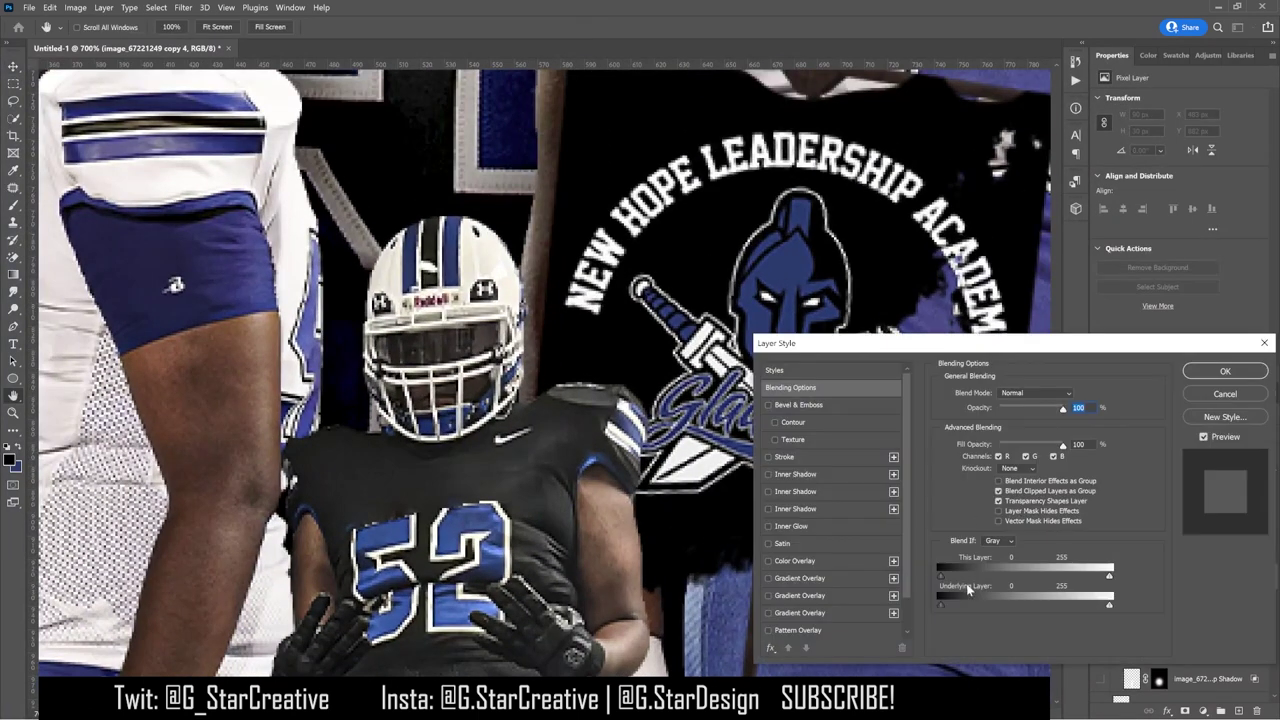
left_click_drag(1109, 606, 966, 609)
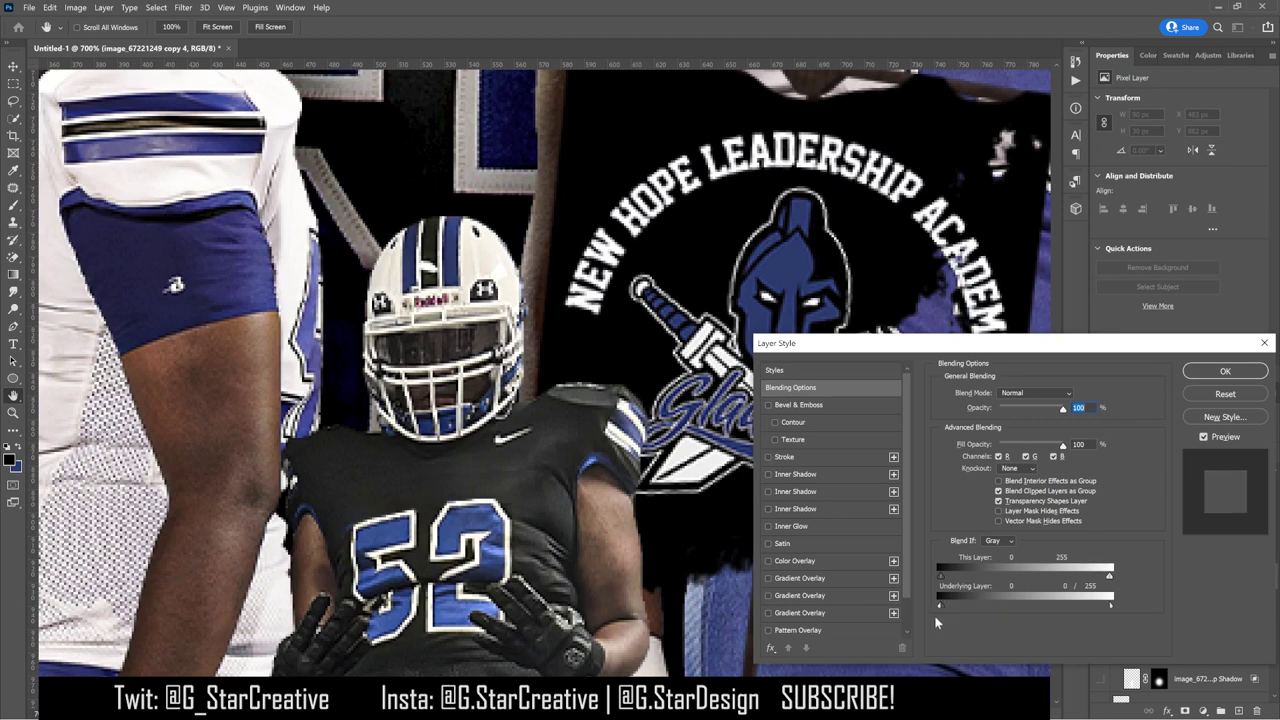
left_click_drag(1109, 576, 966, 605)
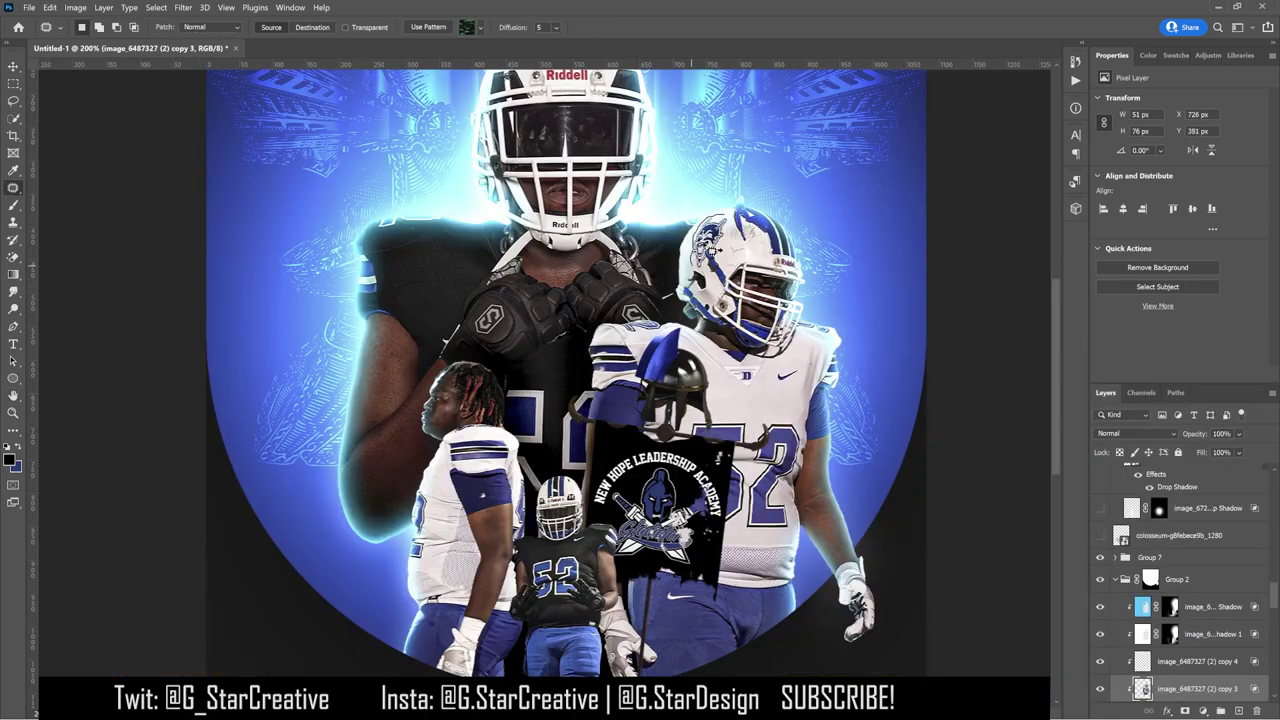
scroll(734, 224, "right", 2)
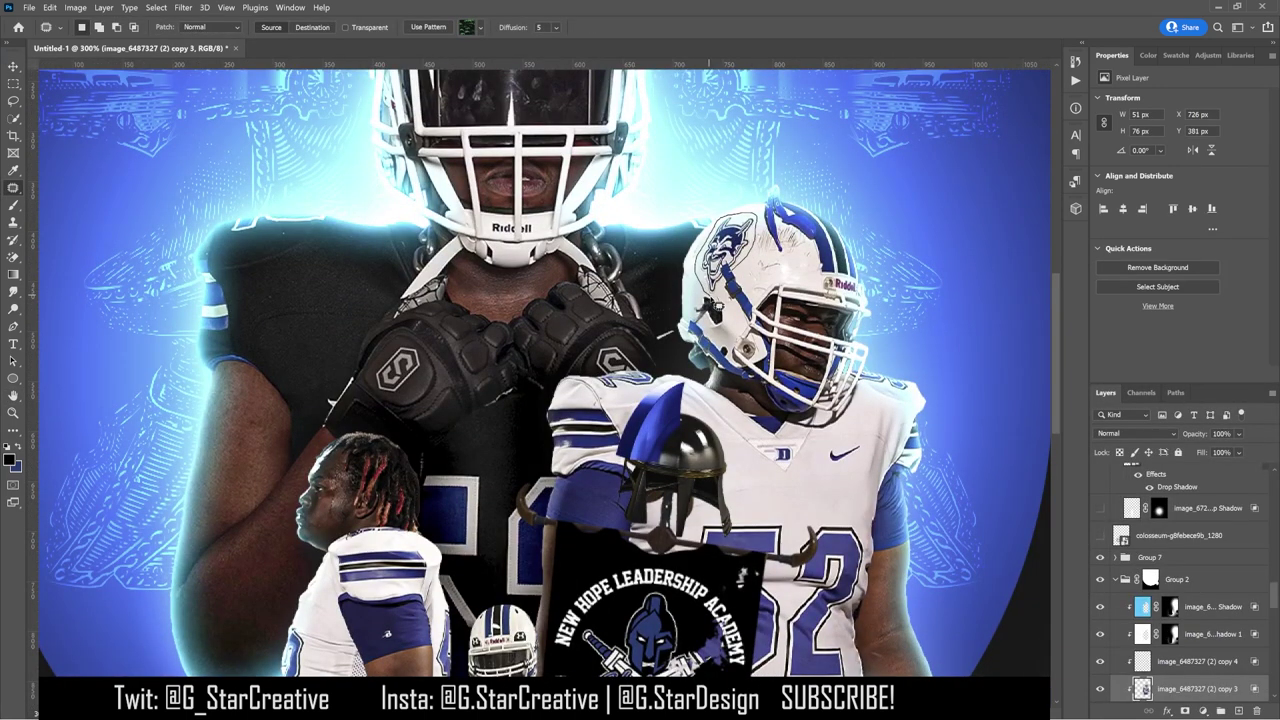
Step: Content-aware fill the helmet logo, deselect, and add a white layer mask to the patch layer
left_click(49, 7)
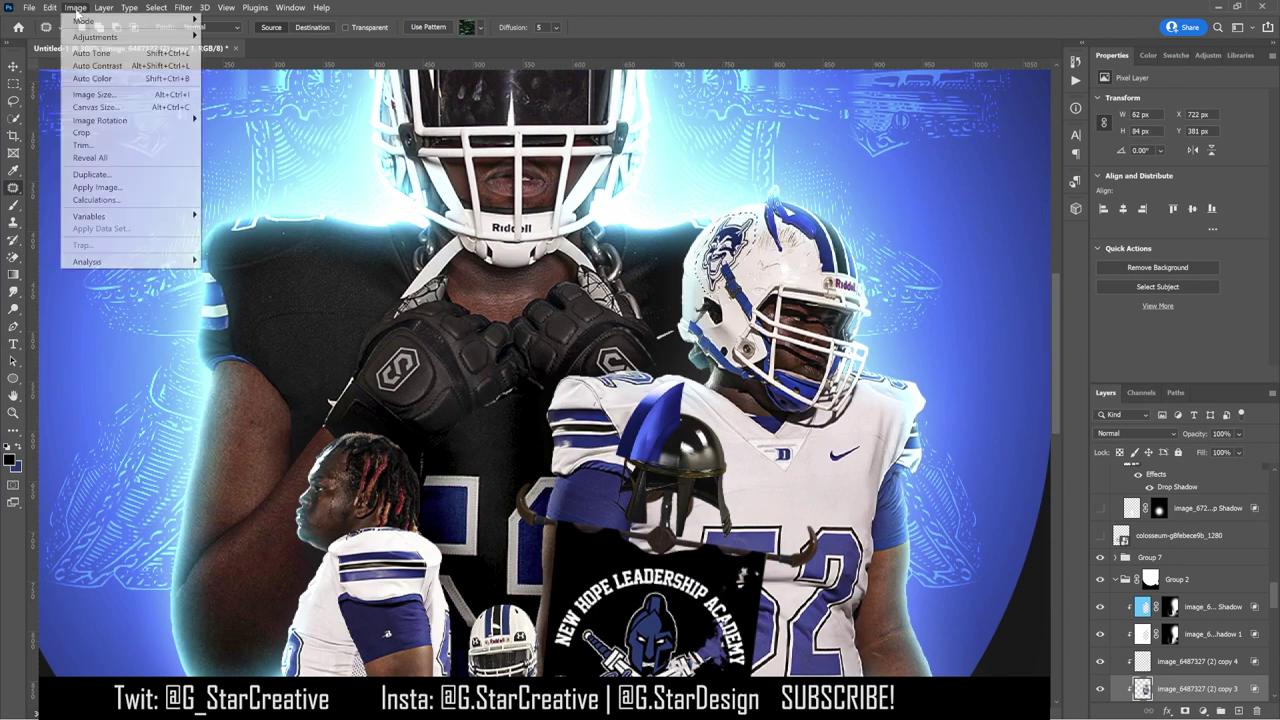
left_click(86, 225)
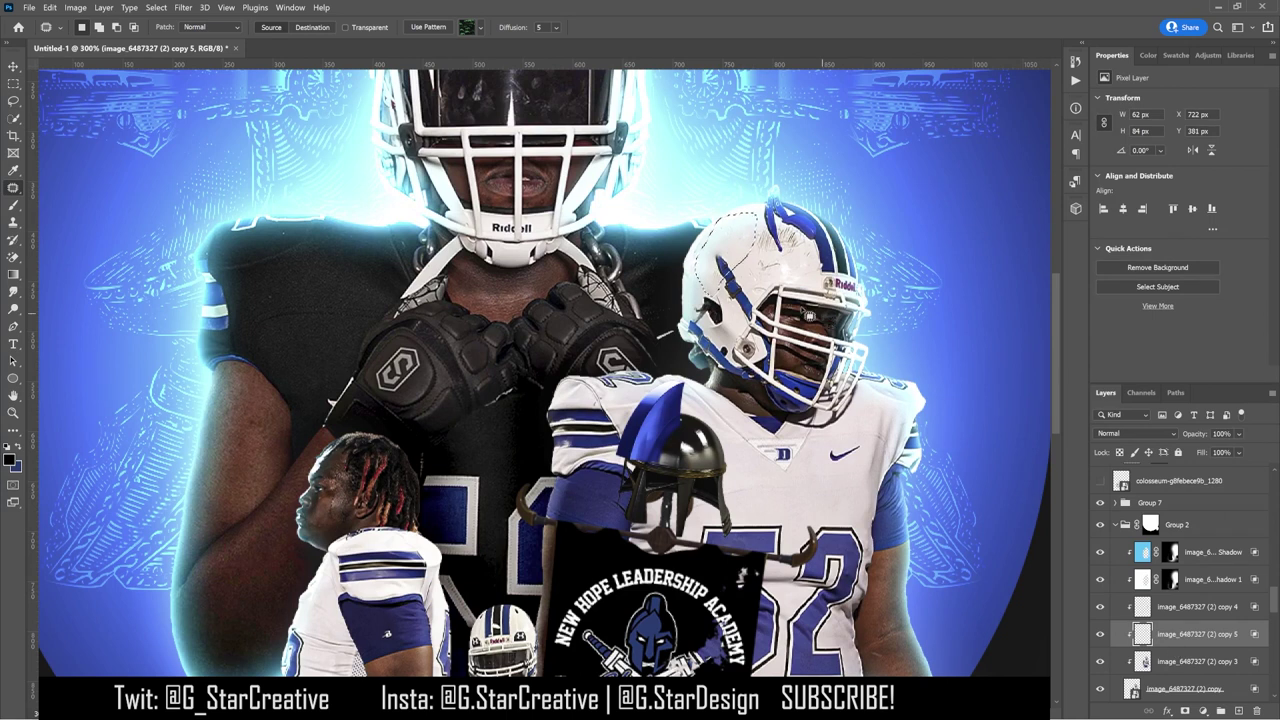
key("m")
right_click(318, 143)
left_click(335, 147)
left_click(1186, 710)
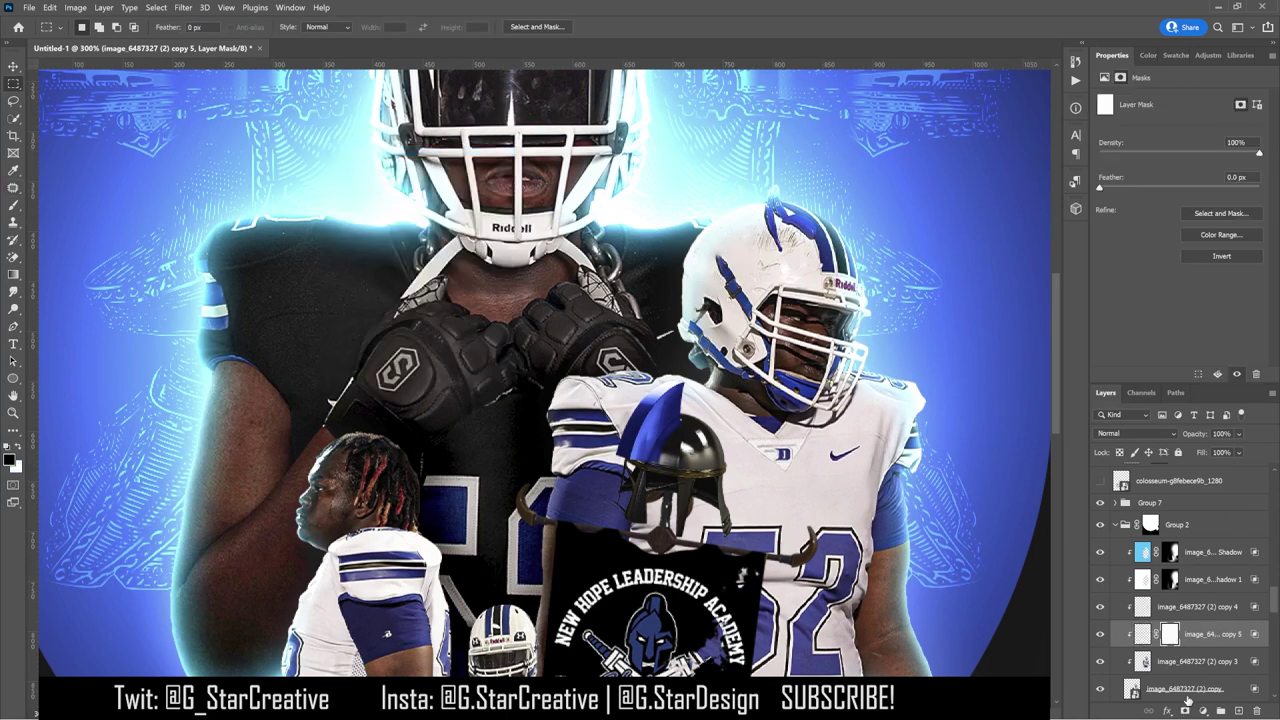
key("b")
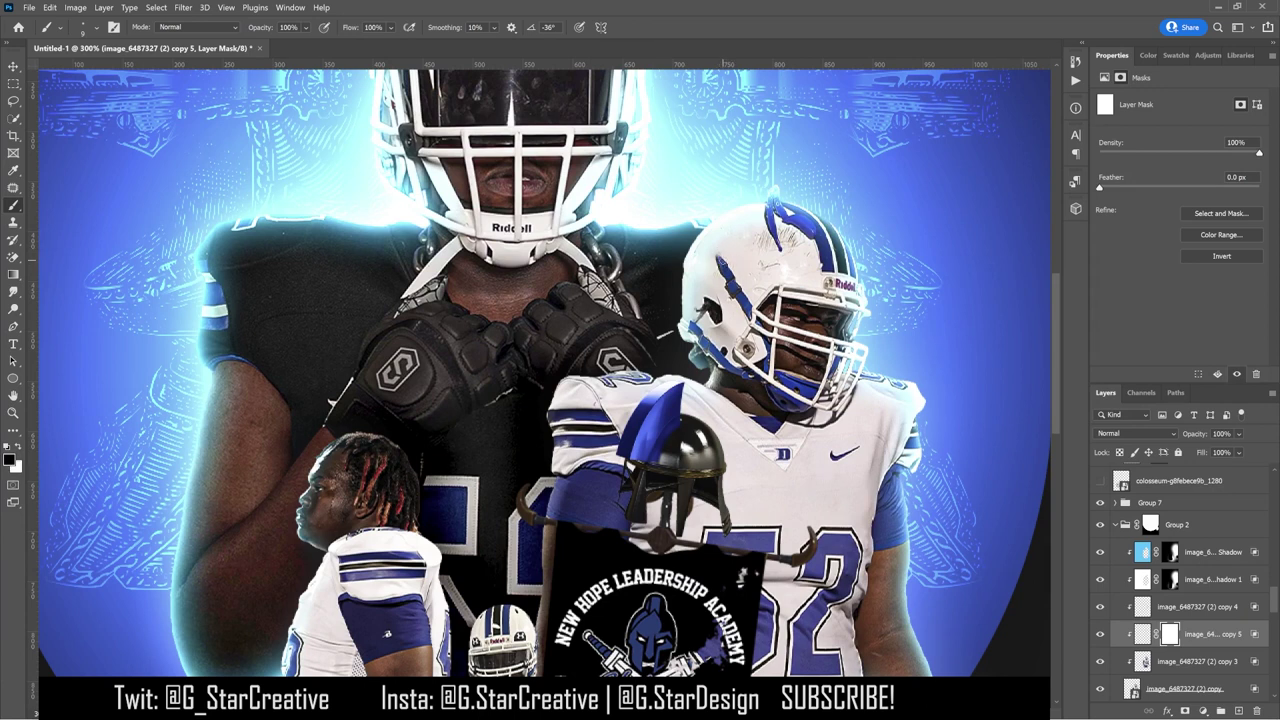
key("ctrl+0")
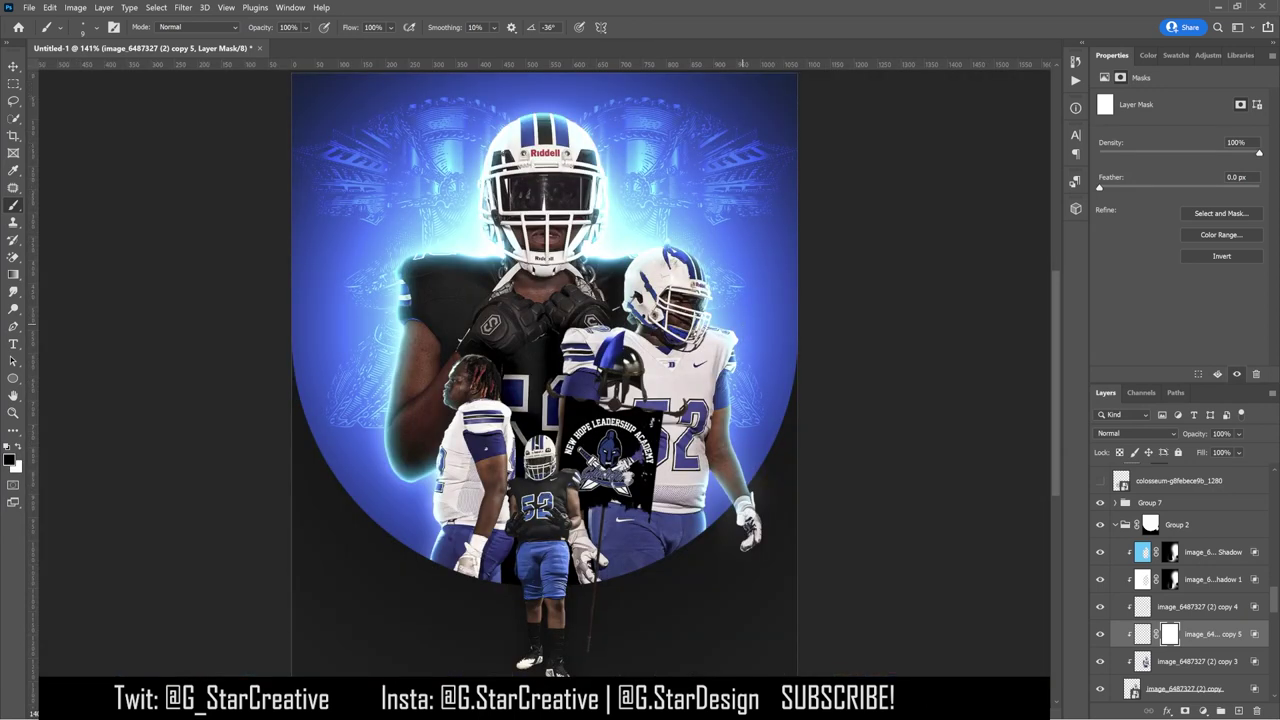
Step: Place a placeholder text layer on the small player's chest
left_click(13, 343)
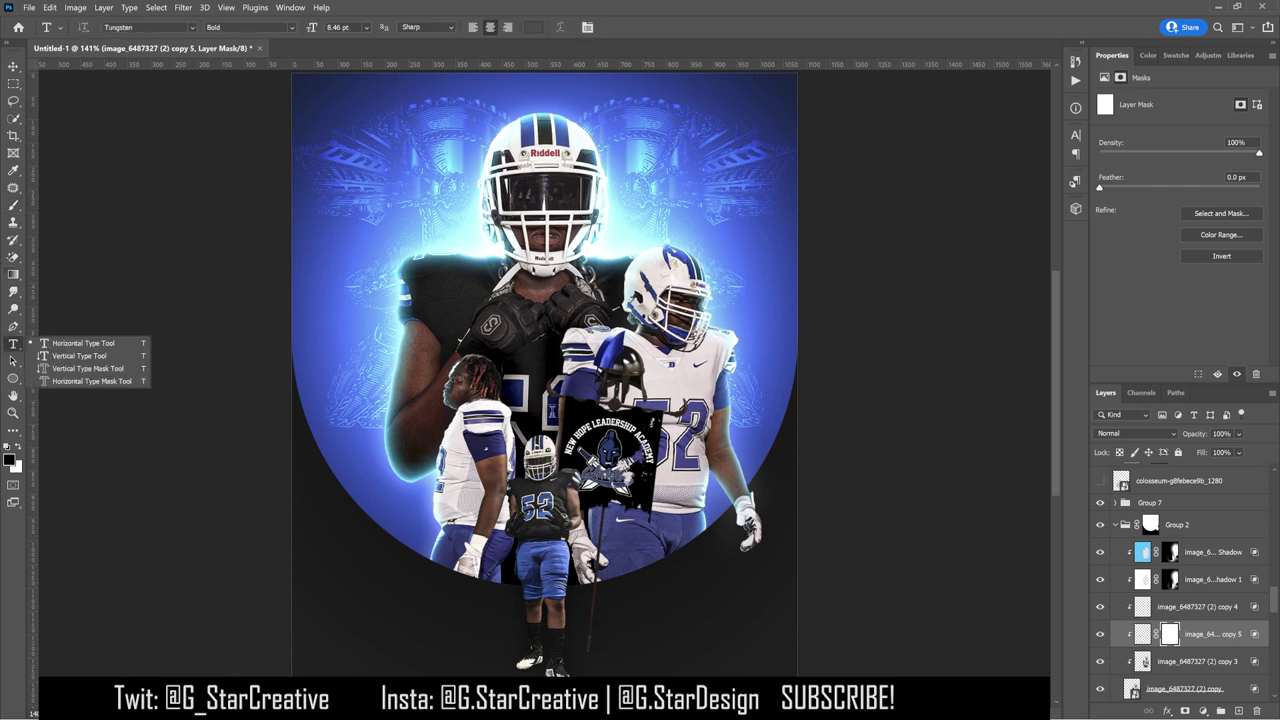
left_click(658, 383)
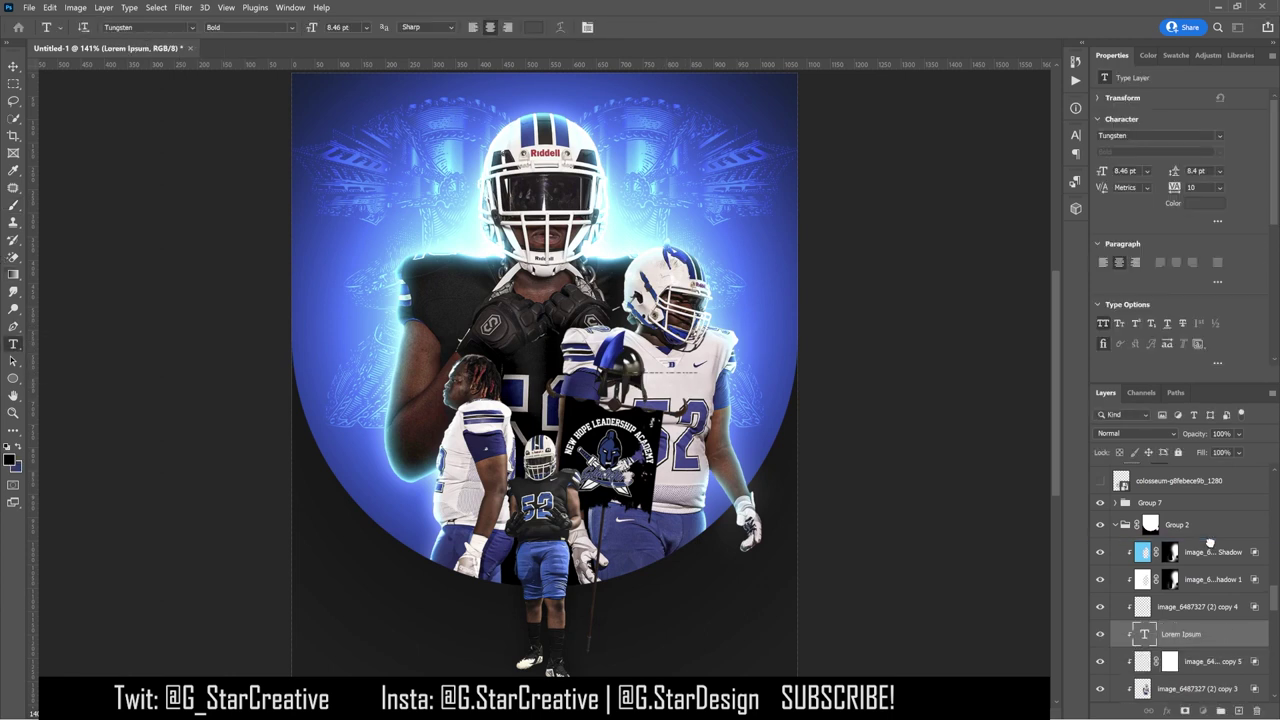
left_click_drag(1201, 568, 1172, 620)
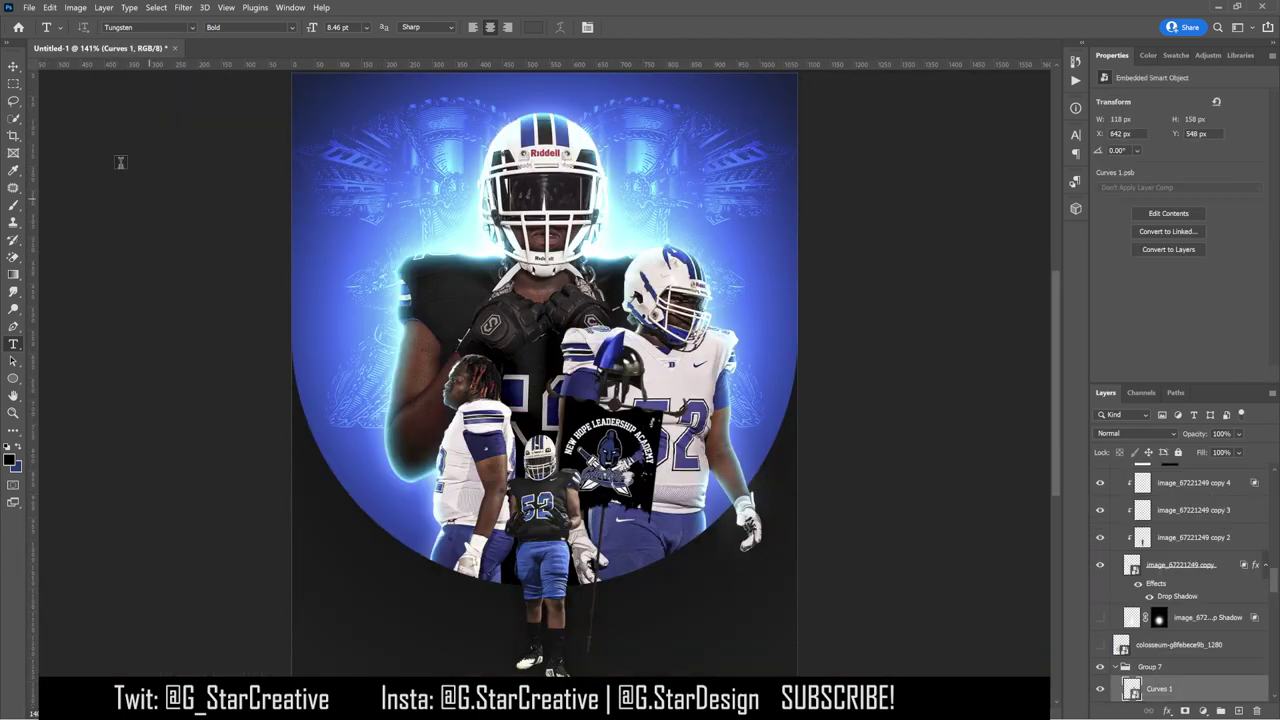
key("v")
left_click(664, 379, "ctrl")
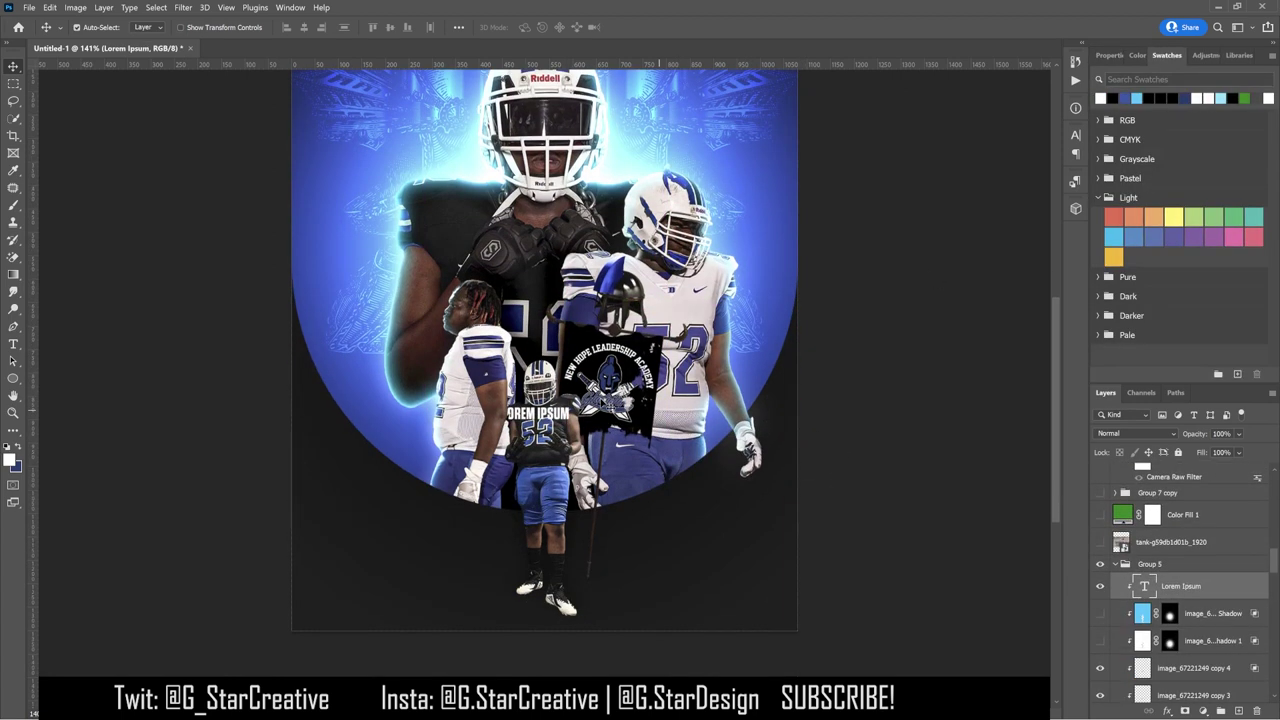
key("ctrl+plus")
key("ctrl+plus")
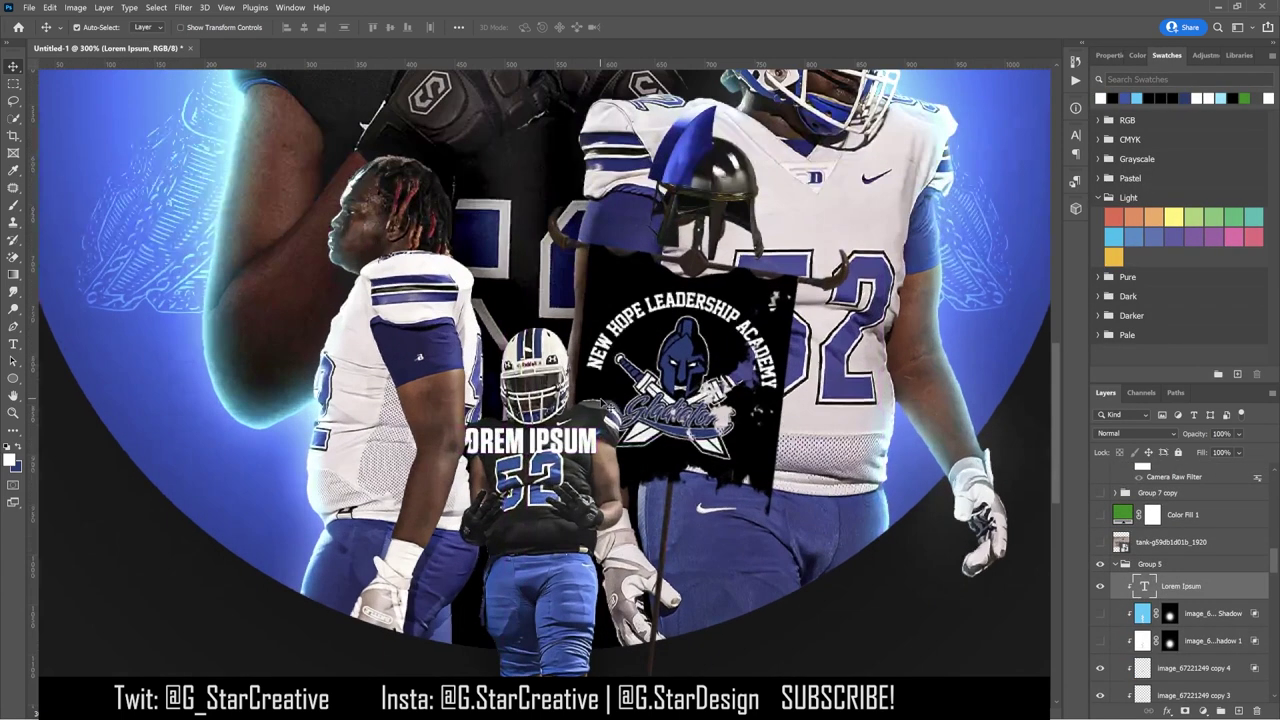
Step: Retype the text as GLADIATORS in the Ahay Hore font, switched to mixed case
left_click(13, 344)
left_click(511, 438)
key("ctrl+a")
type("GLAD")
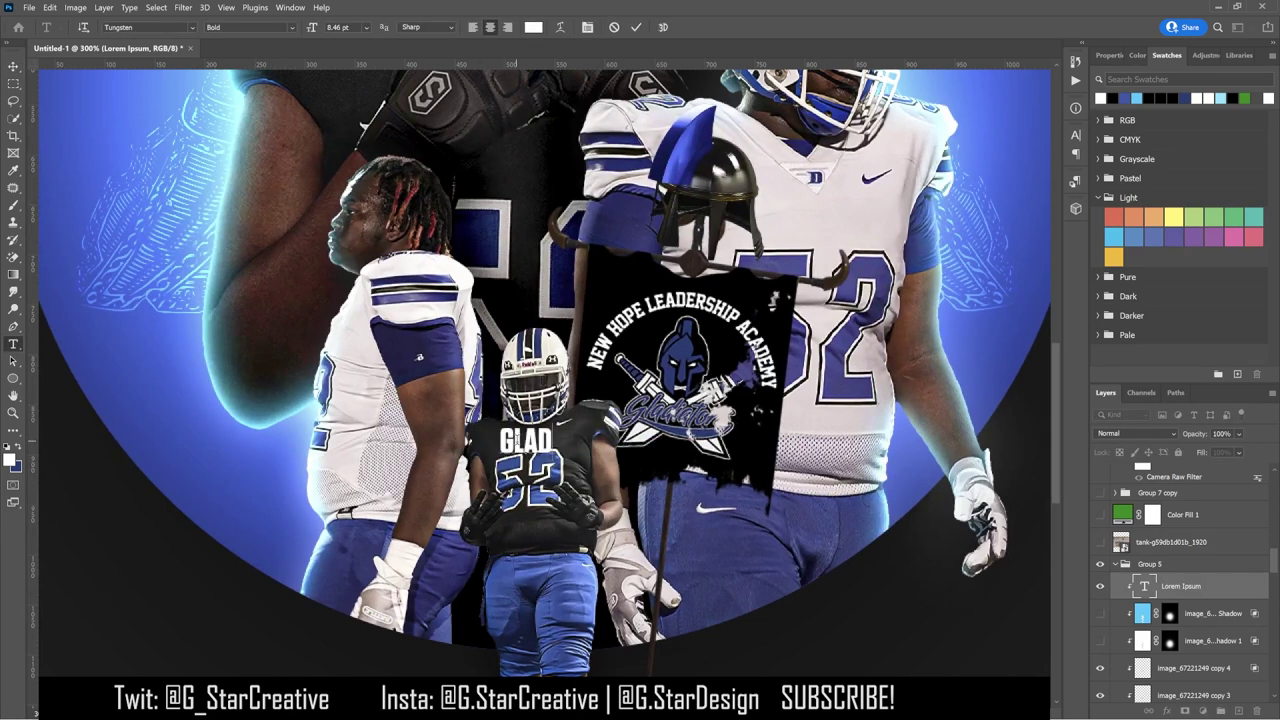
type("IATORS")
key("ctrl+a")
left_click(192, 27)
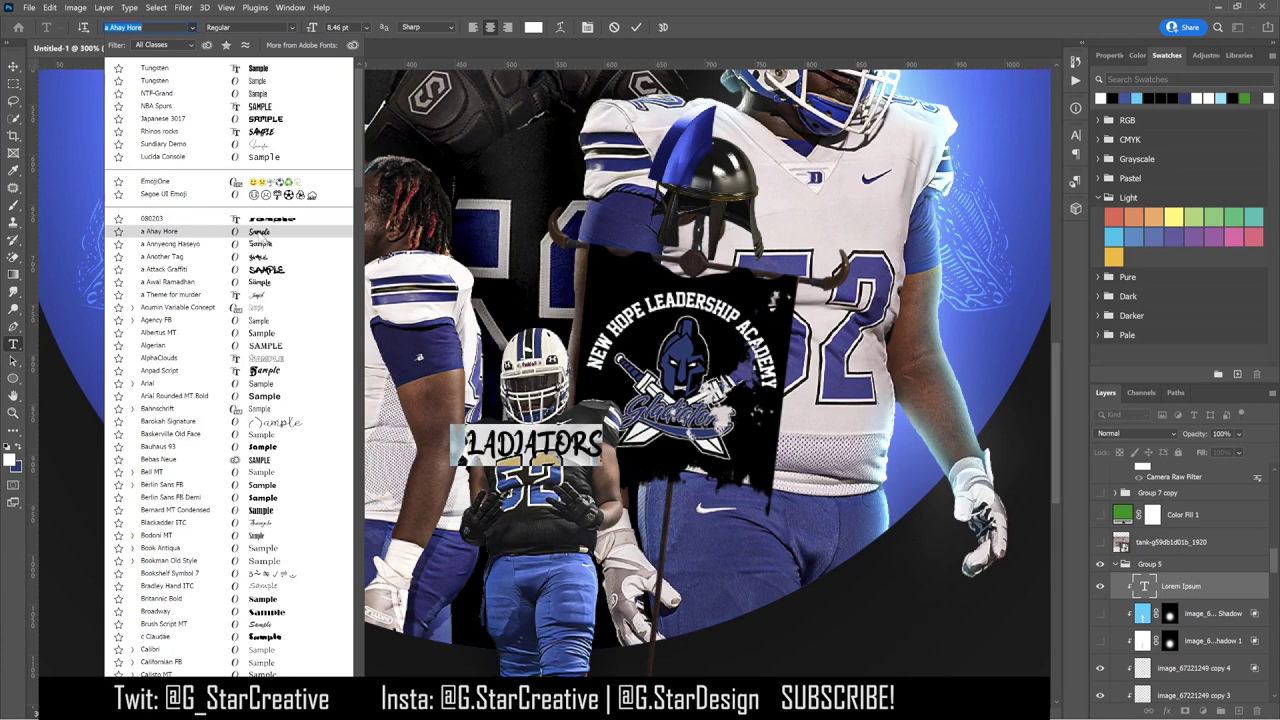
key("Return")
left_click(1075, 135)
left_click(961, 228)
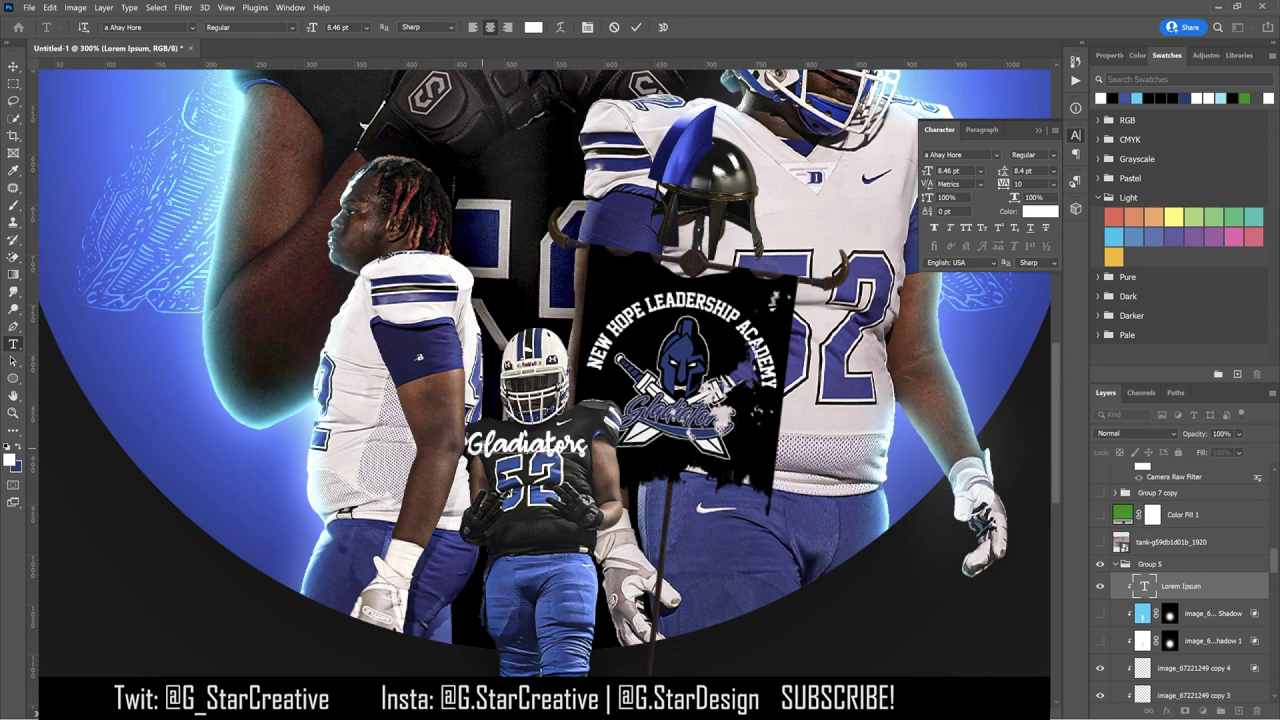
Step: Shrink the Gladiators text to about 70% and place a copy above the flag
left_click(13, 66)
key("ctrl+t")
left_click_drag(607, 432, 586, 441)
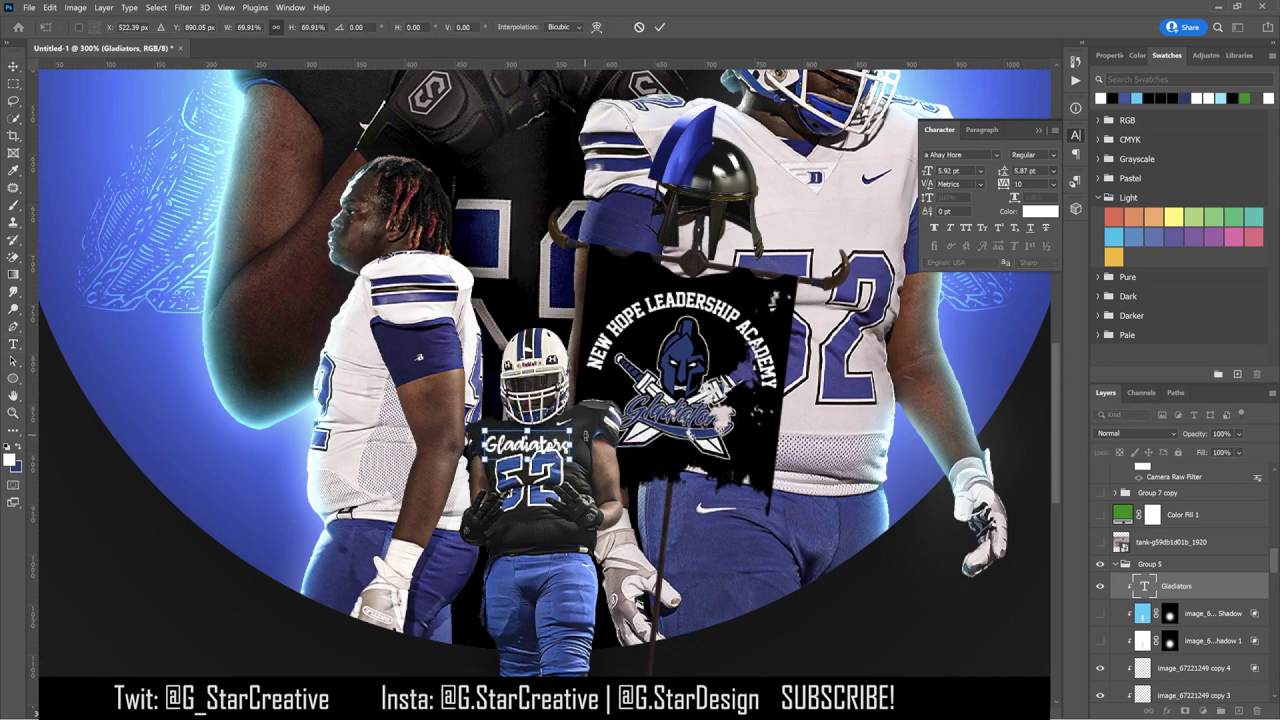
key("Return")
left_click_drag(527, 443, 630, 265)
Step: Rasterize the Gladiators text and tilt it slightly counter-clockwise
right_click(1190, 613)
left_click(1080, 291)
key("ctrl+t")
left_click_drag(612, 418, 592, 404)
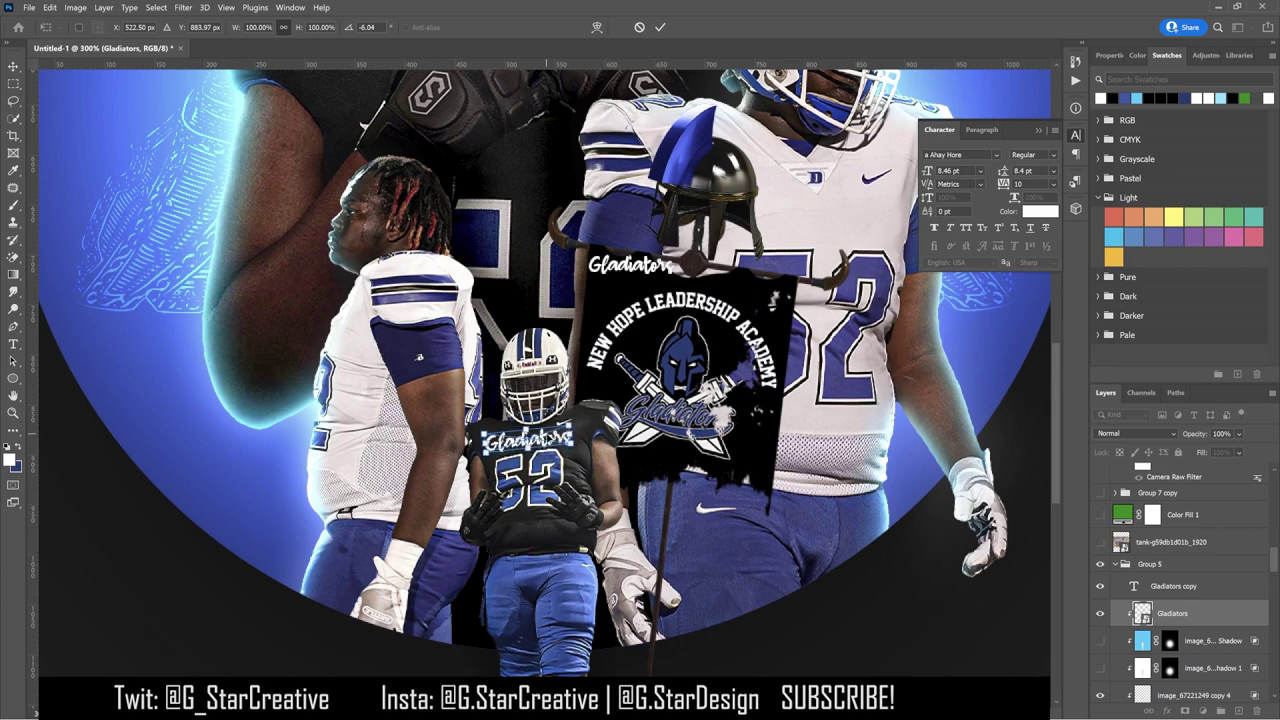
key("Return")
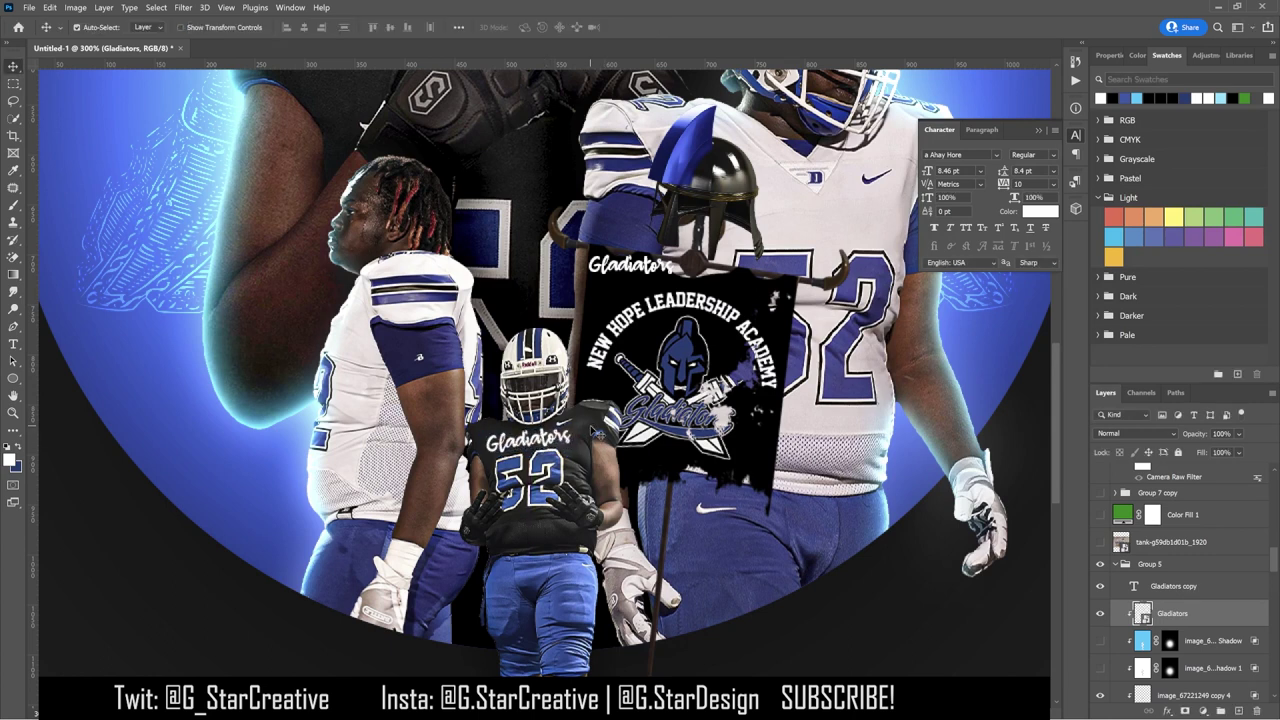
key("ctrl+0")
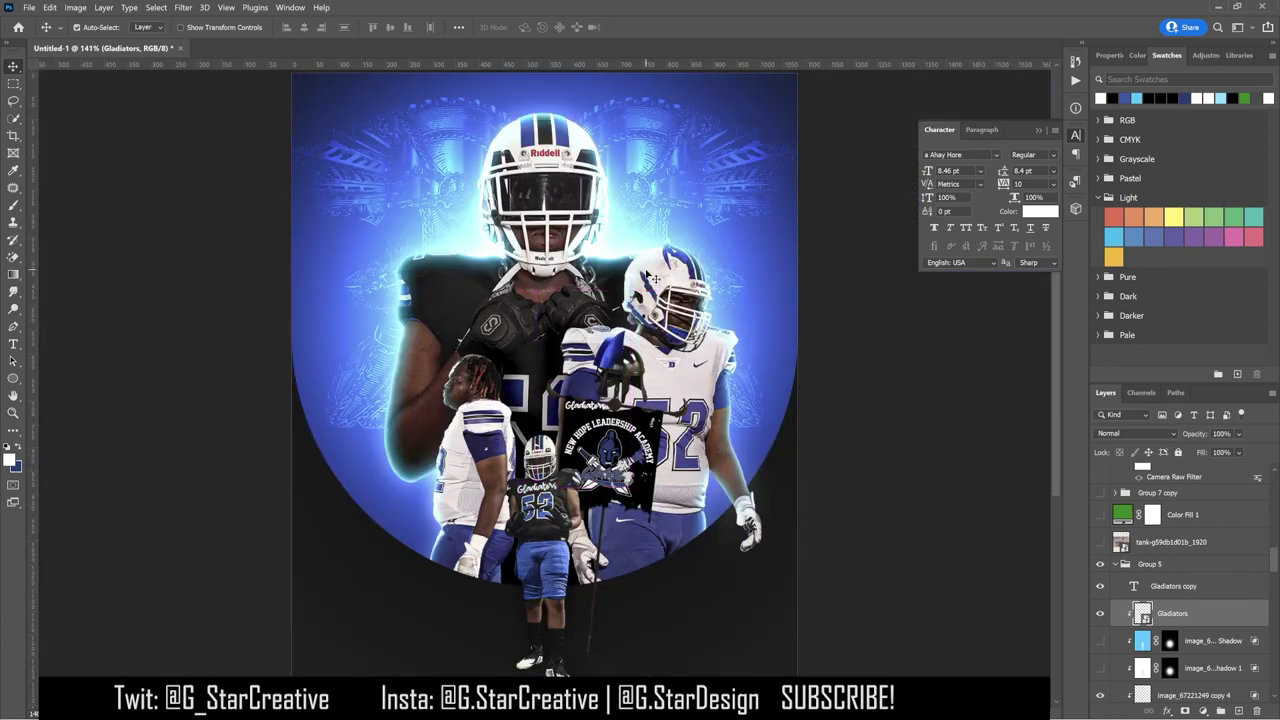
Step: Move and enlarge the Gladiators copy on the big player's chest, pull it out of its group, and duplicate it
left_click_drag(596, 410, 635, 374)
key("ctrl+t")
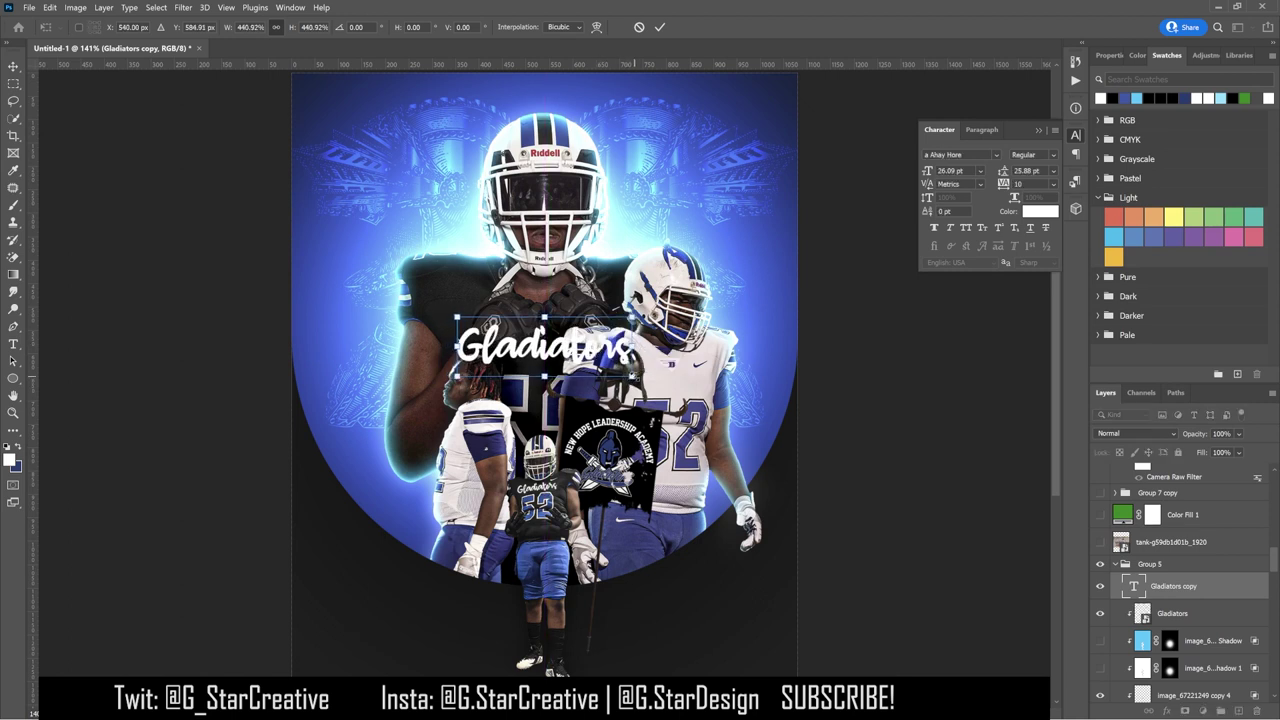
key("Return")
left_click_drag(1200, 589, 1128, 515)
key("ctrl+j")
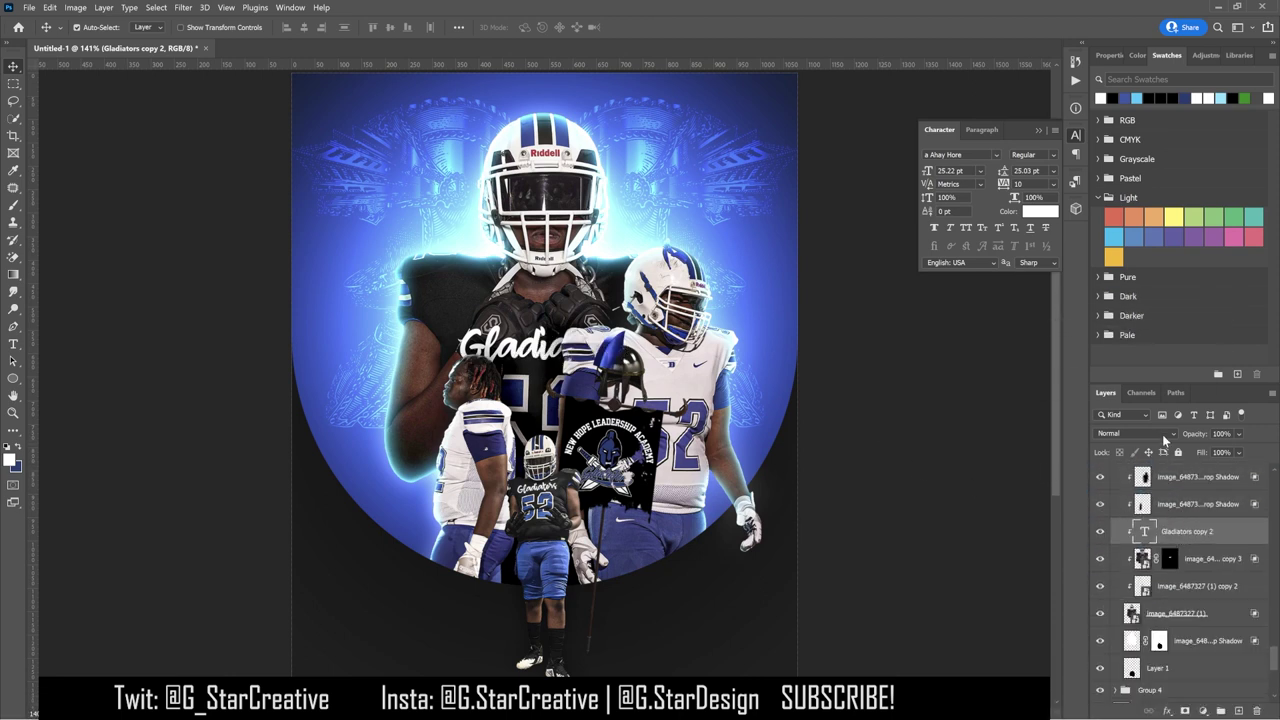
Step: Set the title to Soft Light, keep a Normal copy on top, and give that copy Blend If
key("ctrl+plus")
key("ctrl+plus")
left_click(1156, 429)
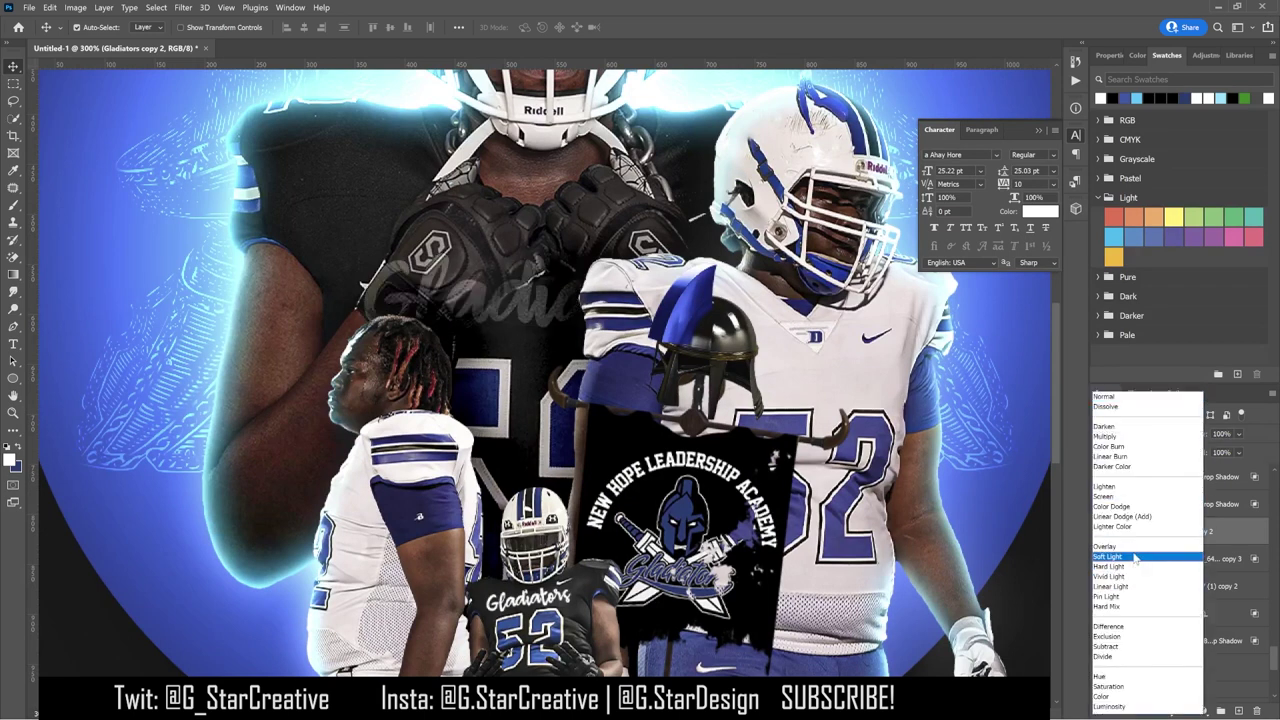
left_click(1135, 557)
key("ctrl+j")
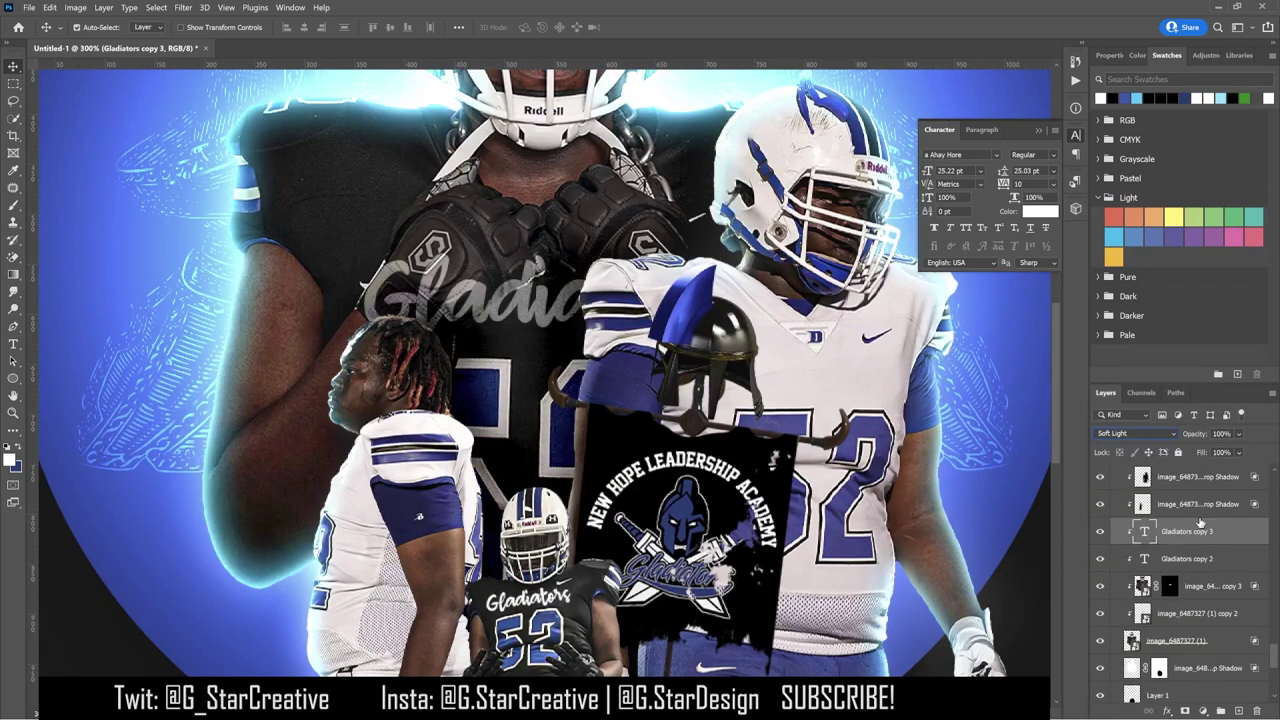
left_click(1136, 433)
left_click(1112, 398)
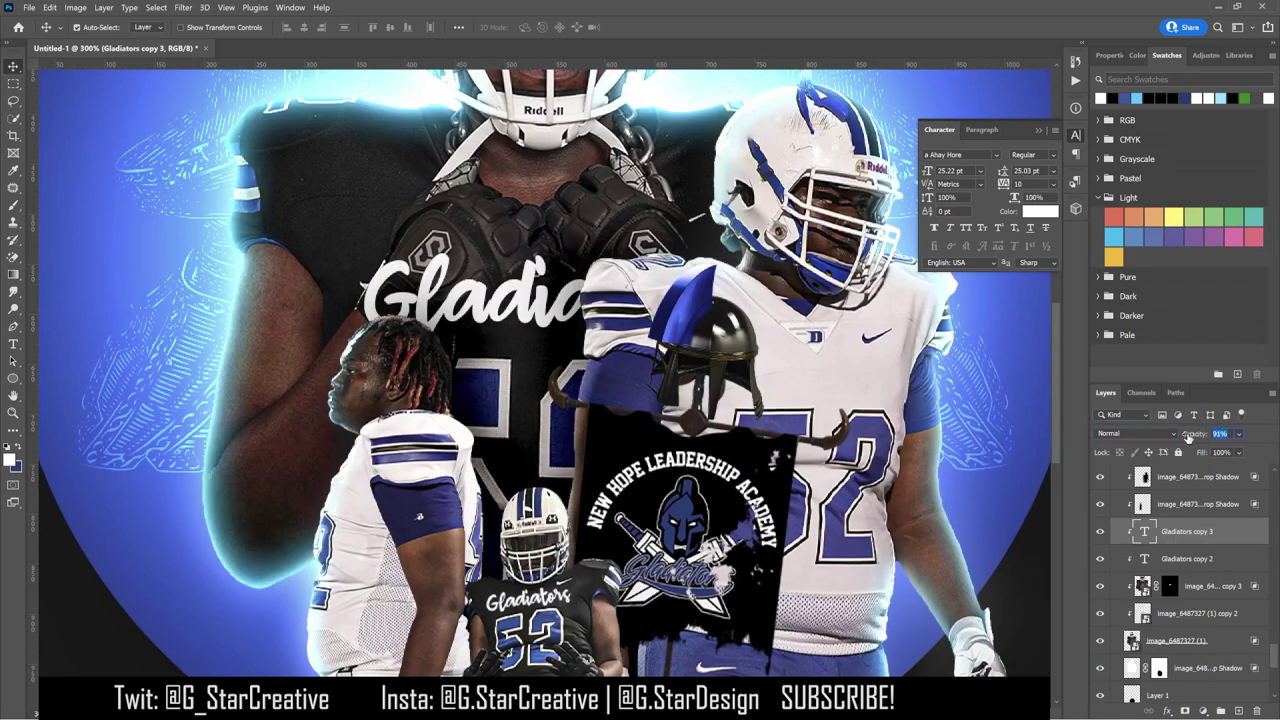
double_click(1240, 531)
mouse_move(939, 605)
left_mouse_down()
mouse_move(986, 605)
mouse_move(956, 609)
left_mouse_up()
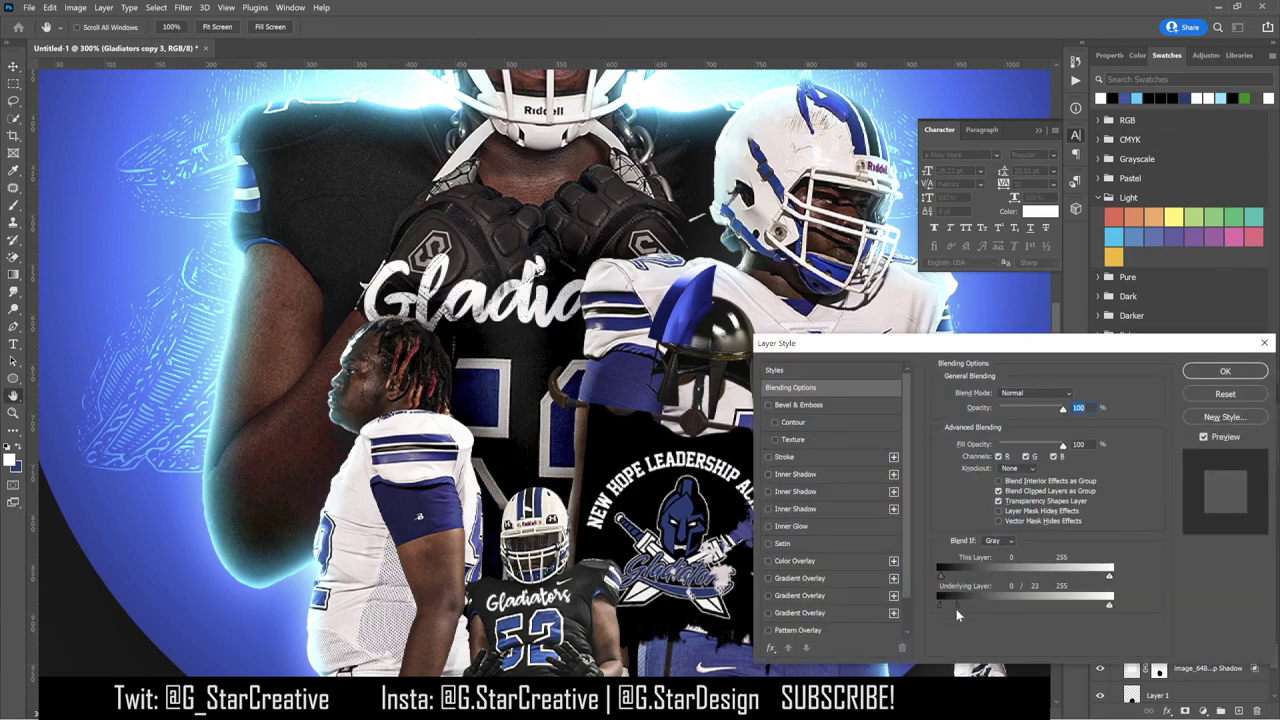
left_click(1225, 371)
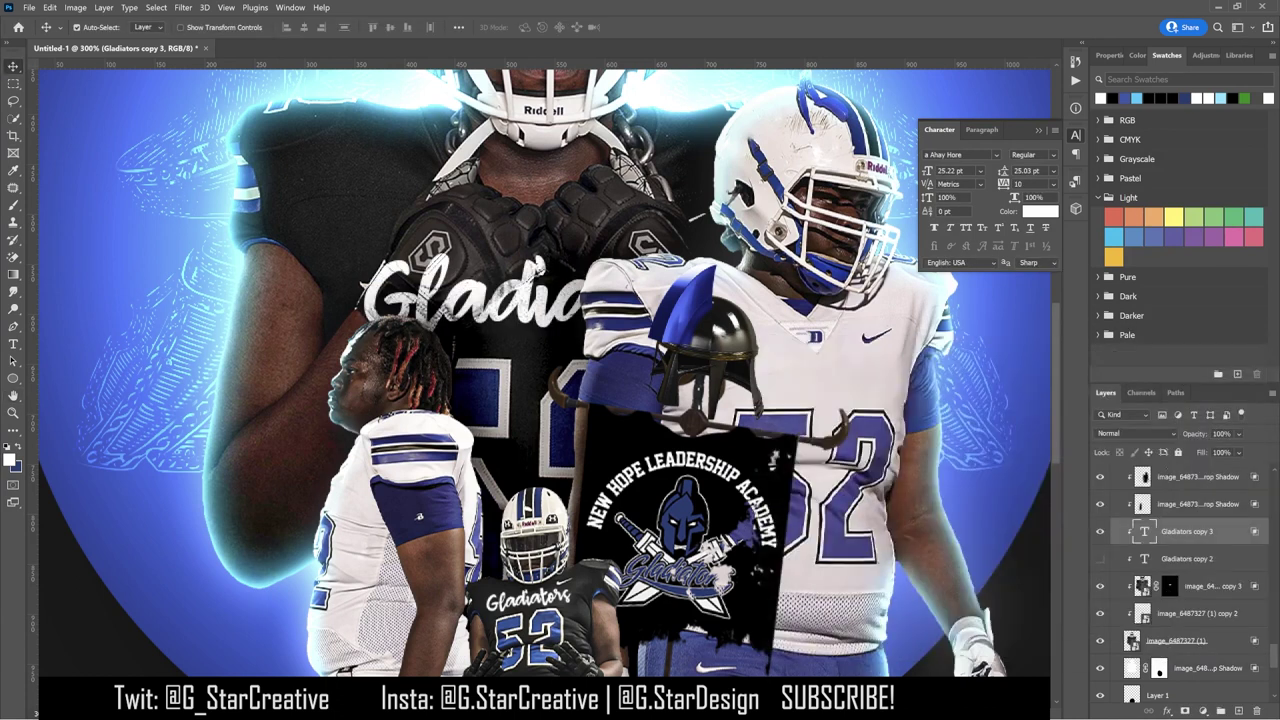
Step: Add an inverted mask to the top title copy, set up the brush, and create a new blank layer
left_click(1185, 711)
key("ctrl+i")
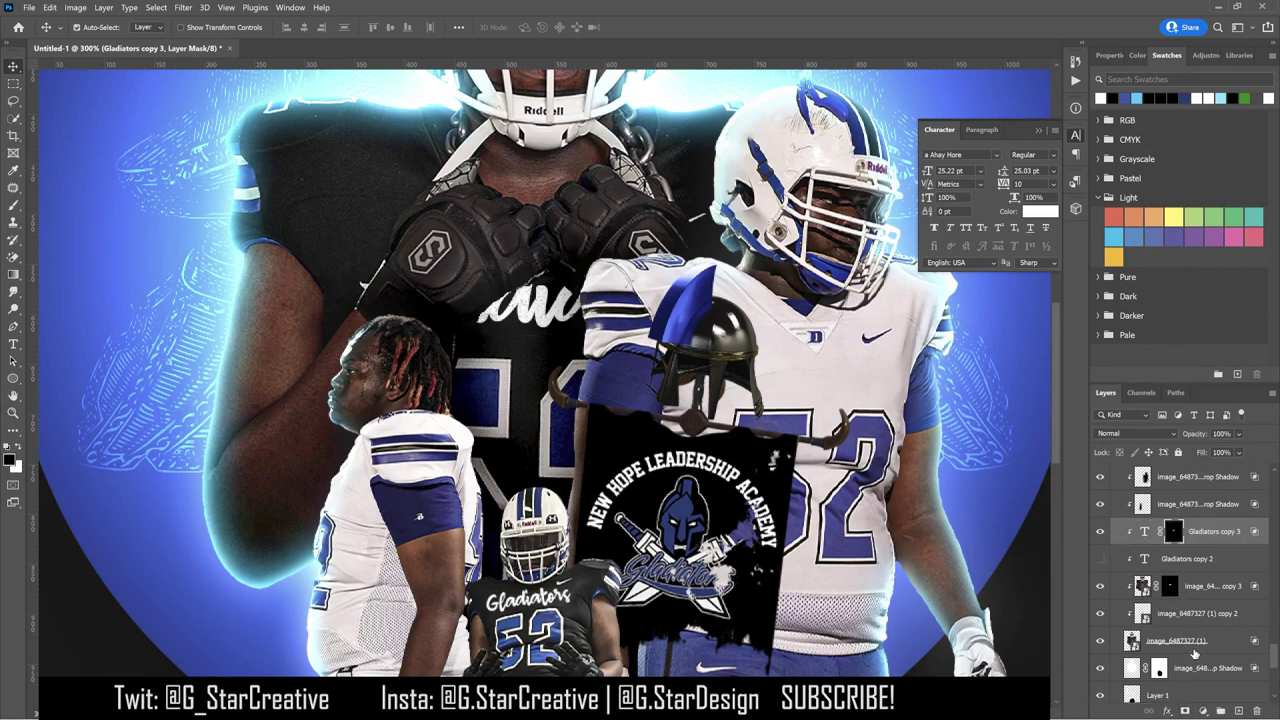
key("b")
key("ctrl+plus")
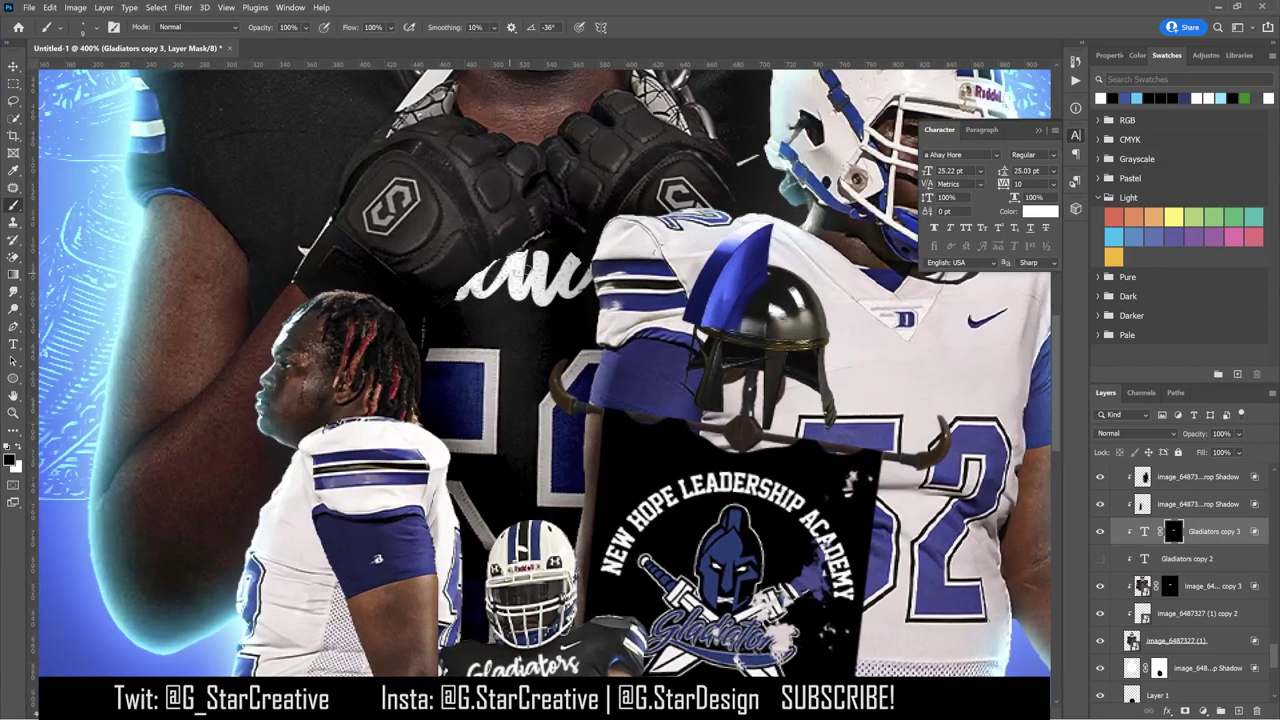
left_click(84, 27)
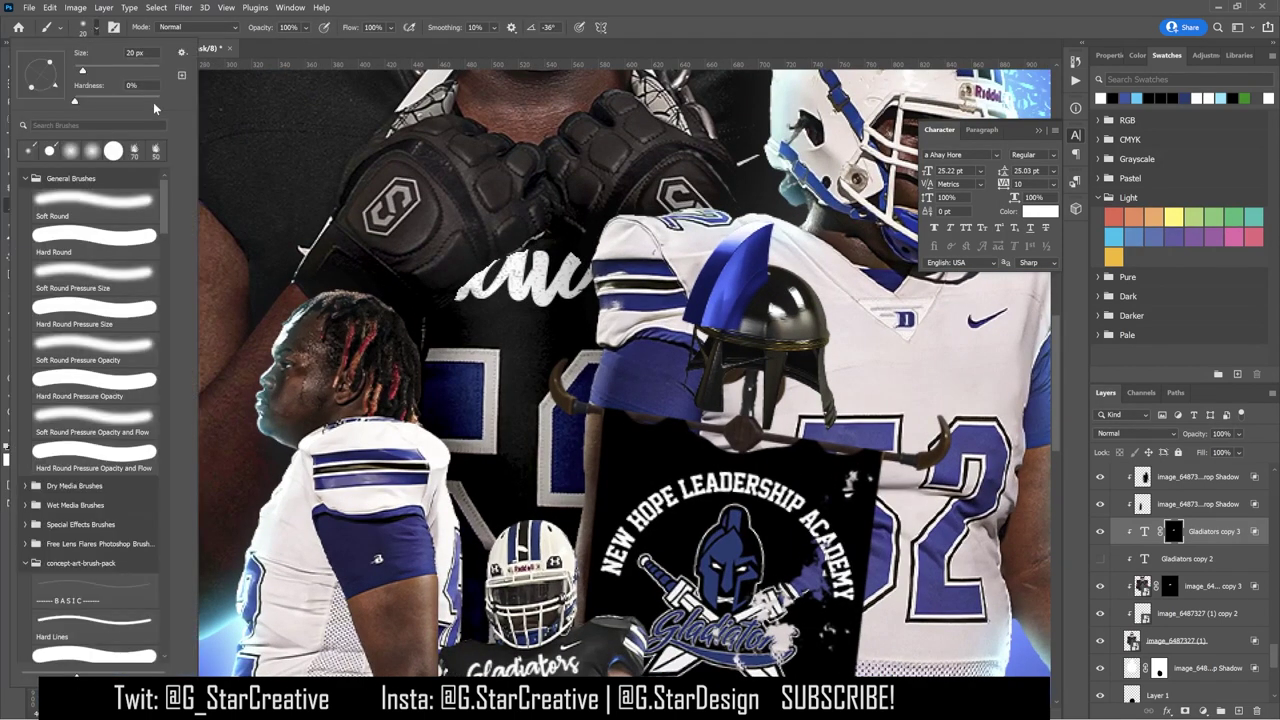
key("Return")
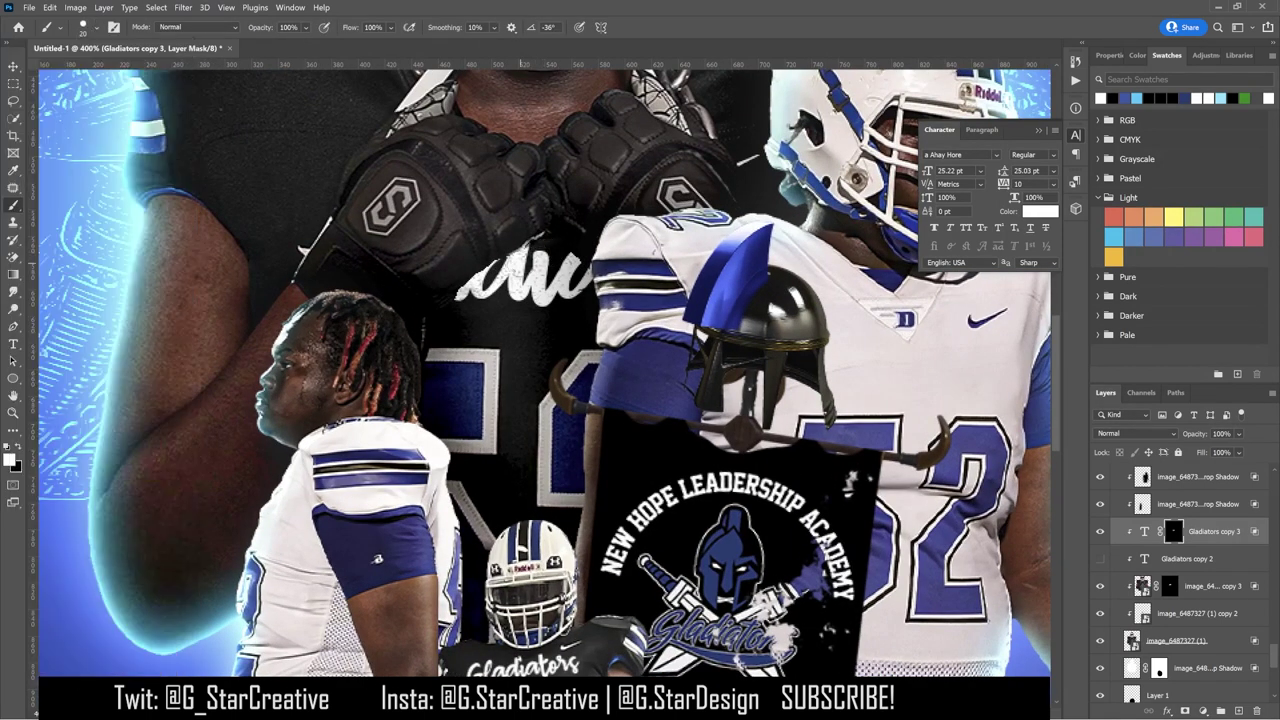
key("ctrl+0")
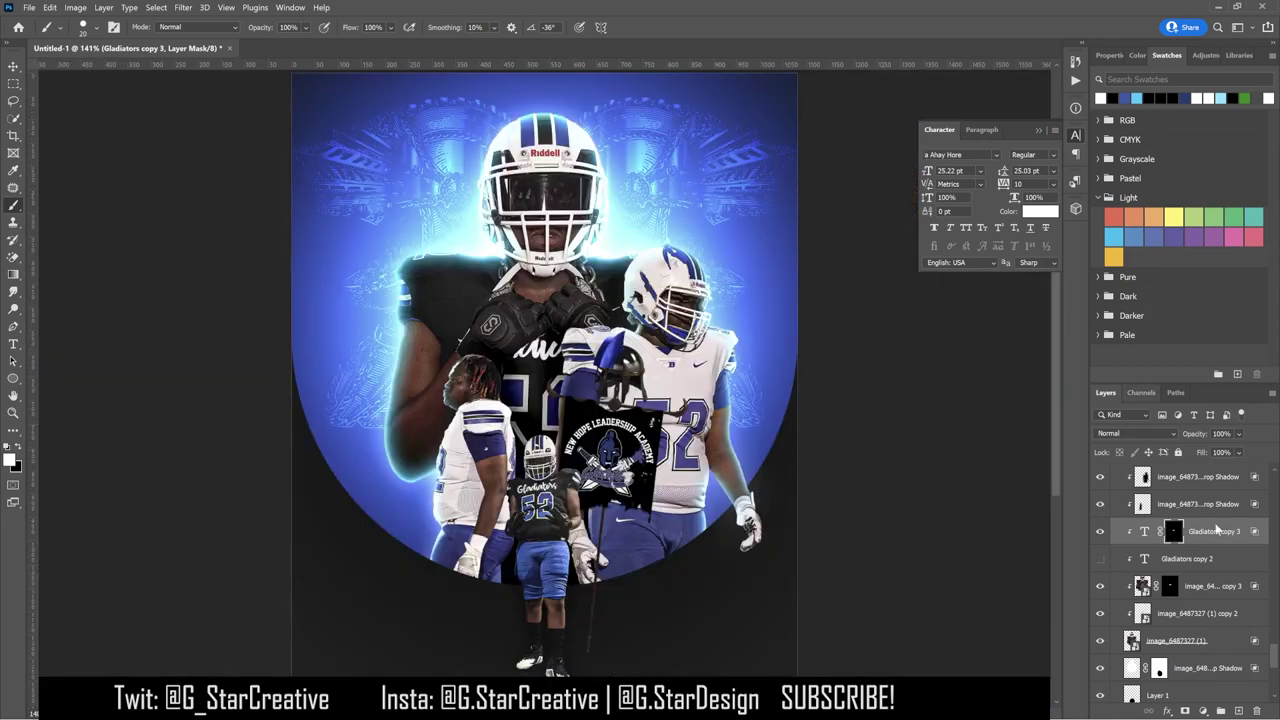
key("ctrl+shift+alt+n")
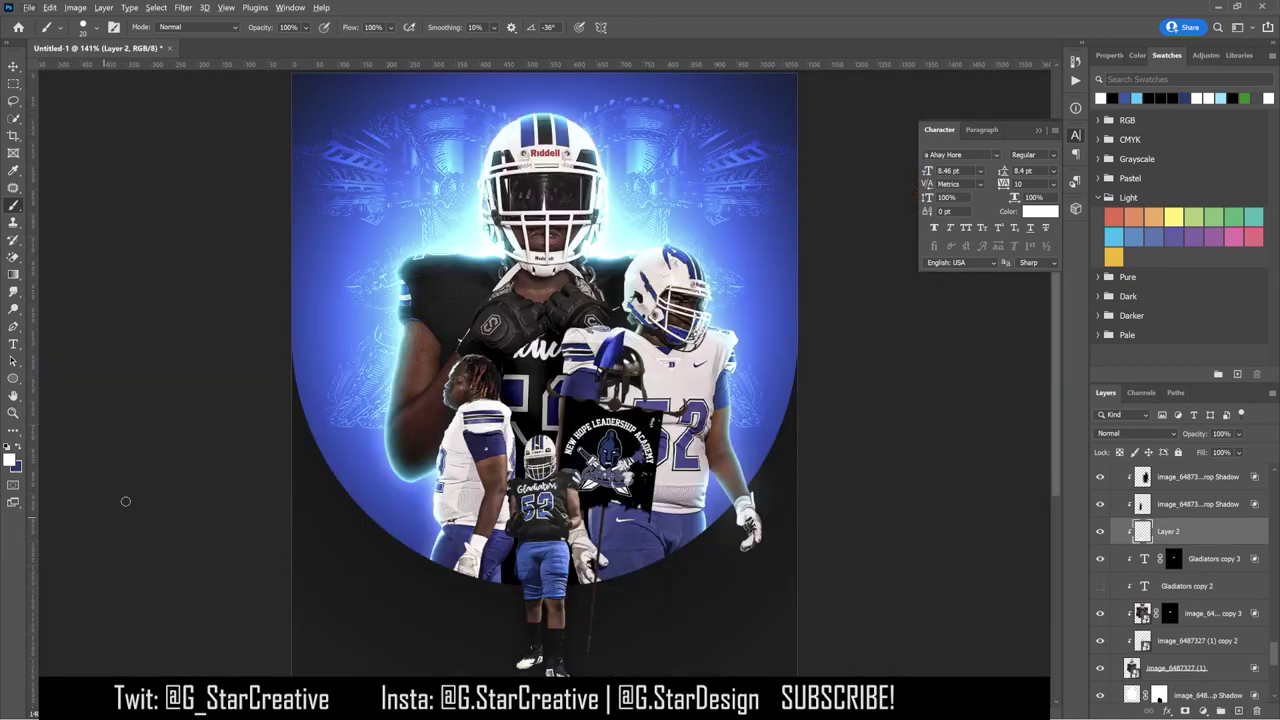
Step: Set a larger black brush and split Layer 2's Underlying Layer Blend If range at 60/227
key("d")
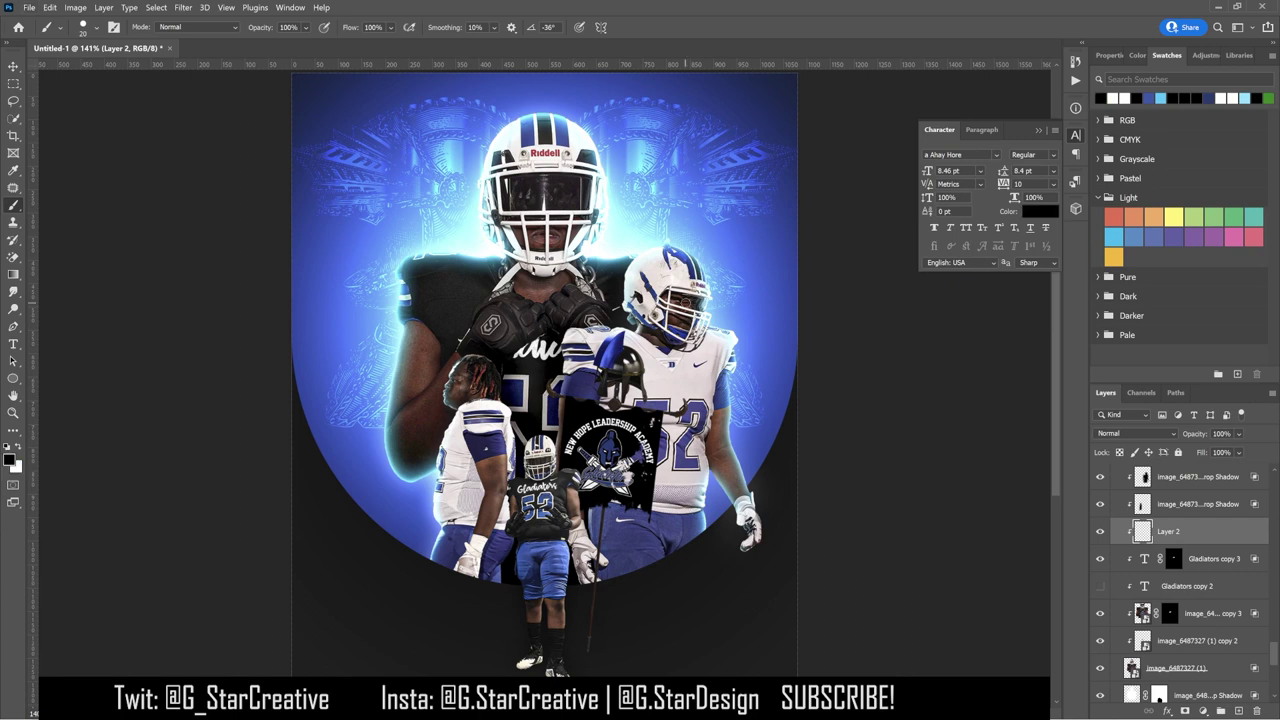
key("ctrl+plus")
key("ctrl+plus")
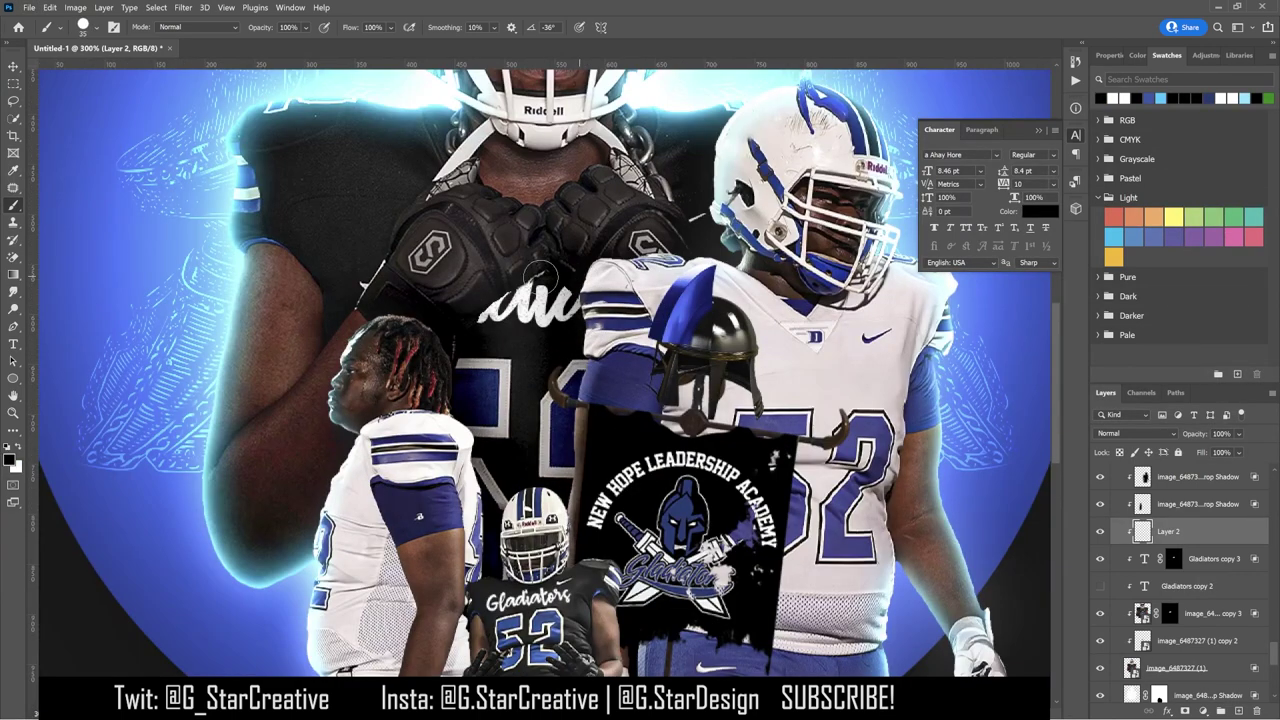
left_click(88, 27)
key("Return")
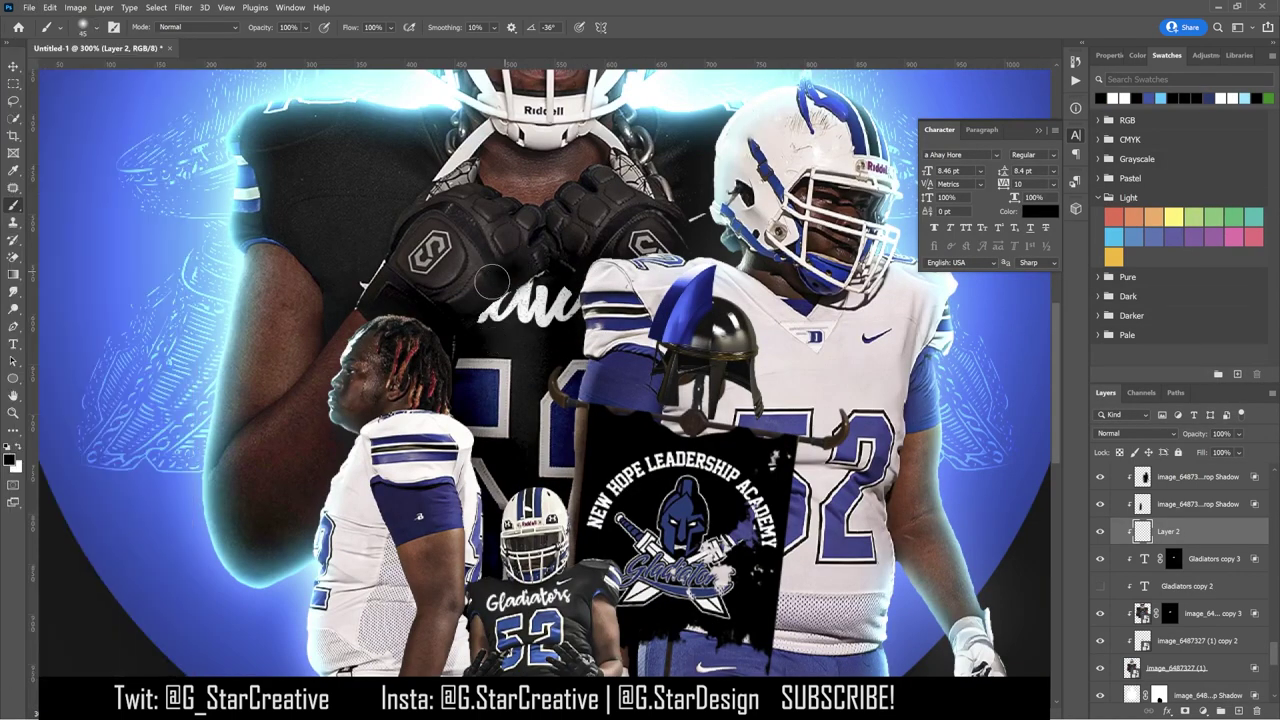
key("bracketright")
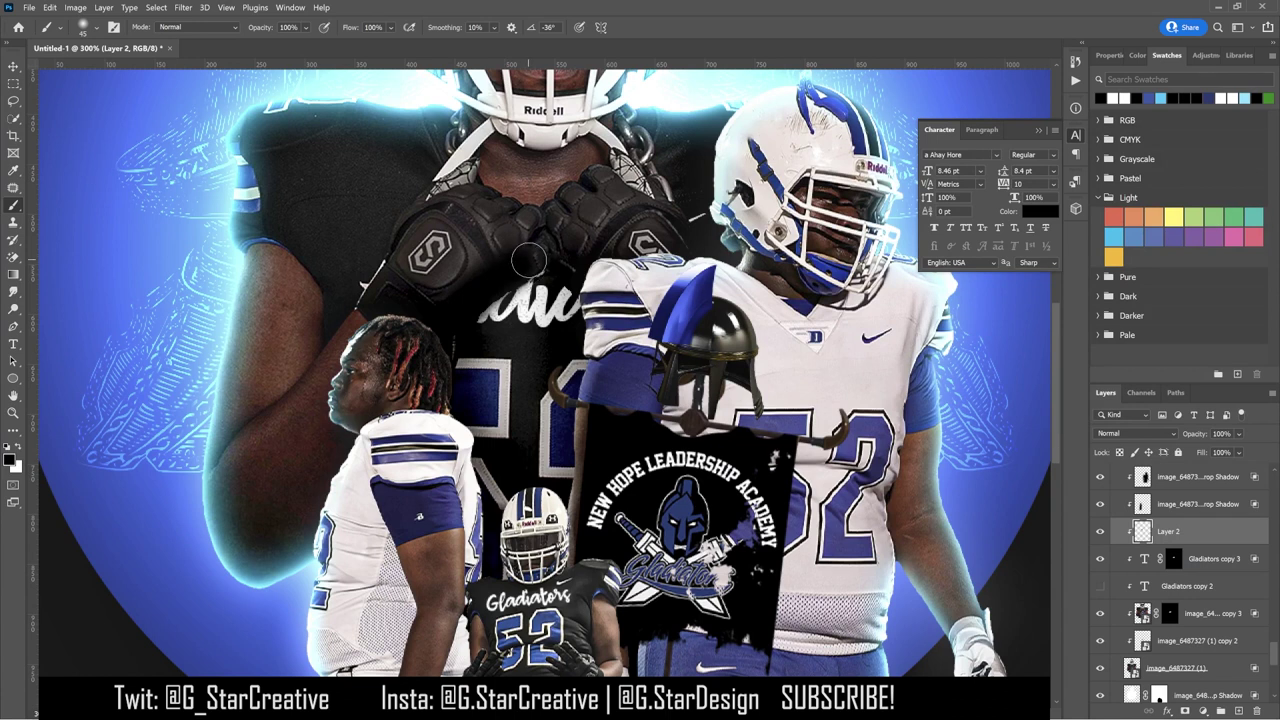
double_click(1219, 533)
left_click_drag(950, 602, 1004, 604)
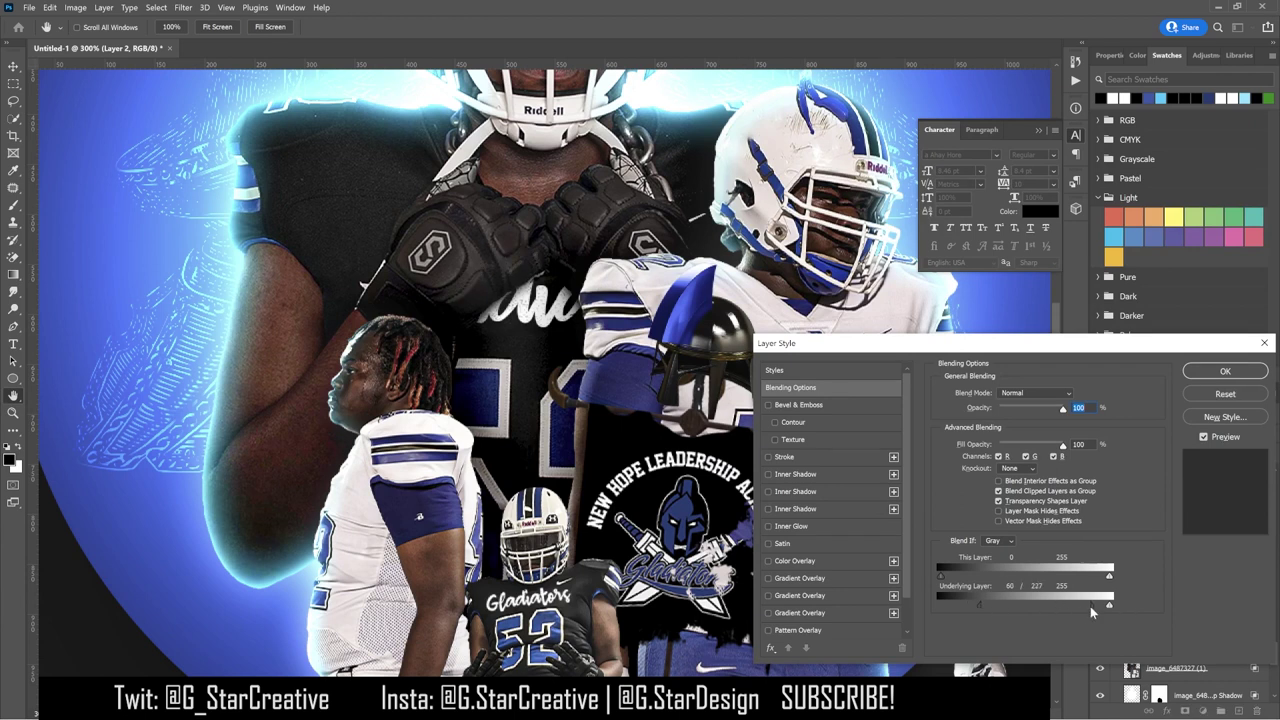
left_click(1225, 371)
key("ctrl+0")
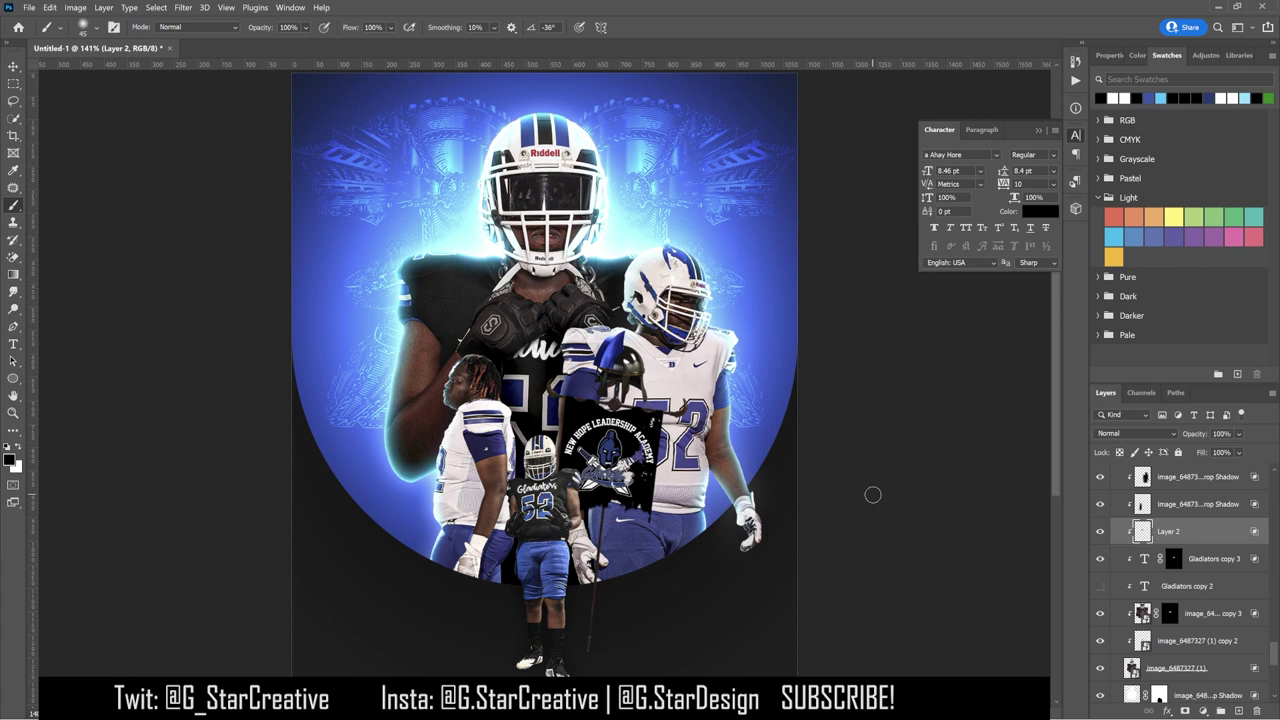
Step: Show the Gladiators copy layer and move the title down across the players' chests
key("v")
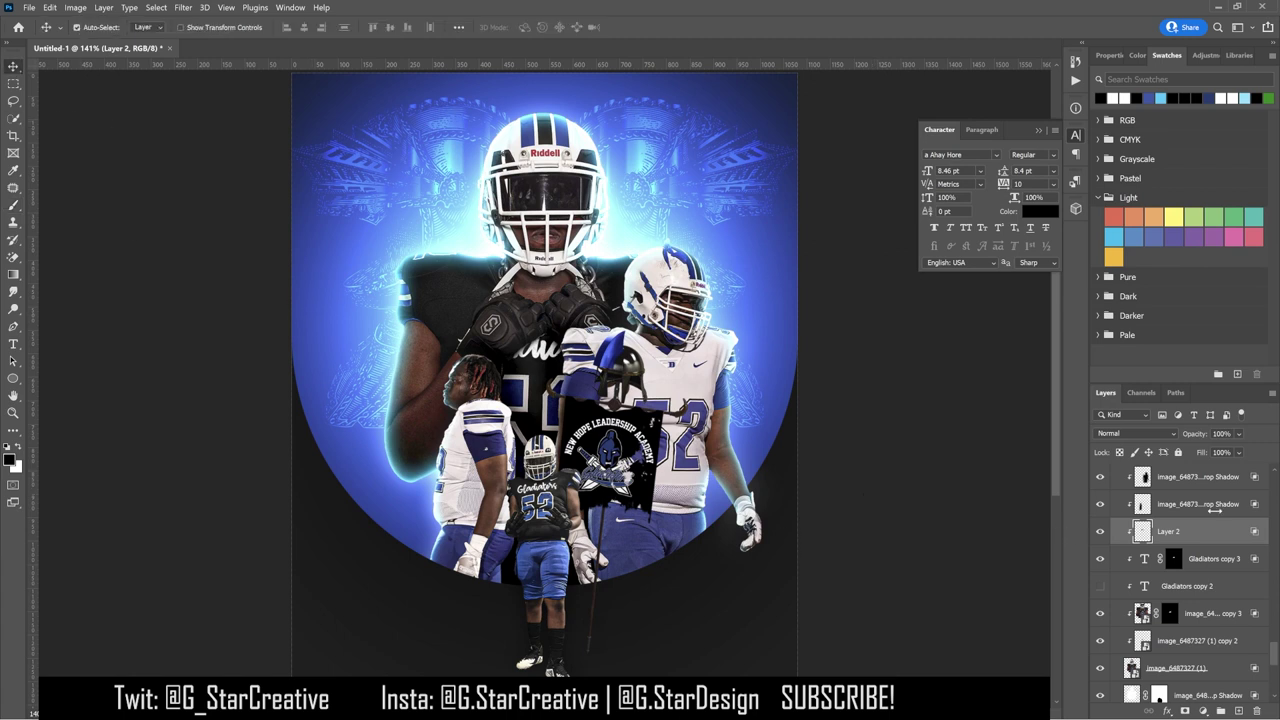
scroll(1180, 570, "up", 5)
left_click(1100, 500)
left_click(1175, 507)
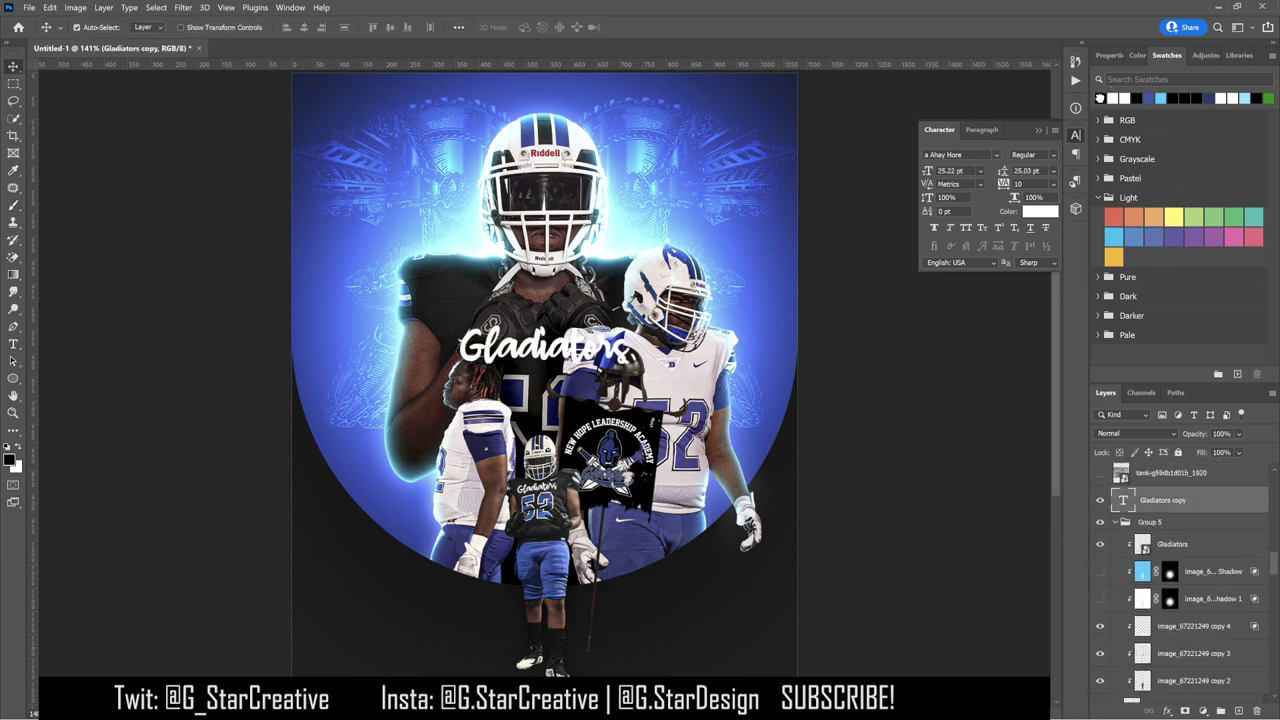
left_click_drag(760, 375, 858, 420)
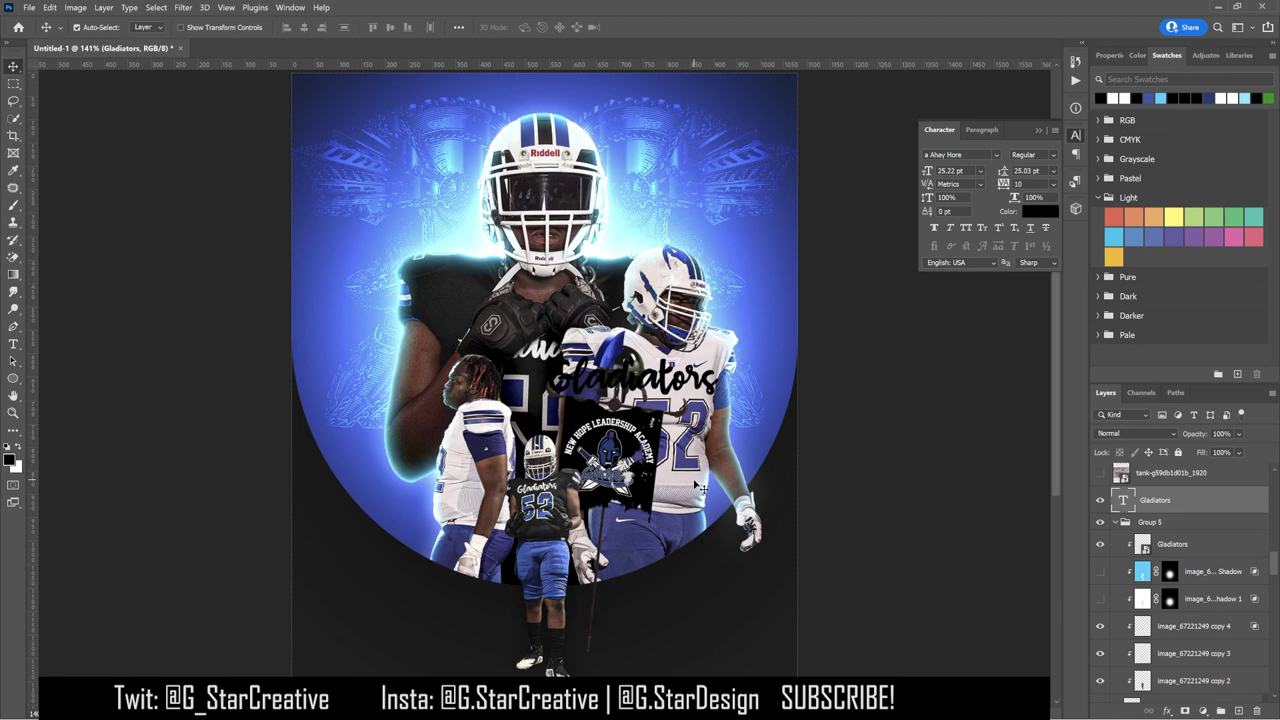
Step: Open Group 6 copy 2's Layer Style and enable Gradient Overlay
left_click(619, 450)
double_click(1132, 686)
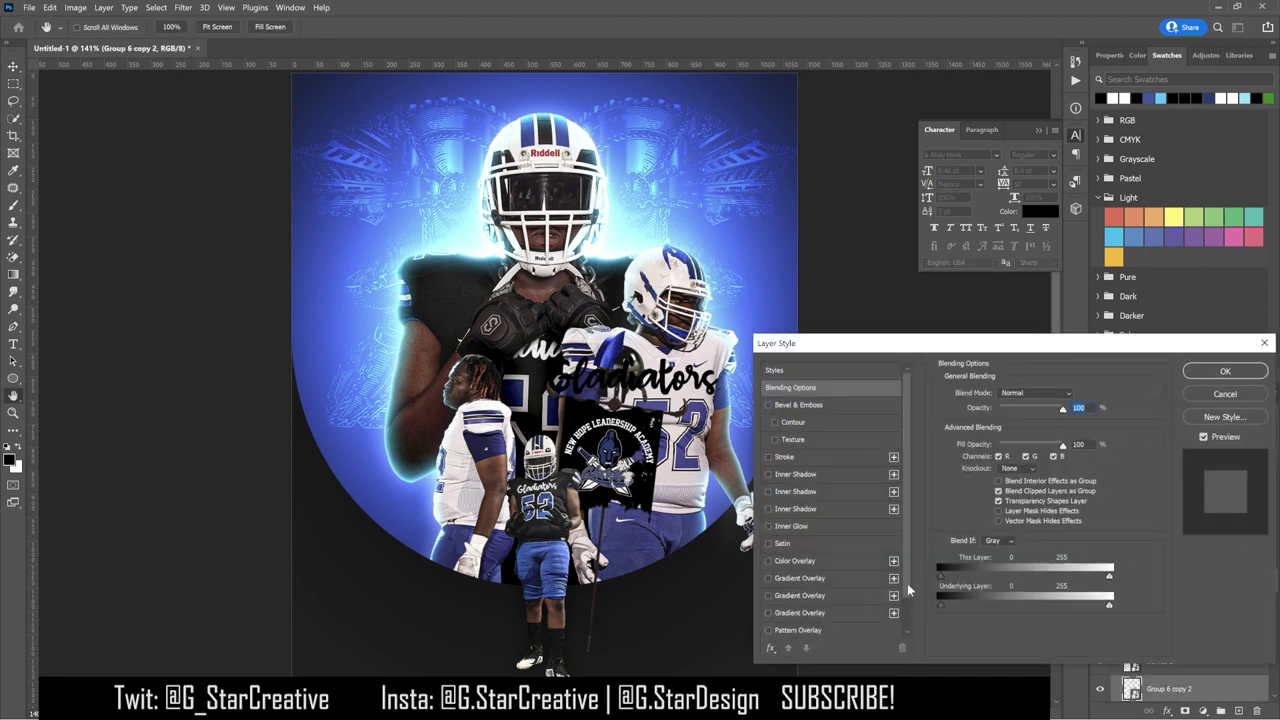
left_click(800, 542)
Step: Set the gradient overlay to Color Dodge and trial its position, scale and opacity
left_click_drag(1027, 412, 1115, 420)
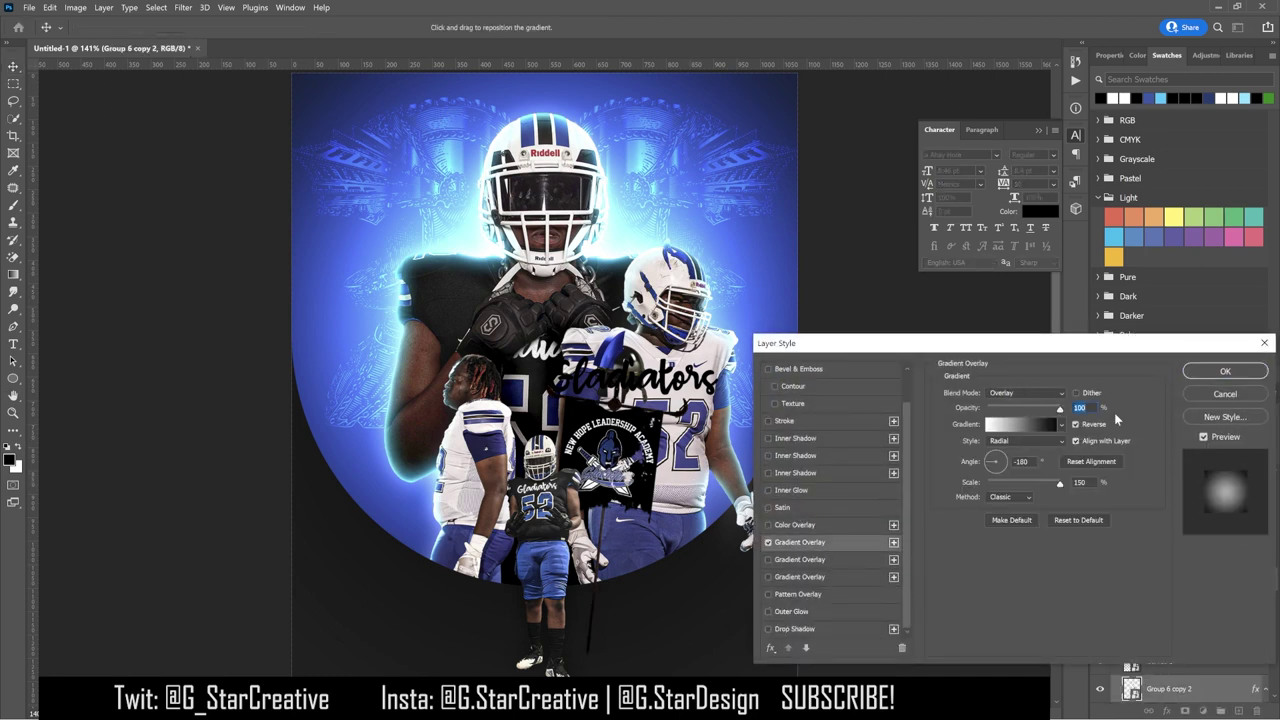
left_click(1034, 392)
left_click(1025, 472)
left_click(1010, 497)
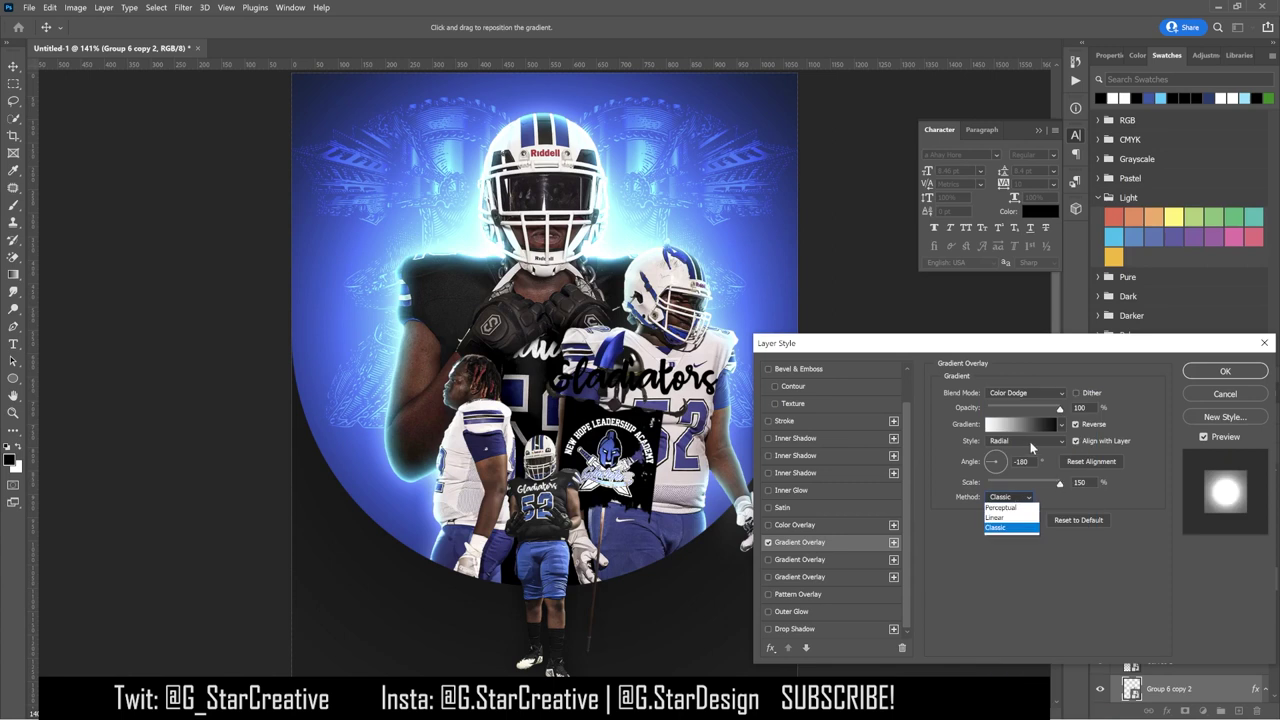
left_click(1059, 445)
left_click_drag(620, 495, 614, 454)
left_click_drag(1059, 483, 999, 483)
mouse_move(607, 452)
left_mouse_down()
mouse_move(612, 466)
mouse_move(603, 457)
left_mouse_up()
left_click_drag(1026, 409, 1031, 414)
left_click_drag(999, 483, 1078, 490)
Step: Make the gradient linear and unreversed, with 76% scale and about 80% opacity
type("100")
left_click(1025, 441)
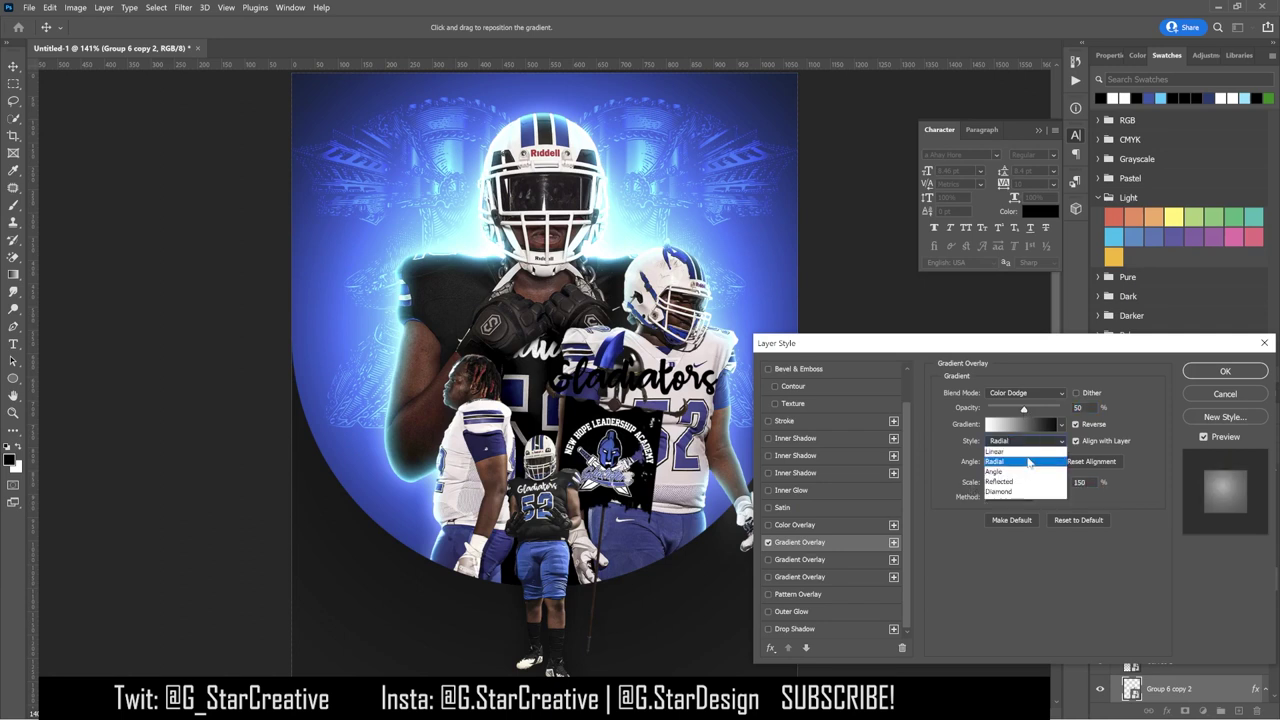
left_click(1000, 443)
left_click(1076, 424)
mouse_move(1060, 484)
left_mouse_down()
mouse_move(1020, 485)
mouse_move(1068, 478)
left_mouse_up()
mouse_move(1055, 410)
left_mouse_down()
mouse_move(1052, 421)
mouse_move(1047, 410)
left_mouse_up()
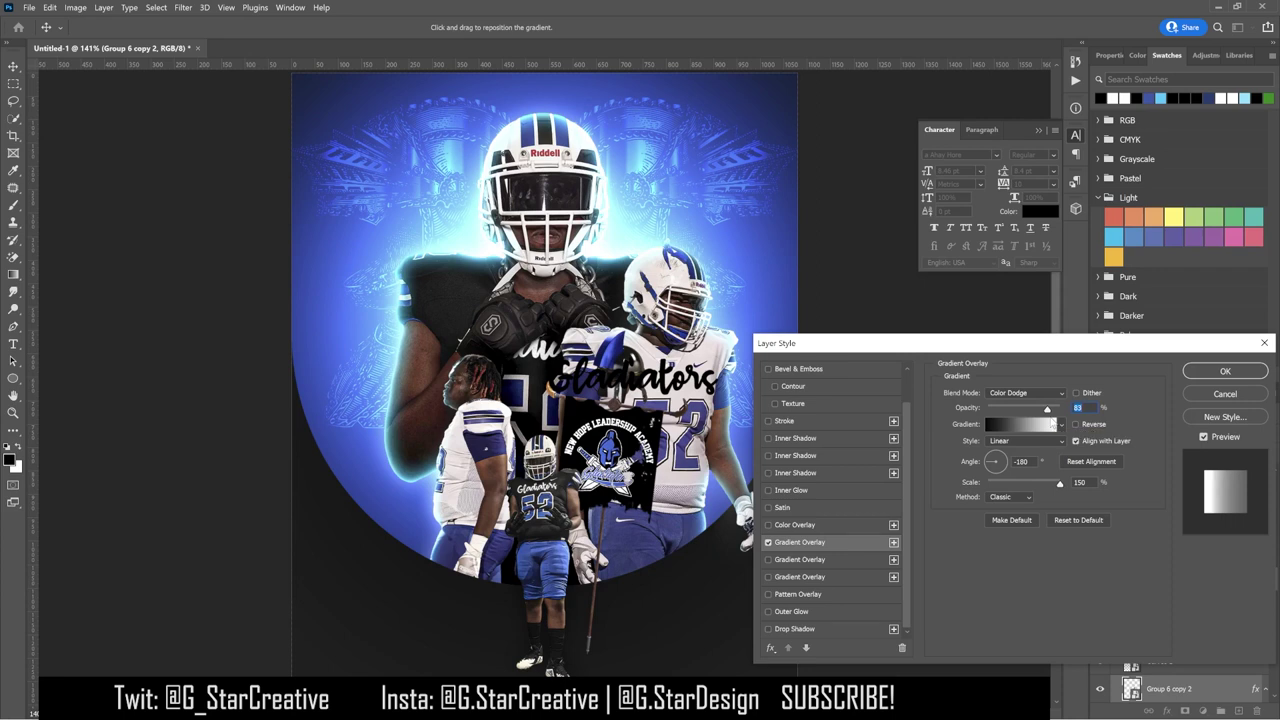
left_click(1211, 372)
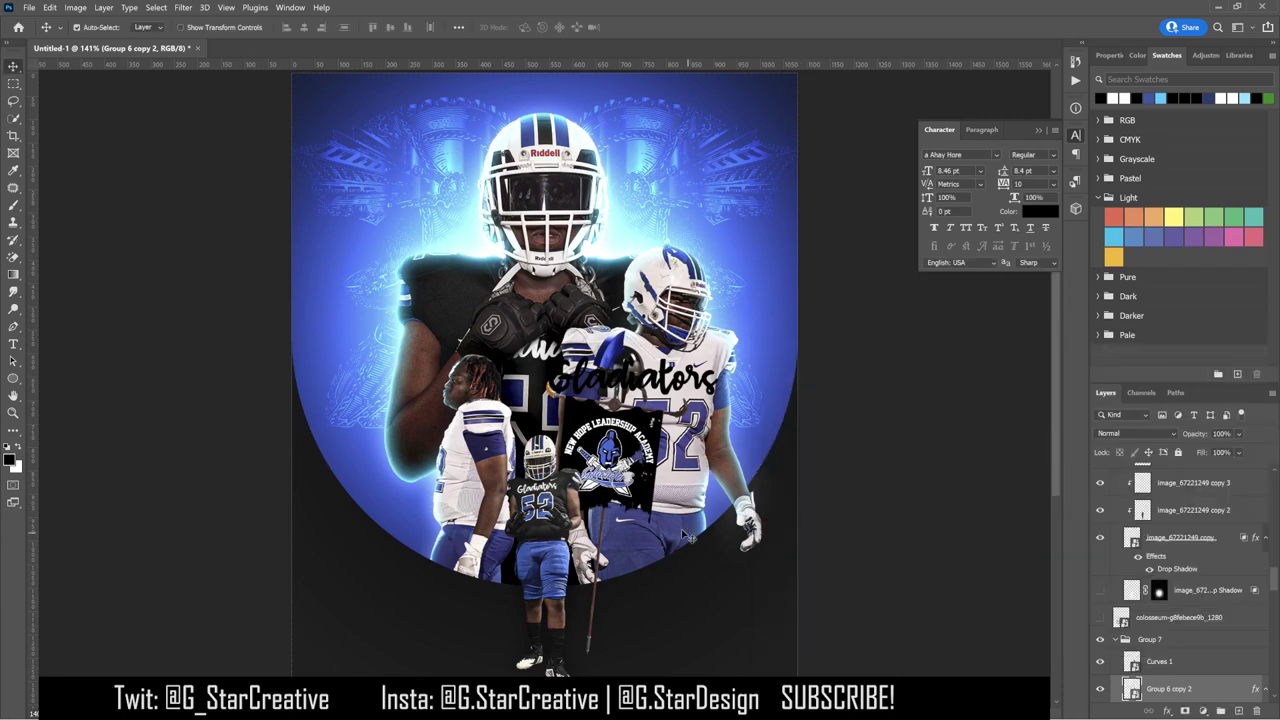
Step: Replace a trial Hue/Saturation layer with a Selective Color layer above the player images
left_click(686, 537)
left_click(1178, 552)
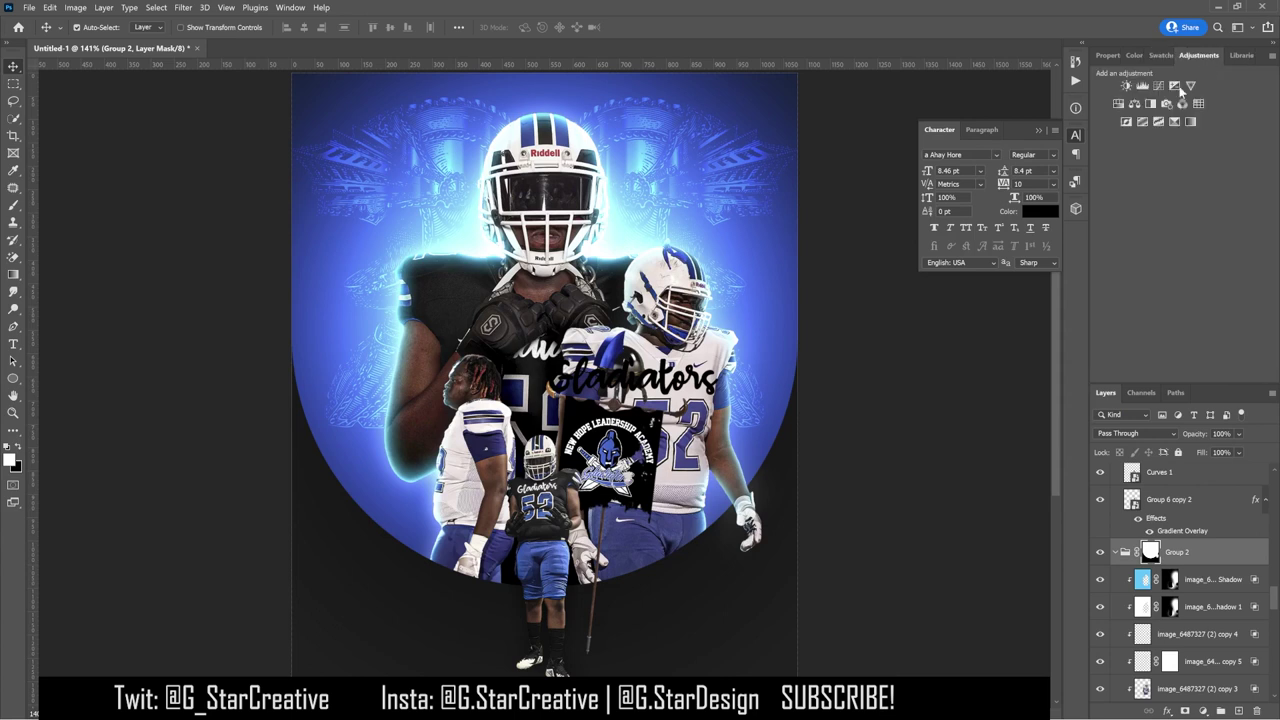
key("ctrl+u")
key("ctrl+z")
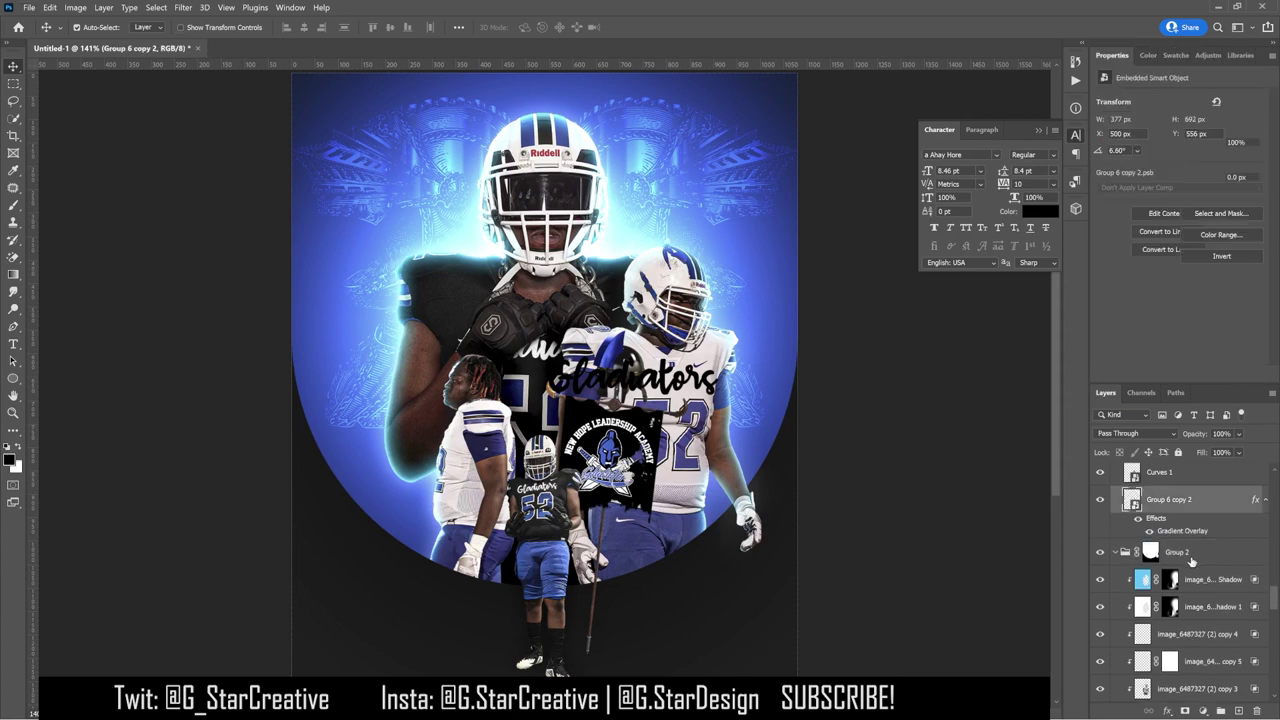
key("ctrl+alt+shift+s")
key("ctrl+bracketright")
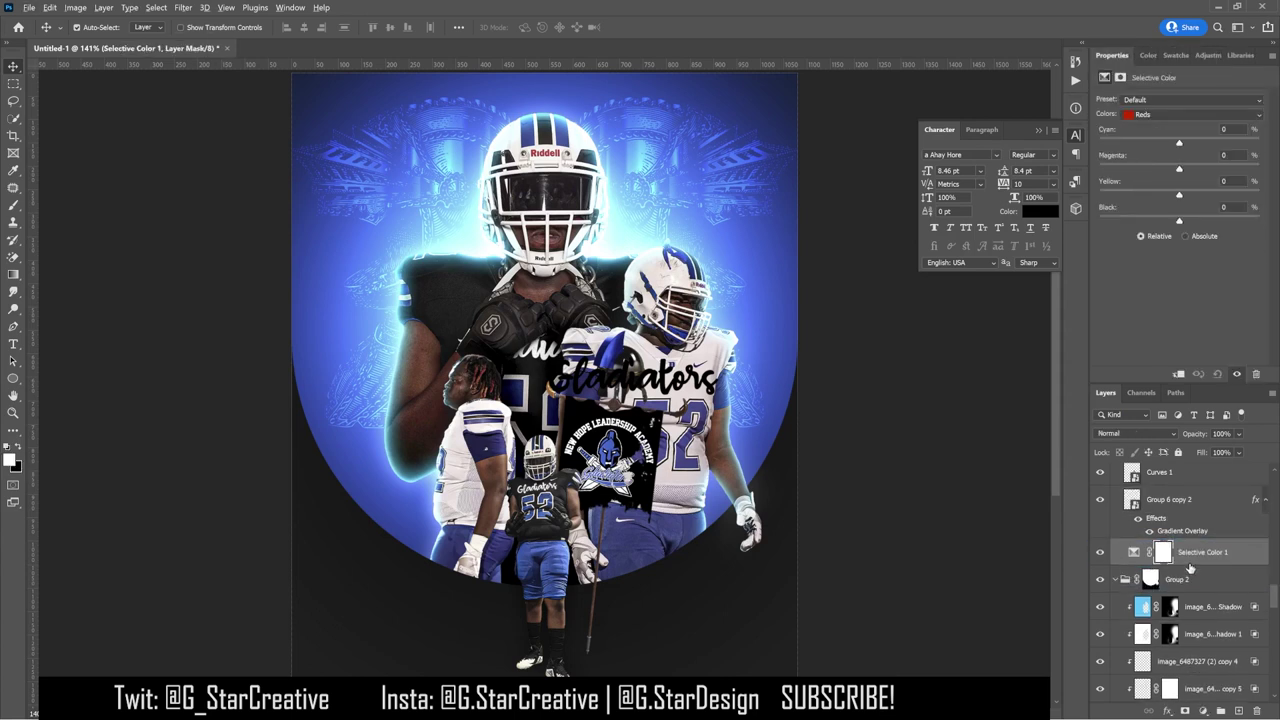
mouse_move(1184, 565)
left_mouse_down()
mouse_move(1186, 650)
mouse_move(1186, 566)
left_mouse_up()
Step: Clip it to the player and set Blues to Cyan +77, Magenta -16, Yellow -48, Black -1
left_click(1190, 114)
left_click(1160, 164)
left_click_drag(1180, 143, 1180, 230)
left_click_drag(1180, 169, 1154, 196)
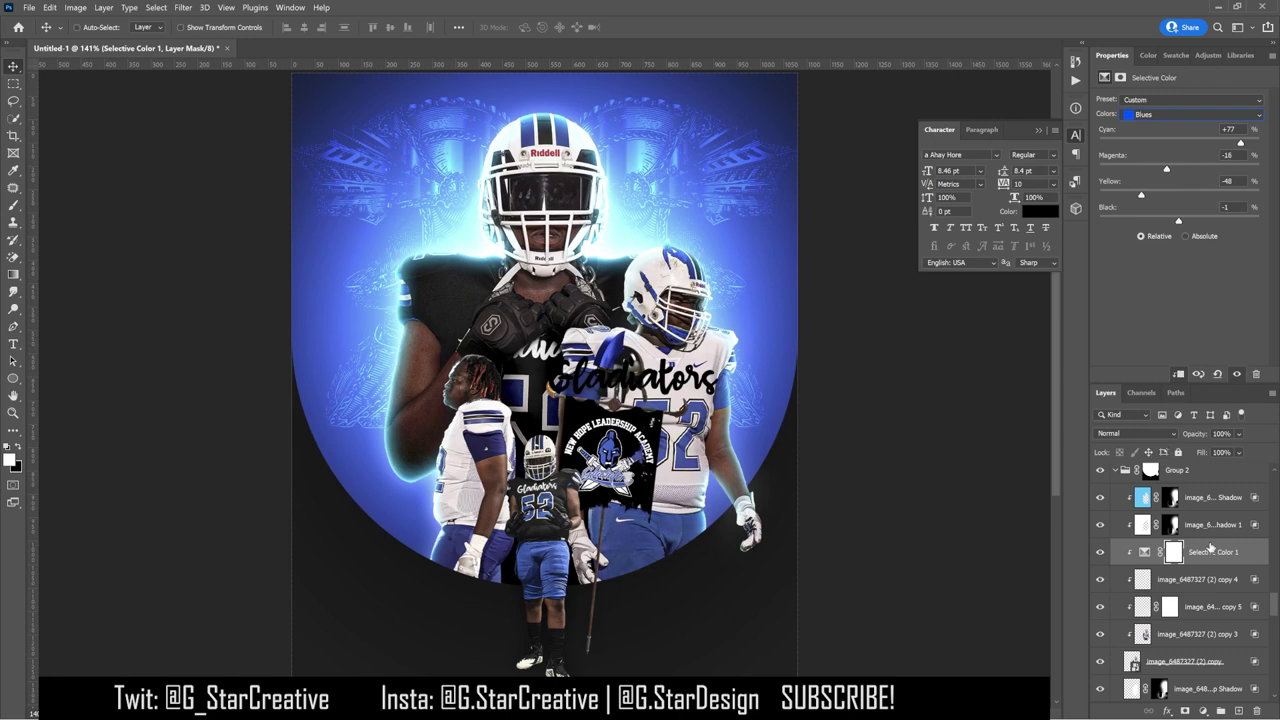
Step: Duplicate the Selective Color layer into Group 1, clipped to the other player
key("ctrl+j")
left_click_drag(1203, 556, 1190, 630)
scroll(1190, 640, "down", 3)
left_click_drag(1203, 687, 1193, 594)
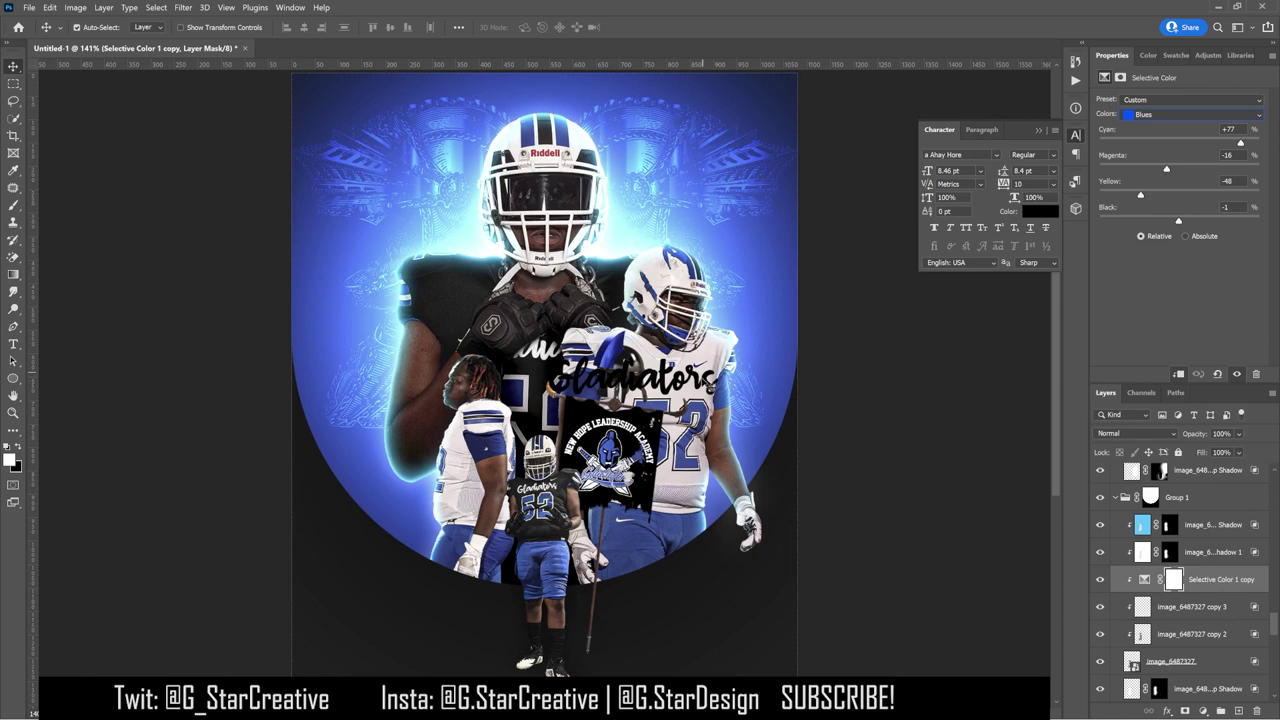
Step: Fill the Gladiators text with blue sampled from the right player's jersey
left_click(703, 380)
left_click(1175, 55)
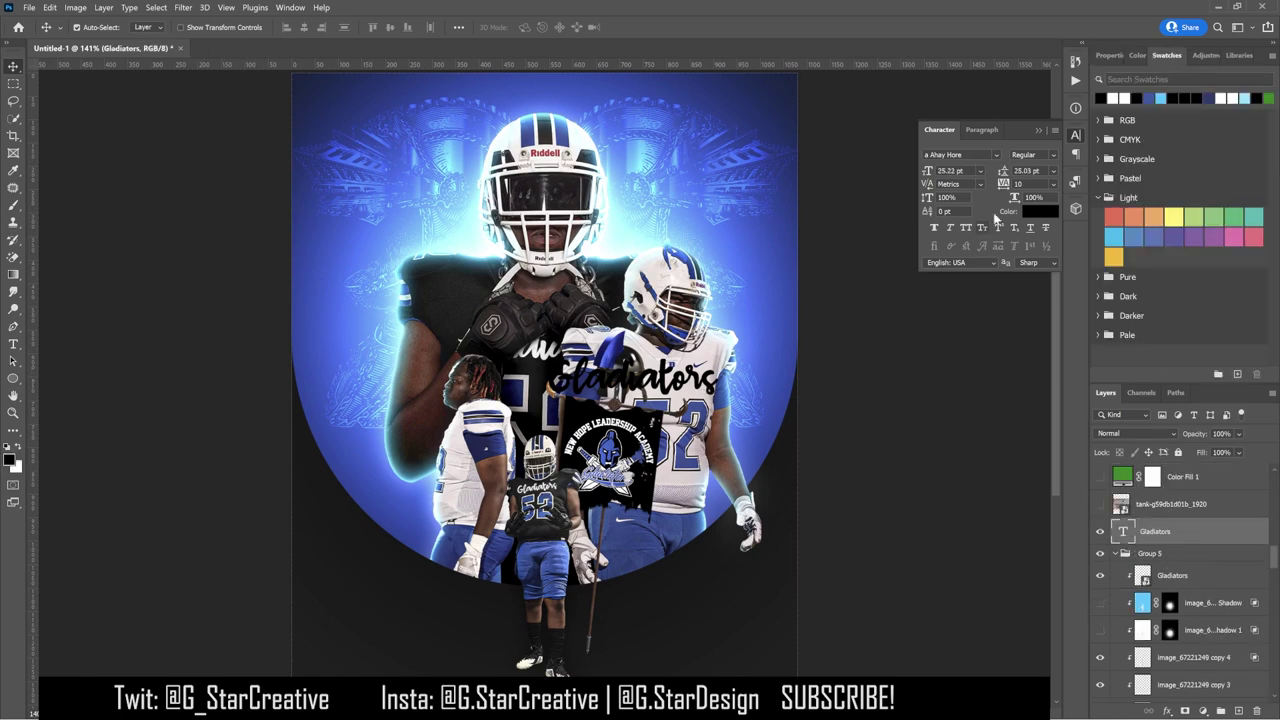
left_click(14, 172)
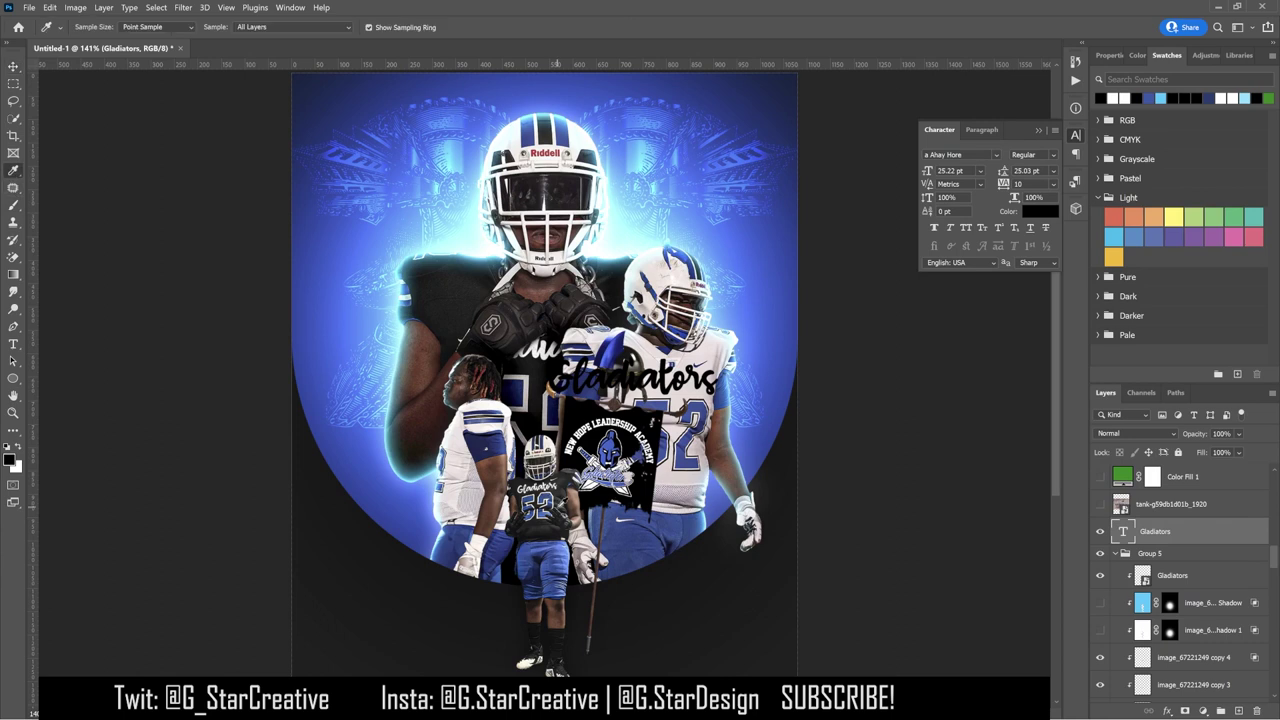
left_click(609, 451)
key("v")
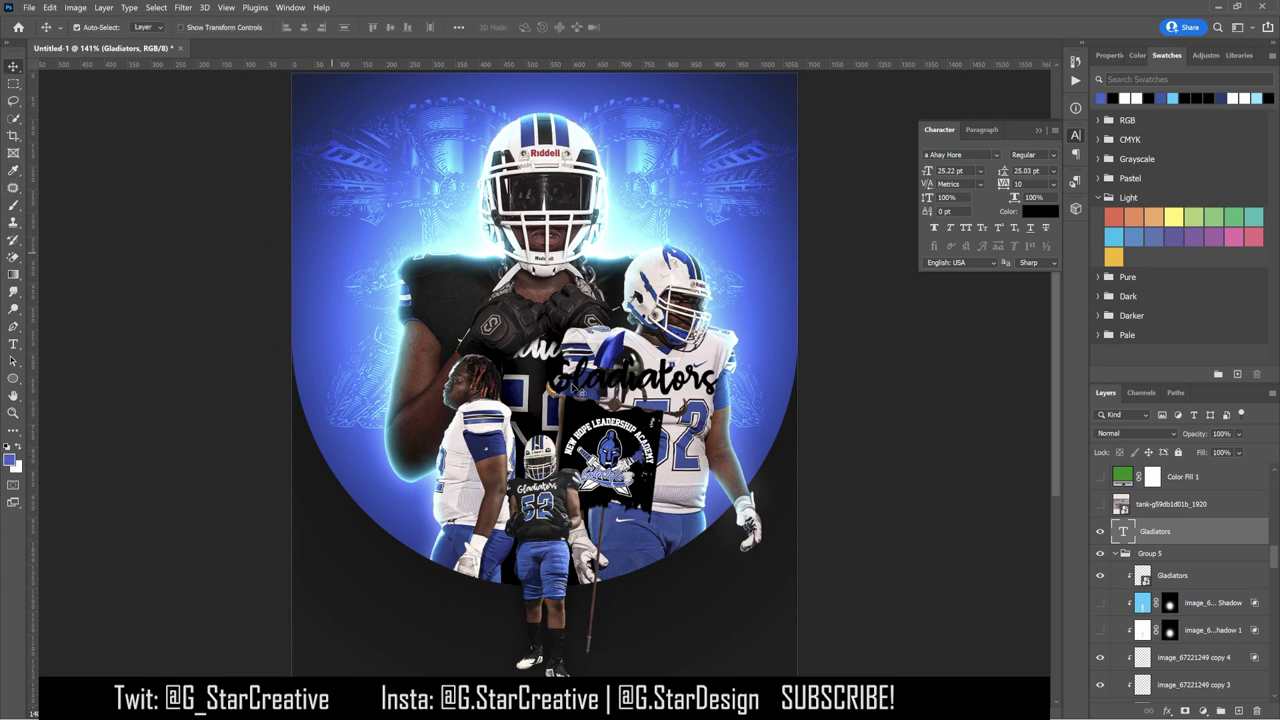
key("alt+BackSpace")
Step: Shrink the Gladiators text to about 56% and make it black
key("ctrl+t")
left_click_drag(746, 394, 714, 374)
key("Return")
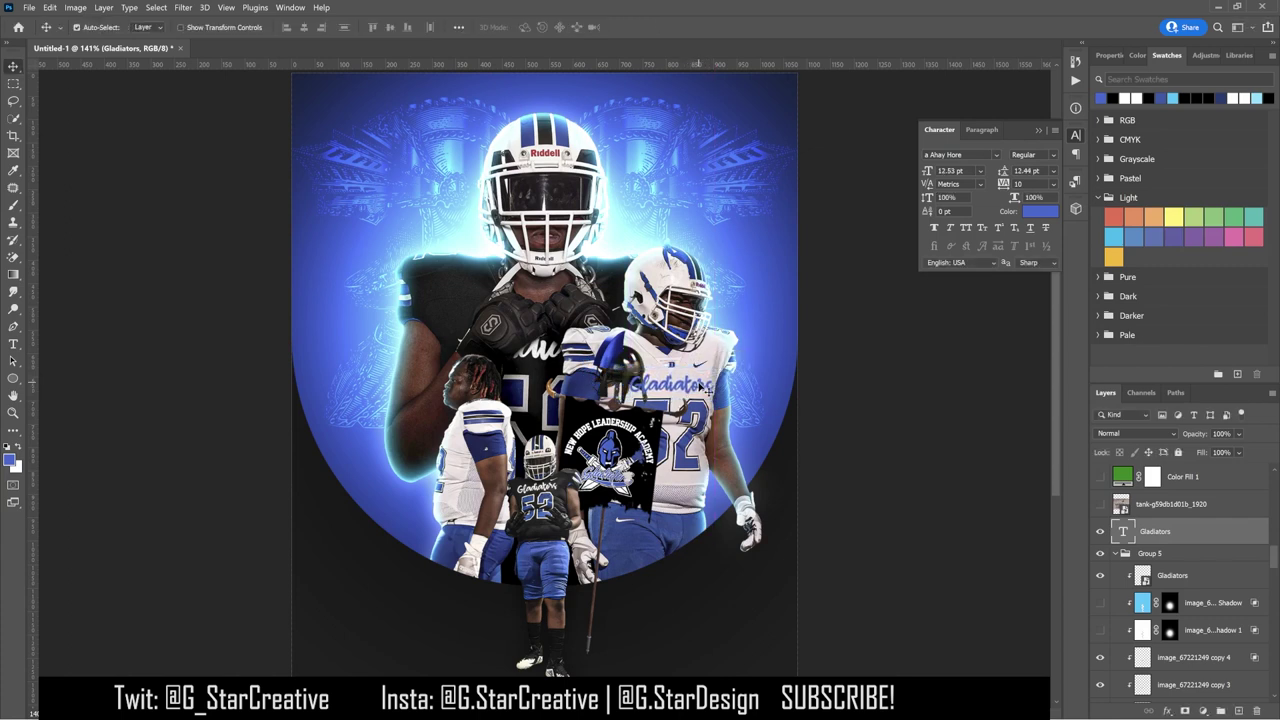
left_click(1115, 97)
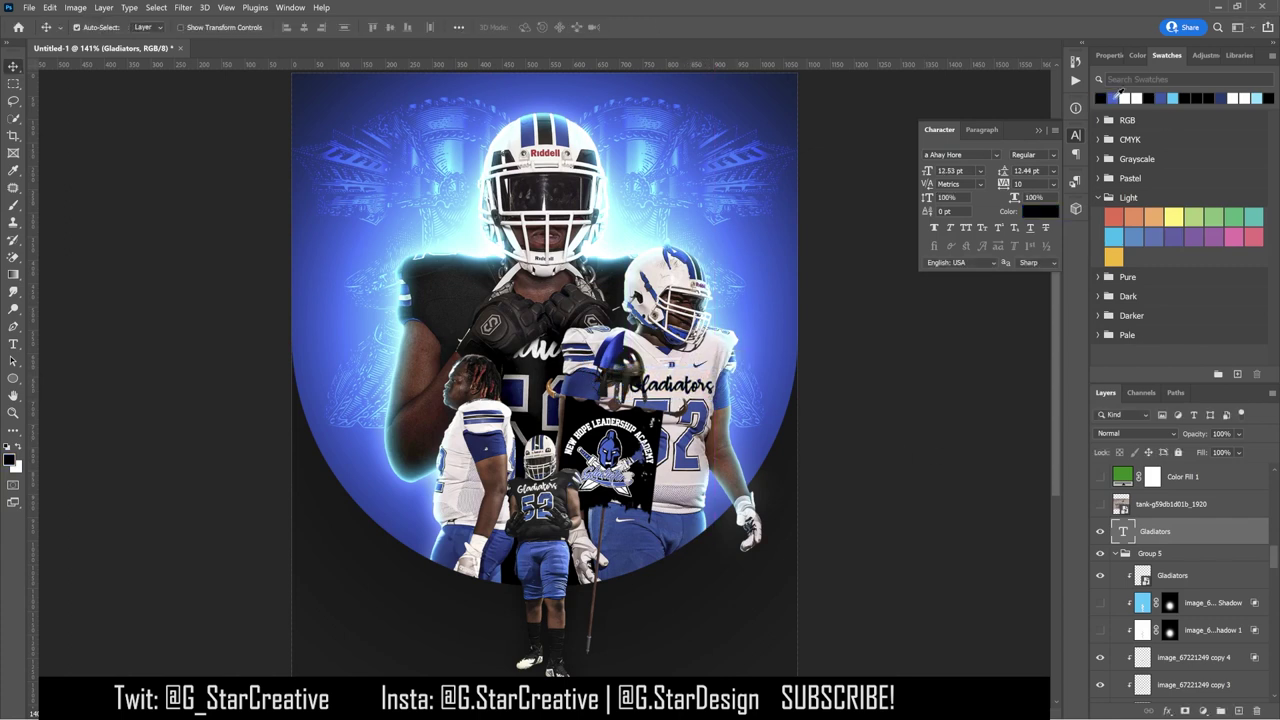
Step: Split the text's underlying Blend If white slider at 223/255 and move it into Group 2
double_click(1235, 533)
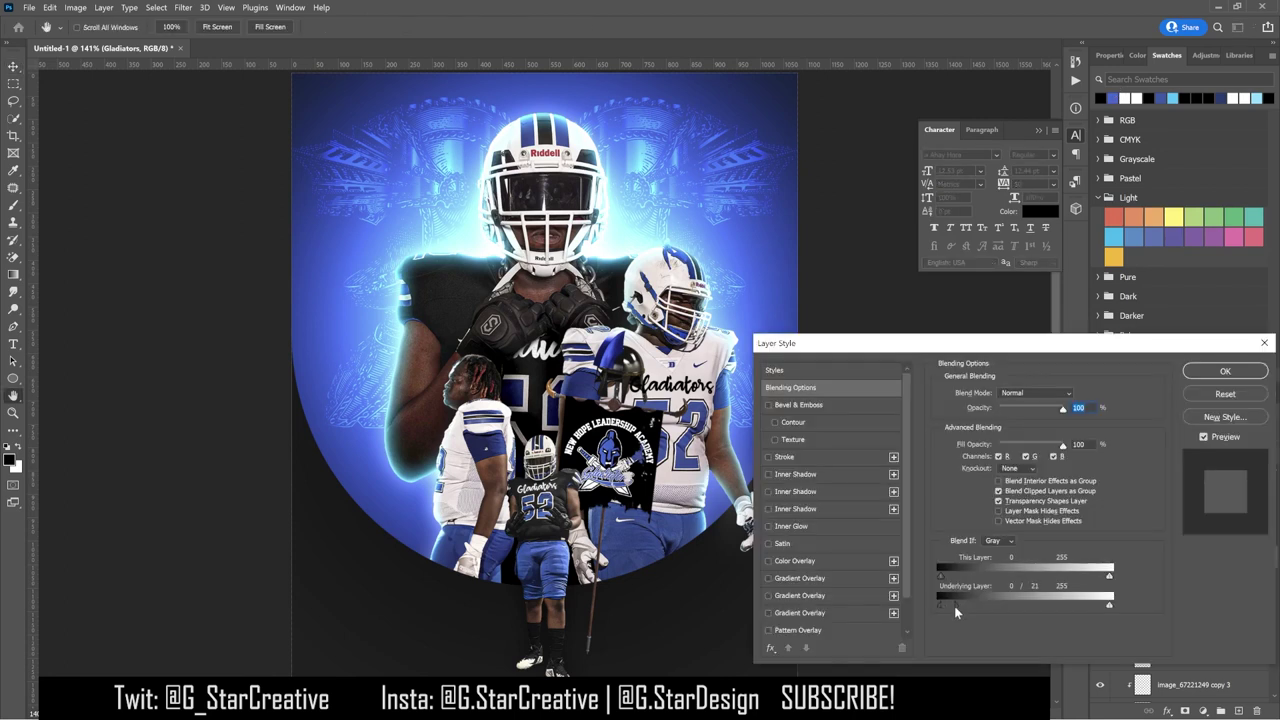
mouse_move(1110, 605)
left_mouse_down()
mouse_move(1073, 609)
mouse_move(1125, 607)
mouse_move(1089, 610)
left_mouse_up()
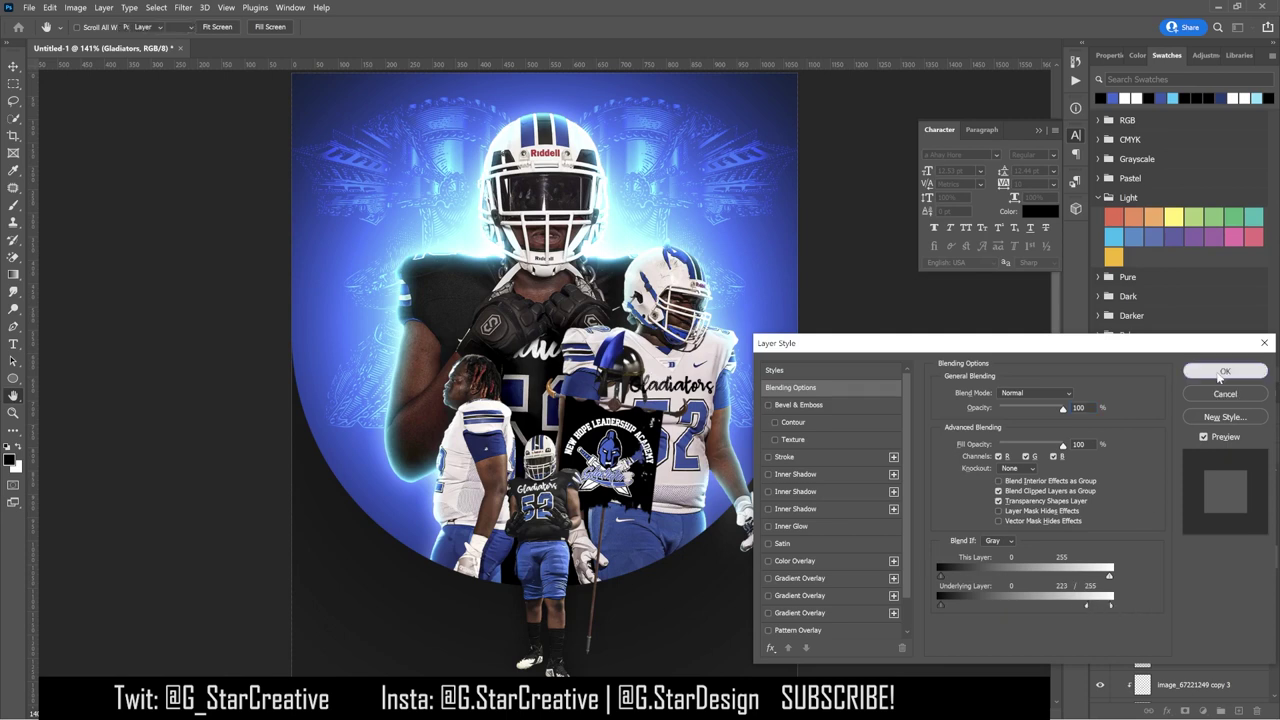
left_click(1225, 371)
left_click_drag(1181, 535, 1198, 594)
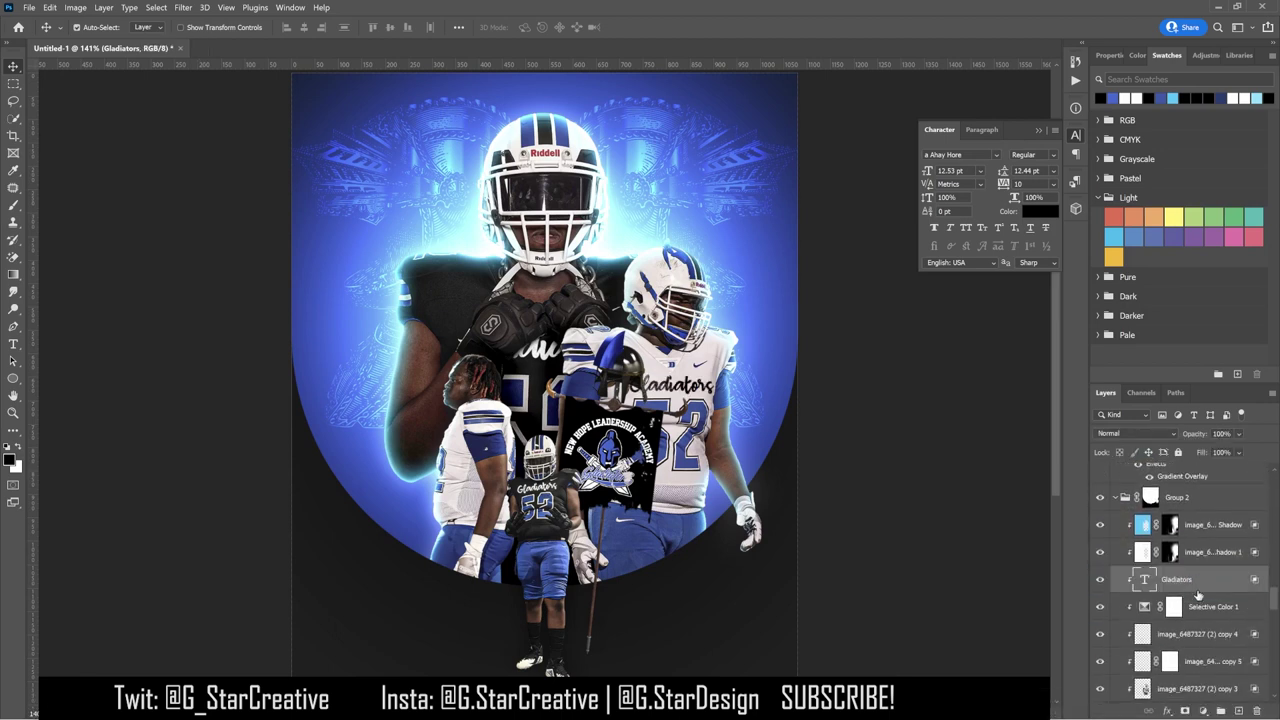
Step: Show the Gladiators copy text layer and move it to the left
scroll(1193, 543, "up", 5)
left_click(1100, 523)
key("ctrl+t")
left_click_drag(670, 395, 450, 452)
key("Return")
left_click(1170, 523)
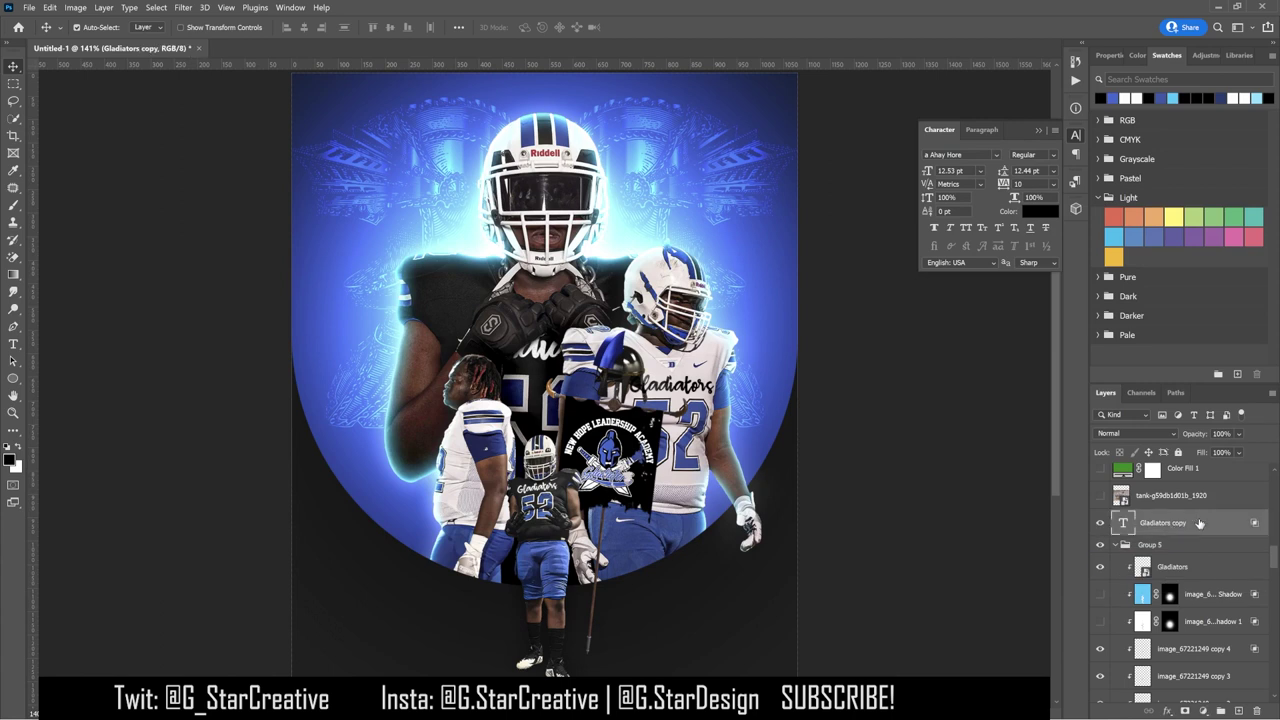
double_click(1170, 527)
left_click(1220, 392)
Step: Reposition the Gladiators copy on the poster and move it into the clipped layer stack
left_click(1100, 523)
left_click(1099, 524)
left_click_drag(820, 494, 605, 492)
left_click_drag(1160, 523, 1108, 568)
Step: Resize the small Gladiators text and rotate it about 9.5°
key("ctrl+t")
mouse_move(410, 440)
left_mouse_down()
mouse_move(460, 440)
mouse_move(431, 433)
left_mouse_up()
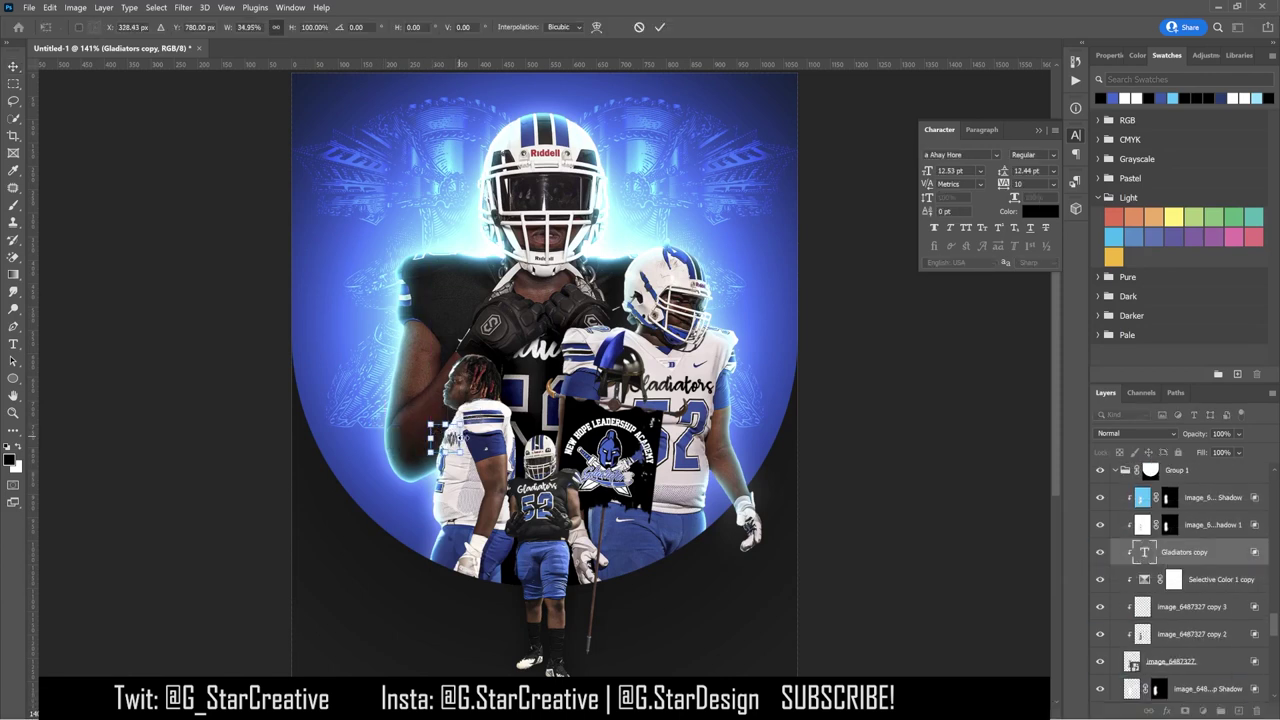
left_click_drag(426, 452, 420, 442)
key("Return")
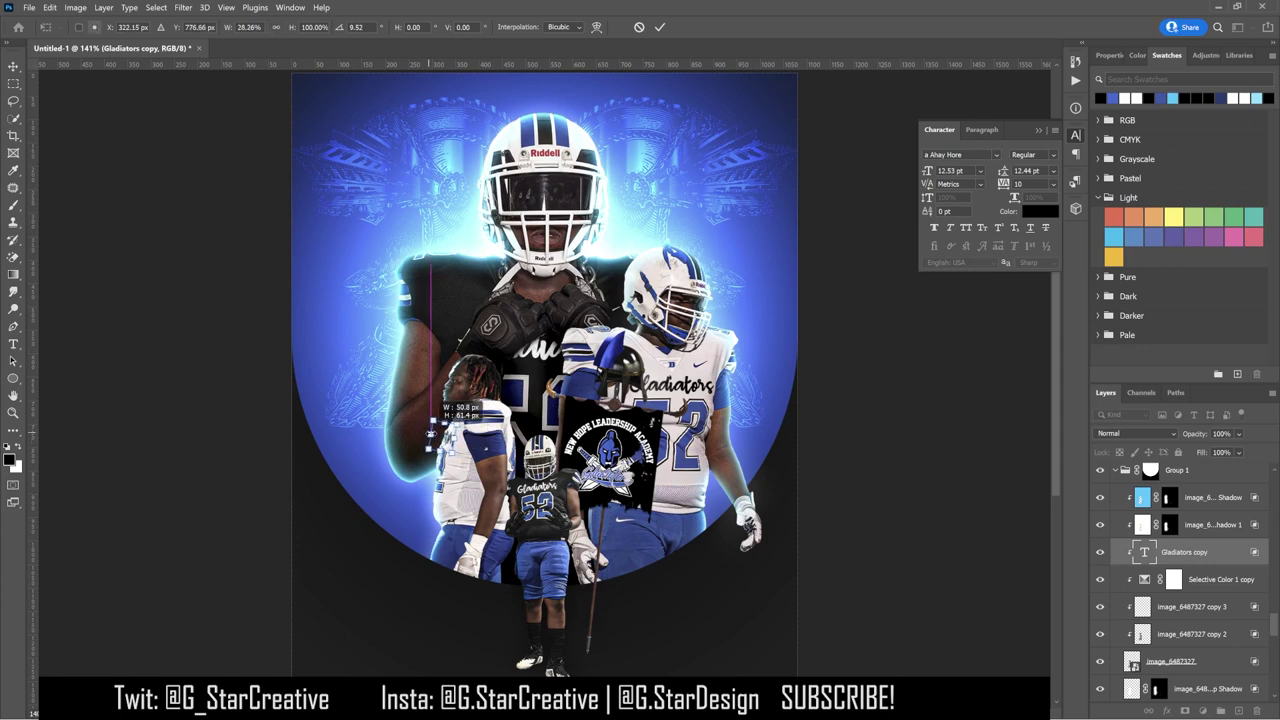
Step: Show Group 6 and place a duplicate of the spartan logo beside the right player's helmet
scroll(1180, 560, "down", 5)
left_click(1100, 610)
left_click_drag(1168, 636, 1160, 614)
left_click_drag(392, 219, 652, 264)
key("ctrl+t")
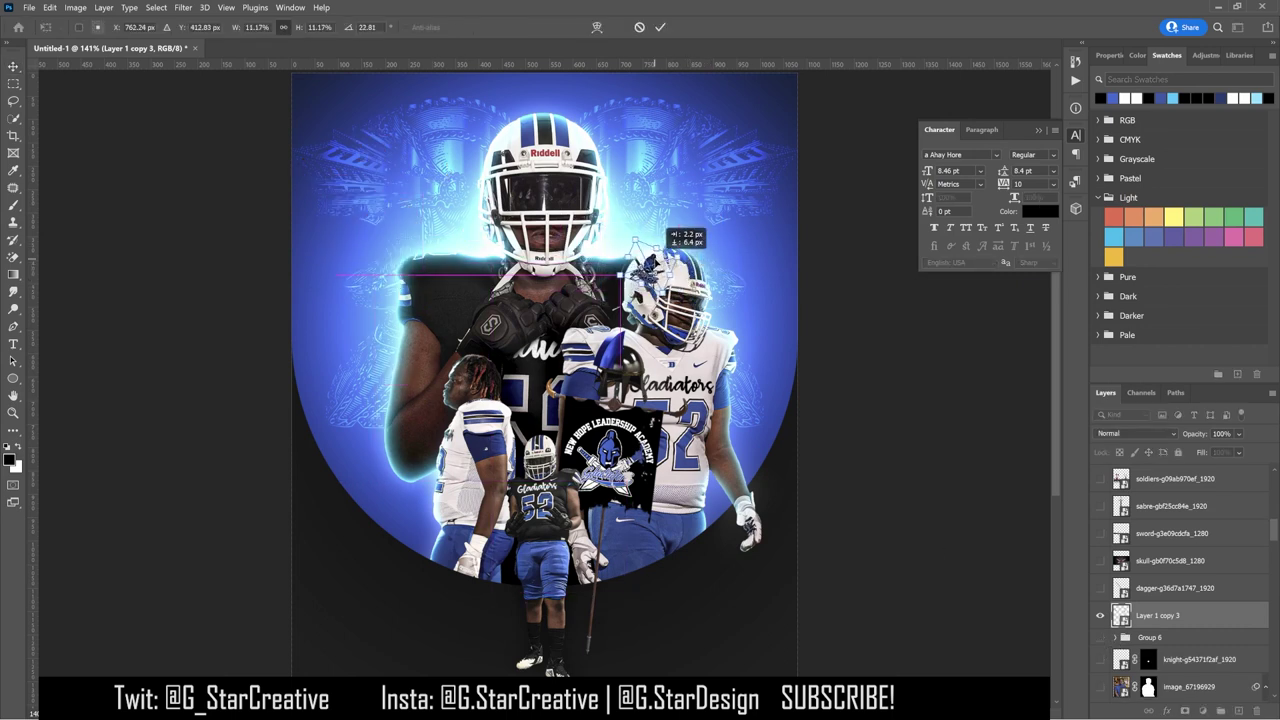
Step: Scale the logo copy to about 11%, set underlying Blend If black to 130, and rotate the helmet 15°
key("Return")
scroll(1200, 590, "down", 5)
scroll(1170, 600, "up", 3)
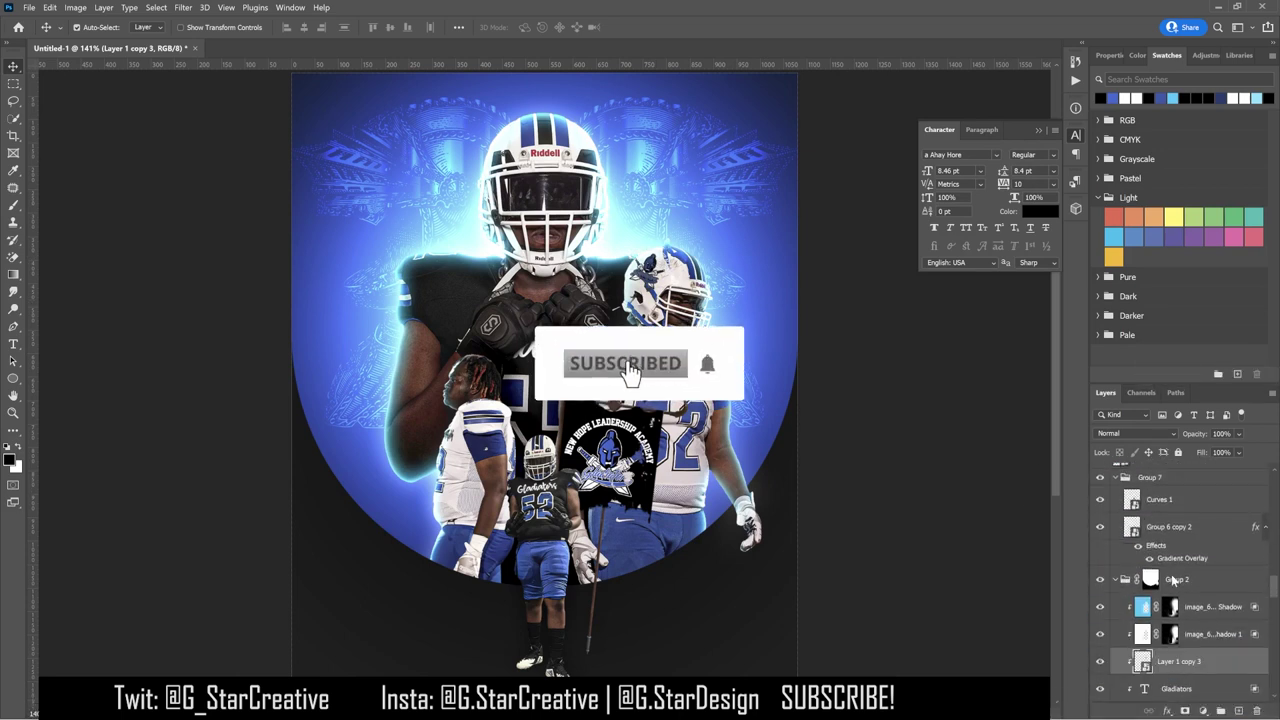
double_click(1225, 661)
left_click_drag(944, 600, 1041, 603)
key("Return")
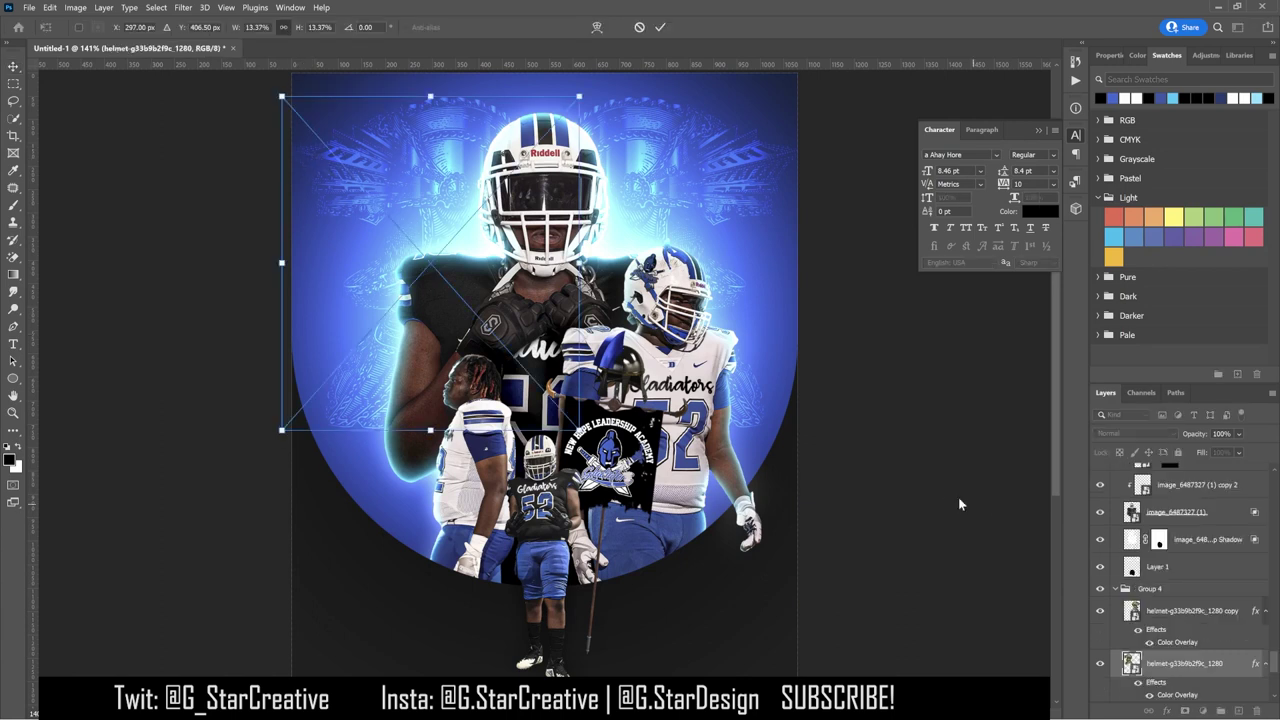
left_click_drag(958, 497, 654, 428)
key("Return")
Step: Resize the Layer 3 shadow beneath the front player's shoes
left_click(1166, 612)
key("ctrl+t")
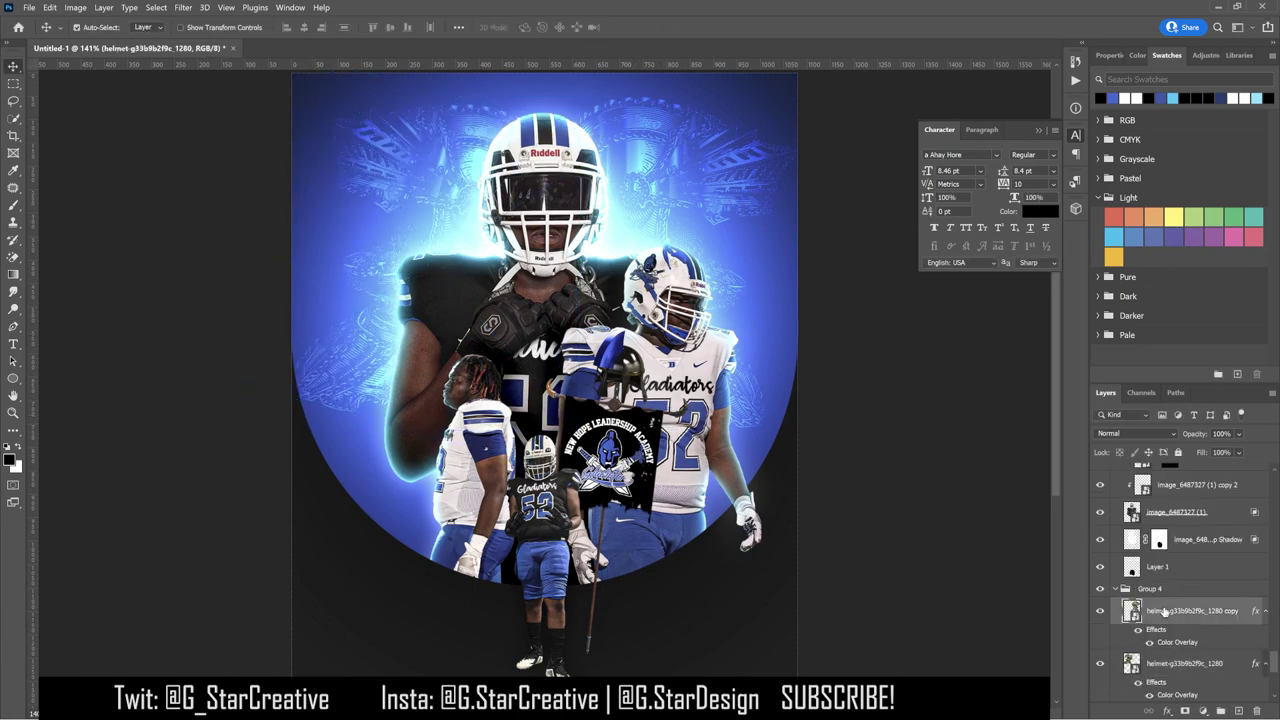
key("Return")
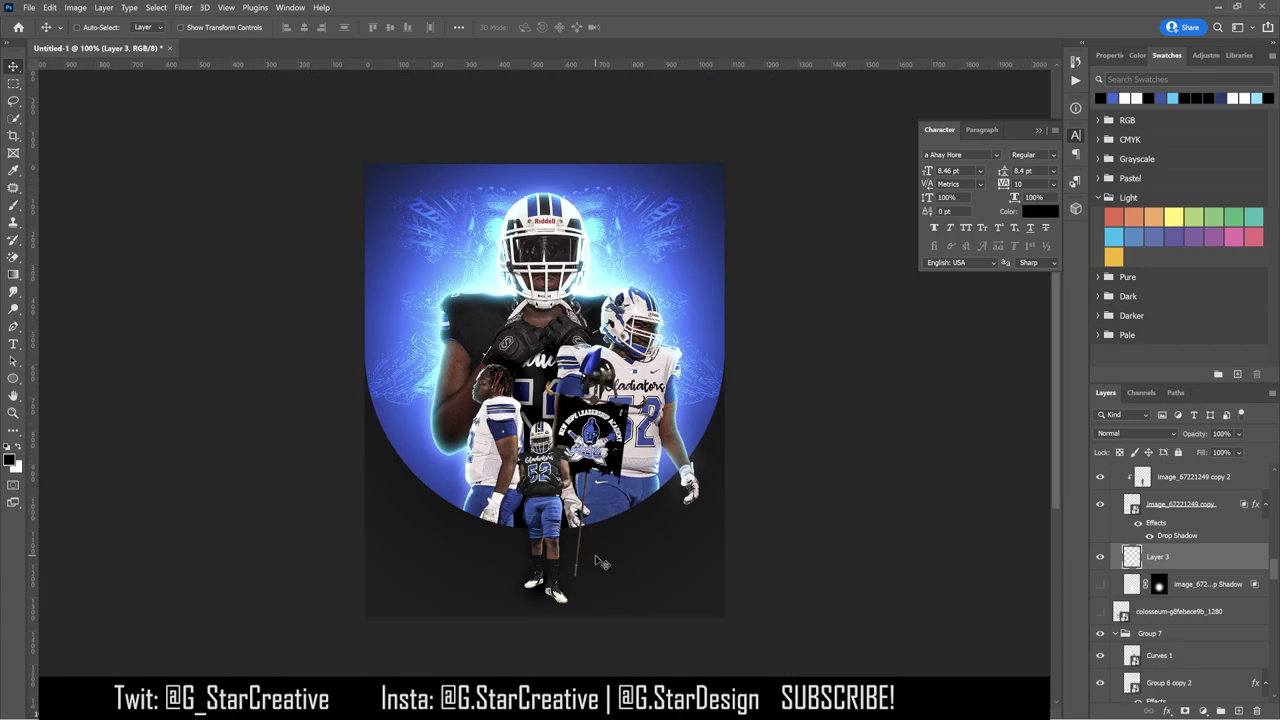
key("ctrl+t")
left_click_drag(537, 550, 537, 575)
key("Return")
Step: Duplicate the shoe shadow three times, positioning the copies and scaling the third to about 89%
key("ctrl+j")
mouse_move(662, 622)
left_mouse_down()
mouse_move(640, 620)
mouse_move(649, 629)
left_mouse_up()
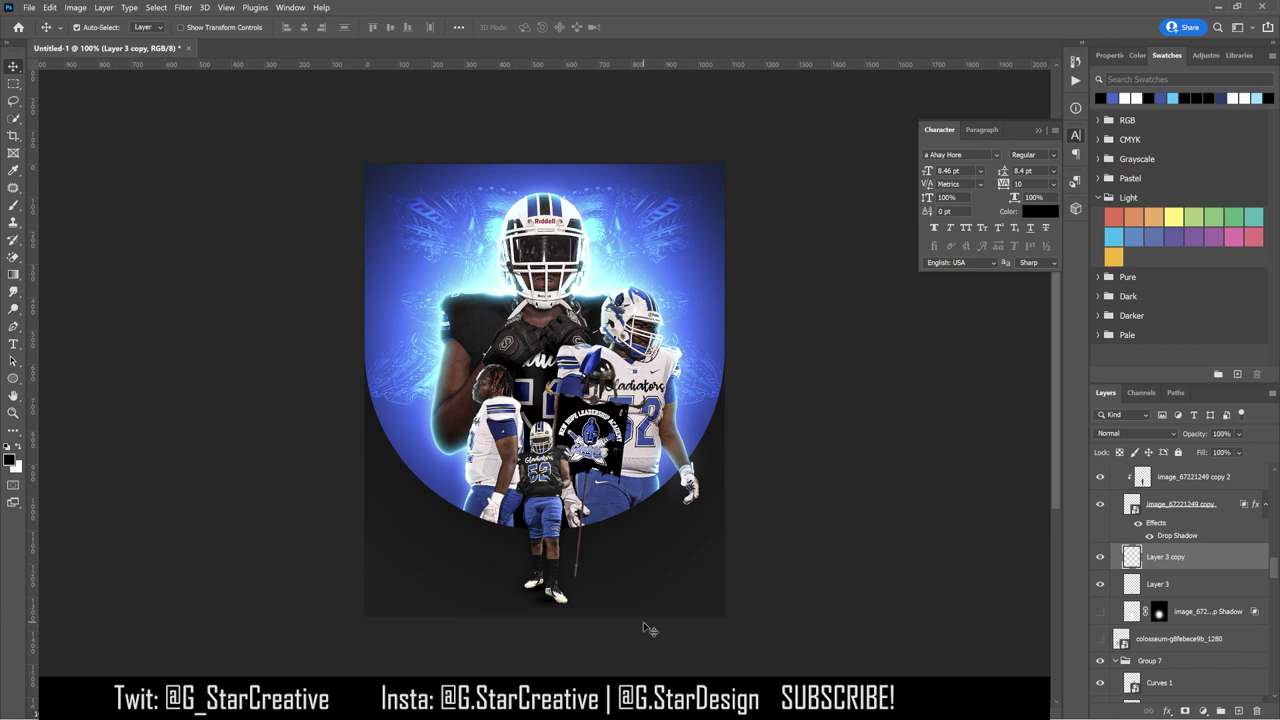
key("ctrl+j")
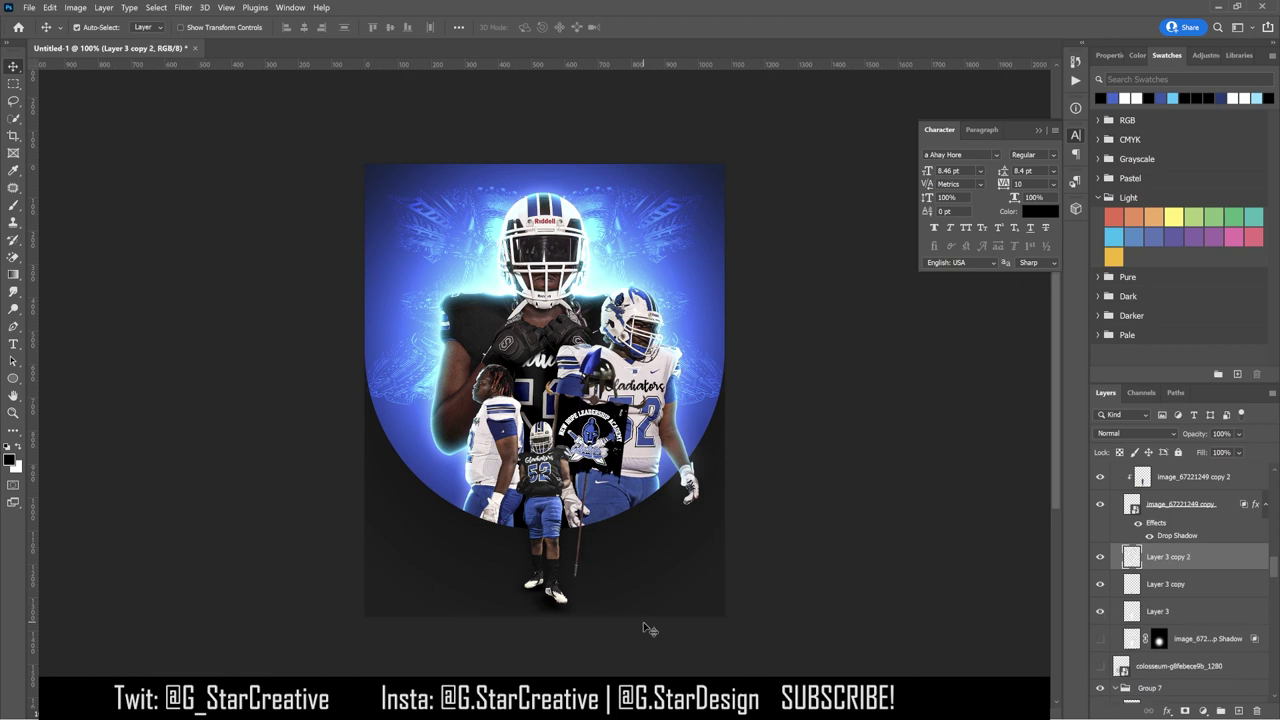
key("ctrl+j")
left_click_drag(648, 628, 608, 567)
key("ctrl+t")
key("Return")
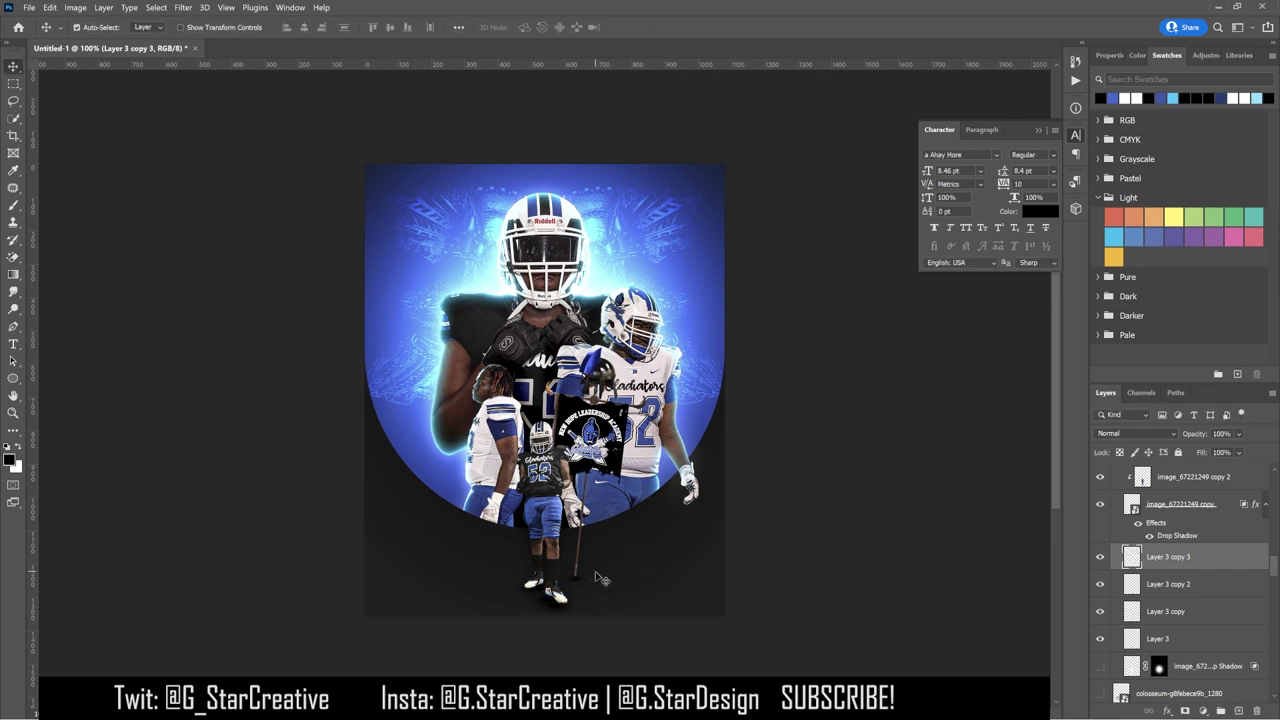
Step: Move Layer 3 copy 3 higher above Group 4 and set Layer 3 copy 2's fill to 51%
mouse_move(1170, 556)
left_mouse_down()
mouse_move(1175, 690)
mouse_move(1175, 470)
mouse_move(1176, 566)
left_mouse_up()
key("ctrl+t")
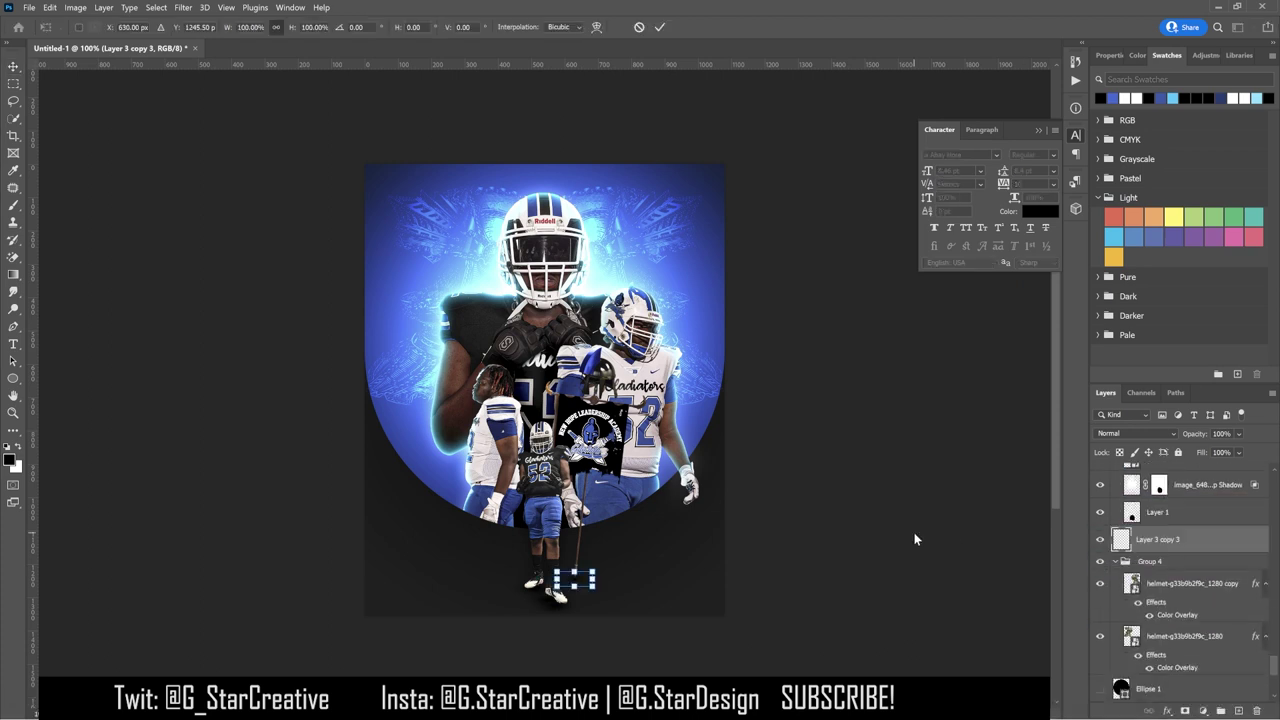
key("Return")
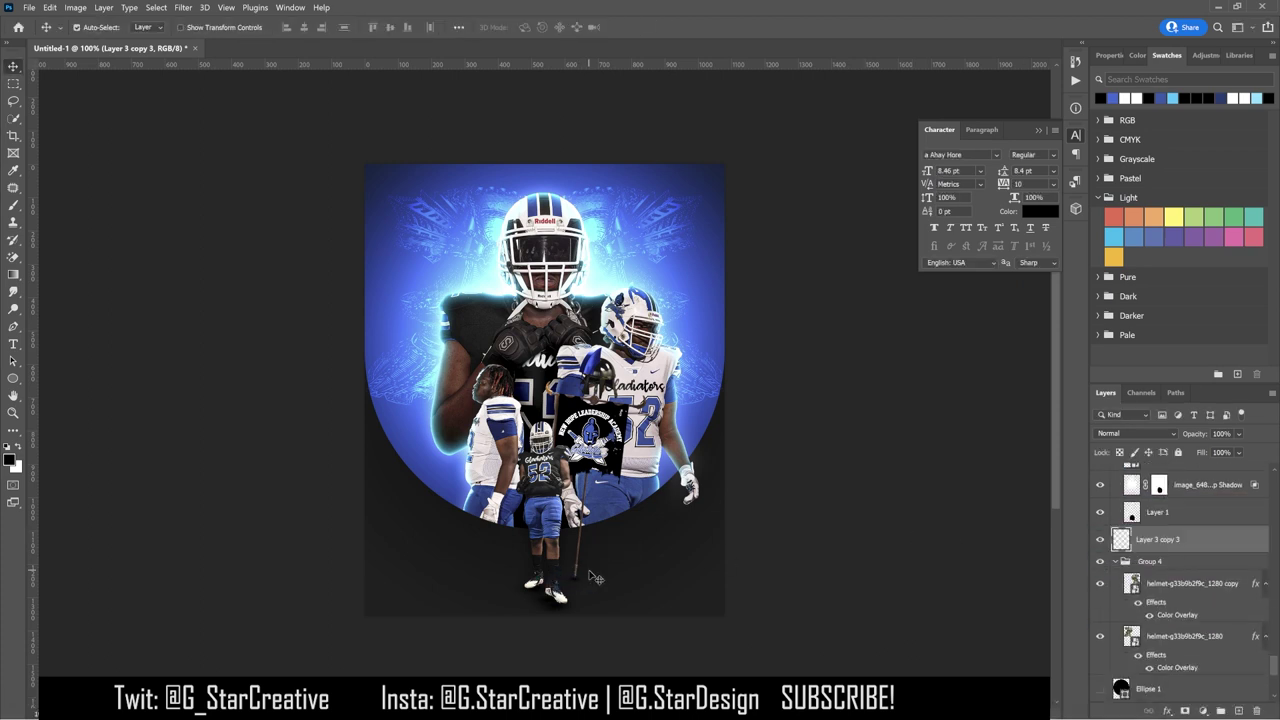
left_click(731, 542)
mouse_move(1203, 455)
left_mouse_down()
mouse_move(1170, 456)
mouse_move(1223, 452)
left_mouse_up()
Step: Set Layer 3 copy's fill to 93%, then duplicate it and lower the new copy's fill to 25%
left_click(1212, 503)
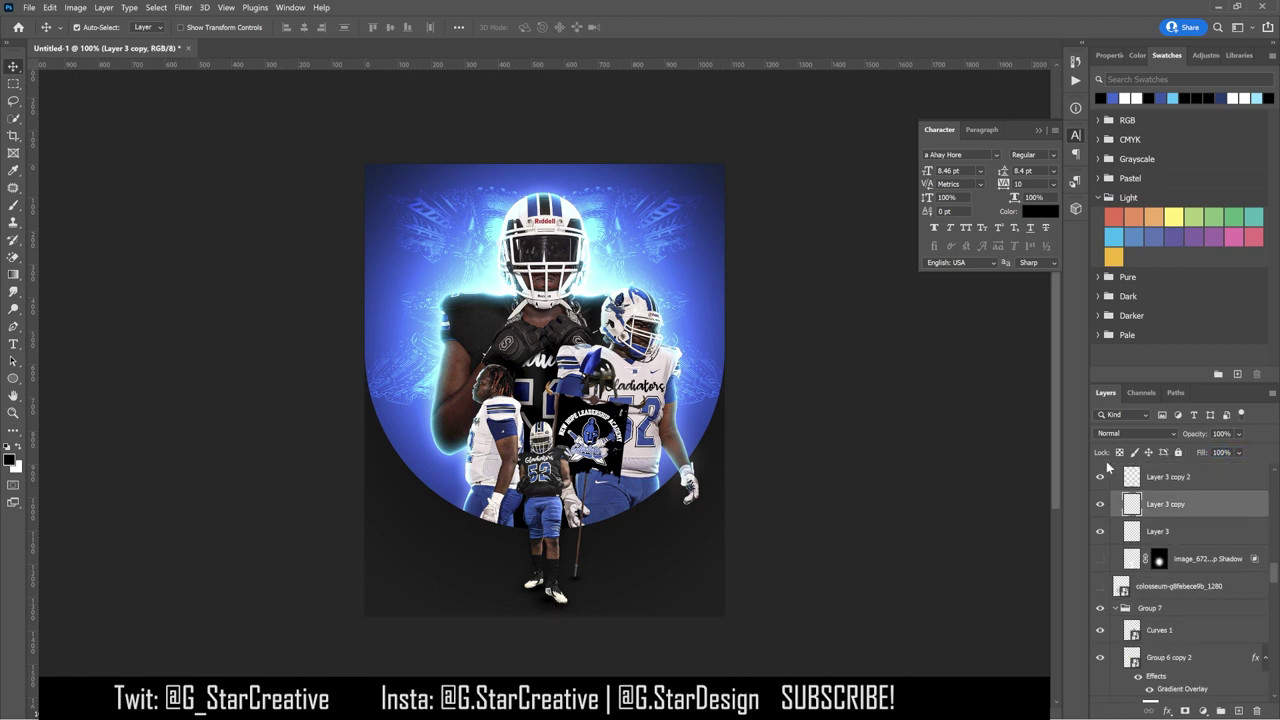
left_click_drag(1204, 455, 1234, 452)
key("ctrl+j")
left_click_drag(1204, 455, 1100, 455)
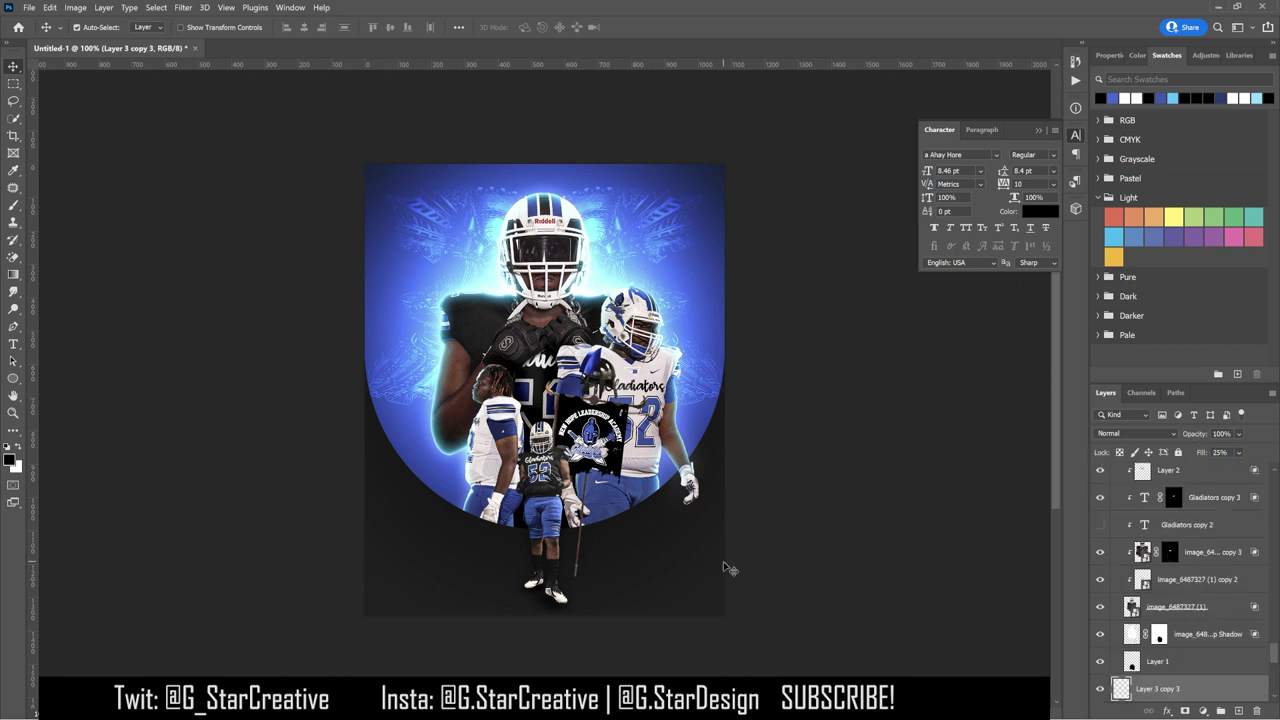
left_click(622, 439)
key("b")
key("ctrl+plus")
key("ctrl+plus")
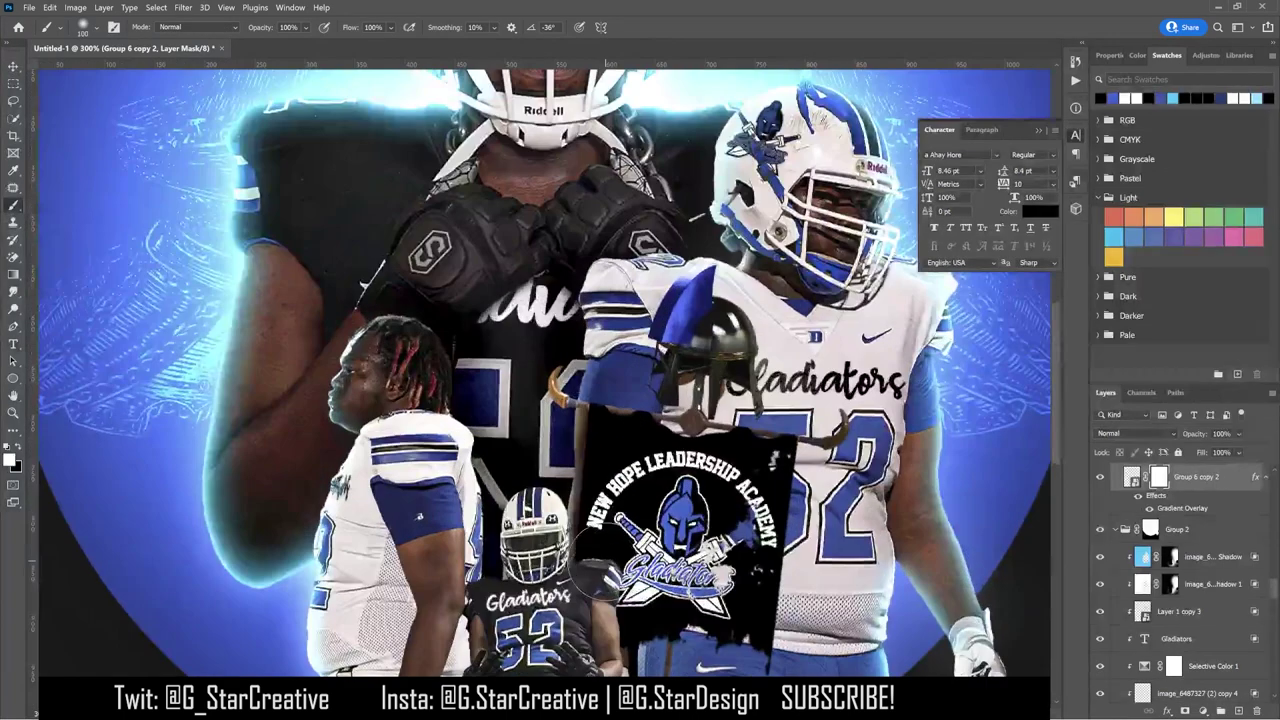
scroll(600, 585, "down", 5)
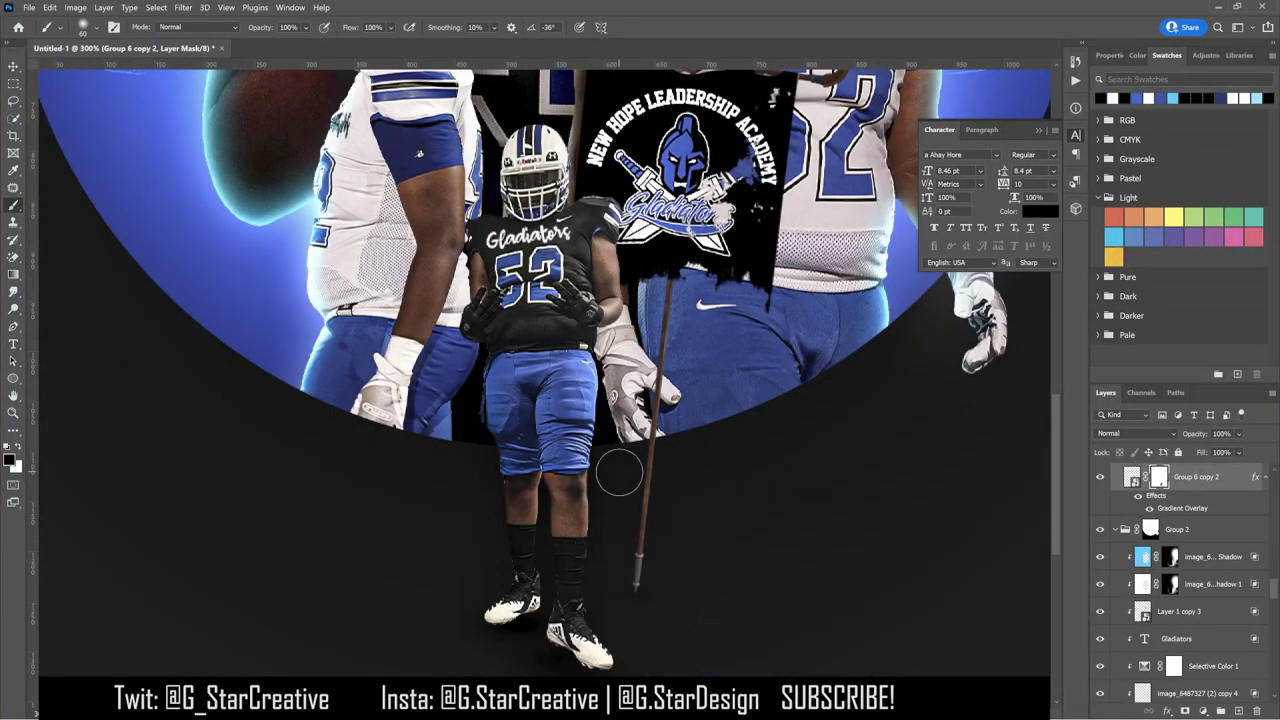
key("bracketleft")
key("x")
key("ctrl+0")
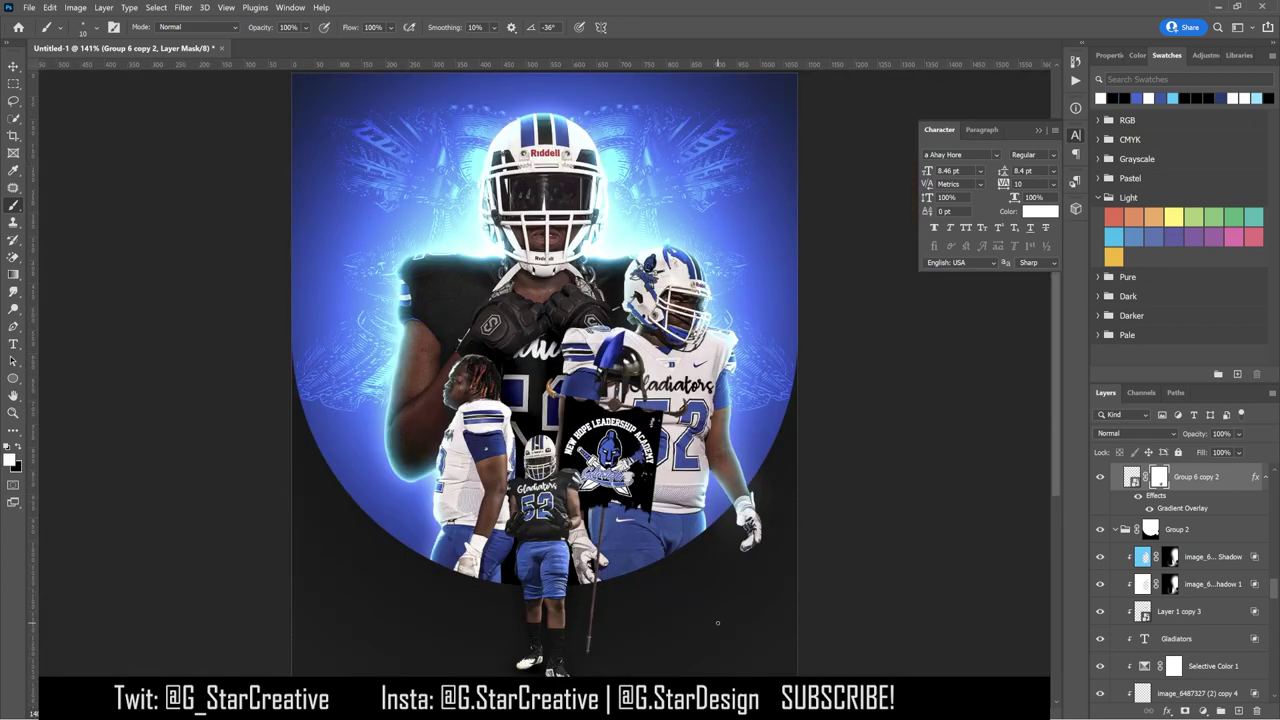
key("ctrl+minus")
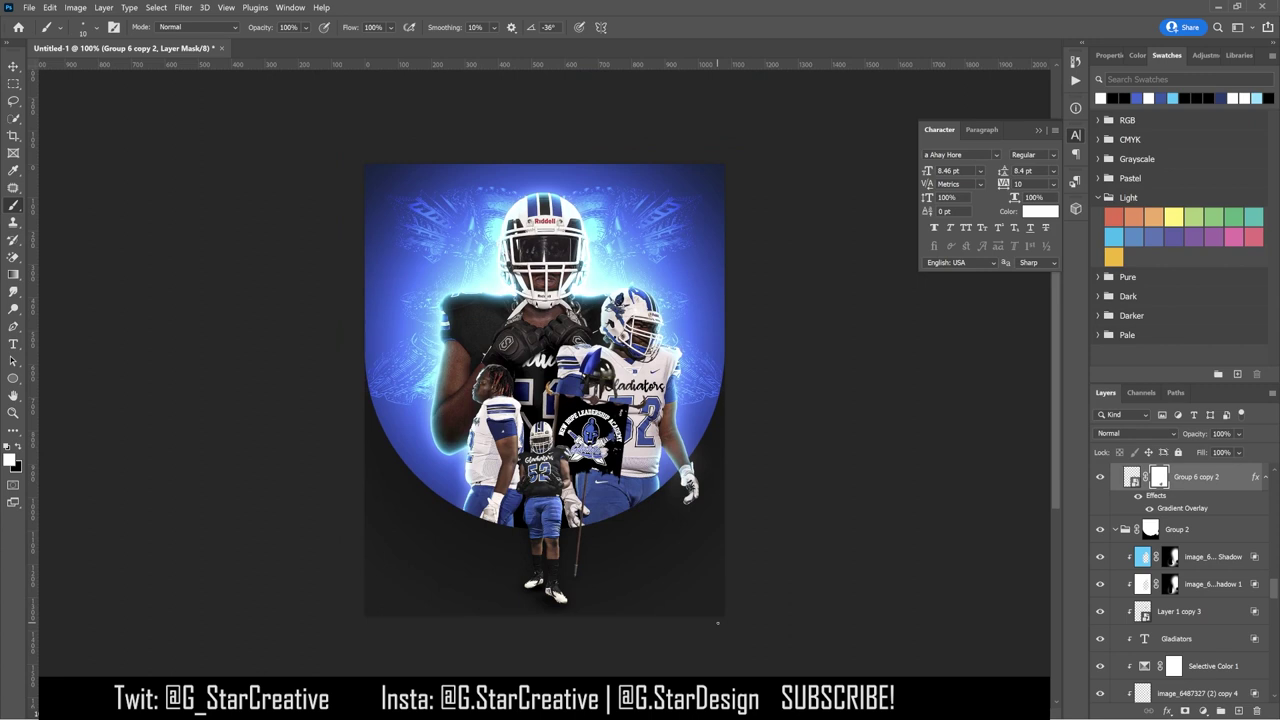
left_click(14, 68)
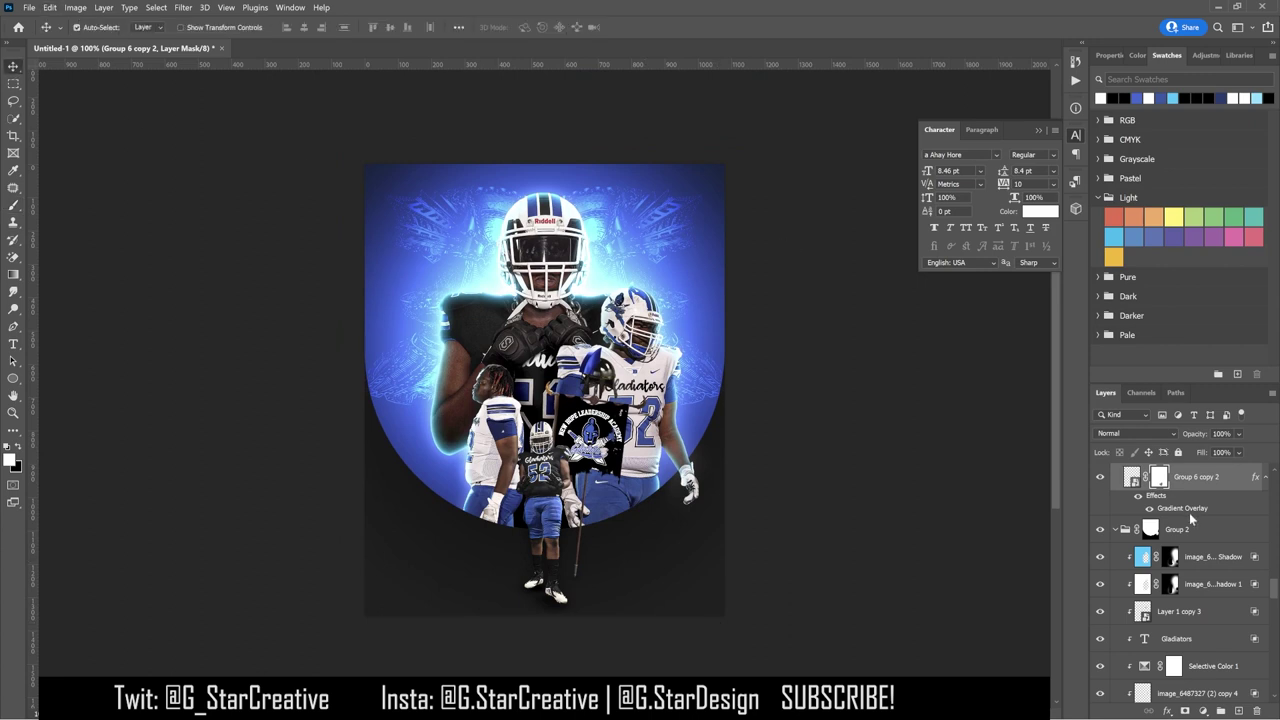
Step: Show the colosseum layer and scale it to about 16%, moving it up onto the helmet
scroll(1190, 518, "up", 3)
left_click(1100, 597)
left_click(1100, 597)
left_click(1100, 597)
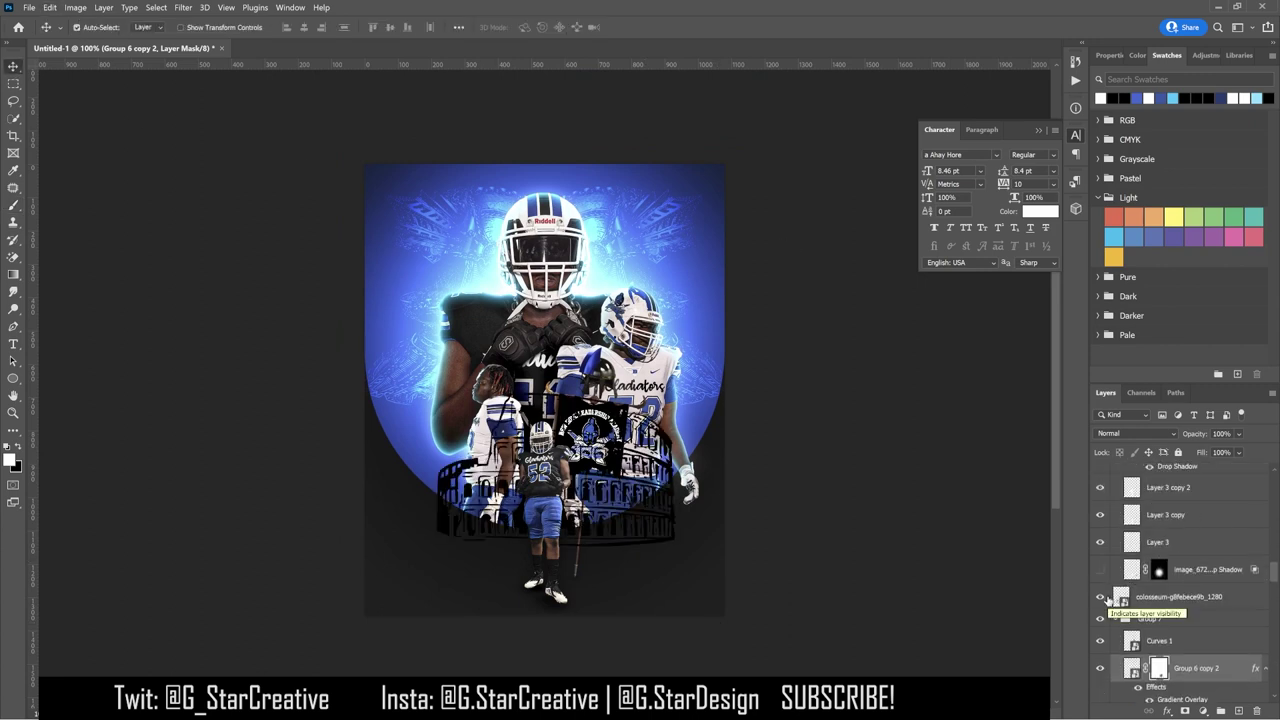
left_click(1160, 597)
left_click_drag(648, 490, 640, 555)
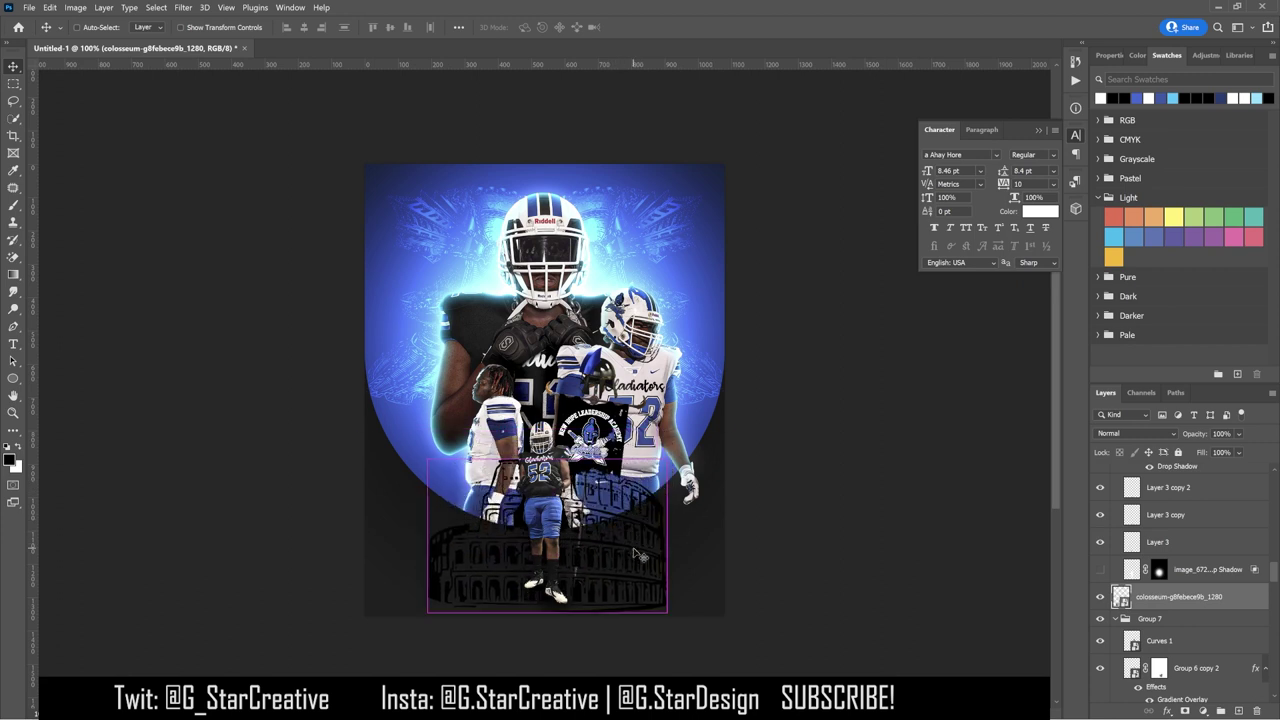
key("ctrl+t")
mouse_move(546, 460)
left_mouse_down()
mouse_move(546, 512)
mouse_move(546, 460)
left_mouse_up()
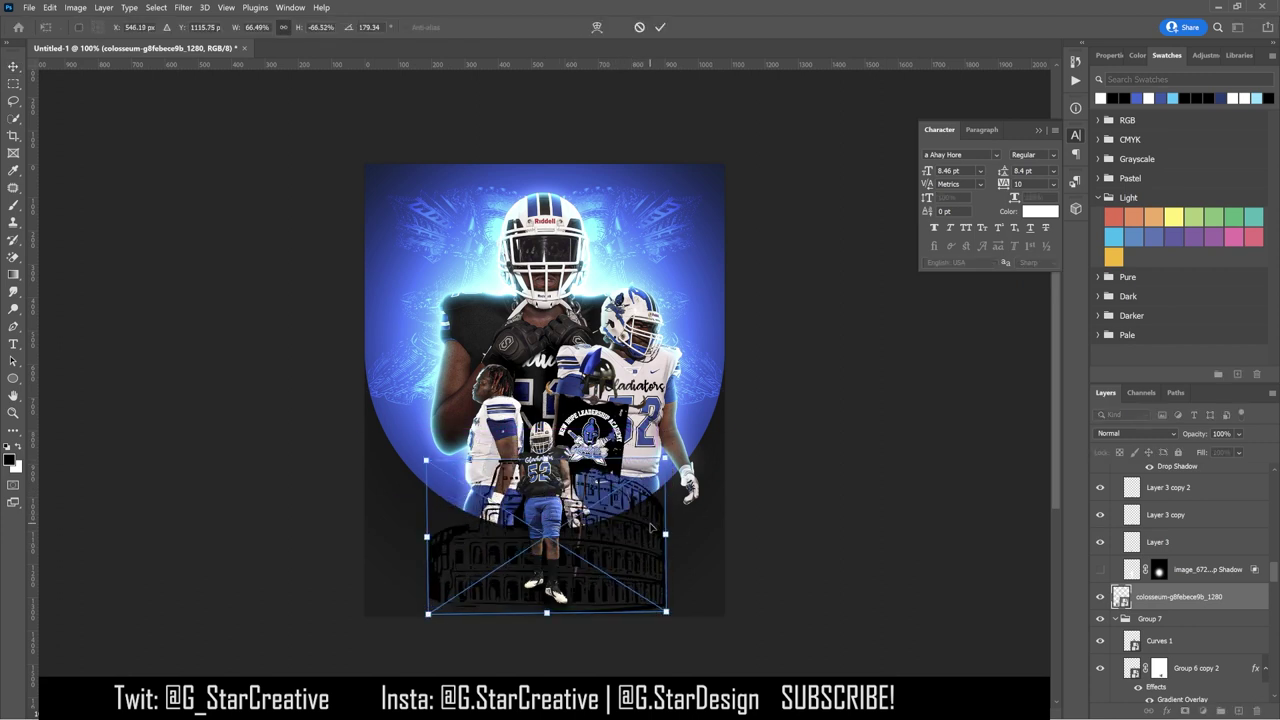
left_click_drag(591, 548, 591, 225)
left_click_drag(671, 157, 578, 185)
key("Return")
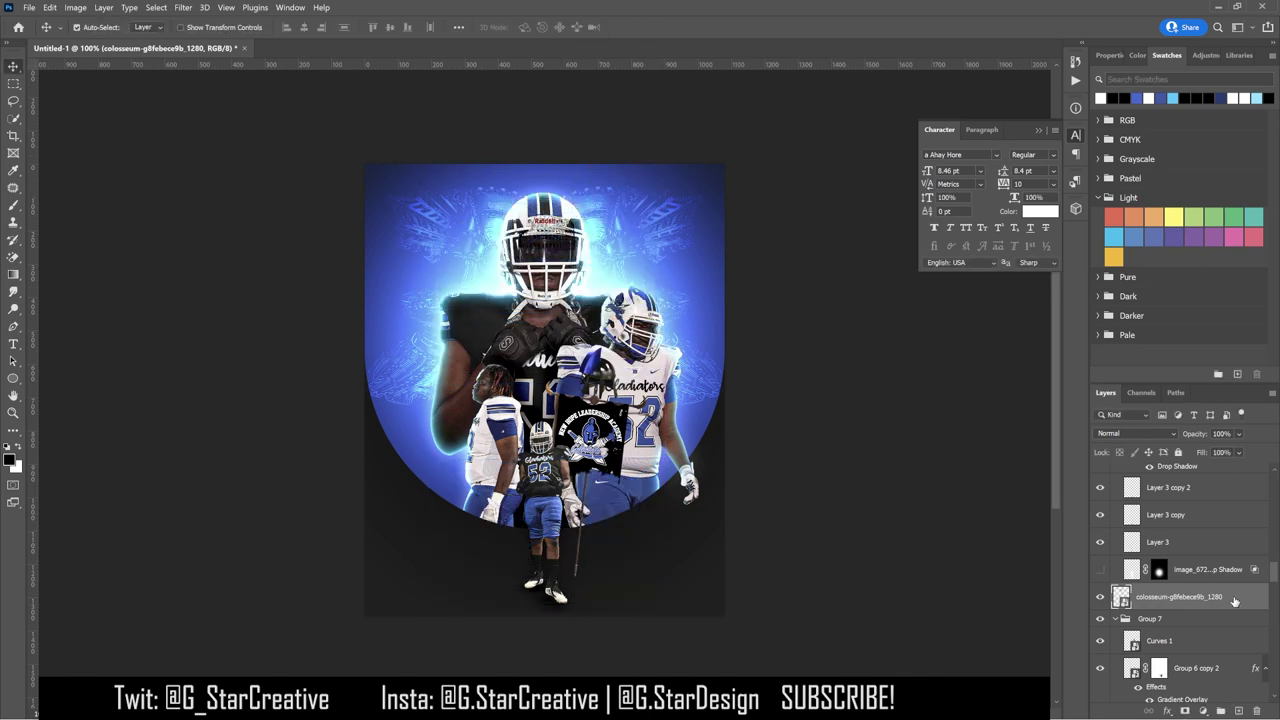
Step: Add a white Color Overlay effect to the colosseum layer
double_click(1241, 600)
left_click(795, 560)
left_click(1075, 395)
left_click(763, 390)
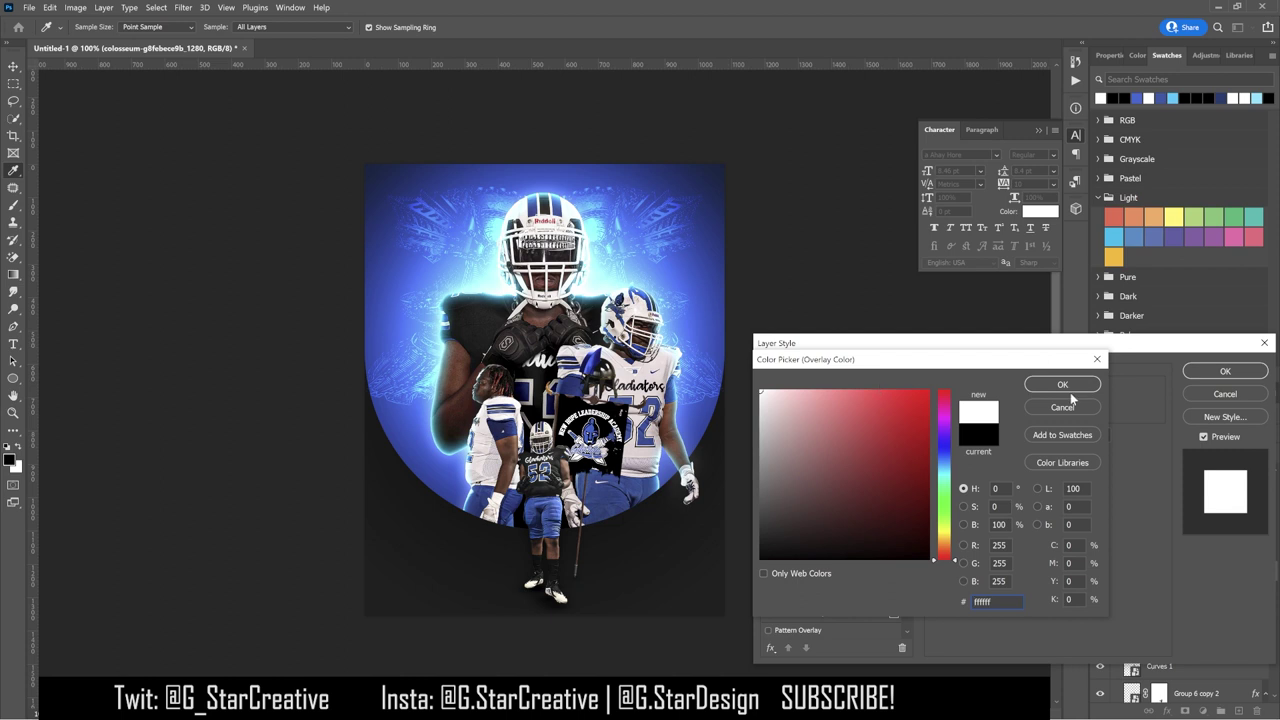
left_click(1063, 380)
left_click(1025, 395)
key("Escape")
left_click(1222, 371)
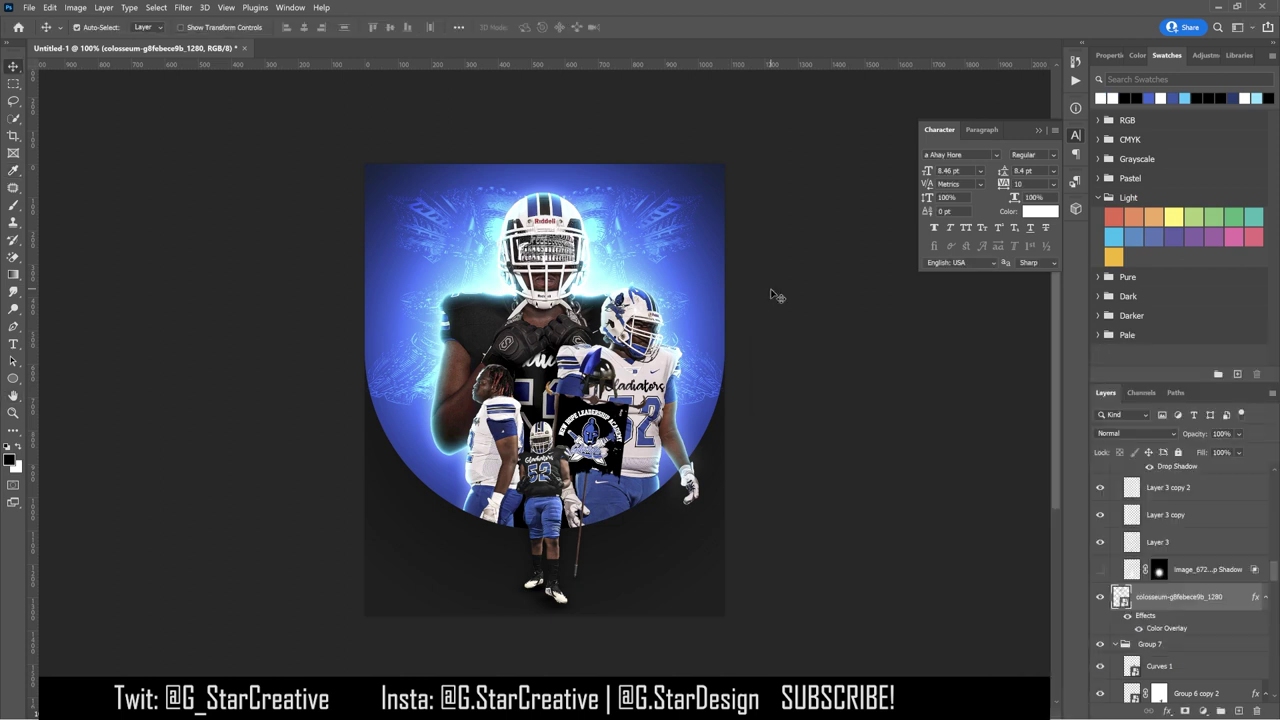
Step: Fit the colosseum to the visor, rotating it slightly and widening it across
key("ctrl+plus")
scroll(775, 295, "up", 3)
key("ctrl+t")
left_click_drag(548, 240, 552, 236)
left_click_drag(648, 260, 645, 268)
left_click_drag(488, 282, 464, 284)
key("Return")
Step: Try Overlay, Hard Light and other blend modes on the colosseum, moving its layer higher
left_click(1135, 433)
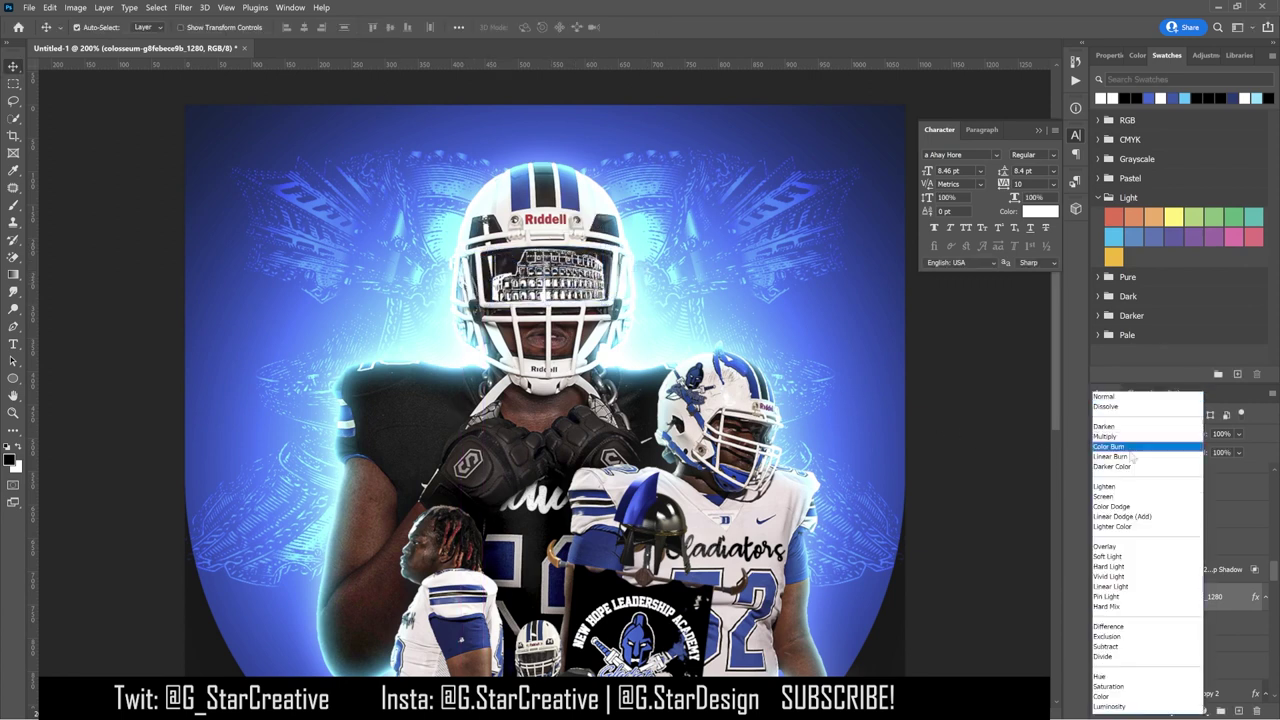
left_click(1114, 549)
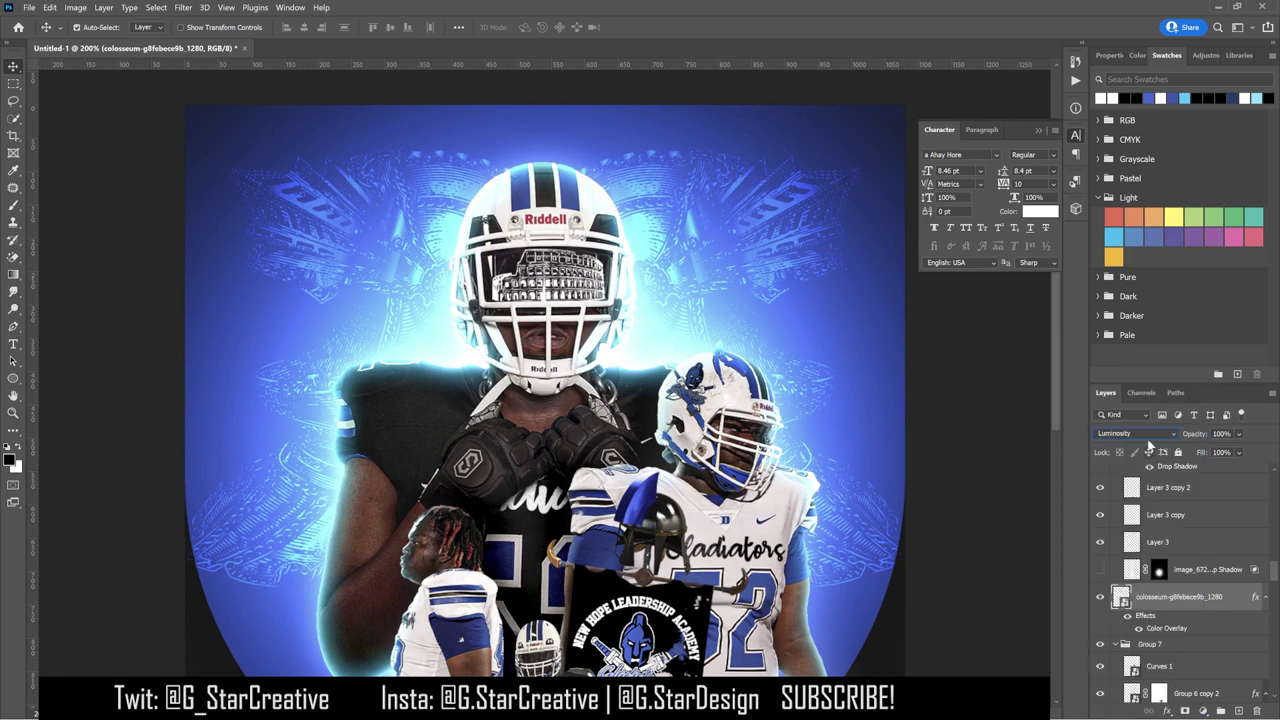
scroll(1160, 560, "down", 5)
left_click_drag(1195, 662, 1200, 530)
left_click(1135, 433)
left_click(1122, 550)
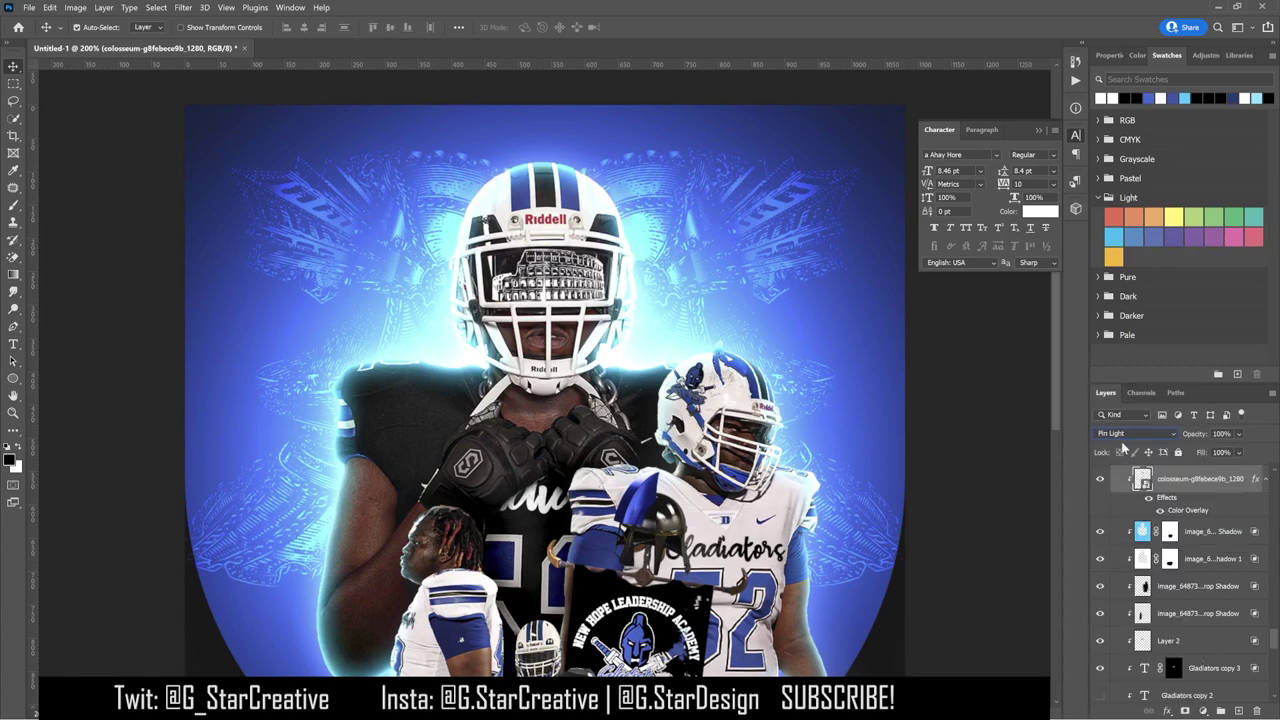
key("Up")
key("Up")
key("Up")
key("Up")
key("Up")
key("Up")
key("Up")
key("Up")
key("Up")
key("Up")
key("Up")
key("Up")
key("Up")
key("Up")
key("Up")
key("Up")
key("Up")
Step: Remove the Color Overlay effect from the colosseum layer
right_click(1185, 483)
left_click(1080, 274)
scroll(1146, 440, "down", 14)
scroll(1146, 446, "up", 2)
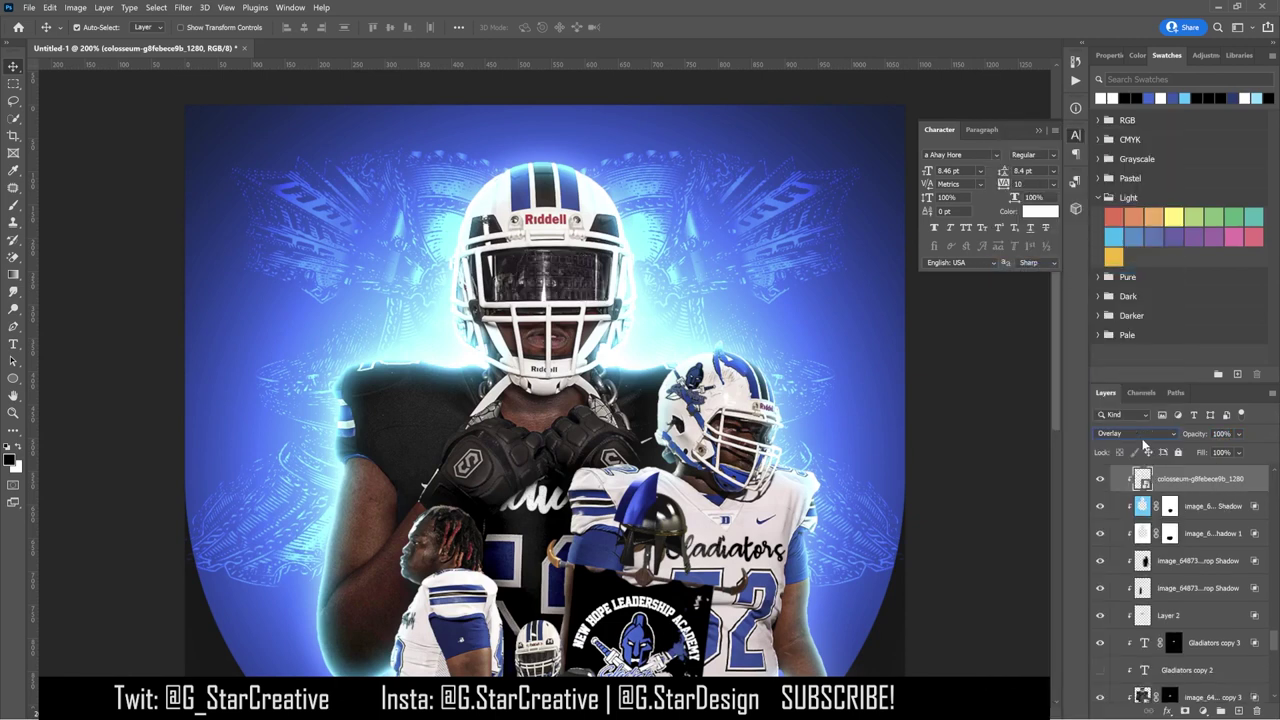
scroll(1146, 446, "down", 9)
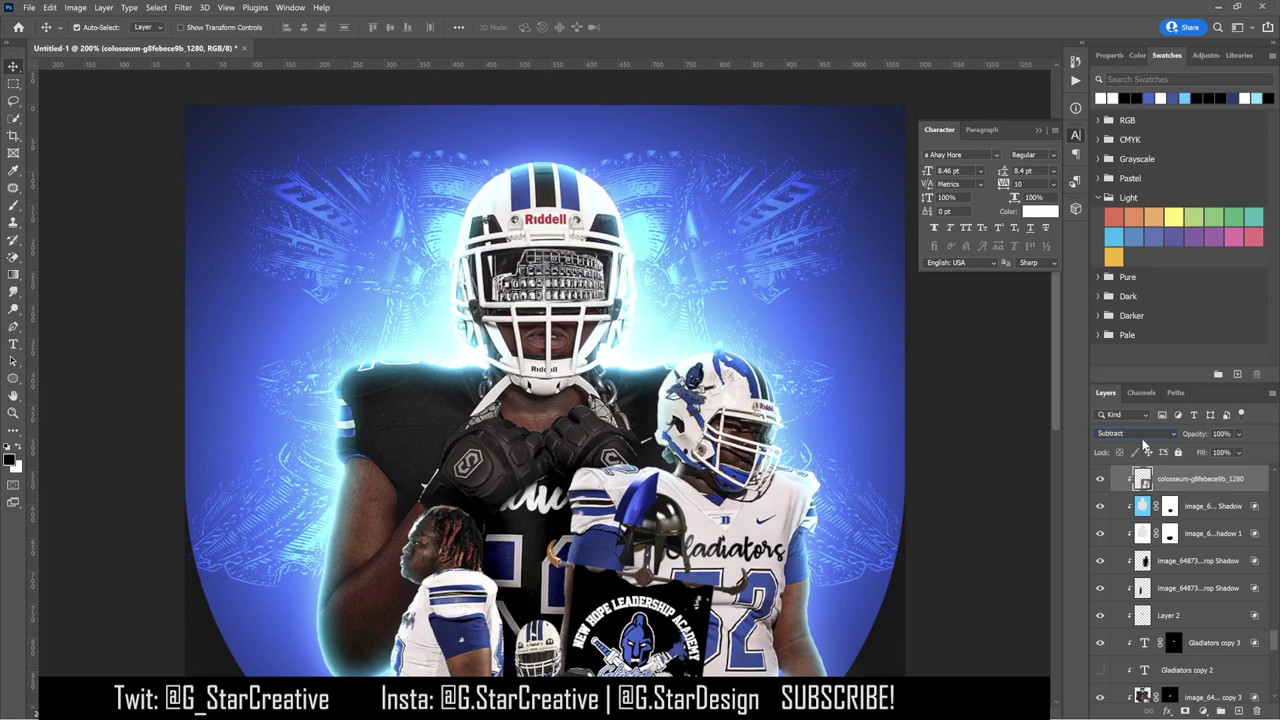
scroll(1146, 446, "down", 1)
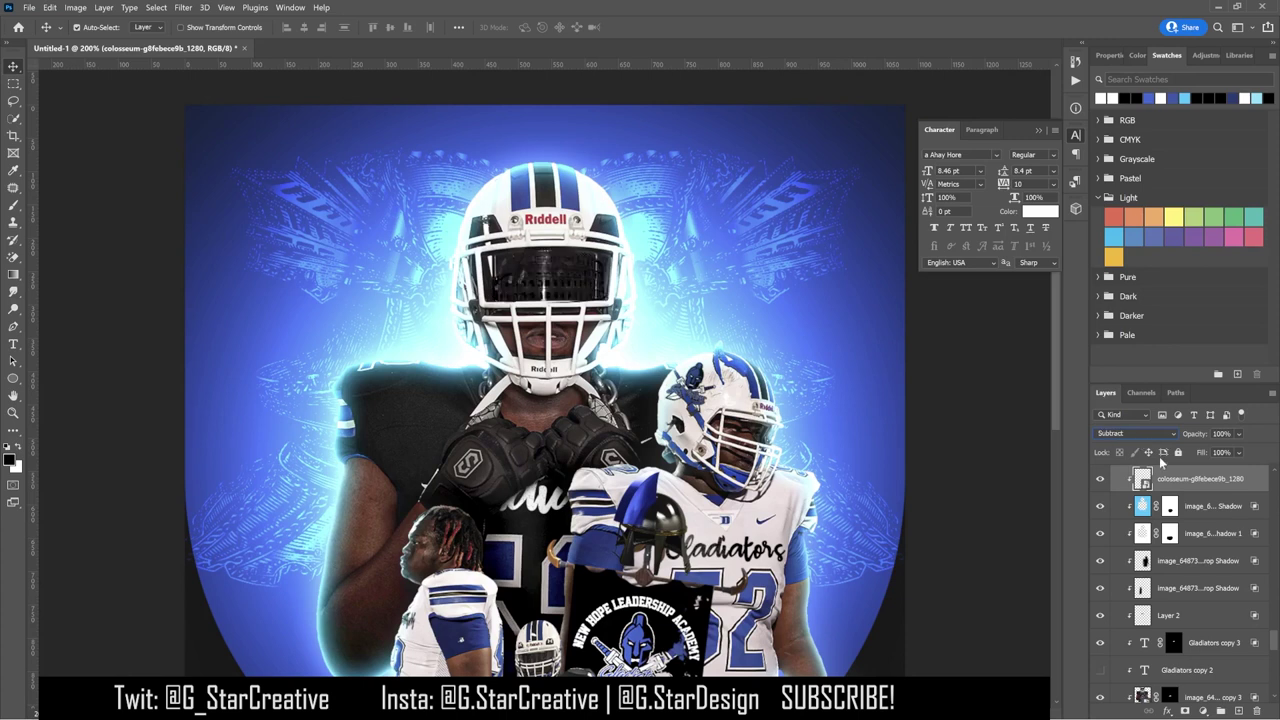
scroll(1161, 460, "up", 1)
Step: Revert through History to the 'Master Opacity Change' state, leaving the blend mode unchanged
left_click(1076, 61)
scroll(980, 220, "down", 1)
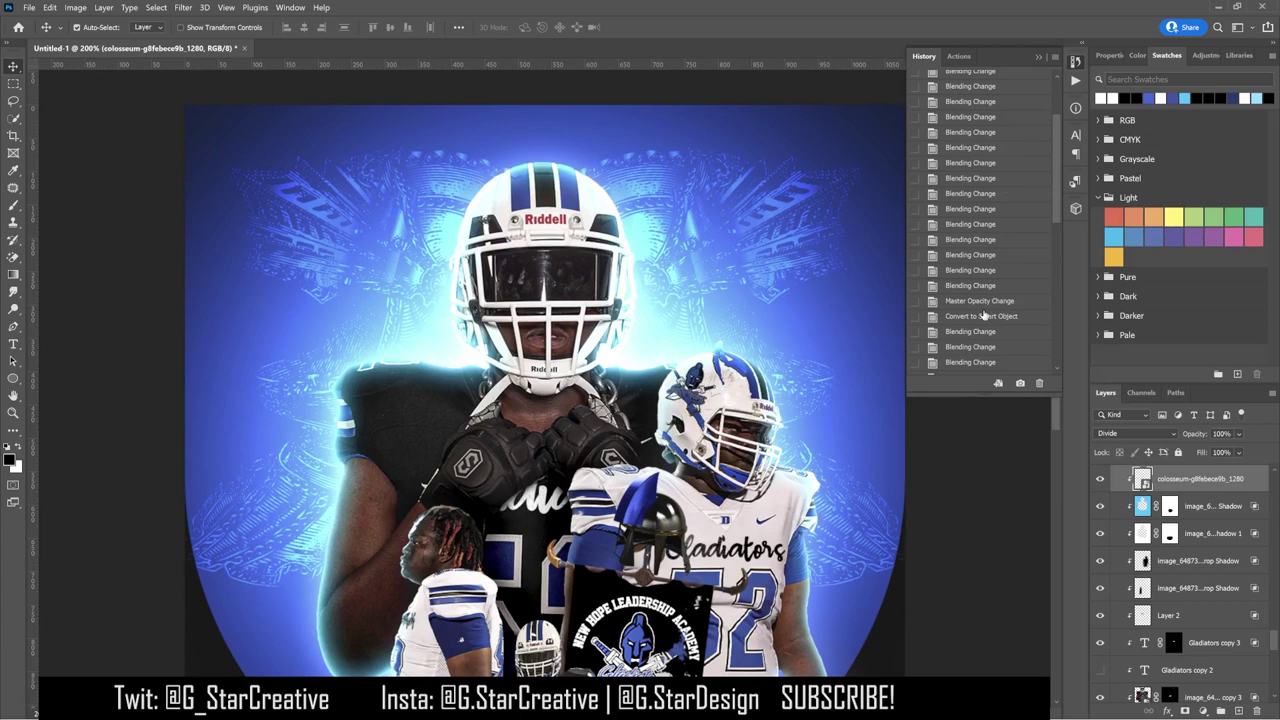
left_click(981, 316)
left_click(979, 300)
left_click(1039, 57)
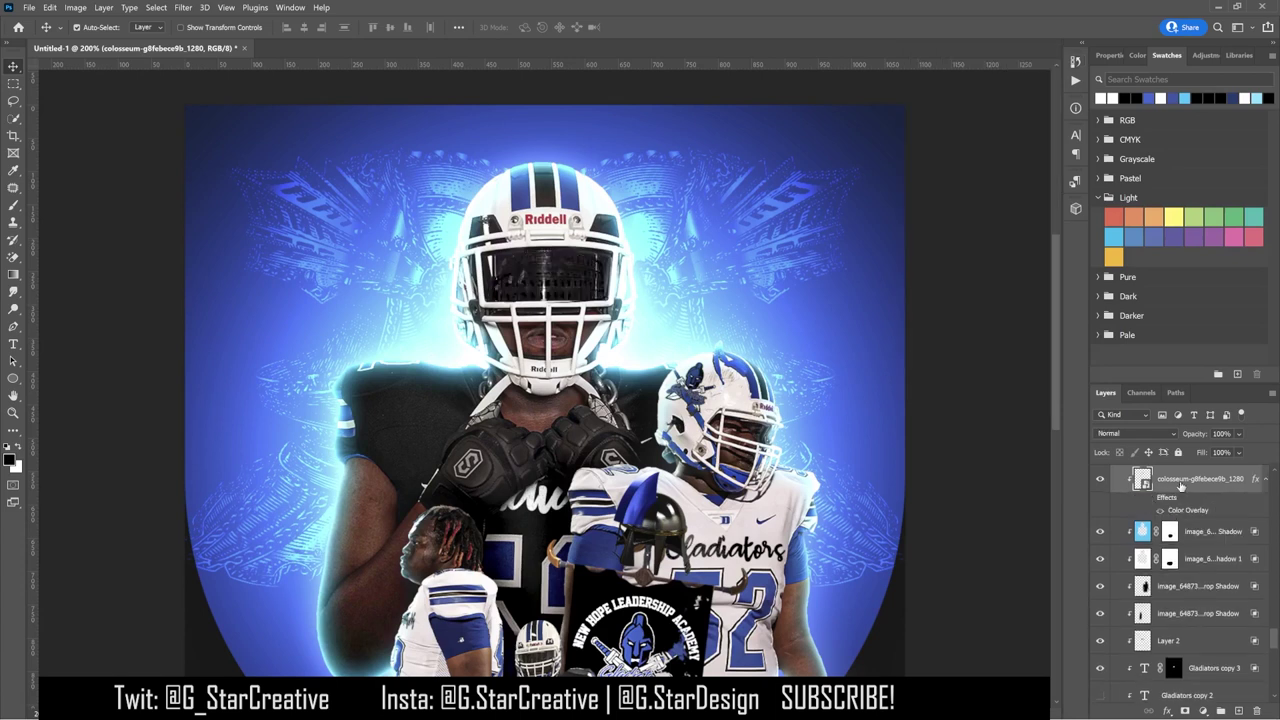
left_click(1150, 437)
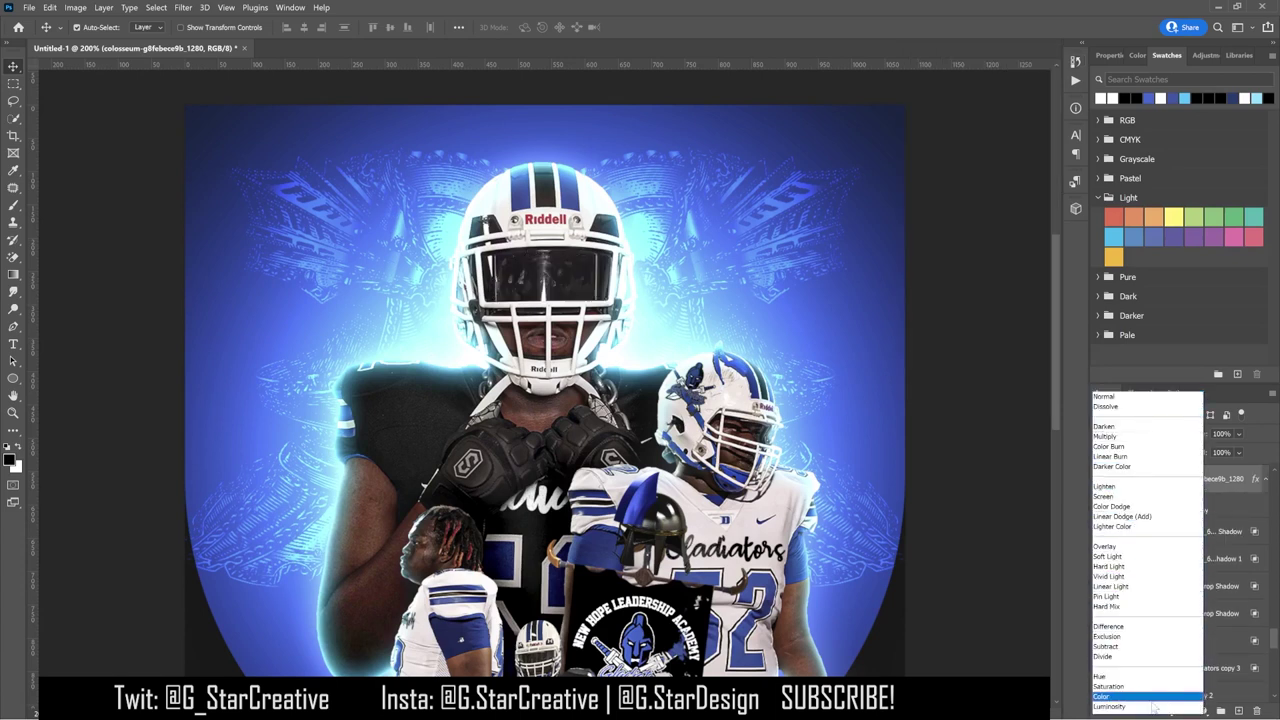
left_click(1263, 495)
scroll(1170, 560, "up", 4)
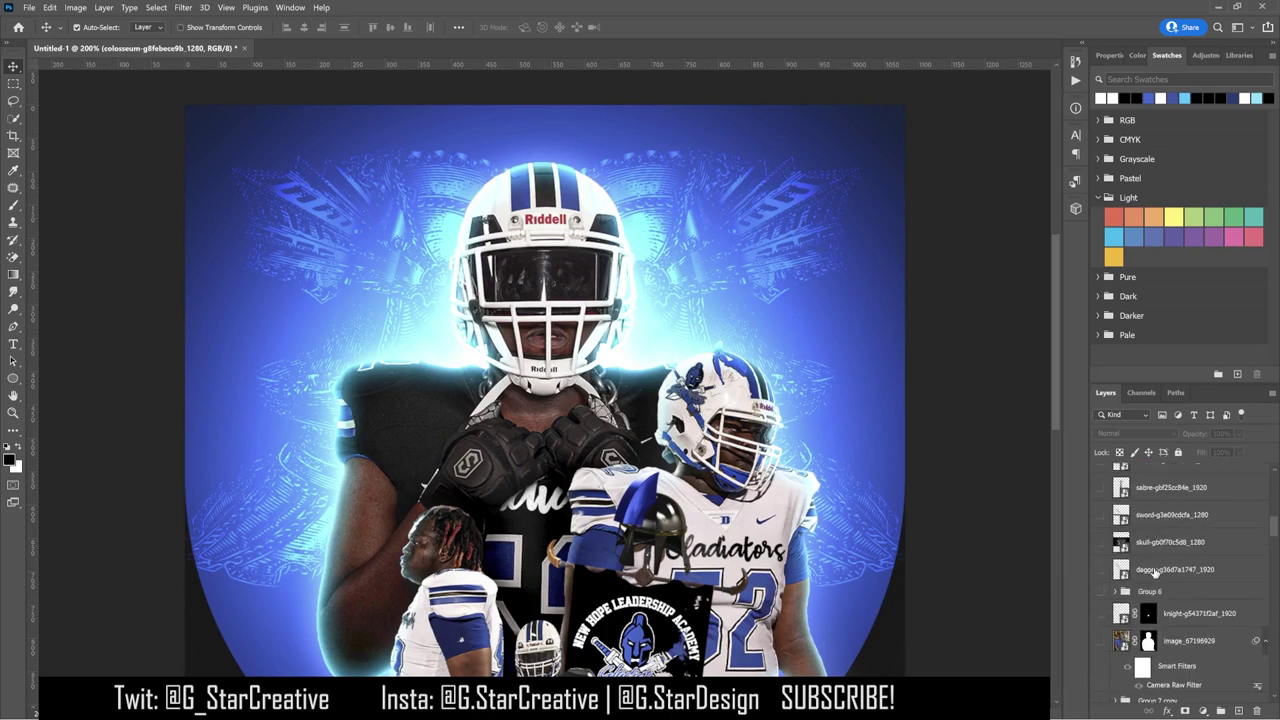
Step: Show the chariot layer, move it above the green Color Fill, and duplicate it
left_click(1100, 672)
scroll(989, 585, "down", 1)
scroll(1190, 588, "down", 2)
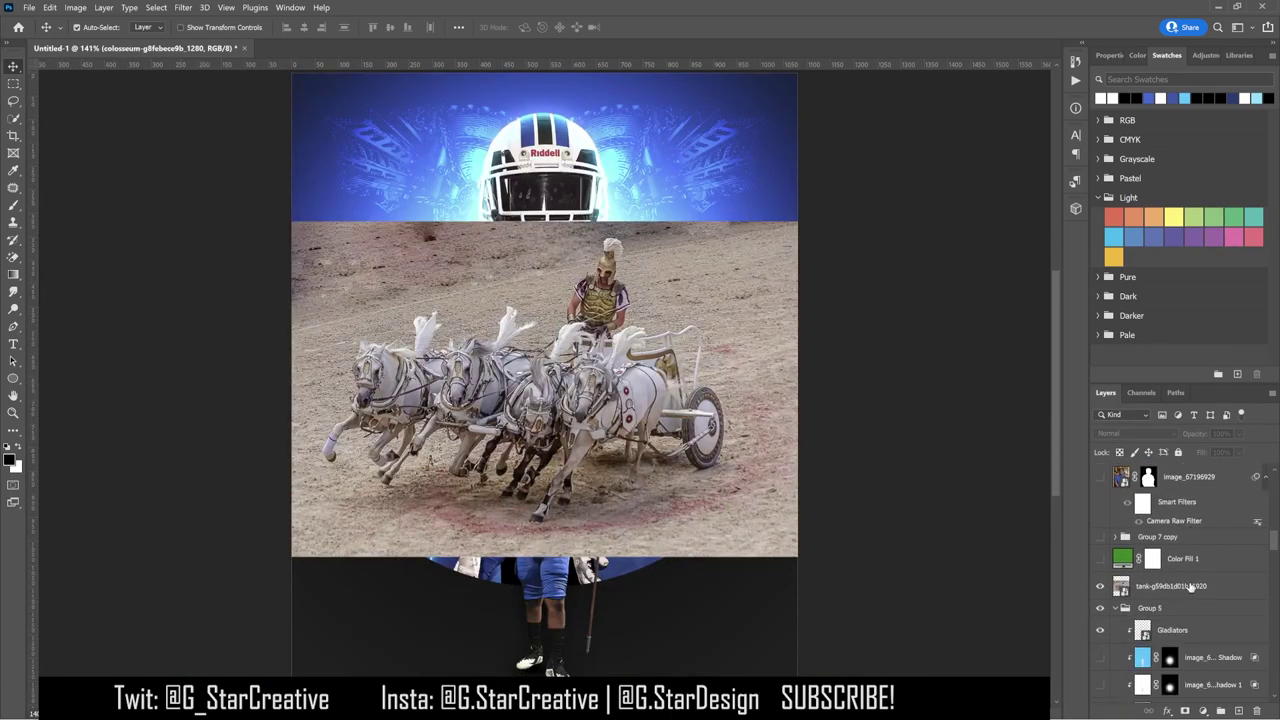
left_click_drag(1190, 588, 1197, 552)
key("ctrl+j")
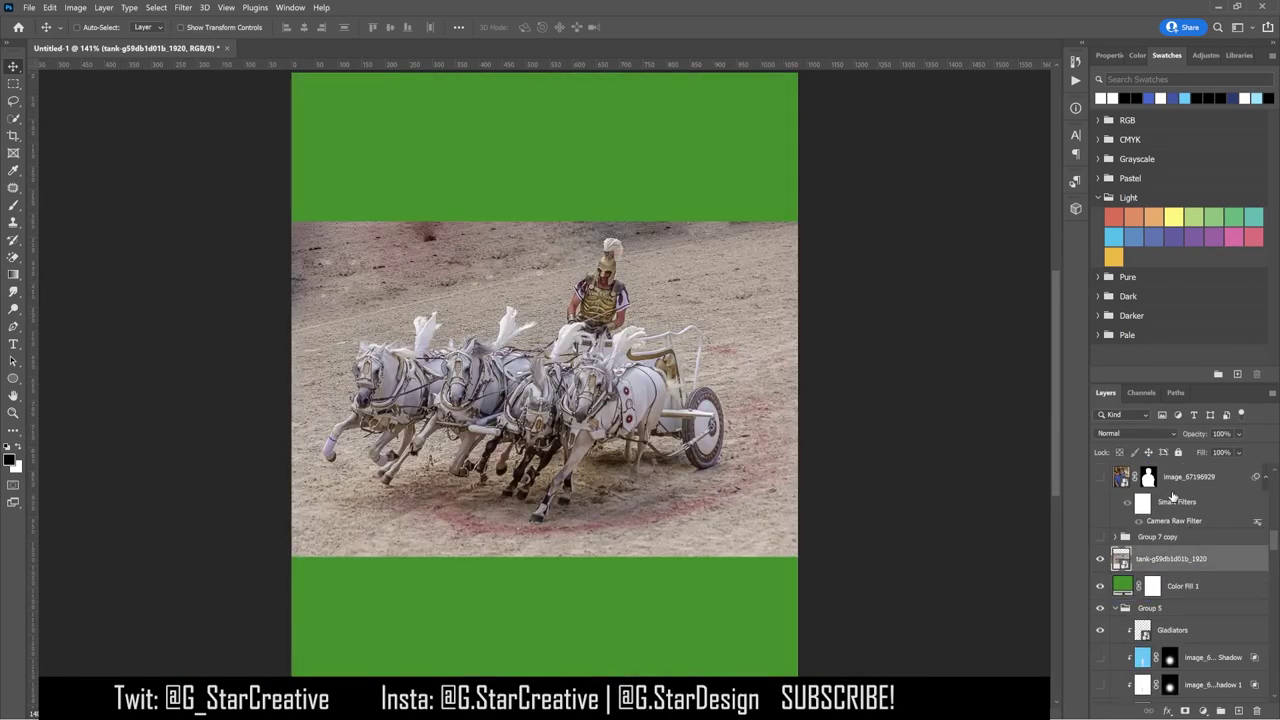
Step: Remove the chariot copy's arena background using the layer's quick actions
left_click(1198, 56)
left_click(1107, 55)
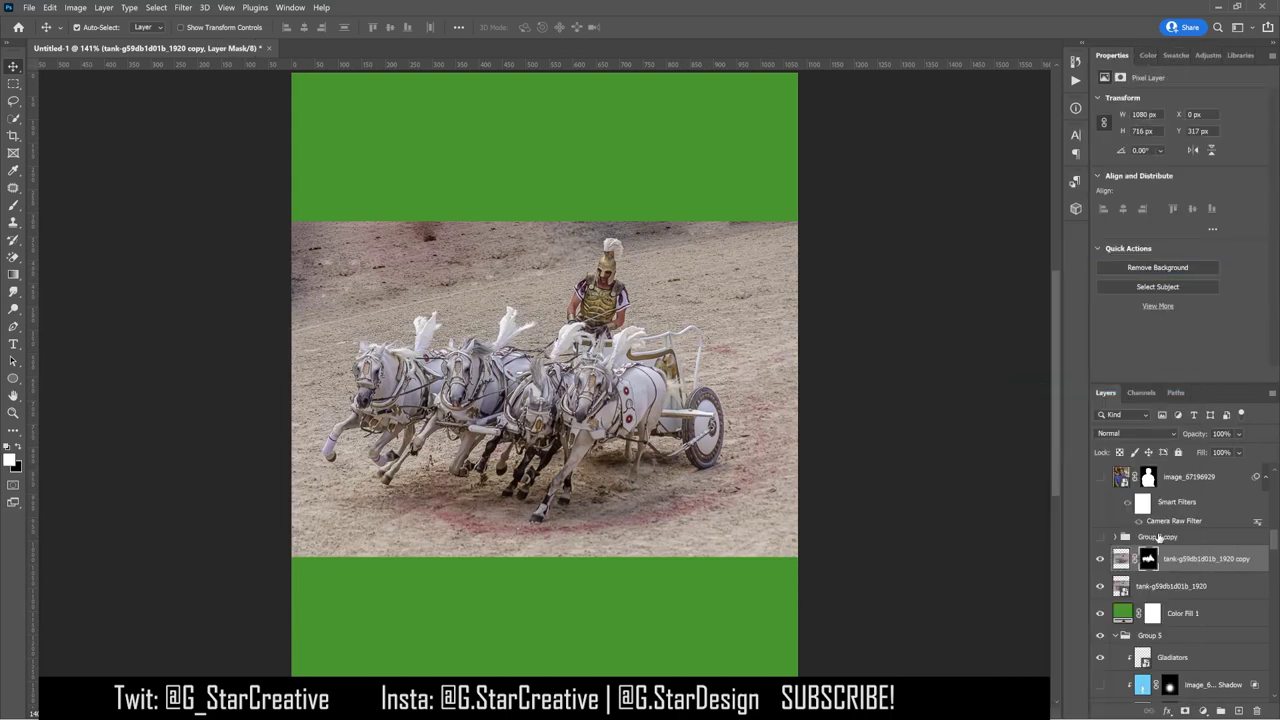
left_click(1189, 566)
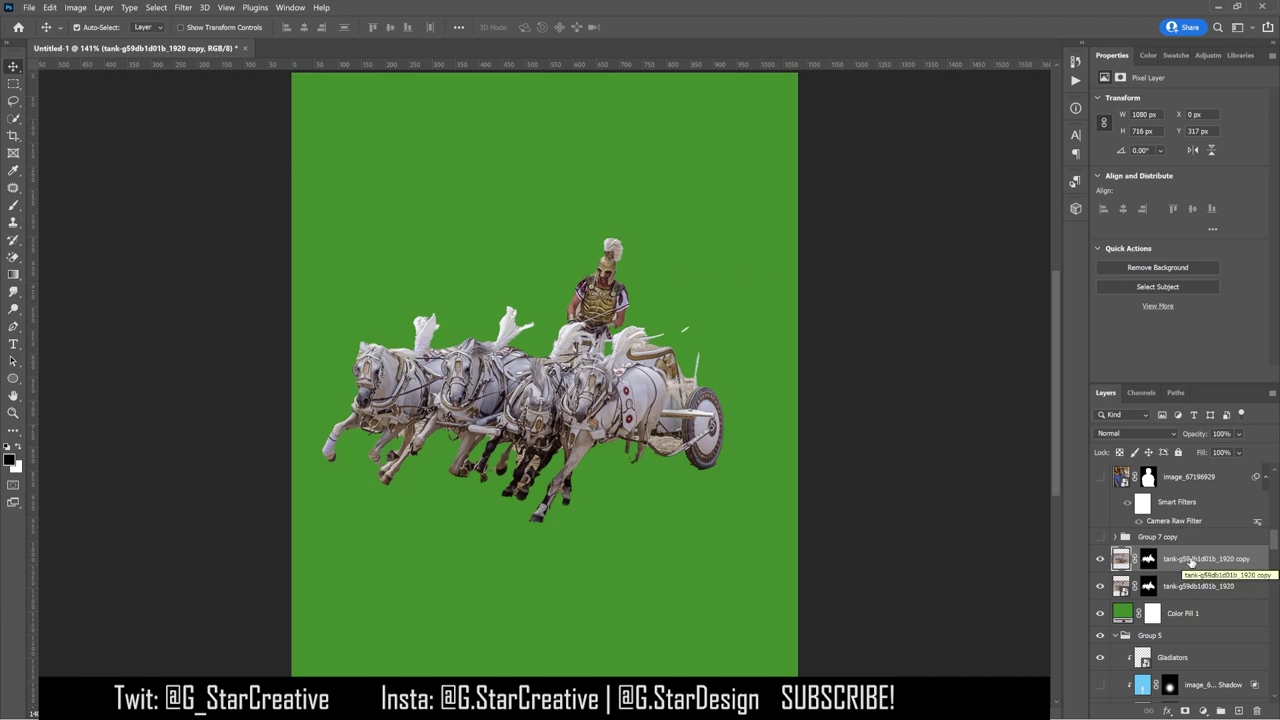
left_click(1158, 307)
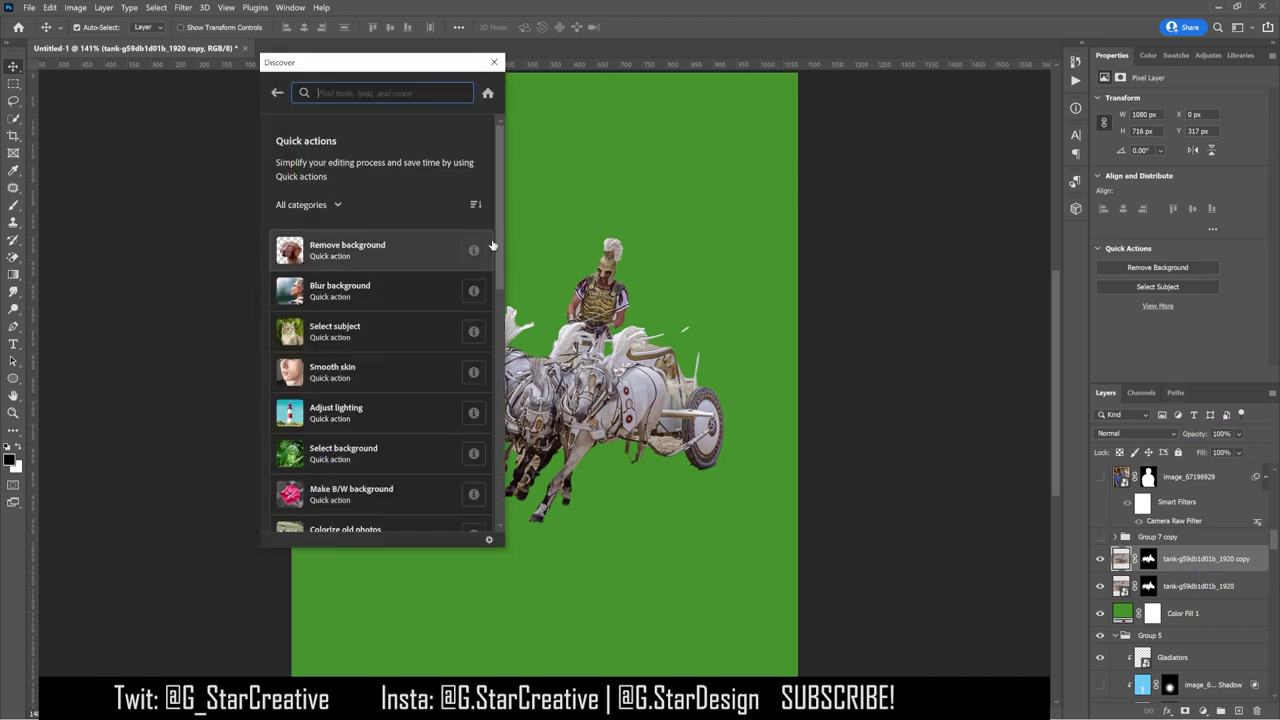
scroll(497, 239, "down", 1)
left_click(491, 63)
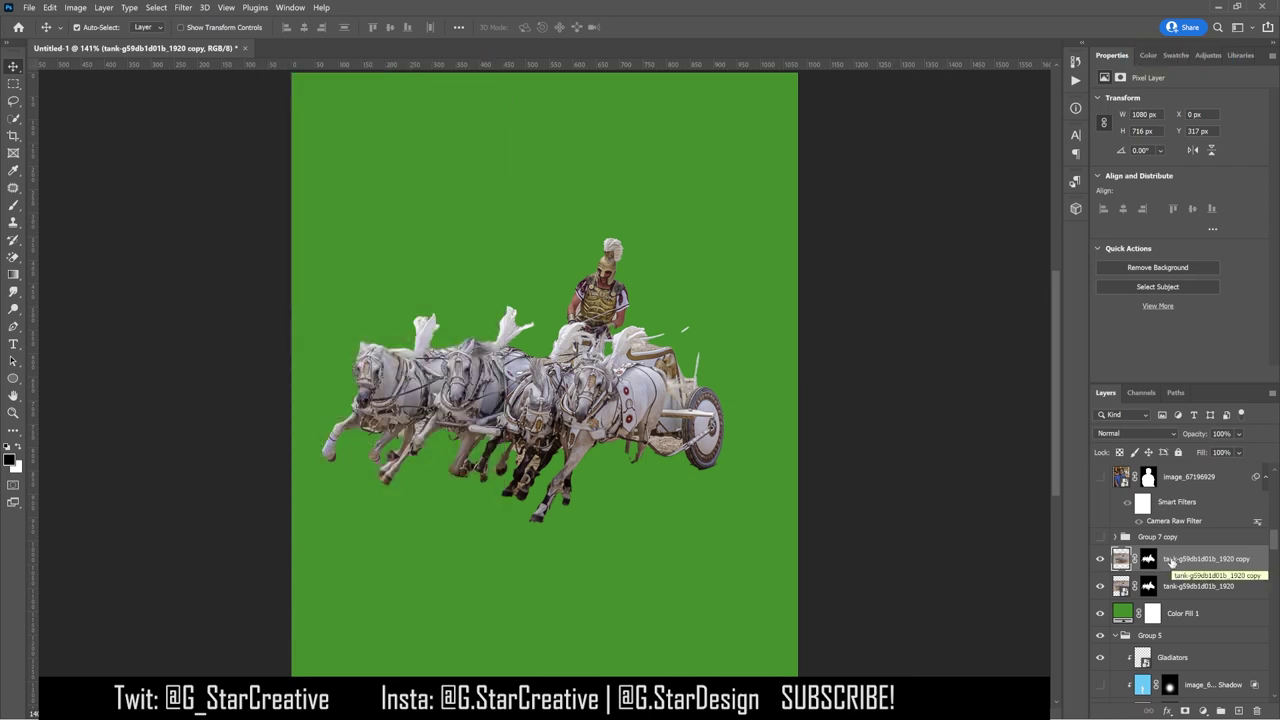
Step: Undo and step back through recent edits on the chariot copy layer
key("Delete")
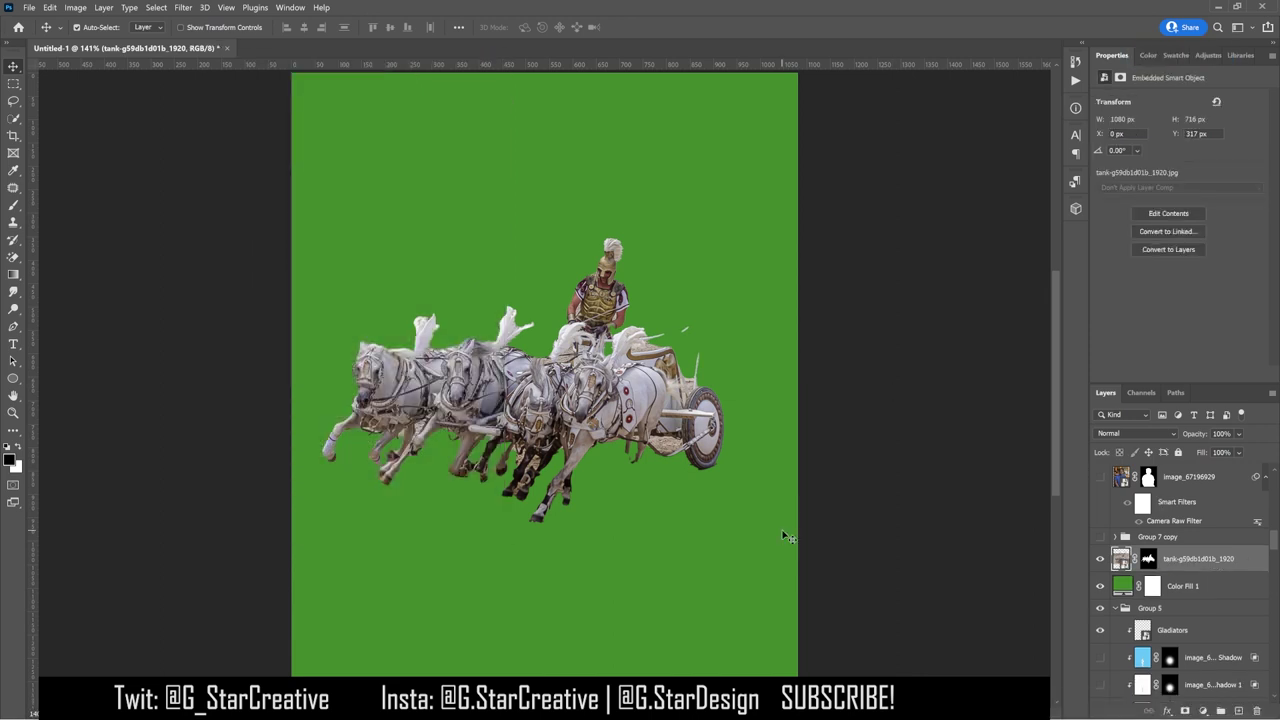
key("ctrl+z")
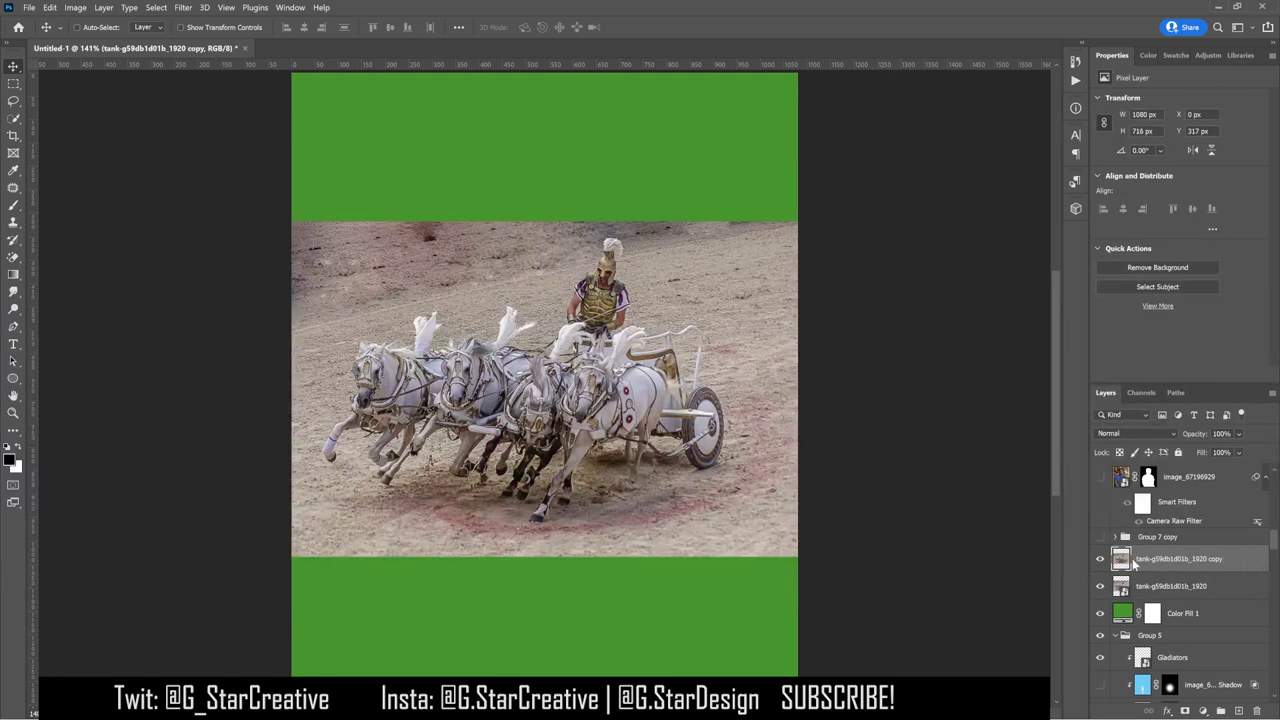
key("z")
key("Delete")
key("v")
key("alt+t")
key("Escape")
Step: Sharpen the chariot copy with the Camera Raw filter's Sharpening setting
key("shift+ctrl+a")
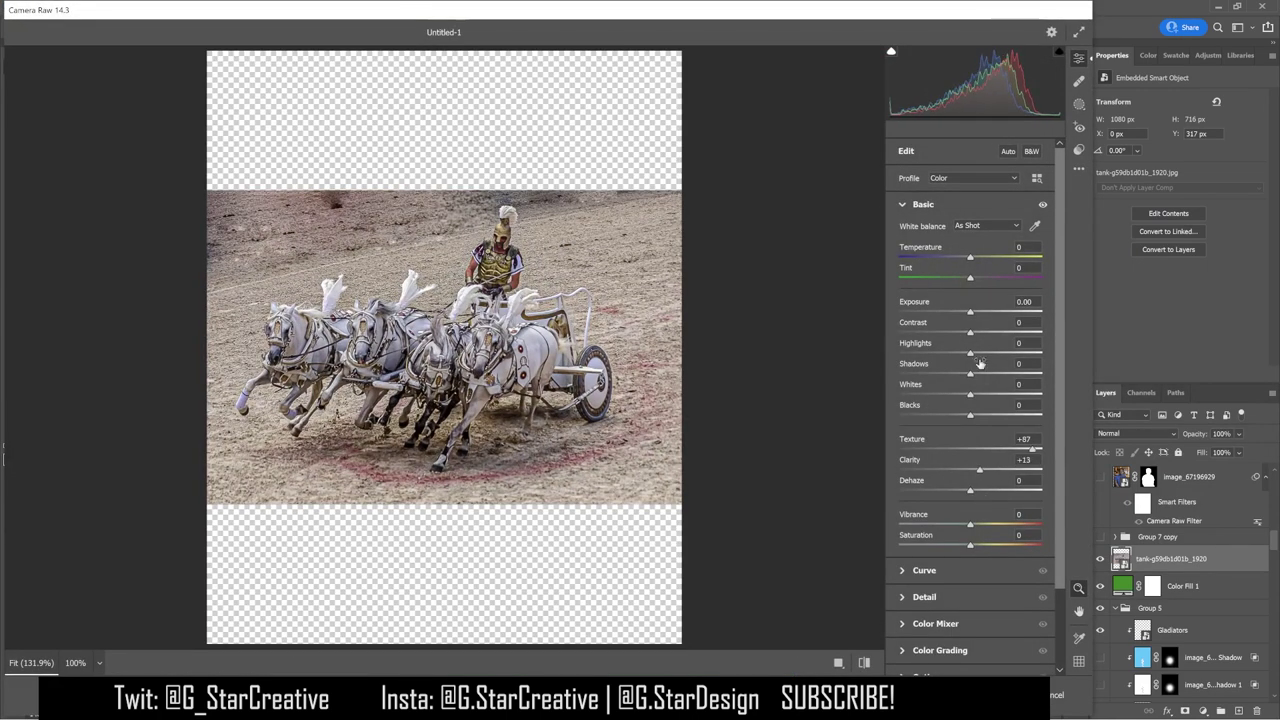
key("ctrl+alt+3")
left_click_drag(930, 291, 996, 294)
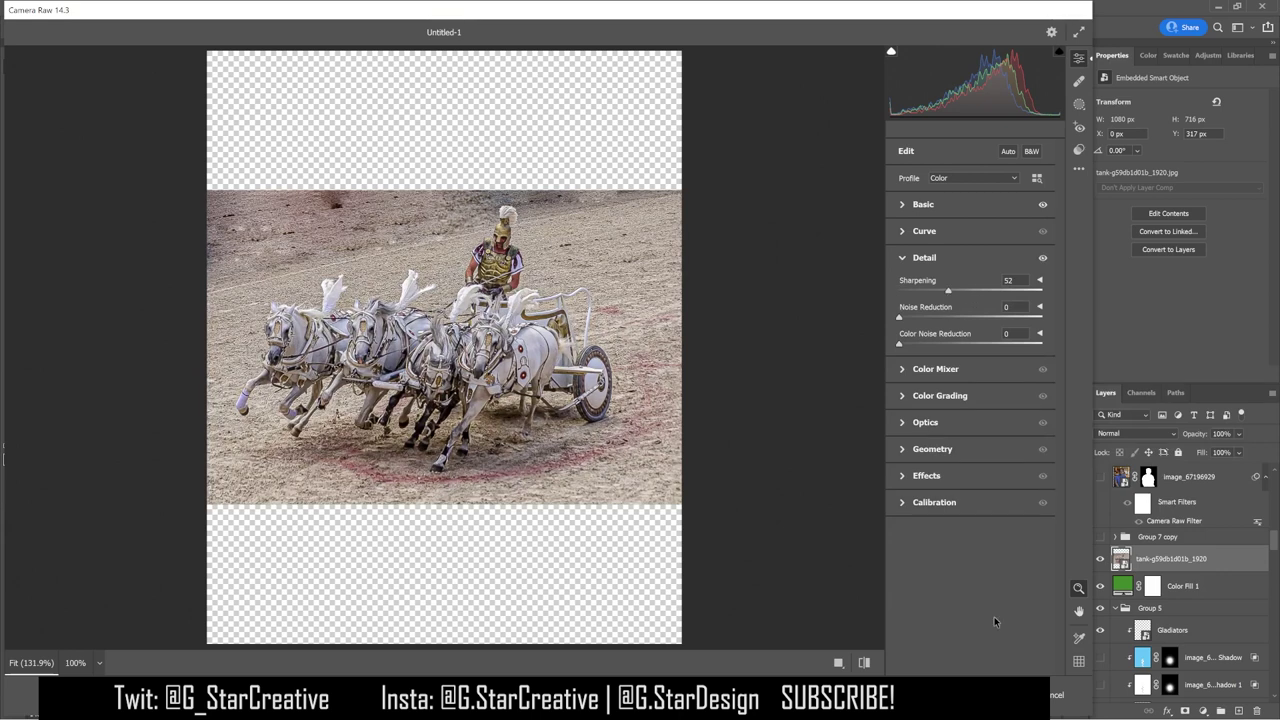
key("Return")
Step: Merge the sharpened chariot copy into the chariot layer below
right_click(1142, 575)
right_click(1165, 560)
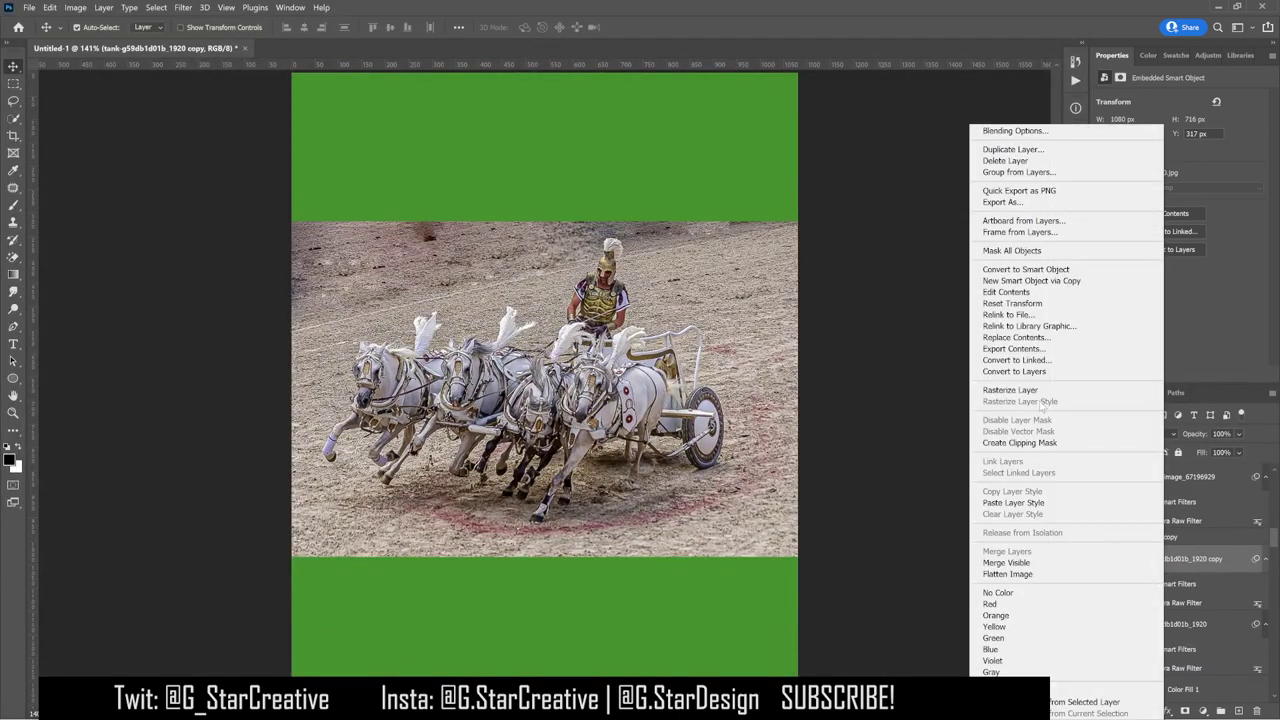
left_click(1030, 390)
key("ctrl+z")
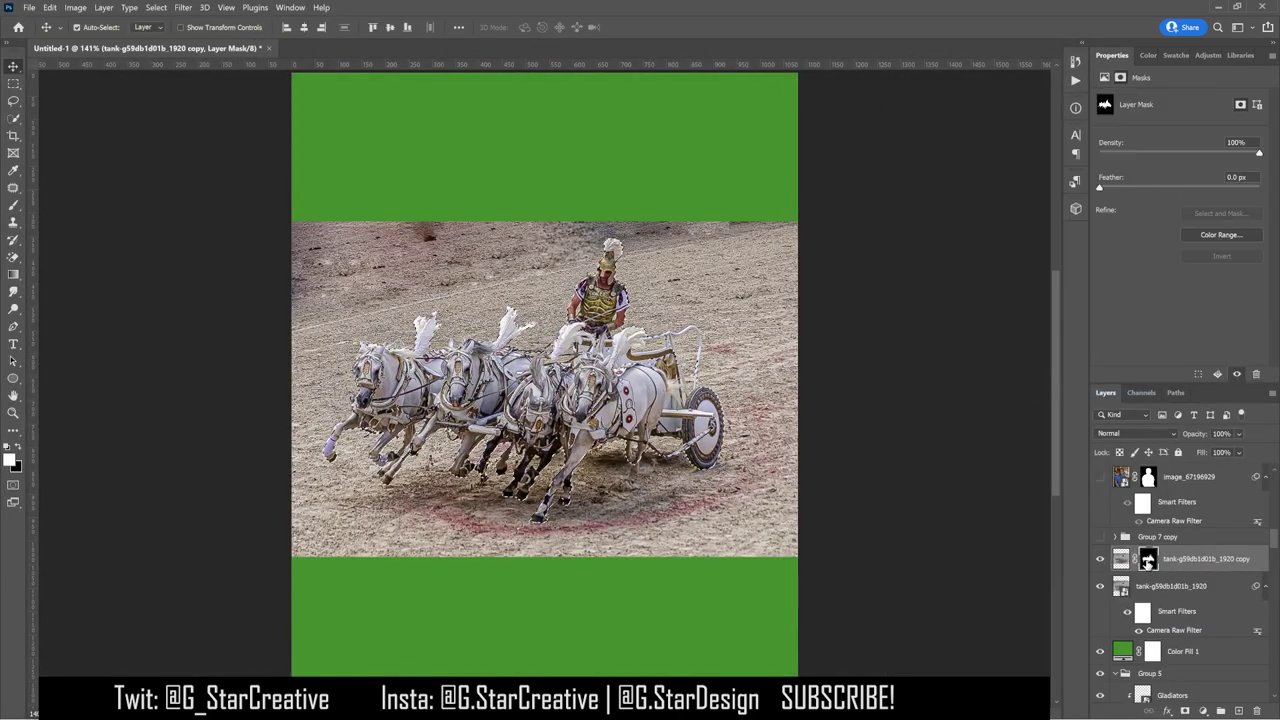
key("ctrl+e")
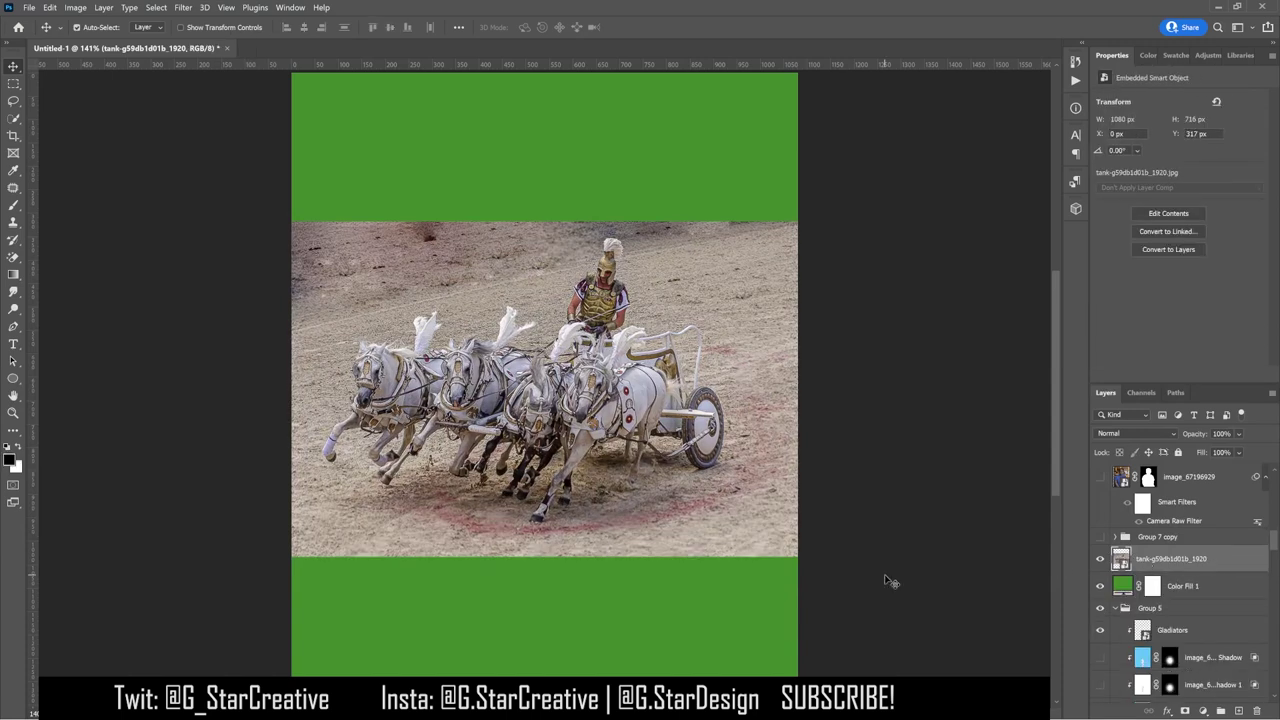
Step: Duplicate the merged chariot, add Camera Raw texture and clarity, and convert it to a smart object
right_click(1152, 560)
key("Escape")
key("ctrl+j")
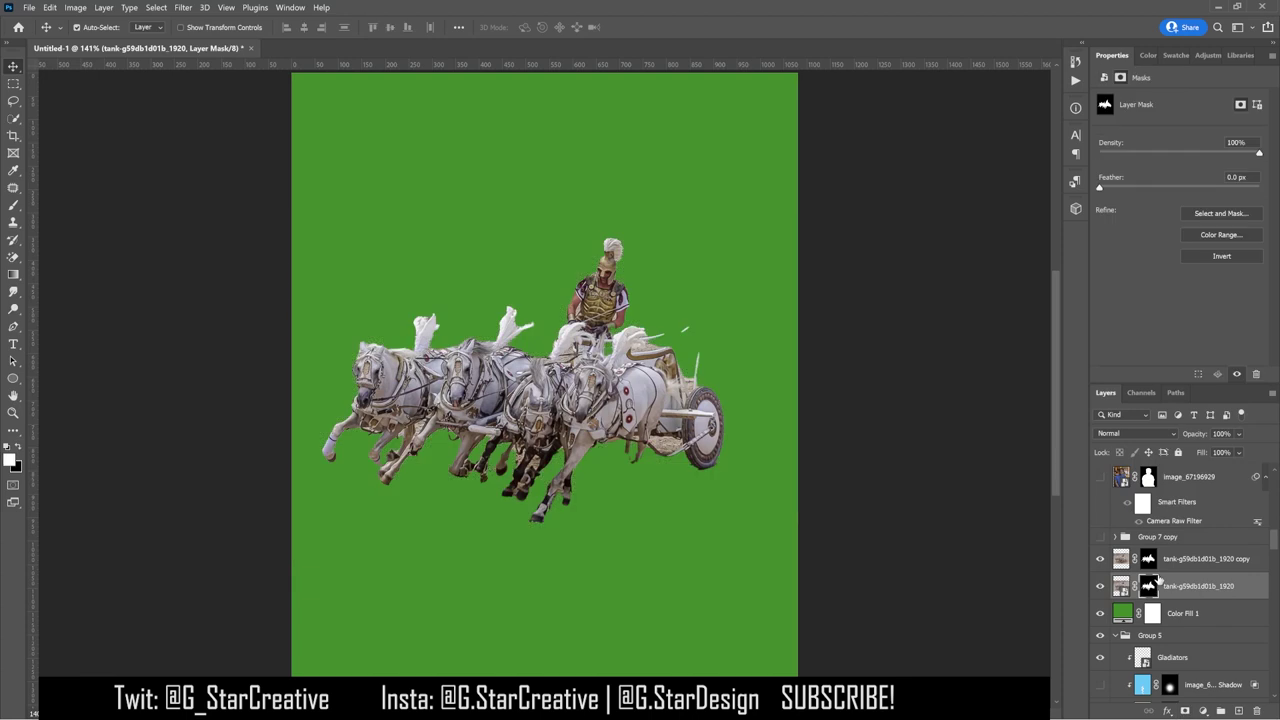
left_click(183, 7)
left_click(205, 63)
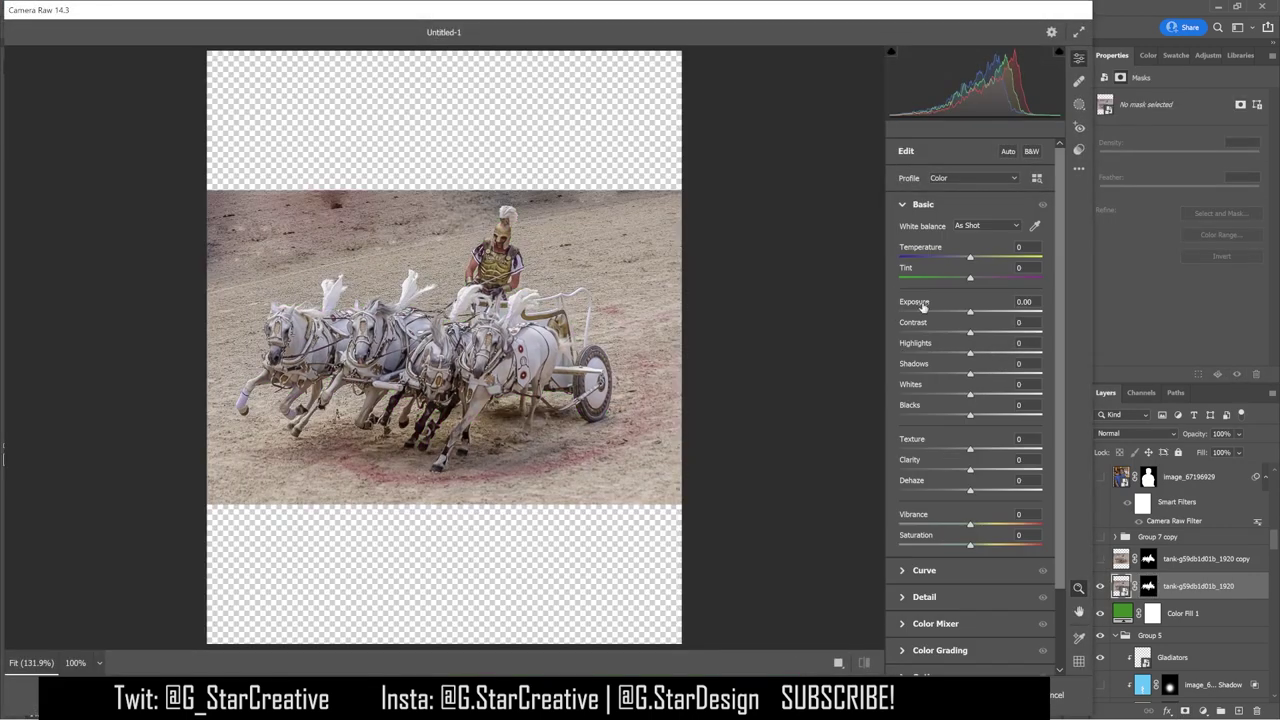
mouse_move(970, 449)
left_mouse_down()
mouse_move(1024, 449)
mouse_move(985, 469)
left_mouse_up()
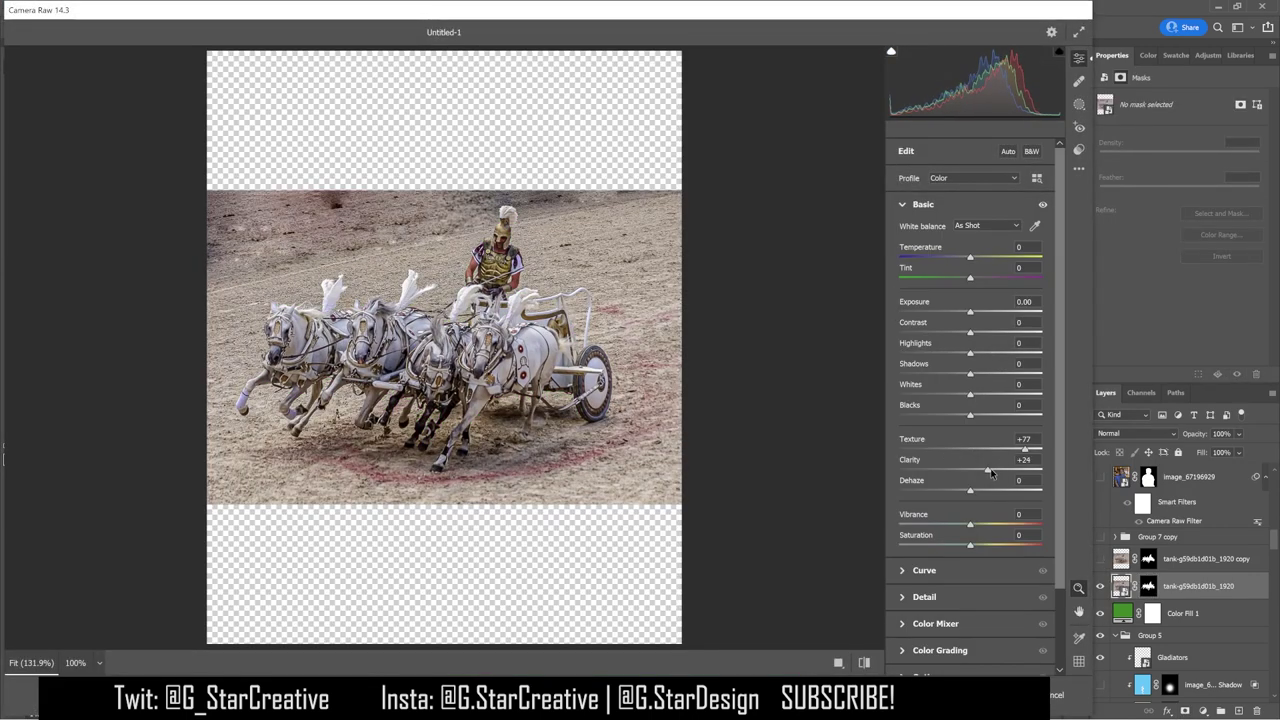
left_click_drag(970, 353, 1002, 373)
left_click(1078, 694)
right_click(1123, 525)
left_click(1078, 272)
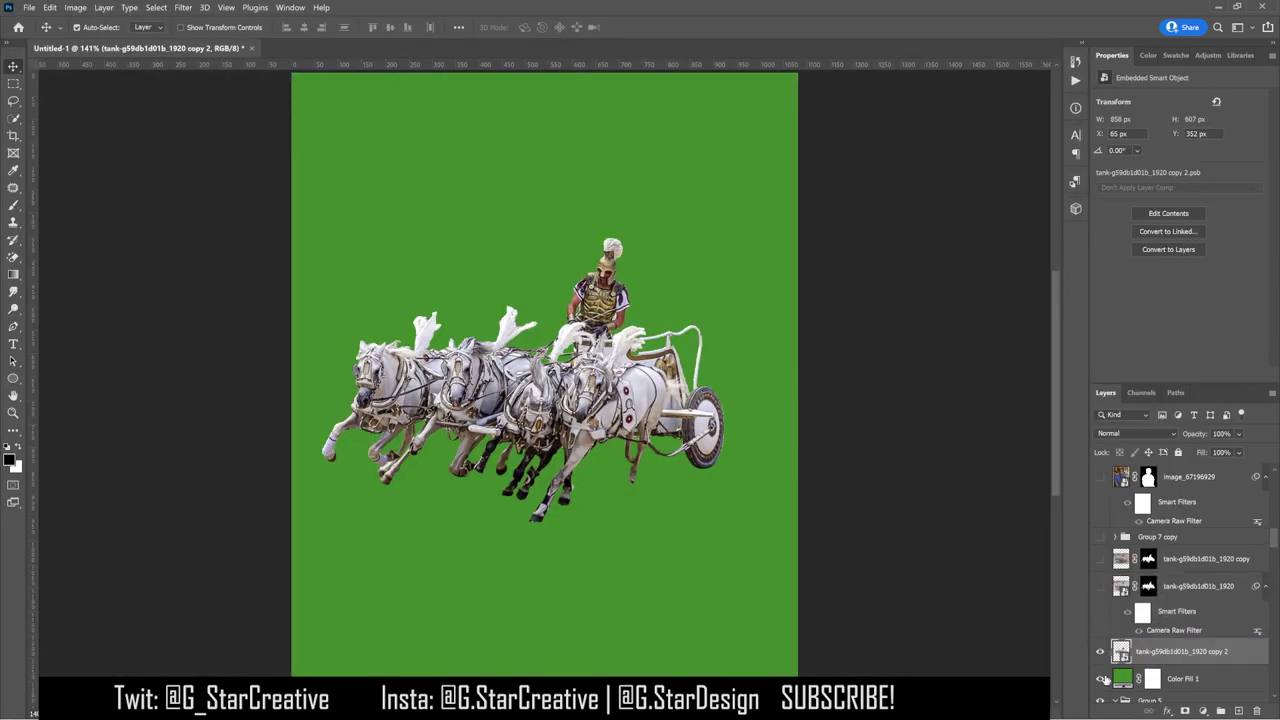
Step: Hide the green fill, shrink the chariot into the poster's lower left, and move its layer lower in the stack
left_click(1100, 678)
key("ctrl+t")
left_click_drag(797, 672, 640, 490)
left_click_drag(594, 327, 680, 535)
left_click_drag(710, 493, 848, 441)
key("ctrl+minus")
left_click_drag(757, 416, 742, 471)
left_click_drag(717, 485, 527, 496)
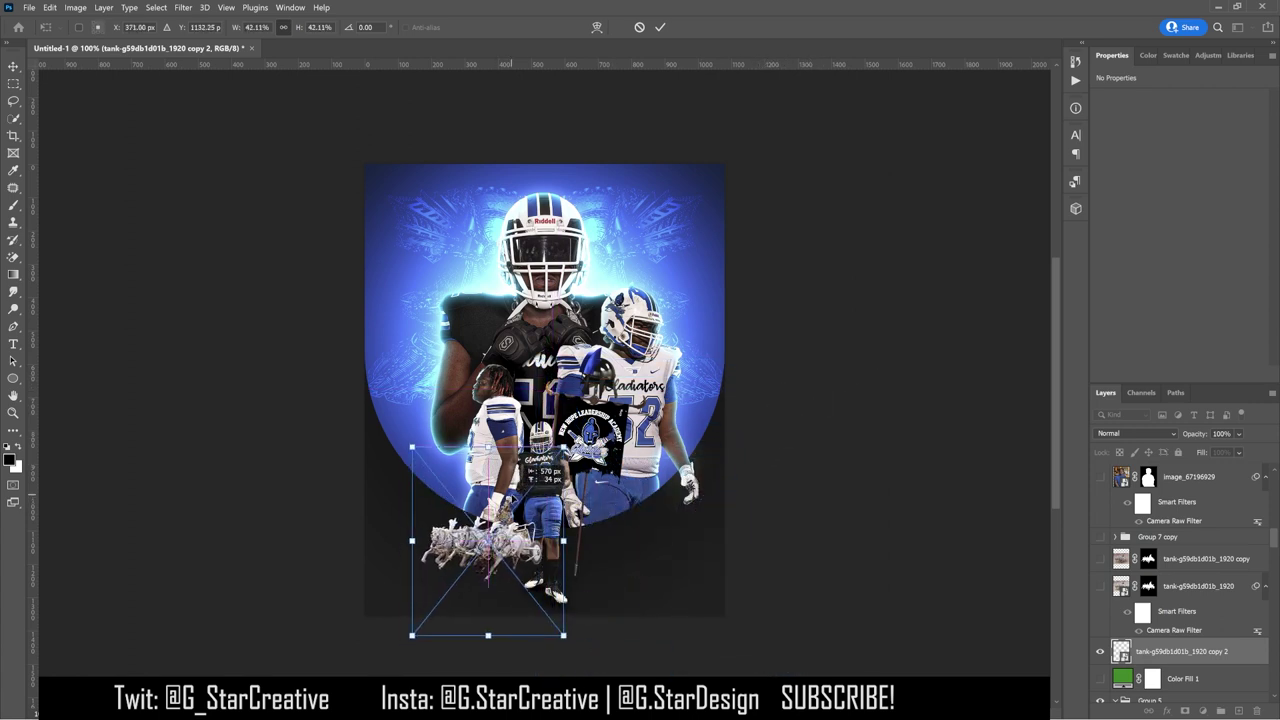
left_click_drag(412, 635, 353, 697)
left_click_drag(466, 622, 479, 590)
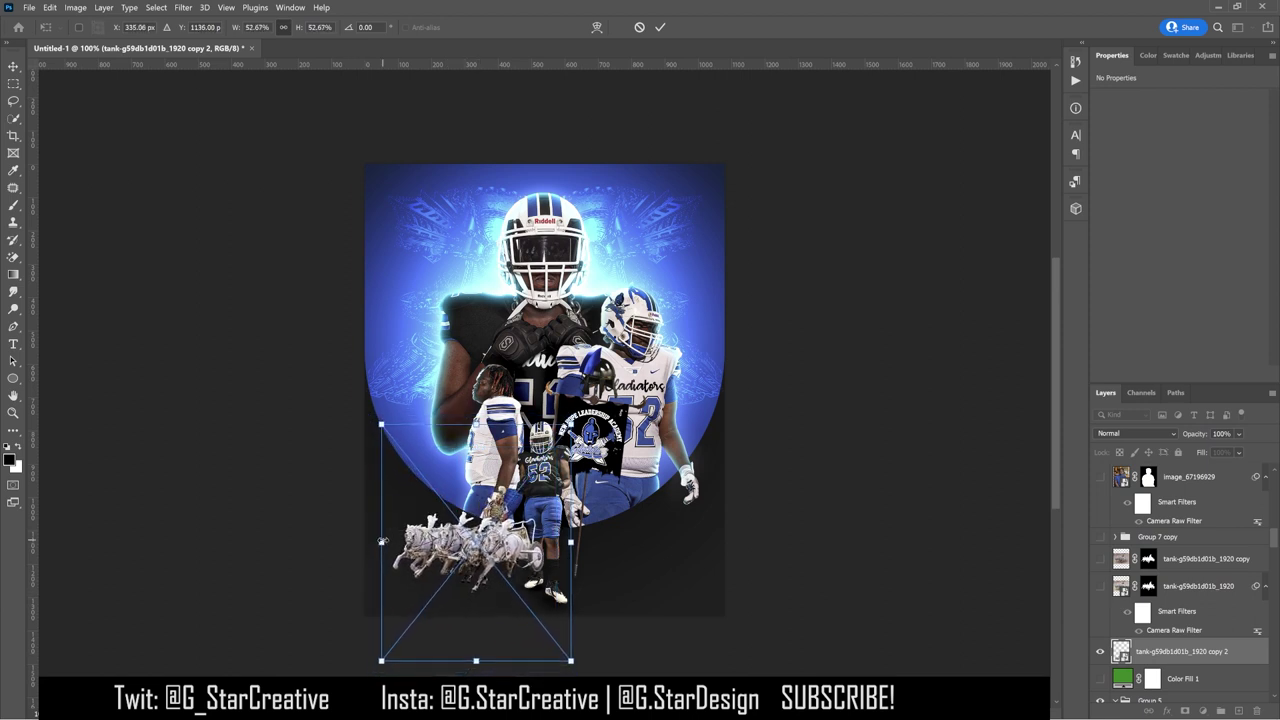
key("Return")
left_click_drag(1180, 651, 1157, 541)
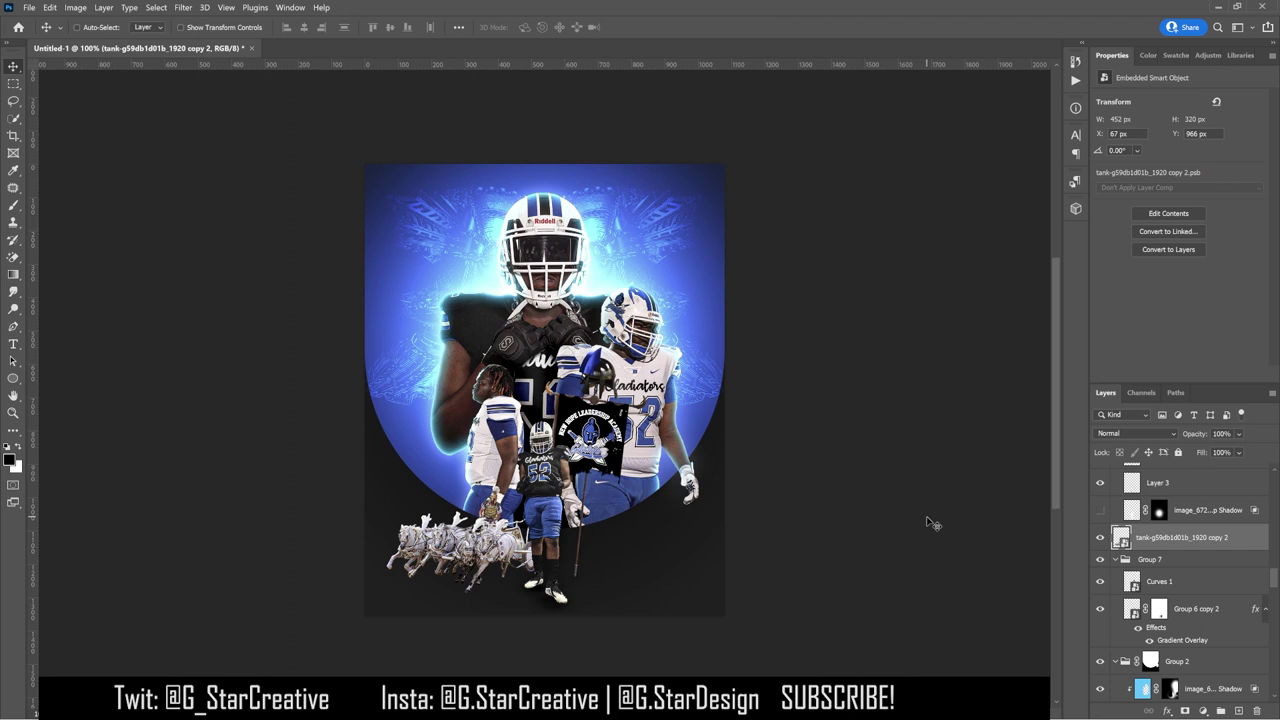
Step: Add a clipped Hue/Saturation removing Reds and Magentas (-100), plus a copy with Master saturation +62
left_click(1208, 55)
left_click(1134, 106)
key("ctrl+alt+g")
left_click(1176, 118)
left_click(1164, 137)
left_click_drag(1179, 175, 1175, 177)
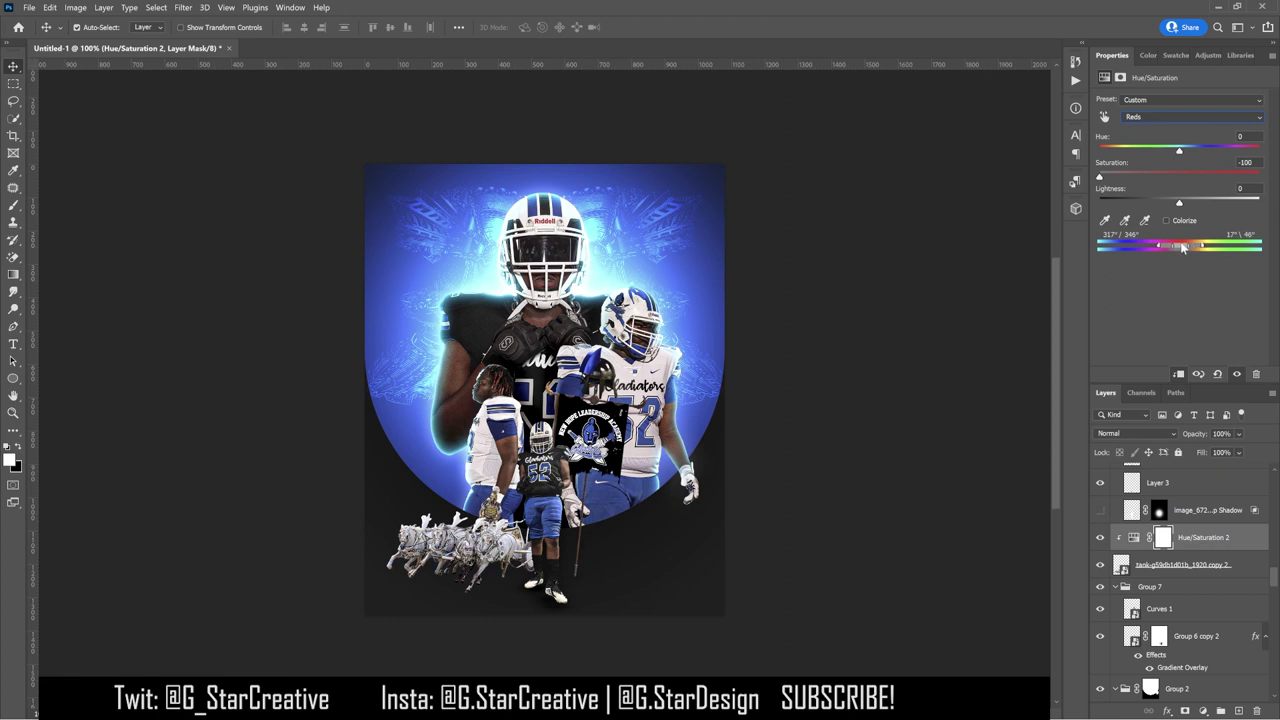
key("ctrl+j")
left_click_drag(1179, 177, 1219, 177)
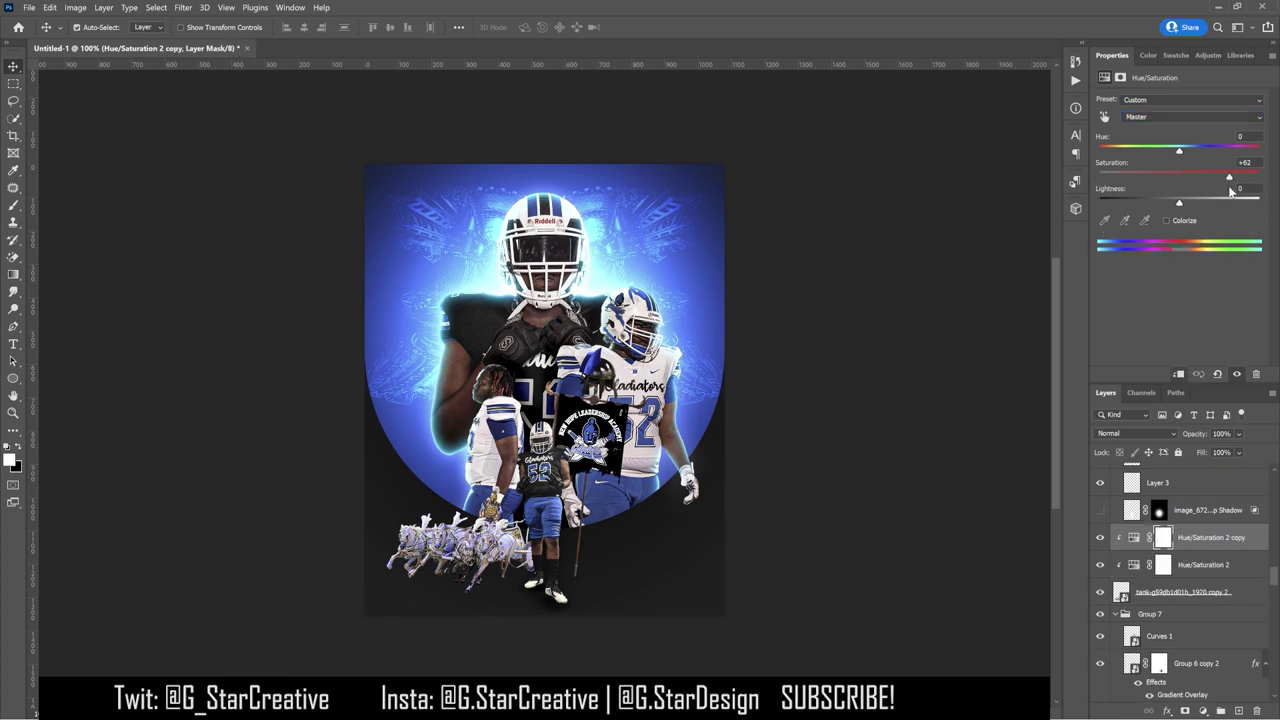
left_click(1194, 563)
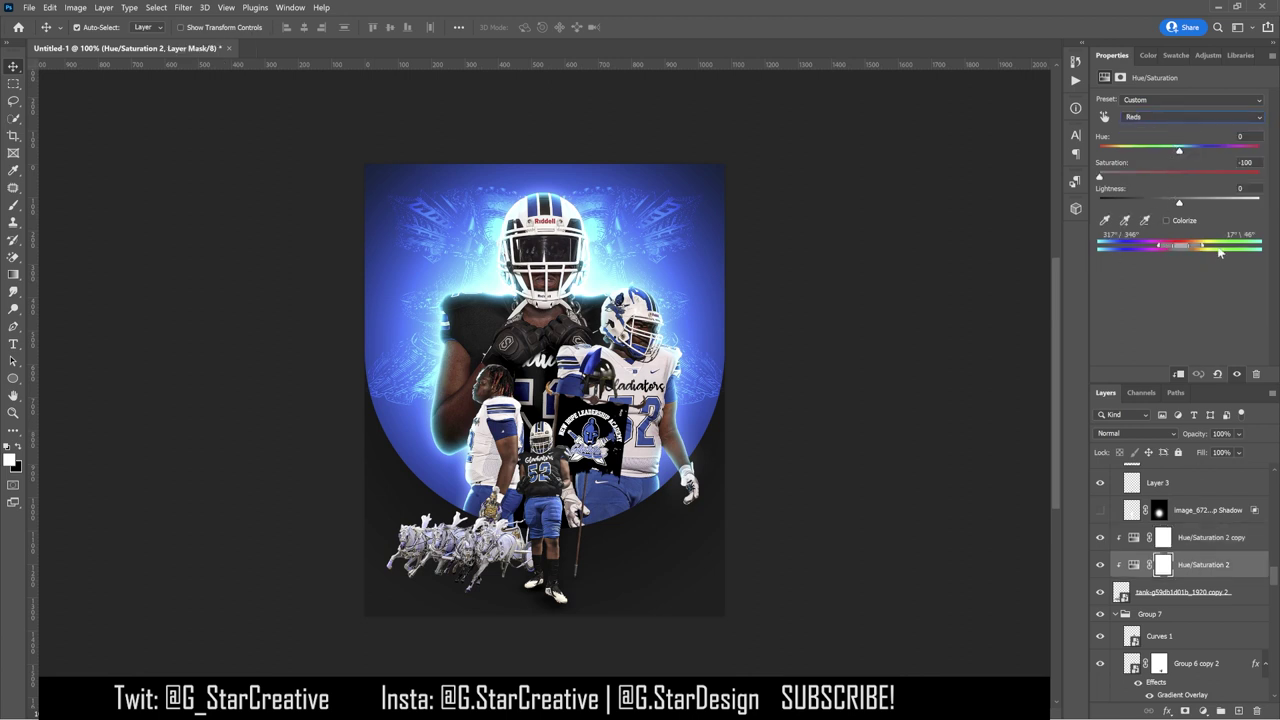
key("alt+8")
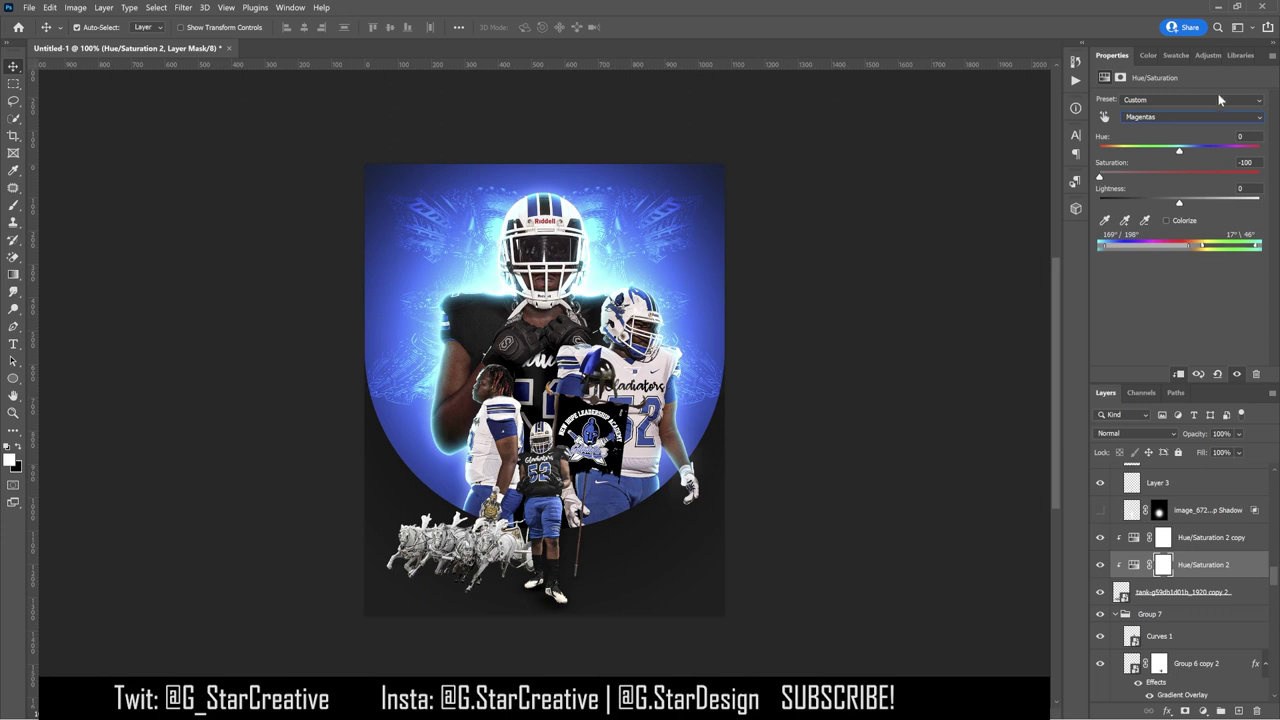
Step: Add a clipped Curves layer and shape a two-point contrast curve for the chariot
key("ctrl+m")
left_click_drag(1180, 212, 1206, 178)
left_click_drag(1179, 236, 1168, 231)
left_click_drag(1206, 178, 1214, 177)
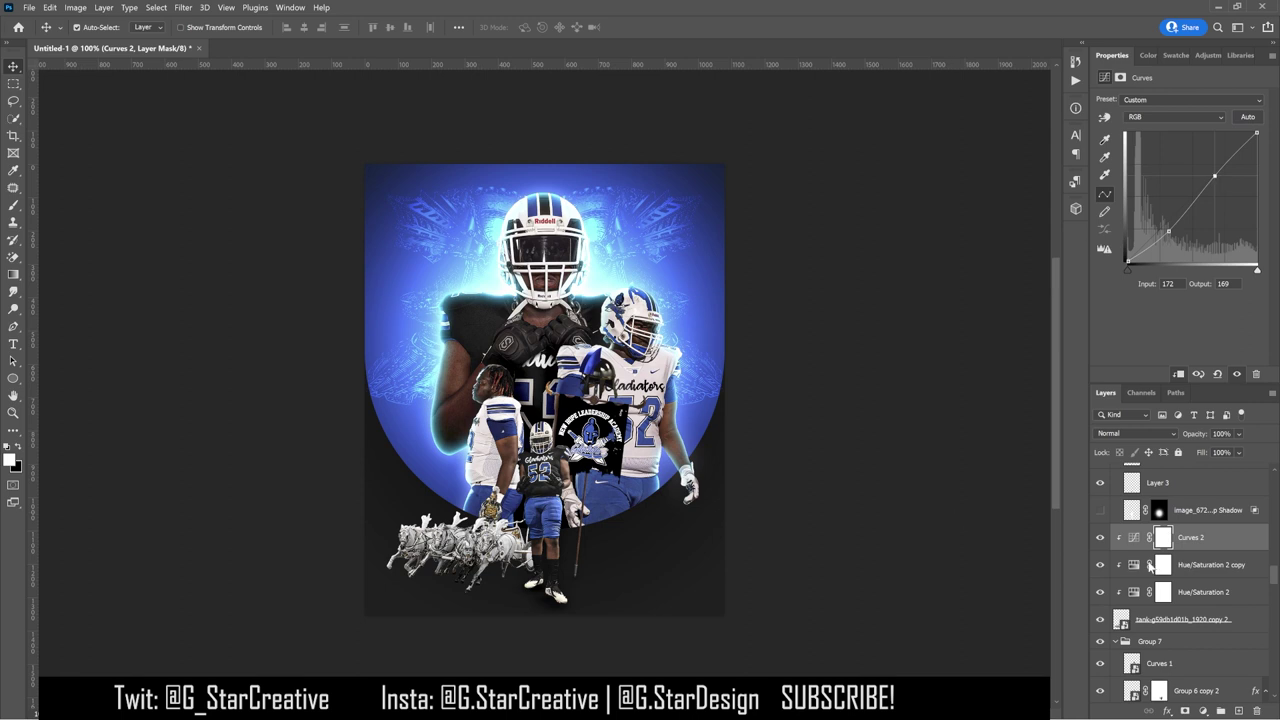
Step: Hide Curves 2, move the tank copy above it, and clip Black & White 1 and Curves 3 to it
left_click(1100, 537)
left_click(1180, 619)
left_click_drag(1180, 619, 1180, 528)
left_click(1198, 56)
left_click(1188, 551, "alt")
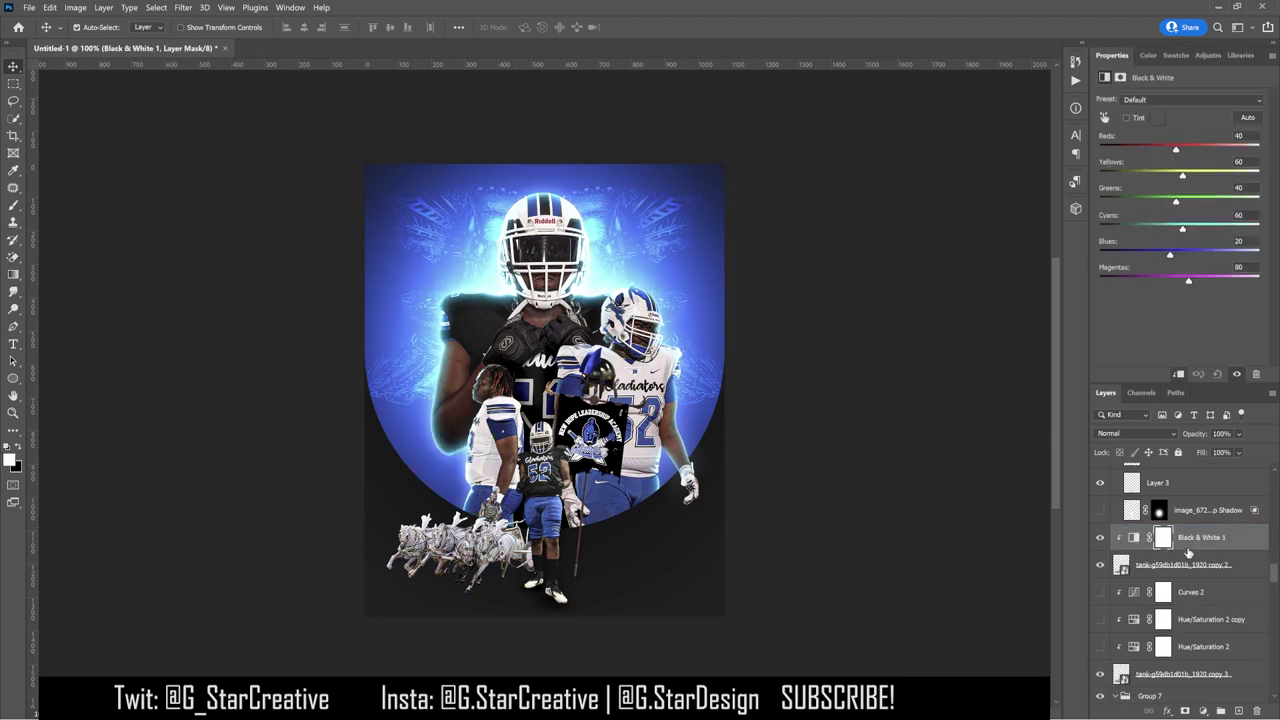
left_click(1208, 55)
left_click(1154, 225)
left_click(1193, 551, "alt")
Step: Shape Curves 3 into a contrast S-curve, then hide Curves 3, Black & White 1 and tank copy 2
left_click_drag(1200, 190, 1240, 170)
left_click_drag(1176, 253, 1195, 250)
mouse_move(1240, 170)
left_mouse_down()
mouse_move(1232, 178)
mouse_move(1230, 158)
left_mouse_up()
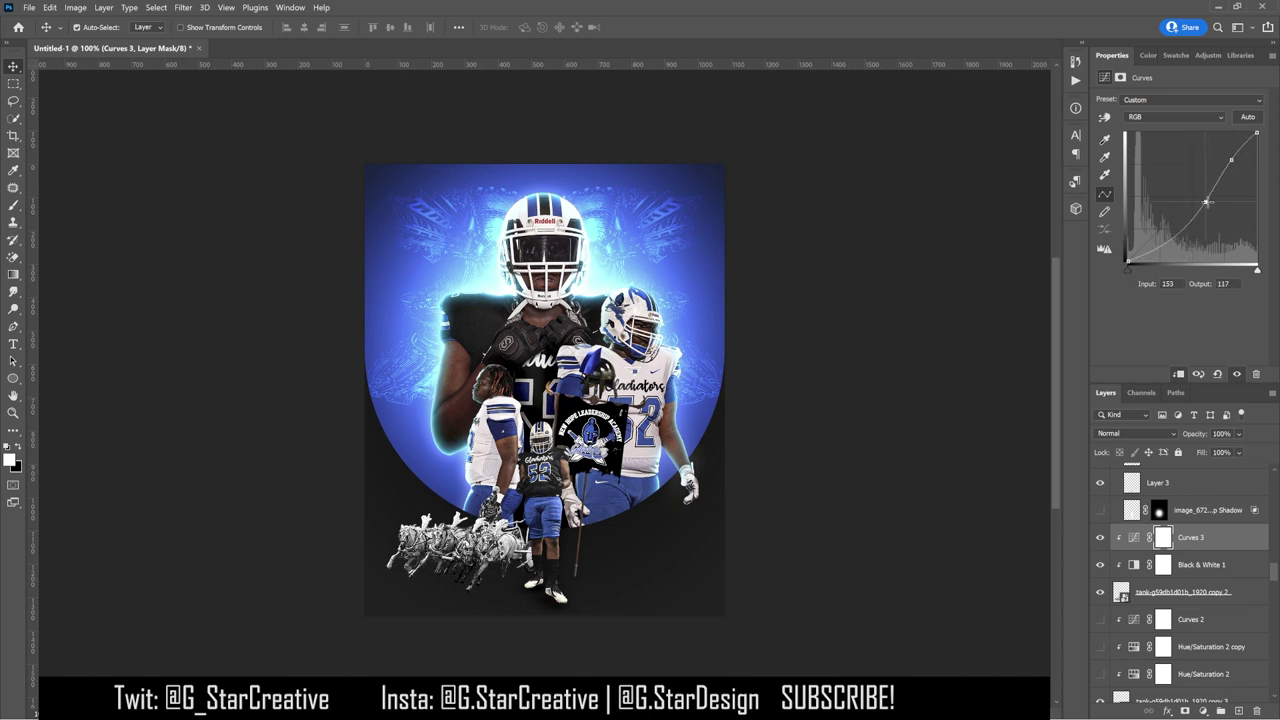
left_click_drag(1210, 230, 1183, 228)
left_click_drag(1104, 546, 1097, 667)
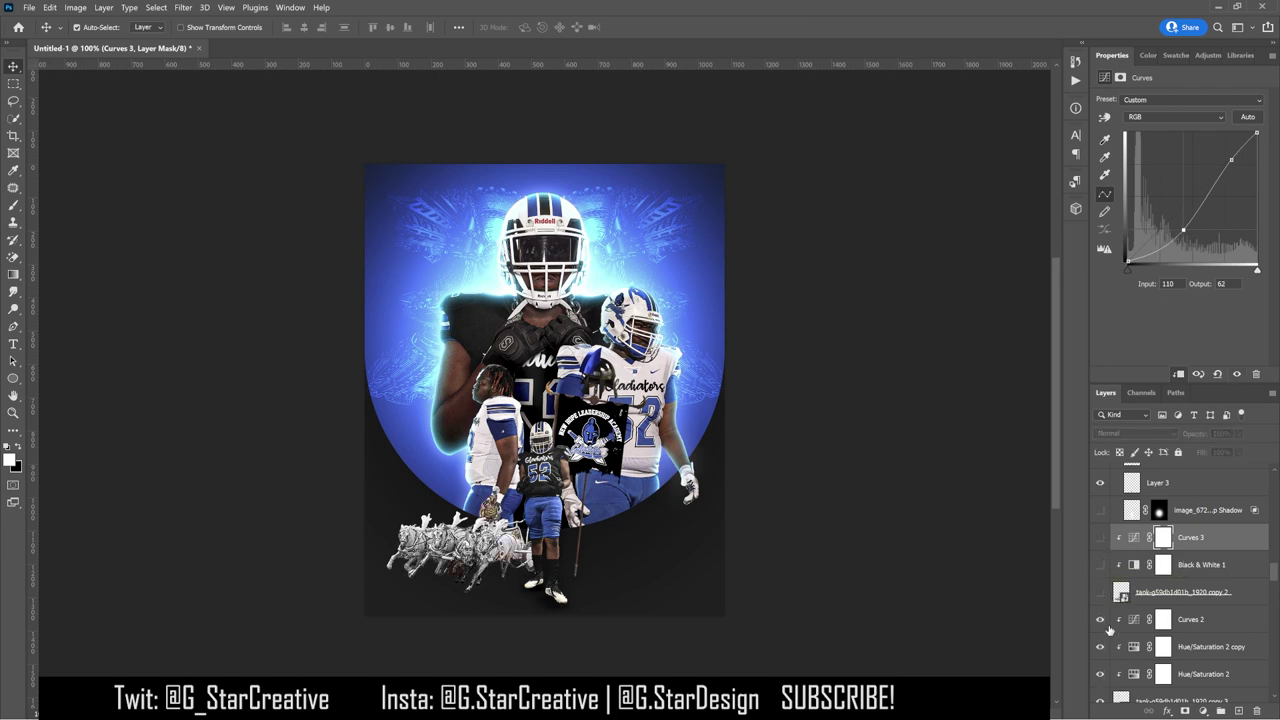
left_click(1190, 619)
Step: Add a #3066d6 Solid Color fill clipped to the layer below, blended in Multiply
left_click(1199, 710)
left_click(1206, 483)
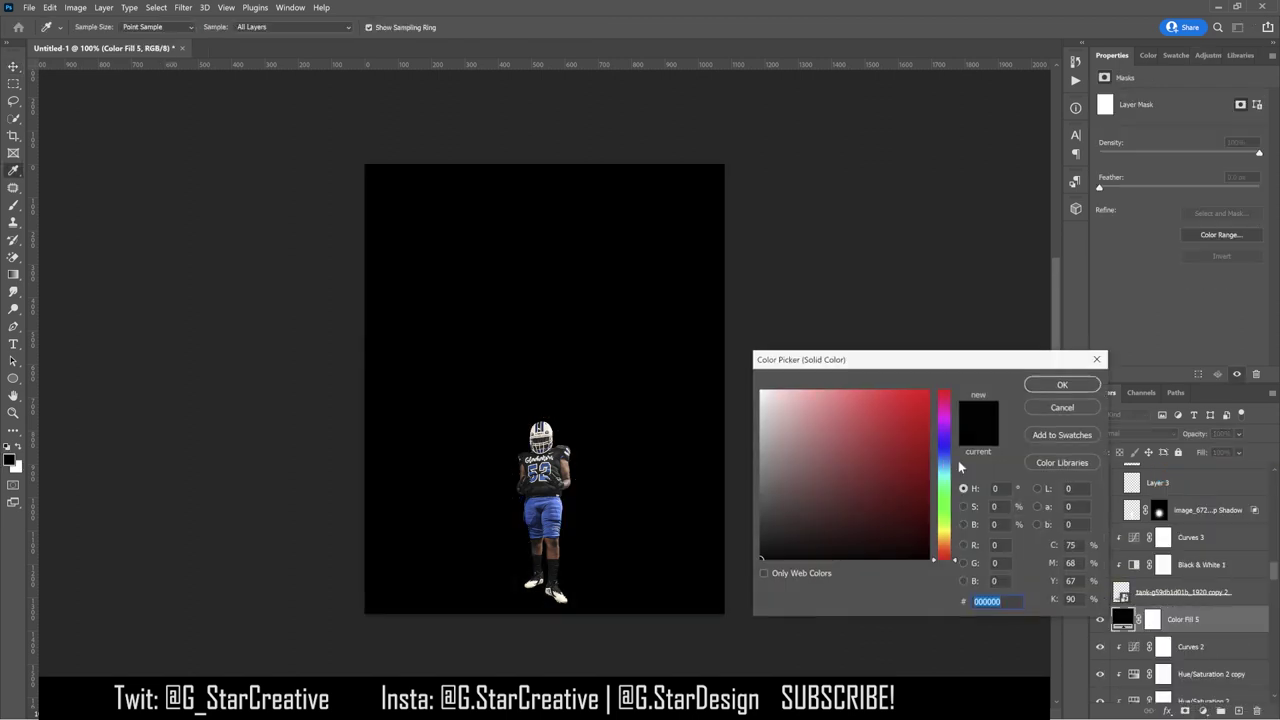
left_click(1166, 55)
left_click(1147, 98)
left_click(1188, 636, "alt")
left_click(1137, 433)
left_click(1120, 437)
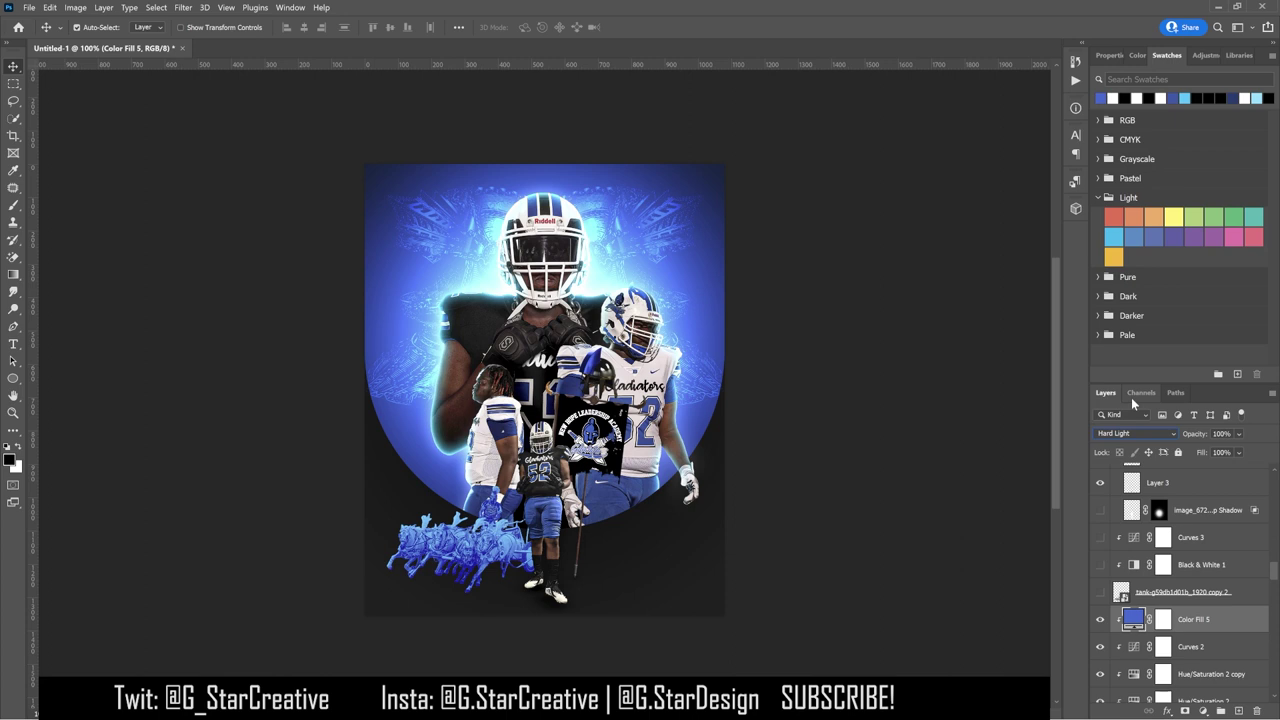
Step: Cycle through other blend modes for Color Fill 5, hide it, and show Curves 2 again
key("shift+plus")
key("shift+plus")
key("shift+plus")
key("shift+plus")
key("shift+plus")
key("shift+minus")
key("shift+minus")
key("shift+minus")
key("shift+minus")
key("shift+minus")
key("shift+minus")
key("shift+minus")
key("shift+minus")
key("shift+minus")
key("shift+minus")
key("shift+minus")
key("shift+minus")
key("shift+minus")
key("shift+minus")
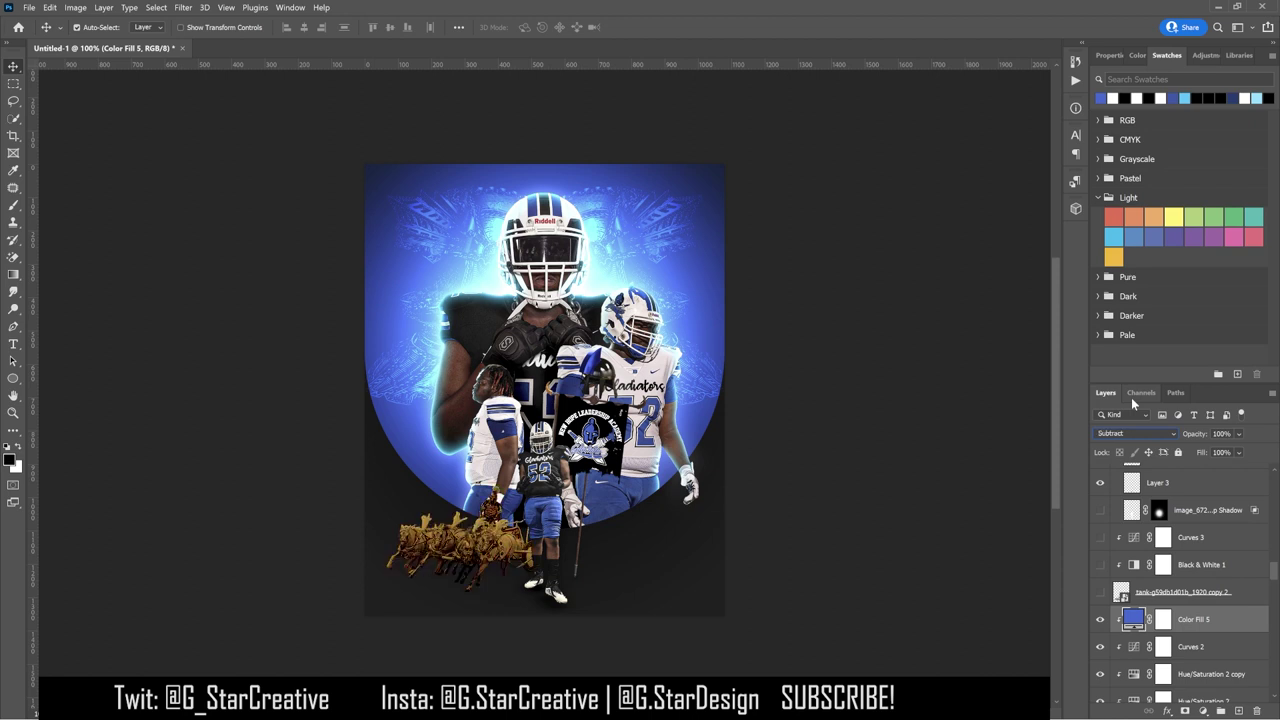
key("shift+minus")
key("shift+minus")
key("shift+minus")
key("shift+minus")
key("shift+minus")
key("shift+minus")
key("shift+minus")
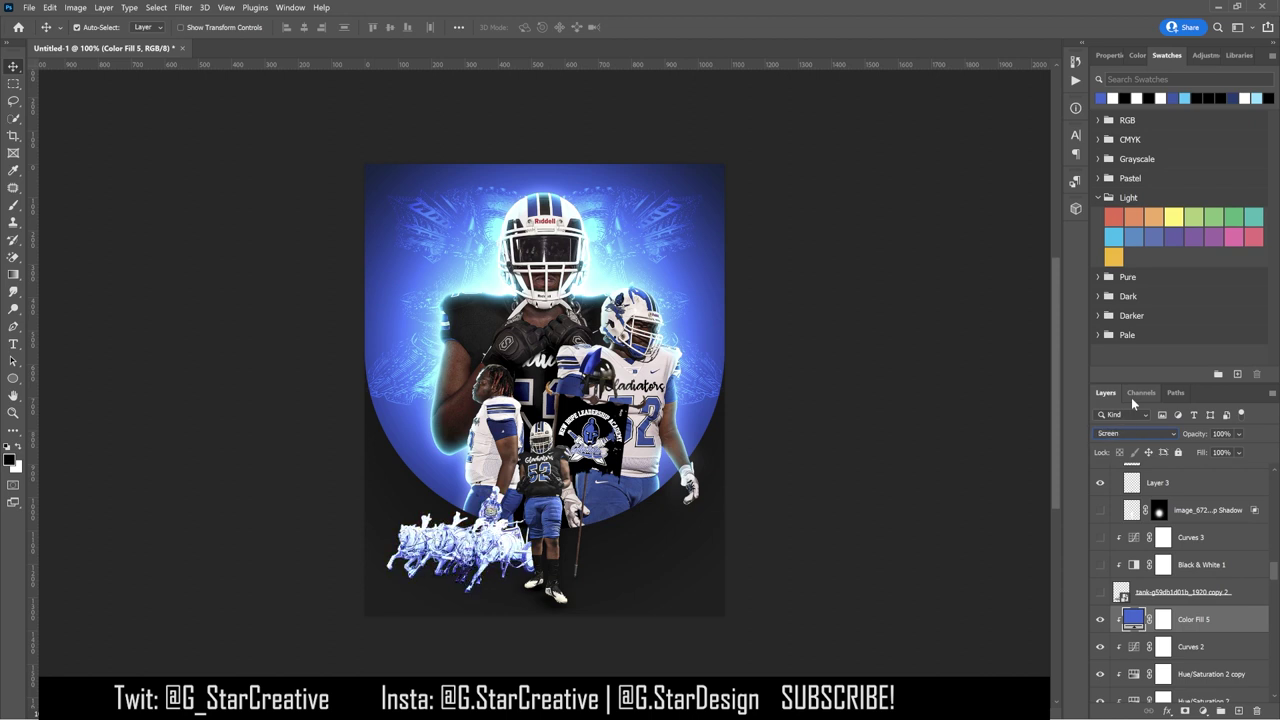
key("shift+minus")
key("shift+minus")
key("shift+minus")
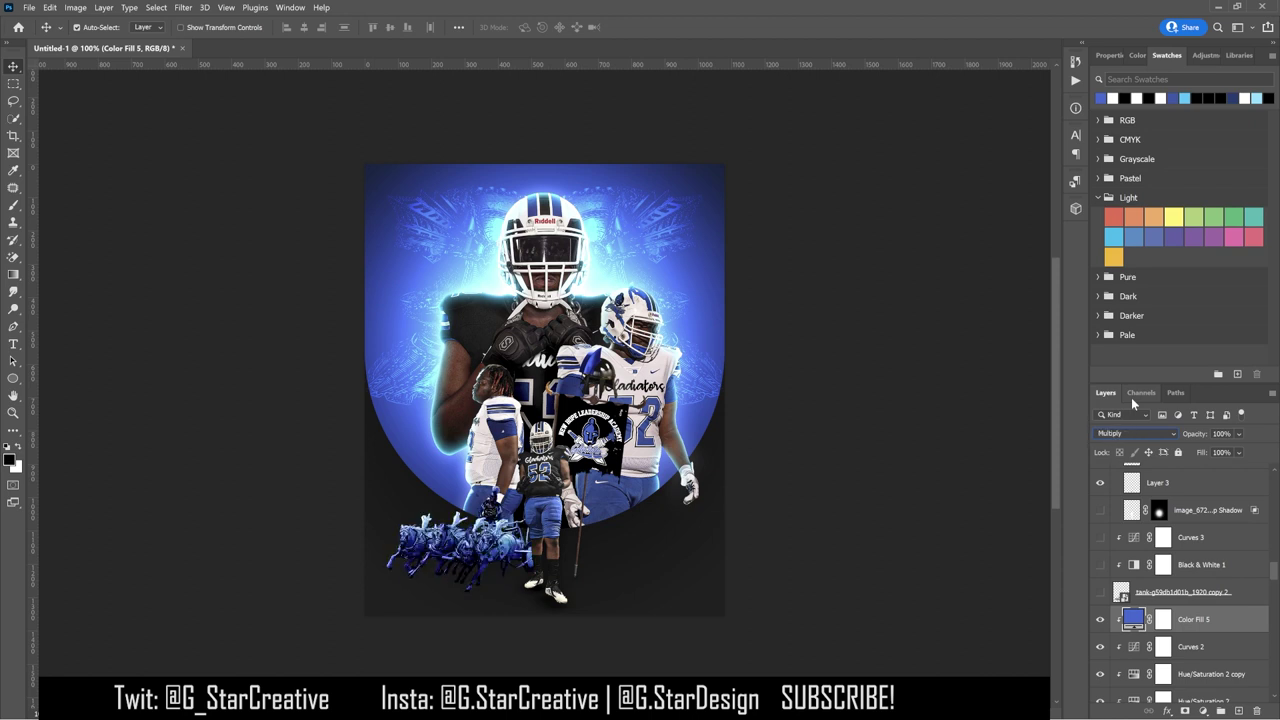
left_click(1100, 619)
scroll(1104, 600, "down", 2)
left_click(1101, 593)
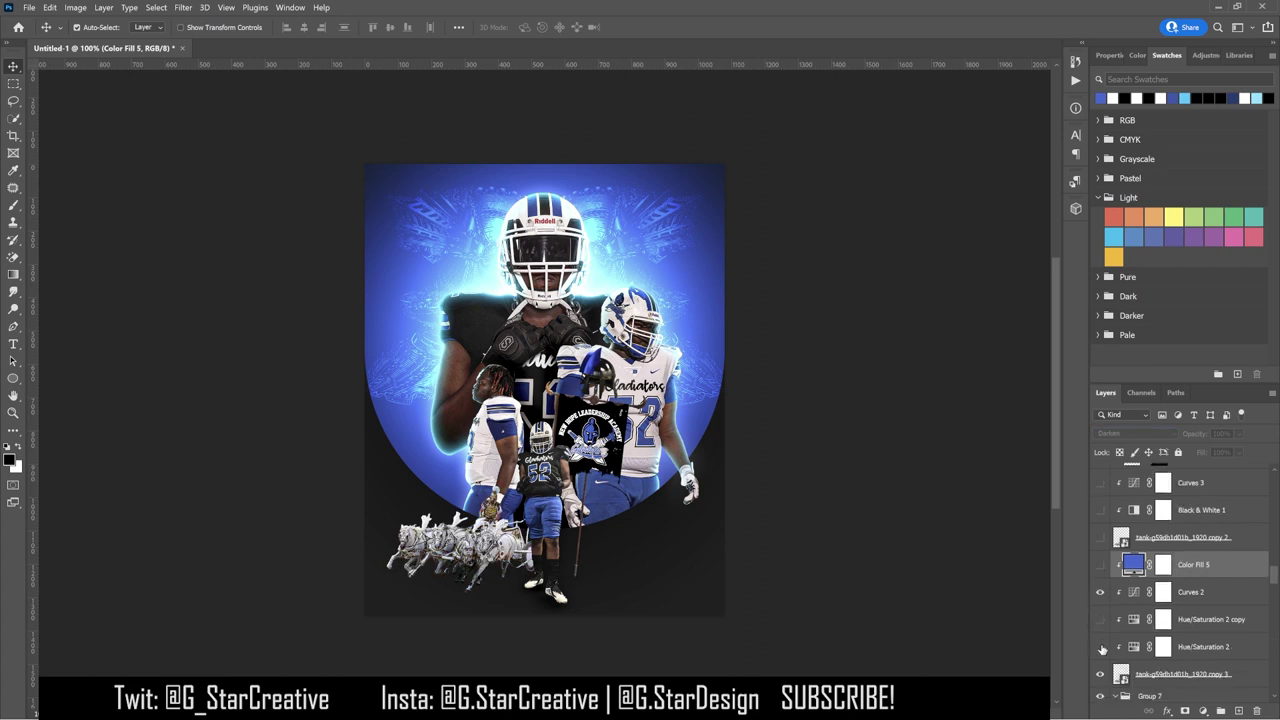
Step: Toggle the Curves 2 and Hue/Saturation layers and fill the Hue/Saturation 2 mask with black
left_click(1100, 592)
left_click(1100, 619)
left_click(1101, 621)
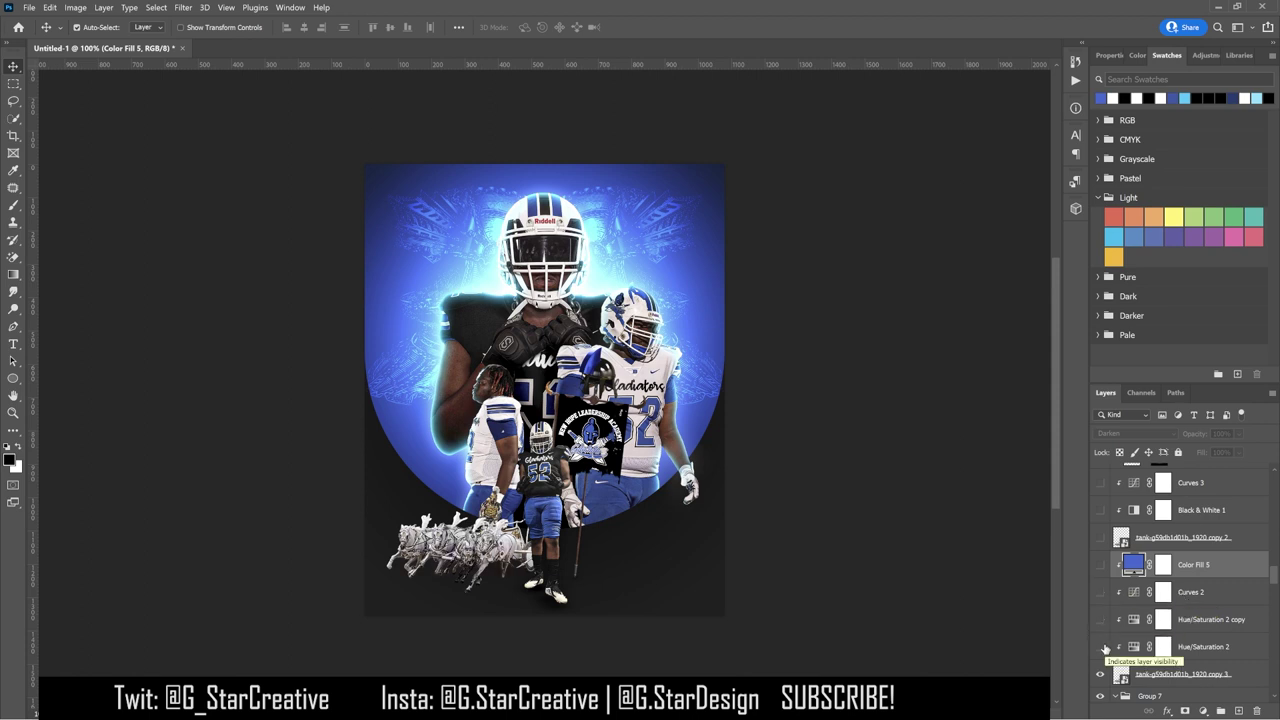
left_click(1102, 647)
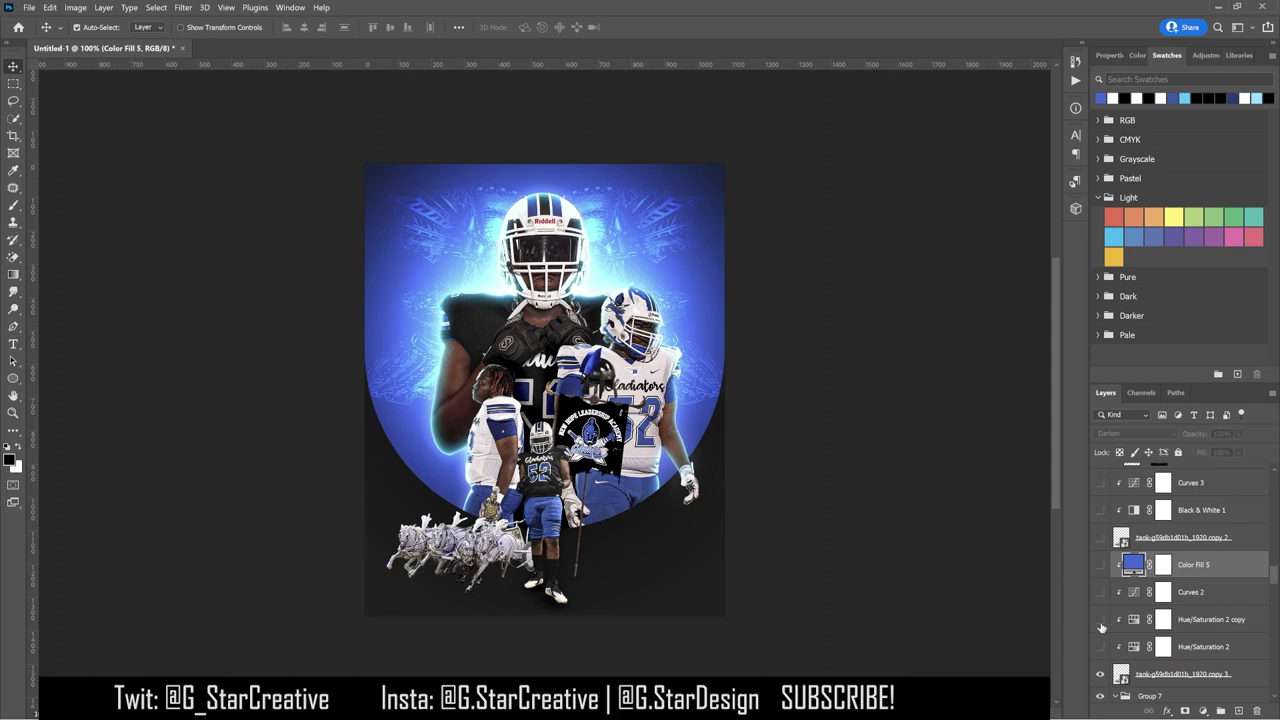
left_click(1203, 647)
key("ctrl+i")
key("b")
right_click(99, 90)
key("Return")
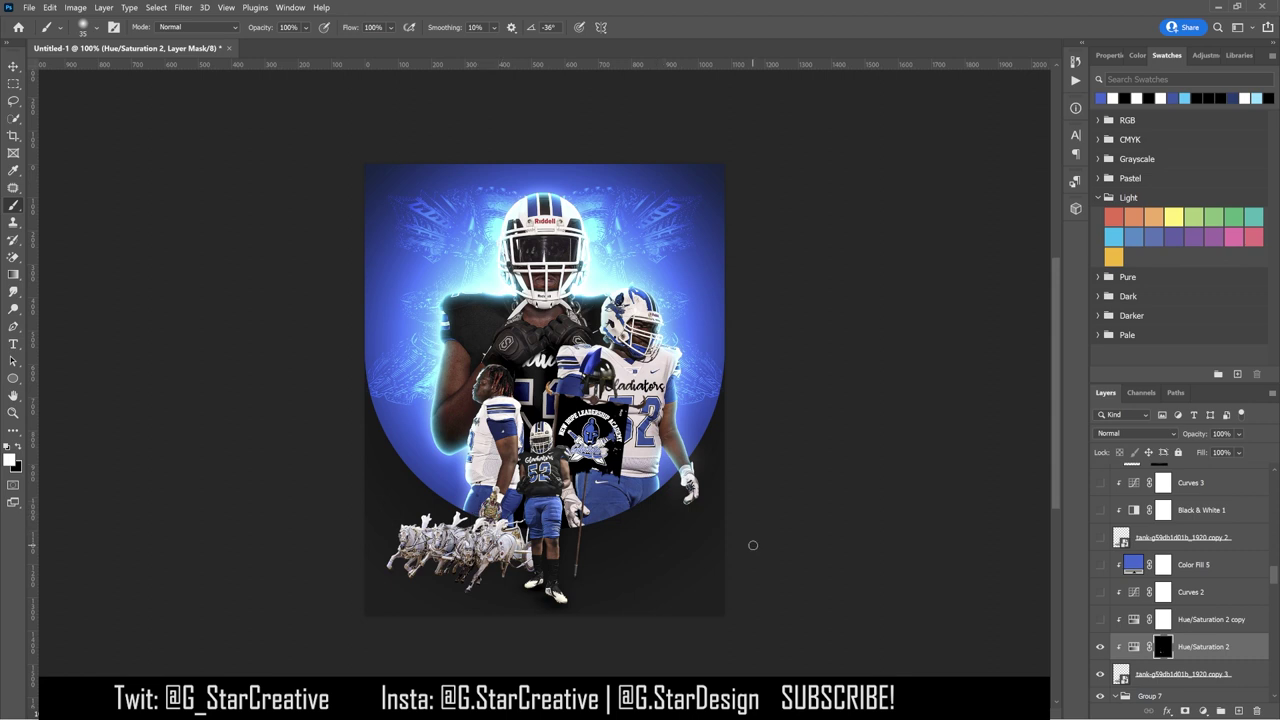
Step: Group the selected horse artwork layers into Group 8
key("v")
left_click(1200, 564, "shift")
key("ctrl+g")
Step: Duplicate Group 8, flip the copy horizontally and slide it right, then delete it
key("ctrl+j")
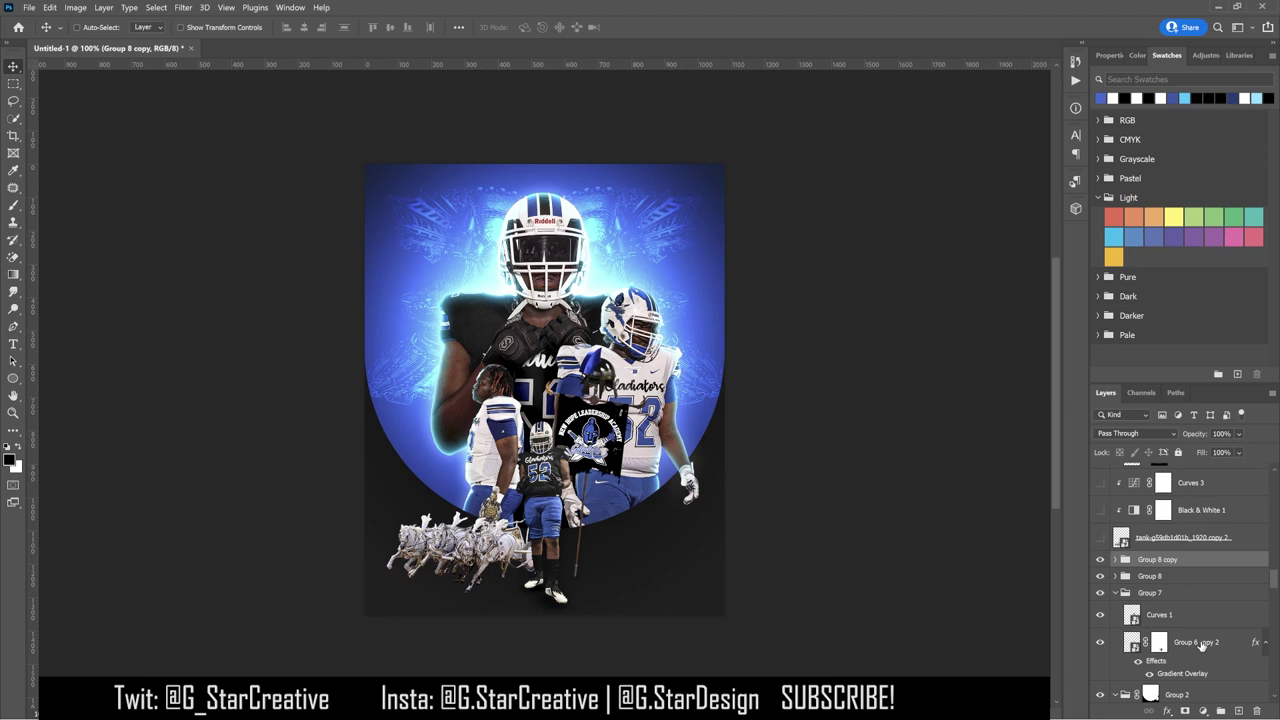
left_click(50, 8)
mouse_move(190, 292)
left_click(253, 512)
left_click_drag(532, 520, 700, 517)
key("Delete")
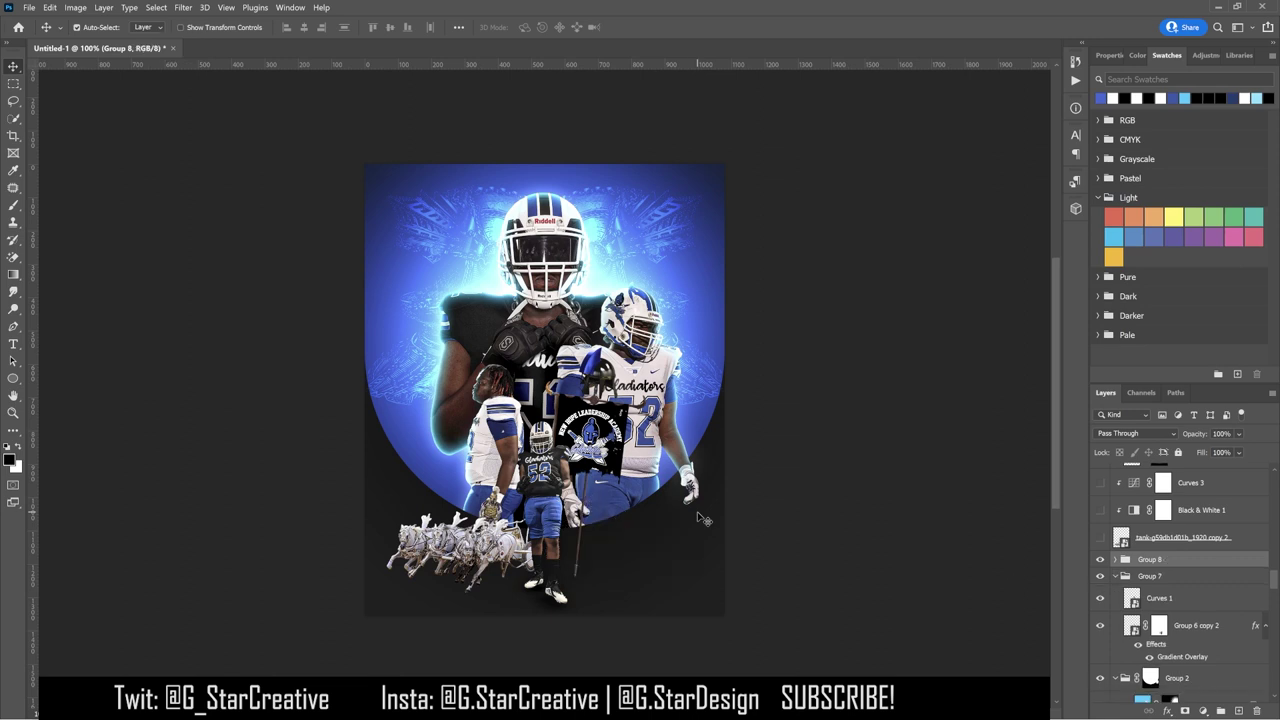
scroll(1101, 562, "up", 5)
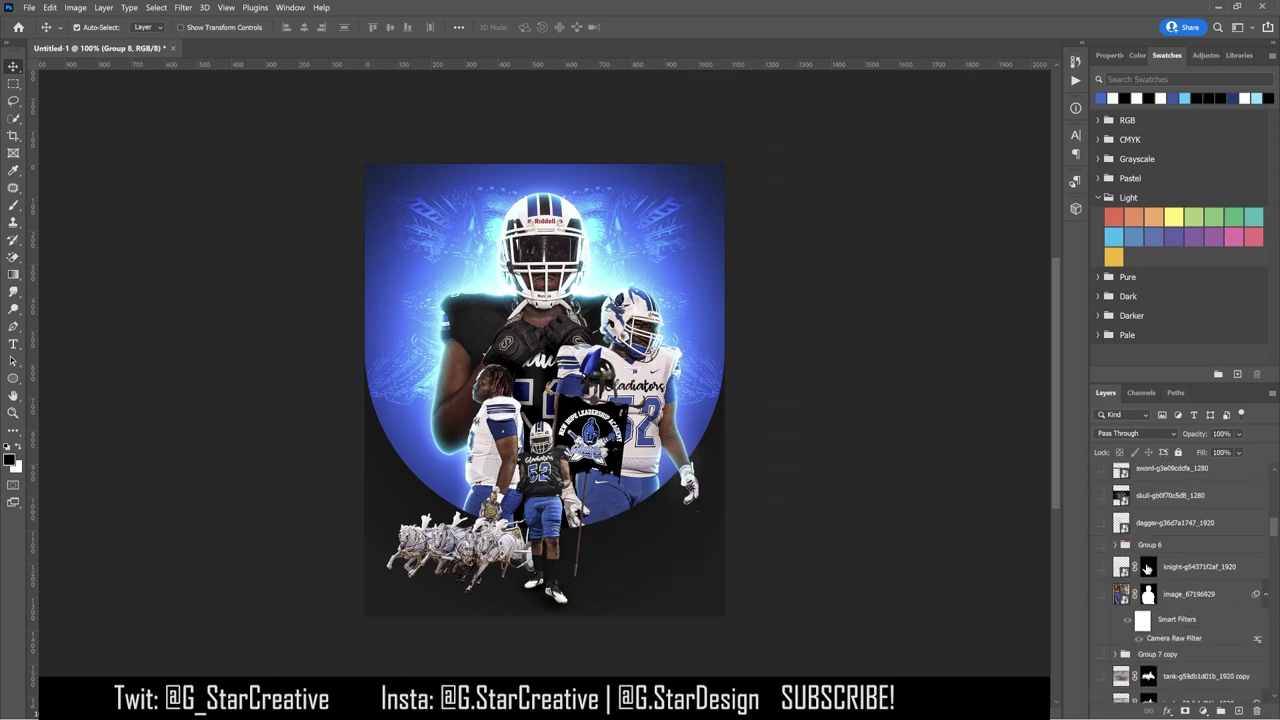
Step: Show the dagger image while previewing and hiding the skull, sword, sabre and soldiers images
left_click(1100, 524)
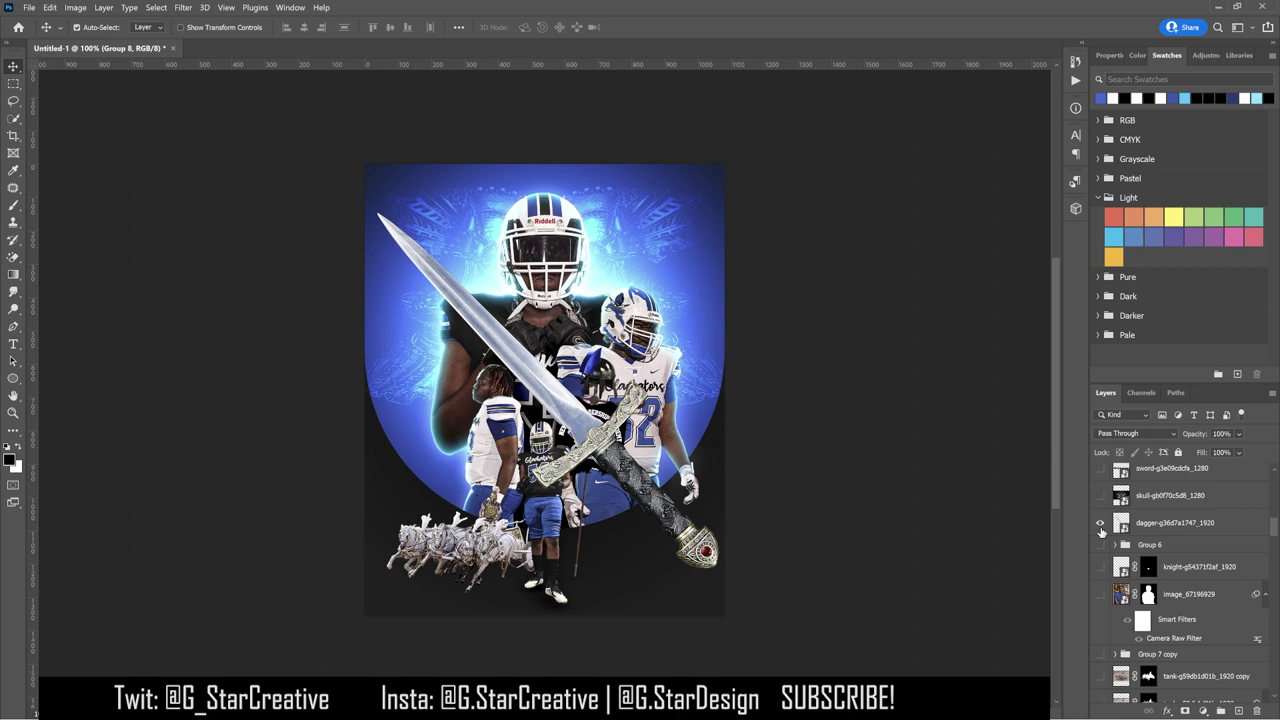
scroll(1101, 531, "up", 1)
left_click(1101, 524)
left_click(1101, 524)
left_click(1101, 497)
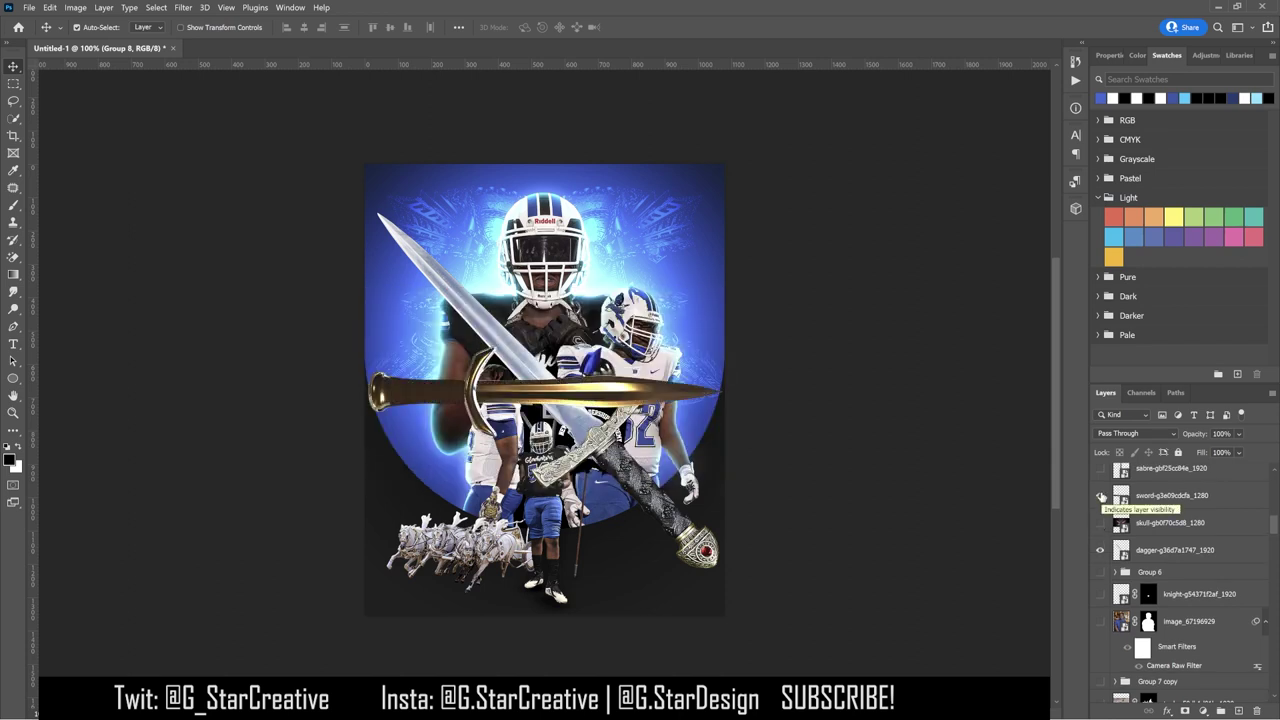
left_click(1101, 497)
scroll(1101, 497, "up", 2)
left_click(1101, 522)
left_click(1101, 522)
left_click(1101, 495)
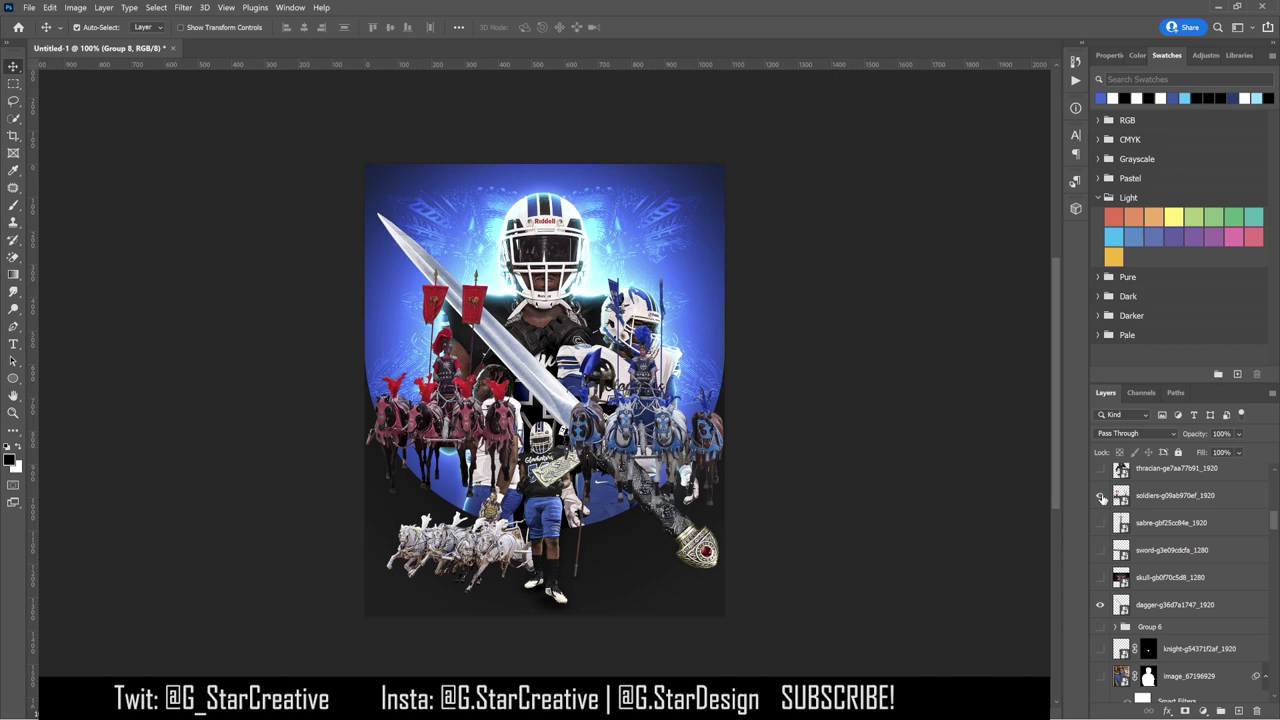
left_click(1101, 495)
Step: Preview and hide the Colosseum, Italy and another stock image, then show and select the kneeling gladiator
scroll(1101, 530, "up", 4)
left_click(1101, 550)
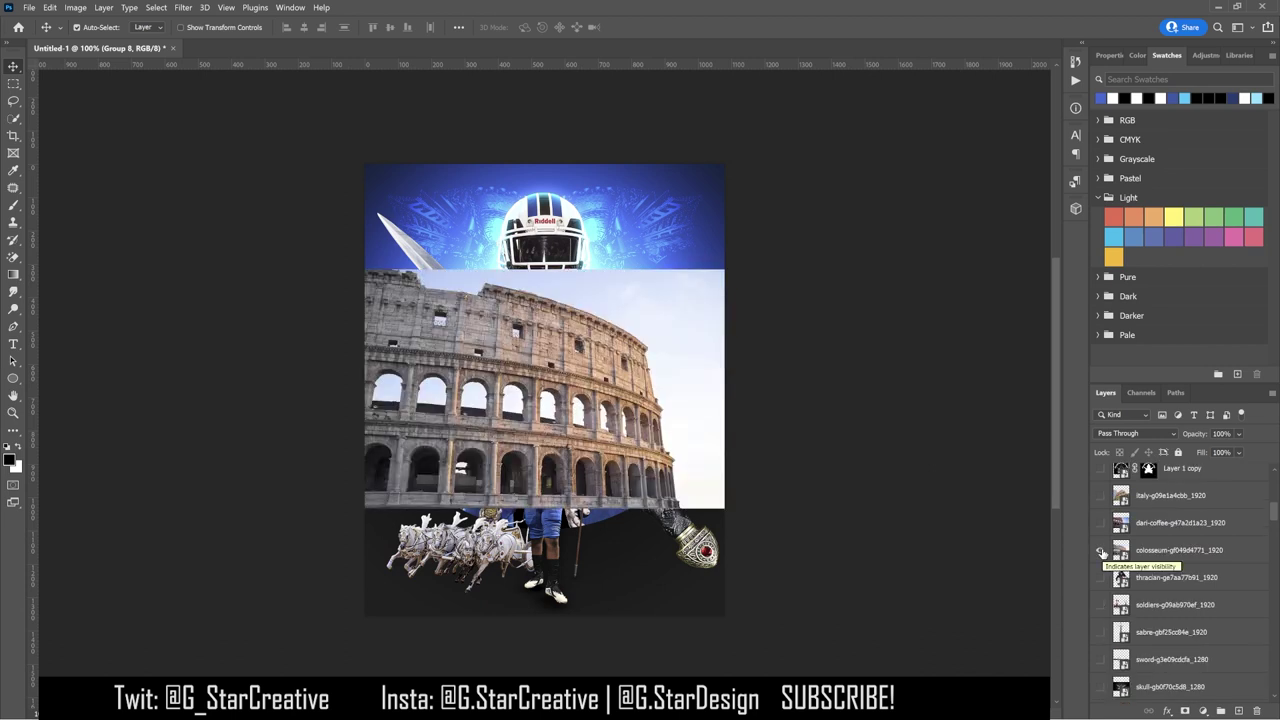
left_click(1101, 550)
left_click(1101, 522)
left_click(1101, 522)
left_click(1101, 495)
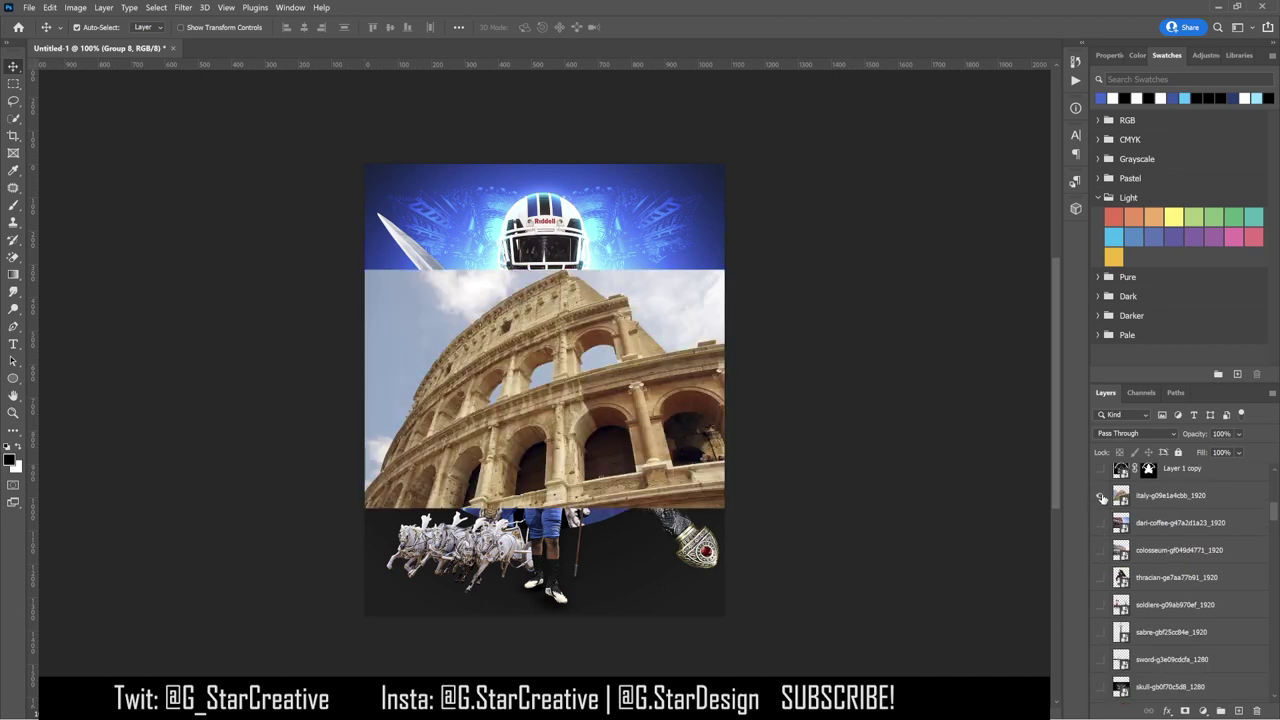
left_click(1101, 495)
scroll(1103, 505, "up", 4)
scroll(1104, 515, "down", 6)
left_click(1101, 522)
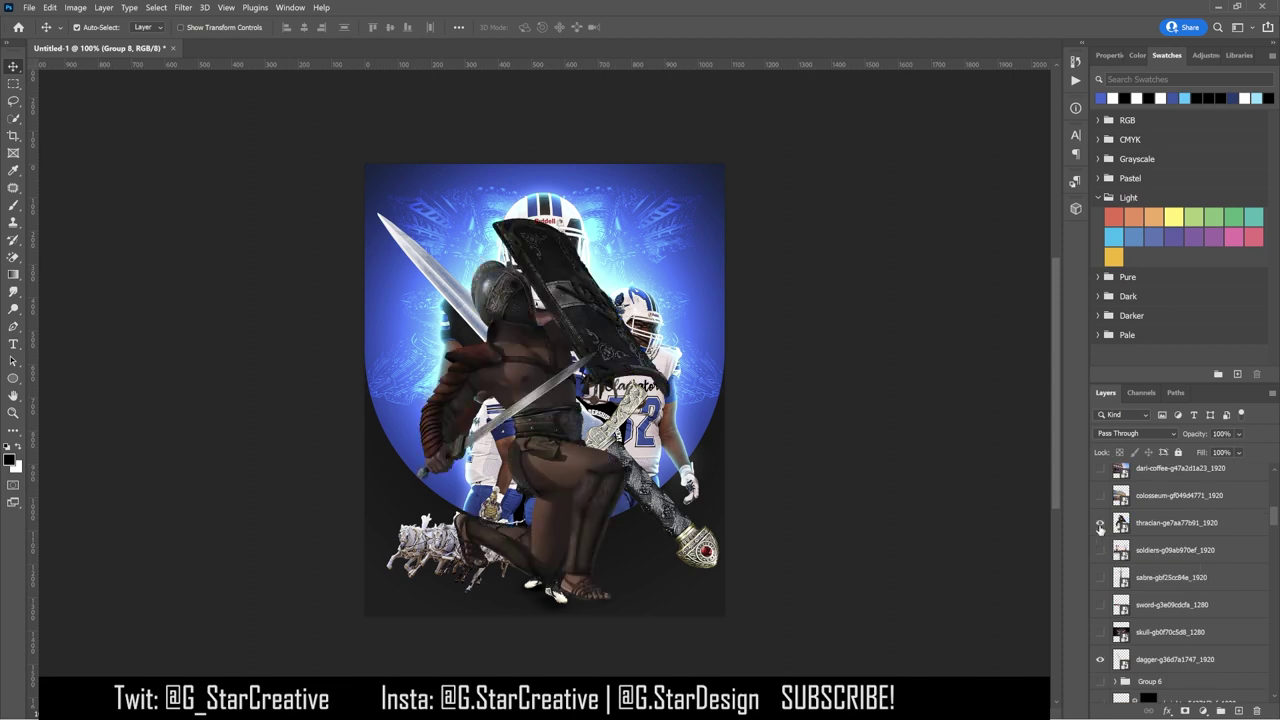
left_click(1165, 526)
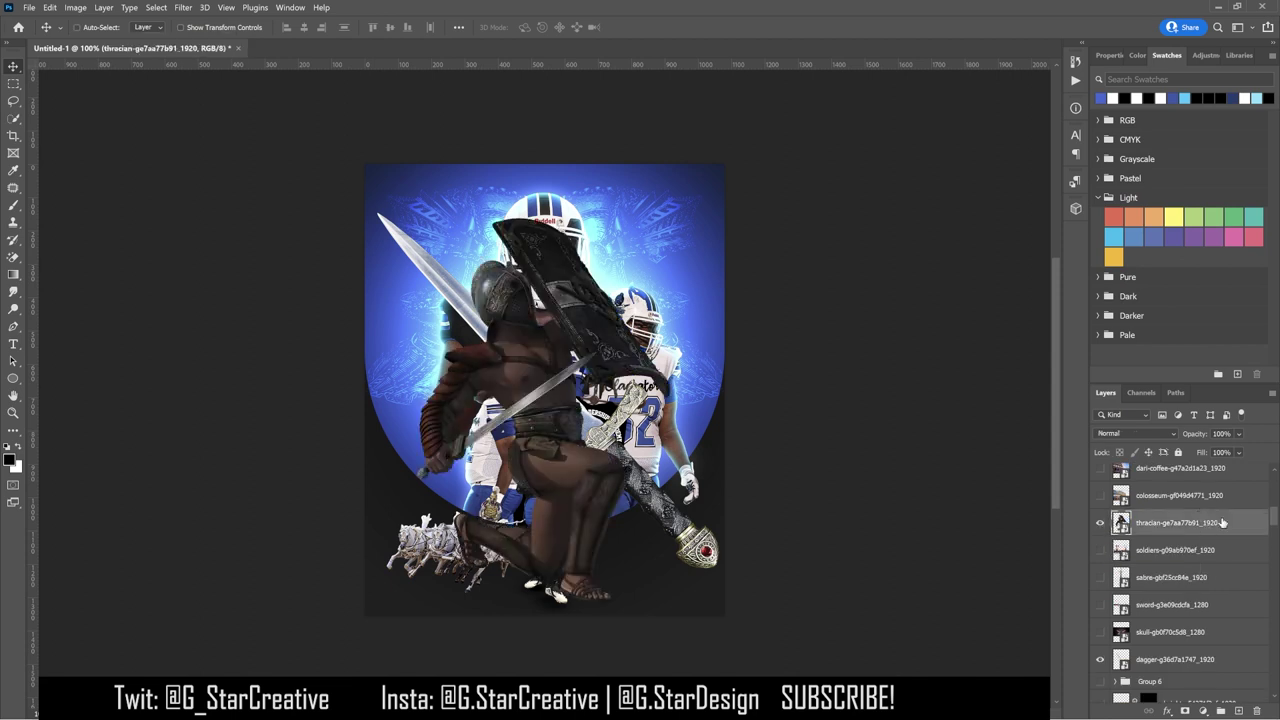
Step: Invert the gladiator, duplicate it in Difference mode, and invert the copy back
key("ctrl+i")
left_click(1158, 437)
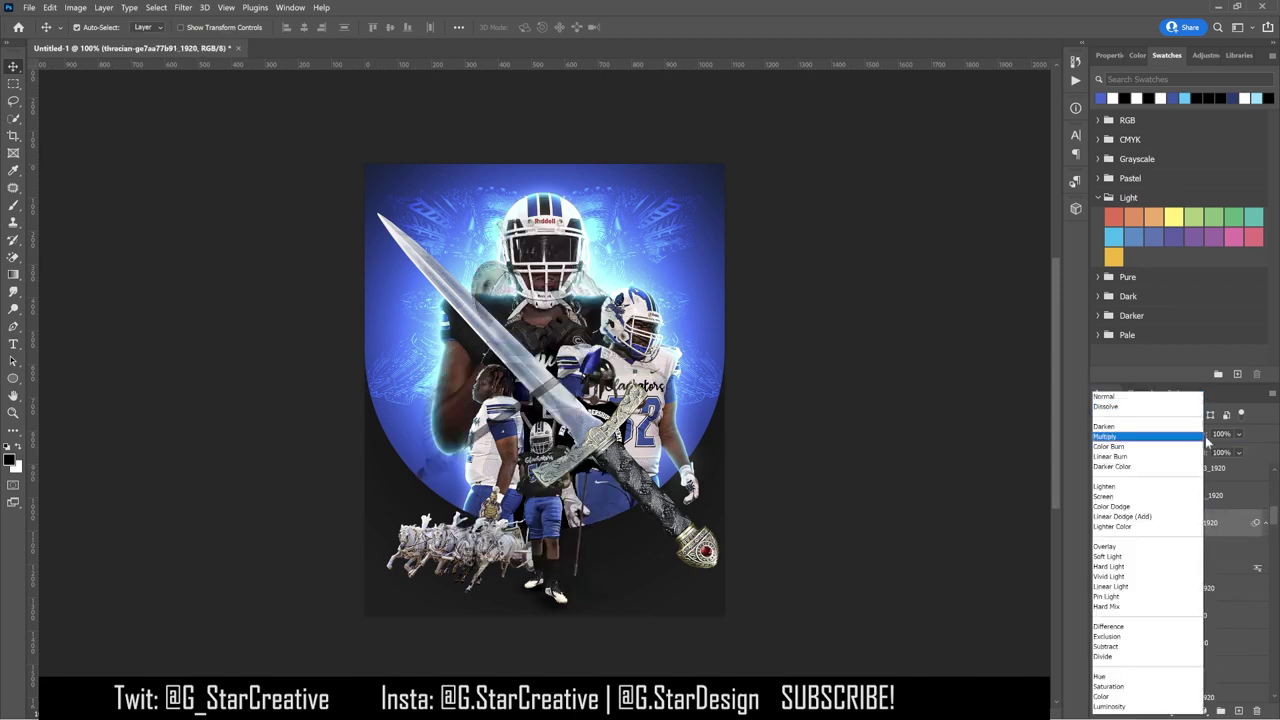
left_click(1231, 523)
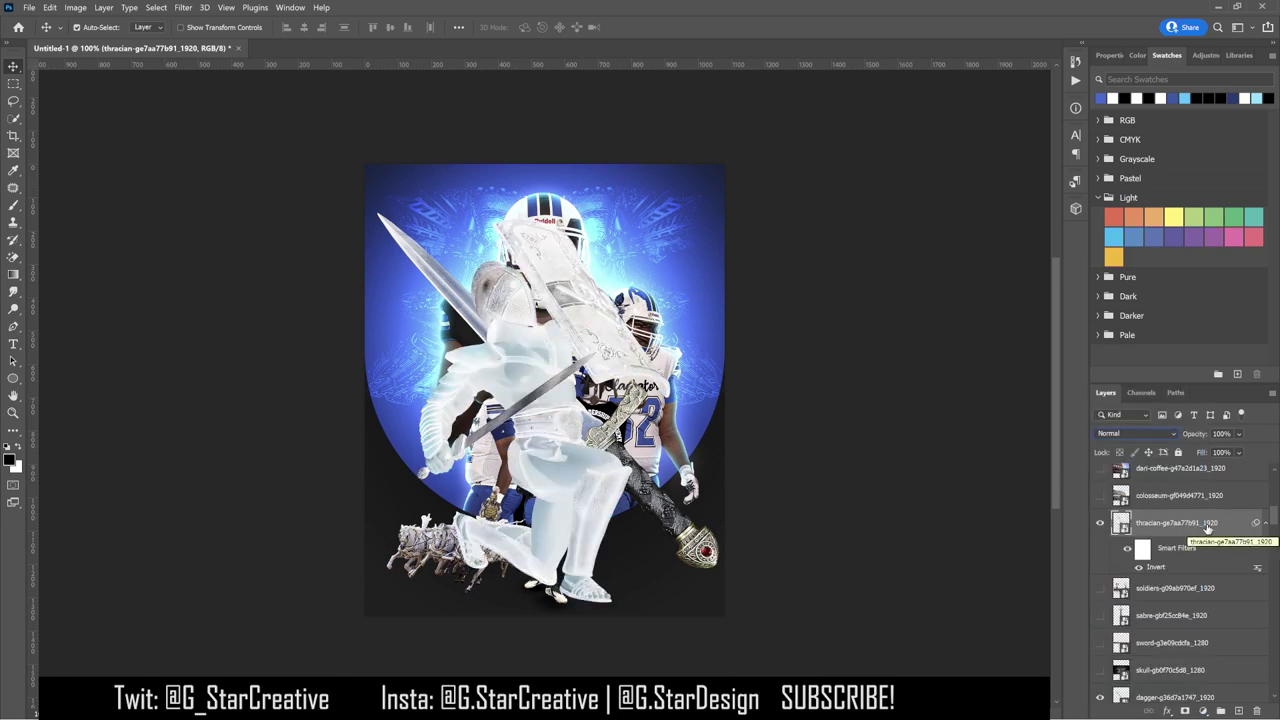
key("ctrl+j")
left_click(1140, 434)
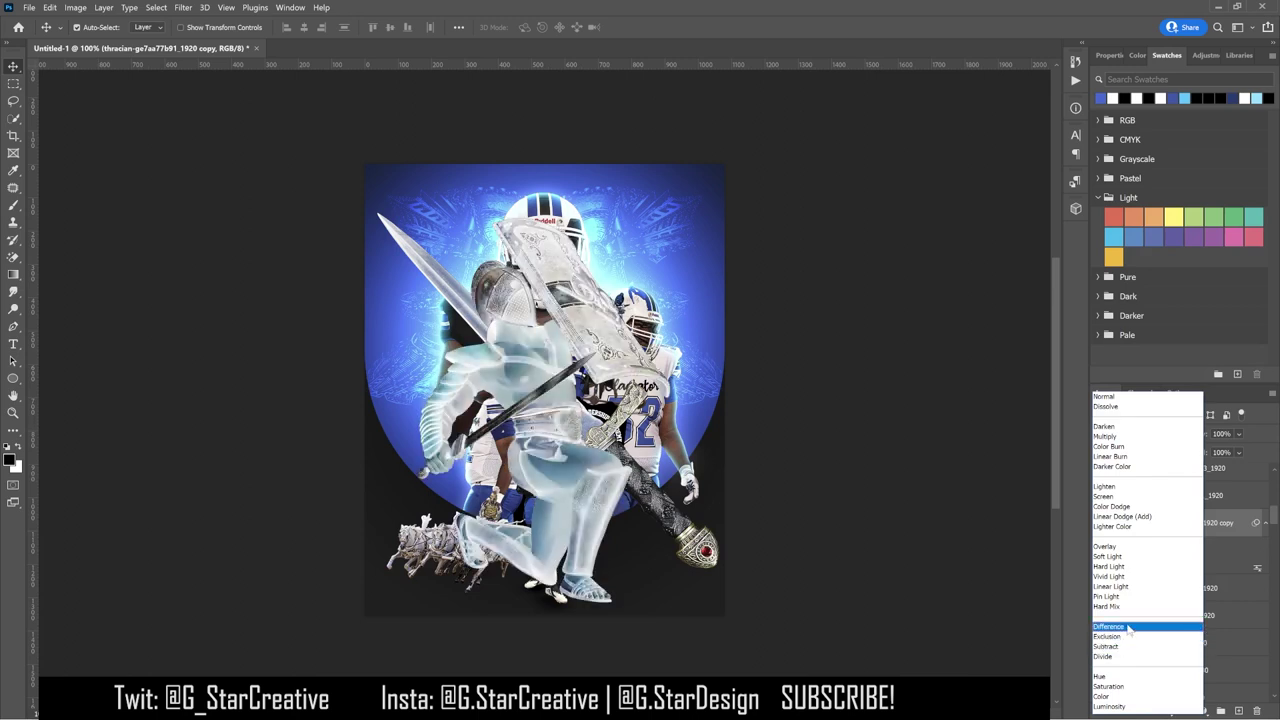
left_click(1126, 628)
right_click(1176, 588)
left_click(1170, 548)
key("ctrl+i")
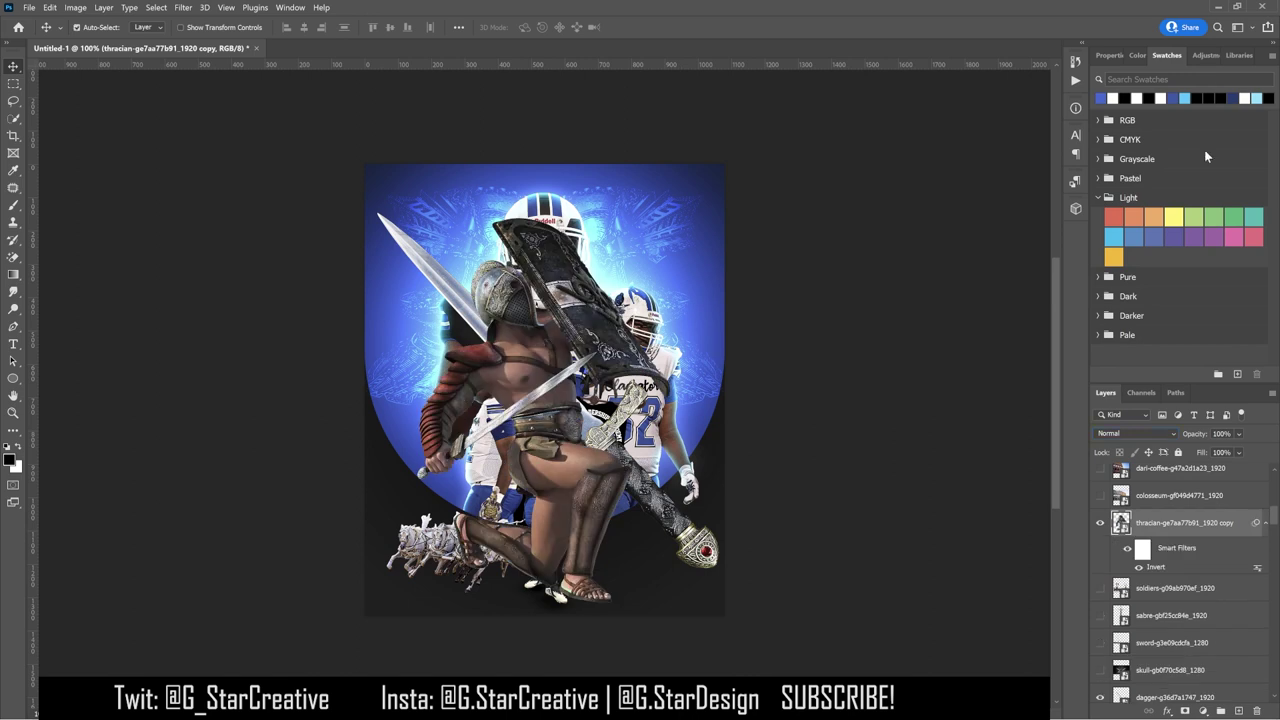
Step: Clip a Black & White adjustment to the gladiator, make it a smart object, and add a Difference copy
left_click(1203, 710)
key("ctrl+alt+g")
right_click(1217, 530)
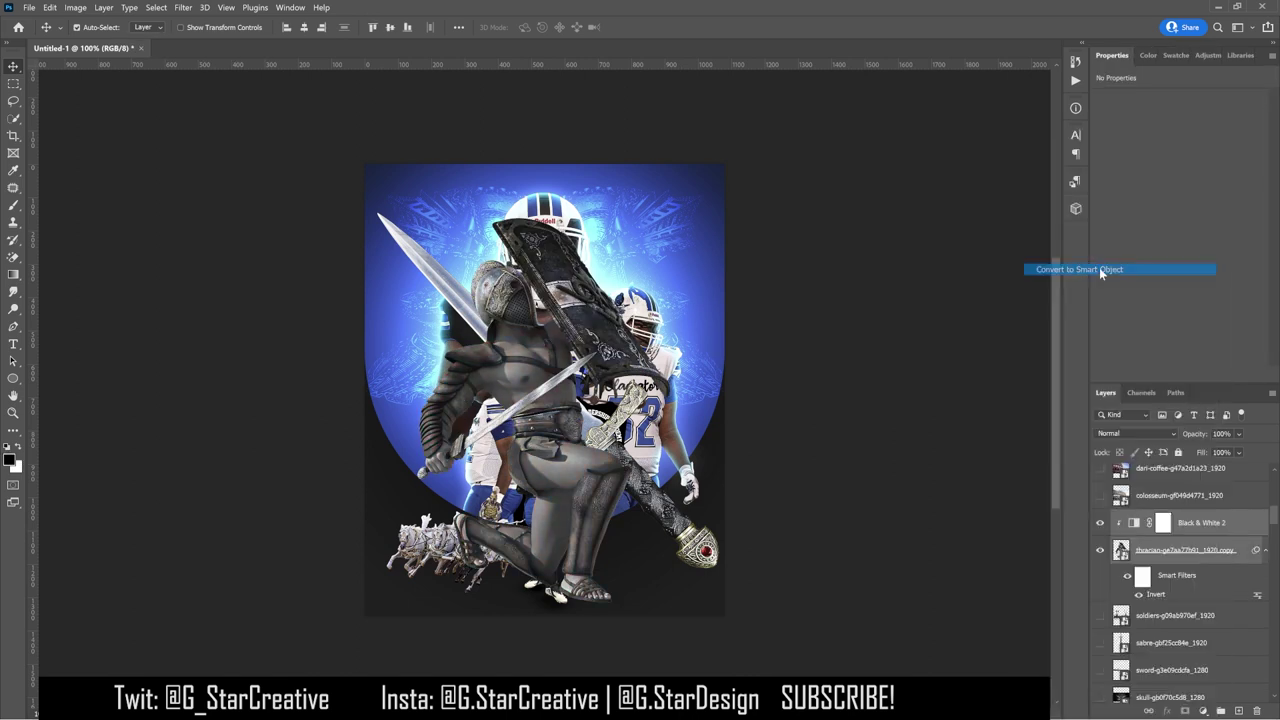
left_click(1105, 270)
key("ctrl+j")
left_click(1135, 433)
left_click(1120, 597)
right_click(1170, 522)
left_click(1105, 288)
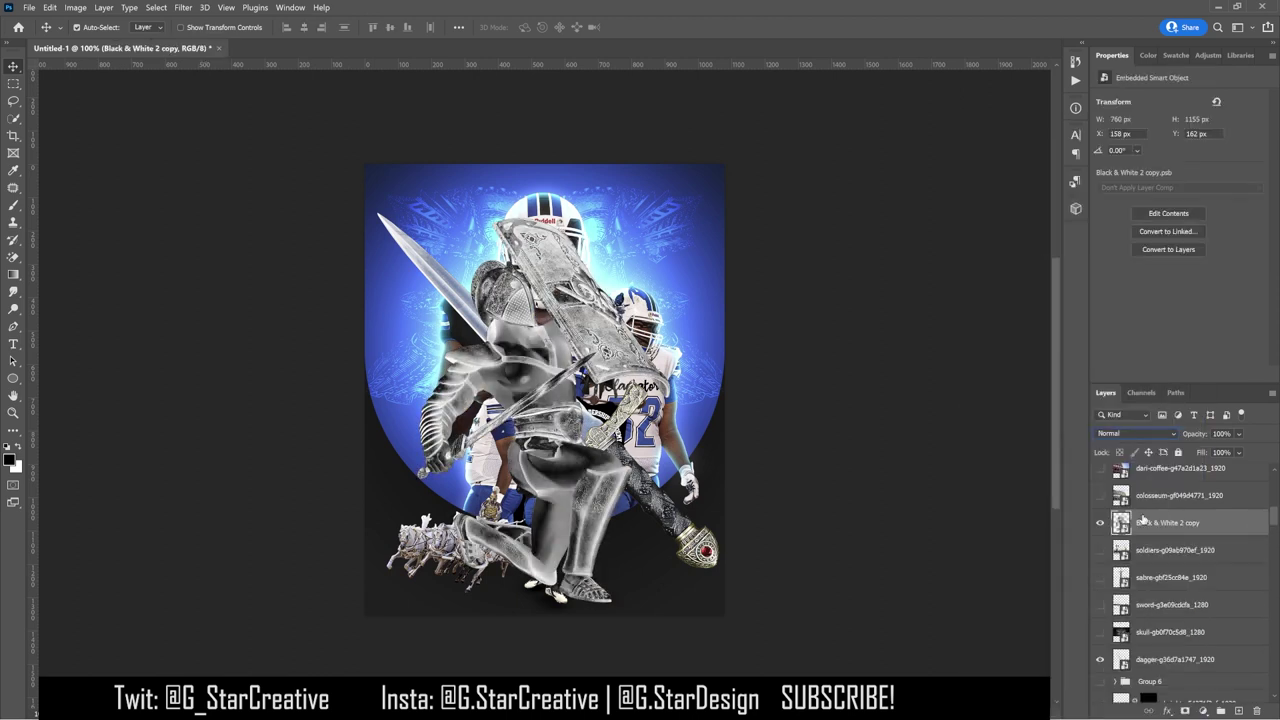
Step: Delete the extra Difference copy, then invert, convert and Difference-blend the knight copy and merge the knight layers
left_click(1135, 433)
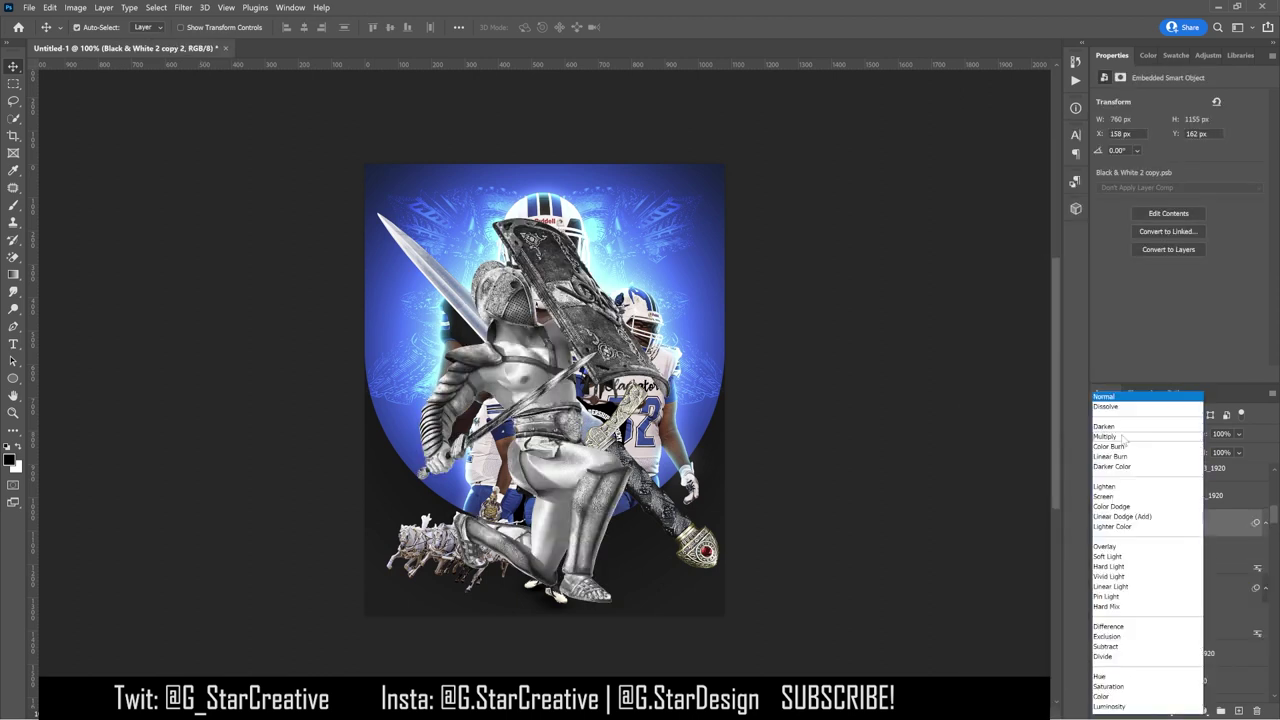
left_click(1120, 627)
key("Delete")
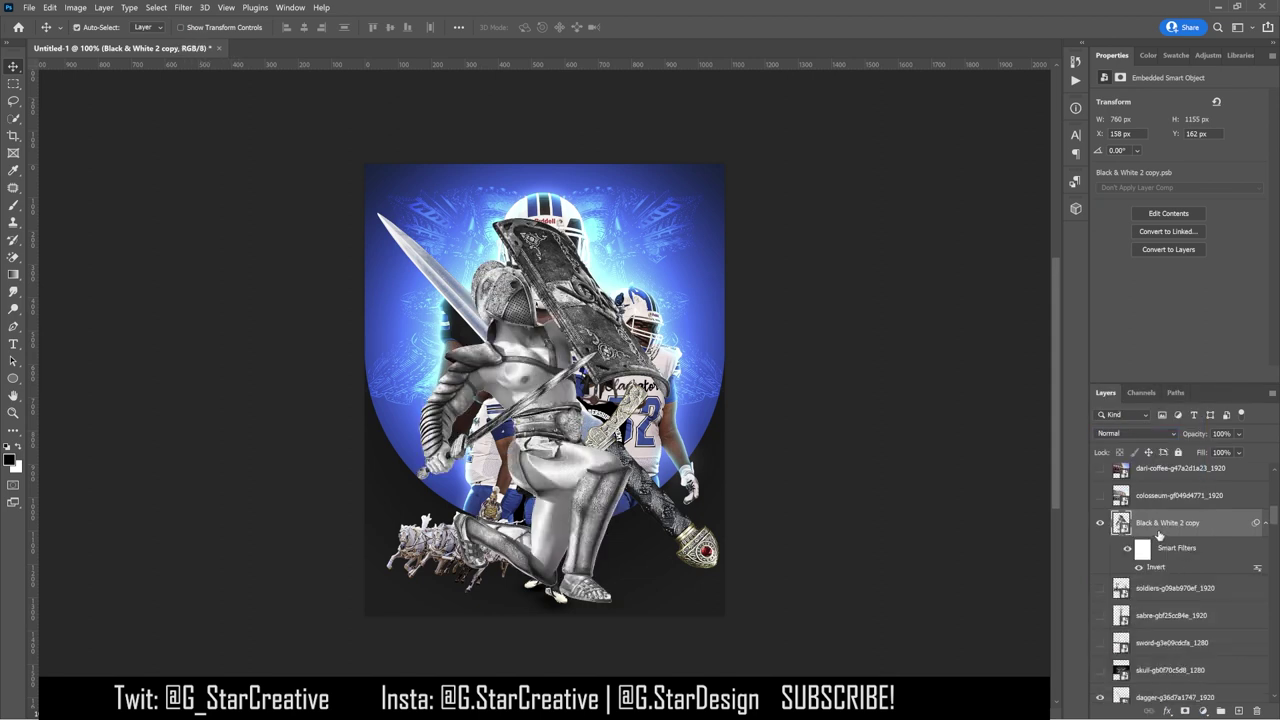
right_click(1165, 523)
left_click(1100, 270)
key("ctrl+i")
right_click(1170, 521)
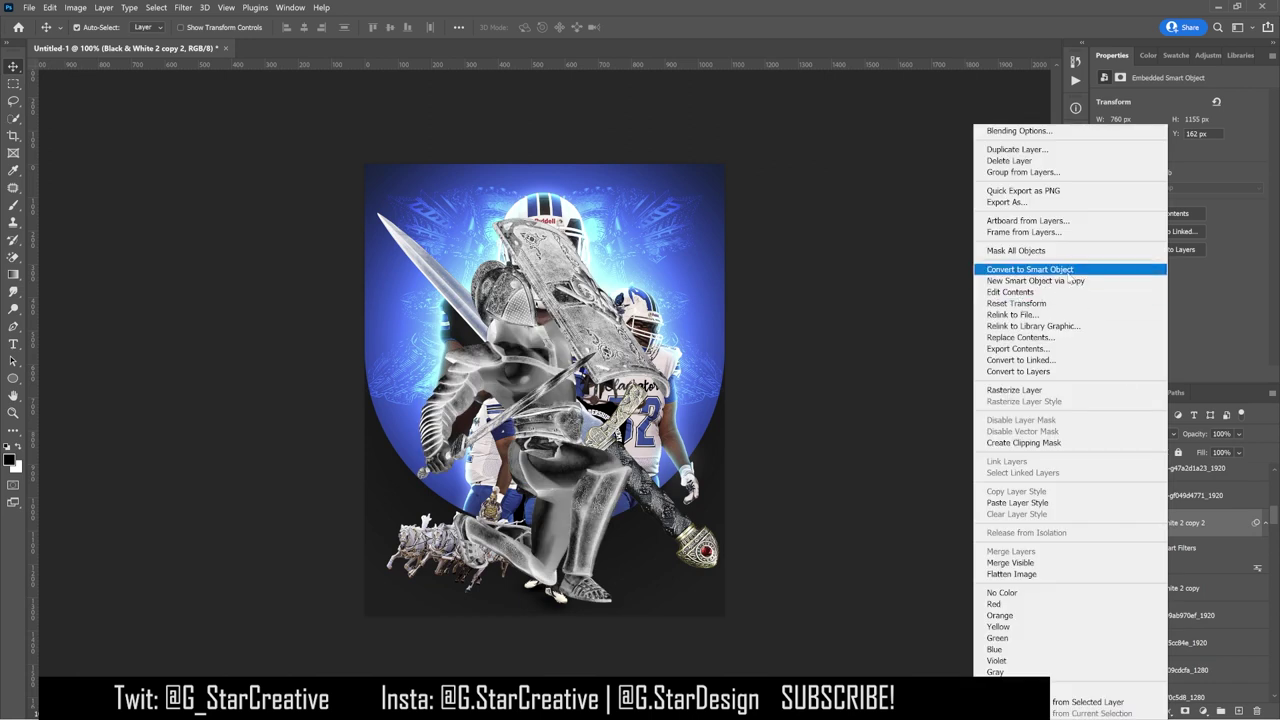
left_click(1065, 272)
left_click(1135, 433)
left_click(1150, 608)
right_click(1205, 523)
left_click(1060, 530)
Step: Add another inverted Difference copy of the chrome knight and toggle the top copy's visibility
key("ctrl+j")
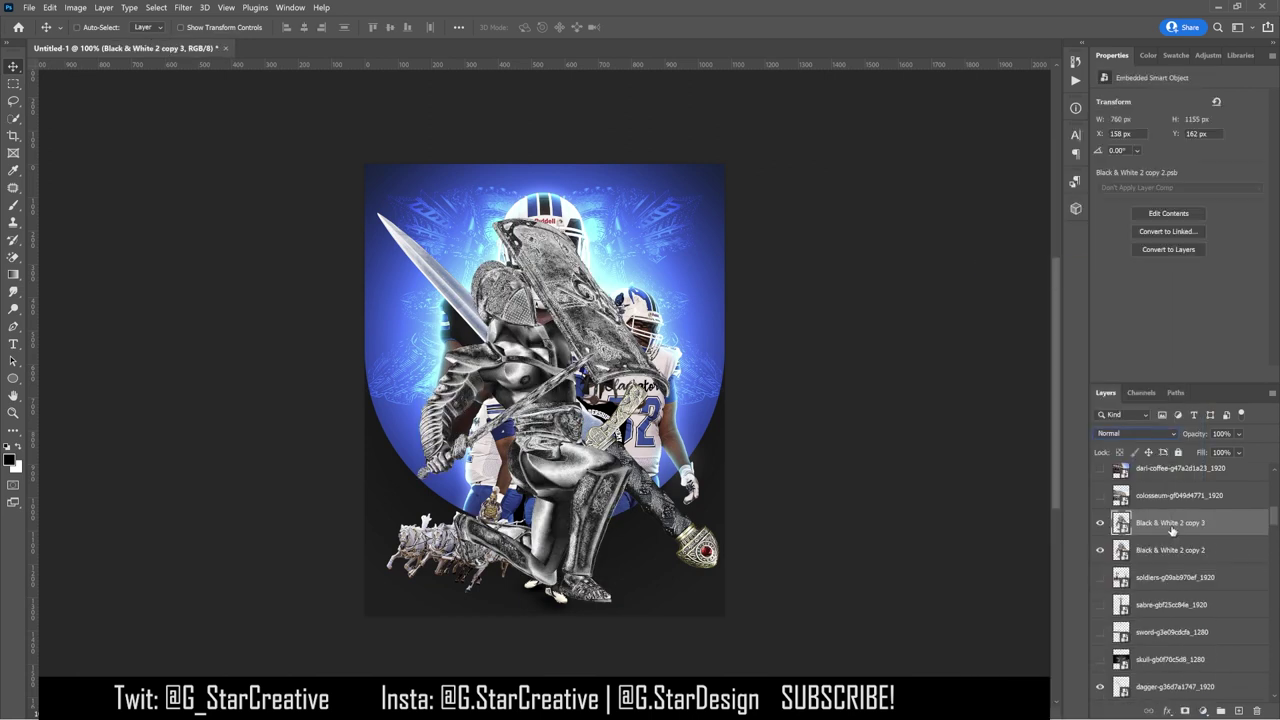
key("ctrl+i")
left_click(1136, 433)
left_click(1120, 612)
left_click(1163, 588, "shift")
right_click(1163, 588)
left_click(1100, 522)
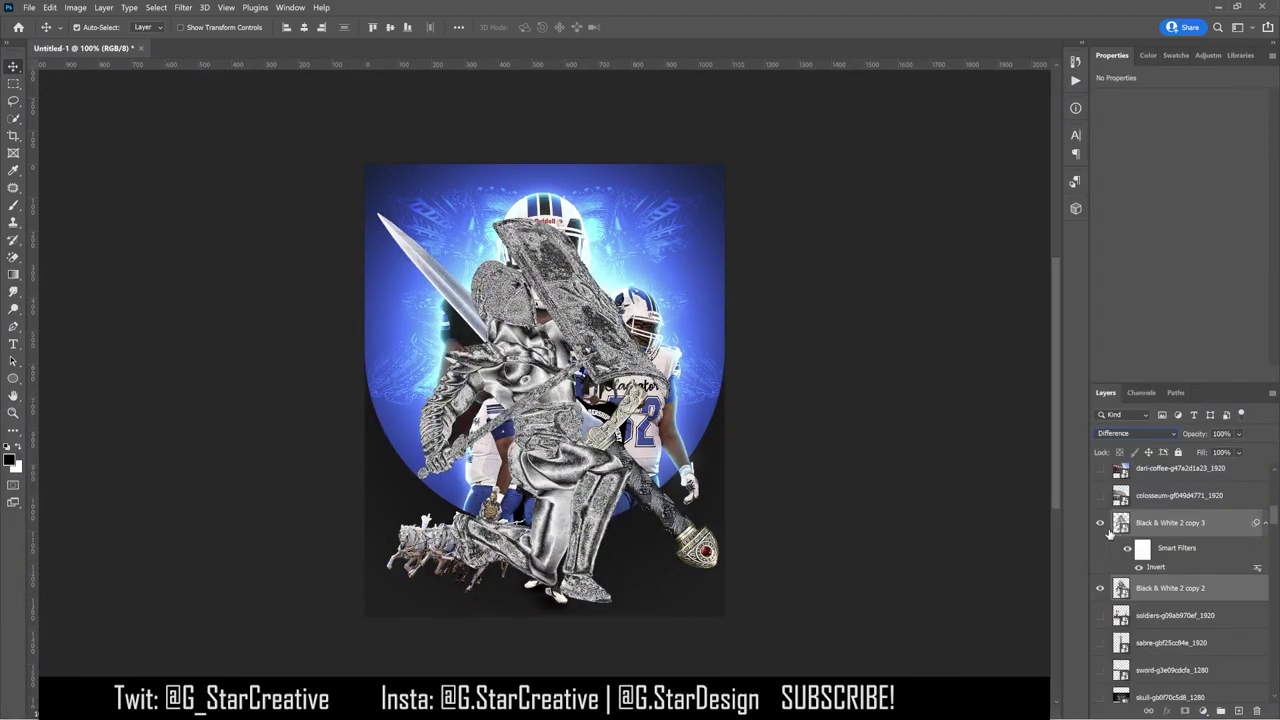
Step: Scale the copy 2 knight to about 36% and move it to the lower right
left_click(1163, 588)
key("ctrl+t")
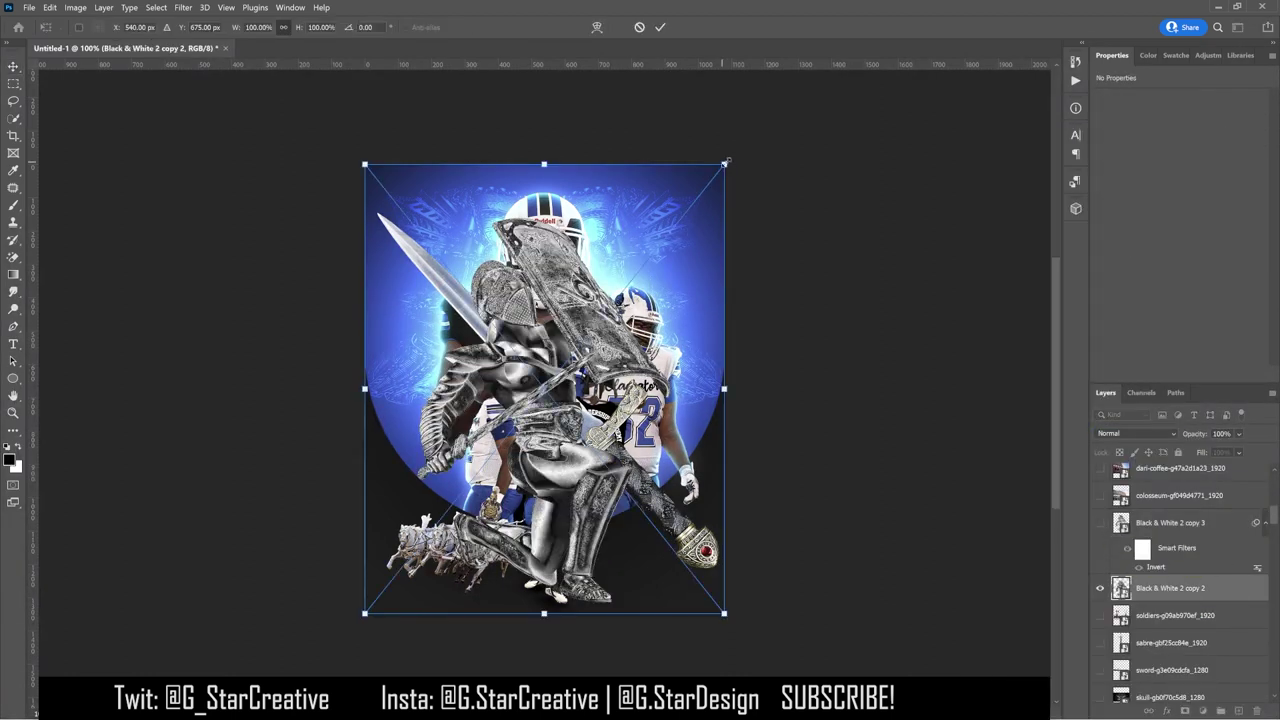
left_click_drag(363, 163, 479, 307)
left_click_drag(572, 303, 680, 490)
key("Return")
Step: Move the horses layer up the stack, then try and undo an inverted horses copy
key("ctrl")
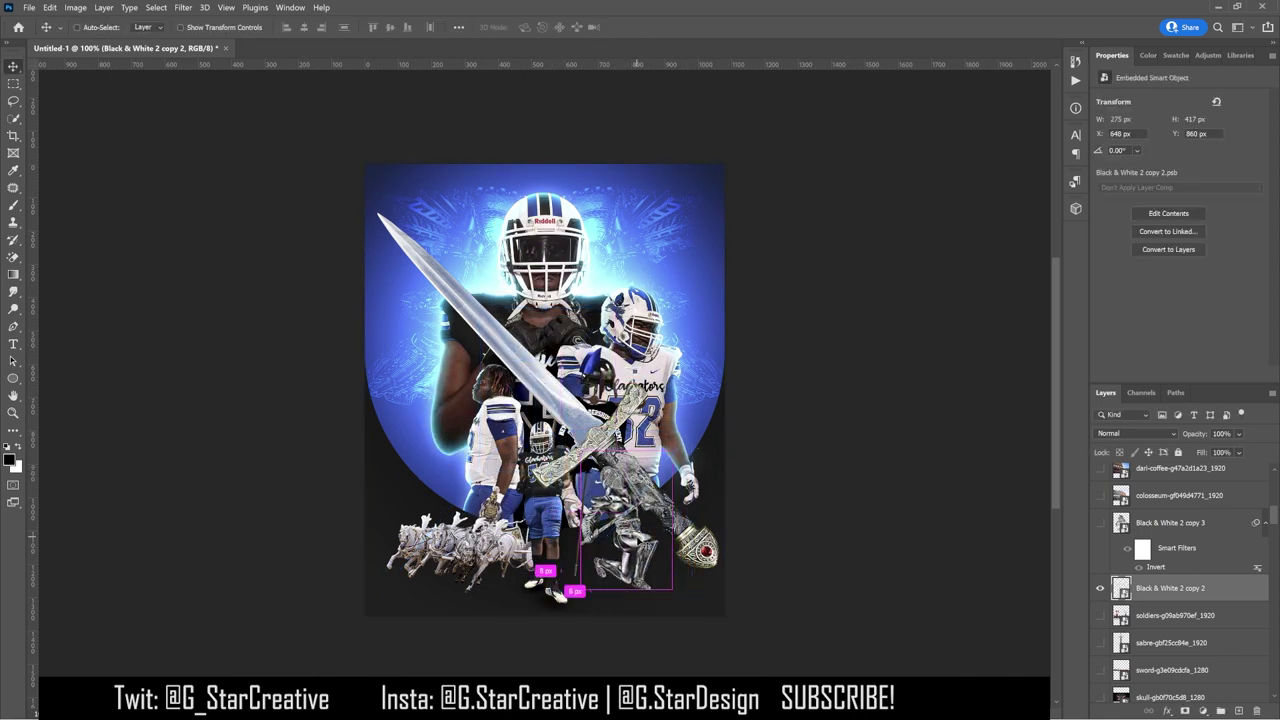
left_click(553, 591, "ctrl")
left_click_drag(1168, 630, 1158, 496)
key("ctrl+j")
key("ctrl+i")
left_click(1138, 433)
key("Escape")
key("ctrl+z")
key("ctrl+z")
Step: Select the horse layers and combine them into a smart object
left_click(1208, 55)
left_click(1158, 100)
key("ctrl+alt+g")
left_click(1183, 537, "shift")
right_click(1183, 537)
left_click(1042, 269)
Step: Add an inverted Difference copy of the horses and convert the horse layers into a smart object
key("ctrl+j")
key("ctrl+i")
left_click(1138, 433)
left_click(1126, 628)
right_click(1182, 556)
left_click(1090, 250)
Step: Add another inverted Difference horses copy and merge the chrome horses, undoing the extra inversion and last smart object
key("ctrl+j")
key("ctrl+i")
left_click(1138, 433)
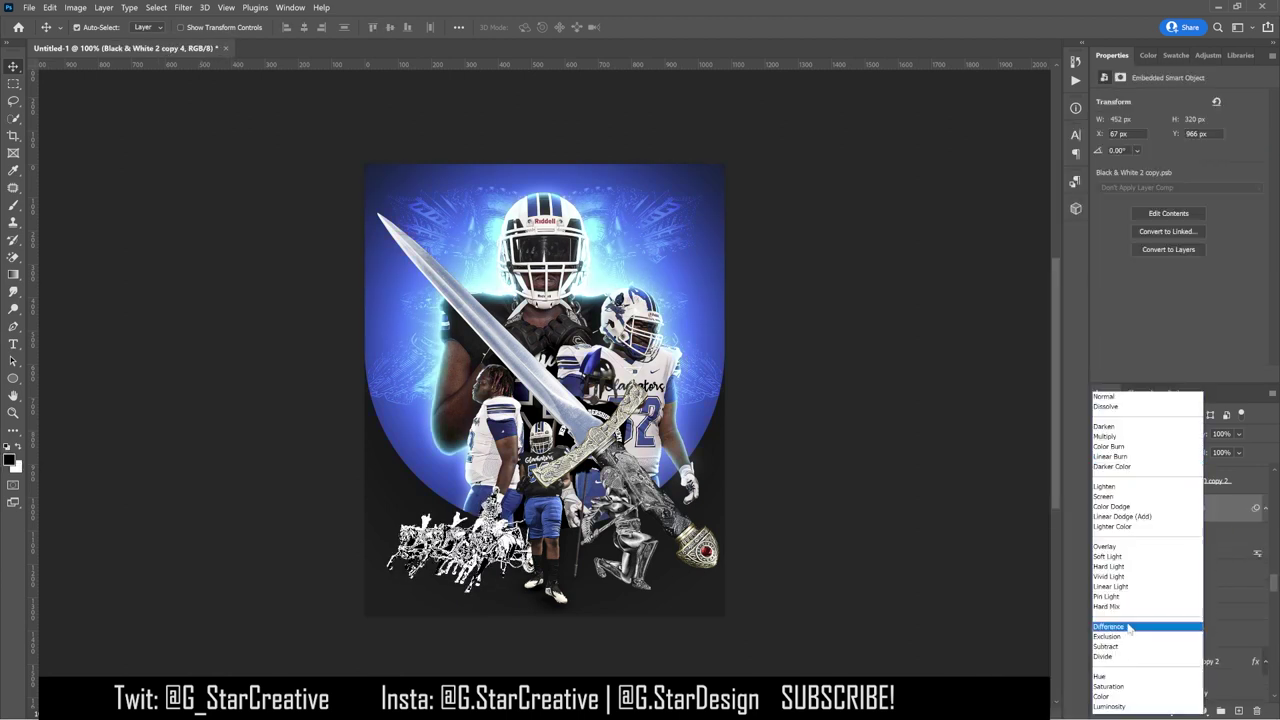
left_click(1128, 627)
right_click(1180, 508)
left_click(1072, 270)
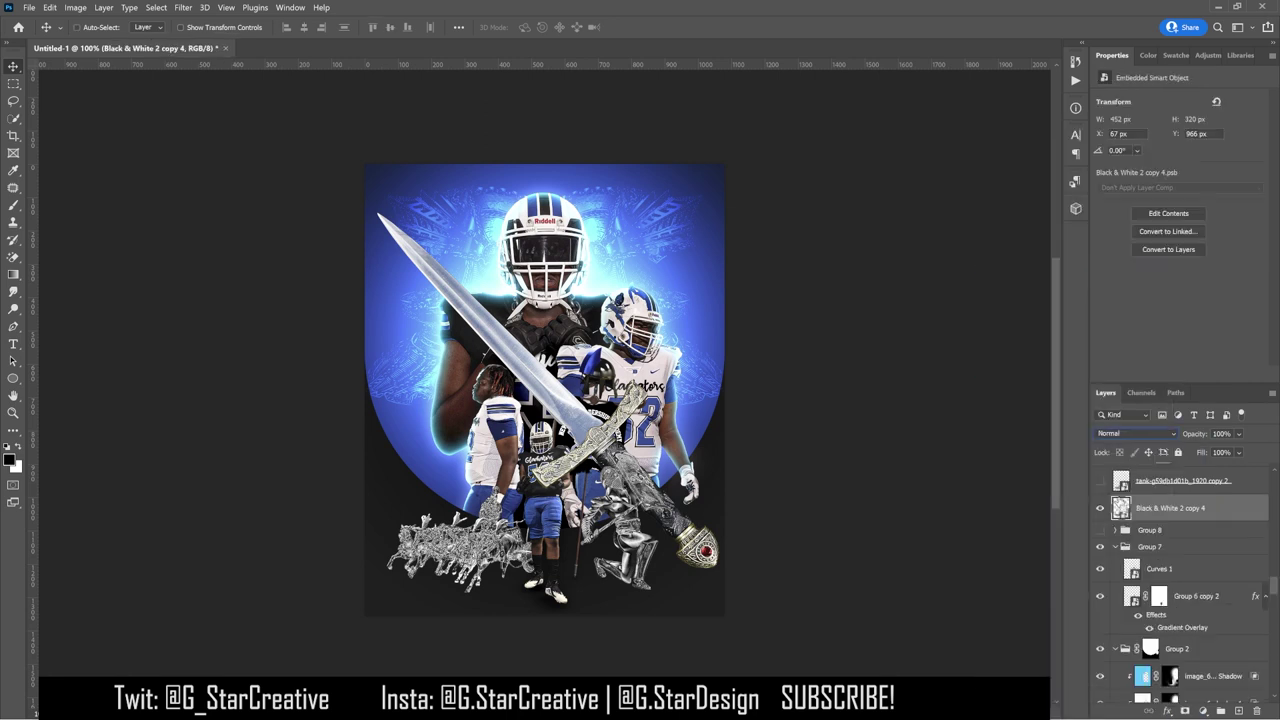
key("ctrl+i")
key("ctrl+z")
key("ctrl+z")
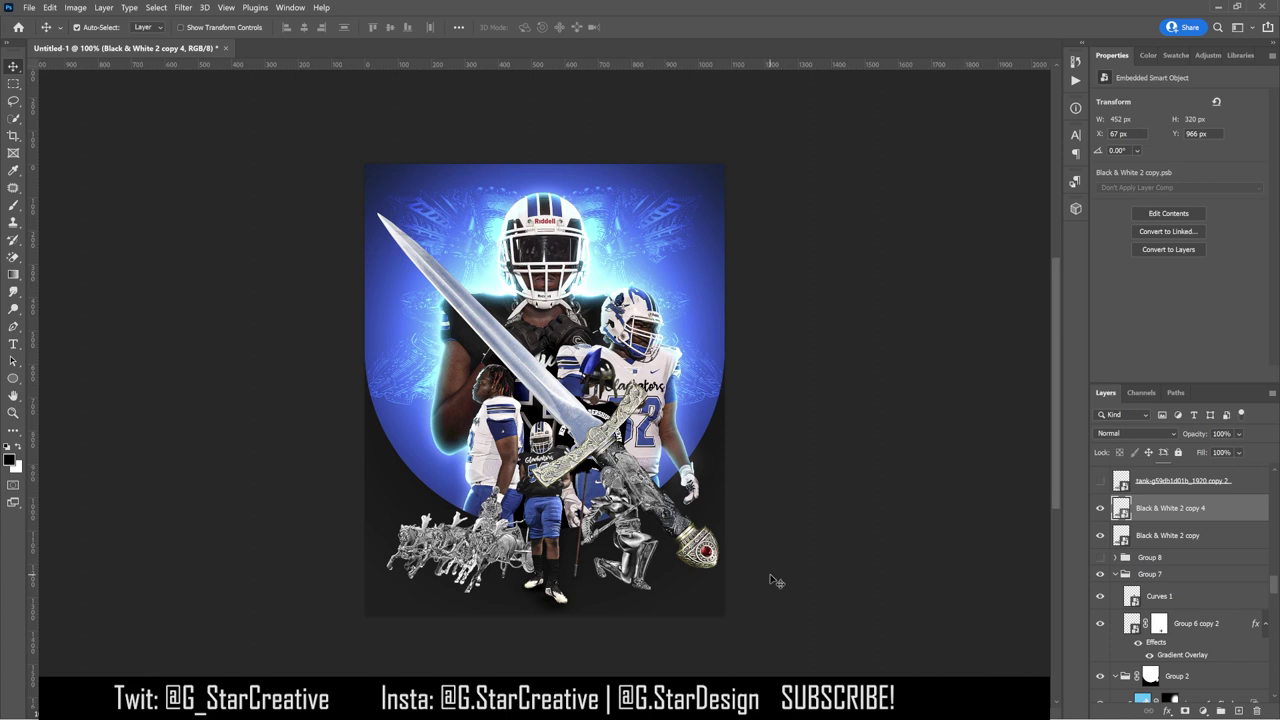
key("ctrl+z")
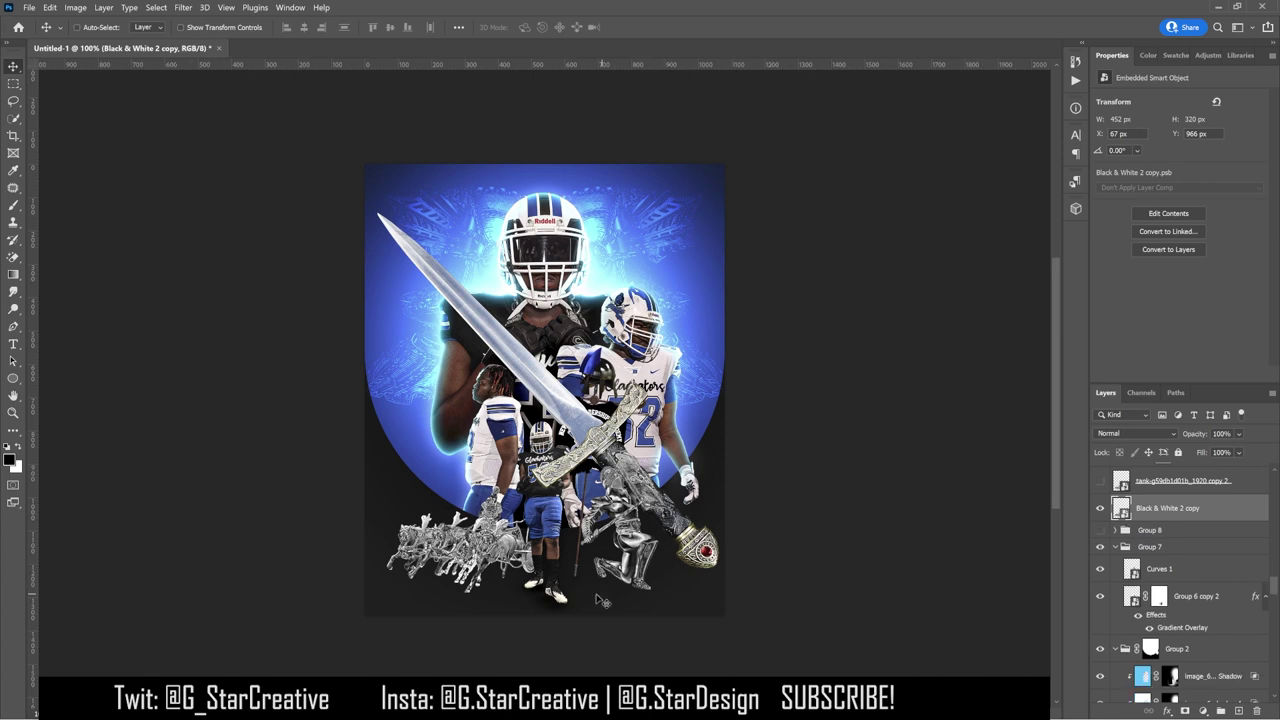
Step: Nudge the horses and dagger, shift the knight, and shrink the chariot to about 77%
left_click_drag(488, 604, 472, 604)
left_click_drag(669, 543, 532, 371)
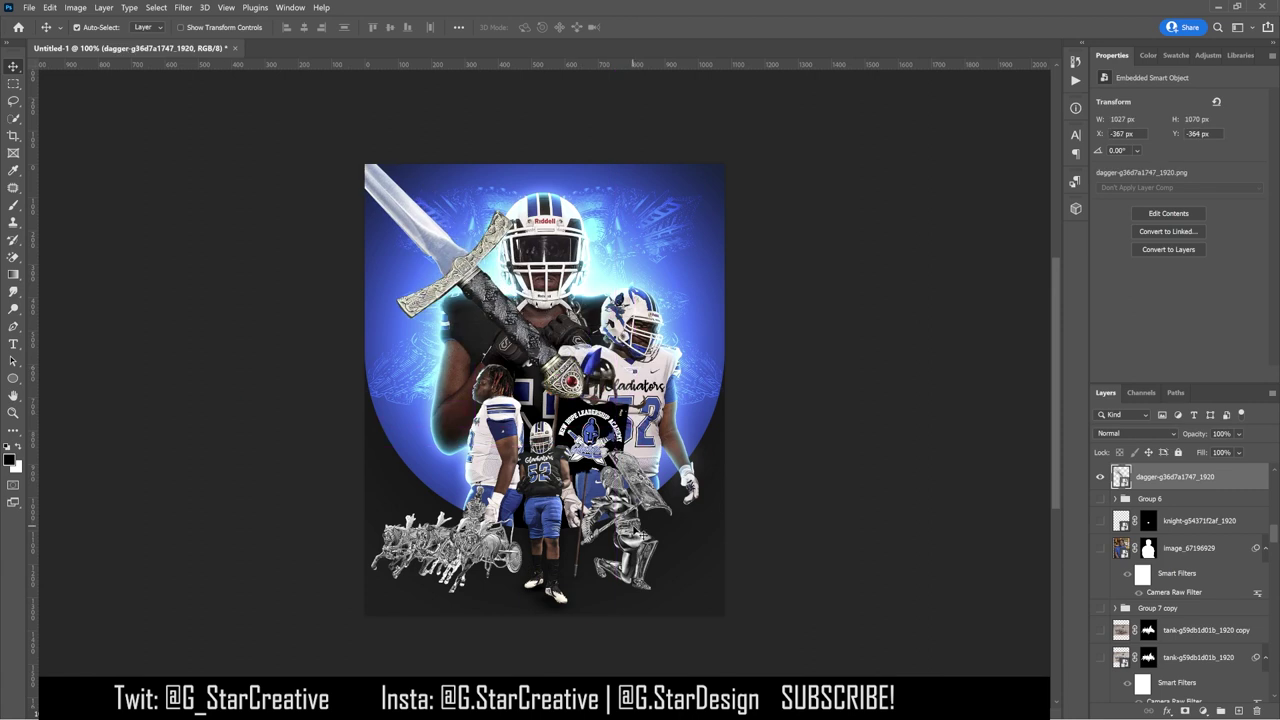
mouse_move(630, 510)
left_mouse_down()
mouse_move(649, 518)
mouse_move(633, 522)
left_mouse_up()
key("ctrl+t")
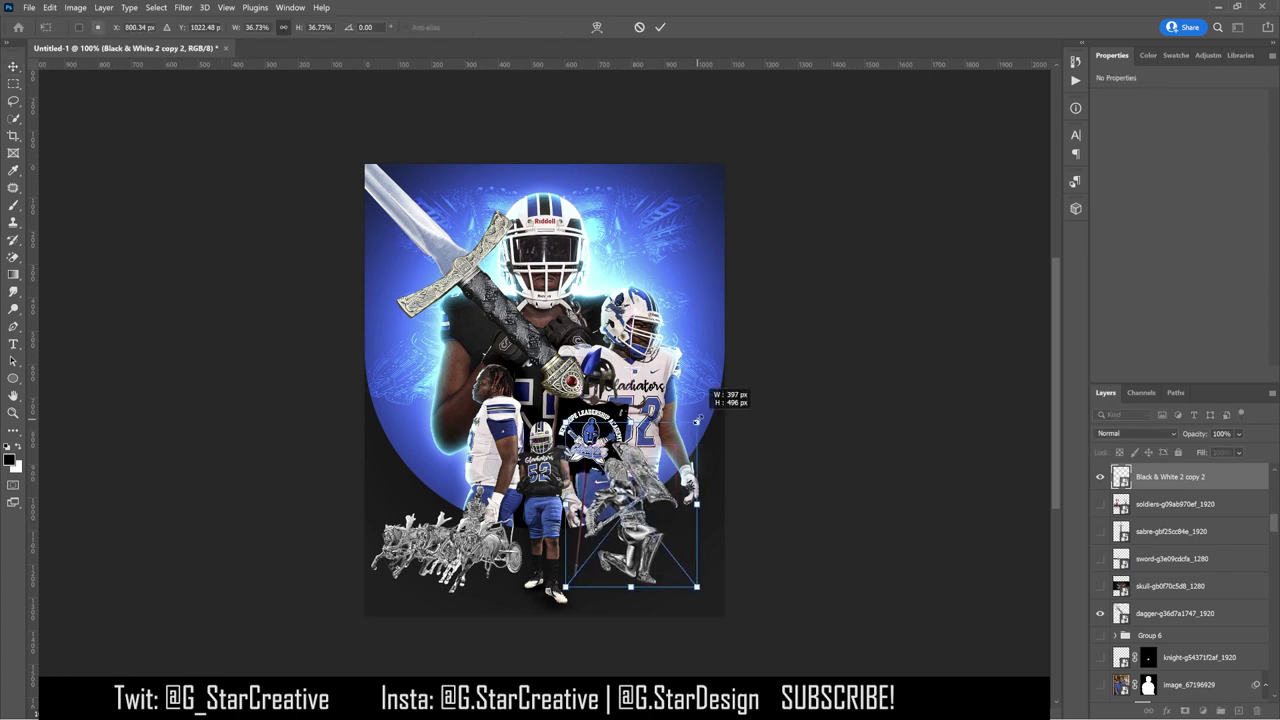
key("Return")
left_click_drag(468, 548, 487, 525)
key("ctrl+t")
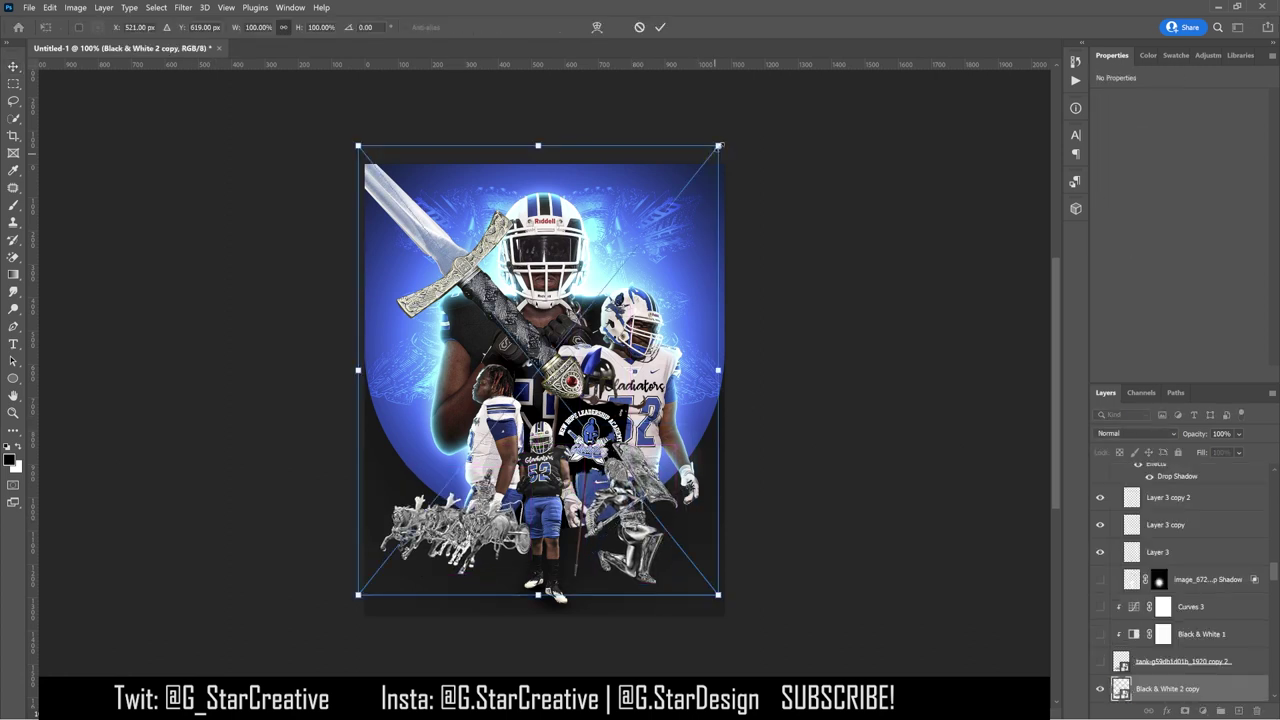
left_click_drag(714, 600, 649, 541)
left_click_drag(596, 252, 598, 322)
key("Return")
Step: Move the dagger layer behind the front player, then mirror, shrink and rotate it to -30°
left_click(598, 322)
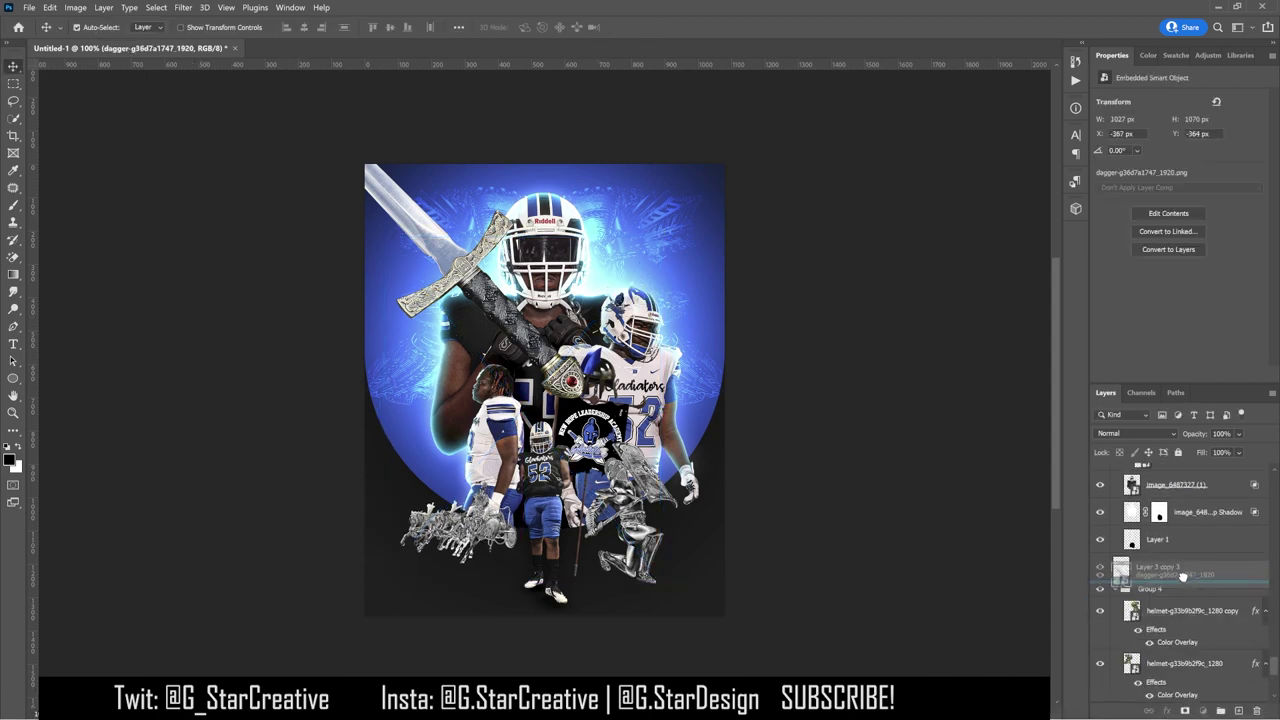
left_click_drag(1175, 594, 1175, 566)
key("ctrl+t")
left_click_drag(455, 474, 318, 362)
left_click_drag(440, 300, 370, 205)
mouse_move(586, 220)
left_mouse_down()
mouse_move(567, 140)
mouse_move(511, 80)
mouse_move(434, 146)
mouse_move(585, 243)
left_mouse_up()
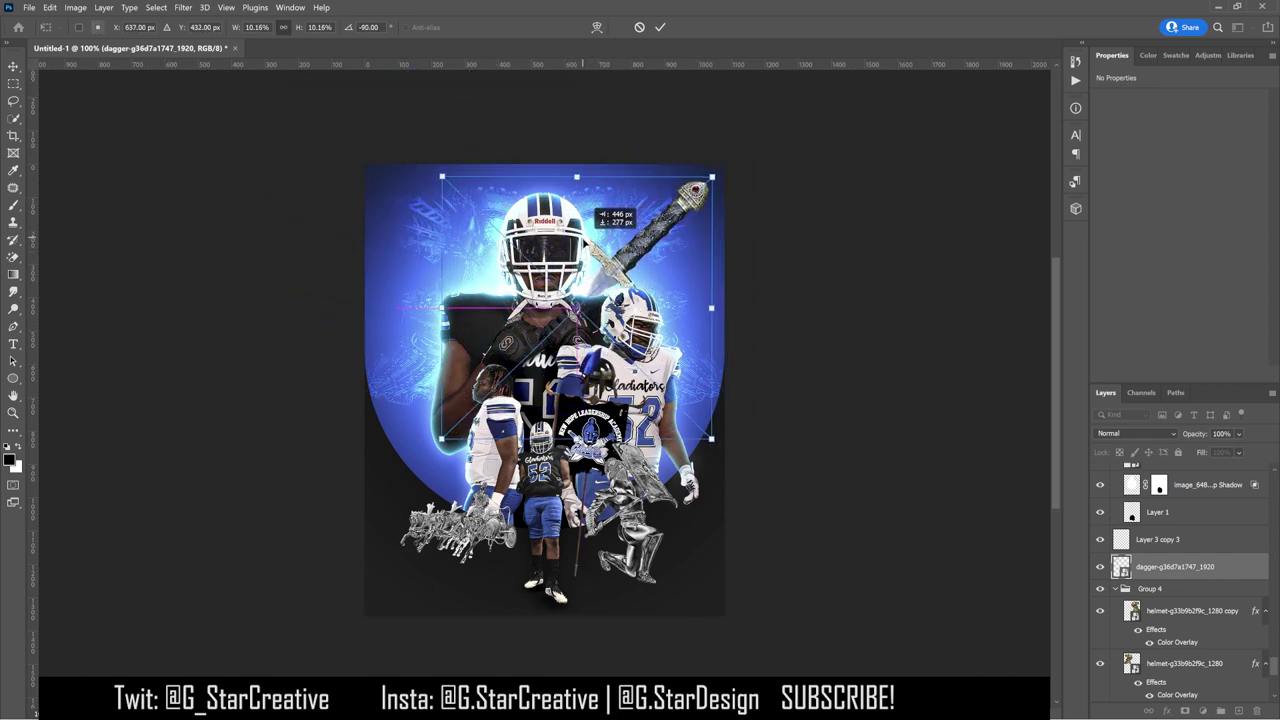
Step: Rotate the dagger to -150°, shrink it slightly and tuck it behind the shoulder
left_click_drag(783, 275, 633, 156)
left_click_drag(603, 231, 505, 238)
left_click_drag(440, 148, 456, 150)
left_click_drag(500, 237, 500, 248)
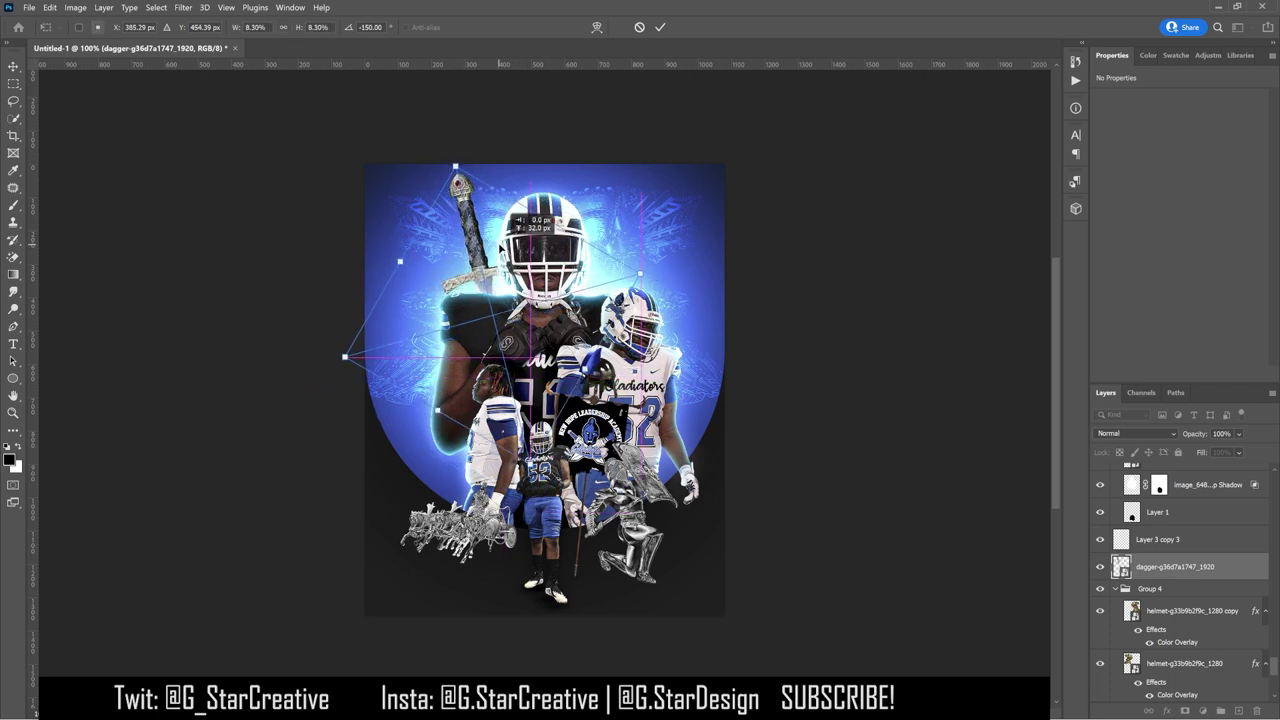
key("Return")
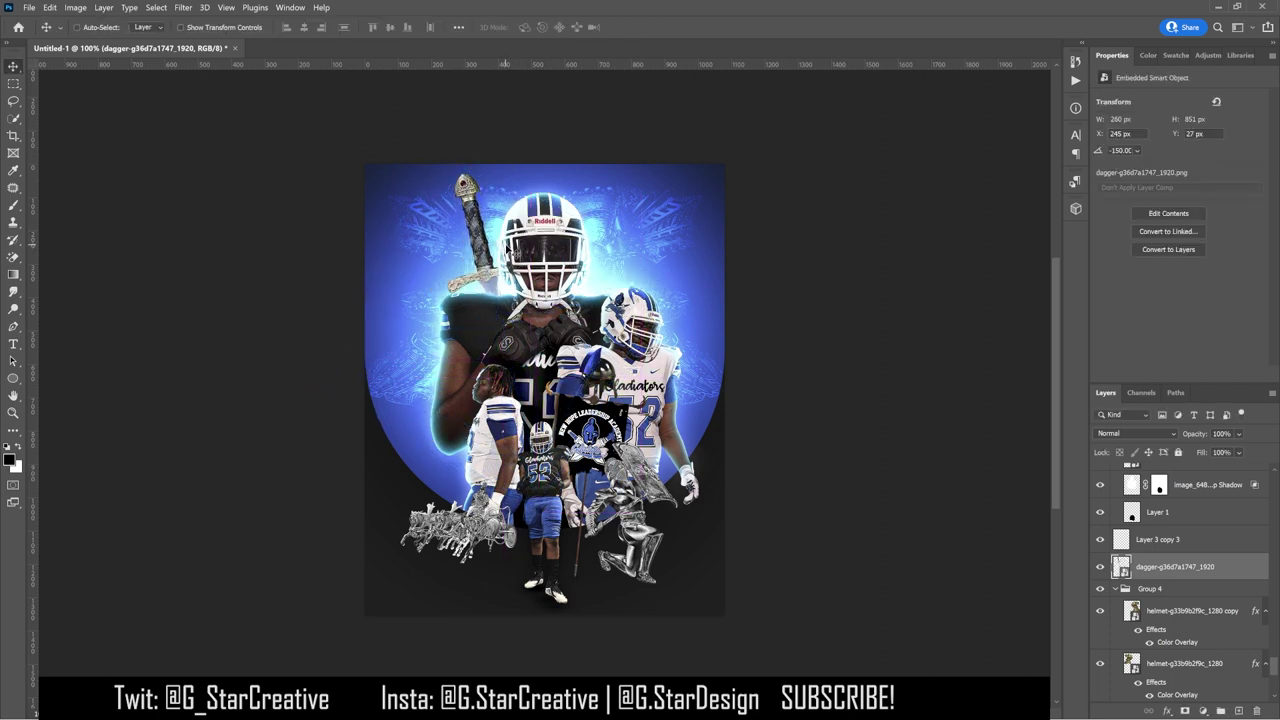
key("ctrl+t")
mouse_move(652, 272)
left_mouse_down()
mouse_move(717, 262)
mouse_move(665, 272)
left_mouse_up()
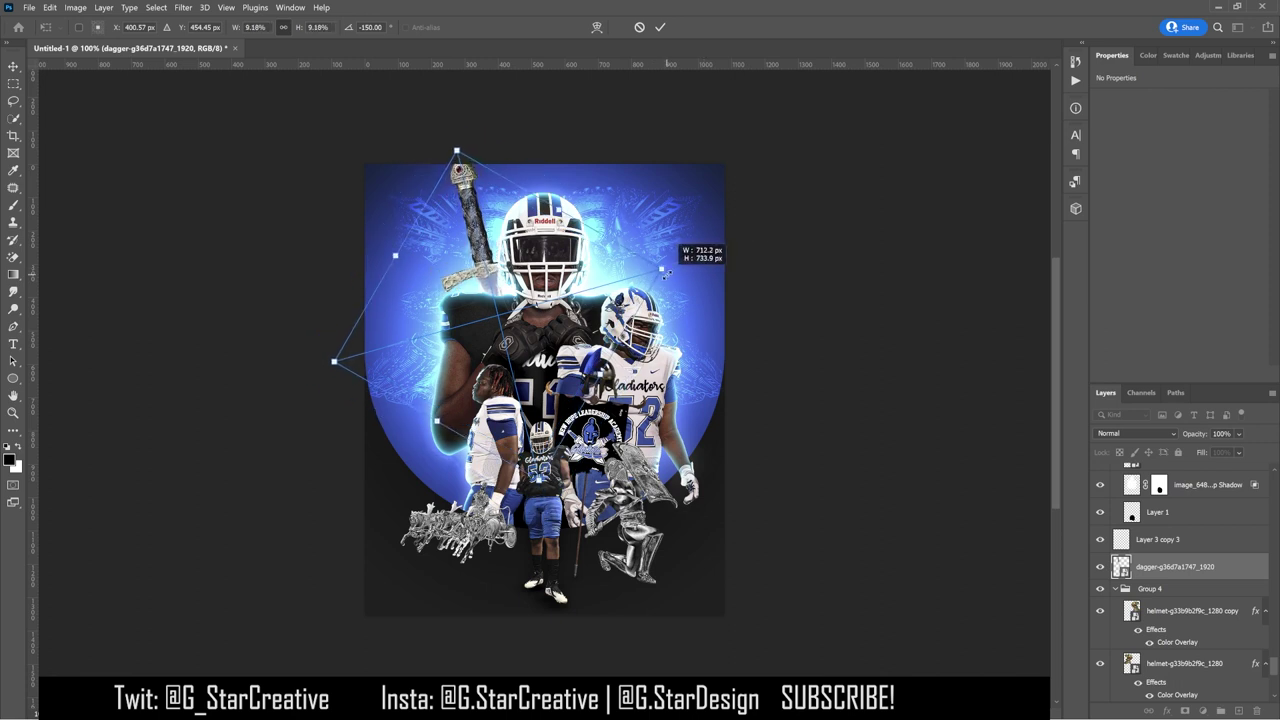
key("Escape")
Step: Add a Hue/Saturation adjustment clipped to the dagger, shifting Reds hue to -166
left_click(1208, 55)
left_click(1122, 110)
key("ctrl+alt+g")
left_click(1192, 117)
left_click(1130, 137)
left_click_drag(1178, 149, 1163, 150)
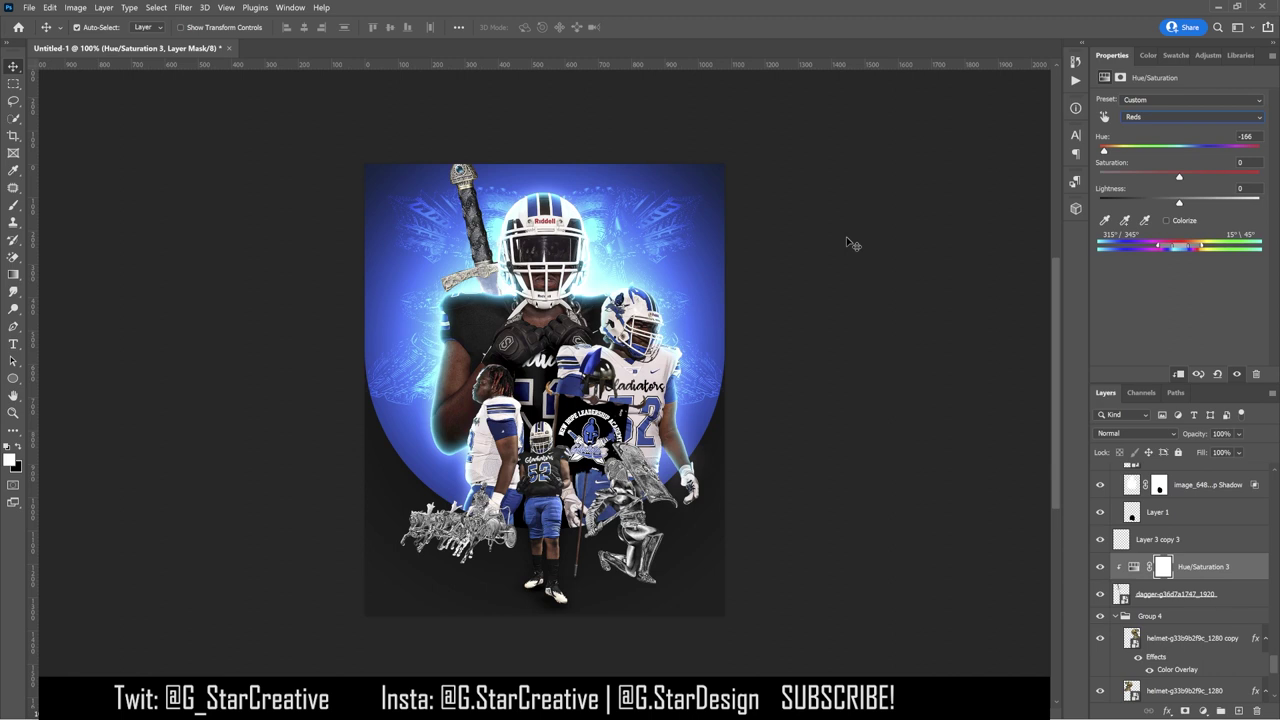
Step: Rotate the sword with its hilt up-left and group it with its colour adjustment
left_click(493, 230)
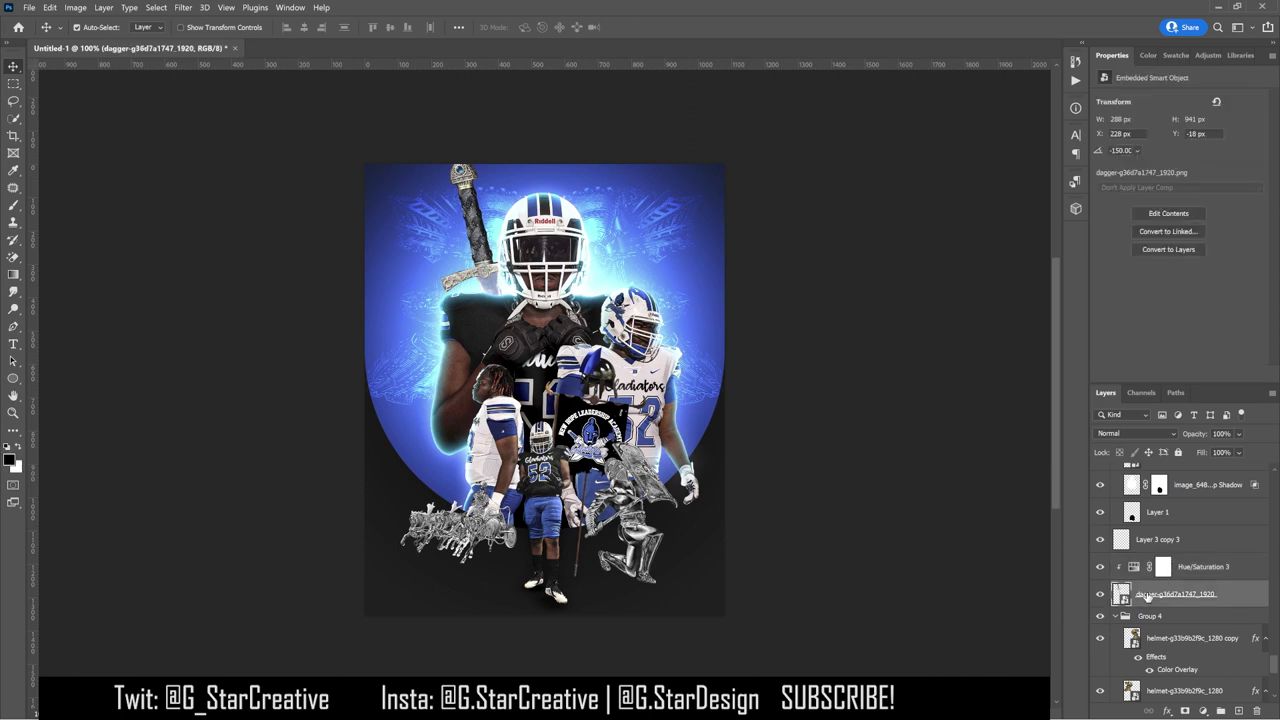
key("ctrl+t")
left_click_drag(688, 360, 671, 329)
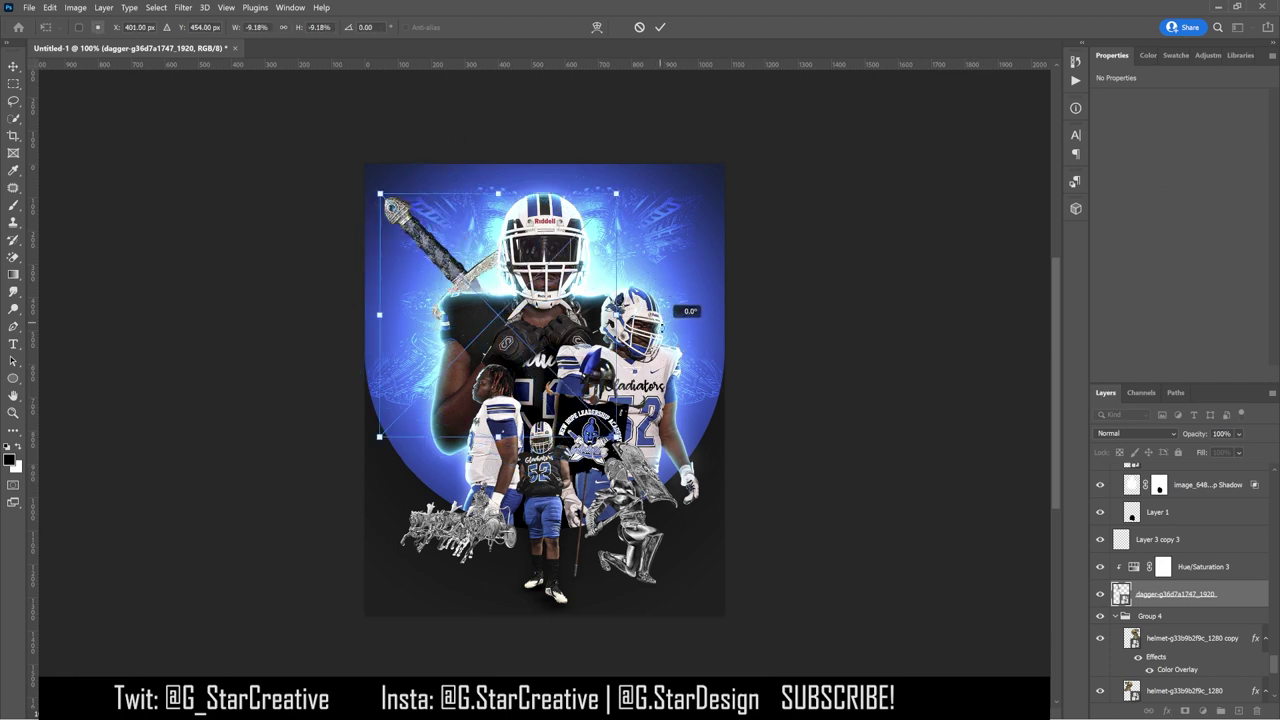
mouse_move(582, 298)
left_mouse_down()
mouse_move(585, 285)
mouse_move(600, 290)
left_mouse_up()
key("Return")
key("ctrl+g")
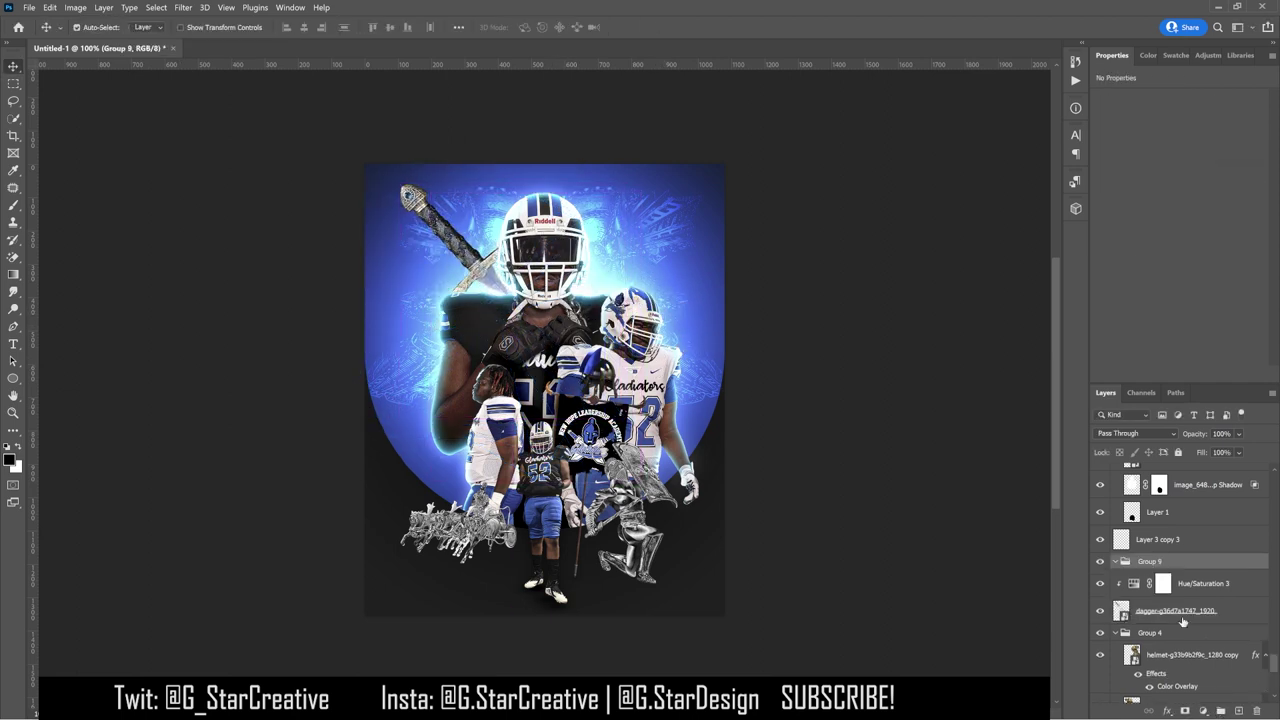
Step: Duplicate the sword, flip the copy horizontally, and centre both blades behind the helmet
left_click(1167, 607)
key("ctrl+j")
left_click_drag(1200, 583, 1200, 560)
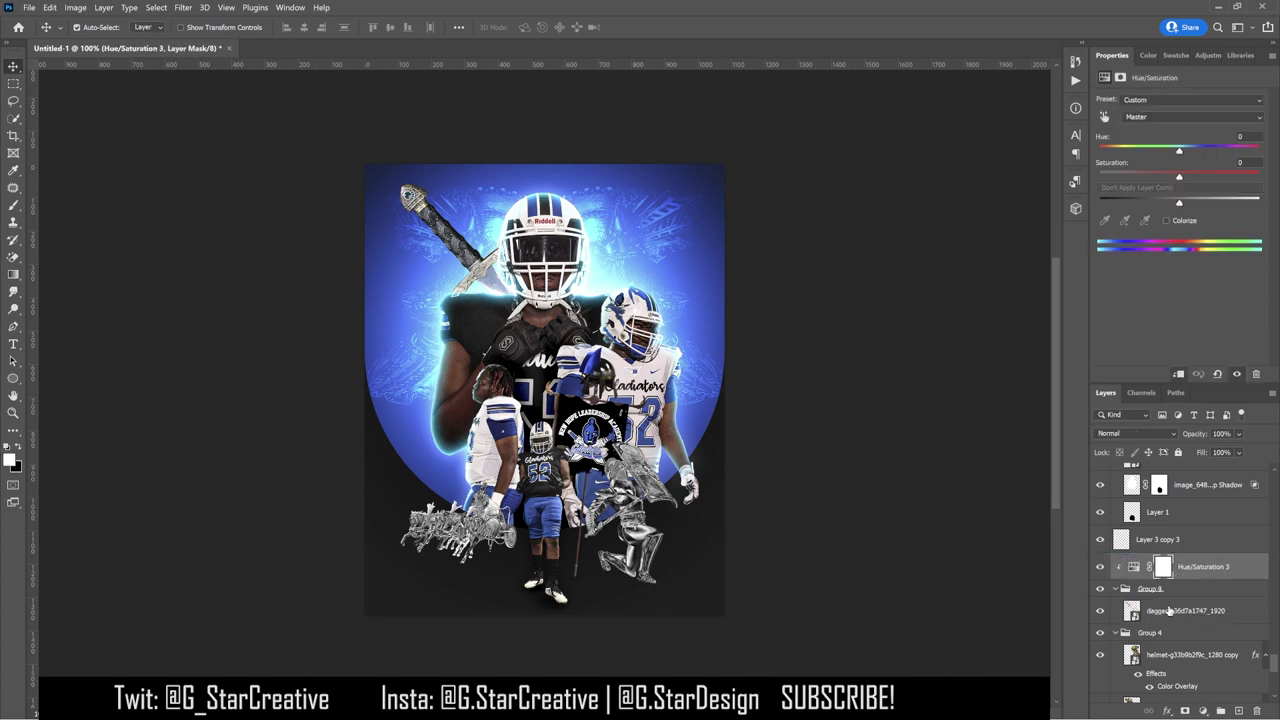
left_click(1190, 610)
left_click(49, 7)
left_click(240, 471)
left_click_drag(550, 350, 626, 355)
left_click(1176, 640, "shift")
left_click_drag(760, 515, 795, 530)
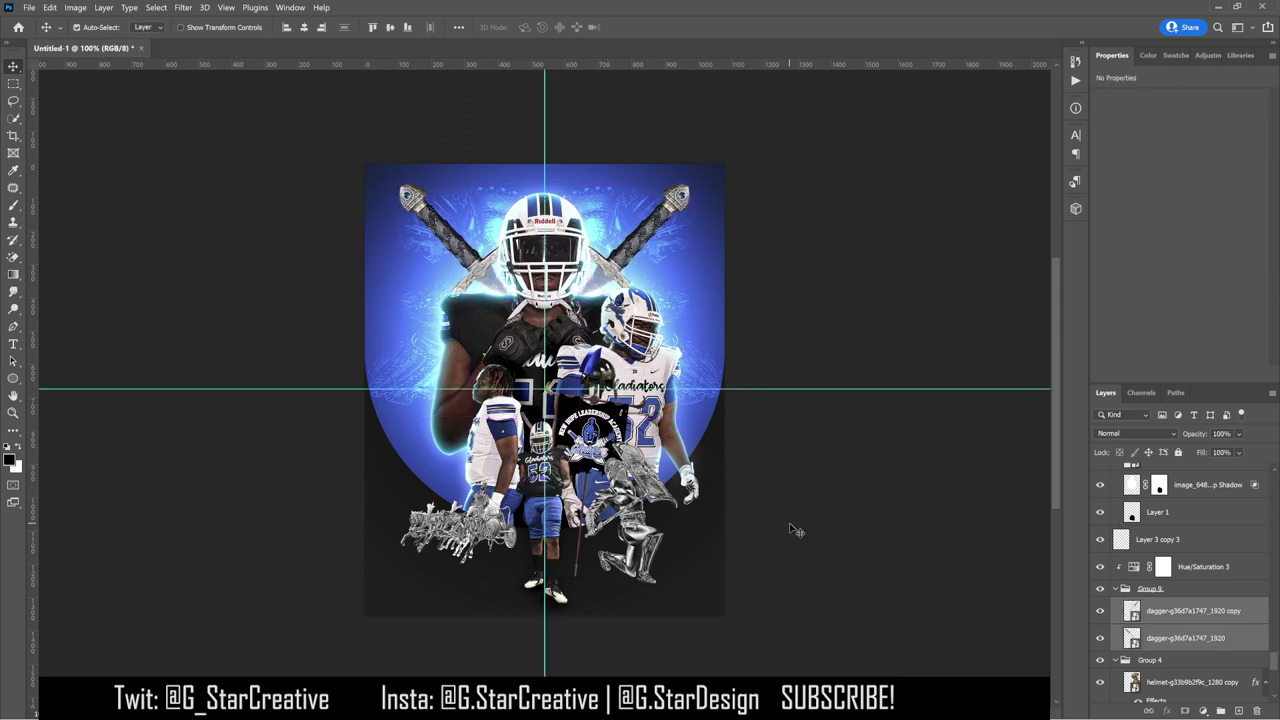
Step: Give Group 9 two inner shadows, the second white at 100% opacity, -90° angle, distance 3
double_click(1237, 591)
left_click(831, 474)
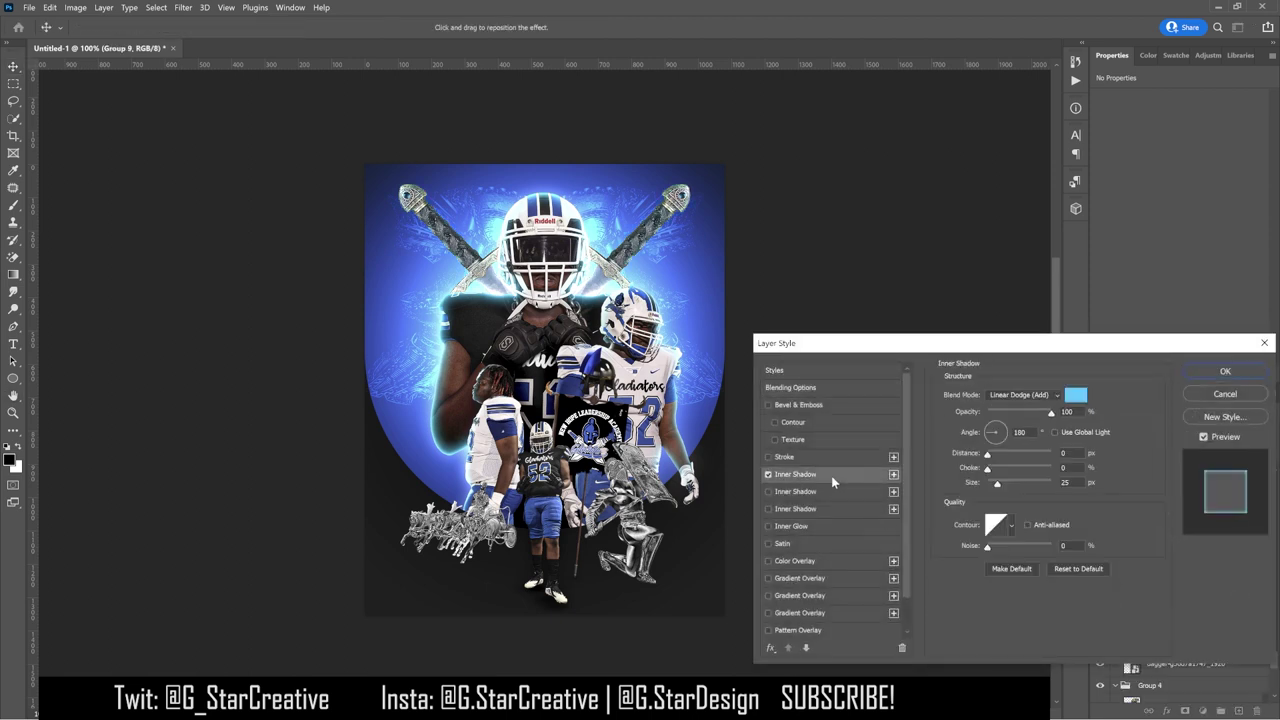
left_click(820, 491)
left_click_drag(1015, 413, 1052, 415)
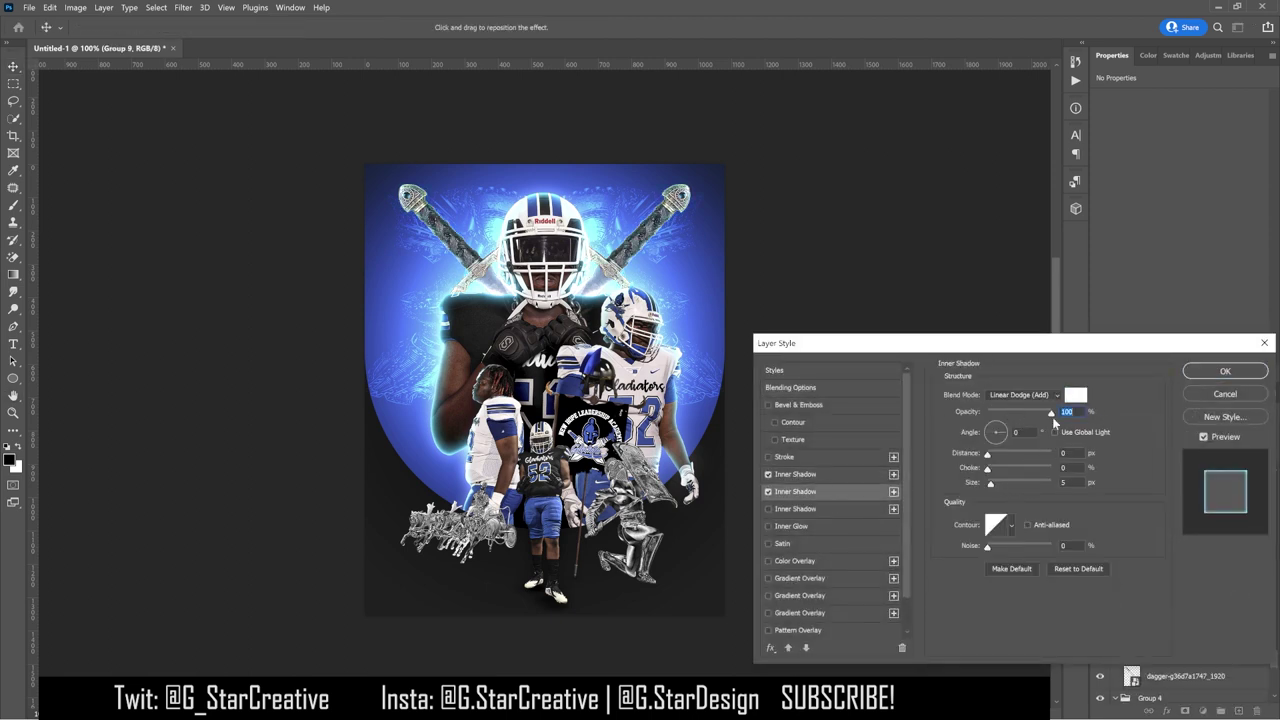
left_click(986, 438)
left_click_drag(995, 442, 997, 450)
left_click_drag(994, 456, 991, 456)
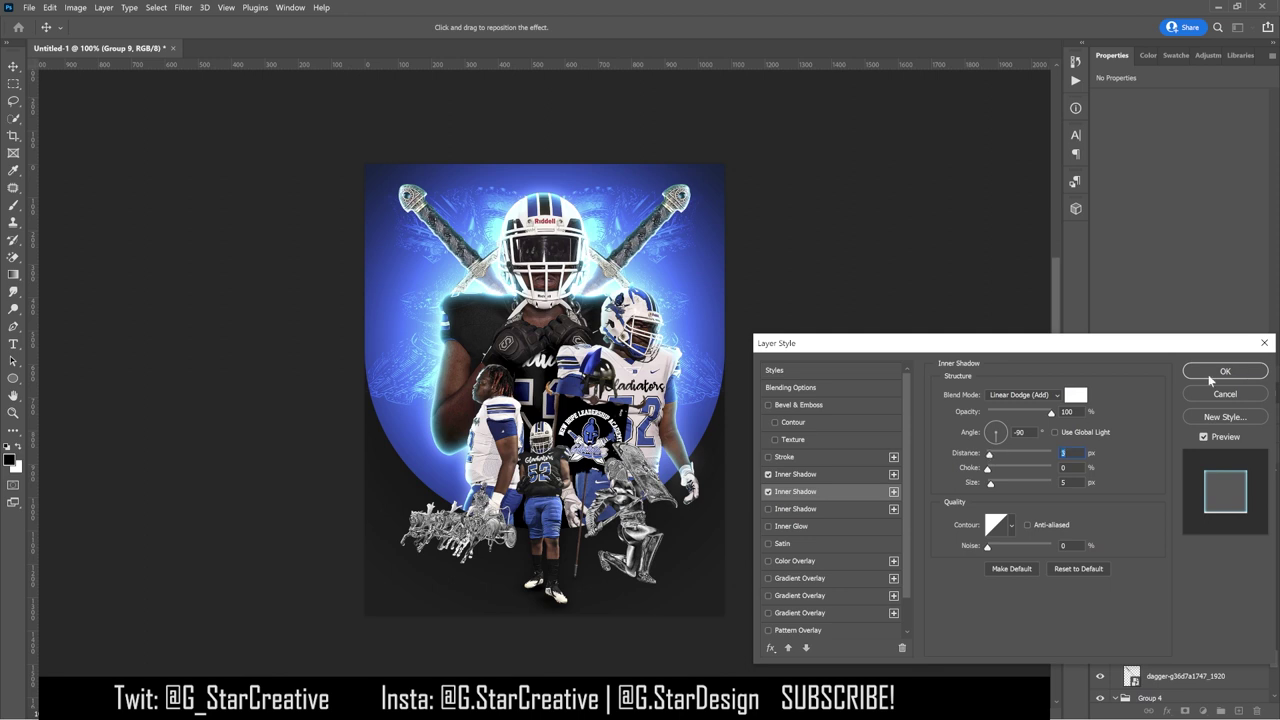
Step: Commit the sword glow style and reposition the right and left swords
left_click(1218, 375)
key("ctrl+j")
left_click_drag(645, 250, 677, 194)
left_click_drag(460, 240, 438, 230)
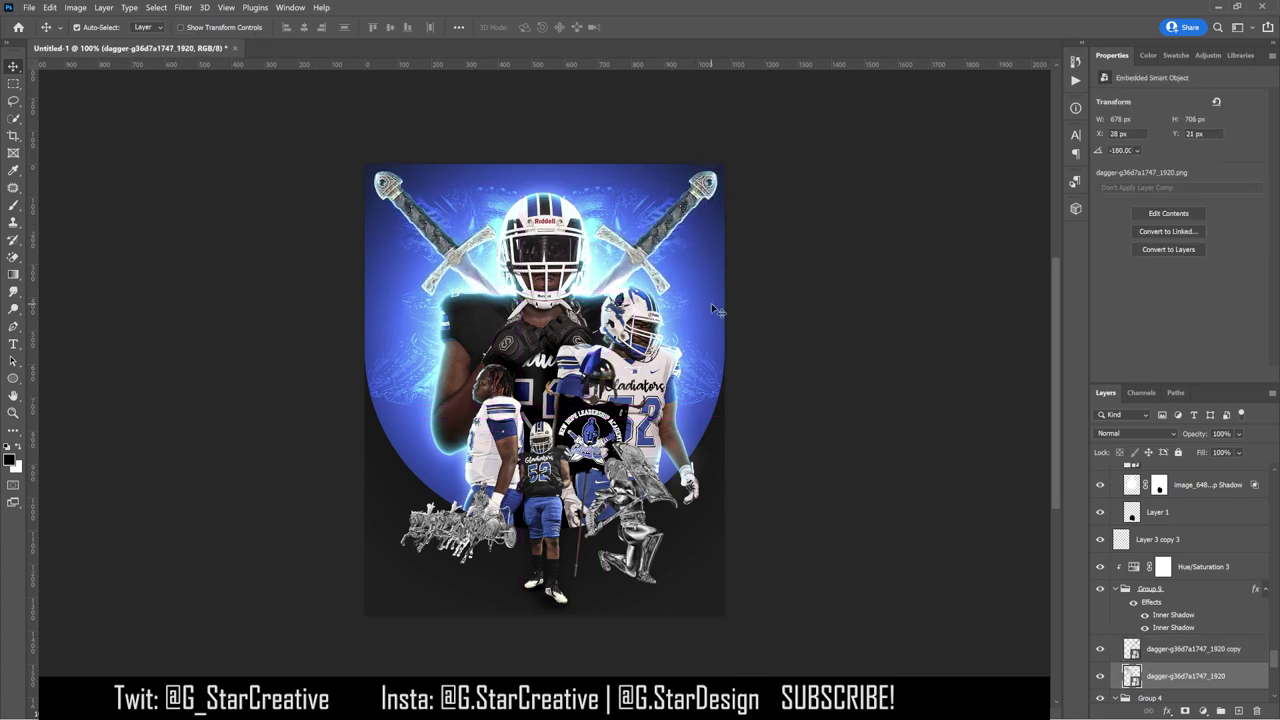
Step: Rotate the left sword so it mirrors the right one
key("ctrl+t")
left_click_drag(453, 487, 326, 403)
left_click_drag(535, 317, 450, 372)
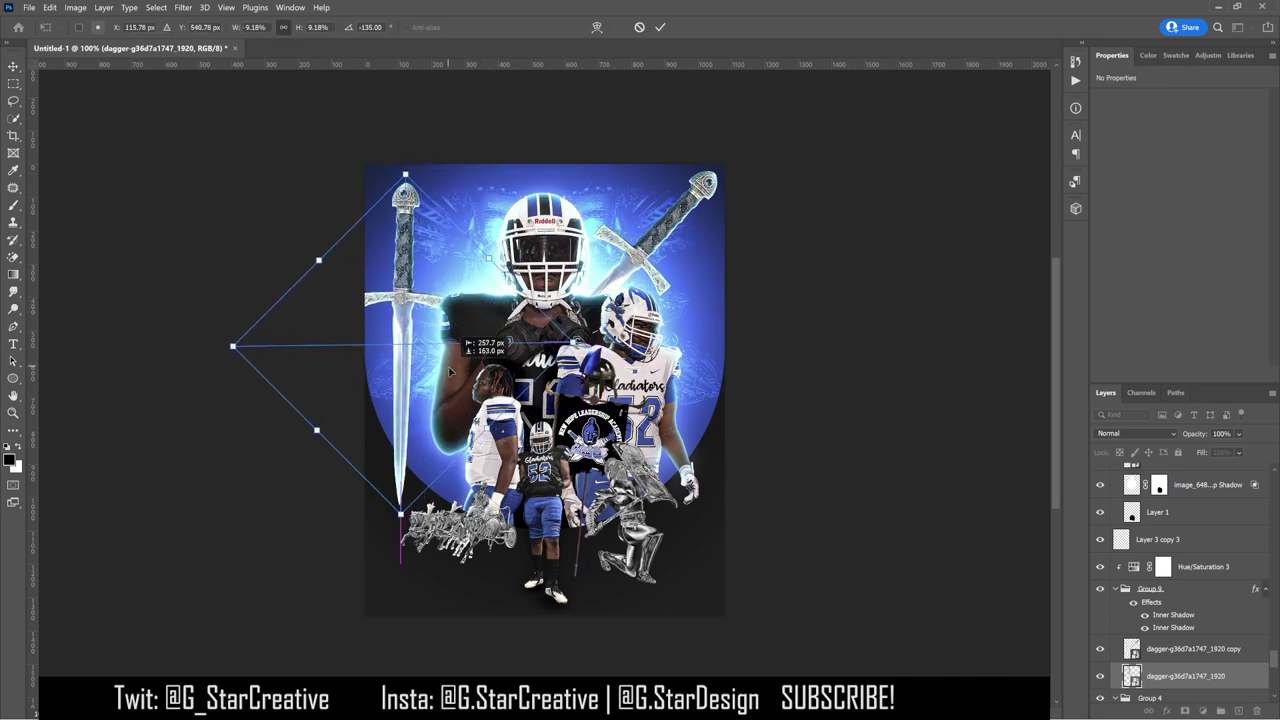
left_click_drag(455, 470, 405, 330)
key("Return")
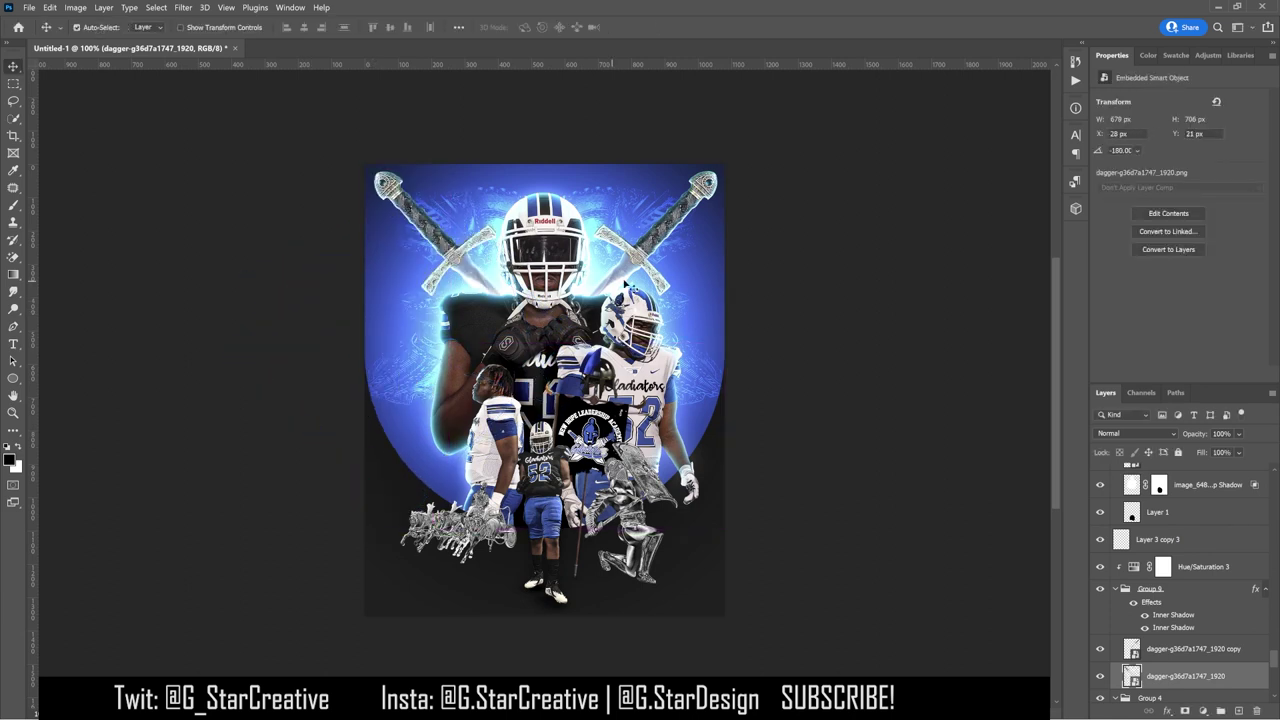
Step: Lower both swords, centre them horizontally on the poster, and hide the guides
left_click(1180, 650, "shift")
left_click_drag(920, 450, 1025, 513)
key("alt+]")
left_click(1185, 676, "shift")
mouse_move(780, 455)
left_mouse_down()
mouse_move(848, 463)
mouse_move(788, 460)
left_mouse_up()
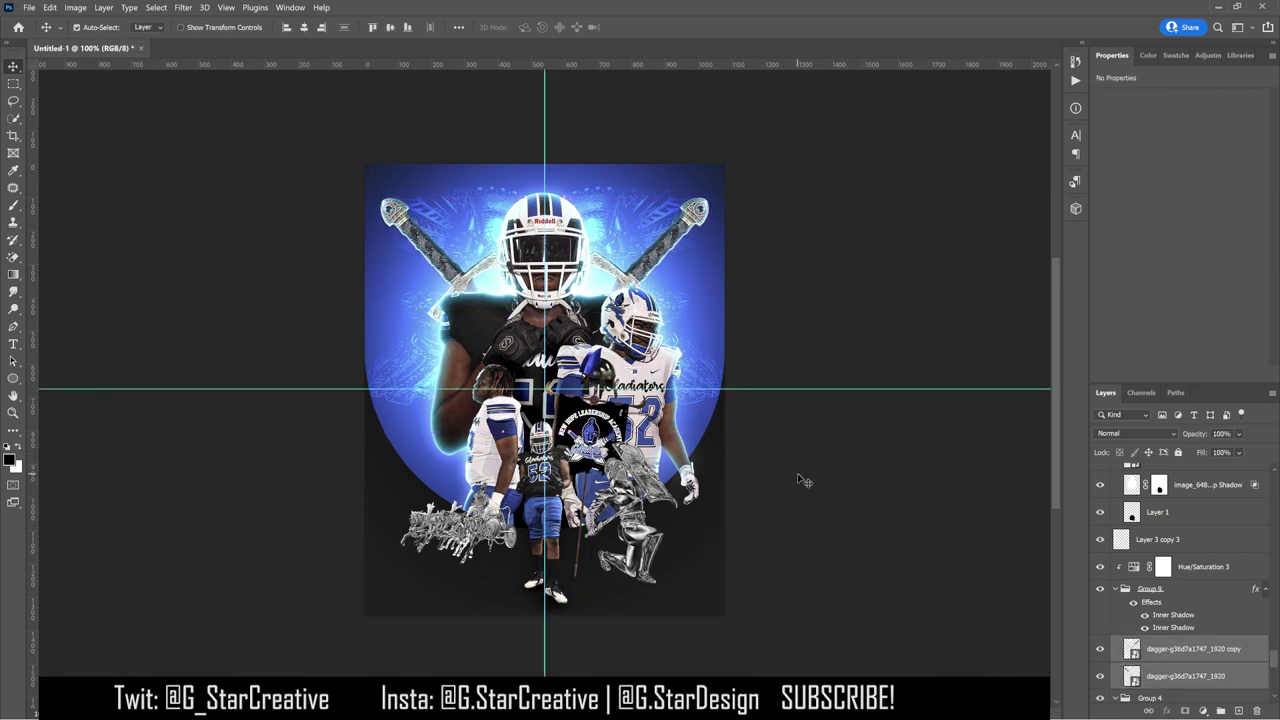
key("ctrl+semicolon")
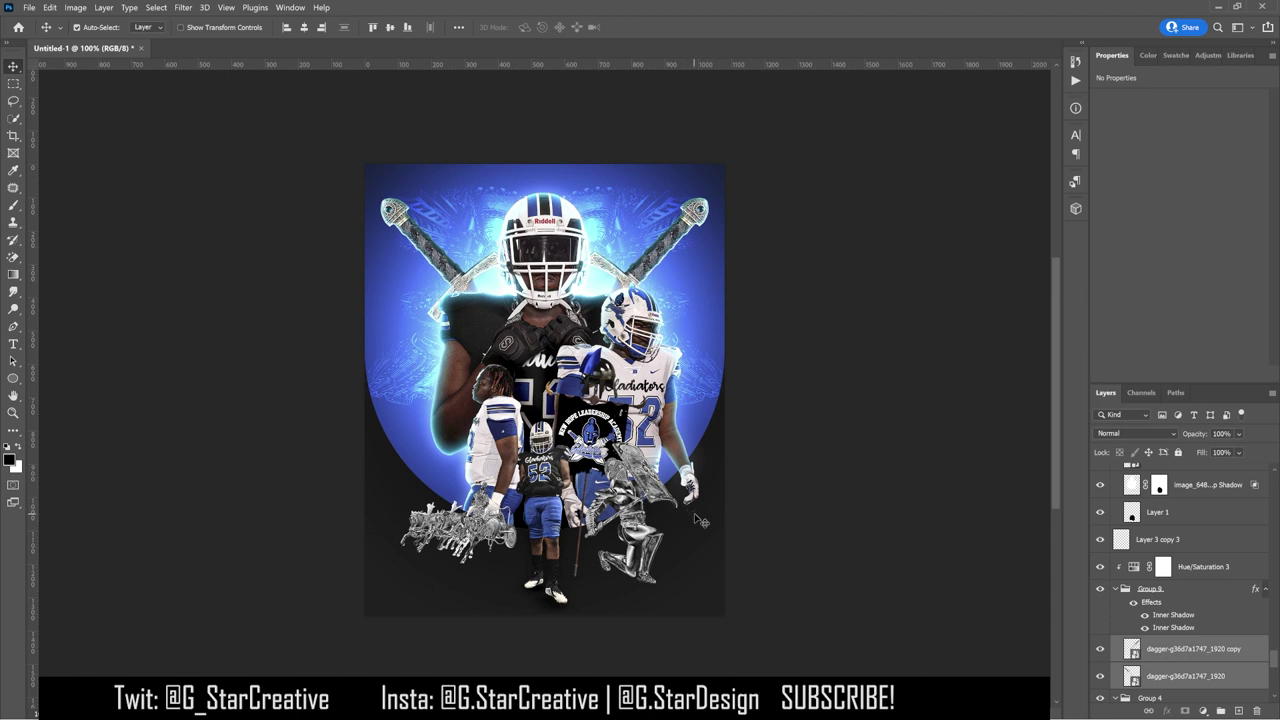
Step: Darken the artwork with a clipped Curves adjustment, then drop in the Texturelabs_LensFX_242L flare
scroll(1180, 590, "up", 3)
left_click(1197, 613)
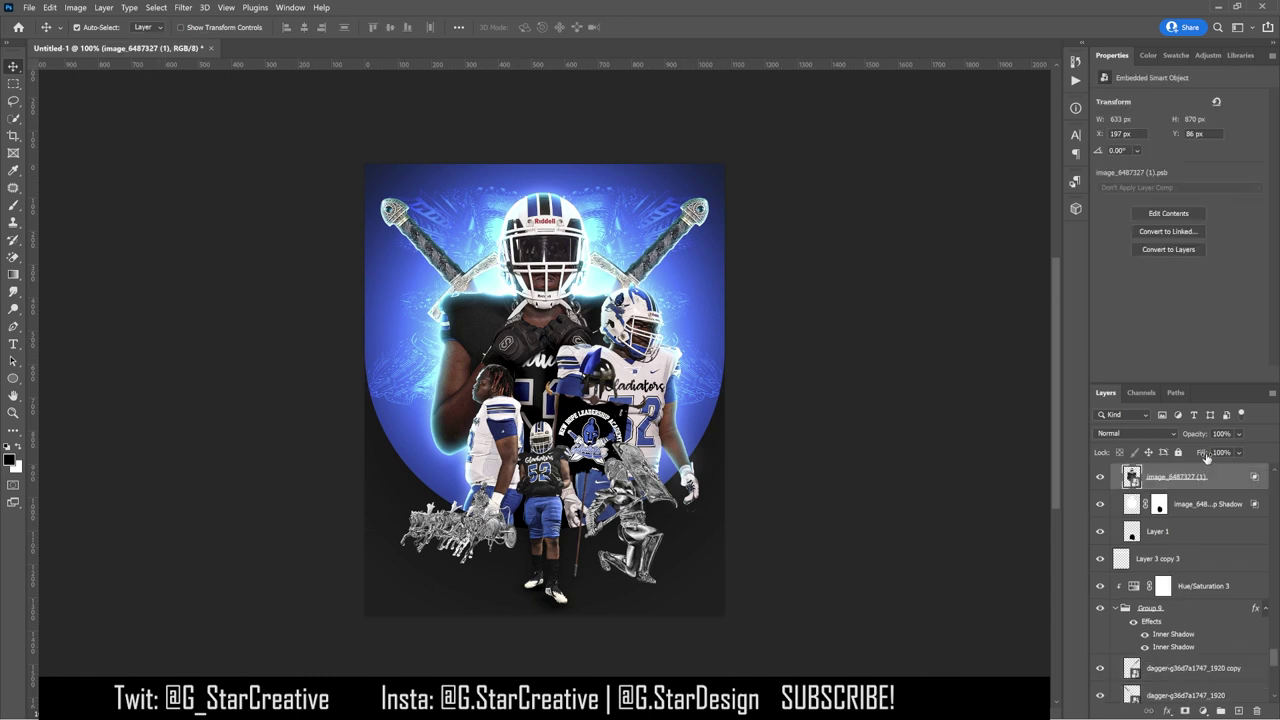
left_click(1153, 88)
scroll(1197, 585, "up", 5)
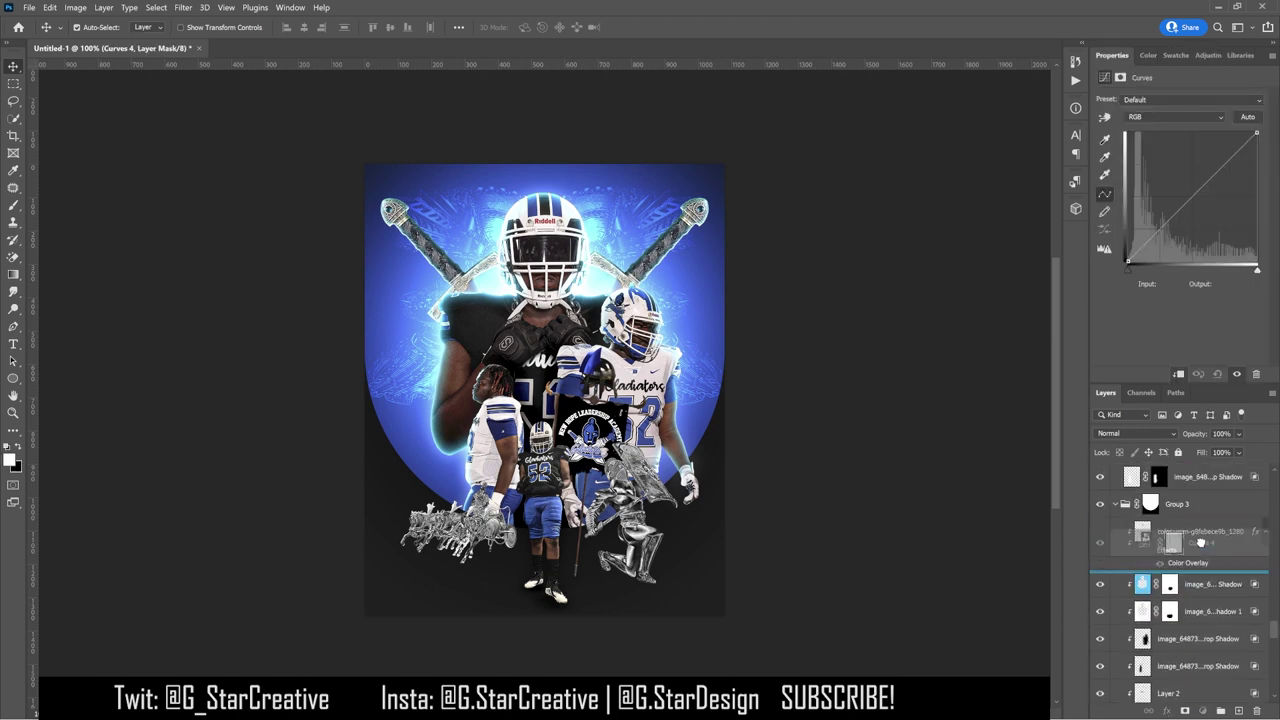
left_click_drag(1166, 224, 1140, 251)
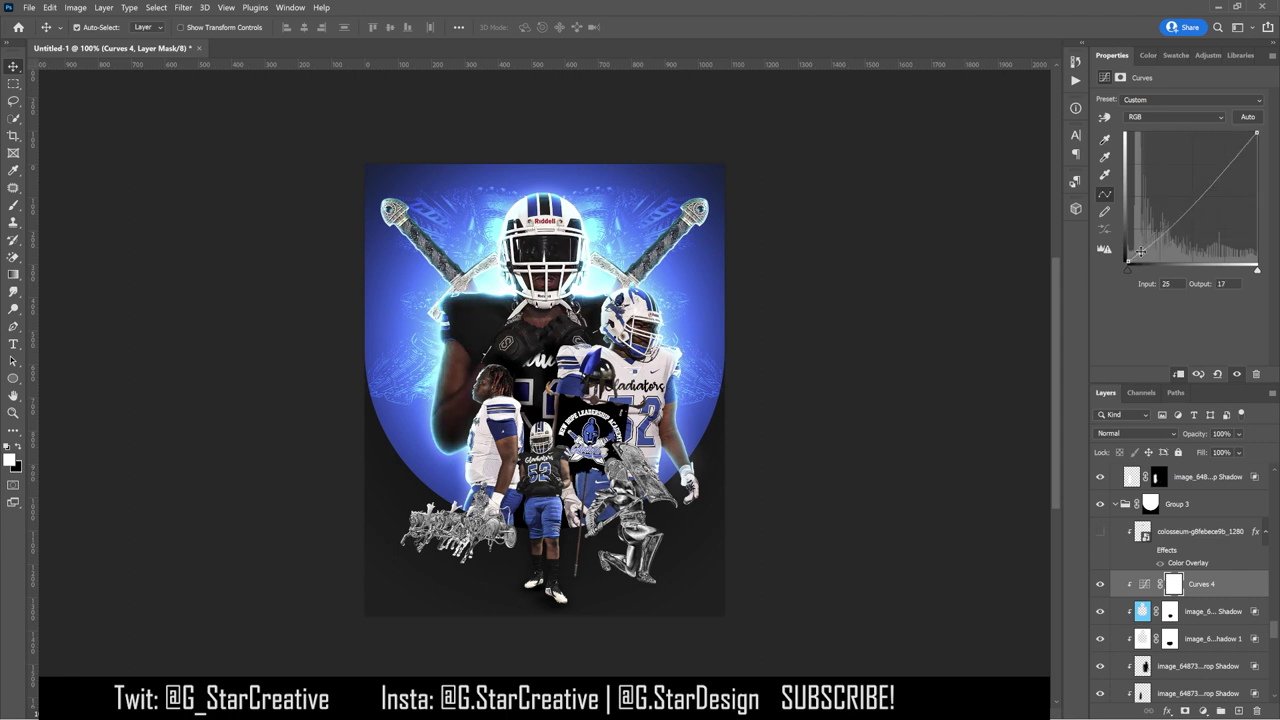
left_click(1103, 587)
left_click(1103, 587)
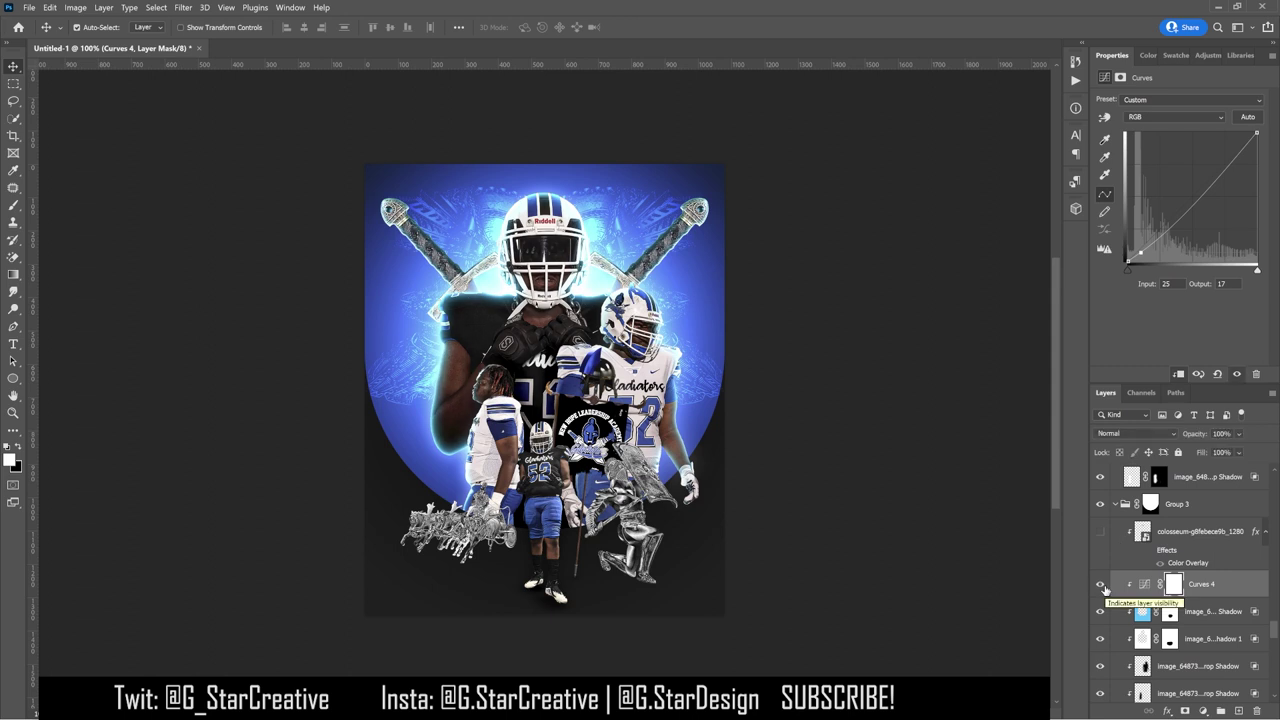
left_click_drag(1103, 587, 600, 280)
Step: Shrink the lens flare, move it beside the helmet, and rotate it about 69°
key("ctrl+t")
left_click_drag(806, 109, 612, 112)
left_click_drag(489, 259, 543, 265)
key("Return")
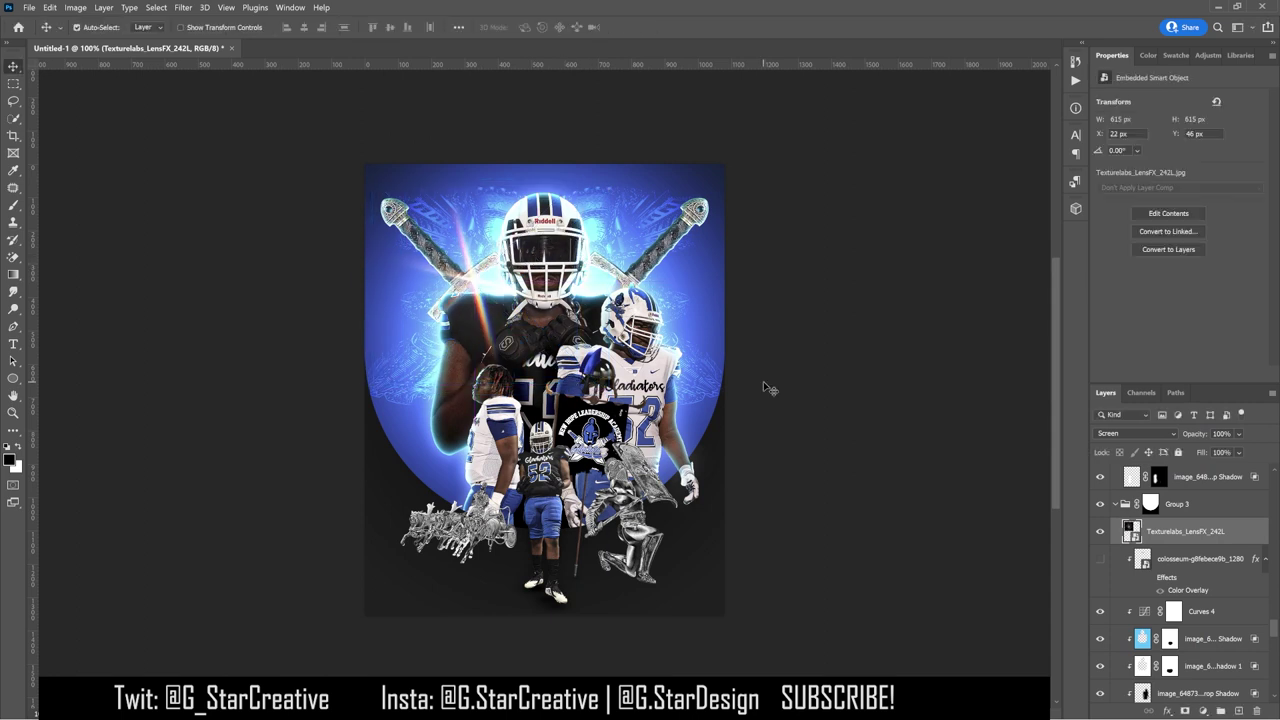
key("ctrl+t")
left_click_drag(603, 266, 507, 446)
key("Return")
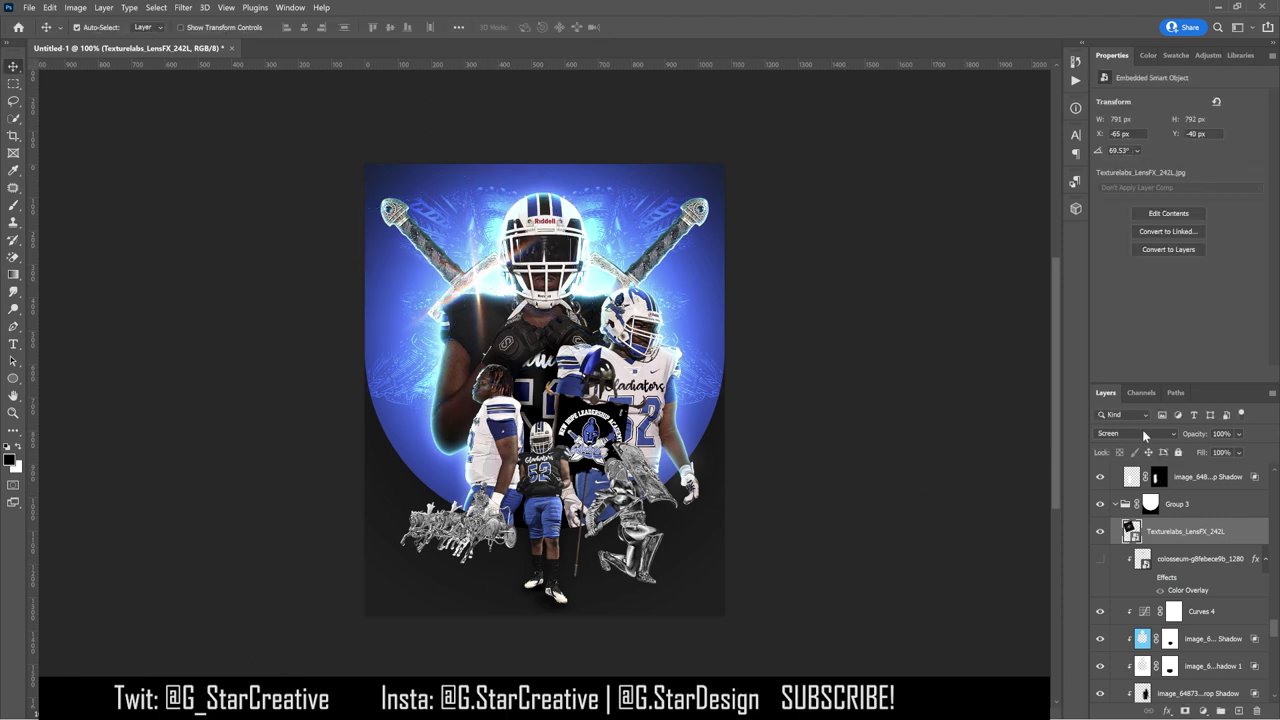
Step: Set the flare to Color Dodge and place its layer above Group 5, removing the extra copy
left_click(1142, 431)
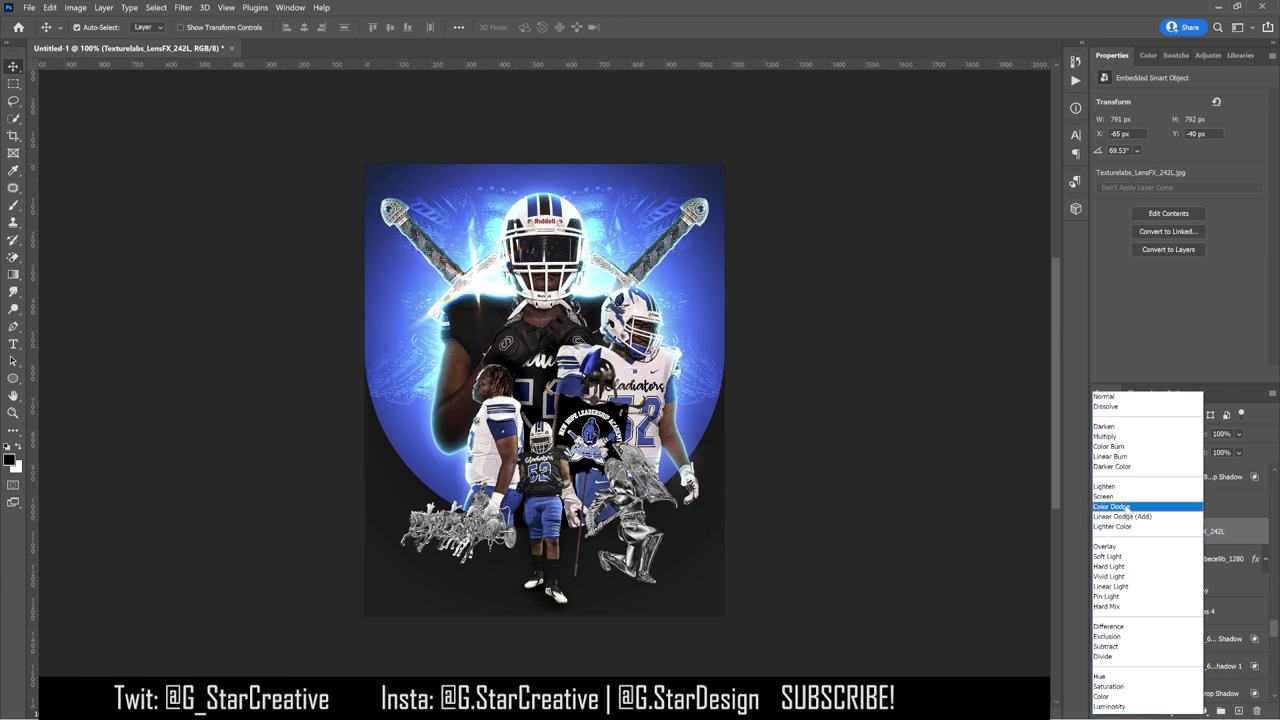
left_click(1127, 507)
left_click_drag(1163, 537, 1165, 580)
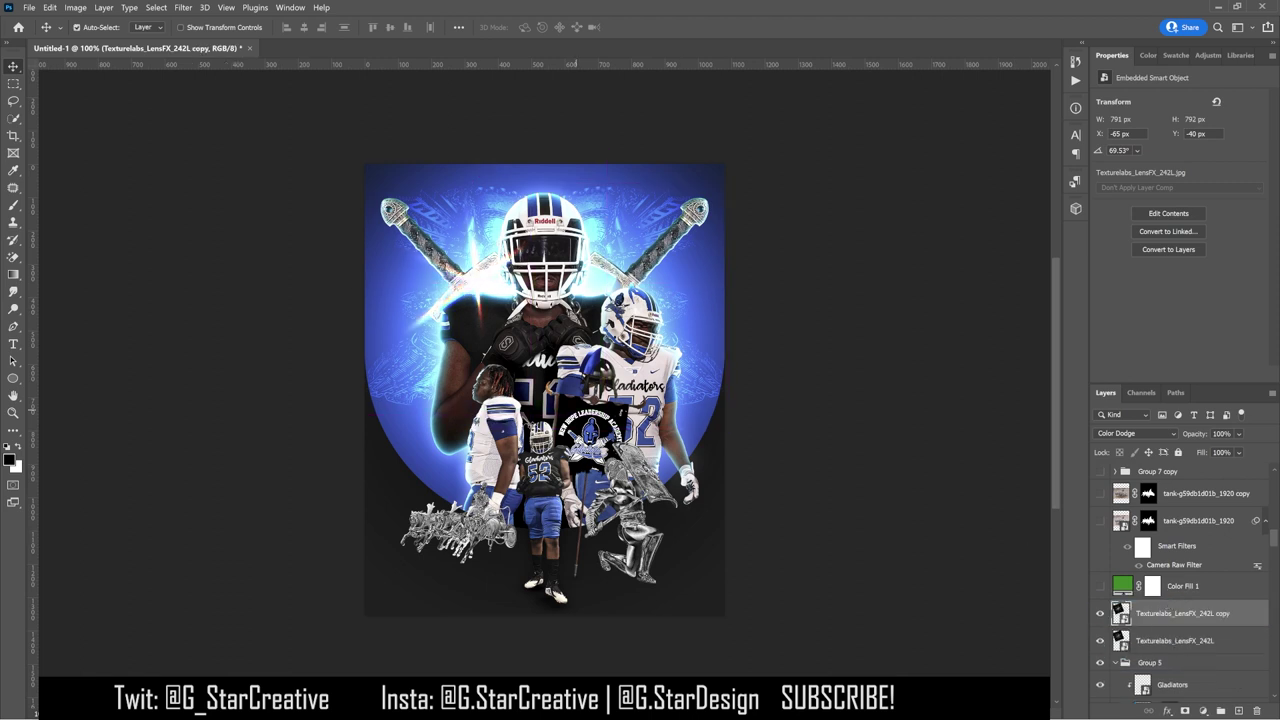
key("ctrl+z")
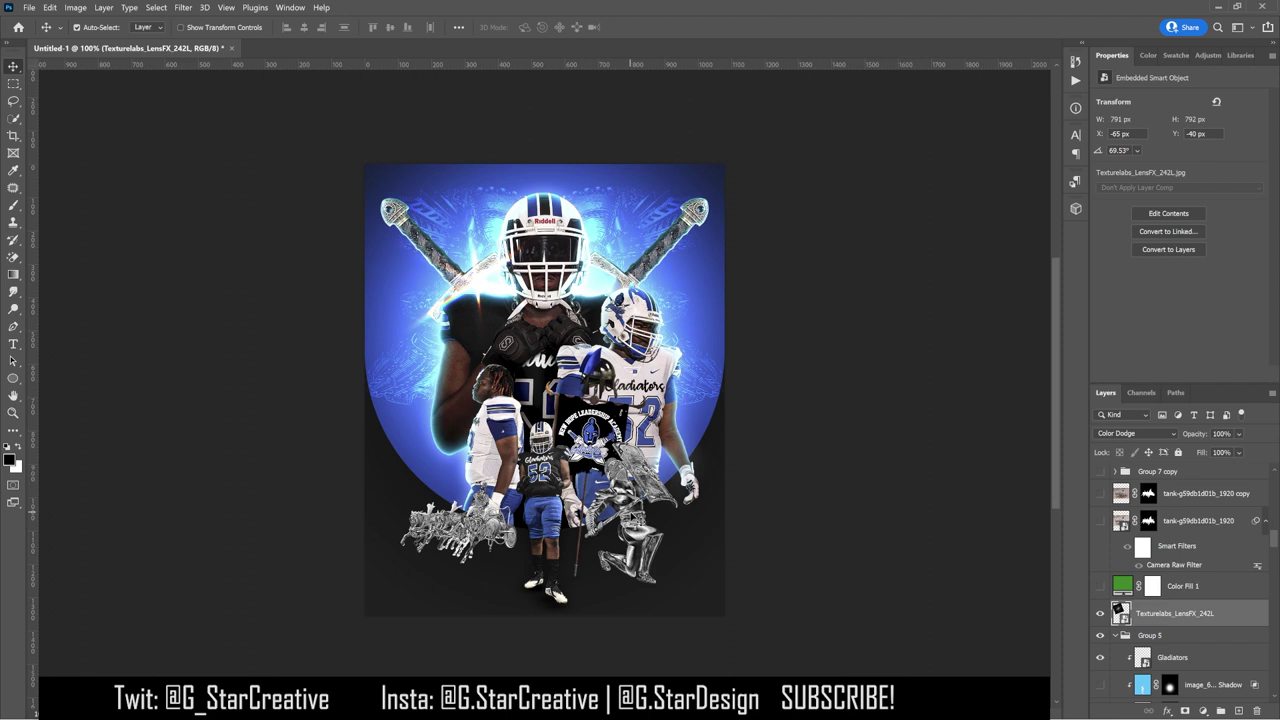
key("ctrl+z")
Step: Try rotating the knight statue 180° and moving it left, then undo
left_click(50, 7)
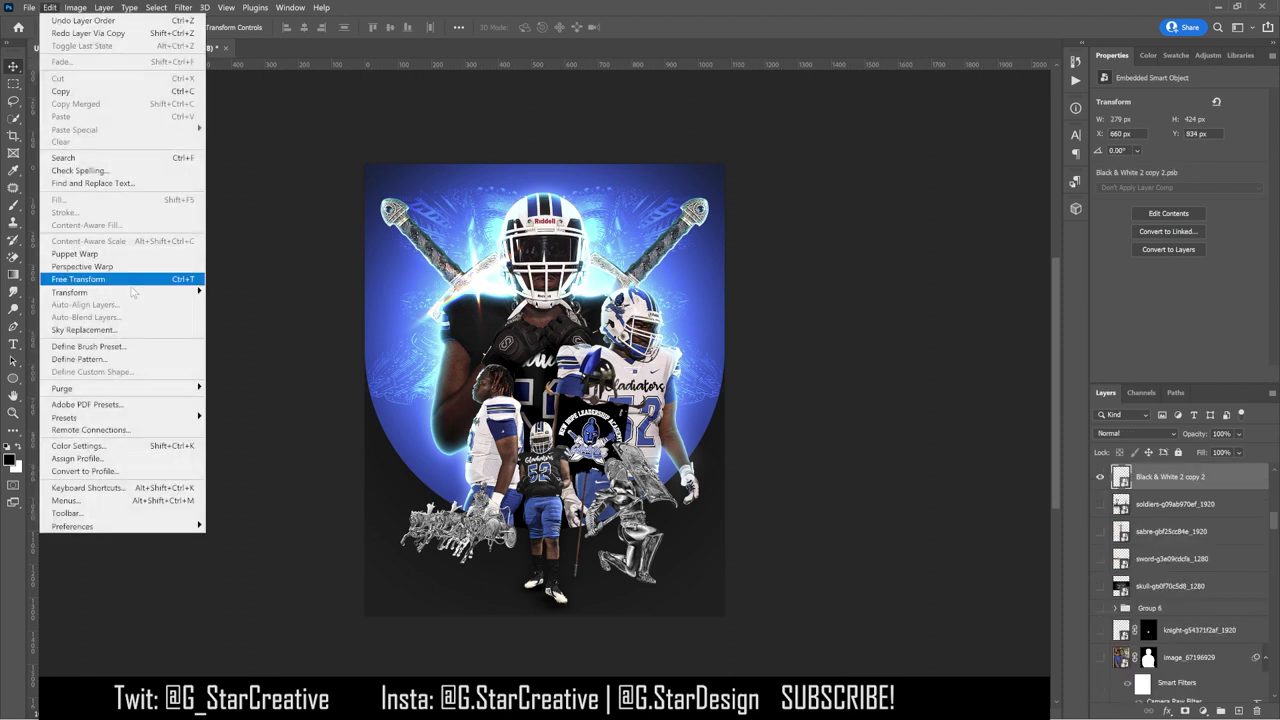
mouse_move(150, 289)
left_click(240, 406)
left_click_drag(505, 465, 430, 428)
key("ctrl+z")
key("ctrl+z")
key("ctrl+z")
Step: Reorder the two statue layers and check the statue's visibility
scroll(1243, 533, "up", 5)
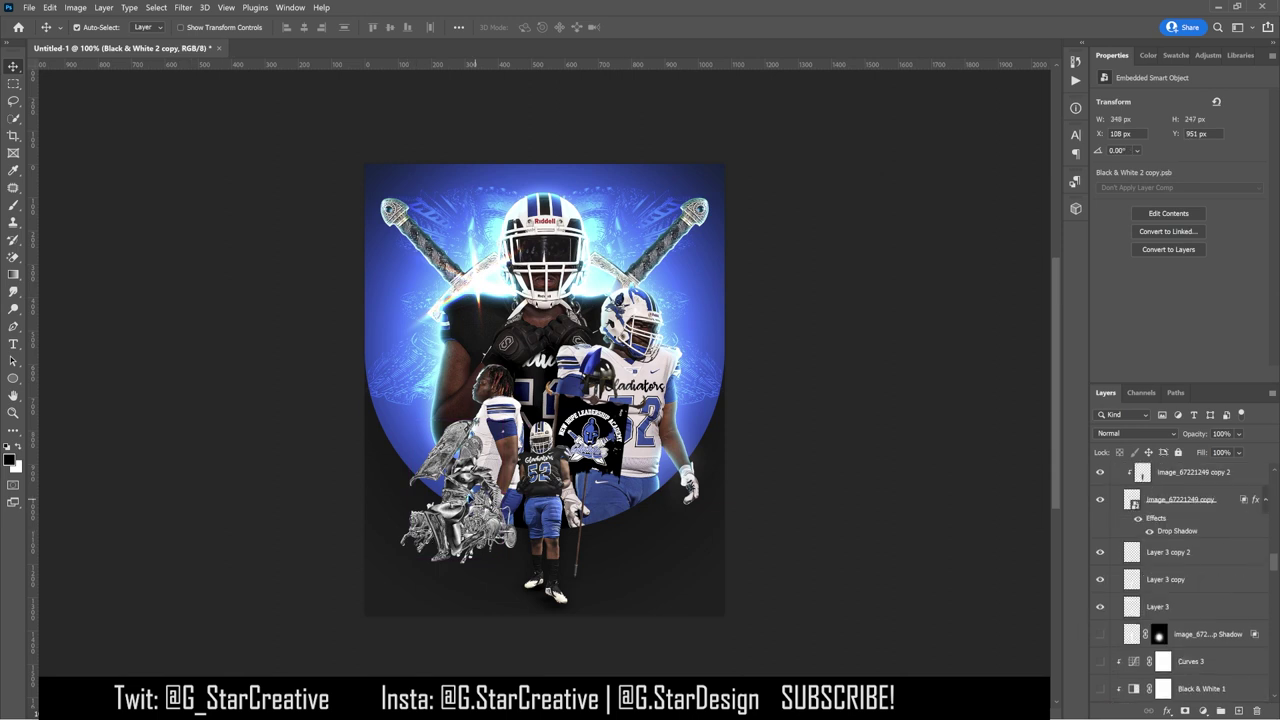
left_click_drag(1243, 533, 1190, 560)
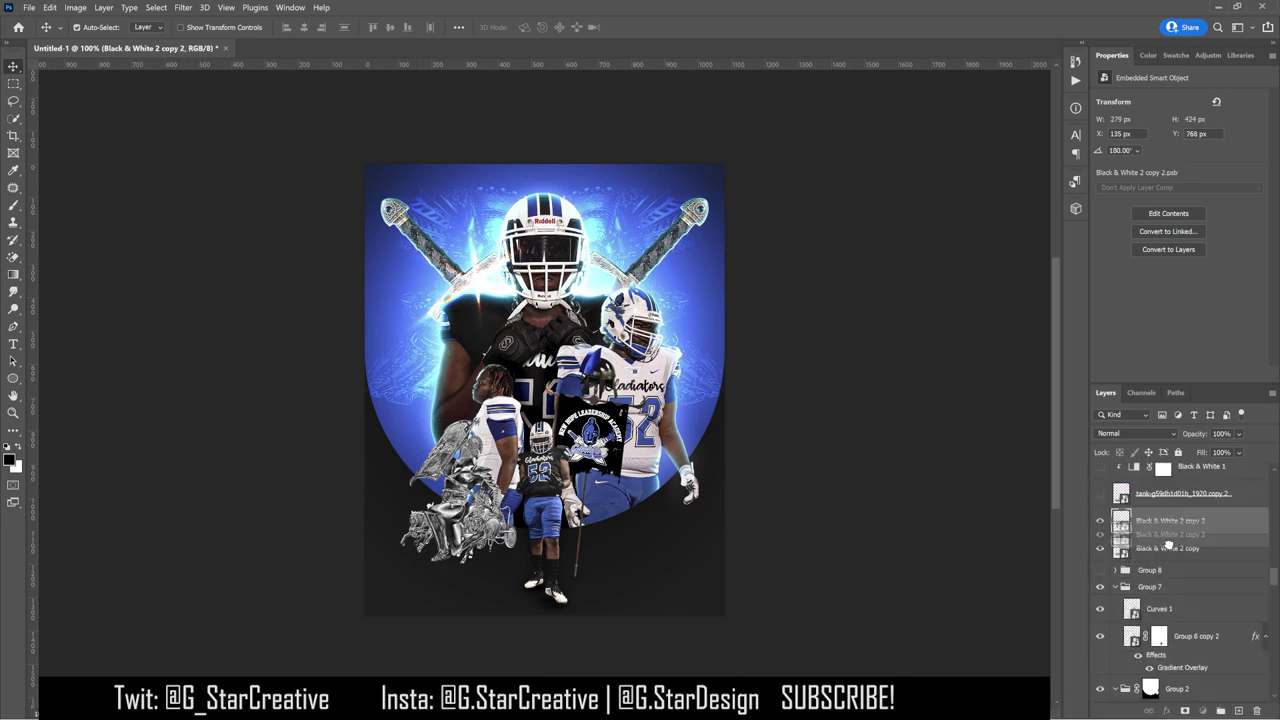
left_click_drag(452, 476, 510, 505)
left_click_drag(555, 595, 555, 595)
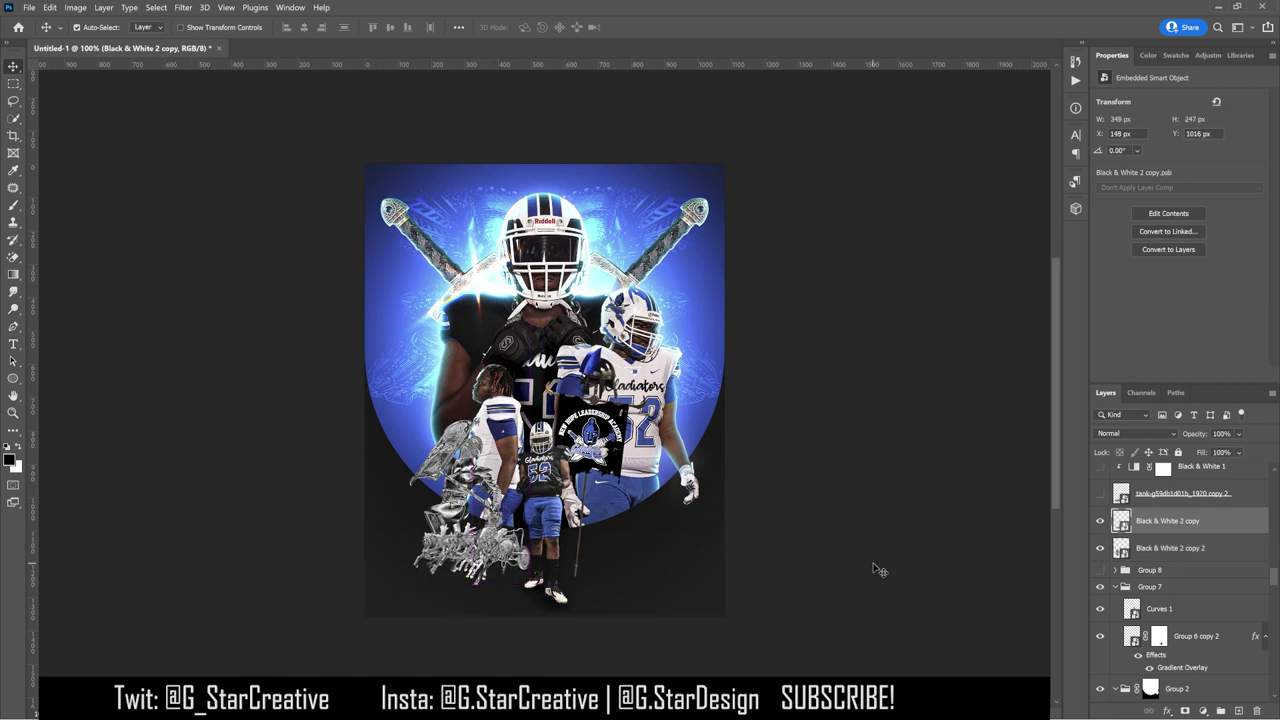
key("ctrl+z")
key("ctrl+z")
key("ctrl+z")
key("ctrl+z")
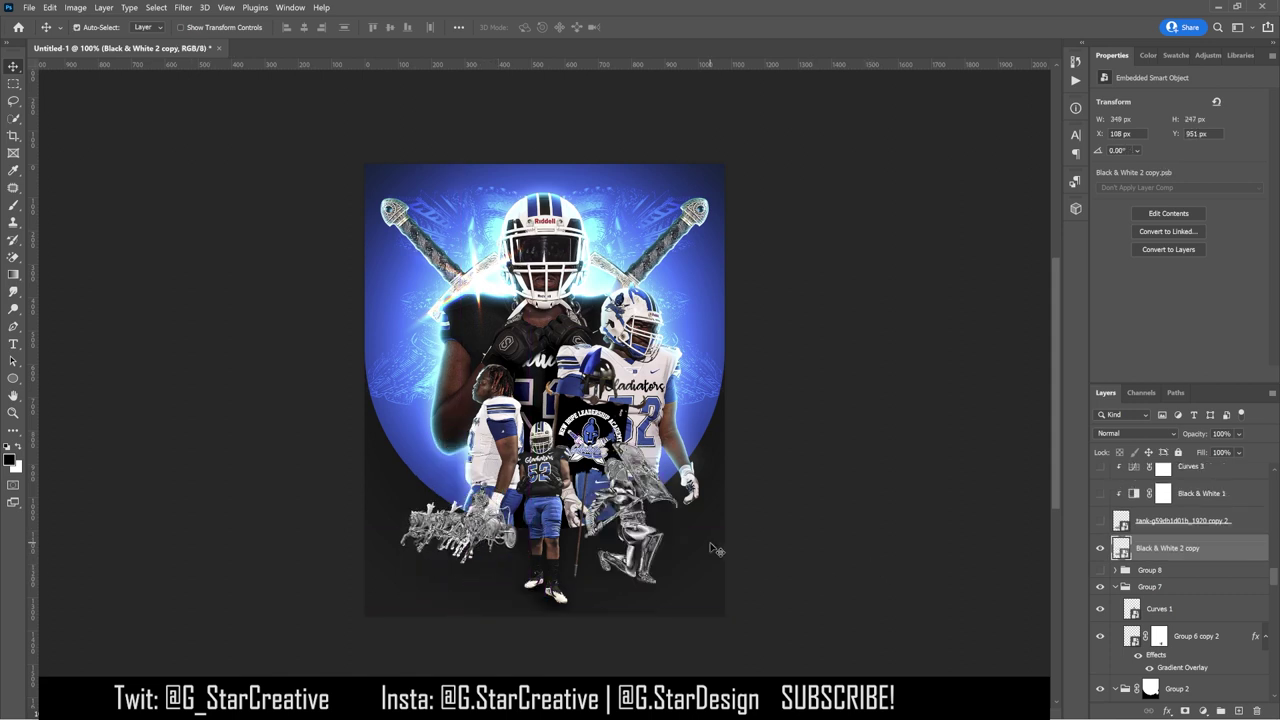
mouse_move(1165, 550)
left_mouse_down()
mouse_move(1158, 333)
mouse_move(1143, 609)
mouse_move(1208, 340)
mouse_move(1150, 590)
mouse_move(1155, 530)
mouse_move(1160, 565)
left_mouse_up()
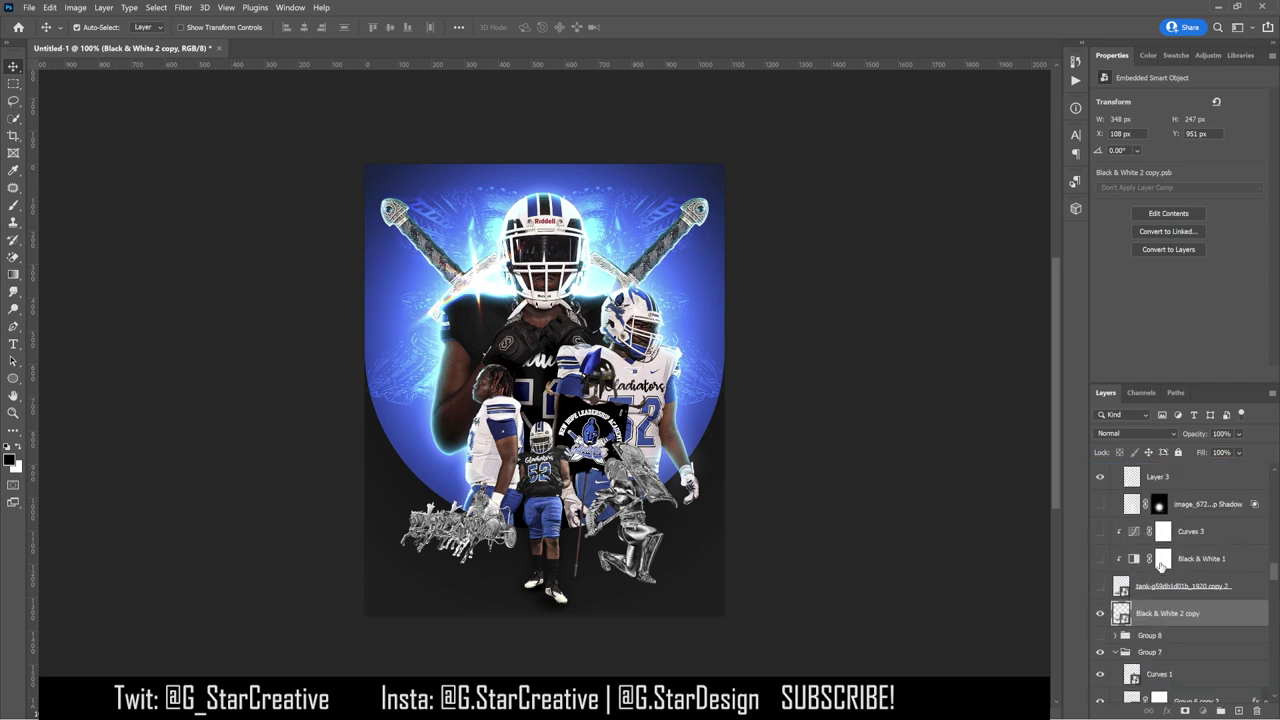
key("ctrl+j")
scroll(1180, 580, "up", 2)
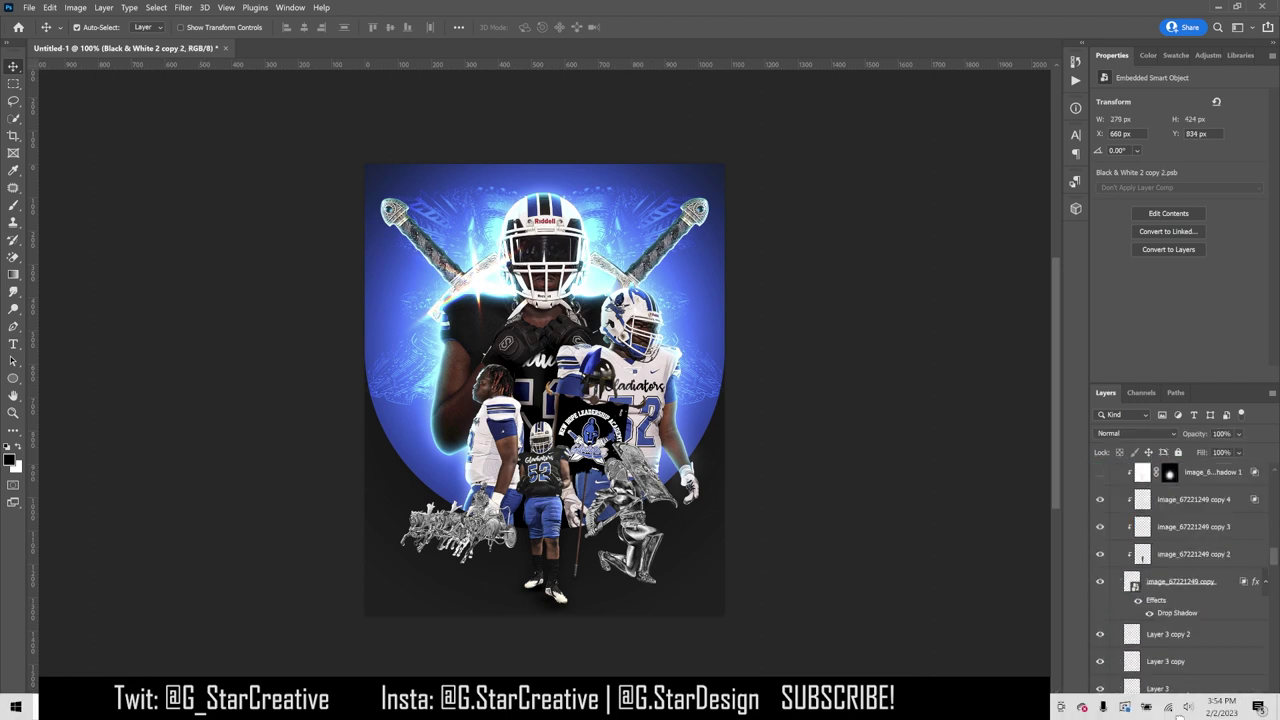
scroll(1103, 575, "down", 3)
left_click(1101, 574)
left_click(1101, 574)
Step: Move Group 7 above the statue layer, then shrink and nudge the statue into place
left_click(616, 456)
left_click(1116, 614)
left_click_drag(1150, 614, 1150, 540)
left_click(636, 516)
key("ctrl+t")
left_click_drag(697, 588, 660, 520)
key("Return")
left_click_drag(640, 478, 638, 478)
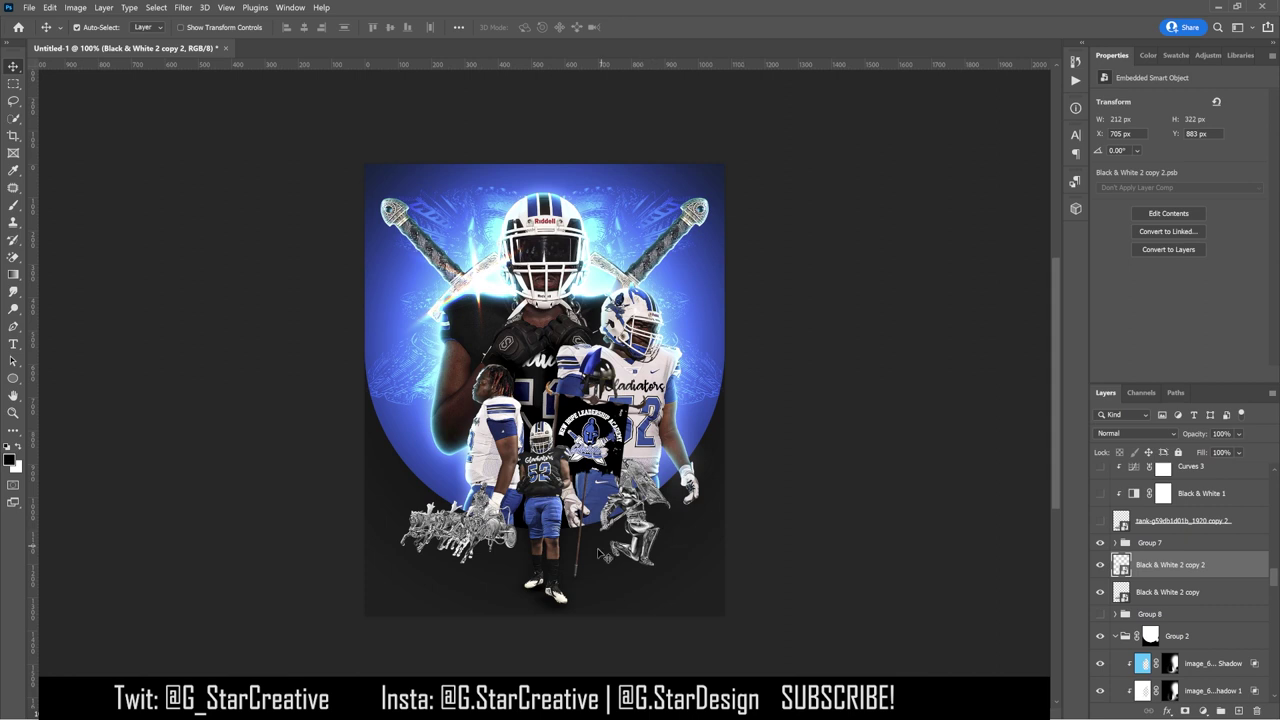
key("ctrl+v")
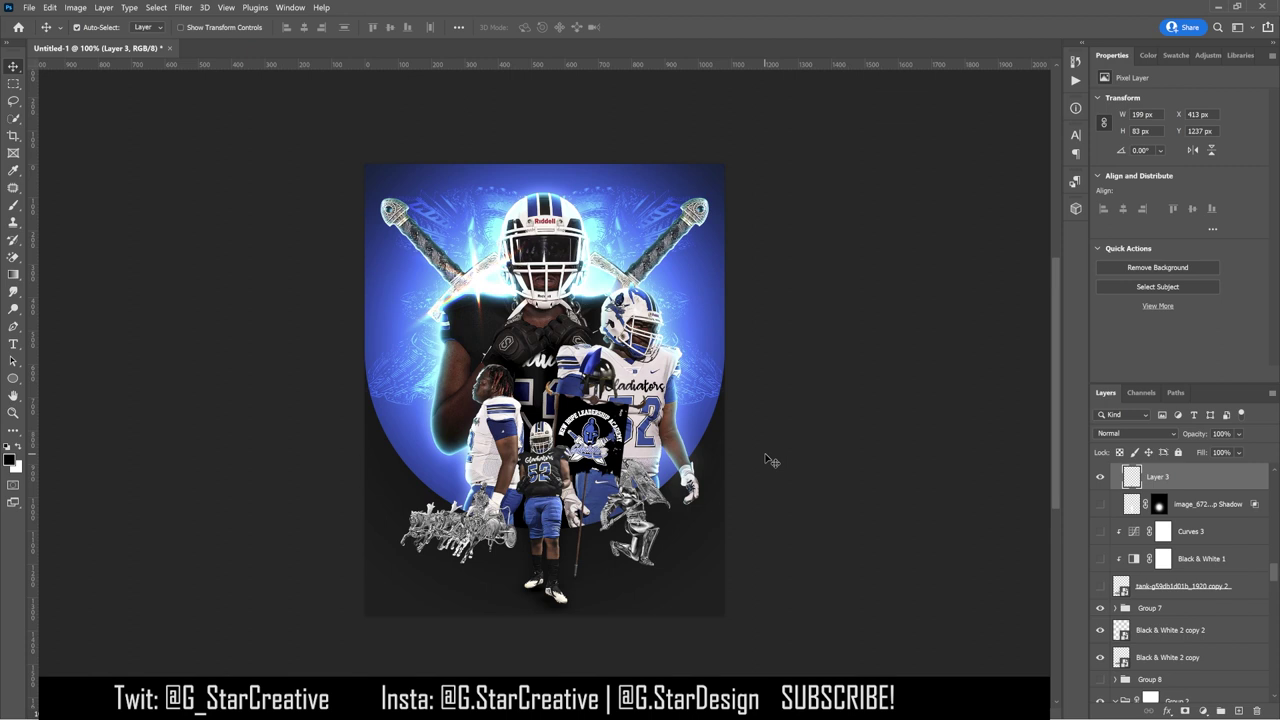
Step: Scale both chariot layers down toward the centre beneath the players
left_click(1170, 630)
left_click(1101, 630)
left_click(1101, 630)
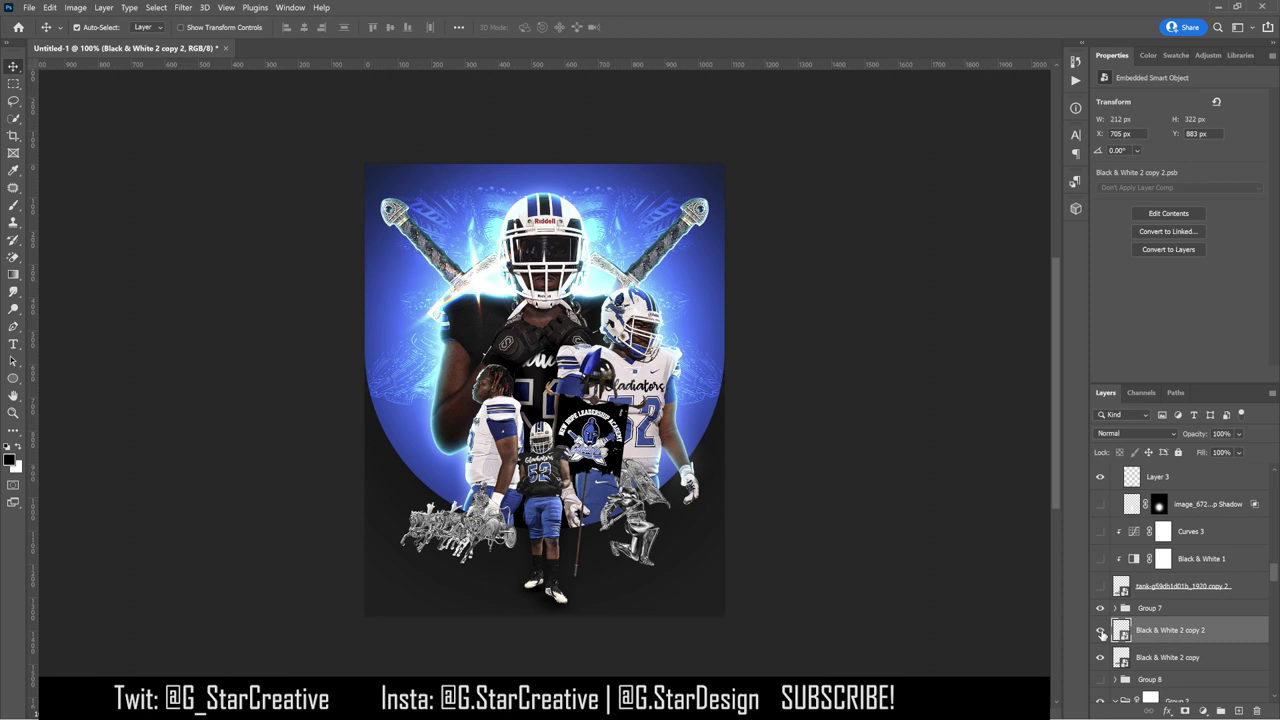
left_click(1168, 657, "ctrl")
key("ctrl+t")
left_click_drag(398, 456, 430, 478)
key("Return")
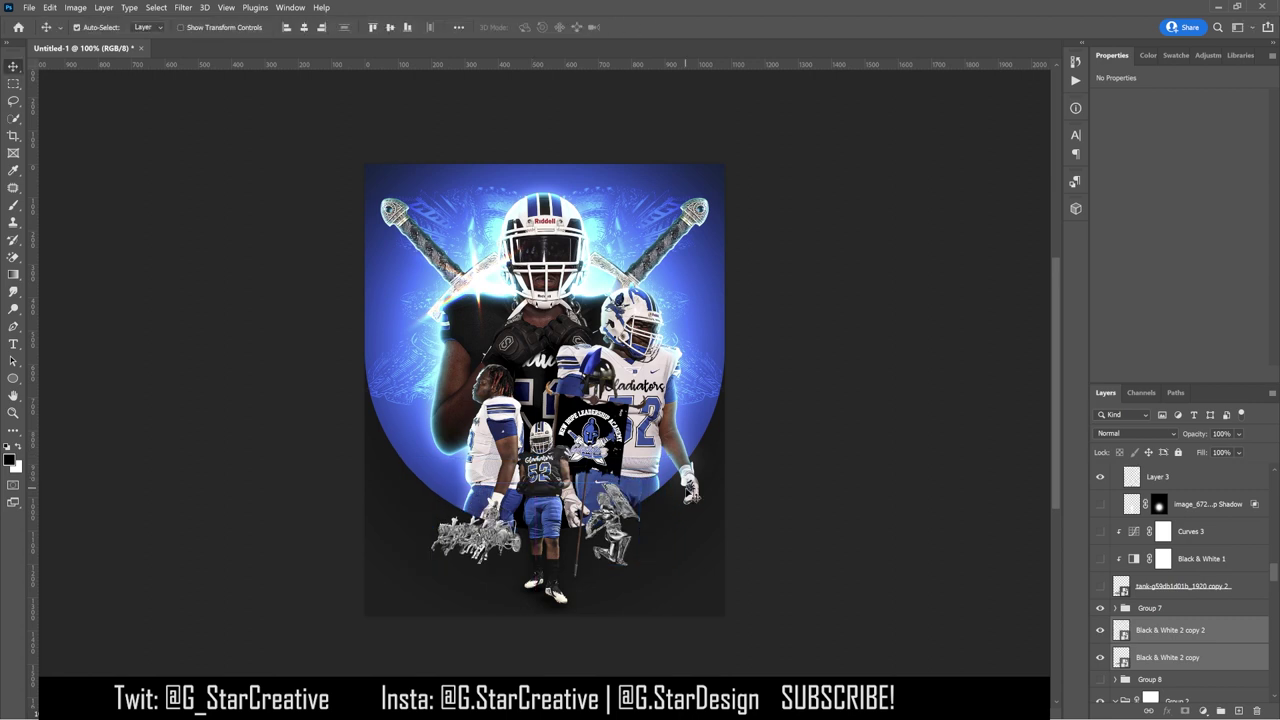
key("ctrl+t")
left_click_drag(646, 484, 652, 483)
key("Return")
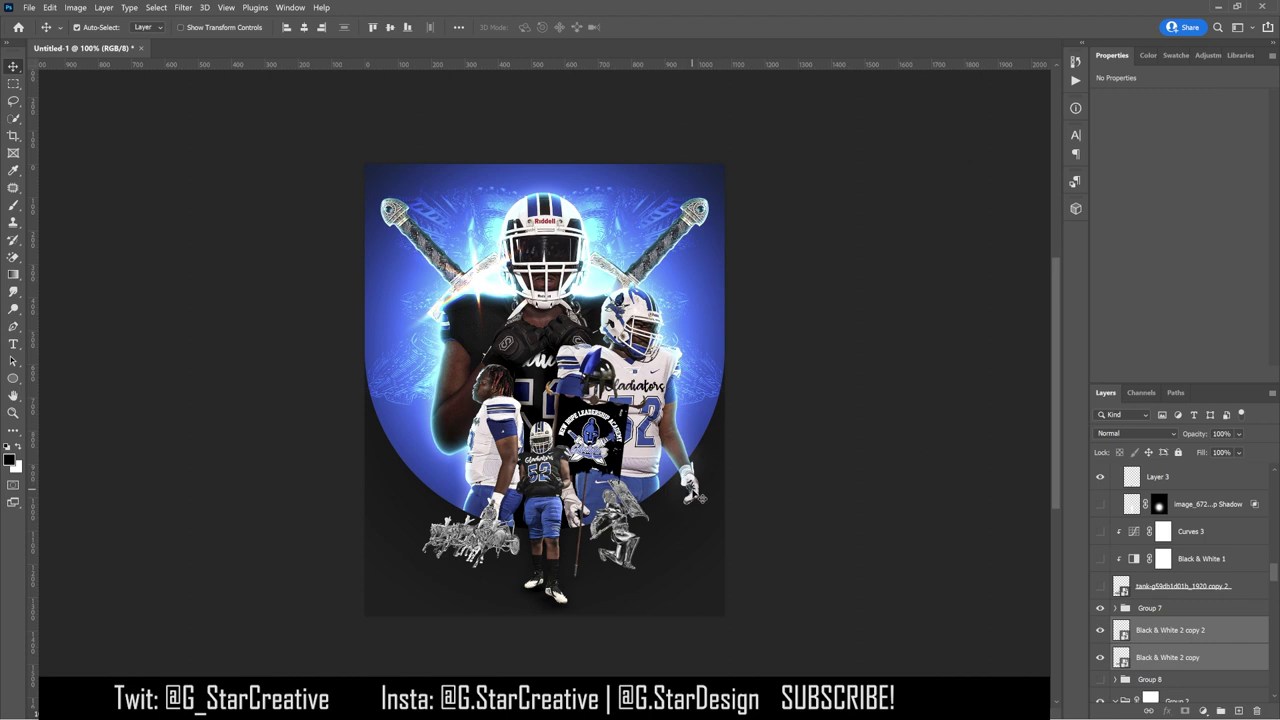
Step: Place Layer 3 copy 4 on the canvas, lower it in the stack, and enlarge it to about 147%
right_click(1226, 640)
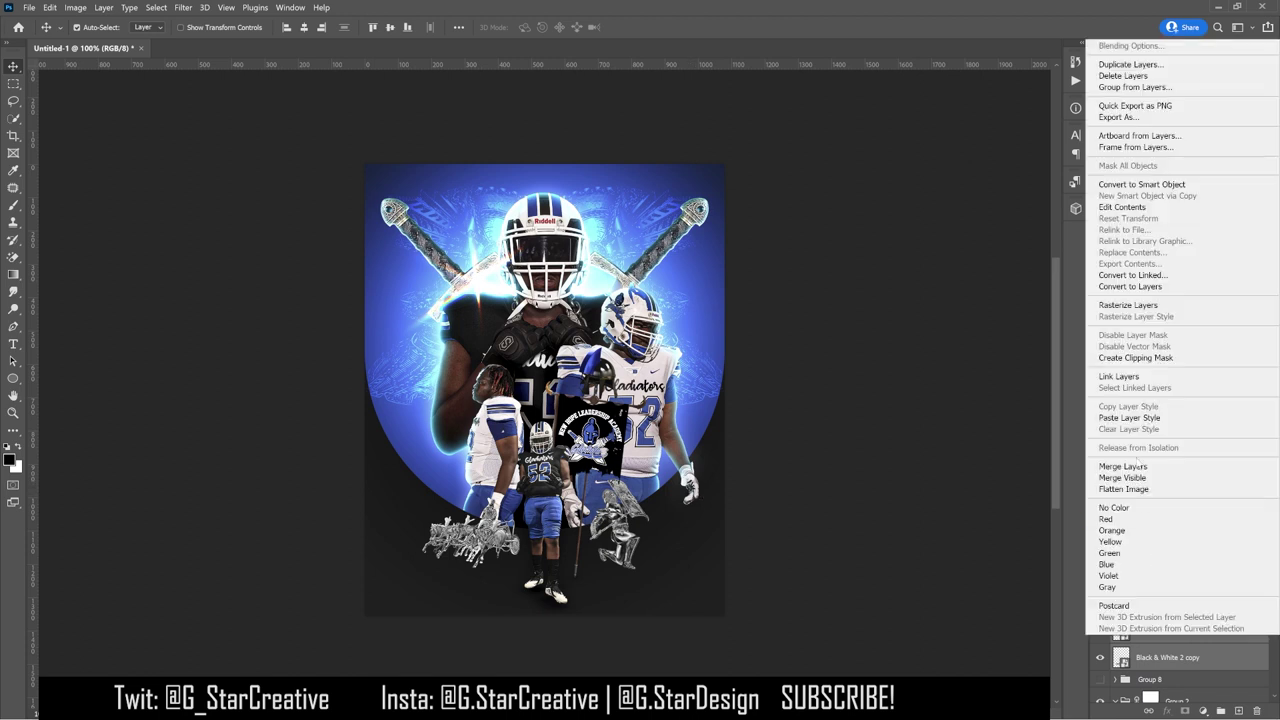
left_click(1150, 410)
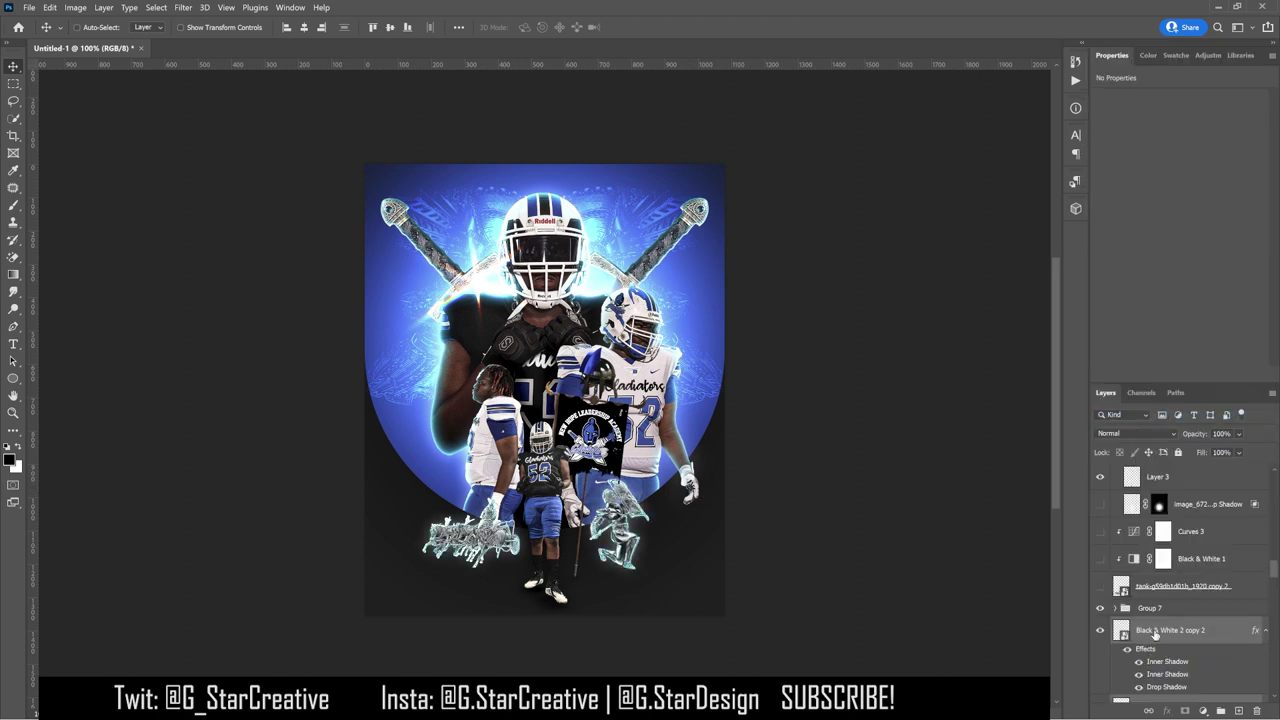
key("ctrl+z")
left_click_drag(545, 633, 943, 534)
left_click_drag(620, 590, 668, 545)
key("ctrl+bracketleft")
key("ctrl+bracketleft")
key("ctrl+bracketleft")
key("ctrl+bracketleft")
key("ctrl+bracketleft")
key("ctrl+bracketleft")
key("ctrl+bracketleft")
key("ctrl+bracketleft")
key("ctrl+bracketleft")
key("ctrl+bracketleft")
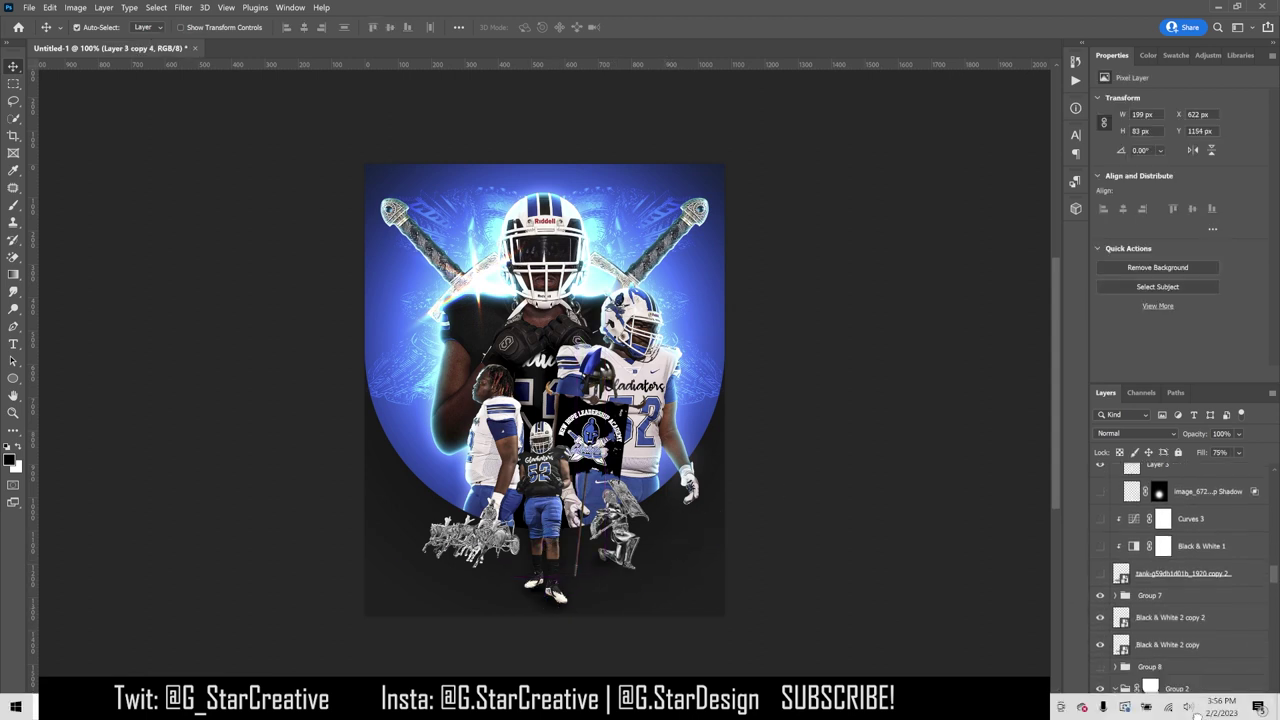
key("ctrl+t")
left_click_drag(627, 569, 666, 580)
key("Return")
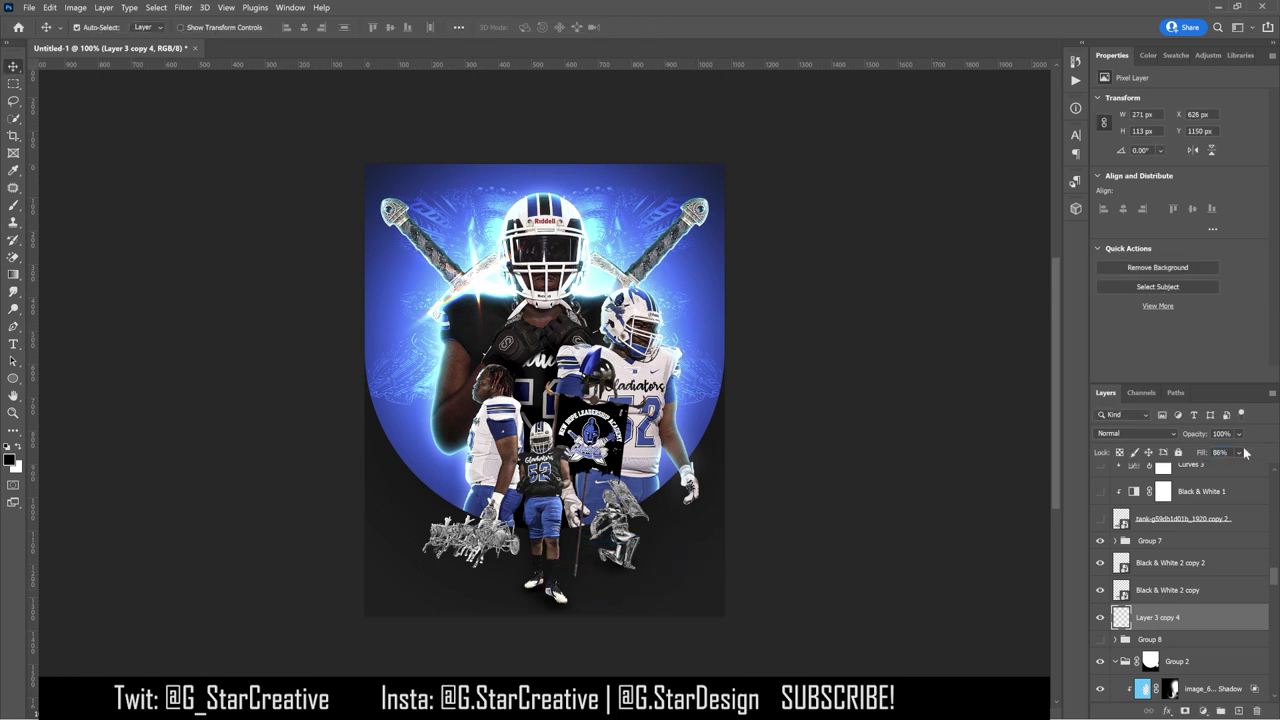
Step: Duplicate the silver chariot graphic, move it to the lower left, and enlarge it to about 189%
key("ctrl+j")
left_click_drag(600, 520, 591, 472)
key("ctrl+t")
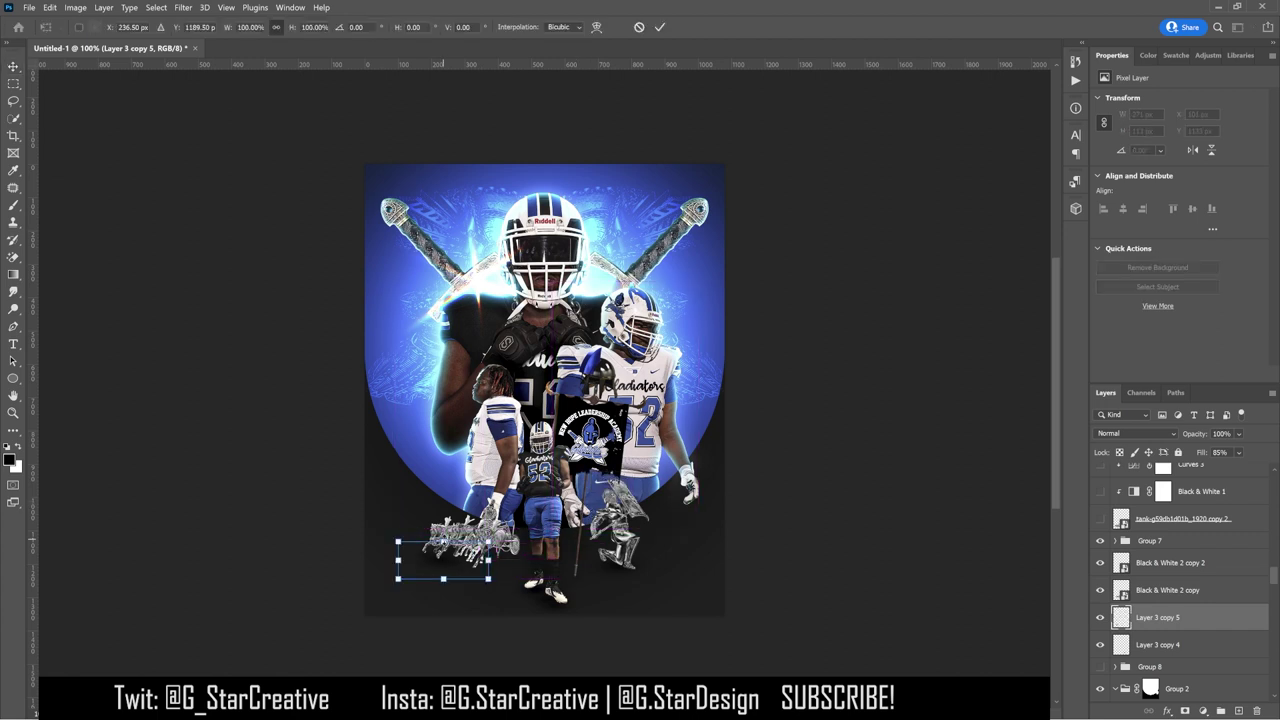
left_click_drag(490, 578, 552, 612)
Step: Commit the 'Committed' text, move it lower, and restack its layer above Group 5
key("Return")
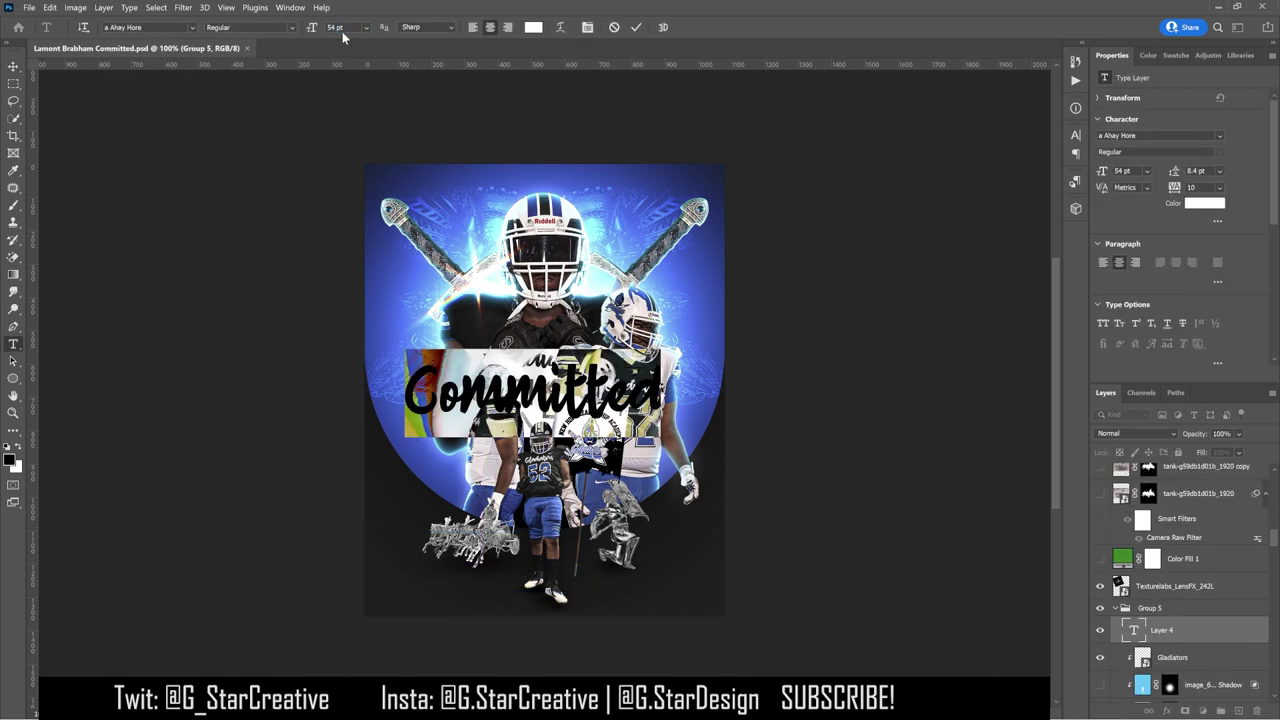
left_click(13, 66)
left_click_drag(530, 395, 540, 495)
left_click_drag(1187, 634, 1172, 600)
Step: Enlarge the title to 63.96 pt, tuck it behind the front player, and duplicate its layer
key("ctrl+t")
left_click_drag(676, 490, 683, 453)
key("Return")
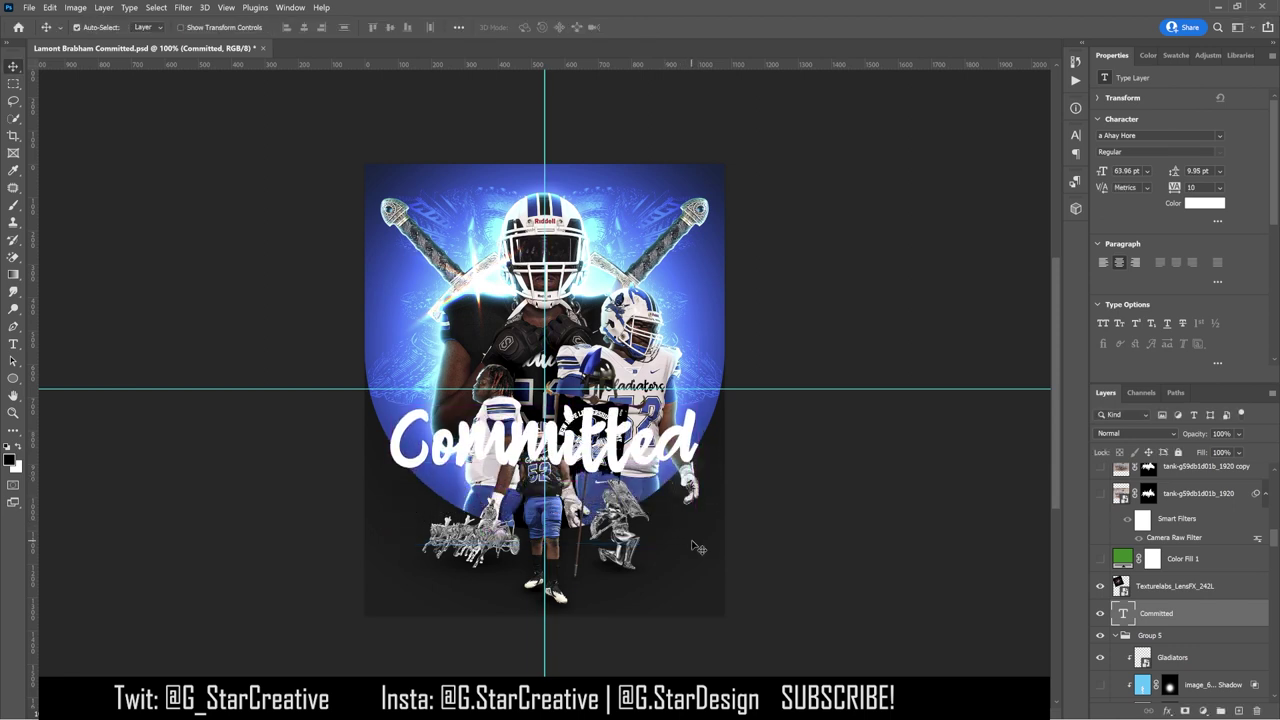
left_click_drag(1145, 682, 1157, 518)
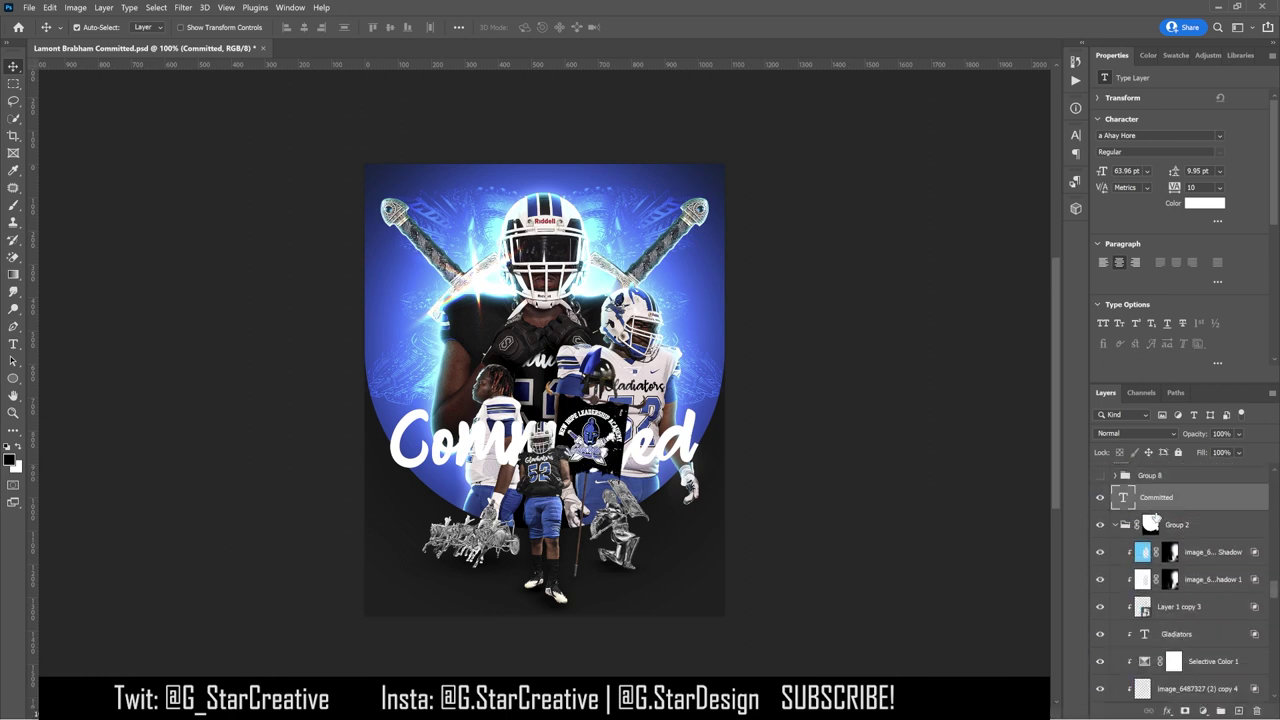
key("ctrl+j")
Step: Convert the 'Committed copy' layer into a smart object
right_click(1170, 497)
left_click(1080, 330)
left_click(49, 7)
Step: Warp the title copy into a downward curve and lower it on the poster
mouse_move(70, 292)
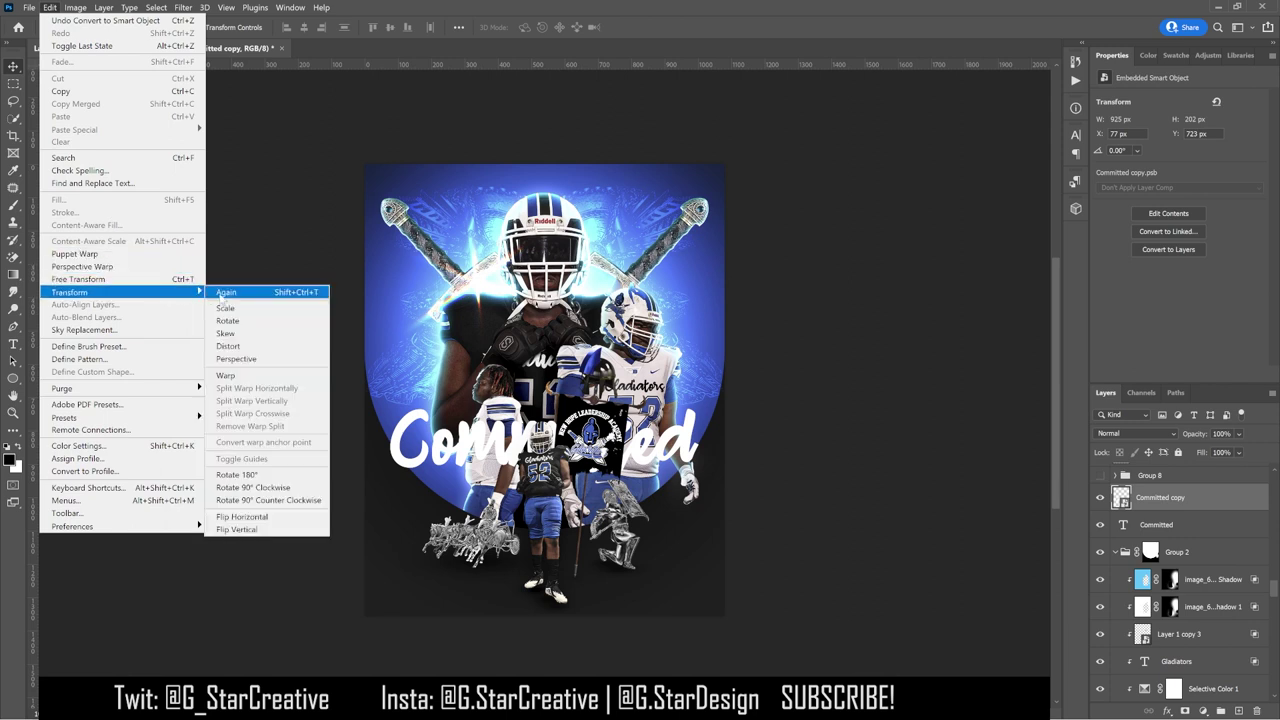
left_click(250, 374)
left_click_drag(548, 472, 594, 571)
left_click_drag(545, 468, 545, 420)
key("Return")
left_click_drag(751, 491, 704, 507)
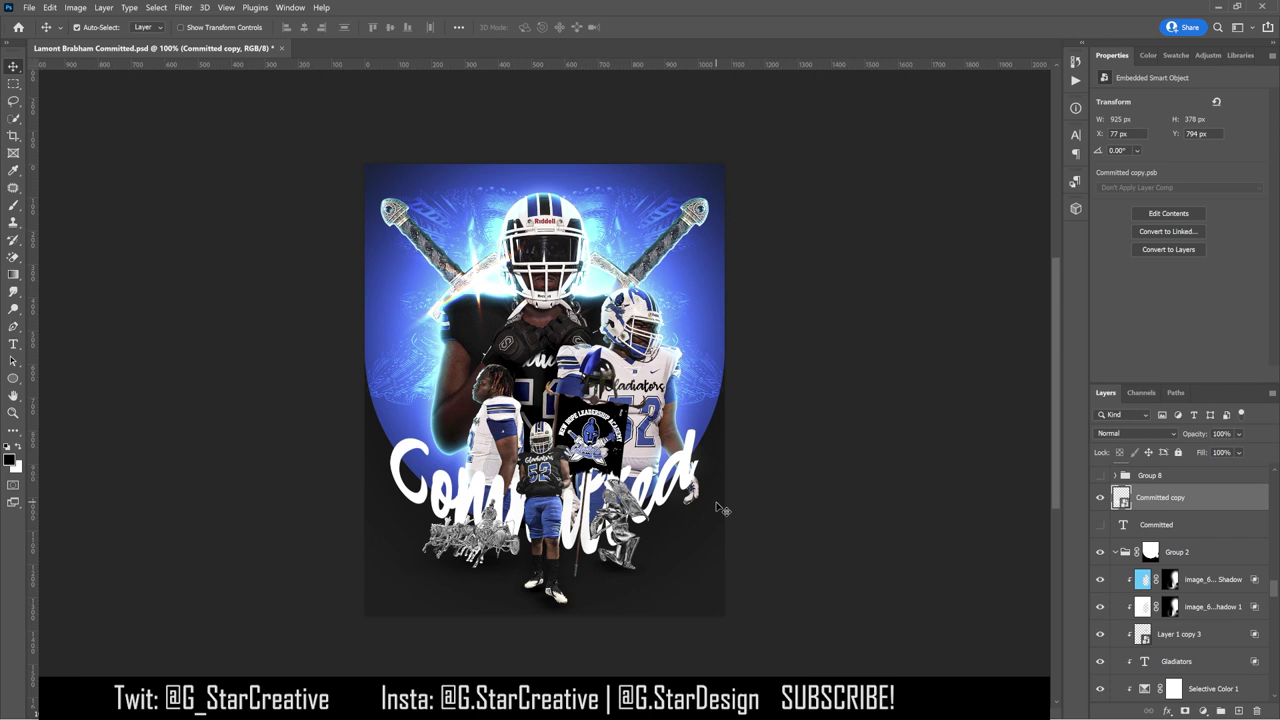
Step: Show the flat title, hide the warped copy, shrink it to about 72%, and place it at the bottom
left_click(1100, 524)
left_click(1100, 497)
left_click_drag(711, 473, 711, 218)
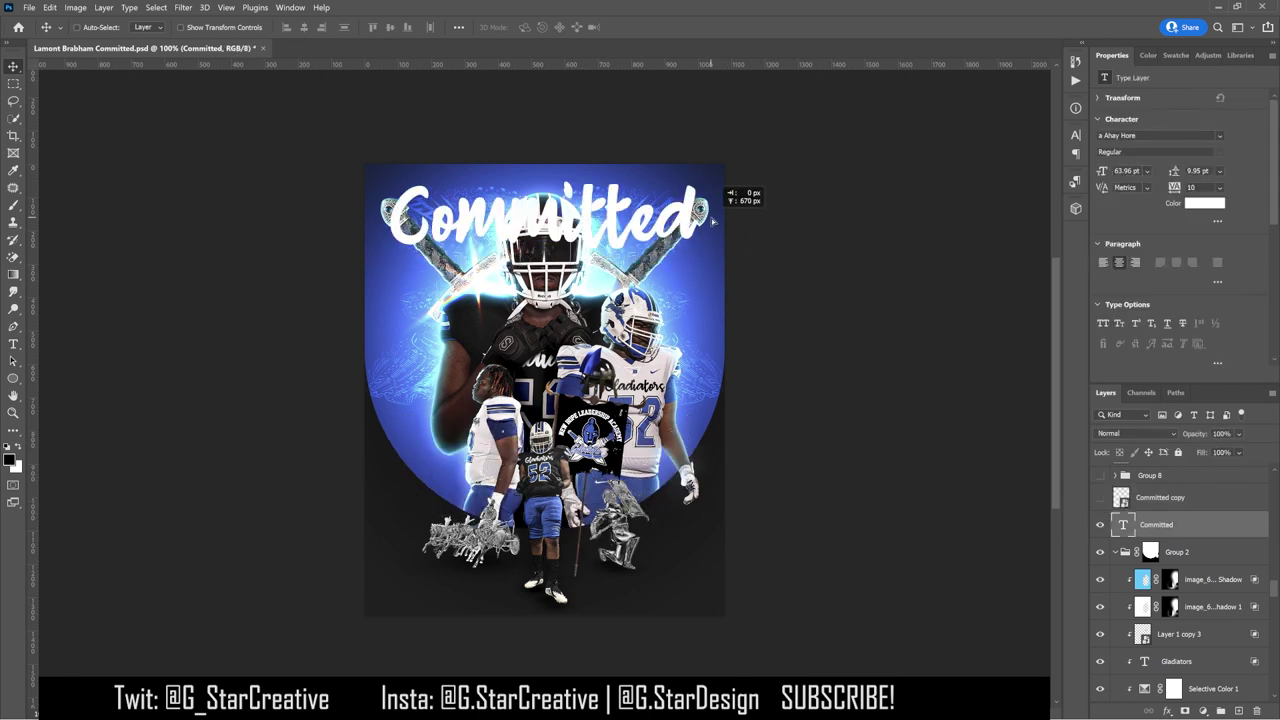
key("ctrl+t")
left_click_drag(698, 168, 658, 183)
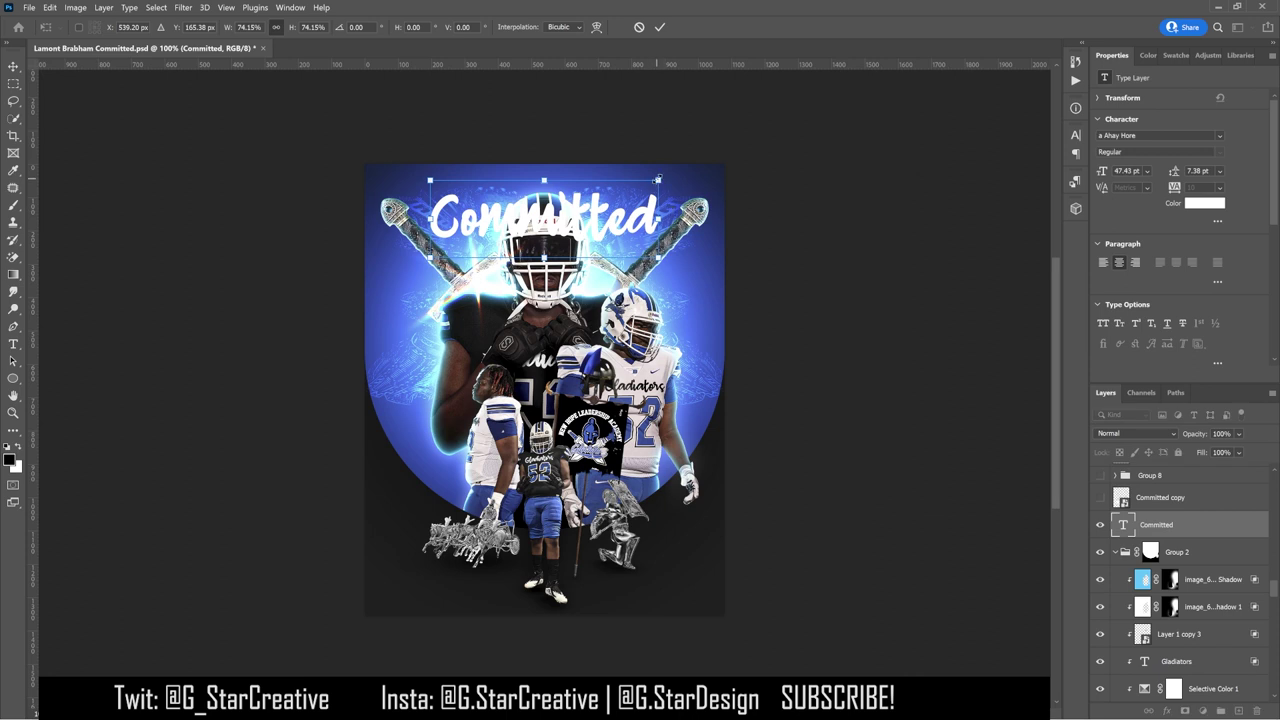
key("Return")
left_click_drag(657, 205, 698, 580)
Step: Make the bottom title slightly smaller, then duplicate it and move the copy to the top
scroll(1180, 600, "up", 5)
scroll(1180, 660, "down", 3)
key("ctrl+t")
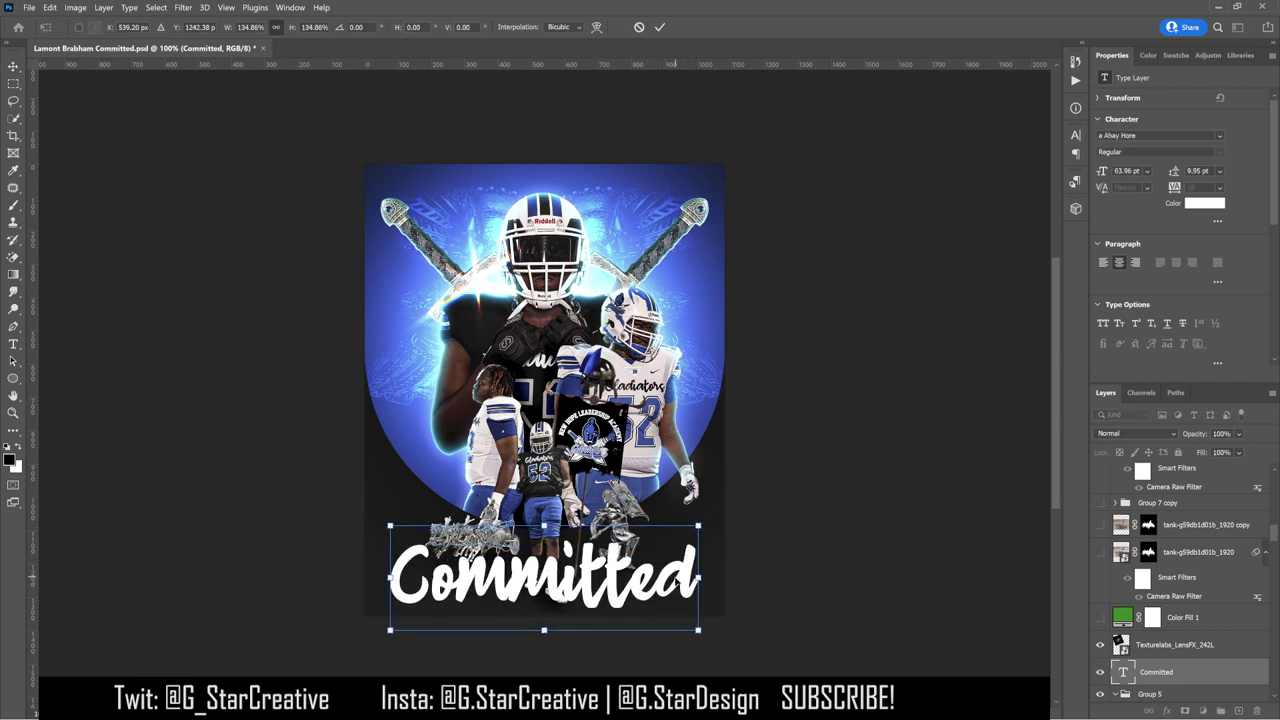
key("Return")
key("ctrl+t")
left_click_drag(698, 525, 700, 527)
key("Return")
key("ctrl+j")
left_click_drag(650, 565, 650, 190)
Step: Replace the top copy's text with the player's full name, set in Tungsten with All Caps
double_click(650, 190)
type("Lamont Brabham")
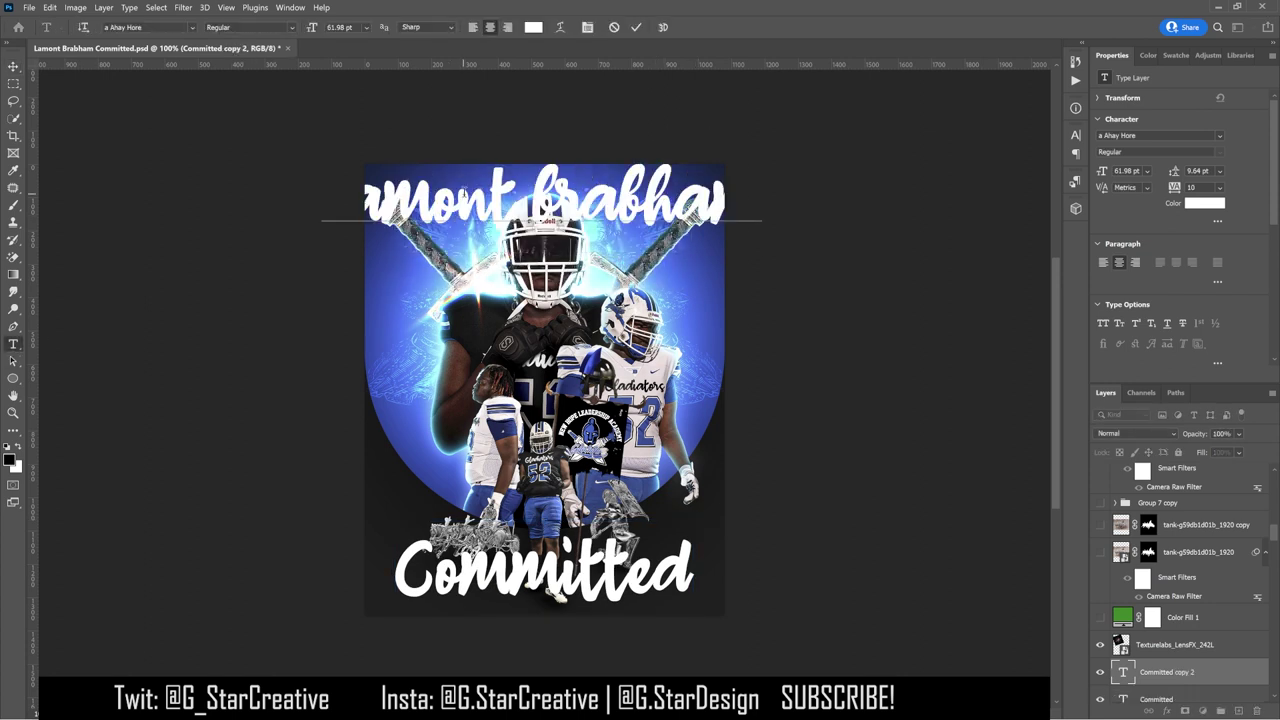
key("ctrl+a")
left_click(192, 27)
left_click(197, 80)
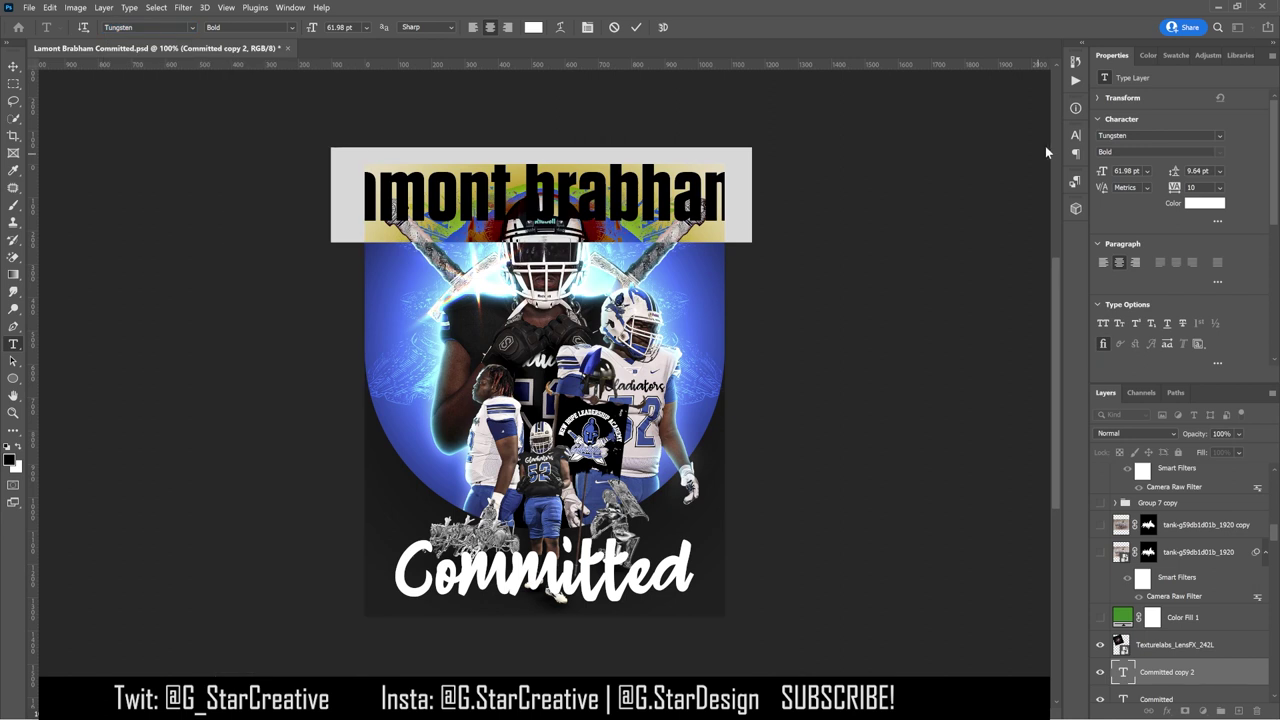
left_click(1075, 134)
left_click(966, 227)
left_click(533, 195)
Step: Retype the text as the player's first name only and shrink it to about 40%
right_click(533, 195)
left_click(550, 204)
type("lamont")
key("ctrl+Return")
key("ctrl+t")
left_click_drag(643, 148, 486, 200)
key("Return")
Step: Retype the right-hand copy as the player's surname
key("t")
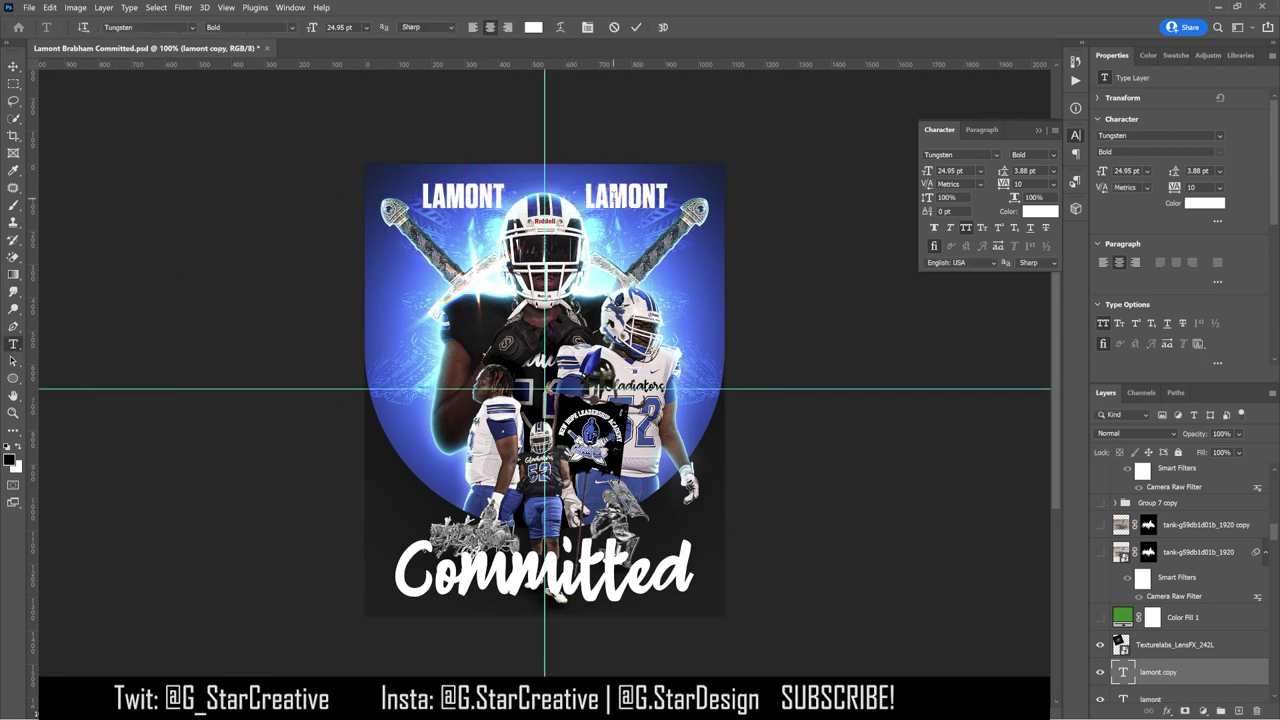
double_click(612, 197)
type("brabham")
left_click(13, 65)
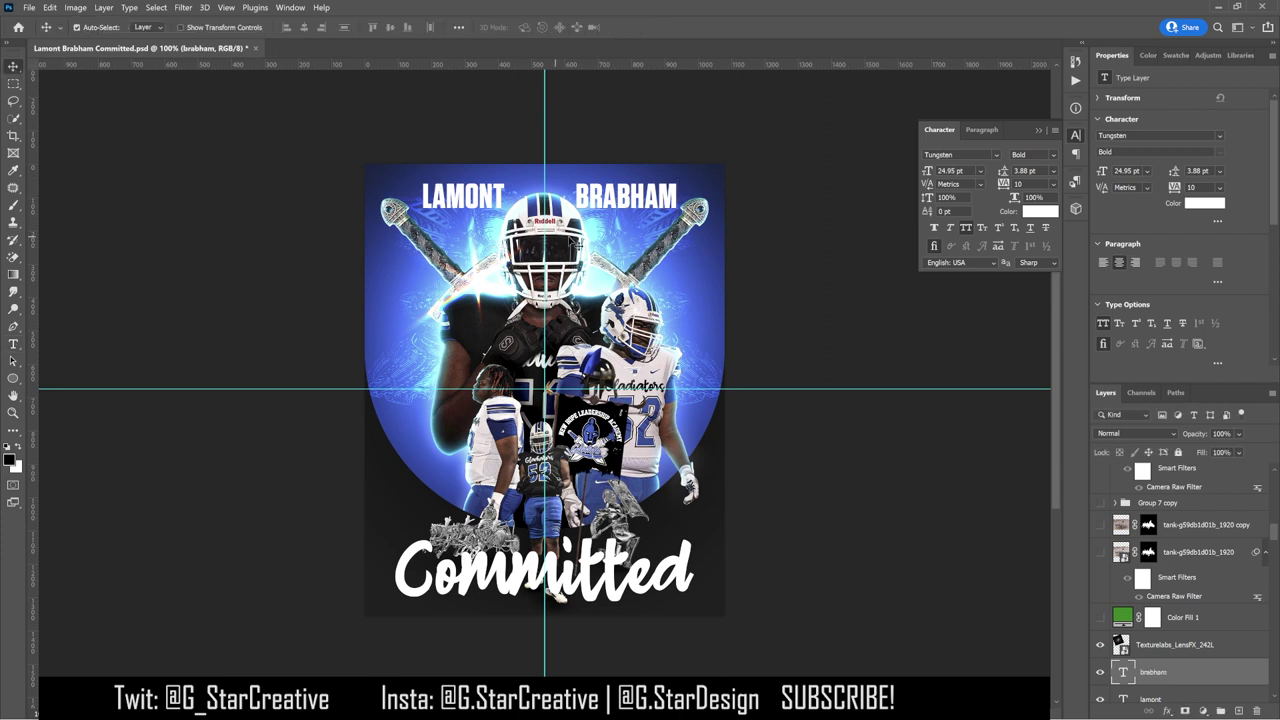
Step: Set the first-name text to 20 pt
left_click(13, 344)
double_click(462, 196)
left_click(333, 27)
type("20")
key("Return")
Step: Undo the accidental overwrite and set the surname text to 20 pt
double_click(633, 190)
type("20")
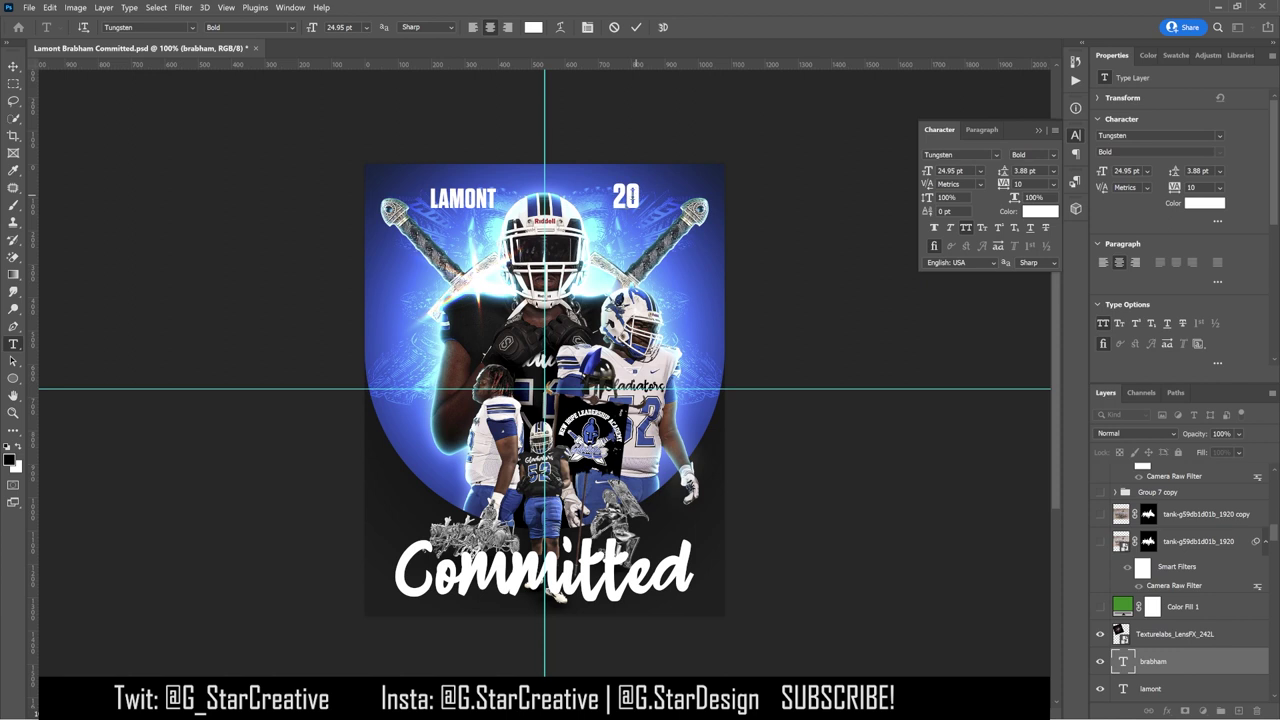
left_click(13, 65)
key("ctrl+z")
left_click(13, 344)
double_click(633, 194)
left_click(333, 27)
type("20")
key("Return")
left_click(13, 65)
left_click(480, 300)
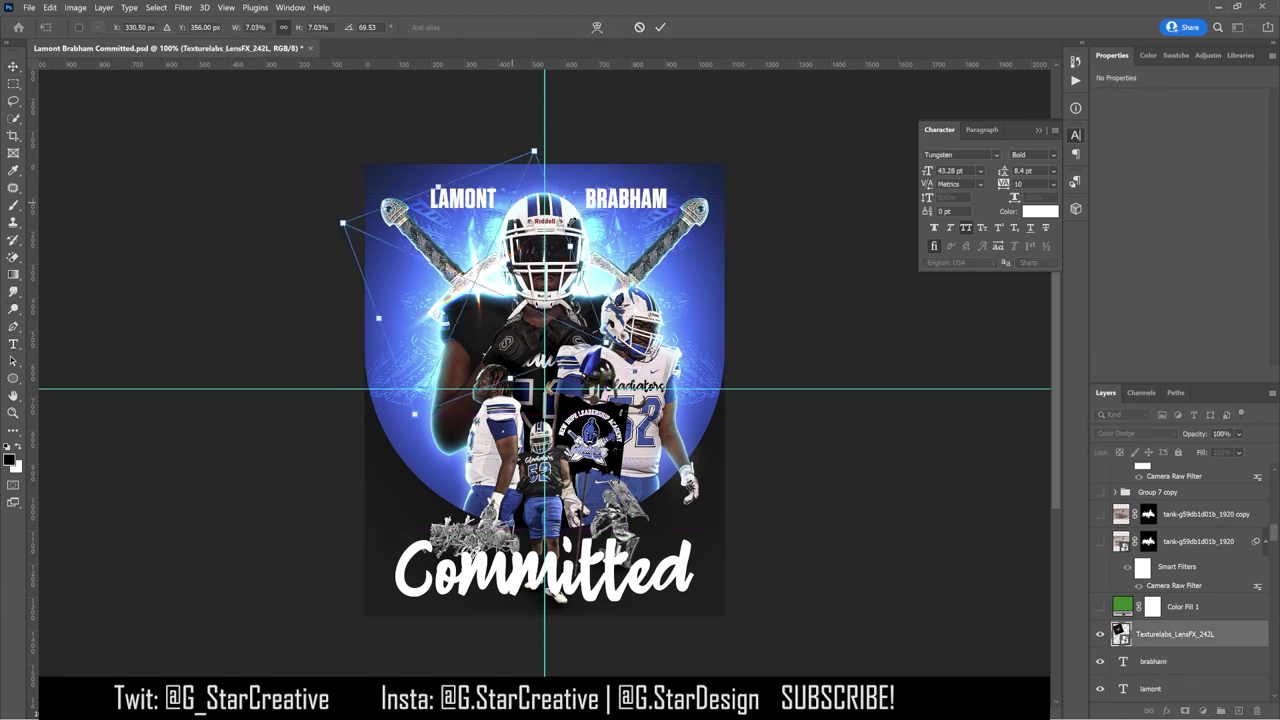
Step: Rotate the first-name text 45° along the left sword
left_click(462, 198)
key("ctrl+t")
left_click_drag(540, 232, 450, 248)
key("Return")
Step: Rotate the surname text -45° and move it onto the right sword
left_click(626, 205)
key("ctrl+t")
left_click_drag(690, 178, 714, 137)
left_click_drag(640, 175, 665, 198)
key("Return")
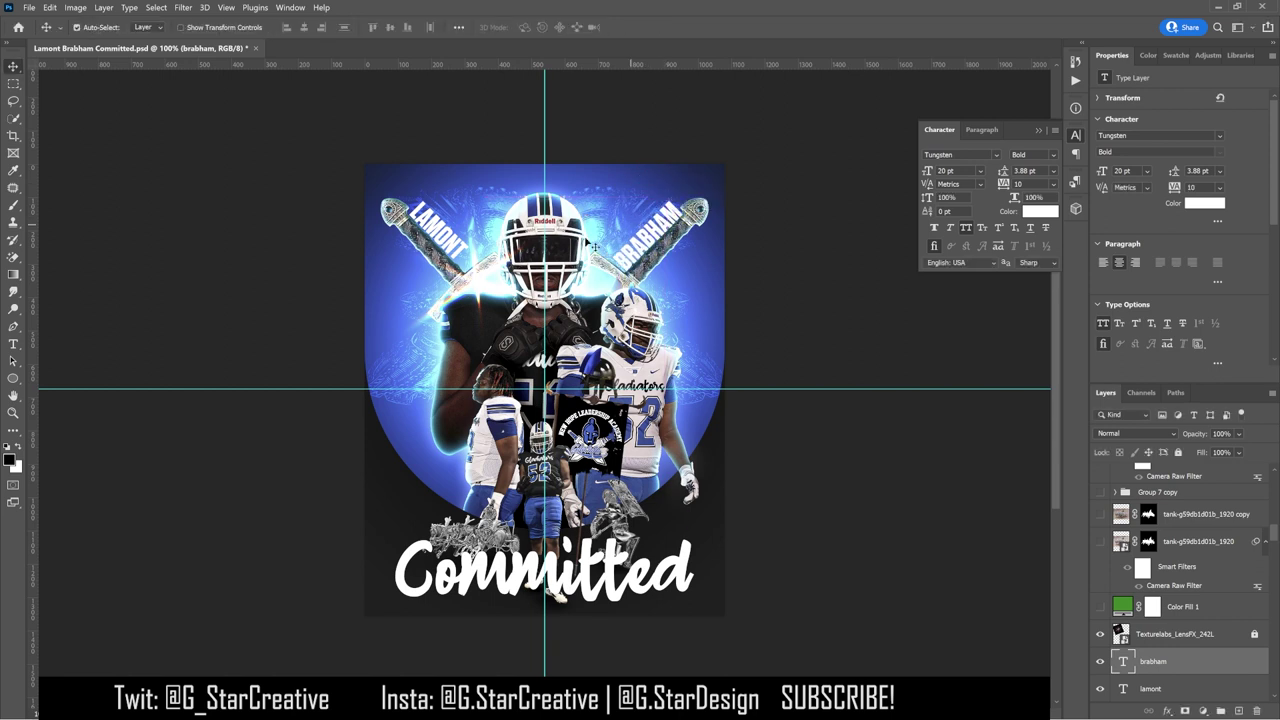
Step: Zoom in, nudge the first name down, and tilt it about one degree more
key("ctrl+plus")
left_click(318, 212)
key("ctrl+t")
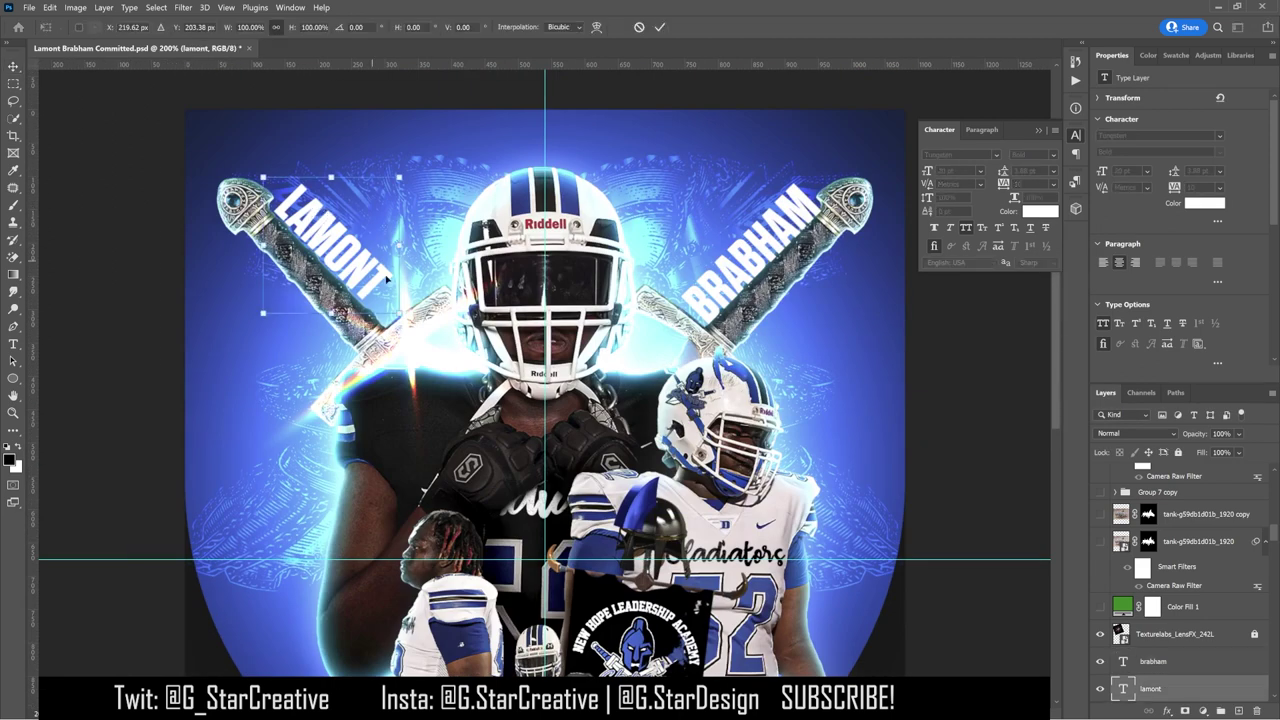
key("Down")
key("Down")
key("Down")
key("Down")
key("Down")
key("Left")
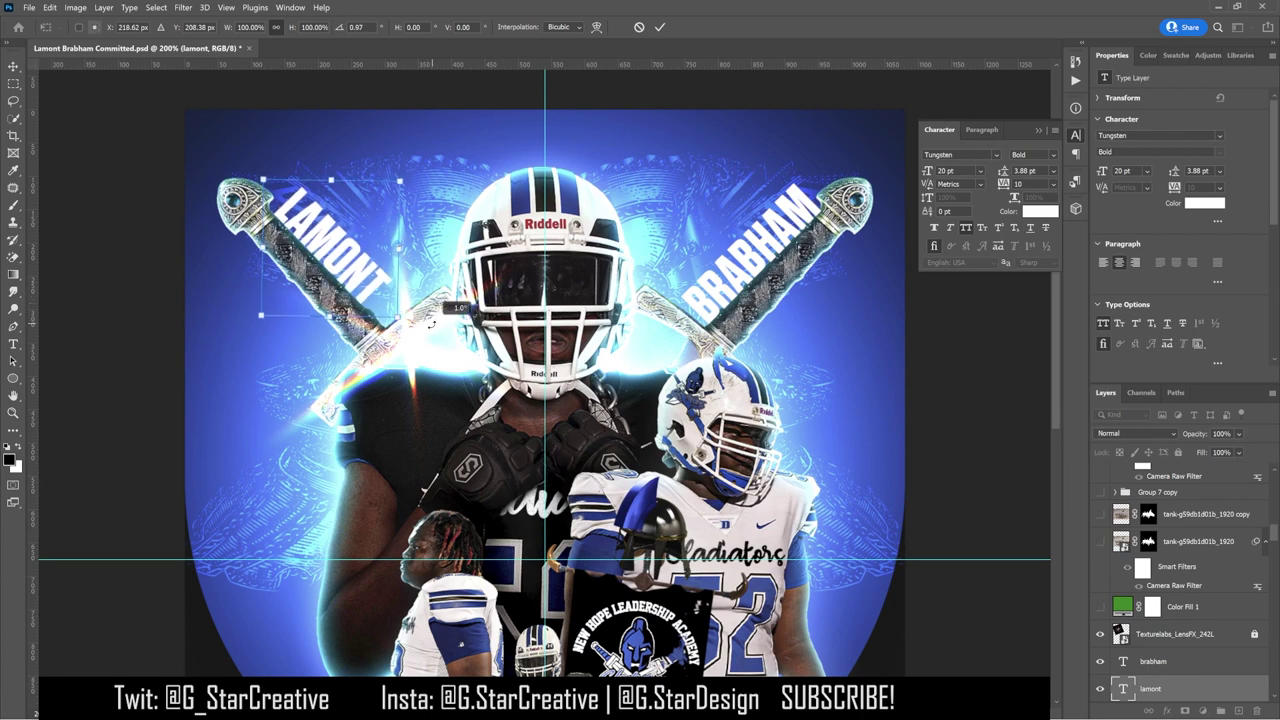
left_click_drag(442, 316, 432, 322)
key("Return")
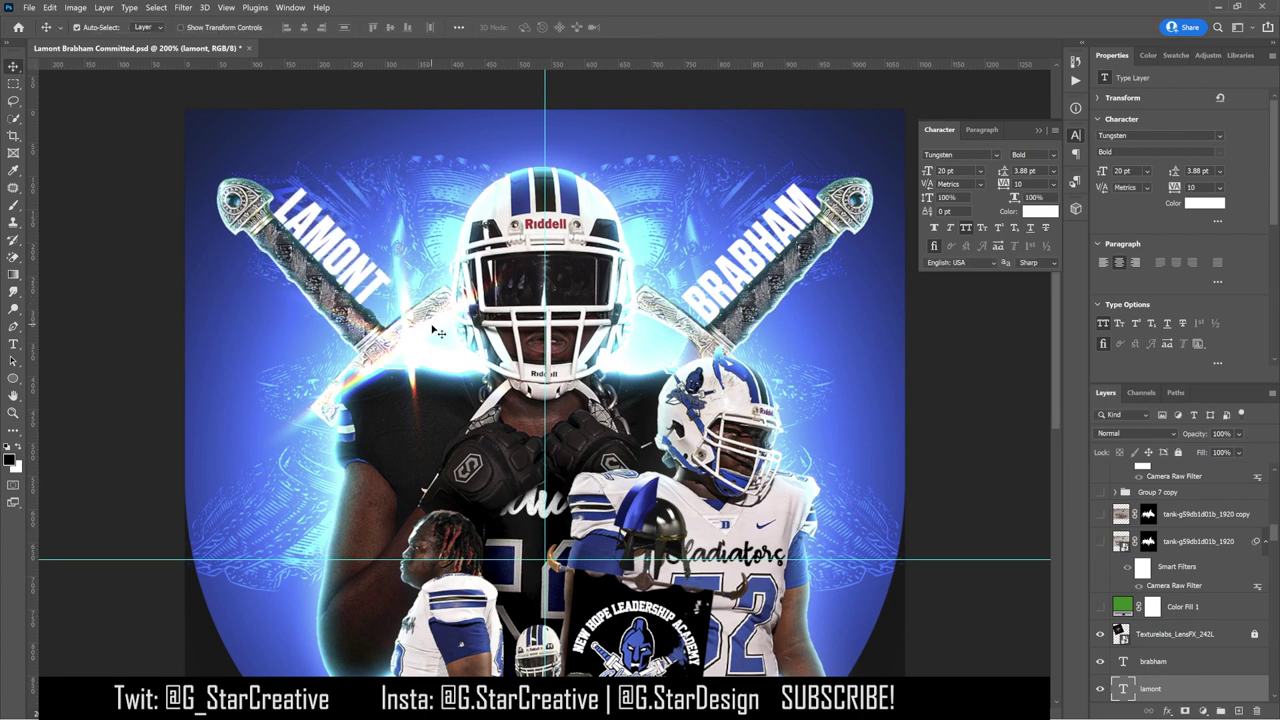
Step: Nudge the first name along the sword, then zoom back out to the full poster
key("Left")
key("Left")
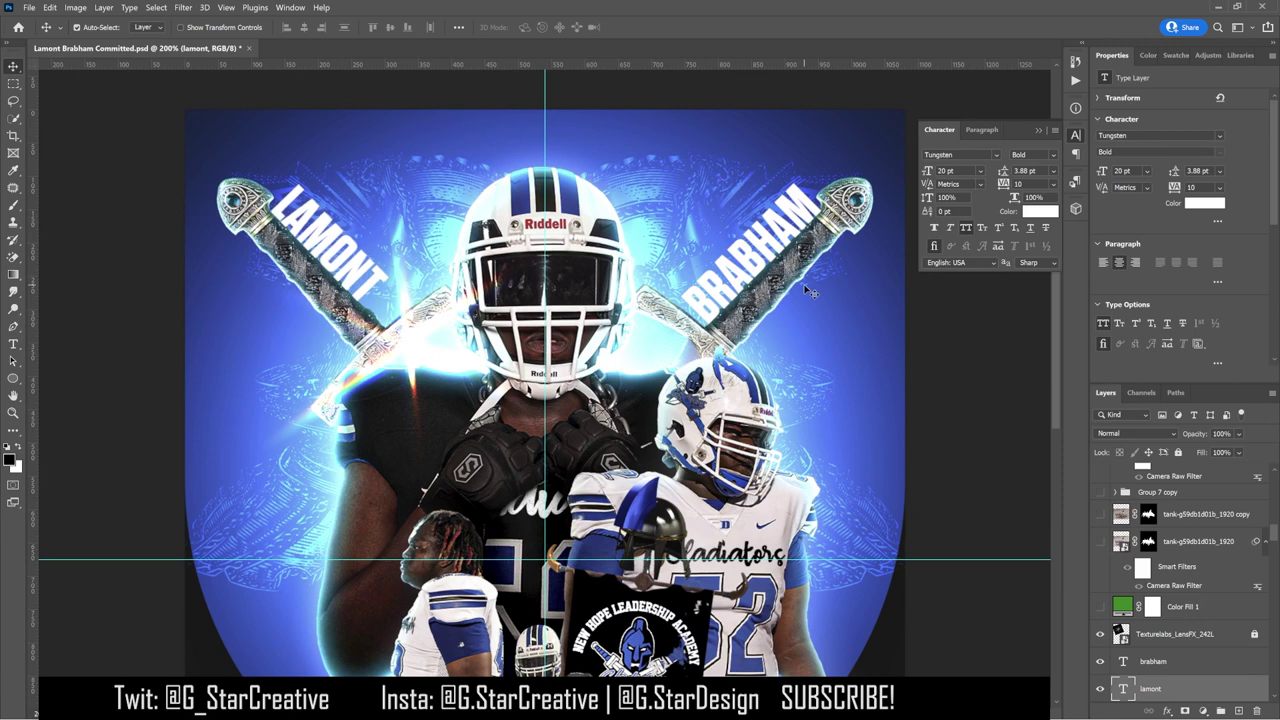
key("Right")
key("Right")
key("Right")
key("Right")
key("Right")
key("Down")
key("Down")
key("Down")
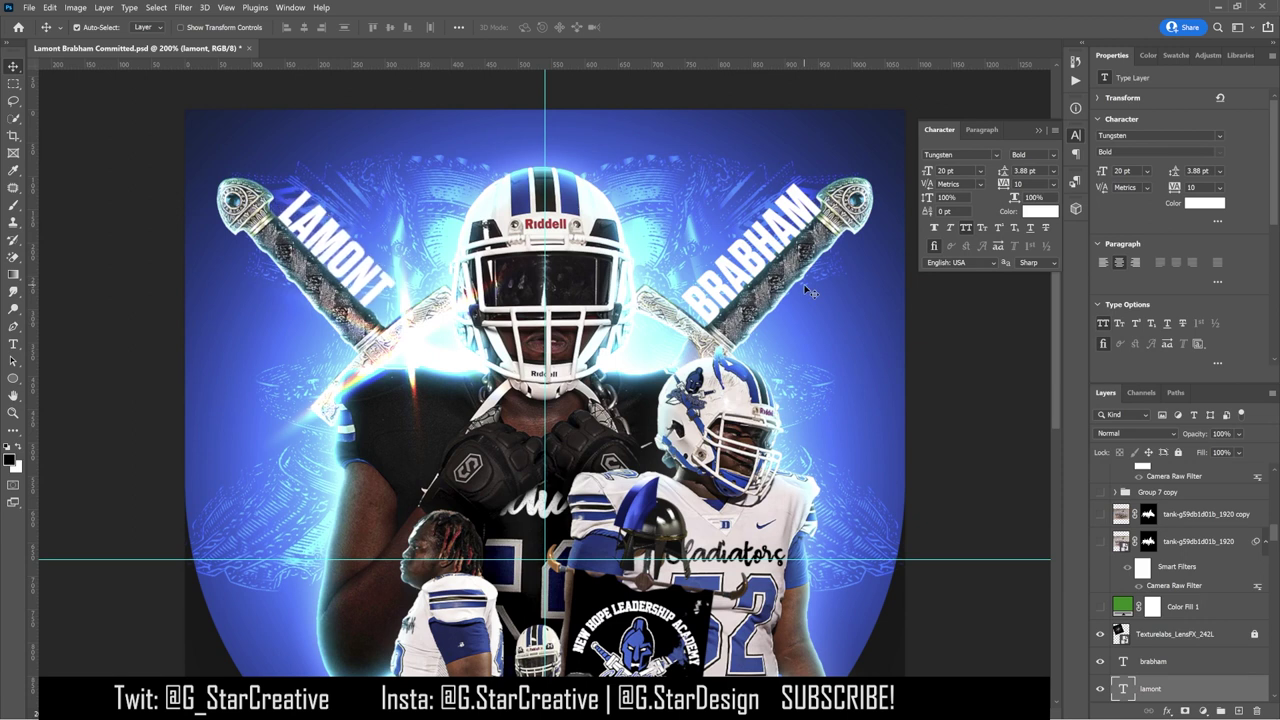
left_click(790, 213)
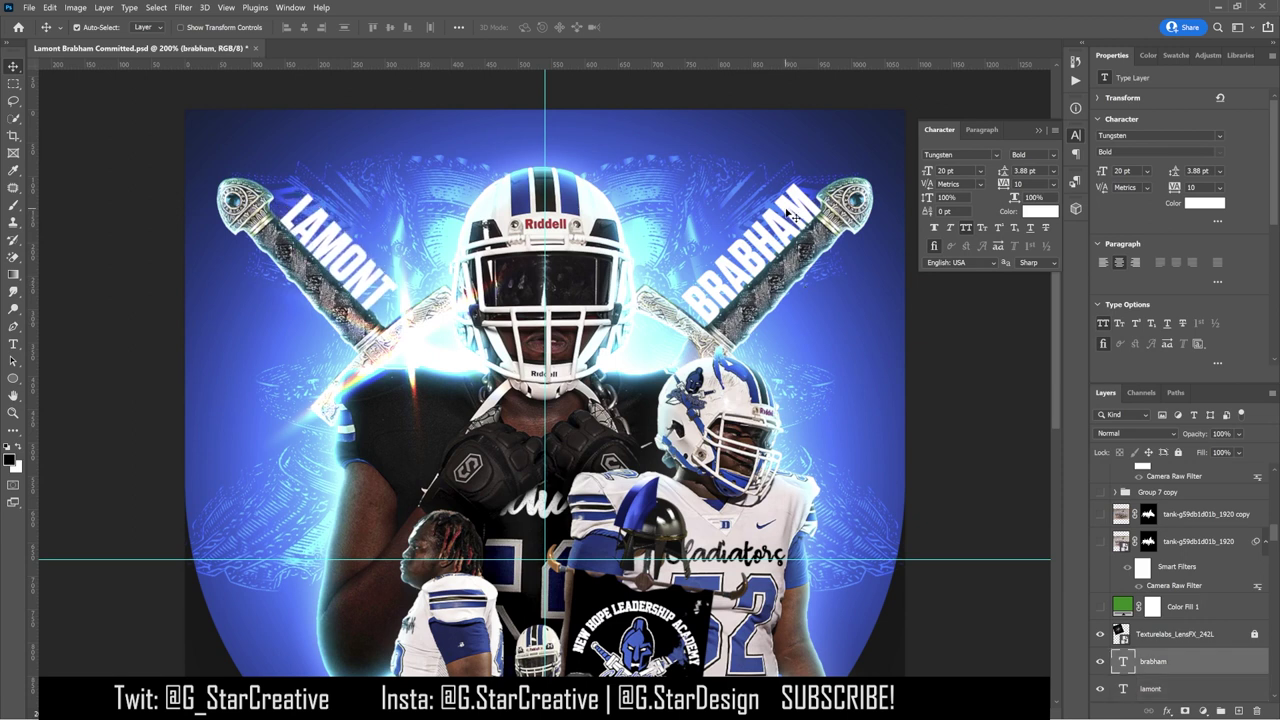
left_click(355, 268)
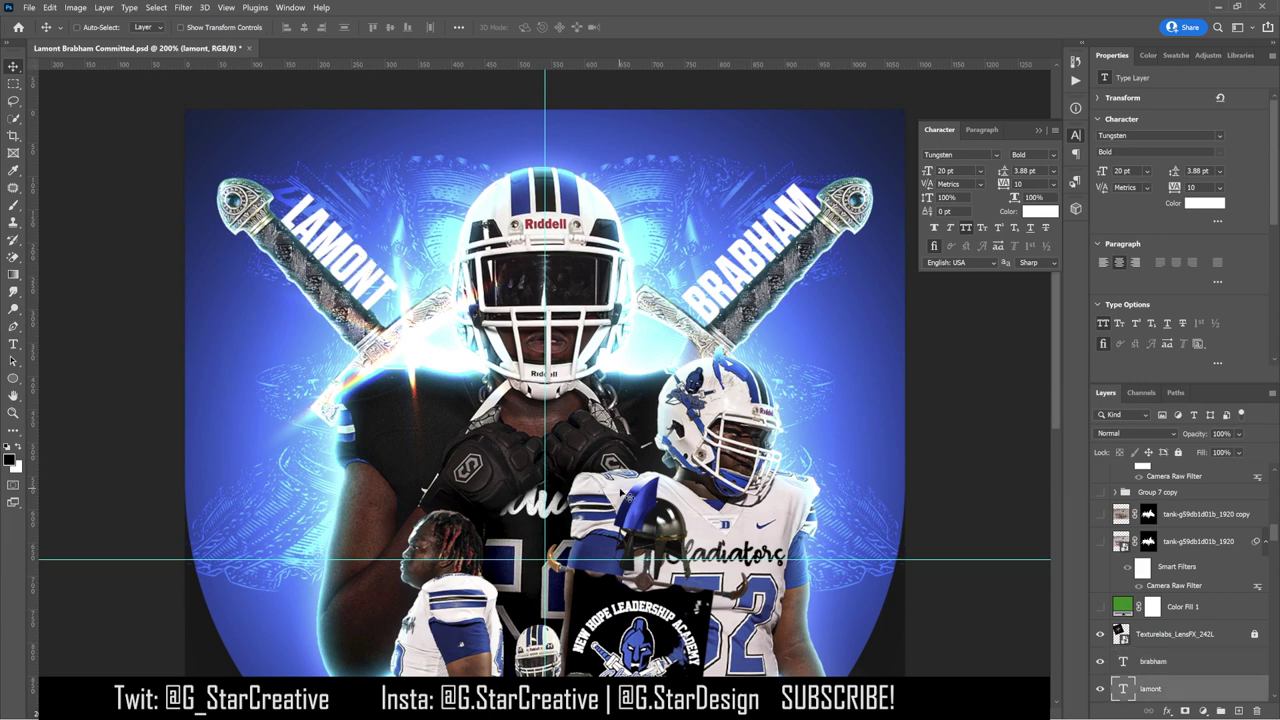
key("ctrl+minus")
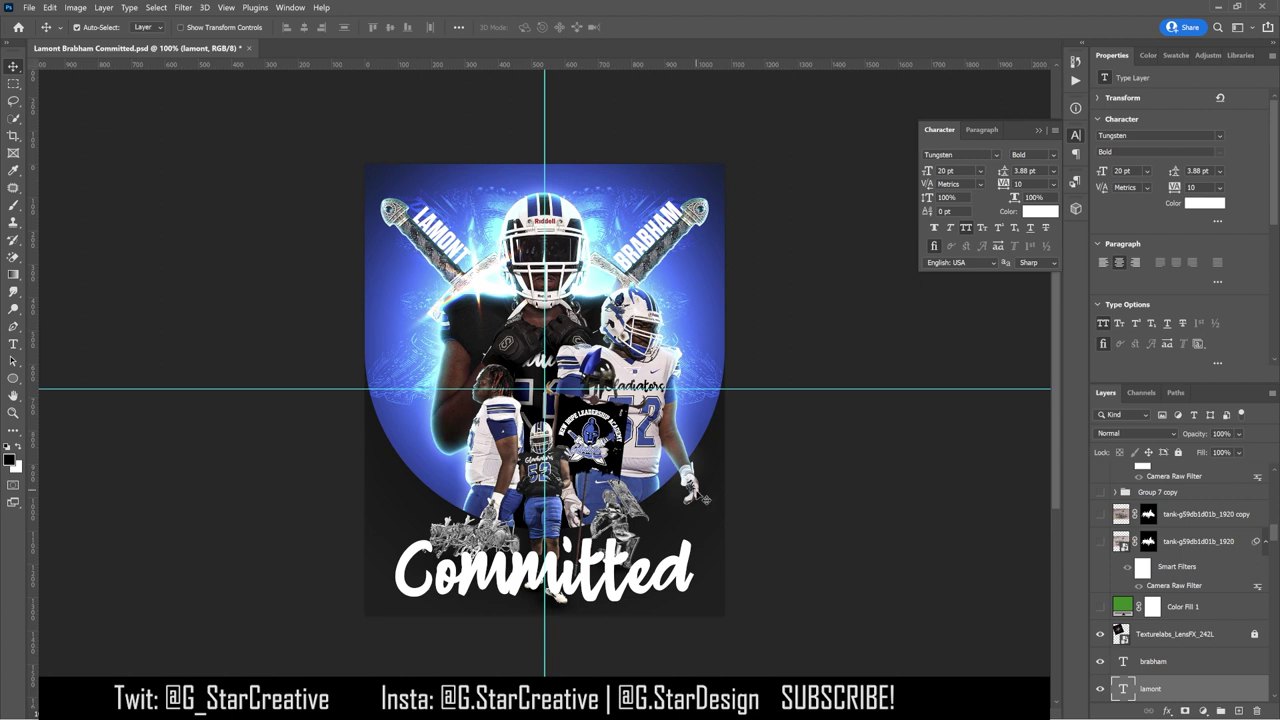
Step: Change the BRABHAM text colour to a sampled dark grey
left_click(1153, 661)
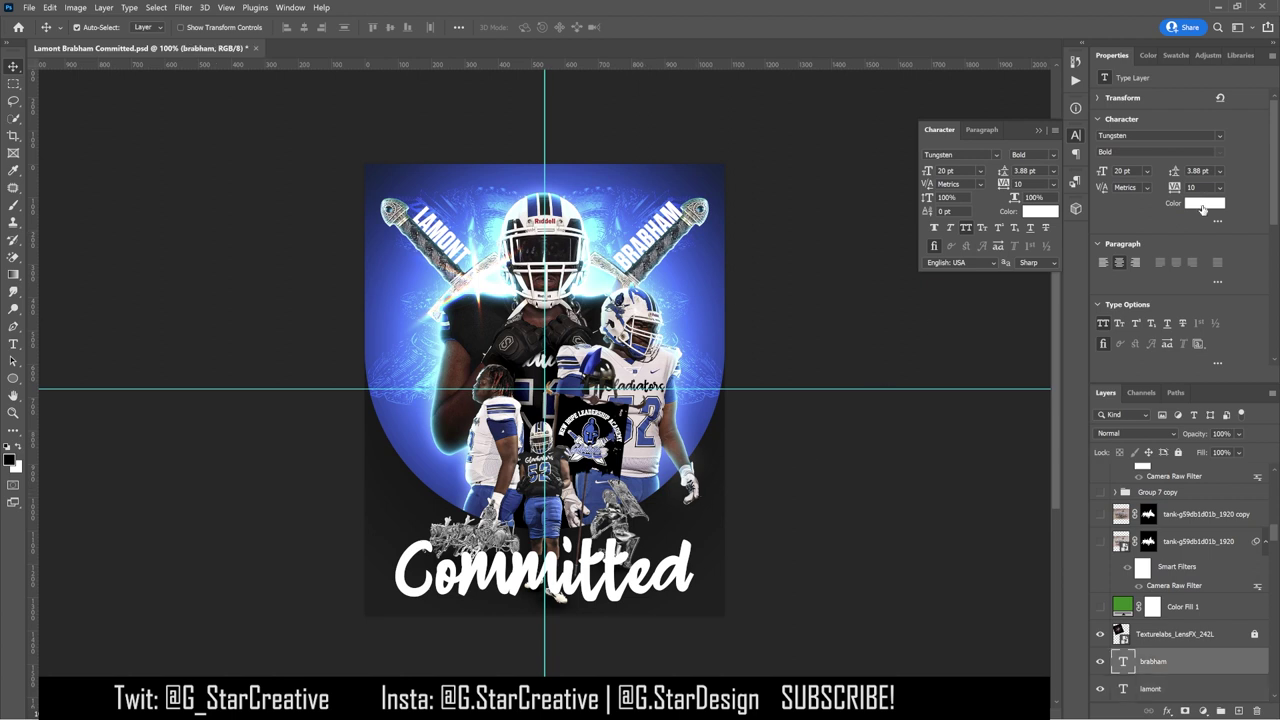
left_click(1204, 203)
left_click(712, 468)
left_click(697, 494)
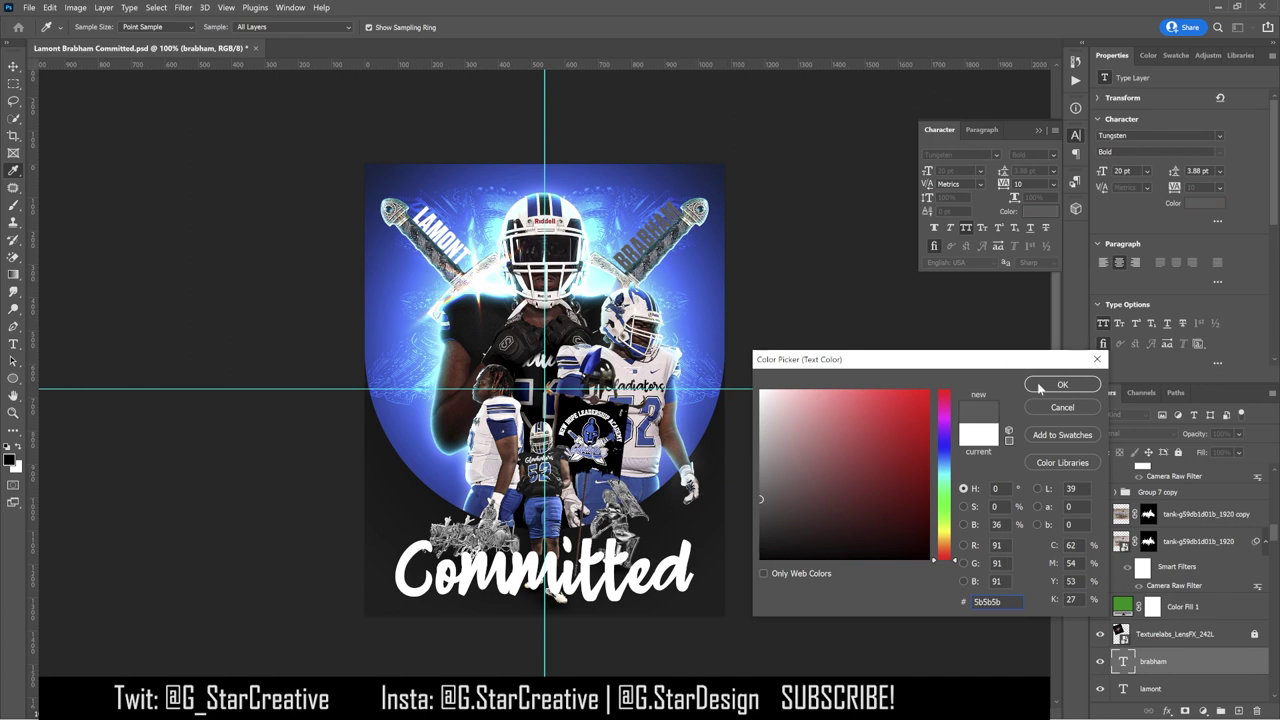
left_click(1040, 388)
Step: Add a Gradient Overlay to BRABHAM at 100% opacity and a -90° angle
double_click(1210, 662)
left_click(822, 577)
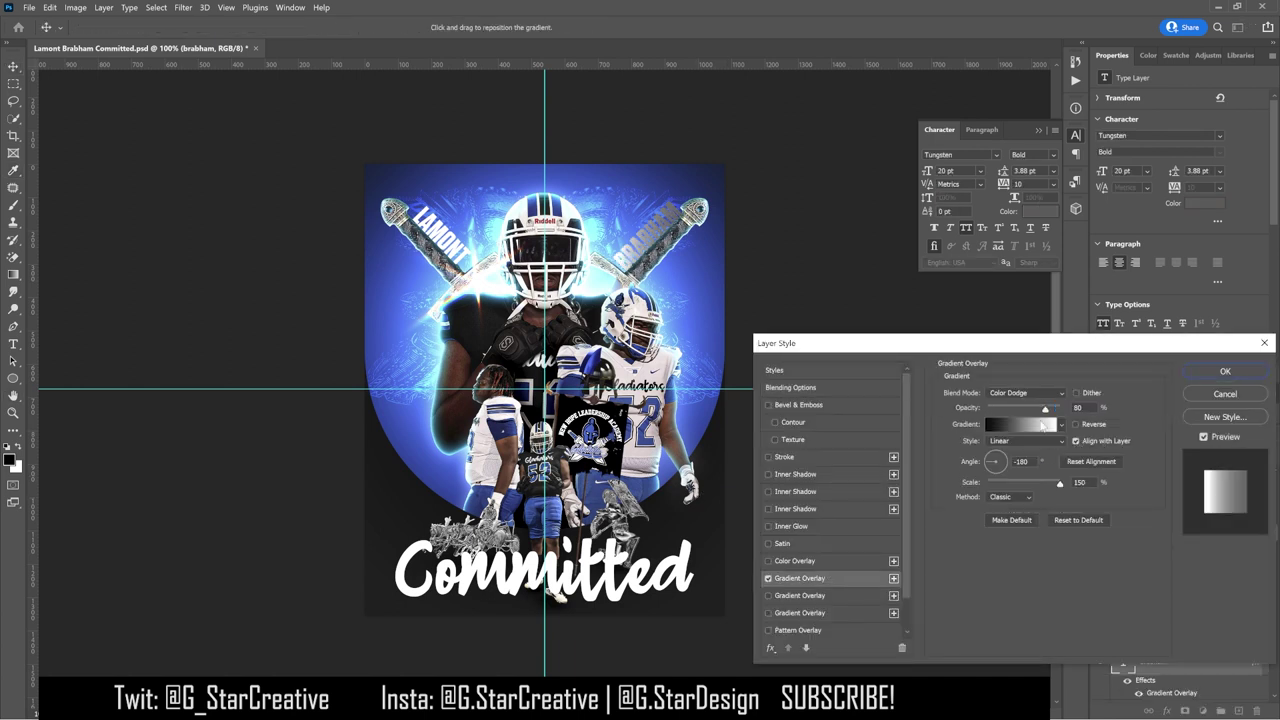
left_click(1005, 473)
left_click_drag(1002, 473, 1001, 470)
left_click(1078, 520)
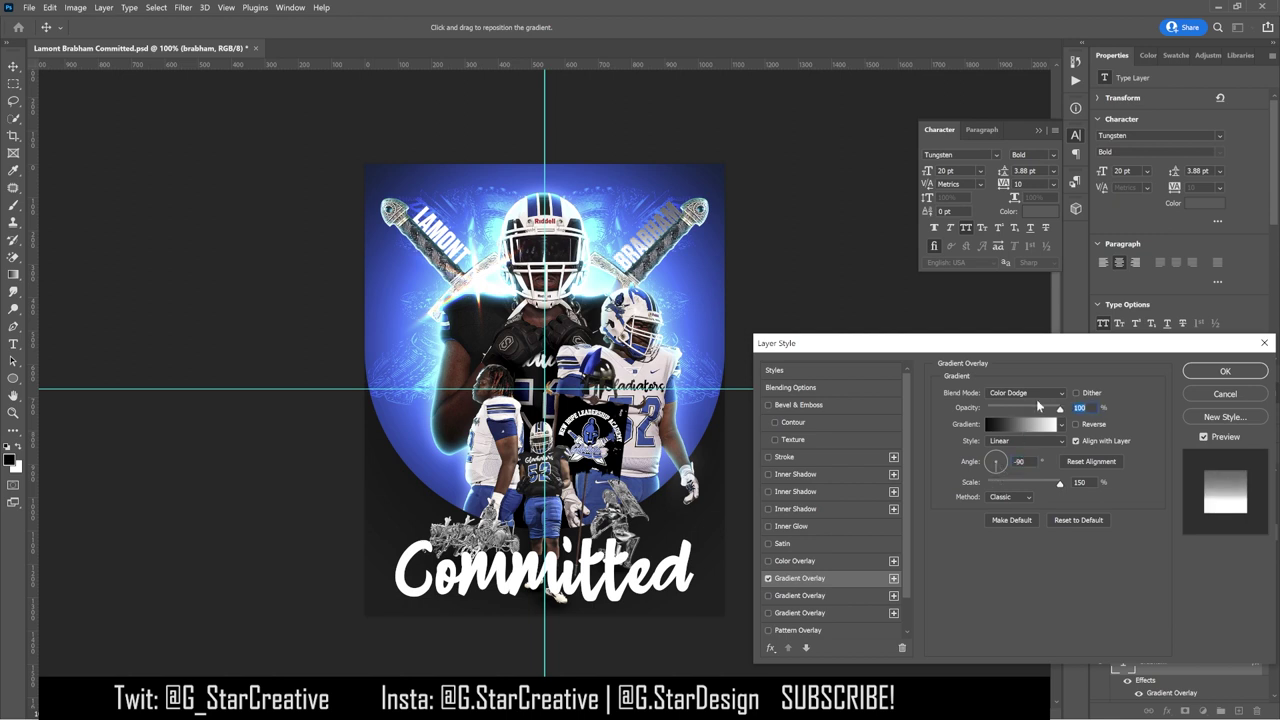
left_click(1025, 393)
left_click(1010, 419)
Step: Set the BRABHAM gradient overlay blend mode to Overlay and apply the style
scroll(1019, 398, "down", 5)
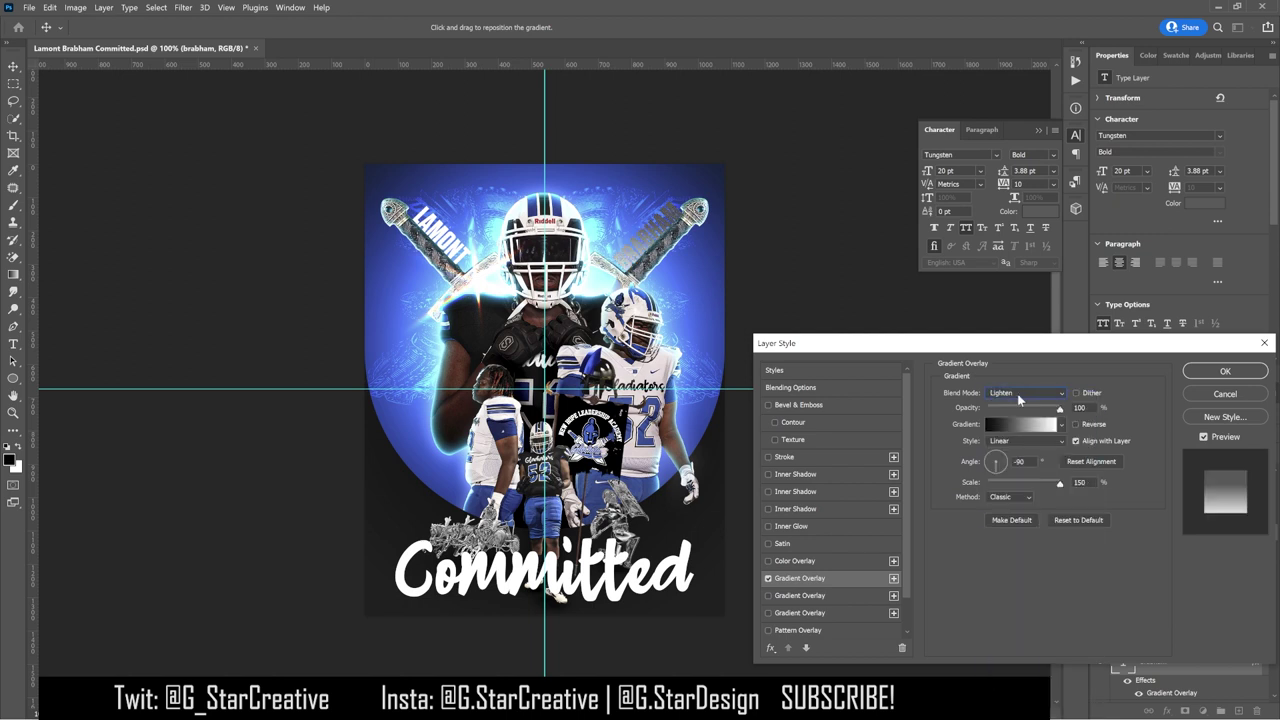
scroll(1019, 398, "up", 2)
scroll(1017, 393, "down", 6)
left_click(1018, 395)
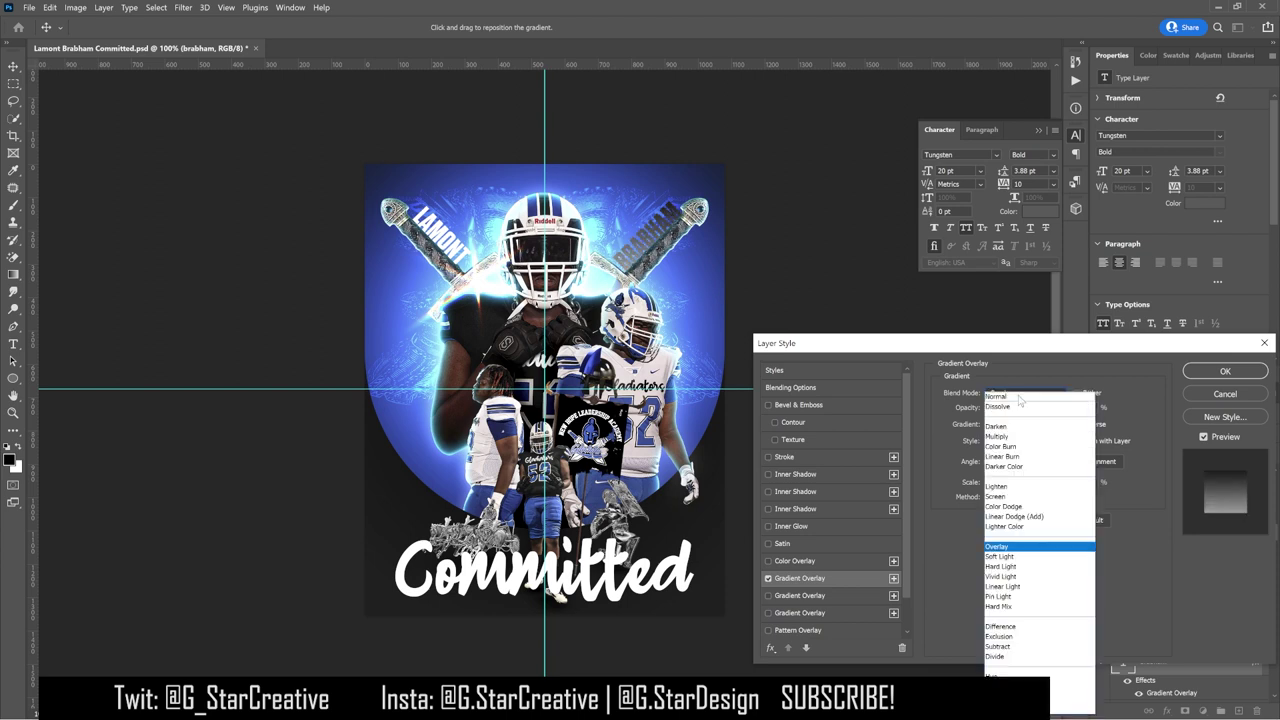
left_click(1017, 375)
left_click(1225, 371)
Step: Add Bevel & Emboss to the right name layer and adjust its size
double_click(1189, 665)
left_click(800, 405)
left_click(1078, 450)
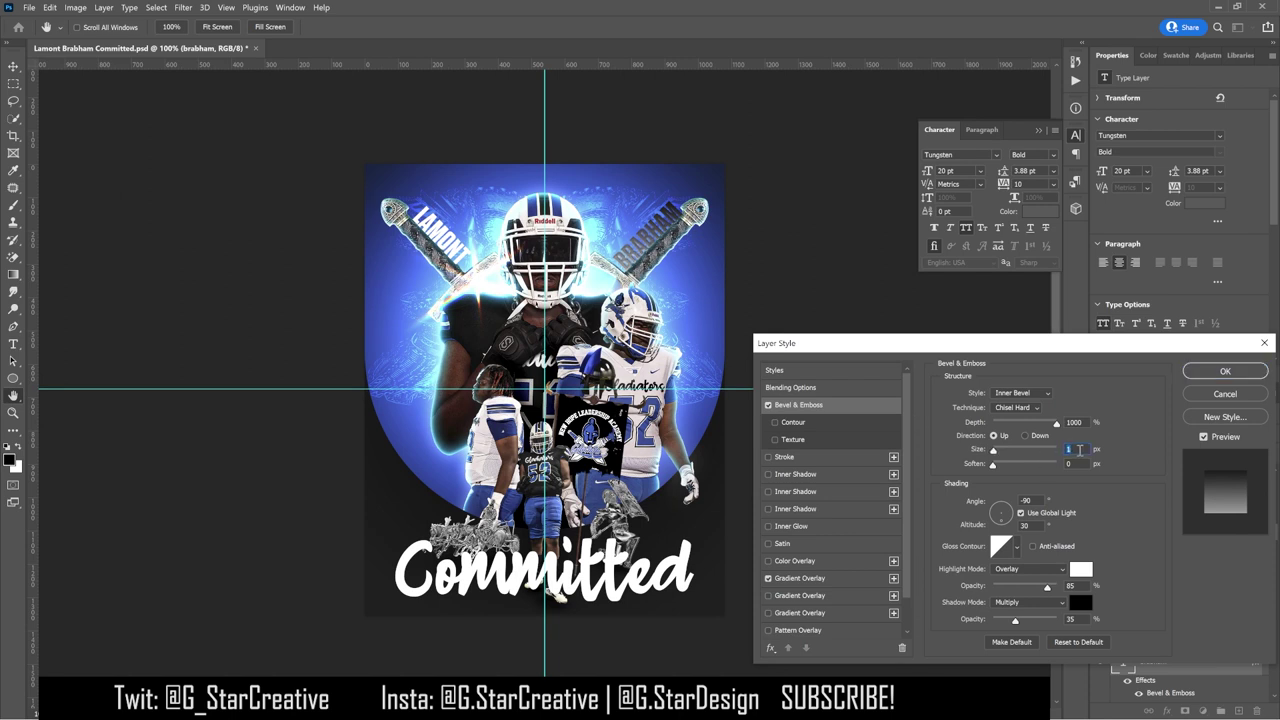
key("Return")
left_click(1190, 661)
Step: Shift the background image up and to the right with the Move tool
key("v")
left_click_drag(828, 343, 829, 314)
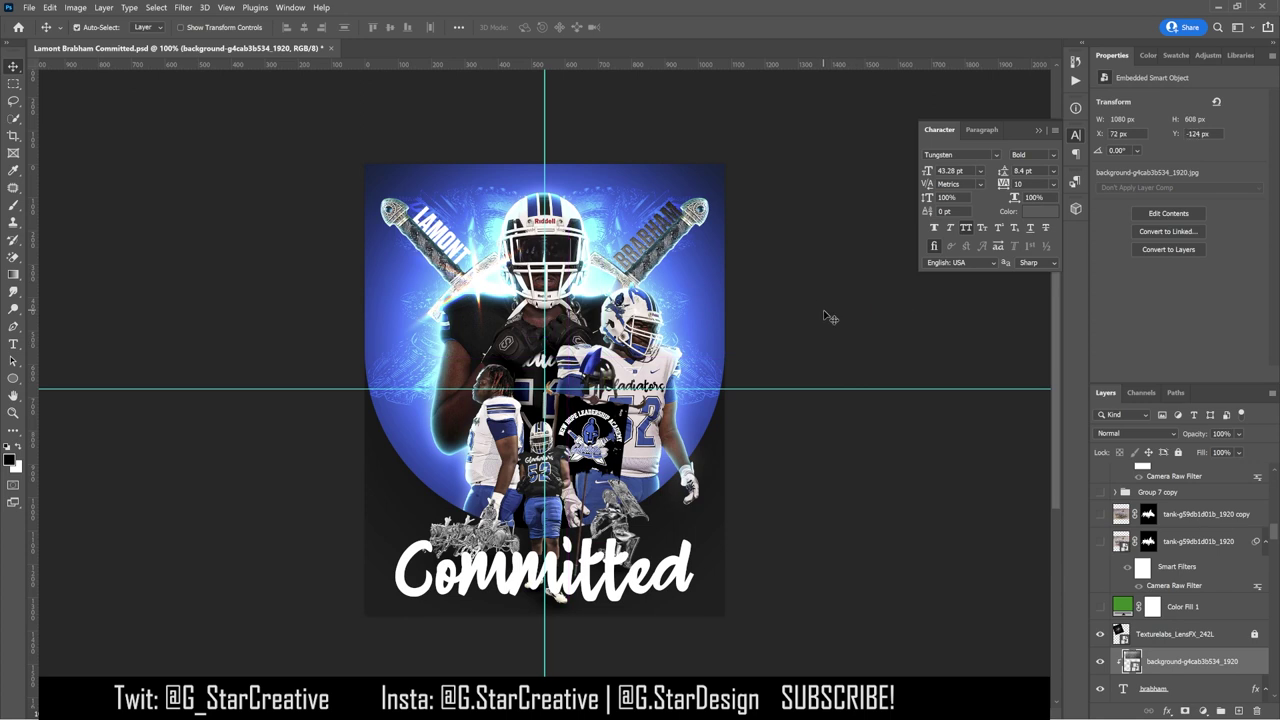
scroll(1181, 643, "down", 2)
Step: Change the right name's gradient overlay to Lighten blend with lower opacity
double_click(1171, 678)
left_click(769, 578)
left_click(769, 578)
left_click(1020, 393)
left_click(1020, 480)
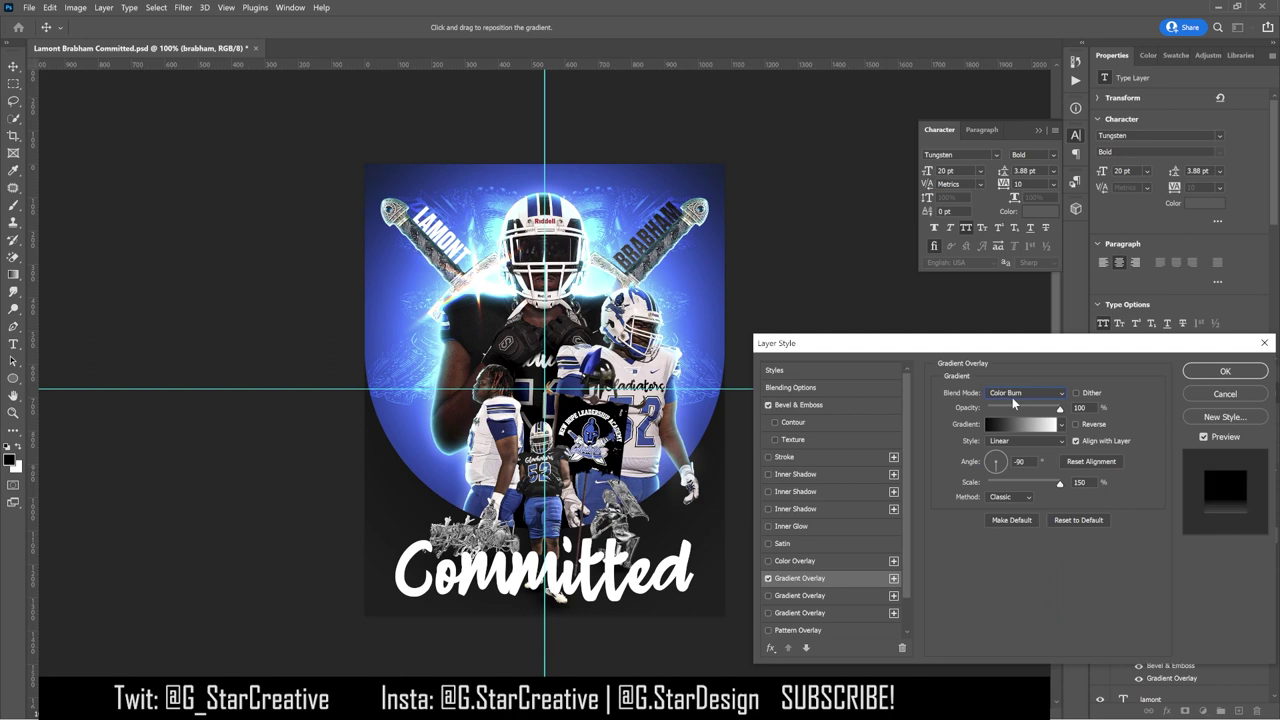
scroll(1012, 397, "down", 2)
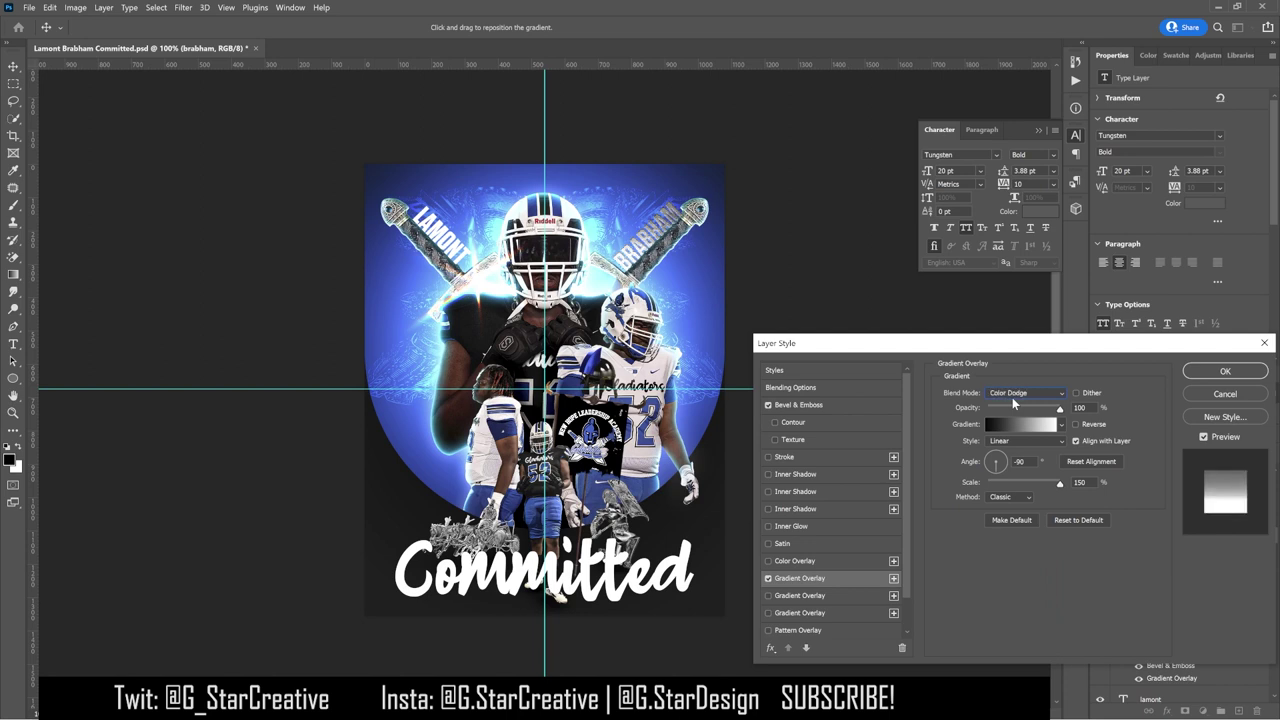
left_click_drag(1060, 409, 1046, 410)
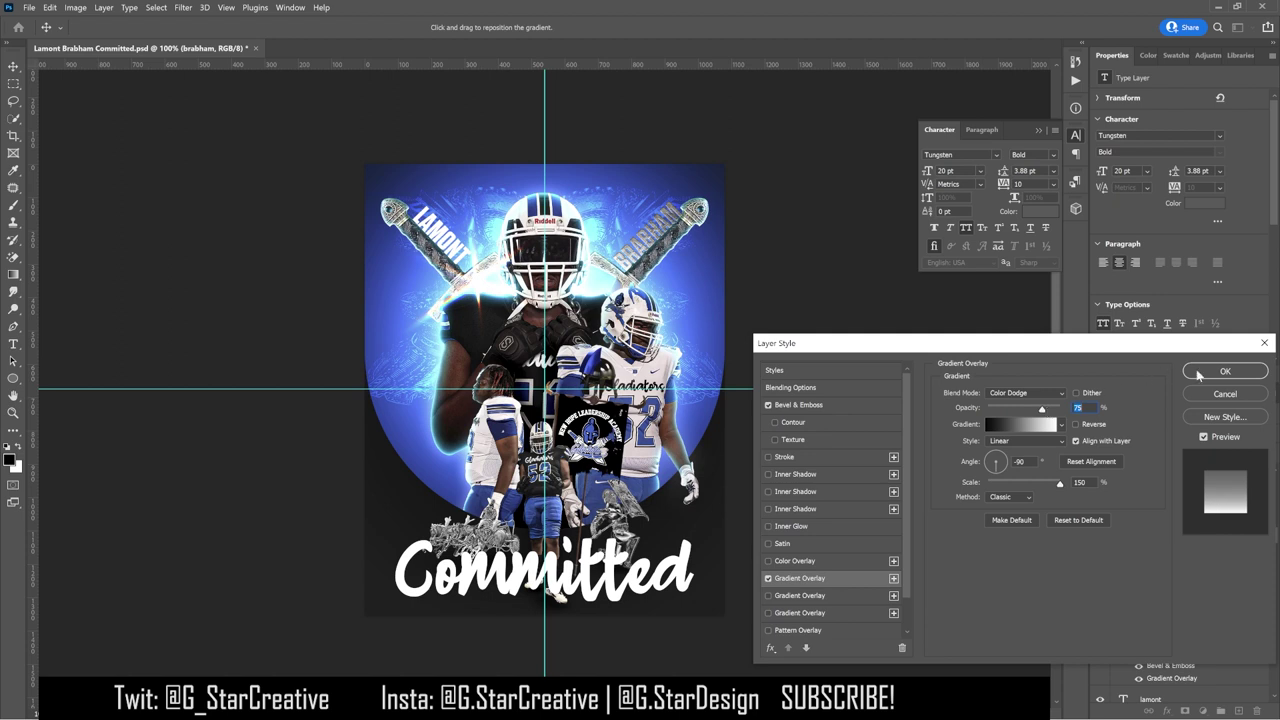
left_click(1224, 371)
Step: Copy the right name's layer style and paste it onto the left name
right_click(1189, 560)
key("Escape")
left_click(1150, 689)
scroll(1133, 527, "down", 1)
right_click(1140, 520)
left_click(1160, 486)
Step: Place a background copy above LAMONT, clip it, and rotate it to about -76°
left_click_drag(1185, 541, 1185, 628)
key("ctrl+alt+g")
key("ctrl+t")
left_click_drag(490, 270, 339, 290)
left_click_drag(376, 395, 550, 330)
left_click_drag(487, 215, 500, 288)
left_click_drag(592, 300, 604, 258)
left_click_drag(462, 288, 548, 180)
key("Return")
left_click(1150, 661)
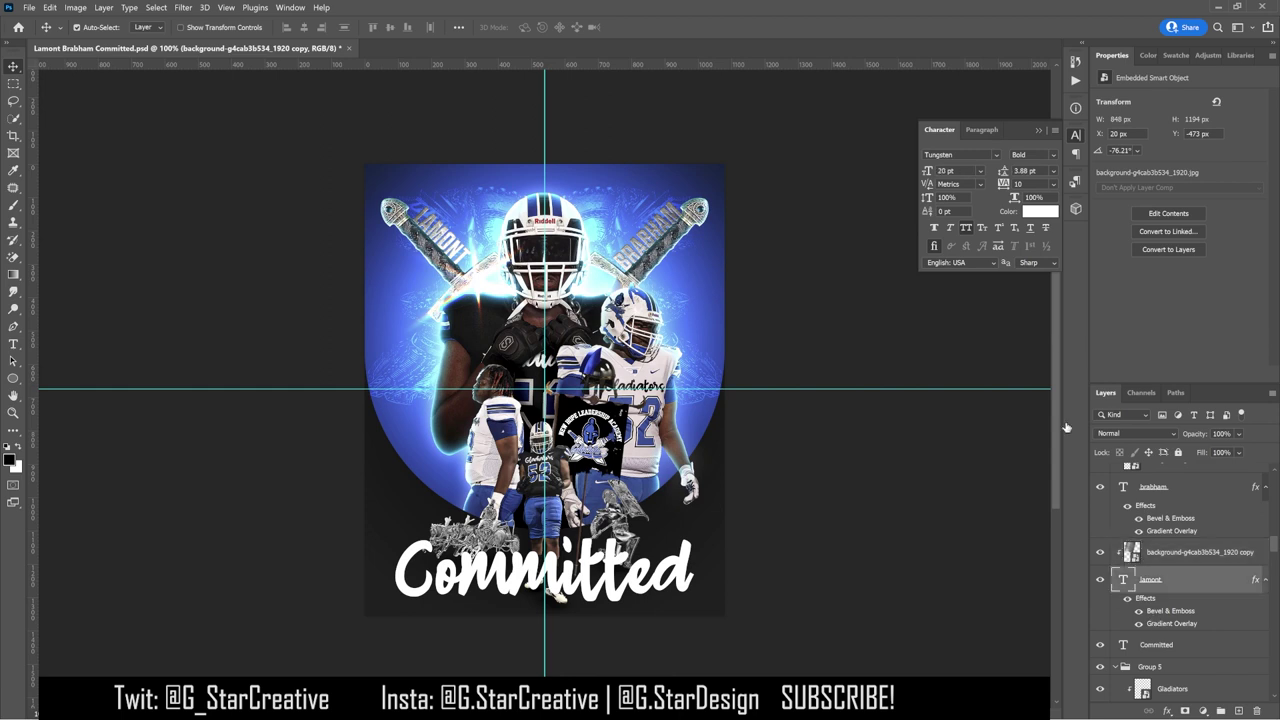
Step: Dim LAMONT's gradient to 51%; set its bevel highlight Normal, shadow 60%, depth ~605
left_click_drag(1031, 411, 1024, 412)
left_click(1222, 371)
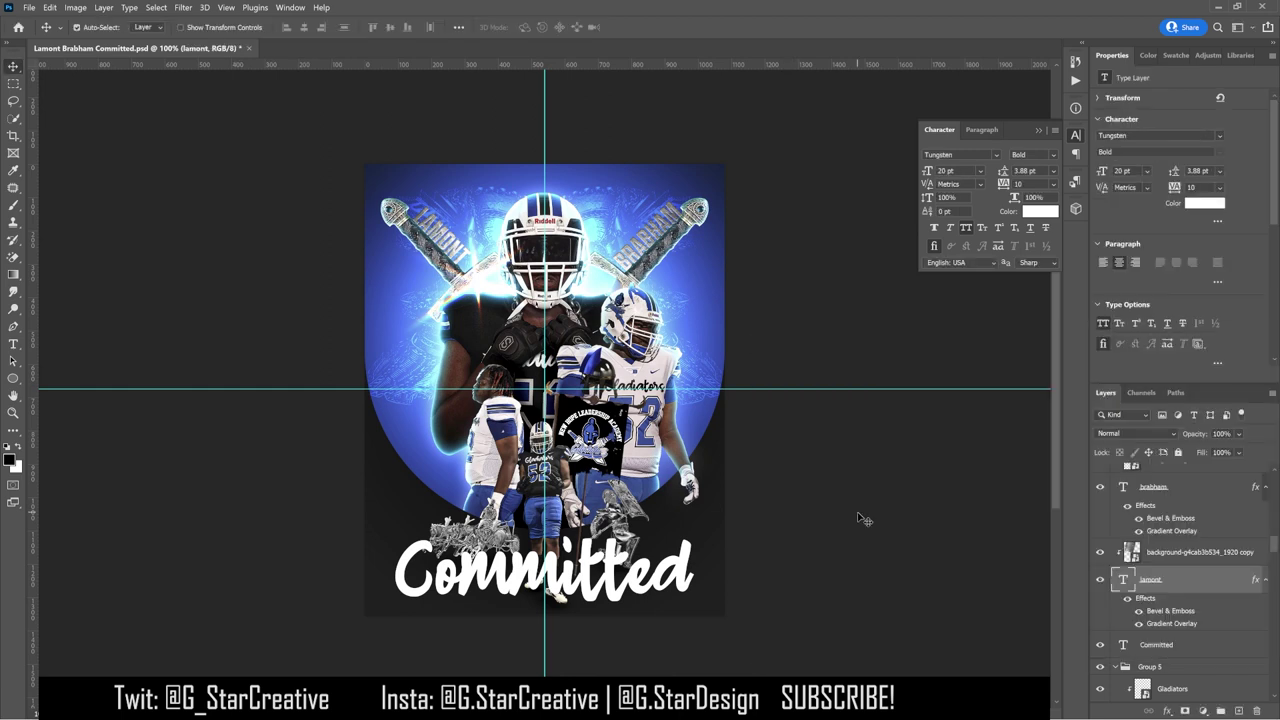
double_click(1151, 605)
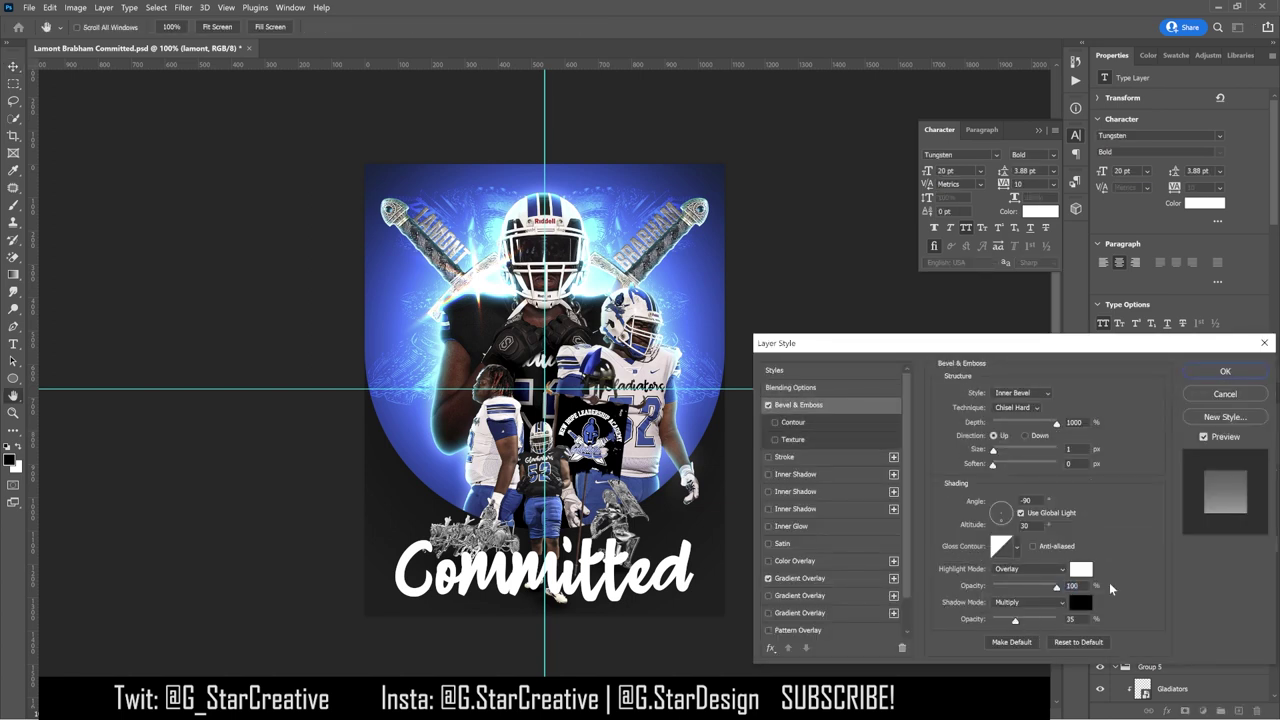
left_click(1055, 569)
left_click(1018, 398)
left_click_drag(1019, 625, 1030, 626)
left_click(1080, 450)
mouse_move(1005, 426)
left_mouse_down()
mouse_move(1033, 426)
mouse_move(1020, 432)
left_mouse_up()
key("Return")
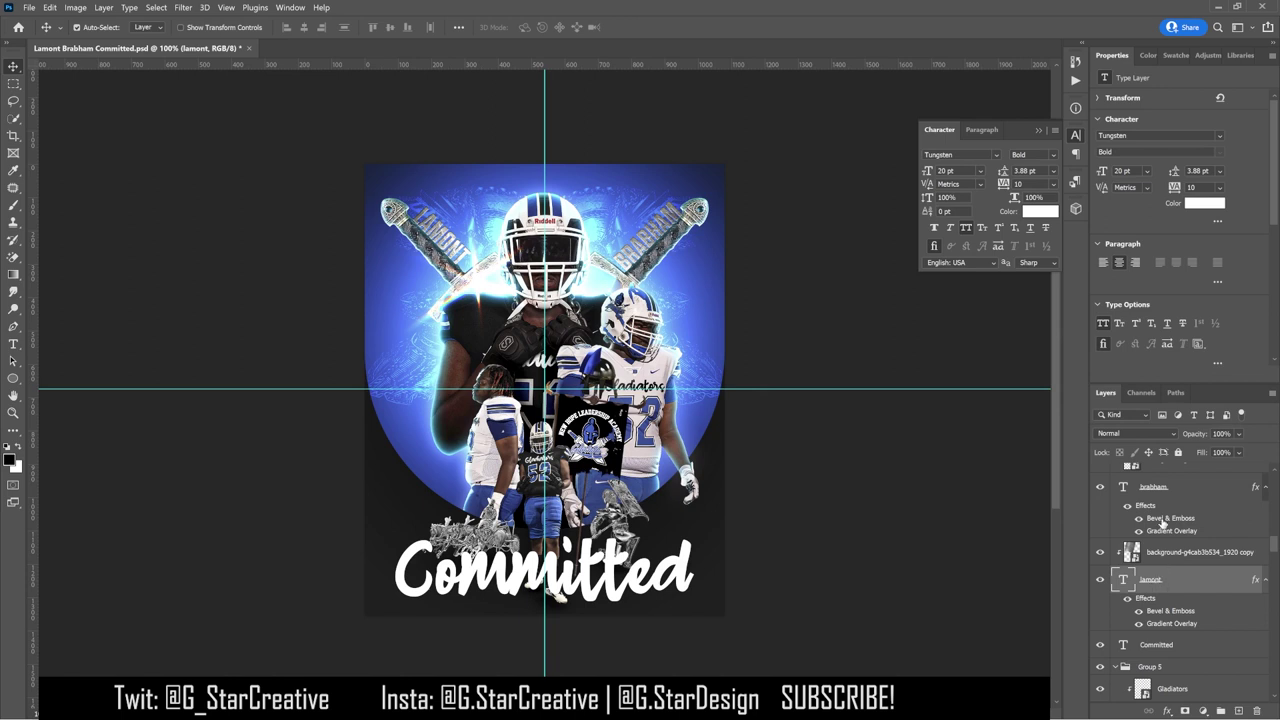
Step: Set BRABHAM's bevel depth 400, size 0, shadow 35%, and add a size-5 Inner Shadow
double_click(1163, 519)
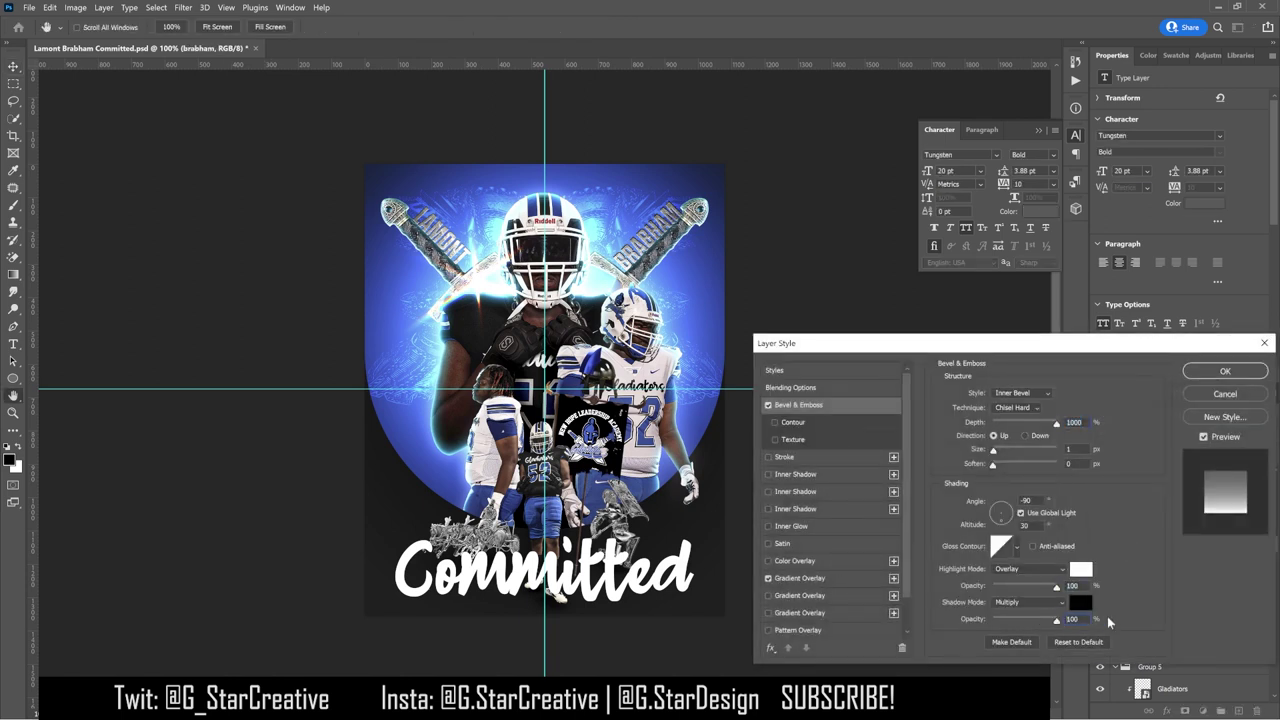
left_click_drag(1040, 432, 1002, 425)
type("400")
left_click_drag(976, 451, 999, 457)
left_click_drag(1039, 618, 1017, 623)
left_click(826, 474)
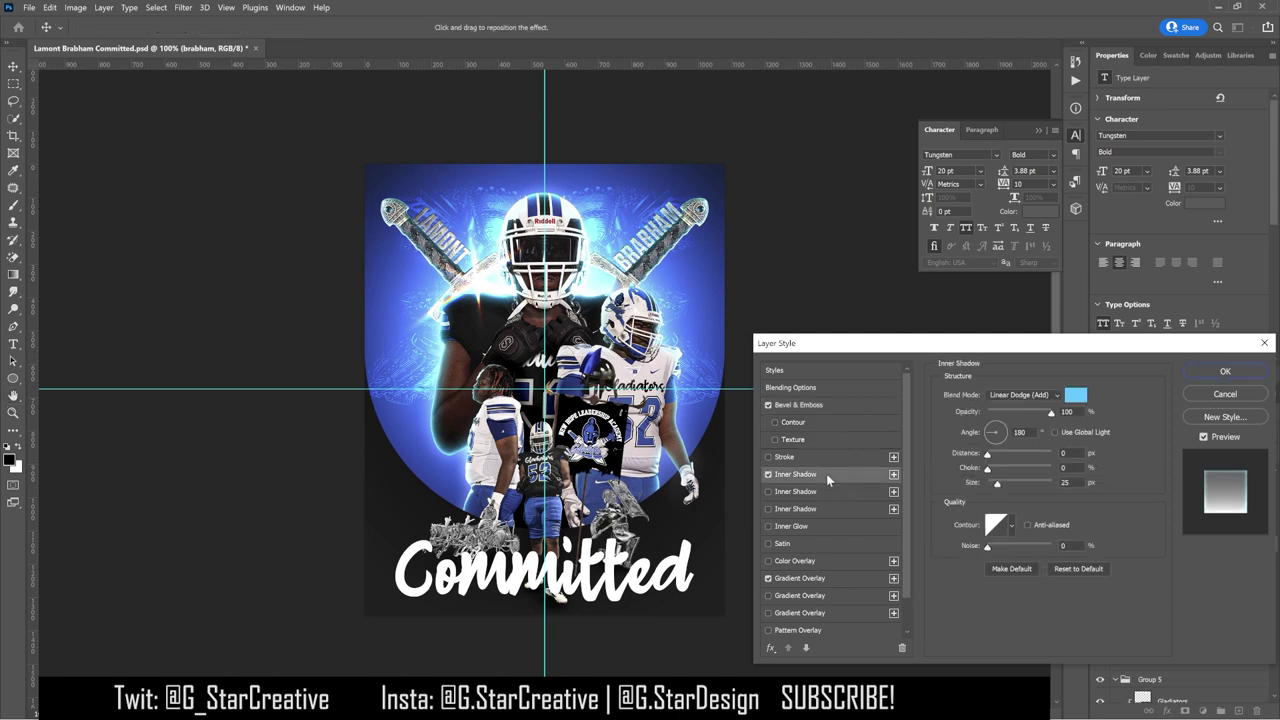
left_click_drag(1005, 485, 993, 488)
left_click(1196, 377)
Step: Add a light-blue Linear Dodge Inner Shadow to LAMONT with angle 0 and size 10
left_click(1180, 564)
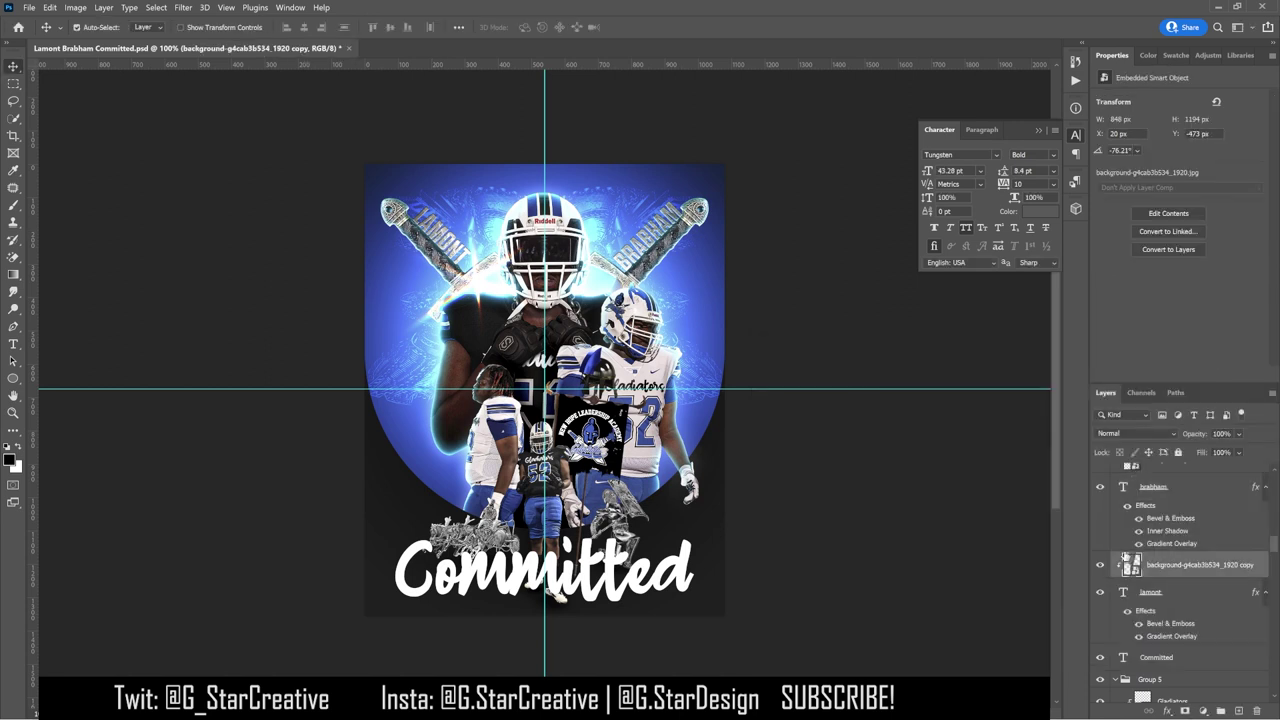
double_click(1160, 600)
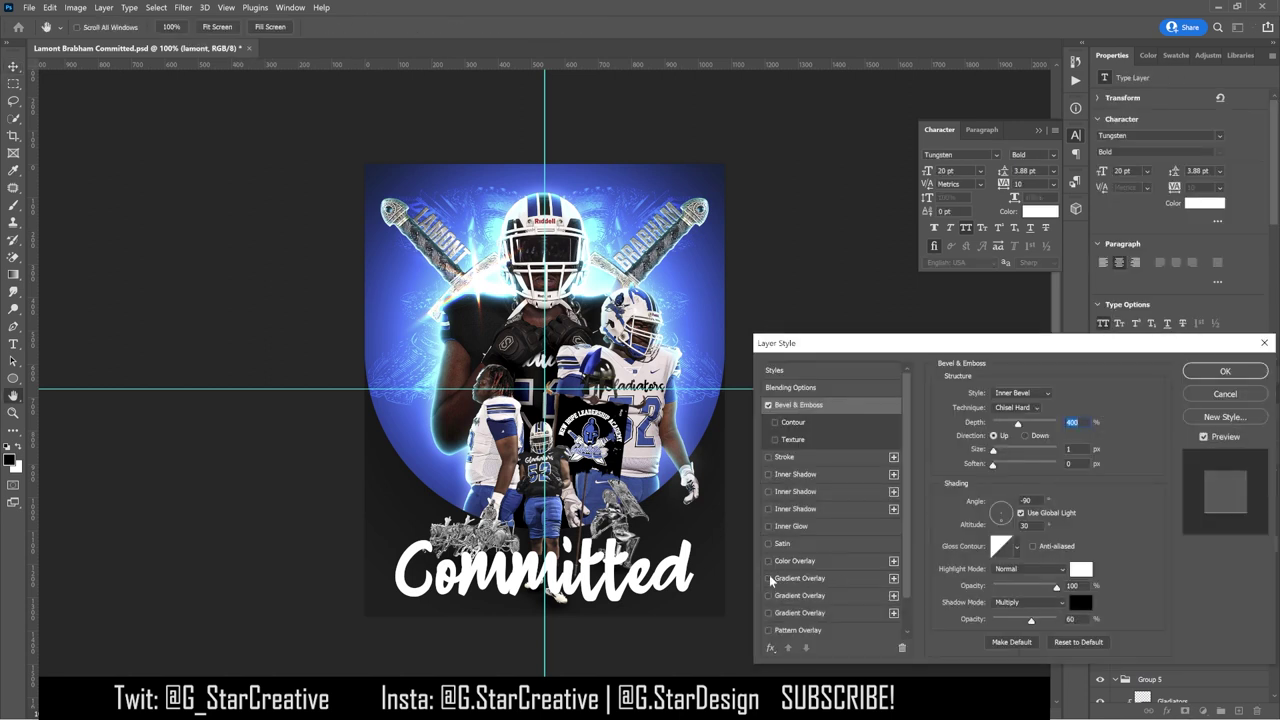
left_click(860, 474)
left_click_drag(1005, 429, 1008, 432)
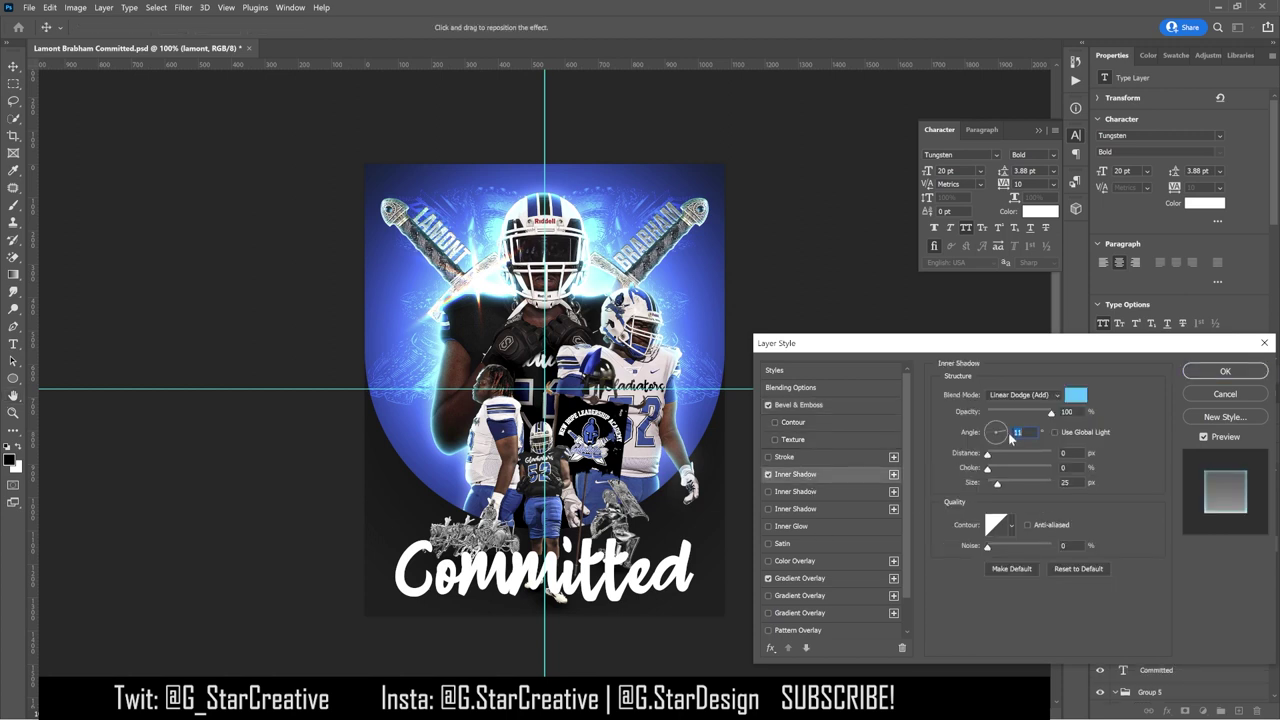
type("0")
left_click_drag(1001, 481, 996, 488)
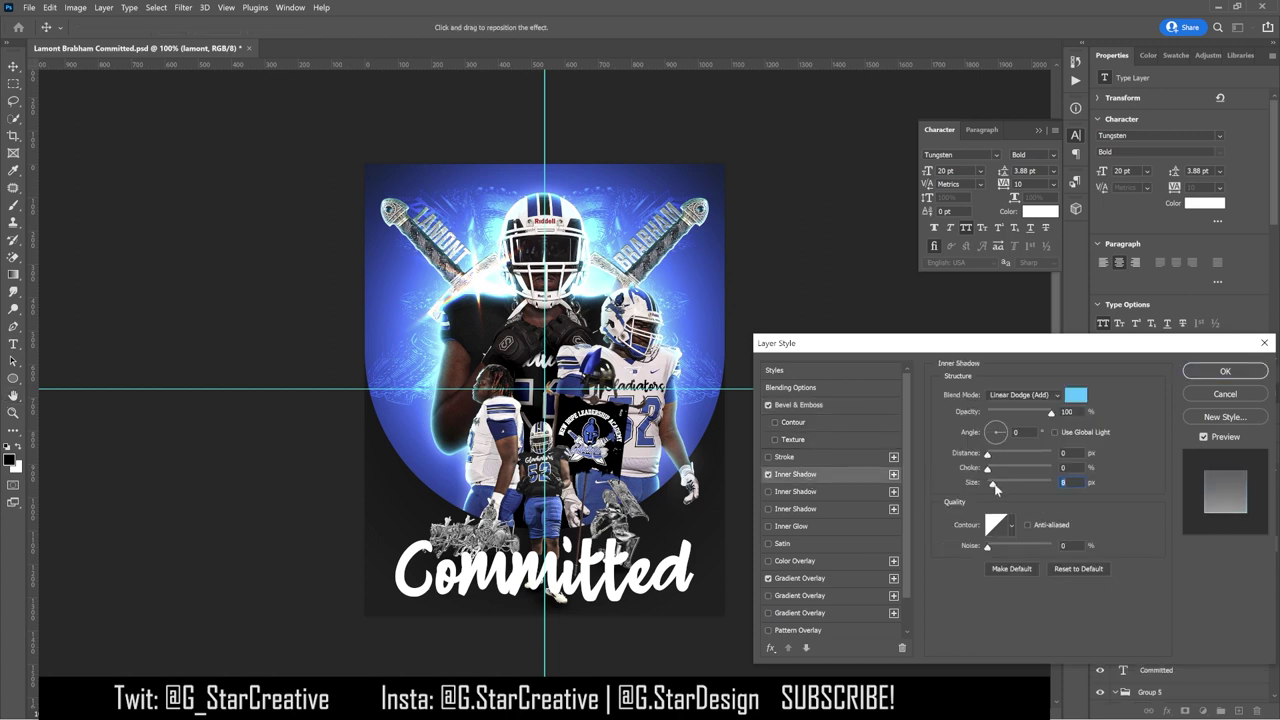
left_click(1223, 371)
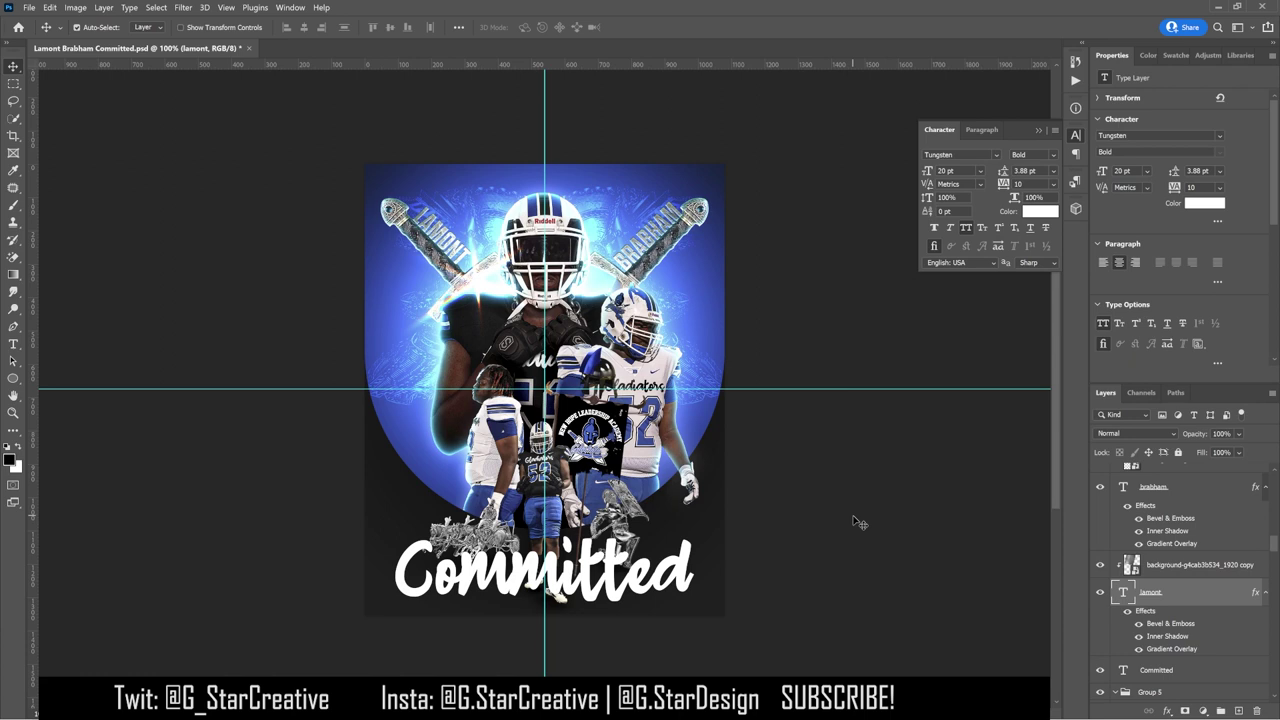
Step: Hide the Black & White 2 copy splash art, then toggle the Committed title off, on, and select it
left_click(612, 580)
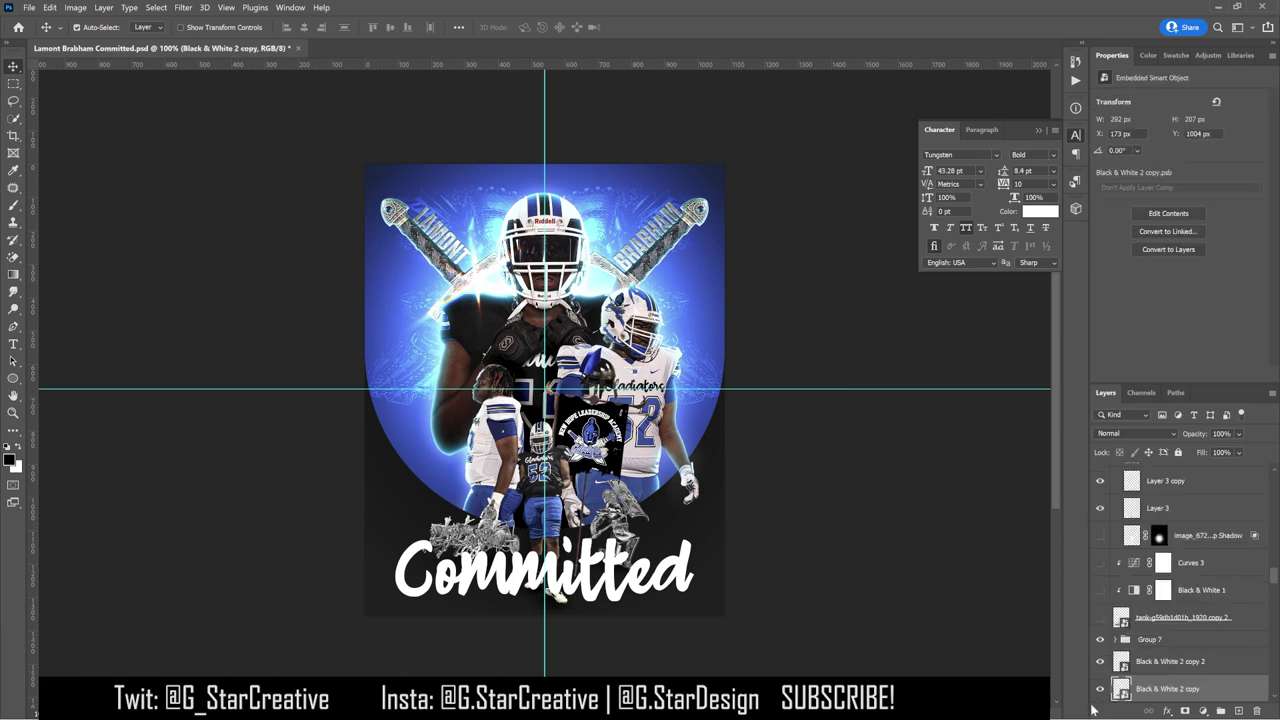
left_click(1100, 688)
left_click(612, 583)
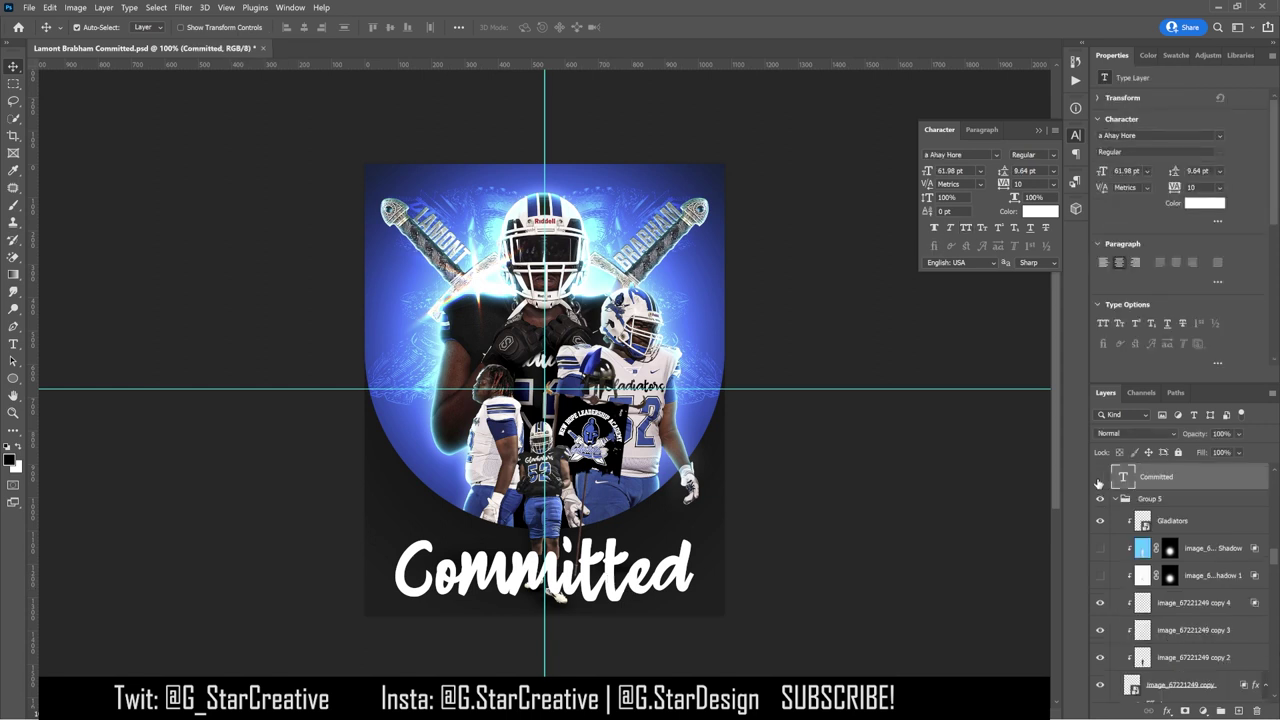
left_click(1103, 688)
scroll(1103, 688, "down", 2)
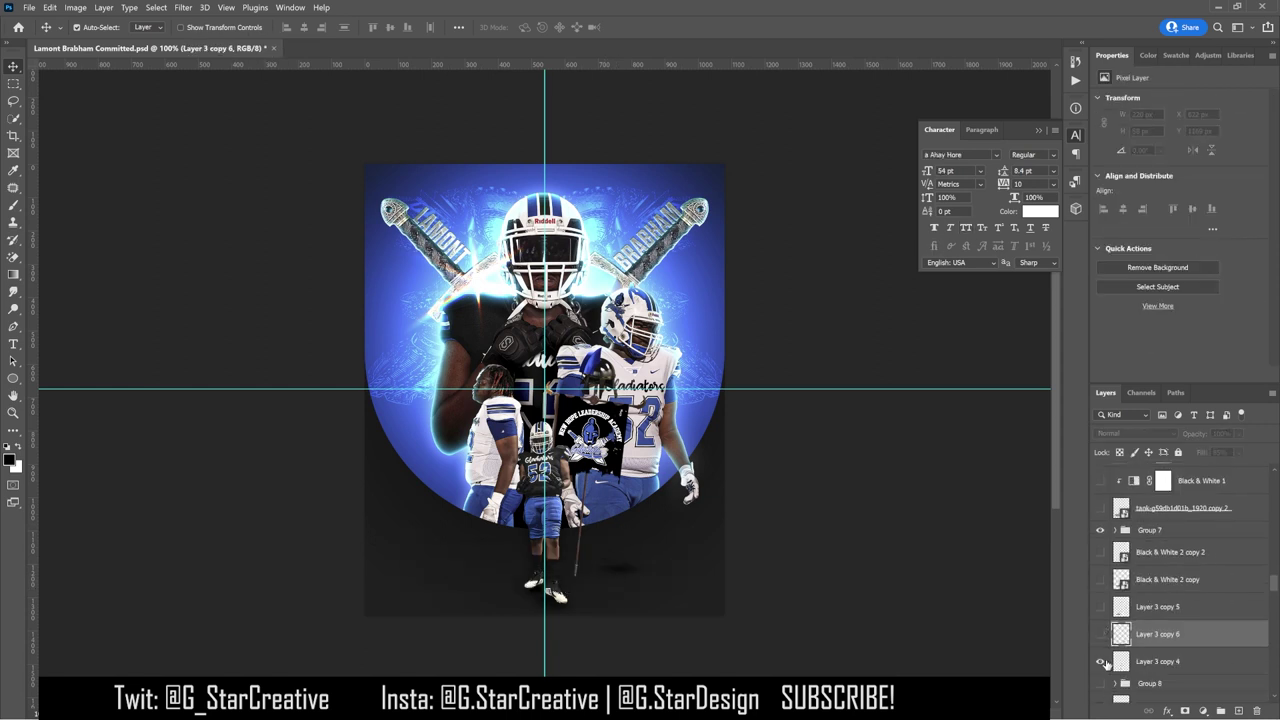
scroll(1175, 613, "down", 5)
scroll(1175, 613, "down", 5)
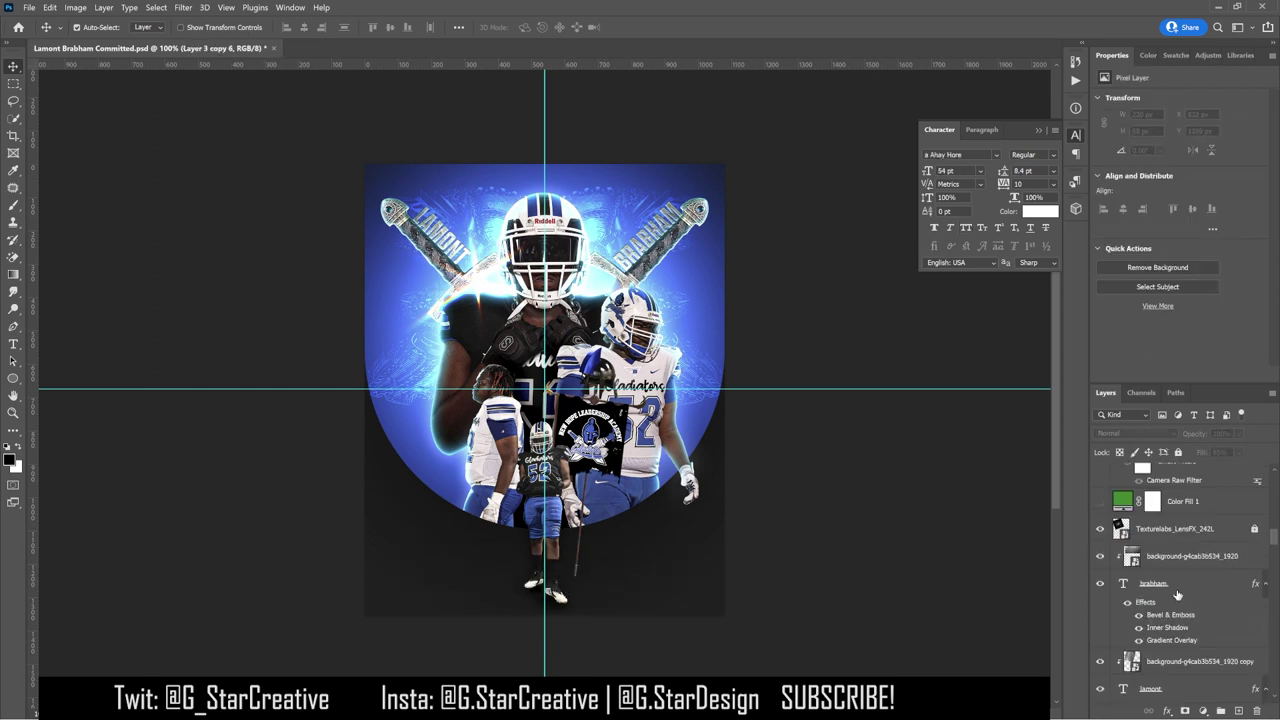
left_click(1102, 604)
left_click(1150, 603)
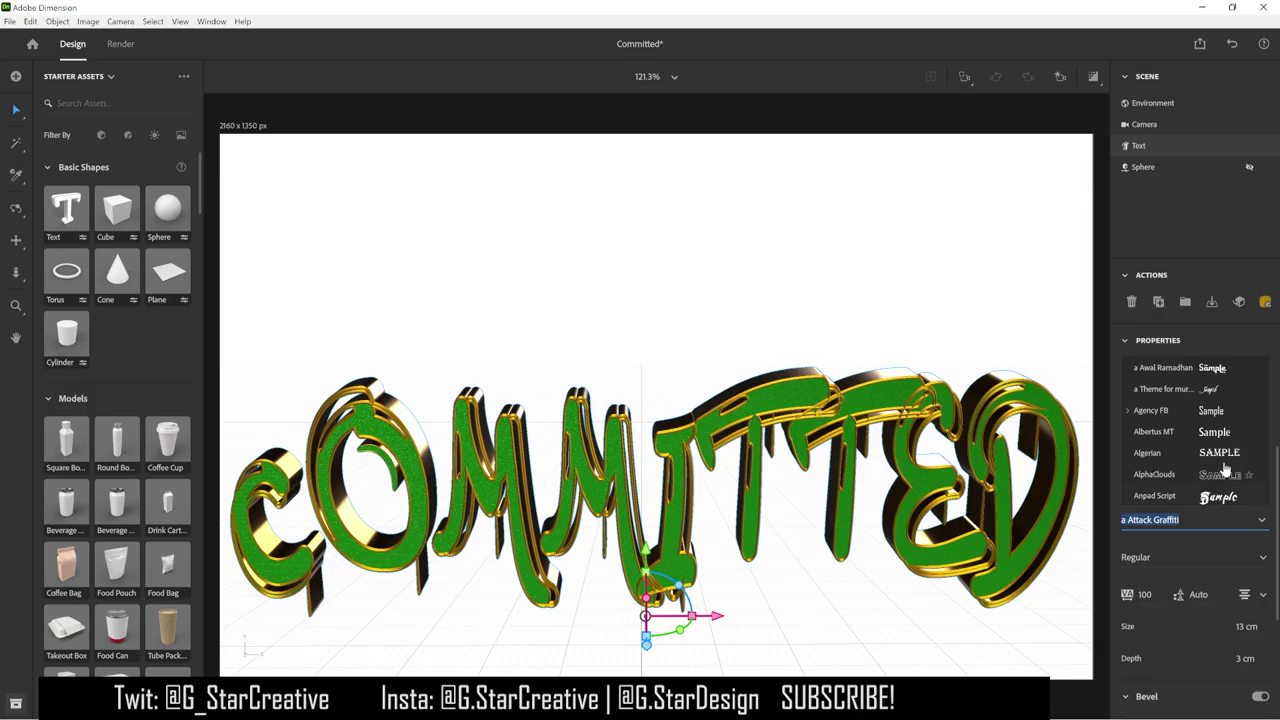
scroll(1225, 470, "up", 2)
Step: Switch the 3D title to the a Ahay Hore font, retype it 'Committed', and nudge it left
left_click(1218, 460)
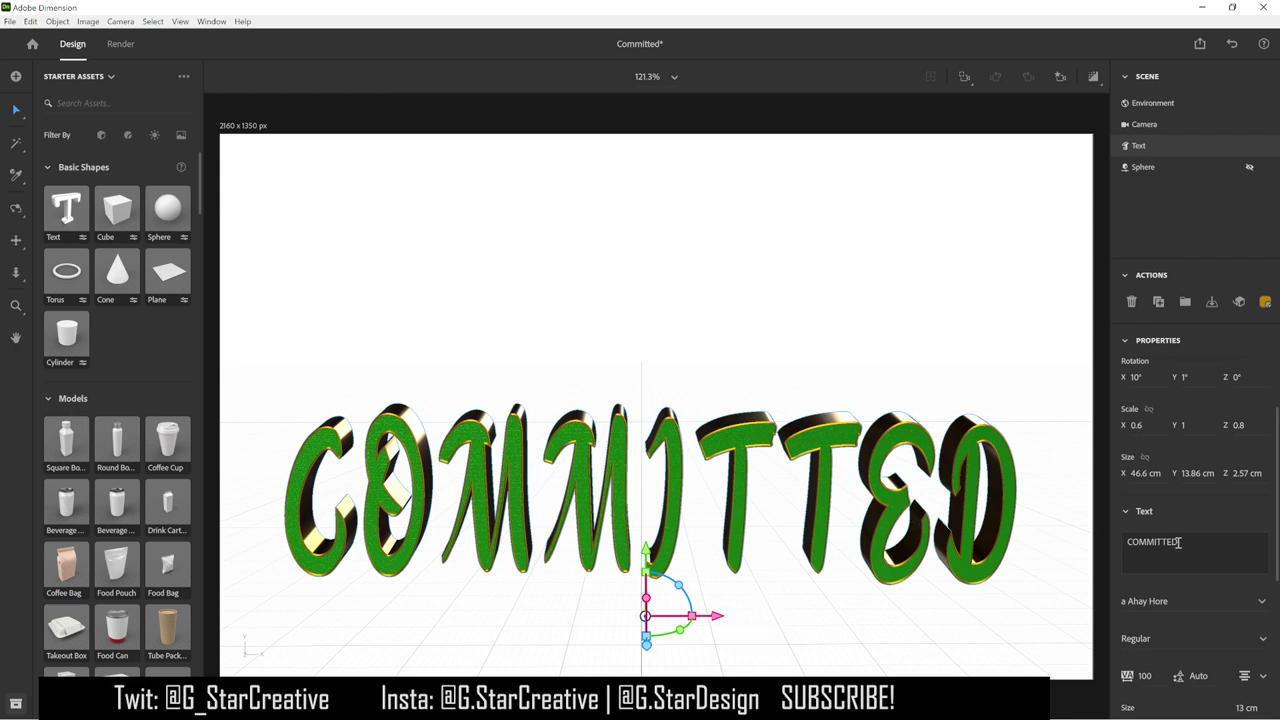
left_click_drag(1180, 543, 1135, 543)
type("ommitted")
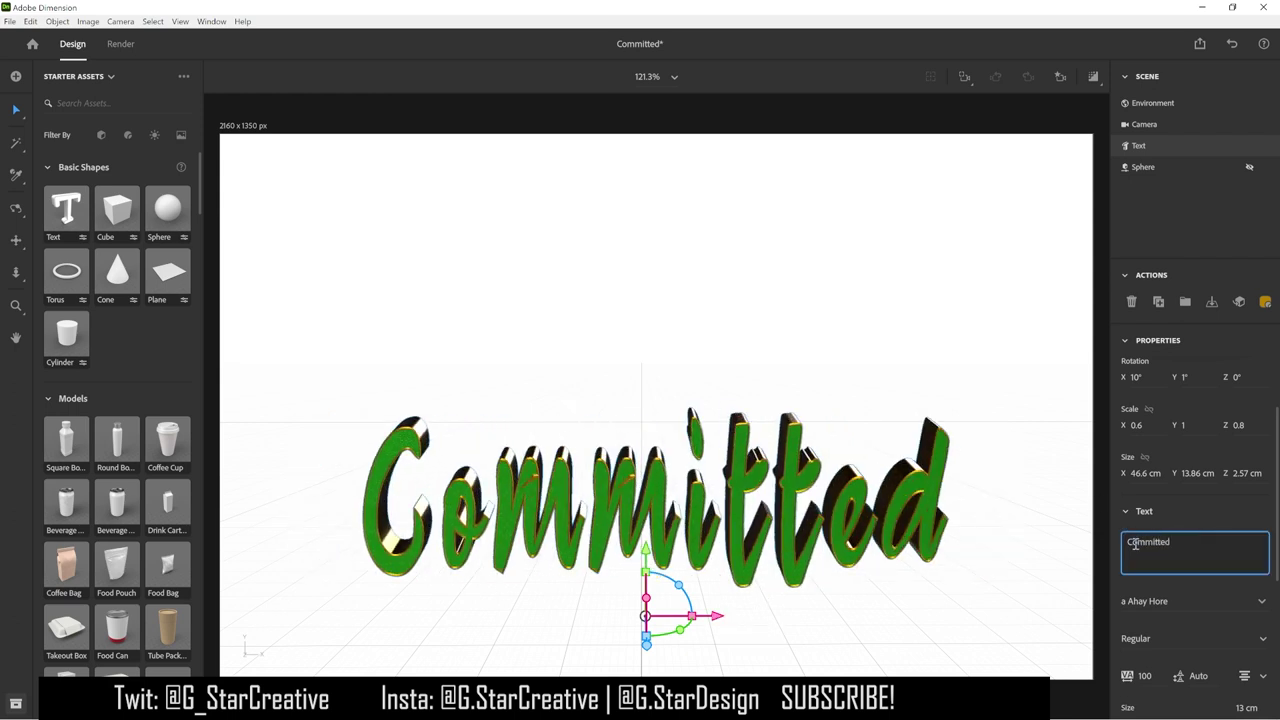
left_click_drag(717, 616, 688, 614)
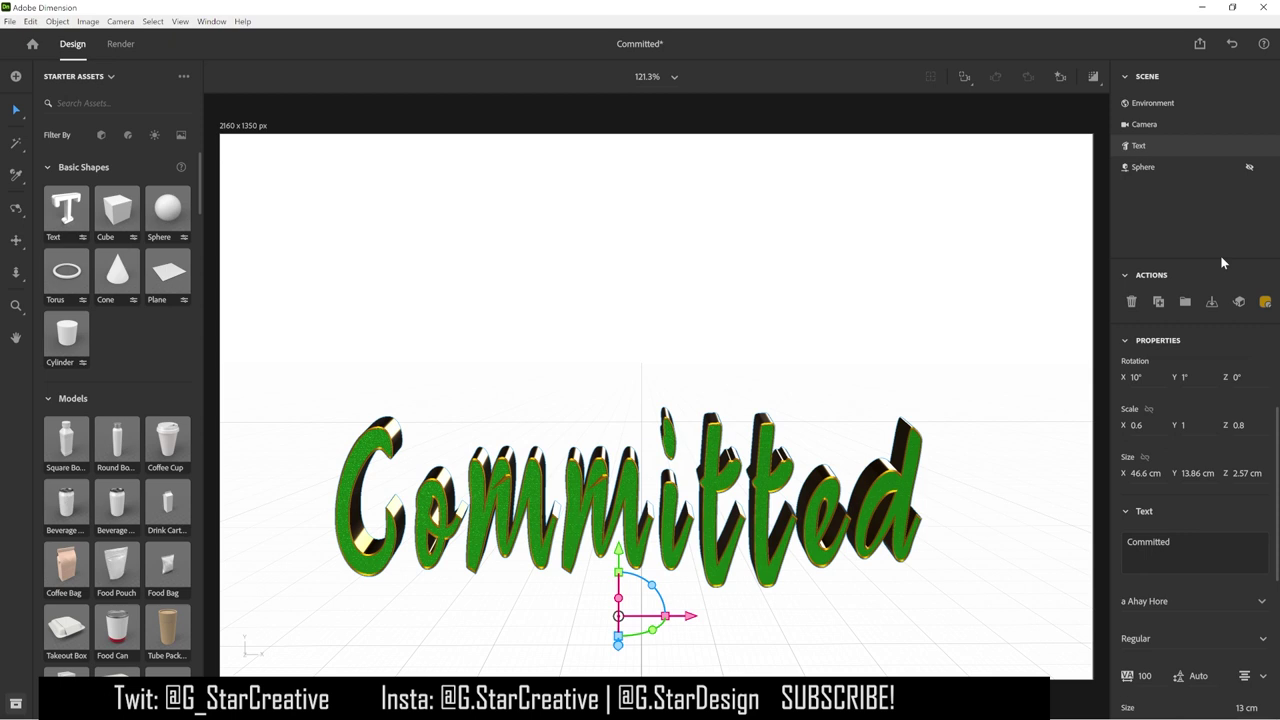
Step: Magic-erase the green faces of every letter in the rendered 'Committed'
key("e")
left_click(1100, 569)
key("ctrl+plus")
scroll(973, 453, "down", 2)
left_click(973, 453)
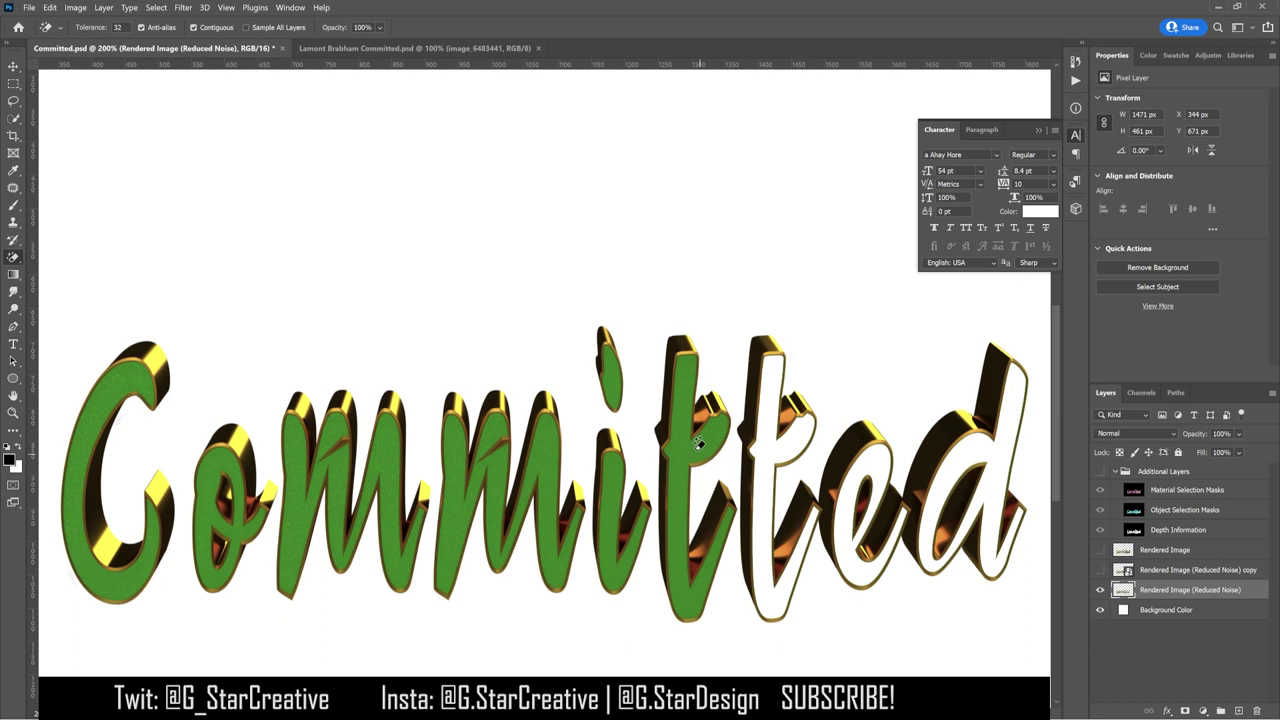
left_click(699, 442)
left_click(615, 464)
left_click(613, 391)
left_click(550, 441)
left_click(397, 500)
left_click(258, 492)
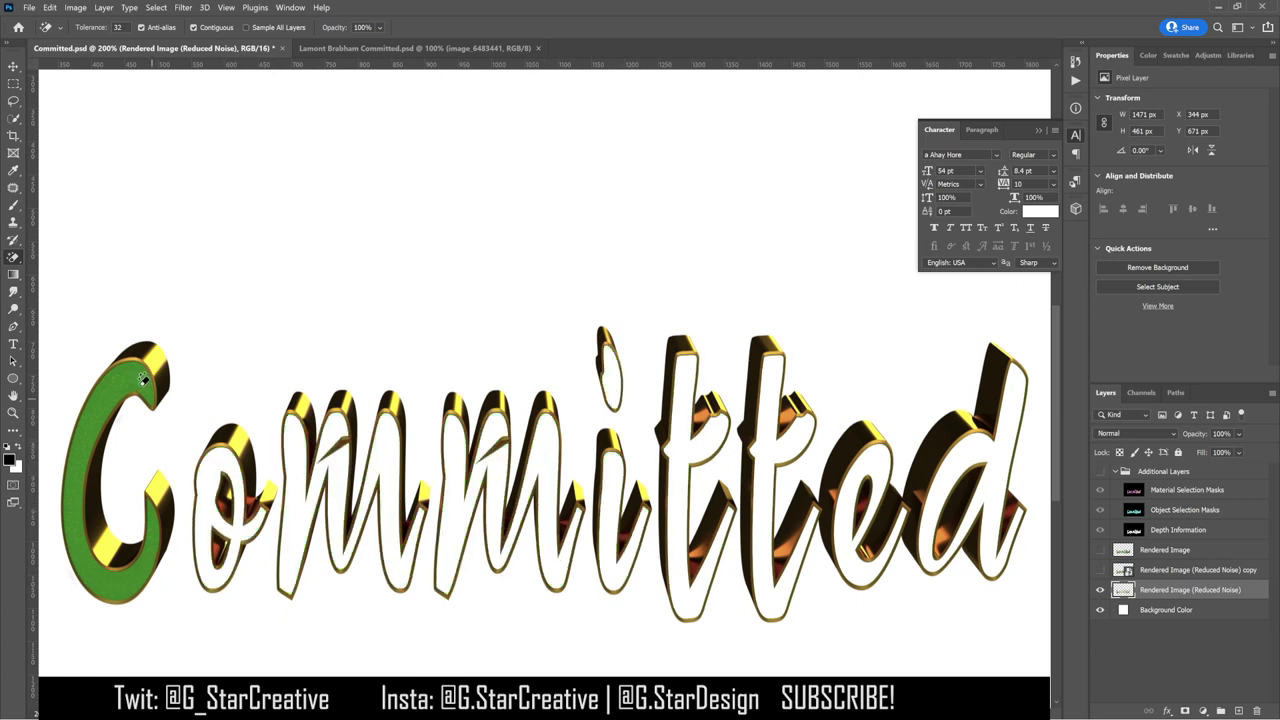
left_click(142, 382)
Step: Mask the duplicate render layer to the letter faces and convert it to a smart object
left_click(1190, 569)
left_click(1123, 590, "ctrl")
left_click(1100, 569)
left_click(1185, 711)
right_click(1229, 571)
key("Escape")
right_click(1229, 571)
left_click(1110, 293)
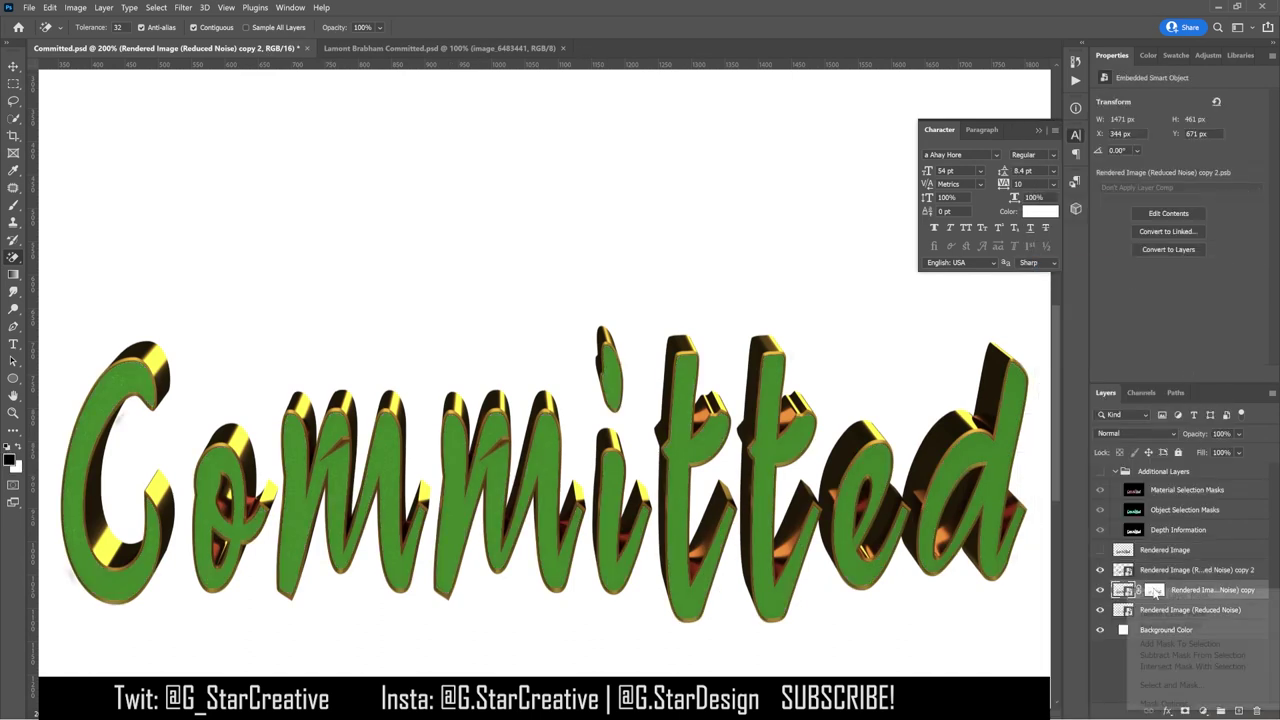
Step: Reorder the render layers and bring them into the poster document
left_click_drag(1155, 594, 1155, 562)
left_click(1190, 589, "shift")
left_click(1147, 605, "shift")
left_click_drag(1147, 605, 489, 366)
key("Return")
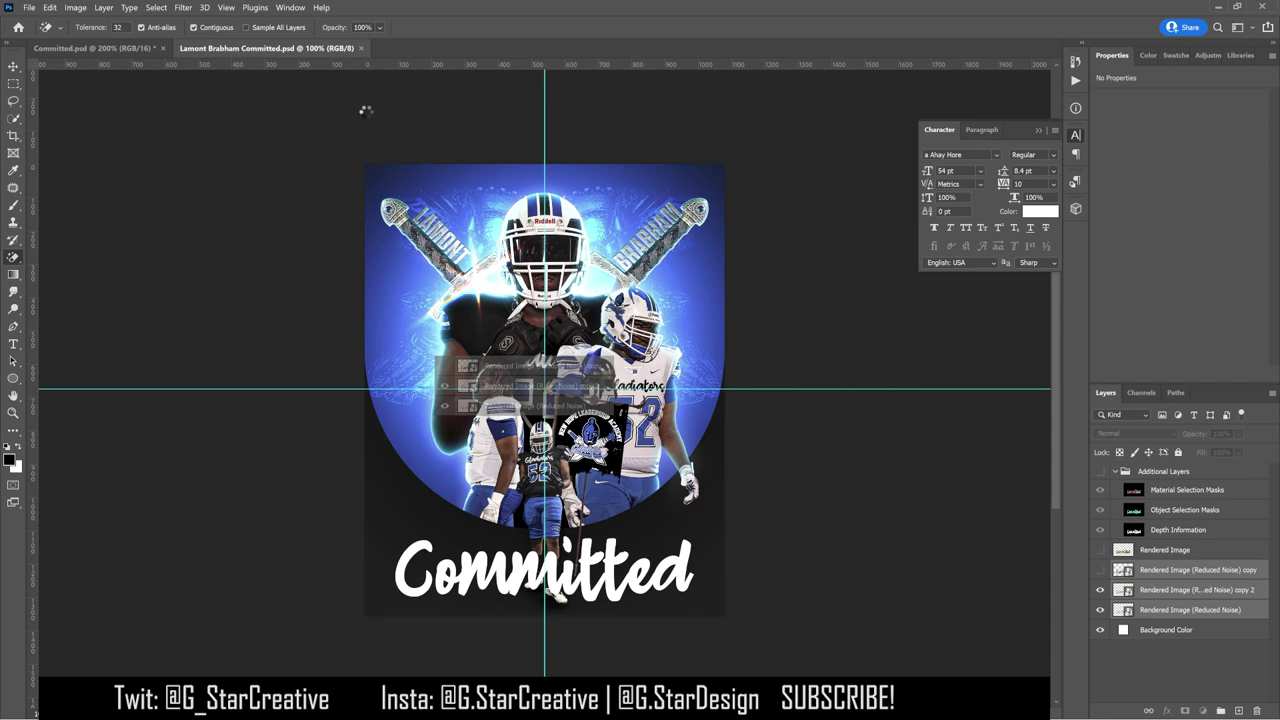
Step: Hide the green letter-face layer and close Committed.psd without saving
left_click(1100, 558)
left_click(163, 48)
key("n")
Step: Group the BRABHAM through LAMONT sword-name layers into Group 10 and nudge it
left_click(13, 66)
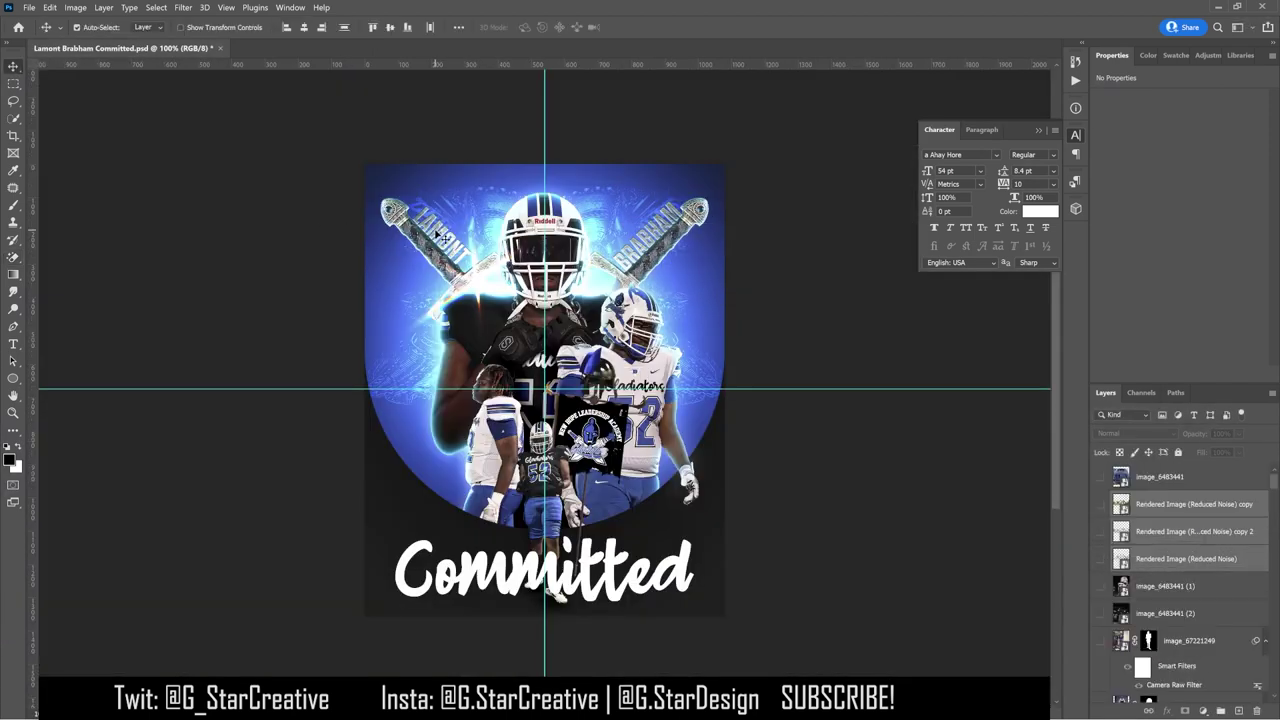
left_click(443, 237)
left_click(1168, 614)
scroll(1190, 612, "down", 2)
left_click(1185, 528)
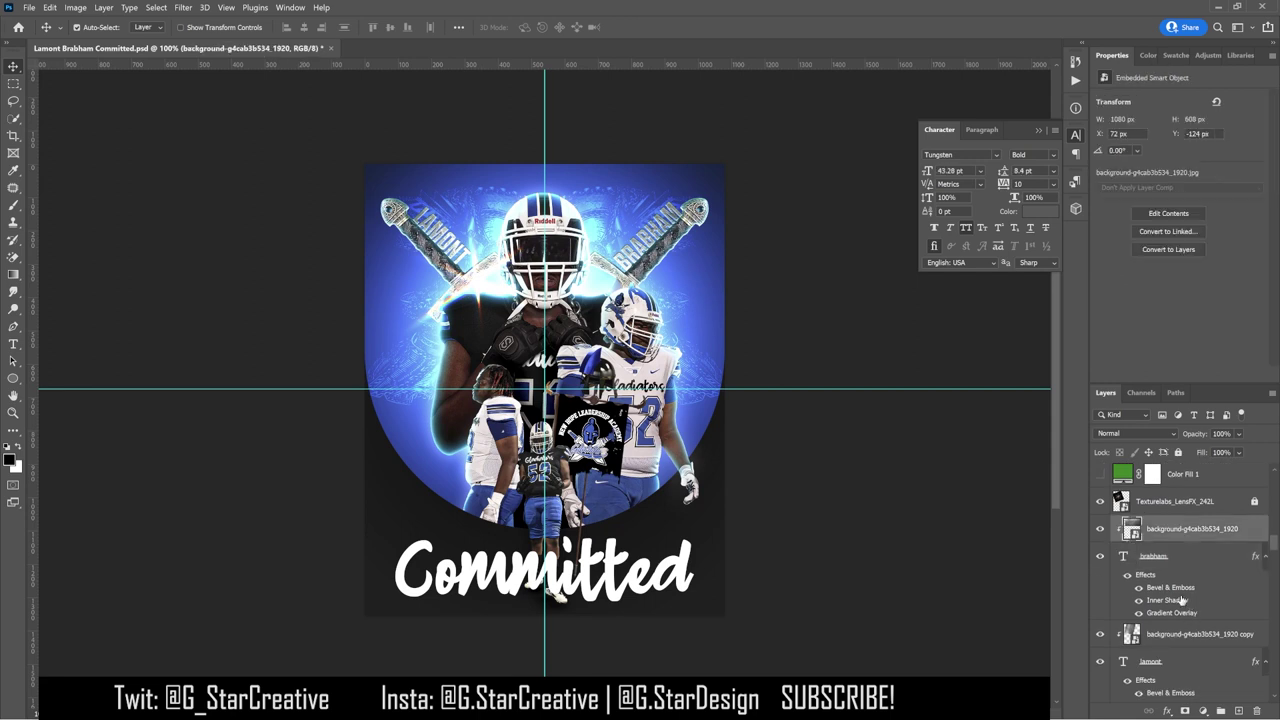
left_click(1180, 661, "shift")
left_click(1220, 711)
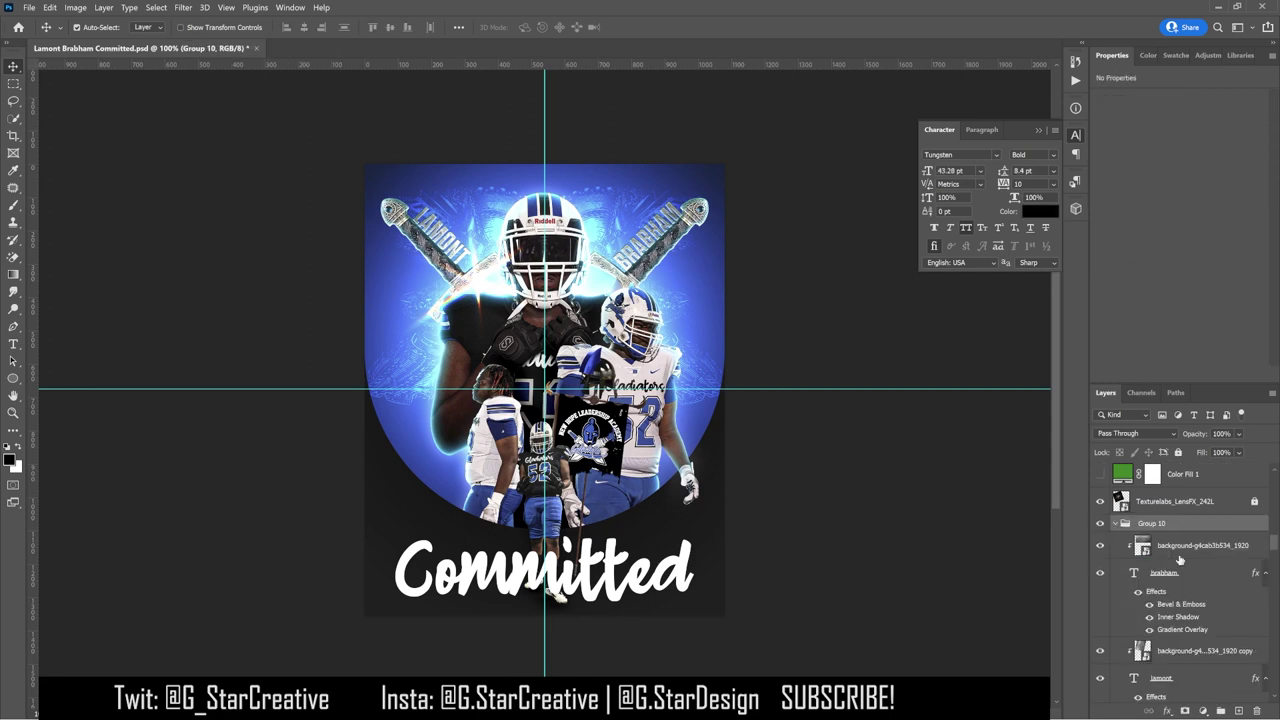
left_click_drag(870, 310, 808, 315)
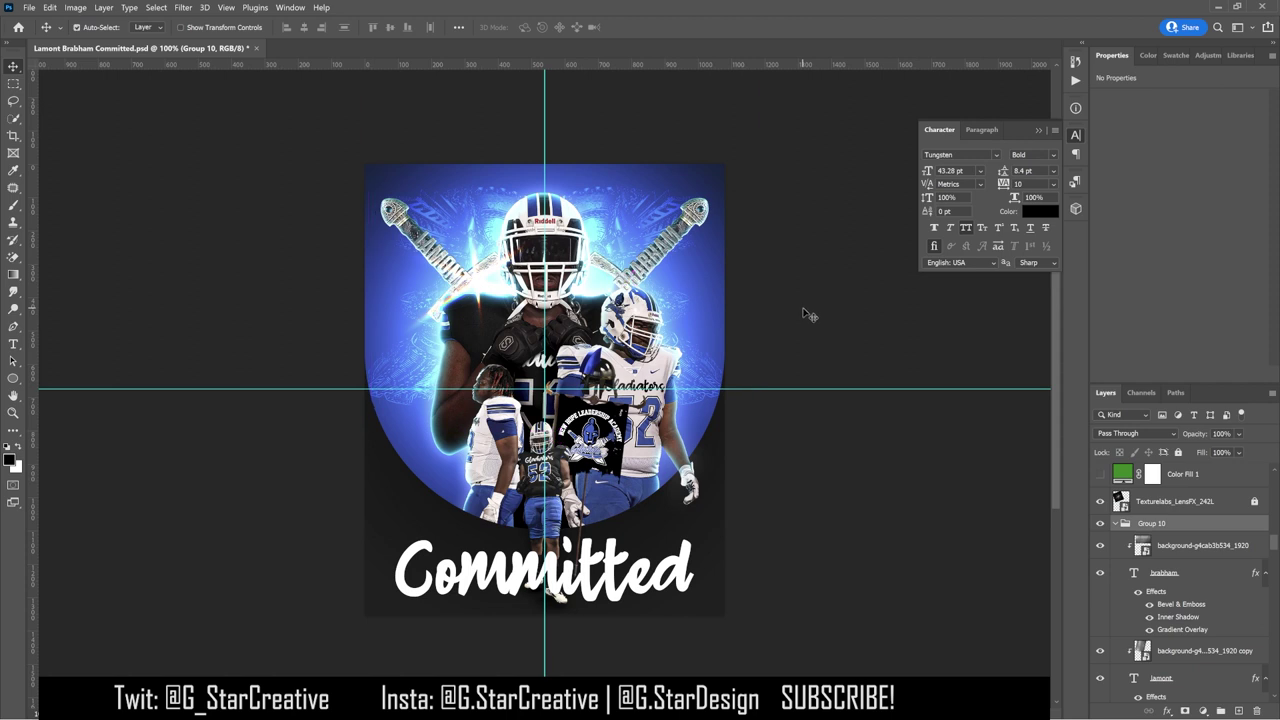
double_click(1180, 604)
Step: Set BRABHAM's bevel size to 250 px, shadow opacity 49%, and highlight colour b5ffff
left_click_drag(1006, 452, 1092, 426)
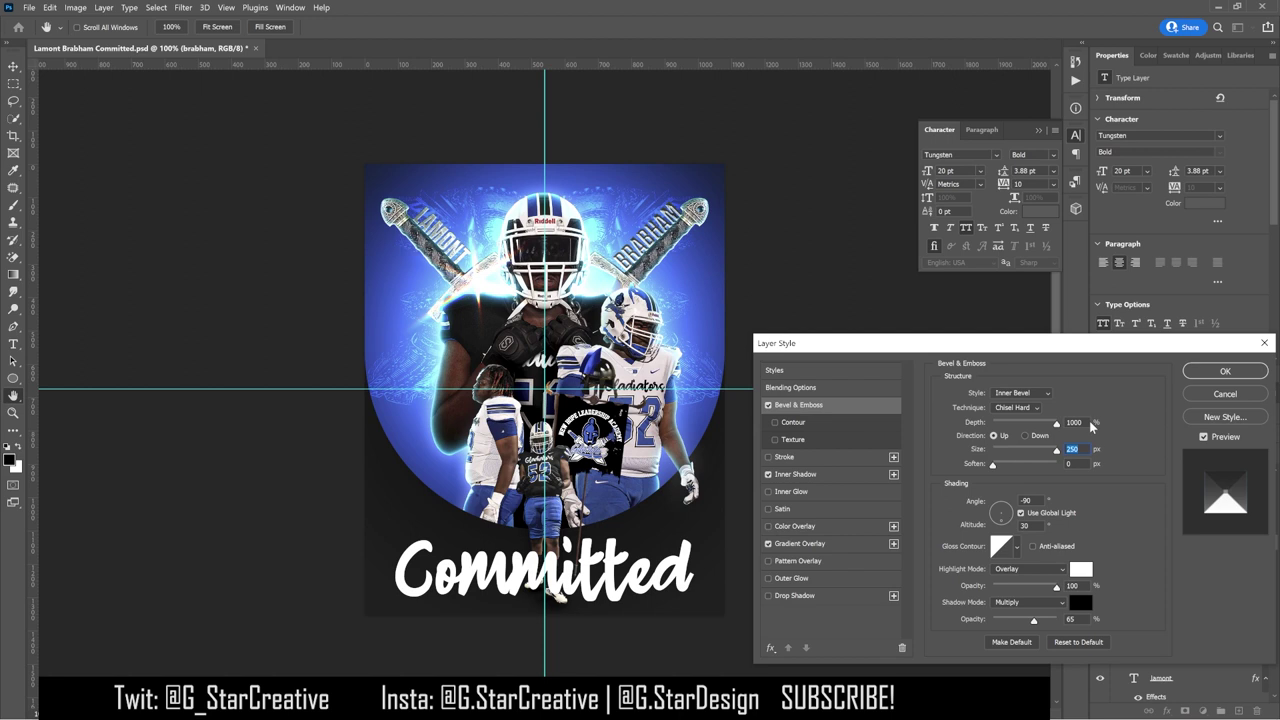
left_click_drag(1034, 619, 1005, 588)
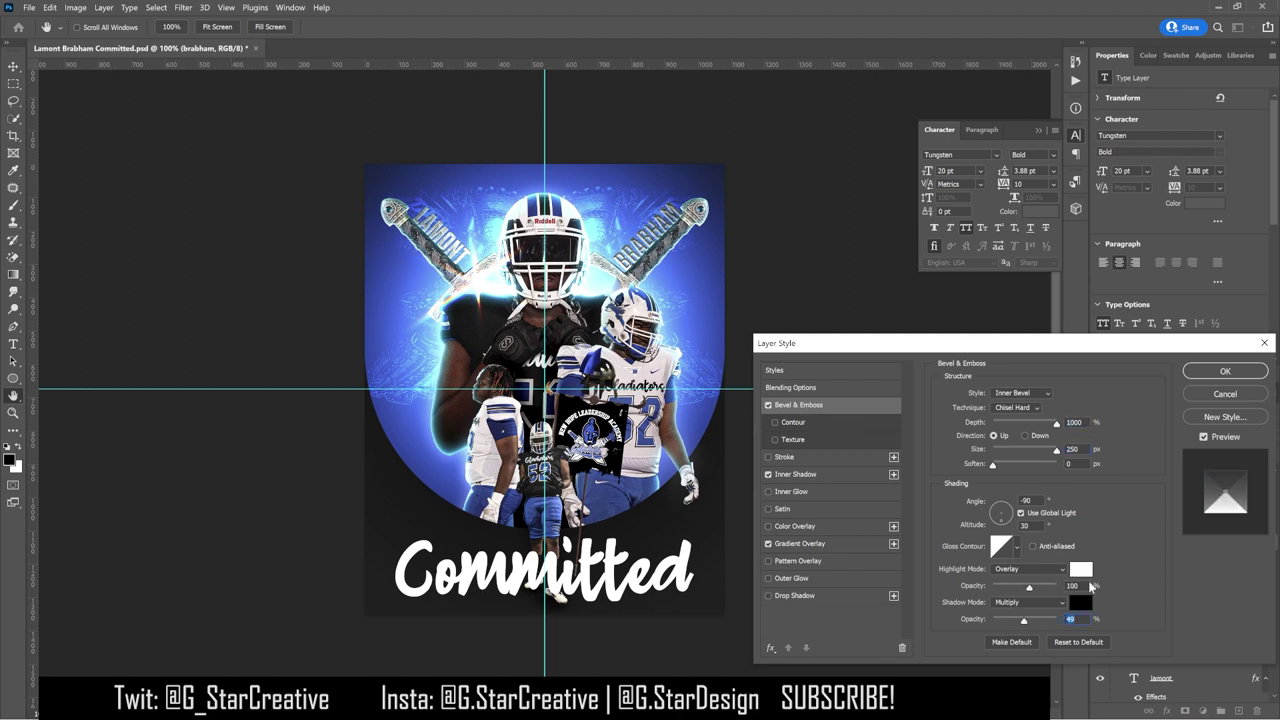
left_click(1081, 569)
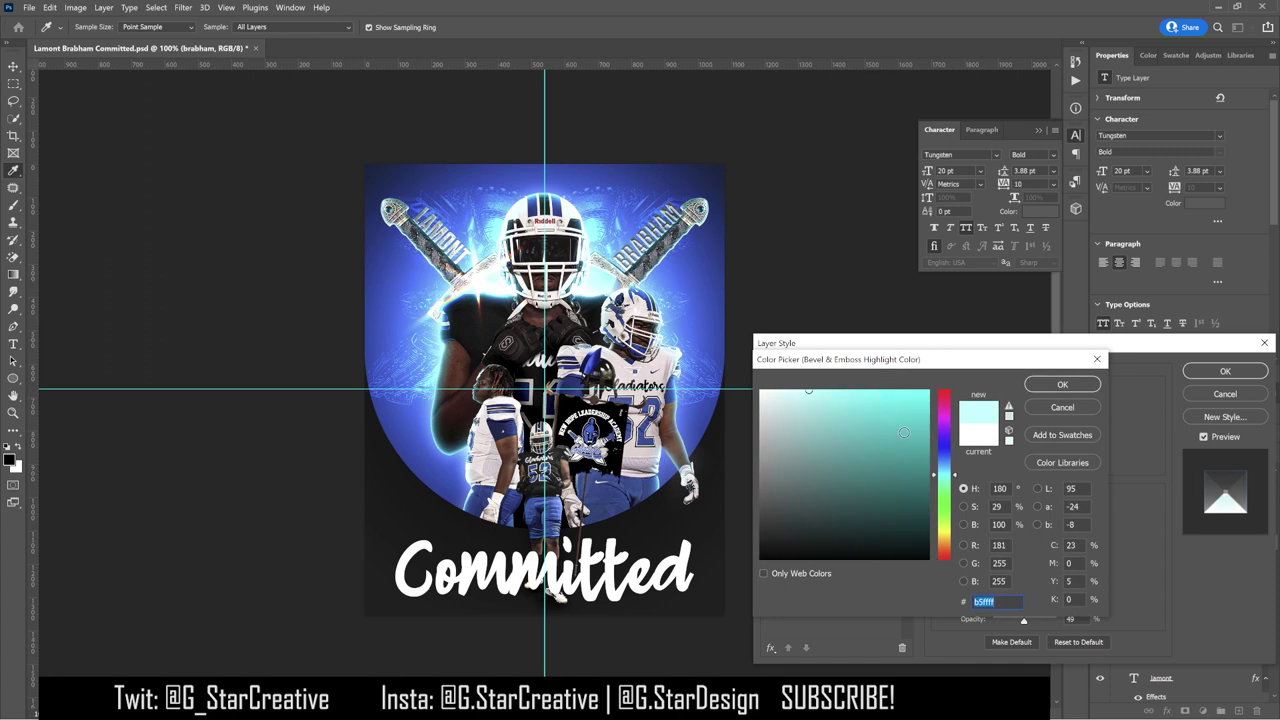
left_click(1062, 384)
key("Return")
left_click_drag(770, 283, 728, 283)
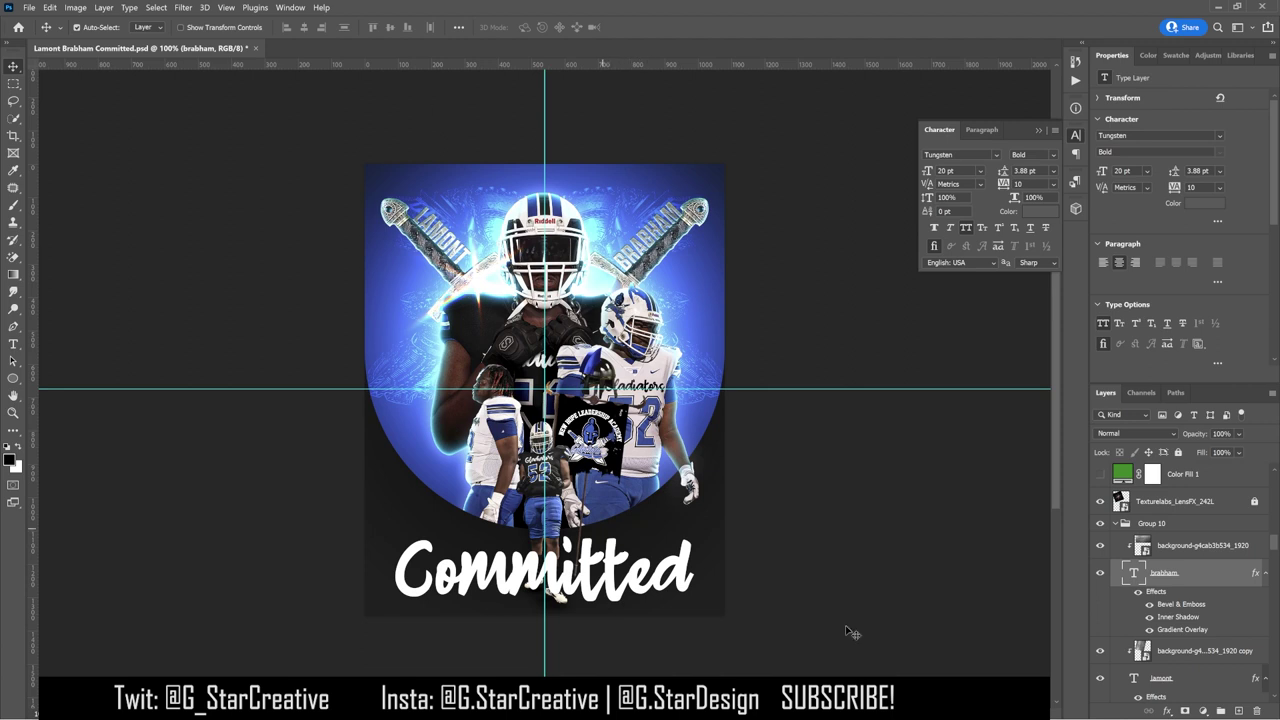
Step: Show both rendered 3D Committed layers and scale them over the bottom title
scroll(1180, 560, "down", 5)
left_click(1100, 531)
left_click(1100, 531)
left_click(1100, 531)
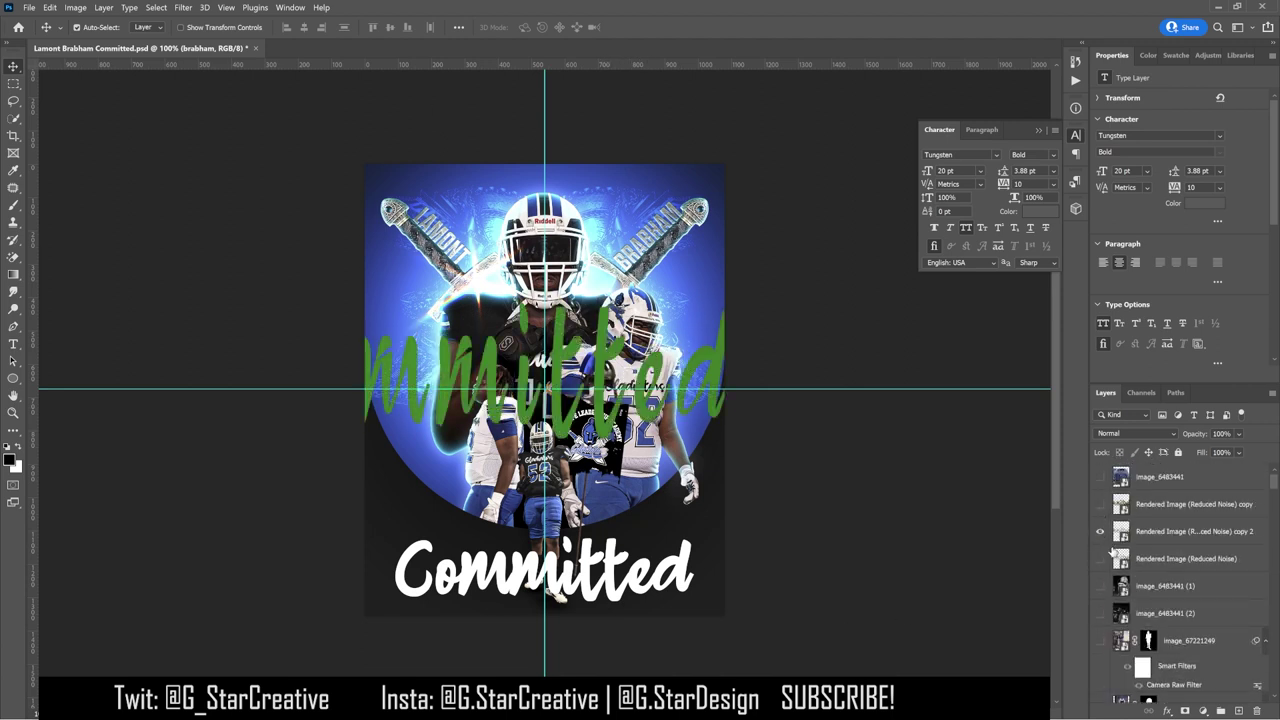
left_click(1100, 558)
left_click(1185, 531)
left_click(1185, 558, "shift")
key("ctrl+t")
left_click_drag(740, 350, 710, 558)
key("Return")
key("ctrl+t")
key("Return")
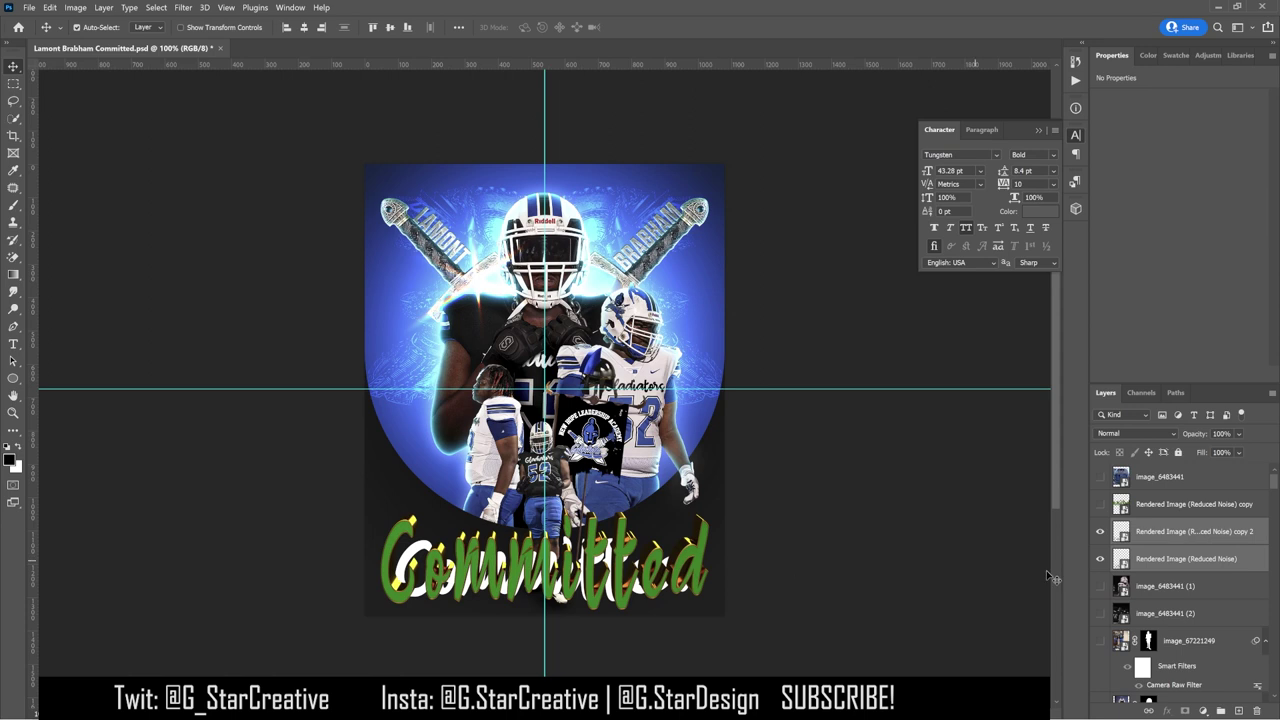
Step: Hide the original white Committed text and rename the copy 2 render layer to 'name'
scroll(1180, 580, "down", 5)
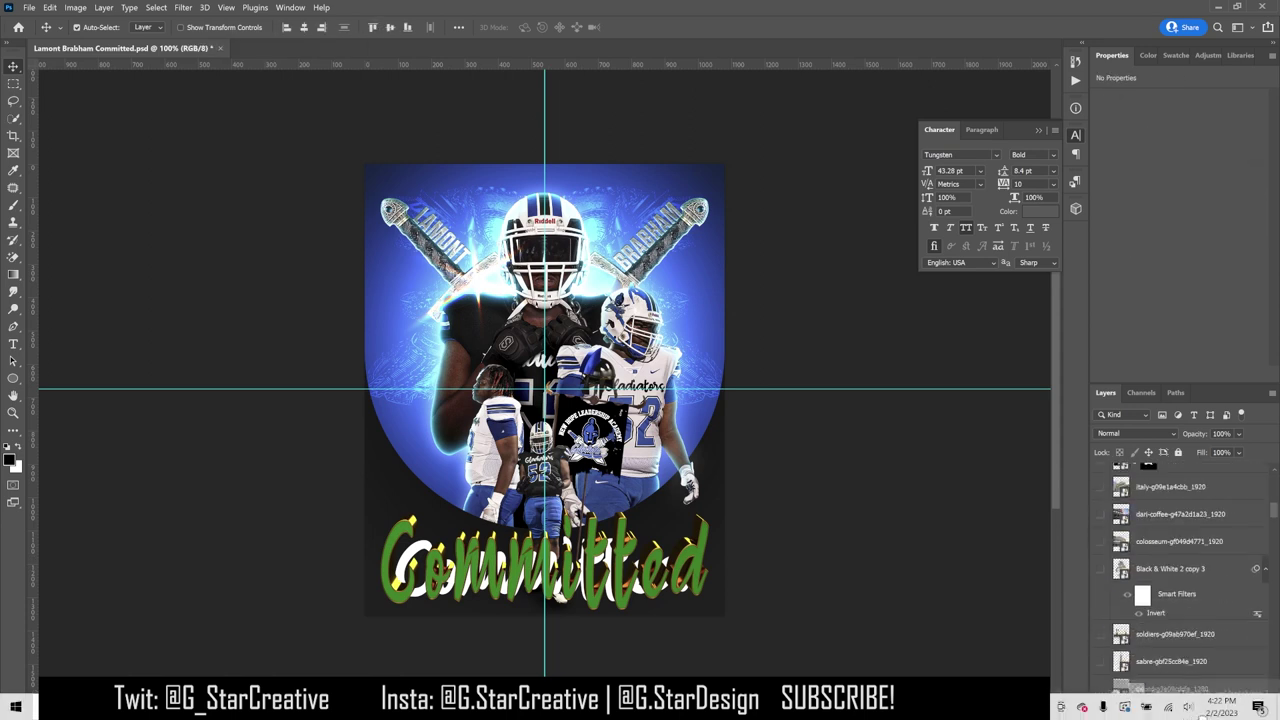
scroll(1154, 558, "down", 5)
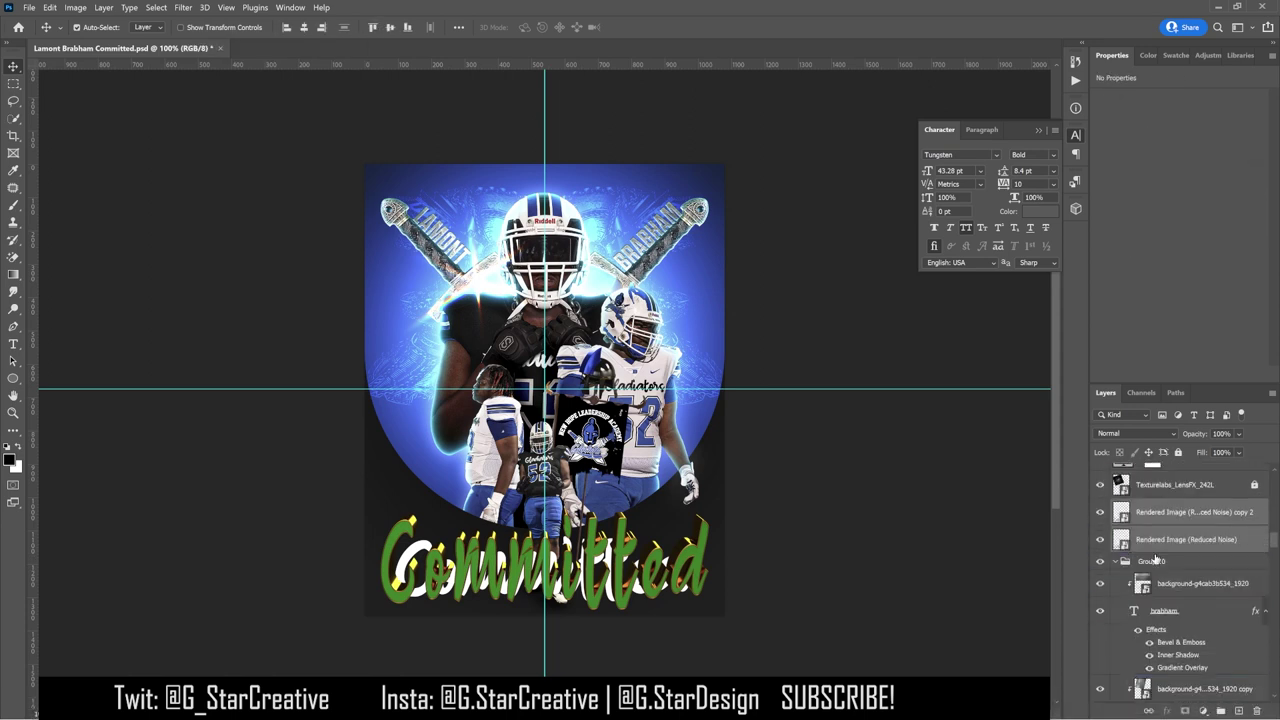
left_click(1114, 562)
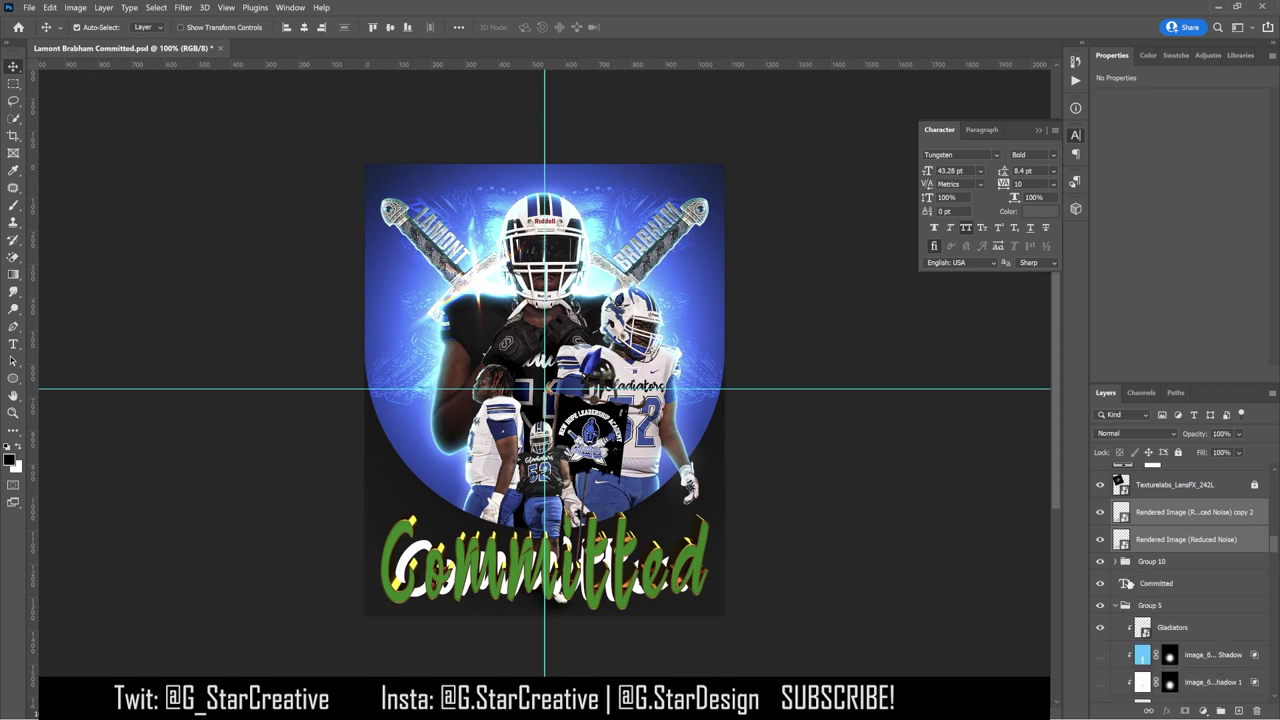
left_click(1100, 583)
double_click(1176, 522)
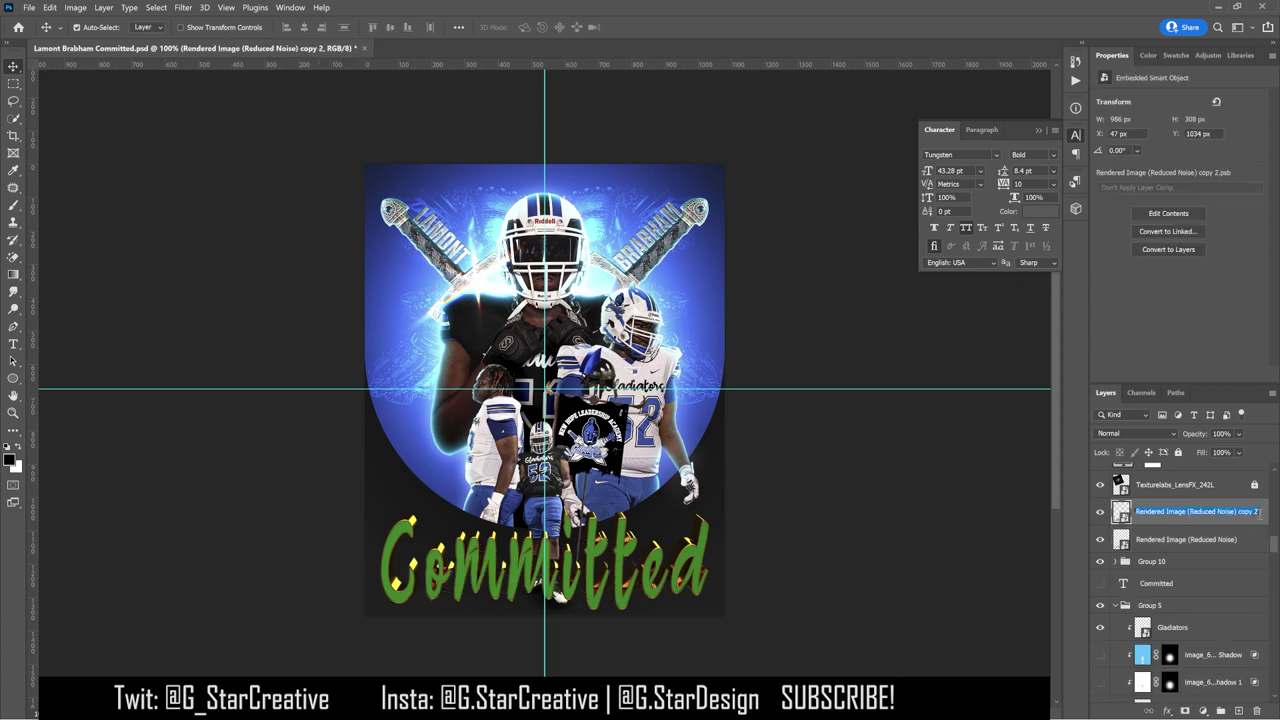
type("name")
key("Return")
Step: Add a white Color Overlay layer style to the name layer
double_click(1240, 512)
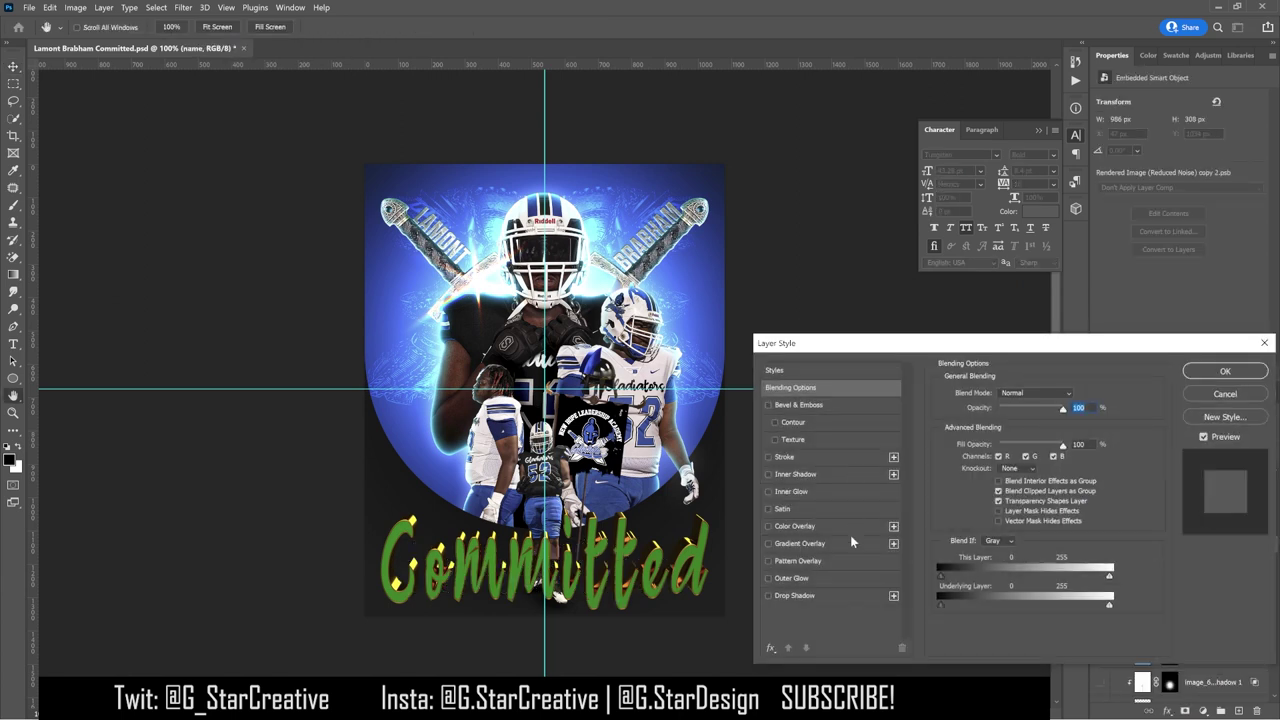
left_click(850, 540)
left_click(840, 526)
left_click(1080, 393)
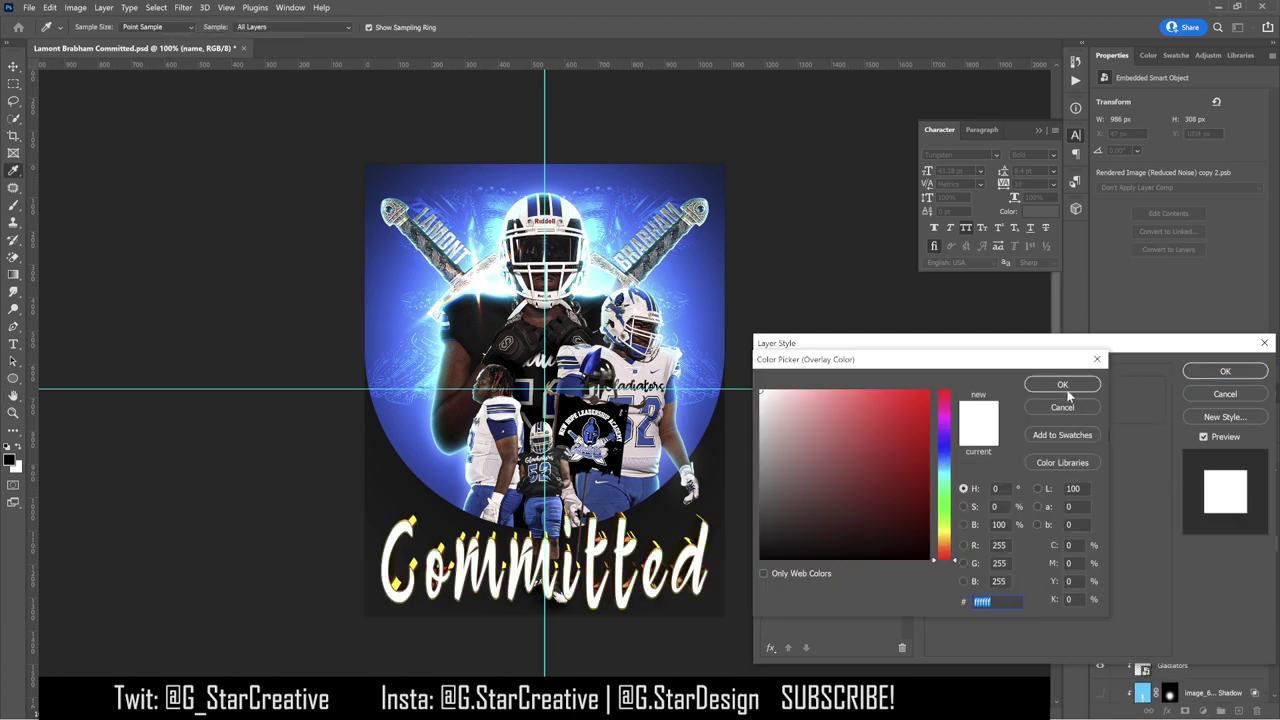
left_click(1201, 57)
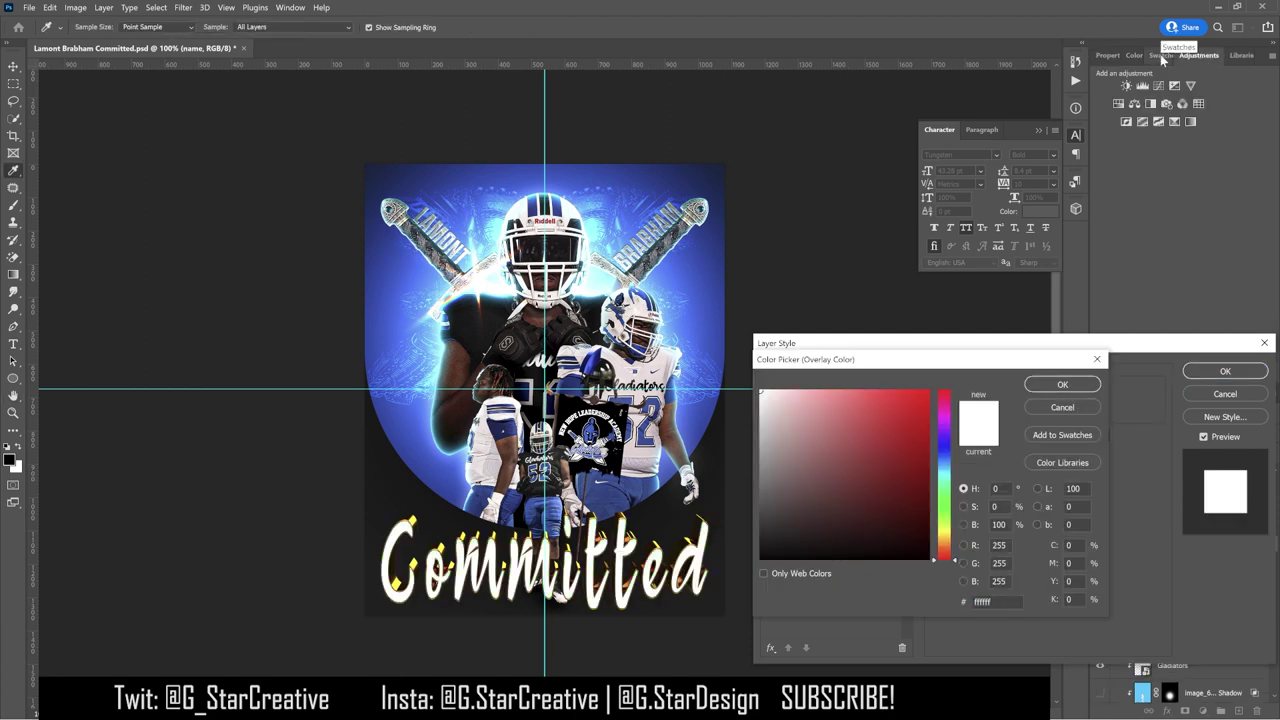
key("Return")
left_click(1225, 371)
double_click(1195, 430)
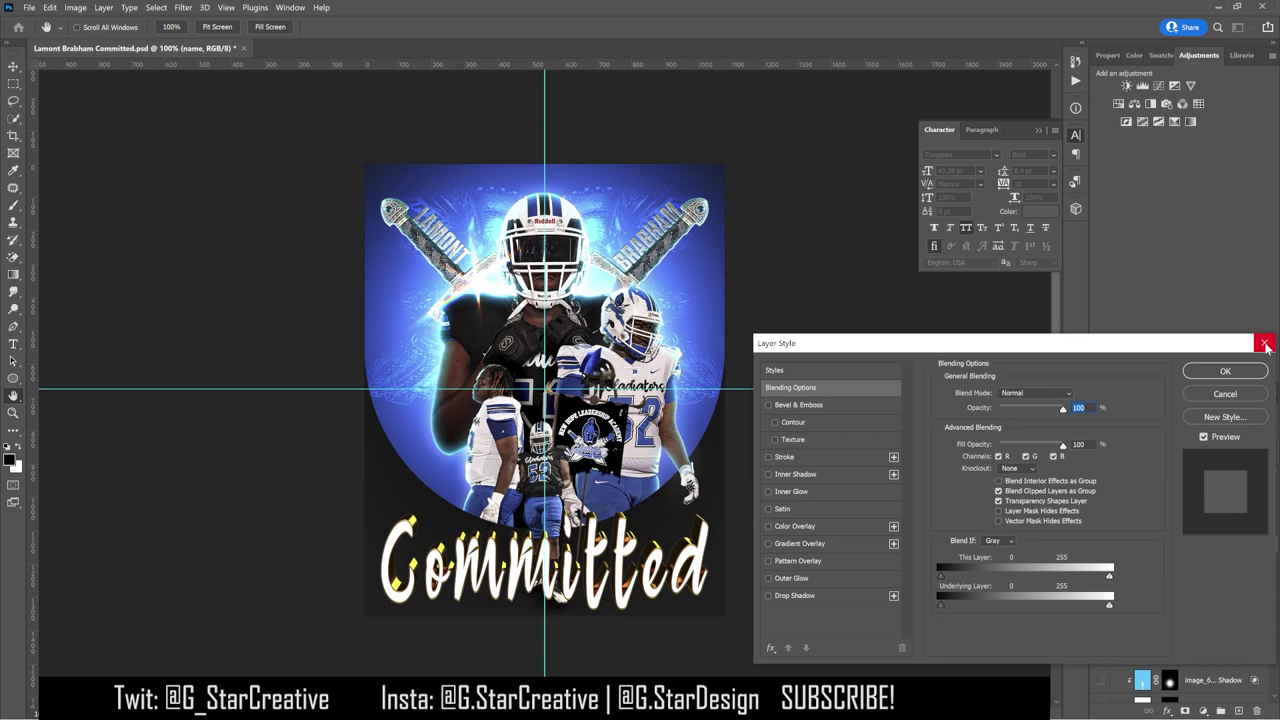
left_click(1265, 345)
Step: Clip Black & White and Curves adjustments to the title, steepening the curve for contrast
left_click(1150, 104)
left_click(1204, 57)
left_click(1136, 90)
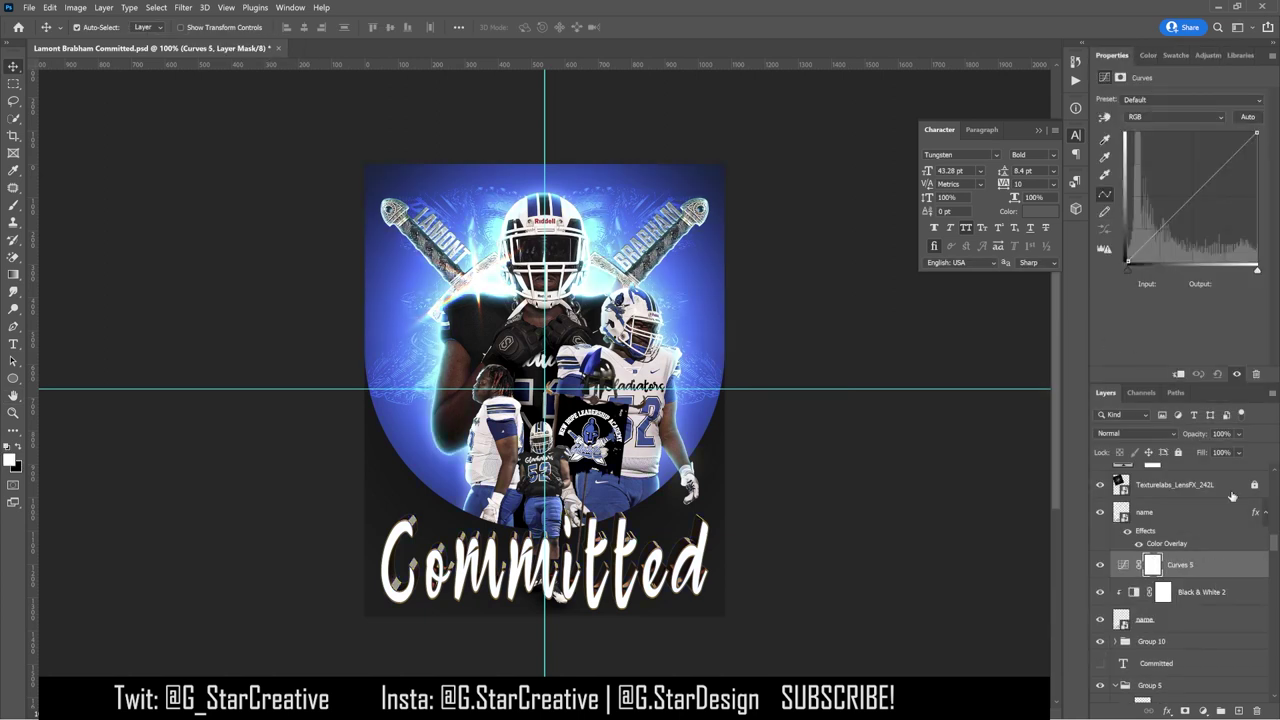
left_click_drag(1153, 236, 1153, 245)
left_click_drag(1208, 195, 1197, 157)
left_click(1100, 565)
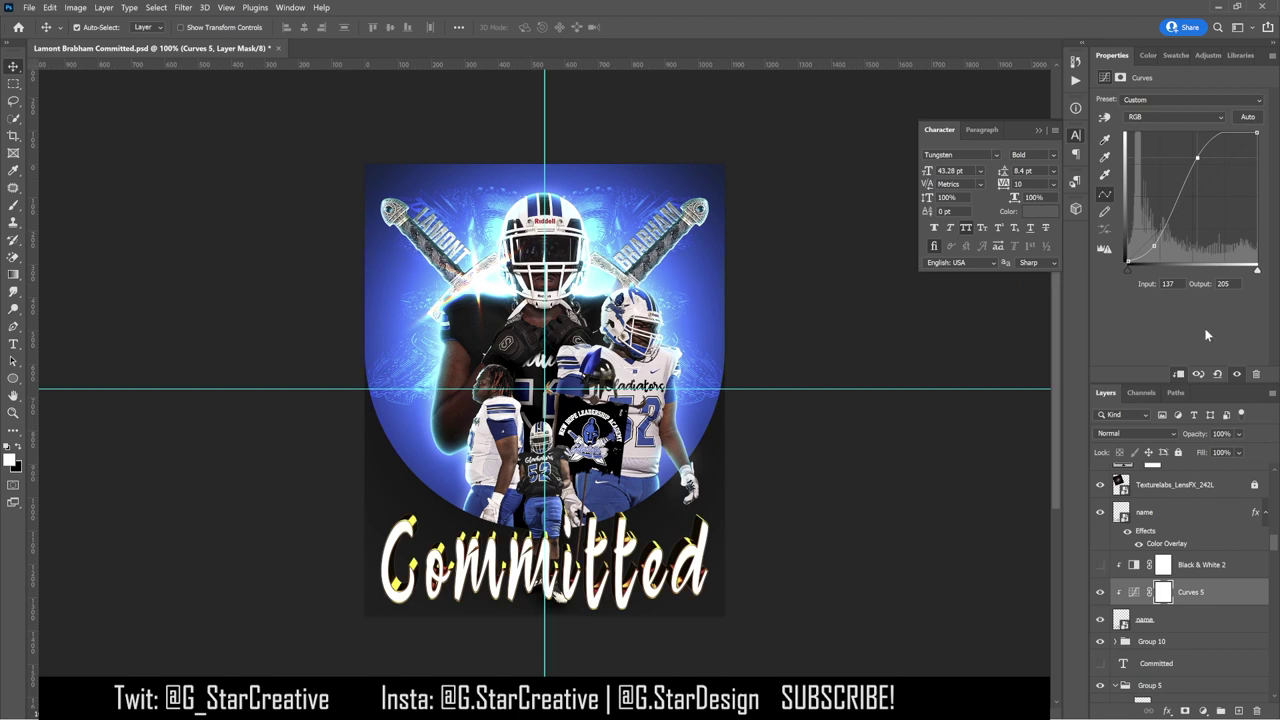
left_click(1101, 568)
left_click_drag(1153, 248, 1148, 254)
left_click_drag(1201, 158, 1183, 155)
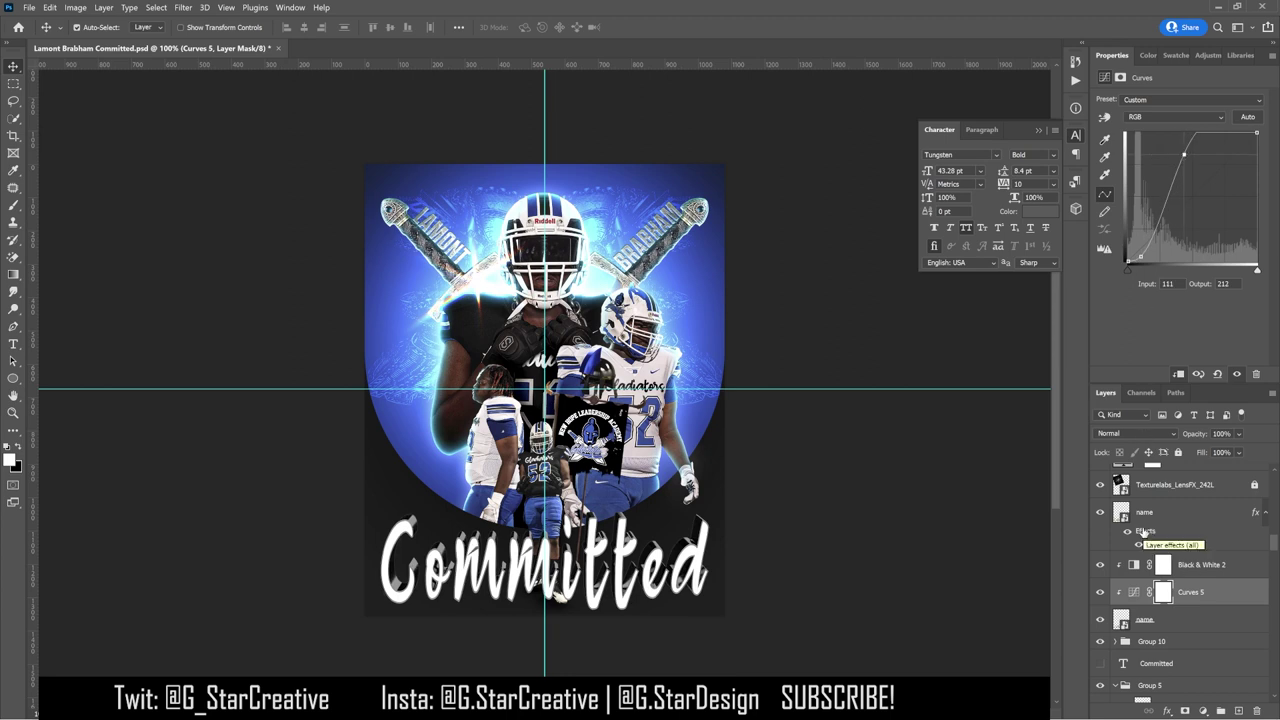
left_click(1100, 592)
left_click(1100, 592)
Step: Add a blue Solid Color fill layer clipped to the title
left_click(1240, 568)
left_click(1203, 710)
left_click(1192, 475)
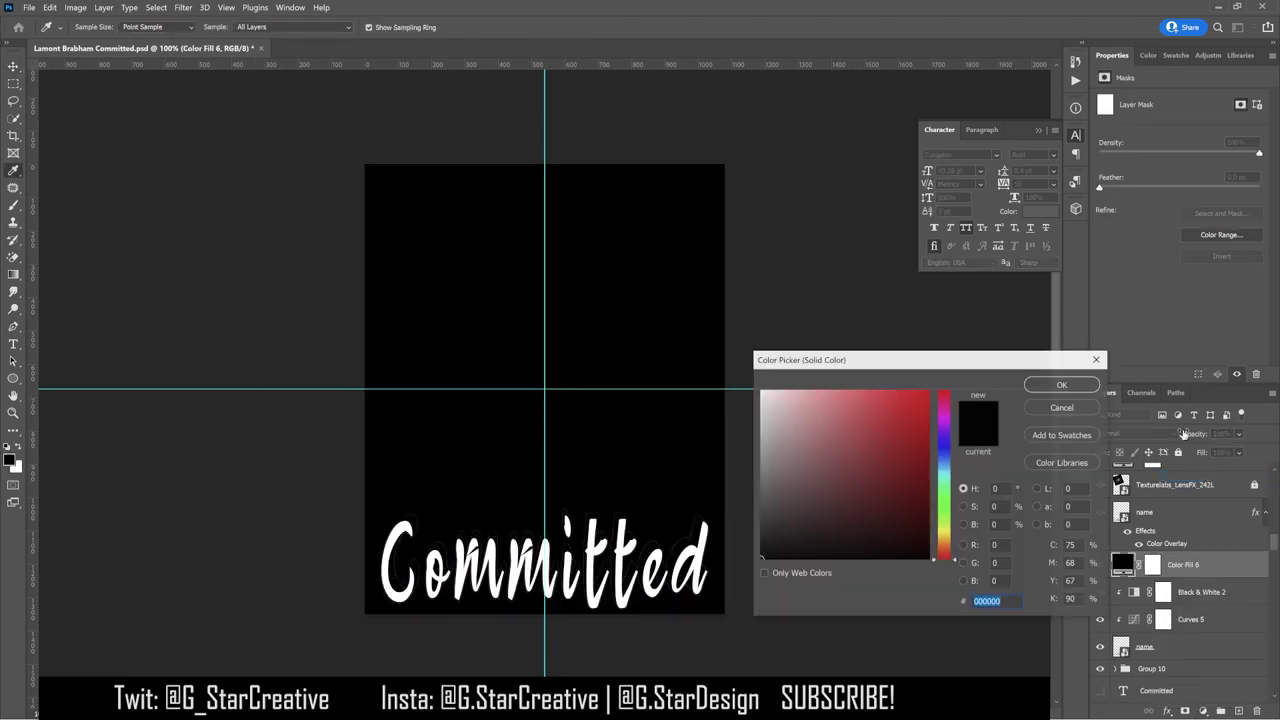
left_click(1168, 56)
left_click(1138, 98)
left_click(1060, 386)
key("alt+shift+m")
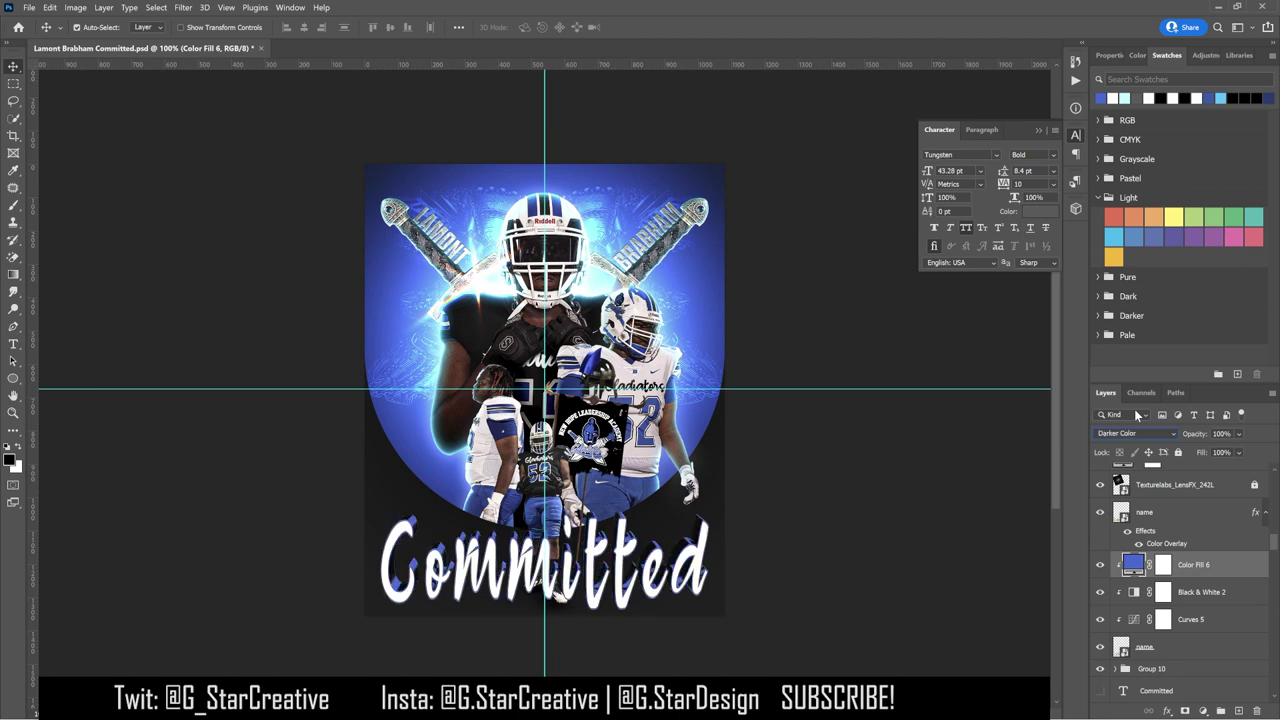
Step: Reshape the Curves 5 curve to brighten the highlights and deepen the shadows
left_click(1200, 619)
double_click(1133, 619)
left_click_drag(1185, 157, 1183, 165)
left_click_drag(1140, 246, 1139, 257)
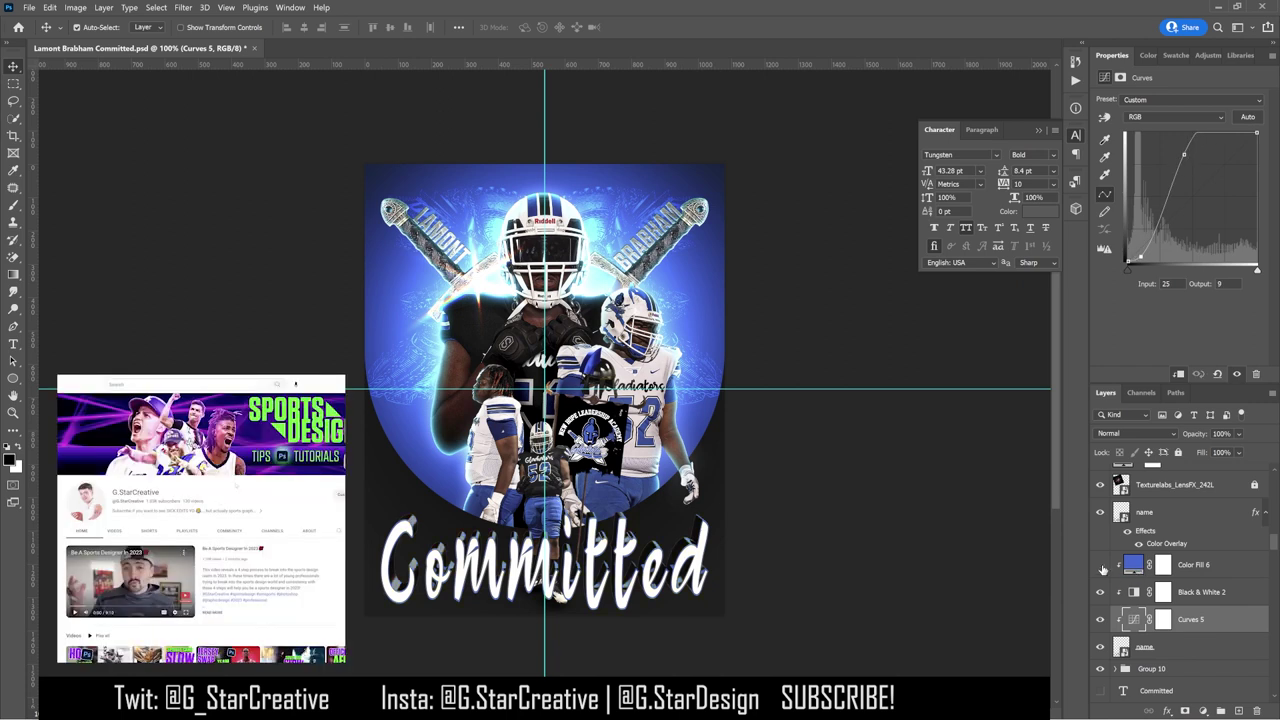
Step: Change the name layer's Color Overlay to blue
double_click(1166, 543)
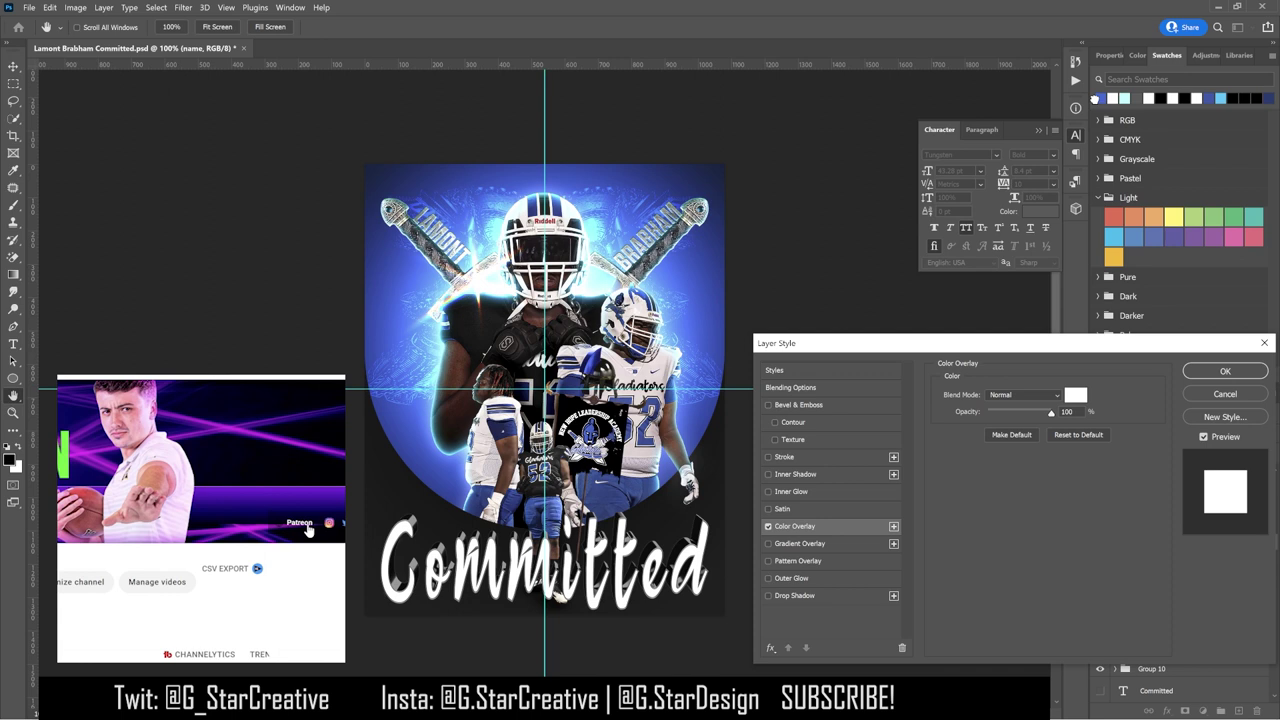
left_click(1075, 394)
left_click(884, 419)
left_click(1061, 383)
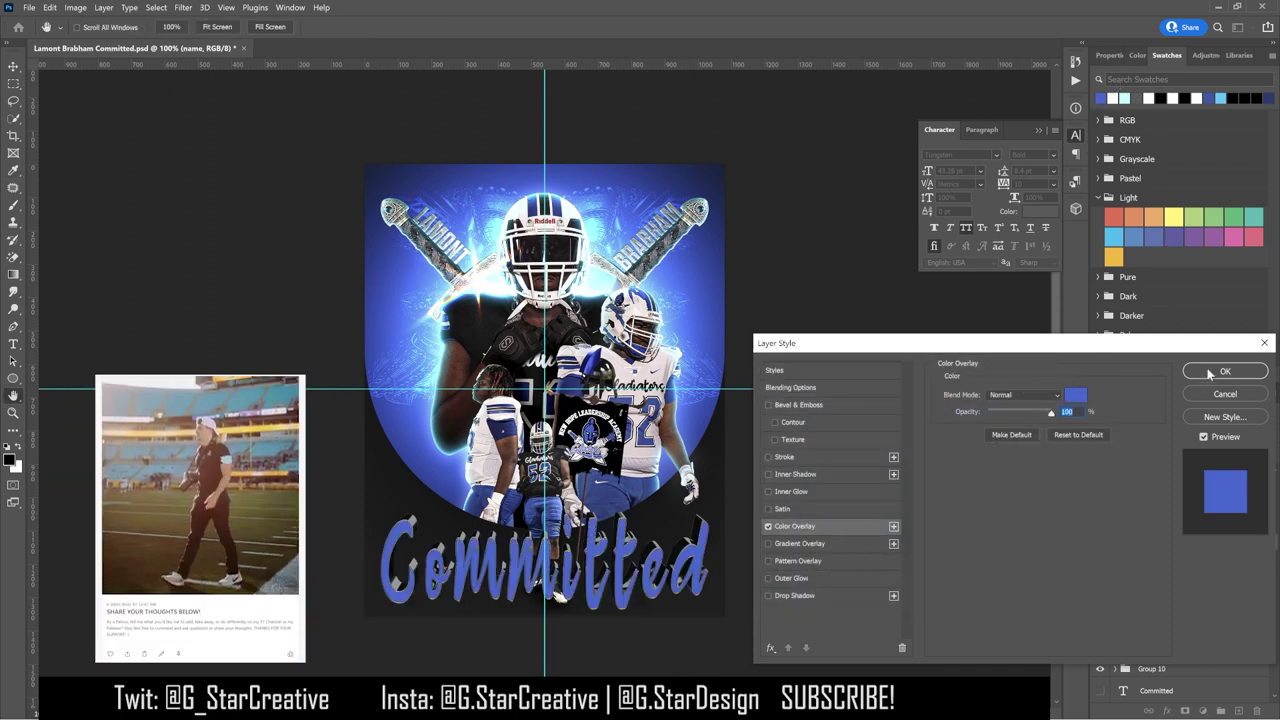
left_click(1207, 375)
Step: Convert the name layer to a smart object, discarding a trial gradient overlay
right_click(1194, 516)
left_click(1080, 273)
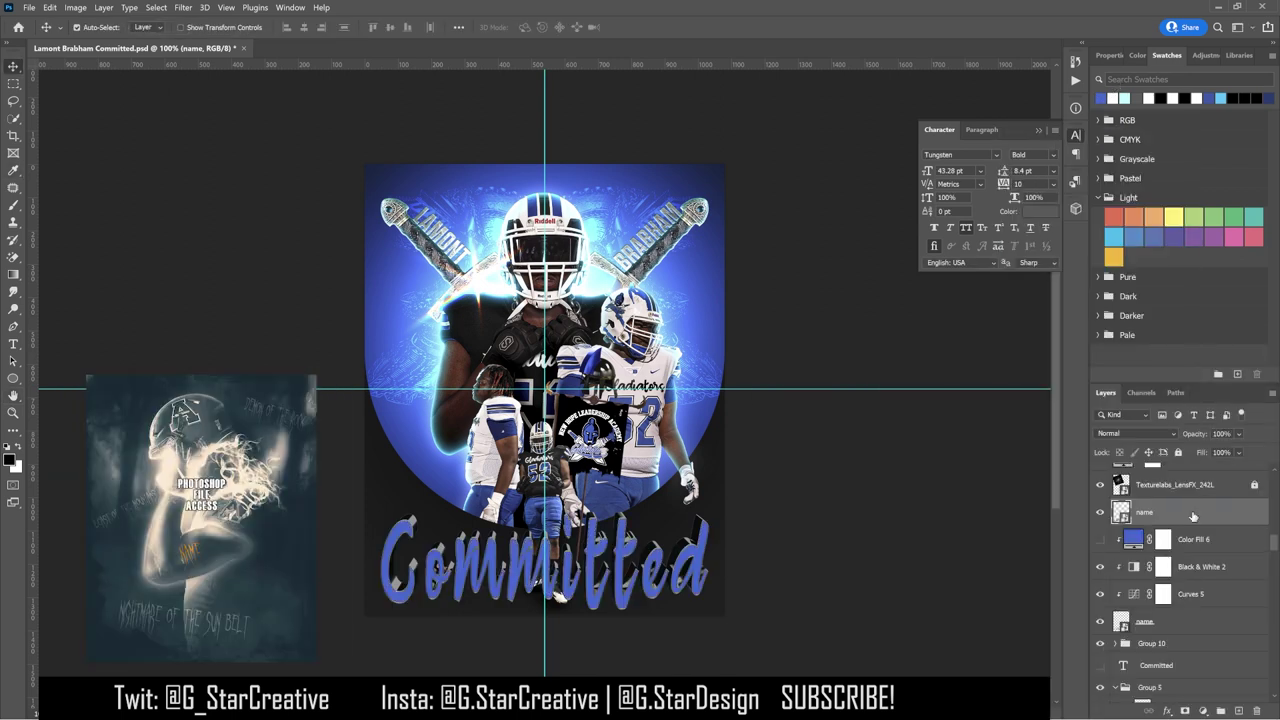
double_click(1192, 516)
left_click(799, 543)
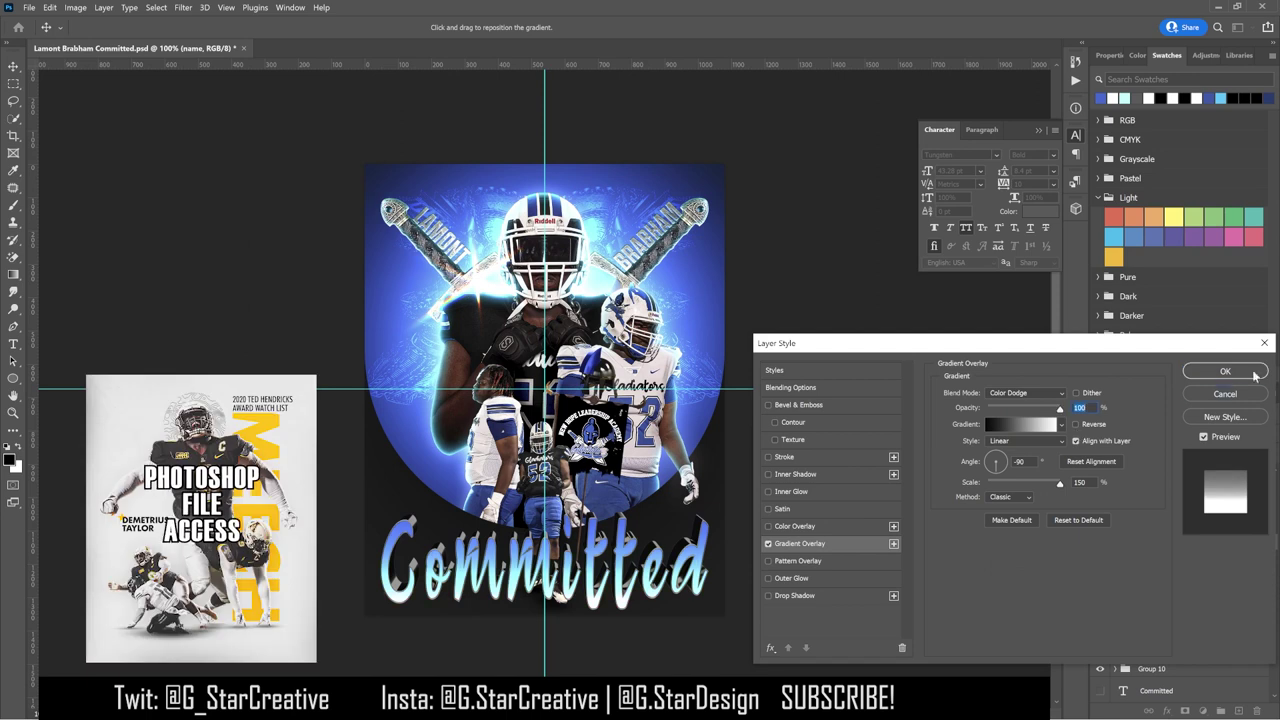
left_click(1225, 393)
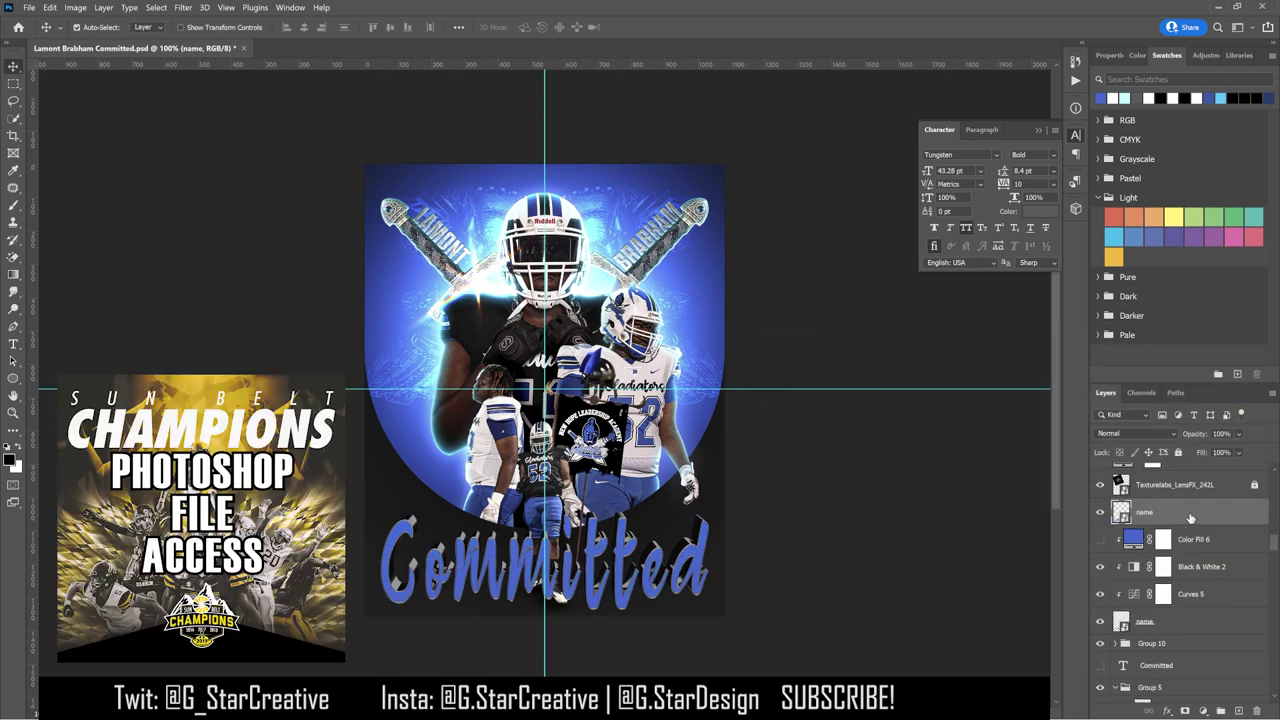
Step: Enable a reversed Gradient Overlay on the title and test a second Overlay-blended gradient
double_click(1190, 516)
left_click(799, 543)
left_click(1076, 425)
left_click_drag(1041, 410, 1060, 410)
left_click(1079, 482)
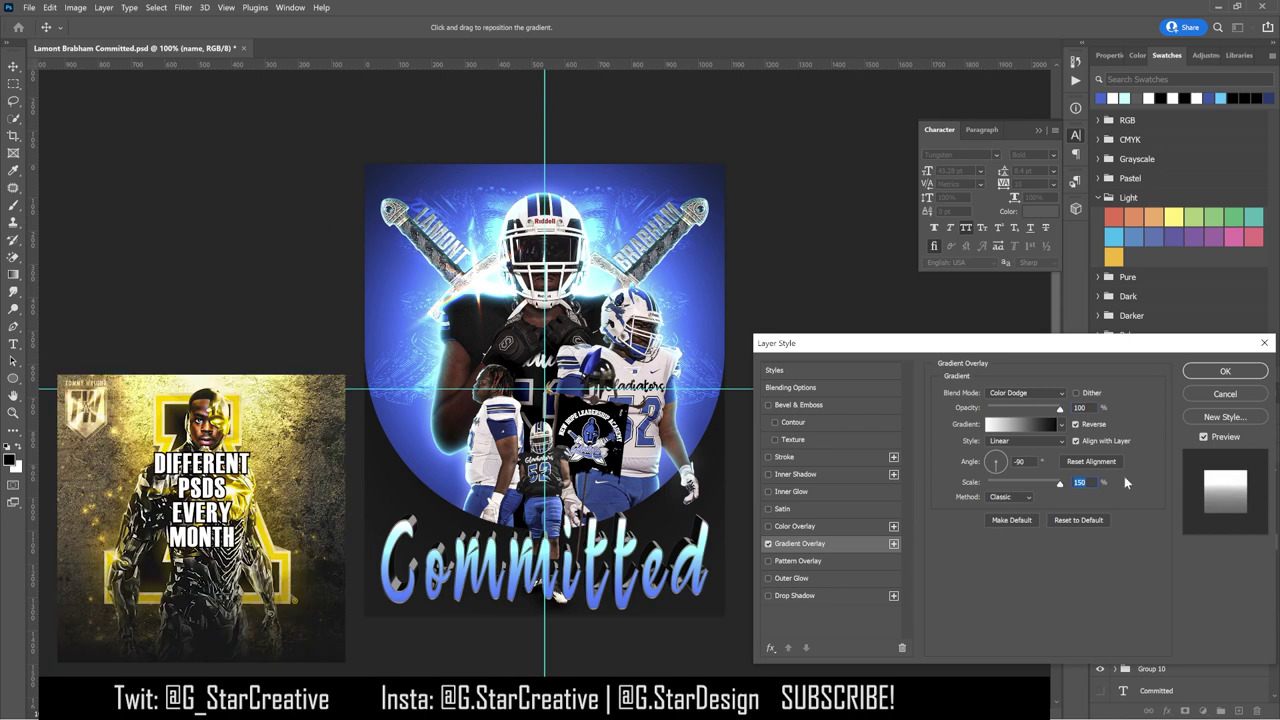
left_click(893, 543)
left_click(1025, 392)
left_click(1001, 540)
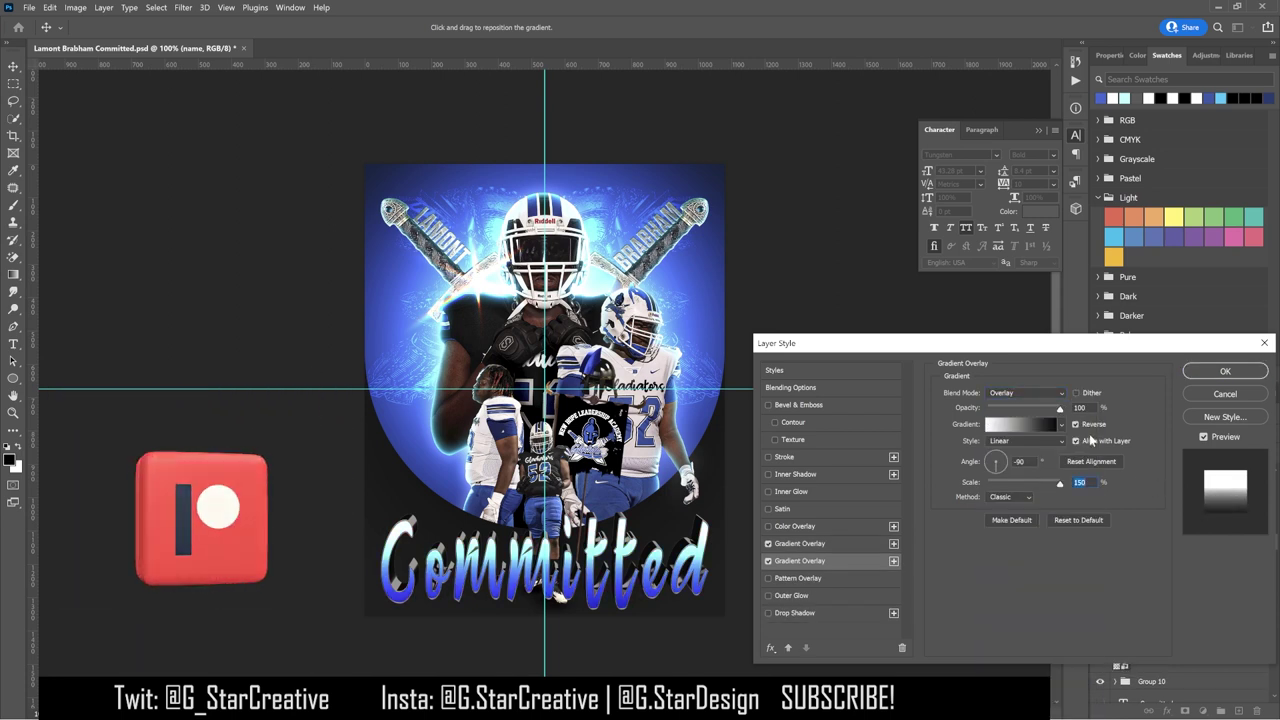
left_click(820, 543)
left_click_drag(1060, 409, 1005, 410)
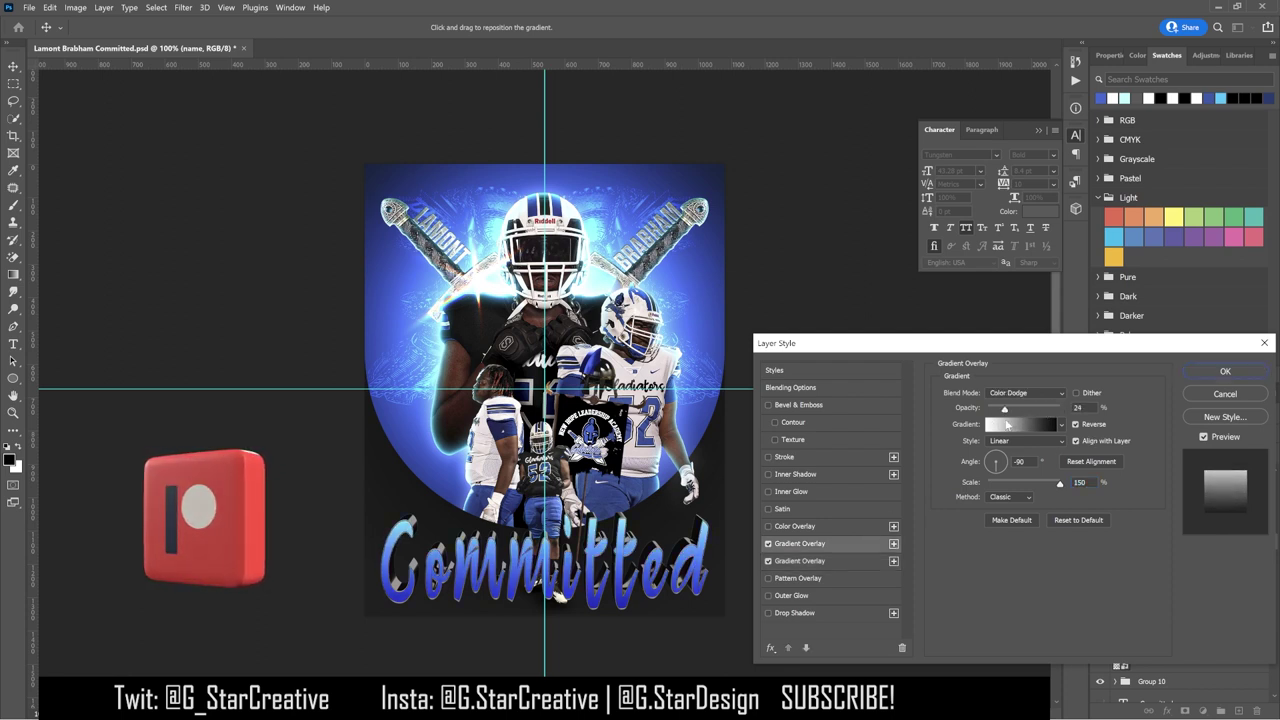
Step: Disable the second overlay, set the Color Dodge gradient to 65% opacity, and re-enable Black & White 2
left_click(820, 560)
left_click(1020, 397)
left_click(1020, 397)
scroll(1020, 397, "up", 6)
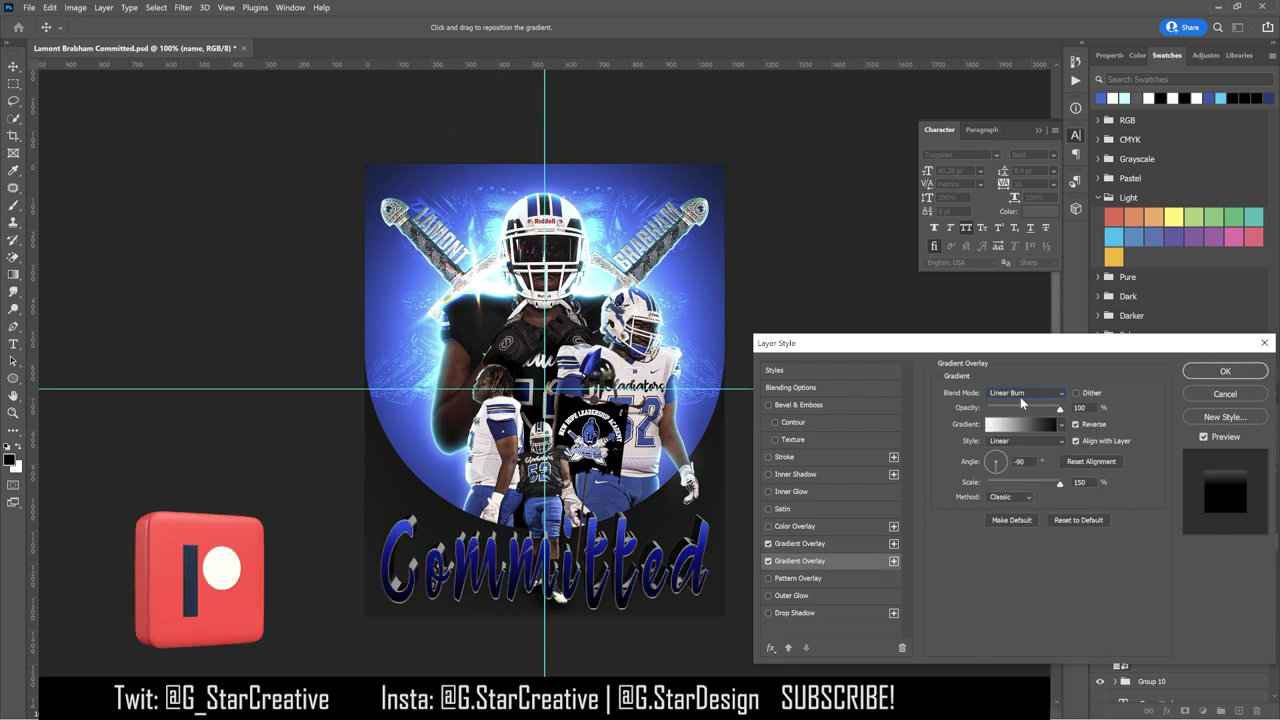
scroll(1020, 397, "down", 16)
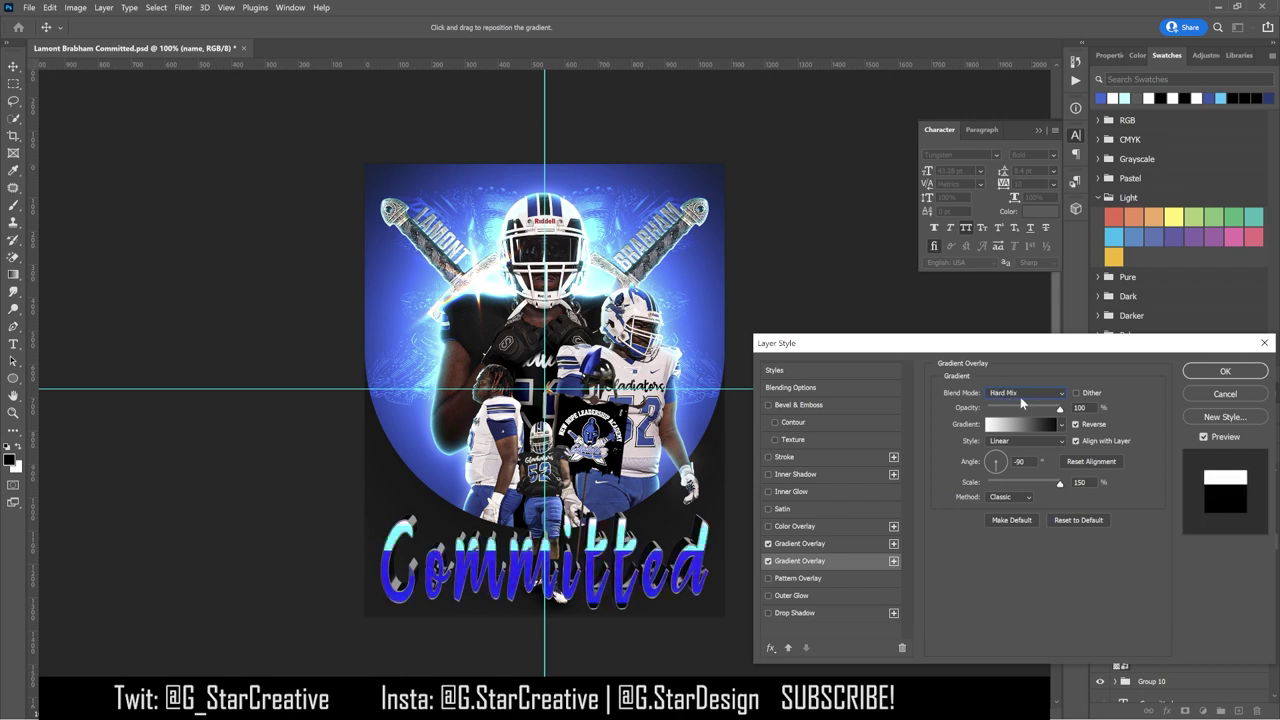
scroll(1020, 397, "up", 17)
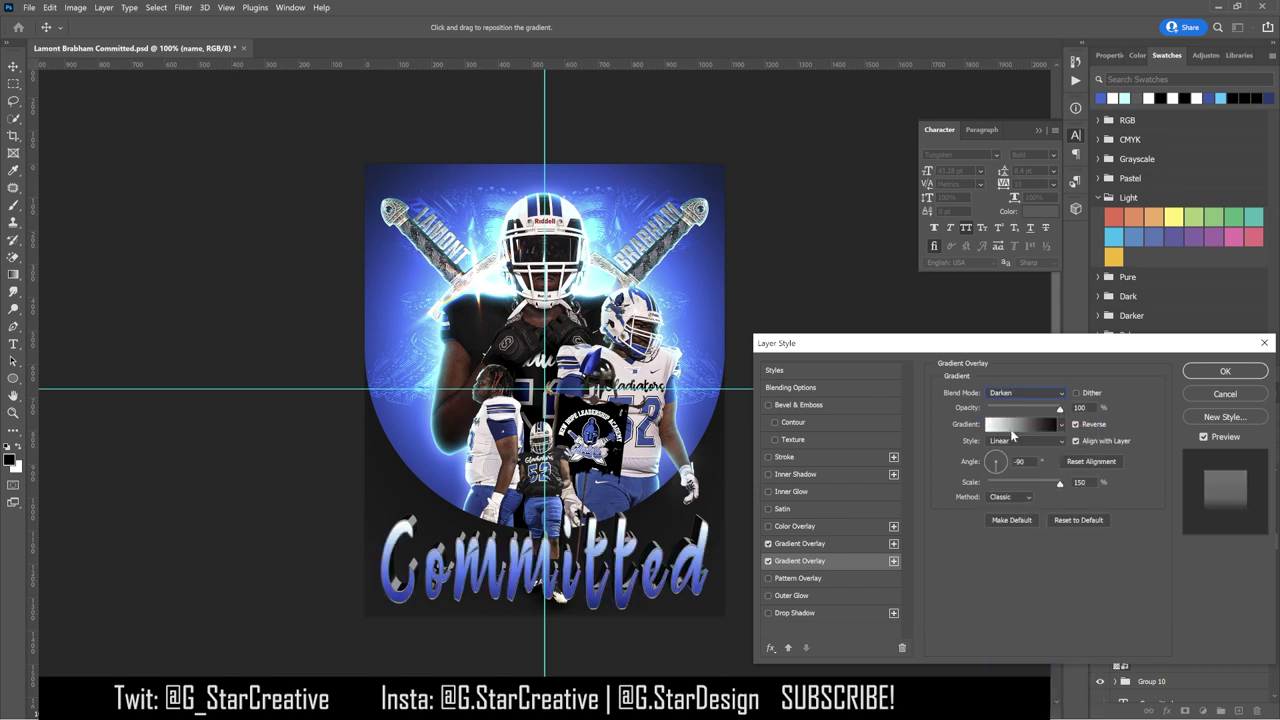
left_click(768, 560)
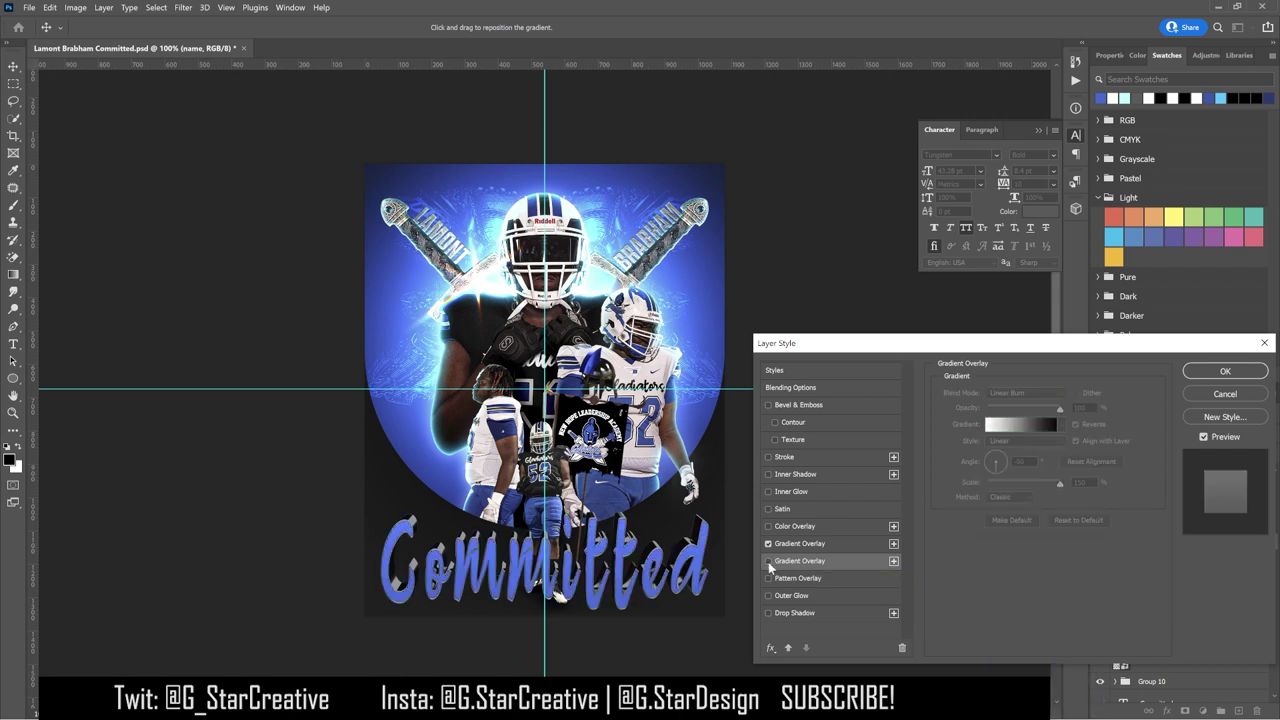
left_click(800, 543)
left_click_drag(1060, 408, 1032, 428)
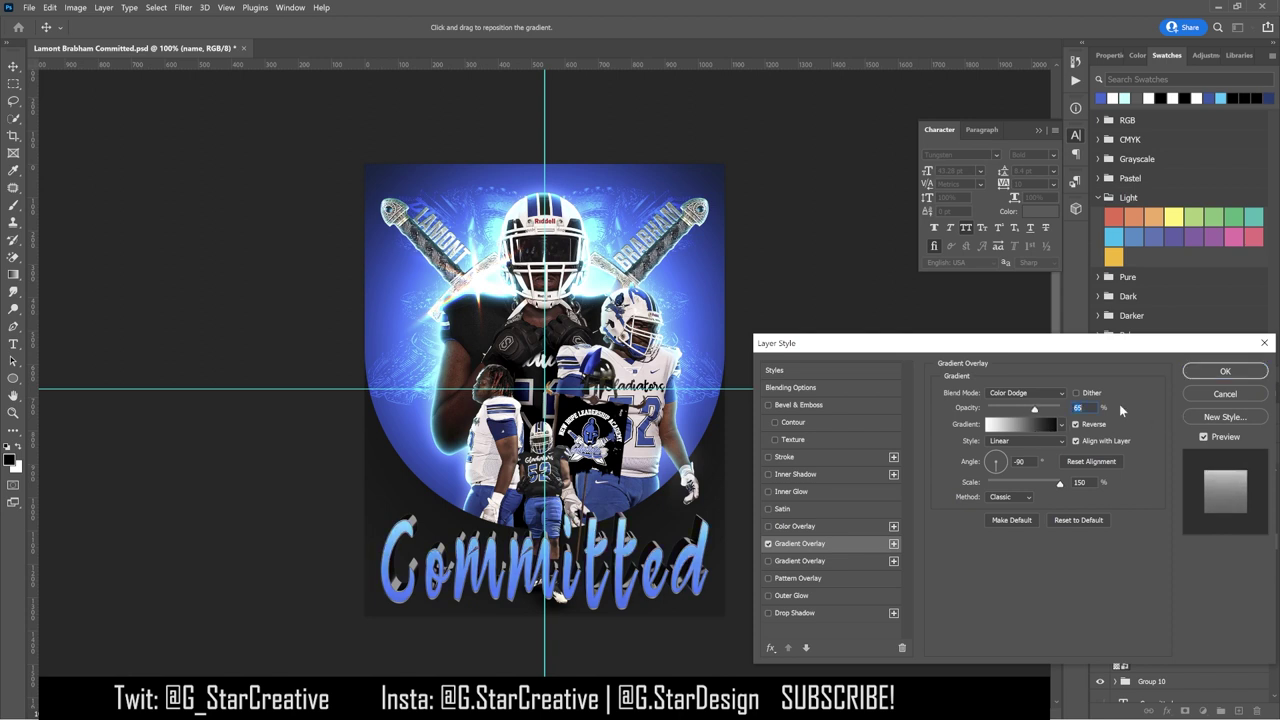
left_click(1225, 371)
left_click(1100, 593)
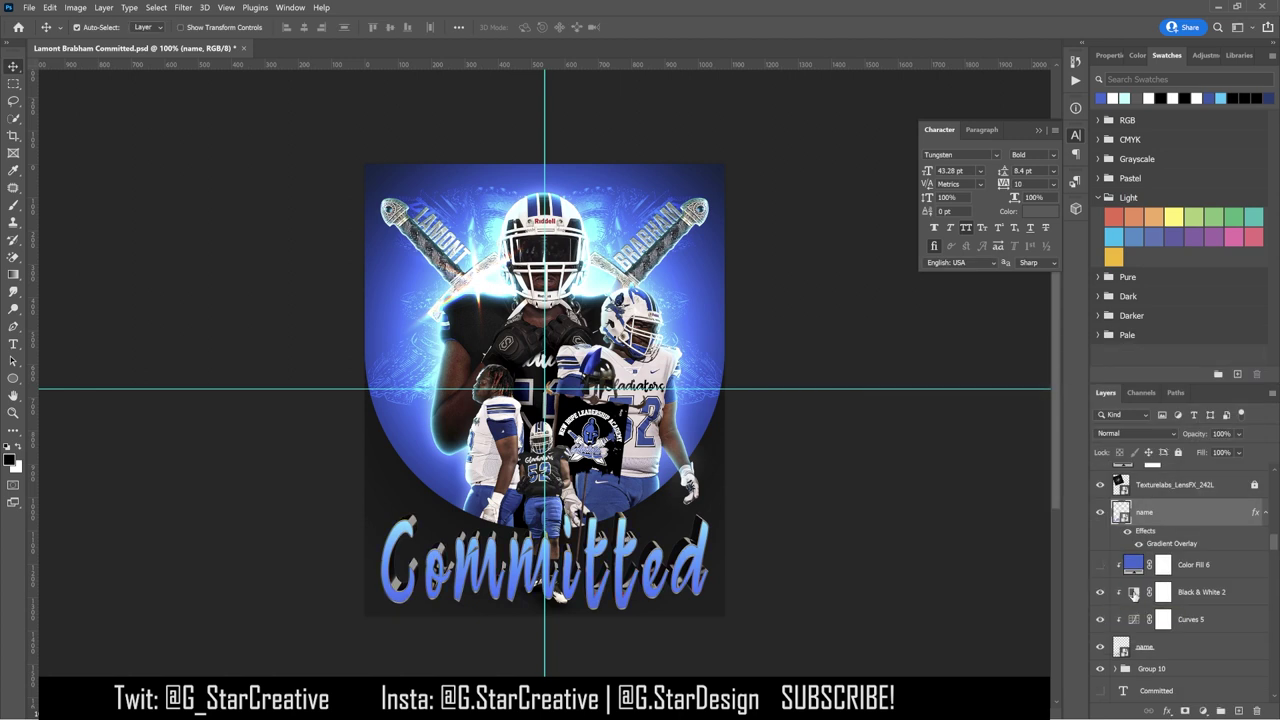
left_click(1163, 592)
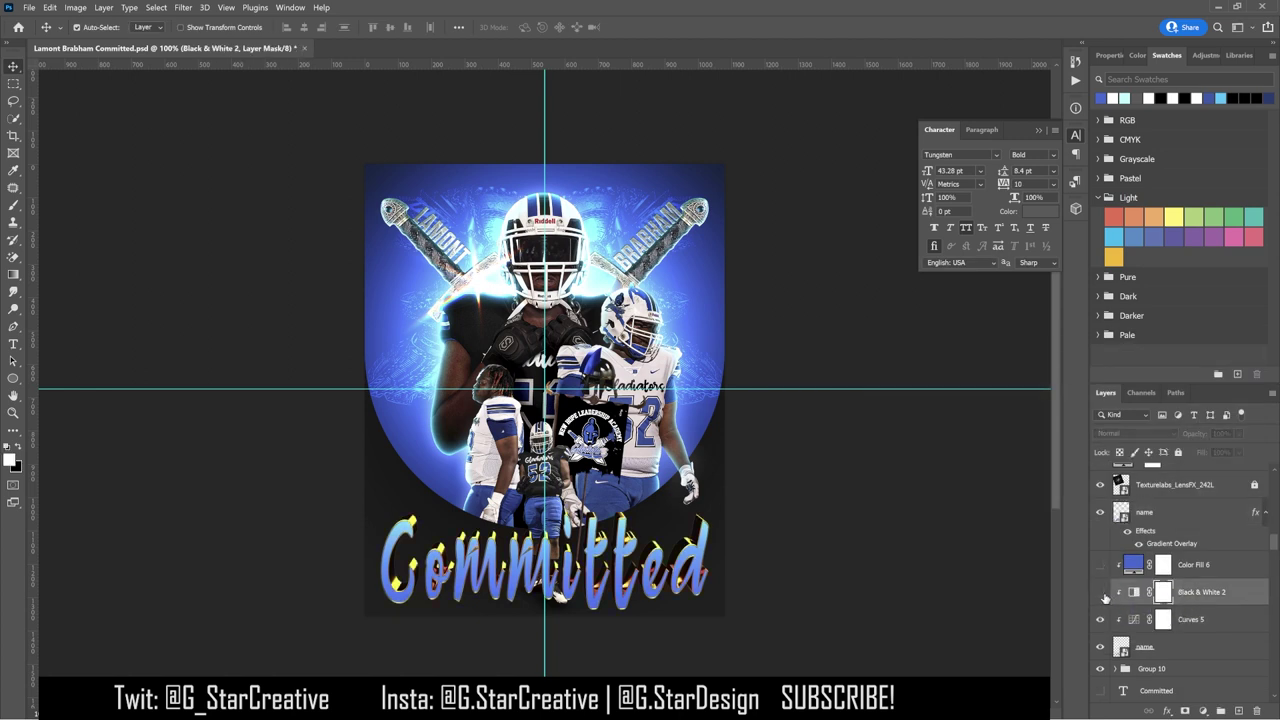
left_click(1203, 619)
Step: Adjust the Curves 5 highlight point and lift the black point for a gentler curve
left_click(1110, 55)
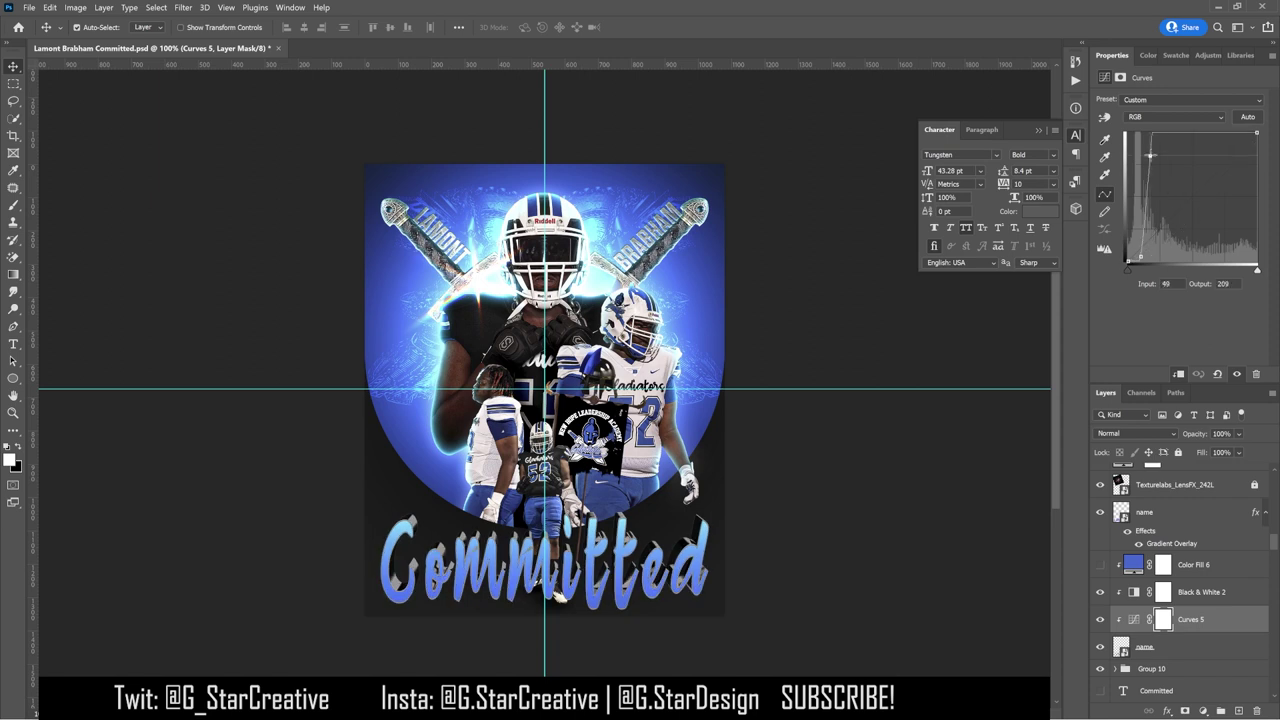
left_click_drag(1138, 153, 1153, 156)
left_click_drag(1127, 263, 1128, 257)
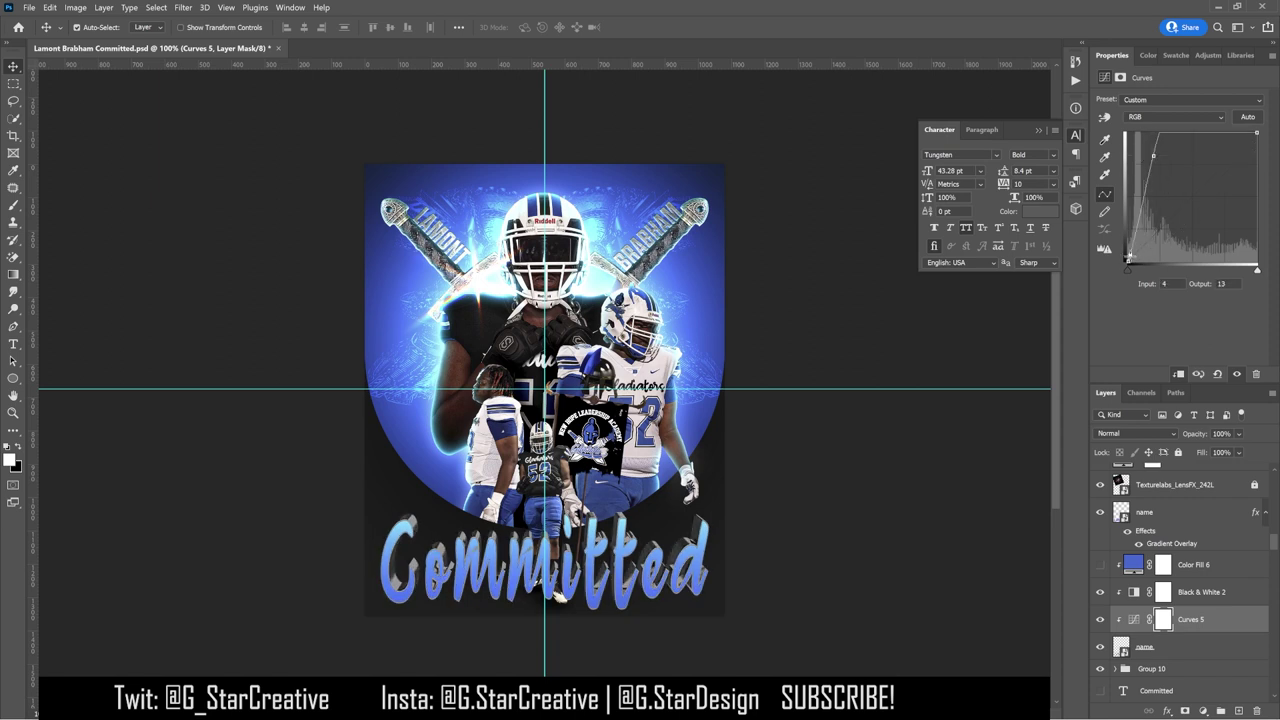
left_click_drag(1153, 156, 1148, 158)
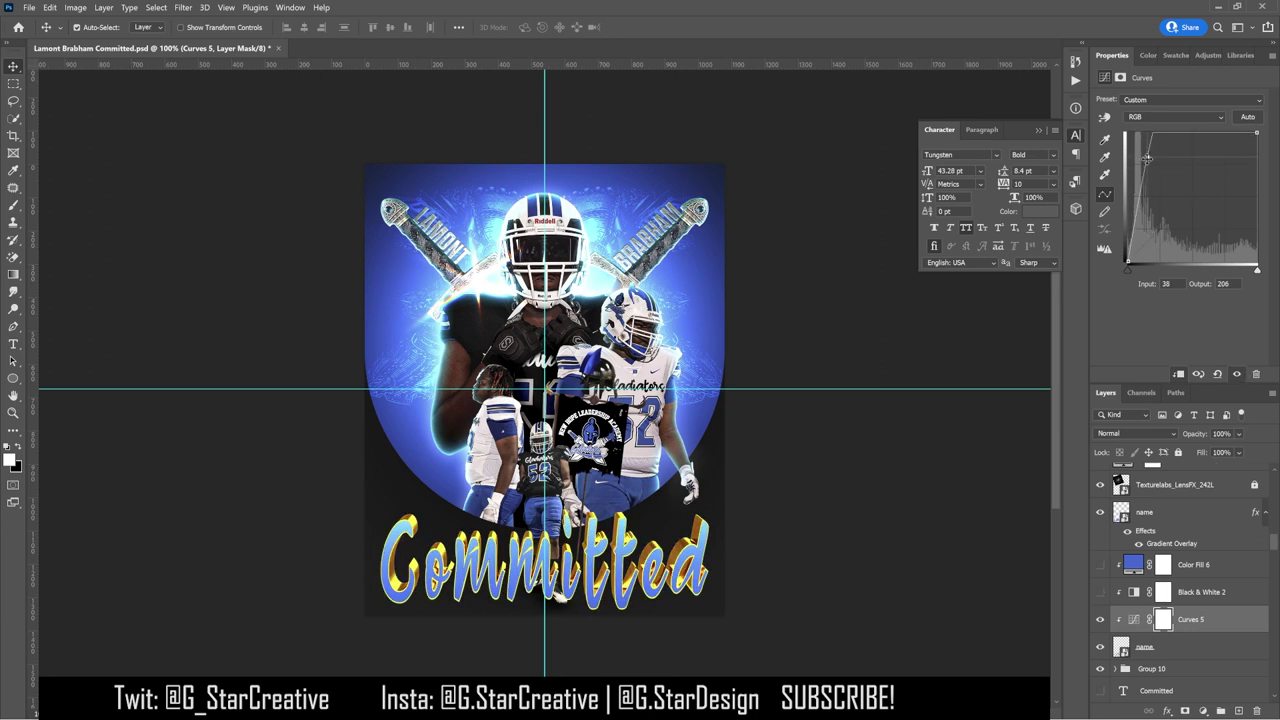
Step: Compare the title with Black & White 2 toggled, then raise its Yellows slider
left_click(1102, 594)
left_click(1104, 595)
left_click(1102, 594)
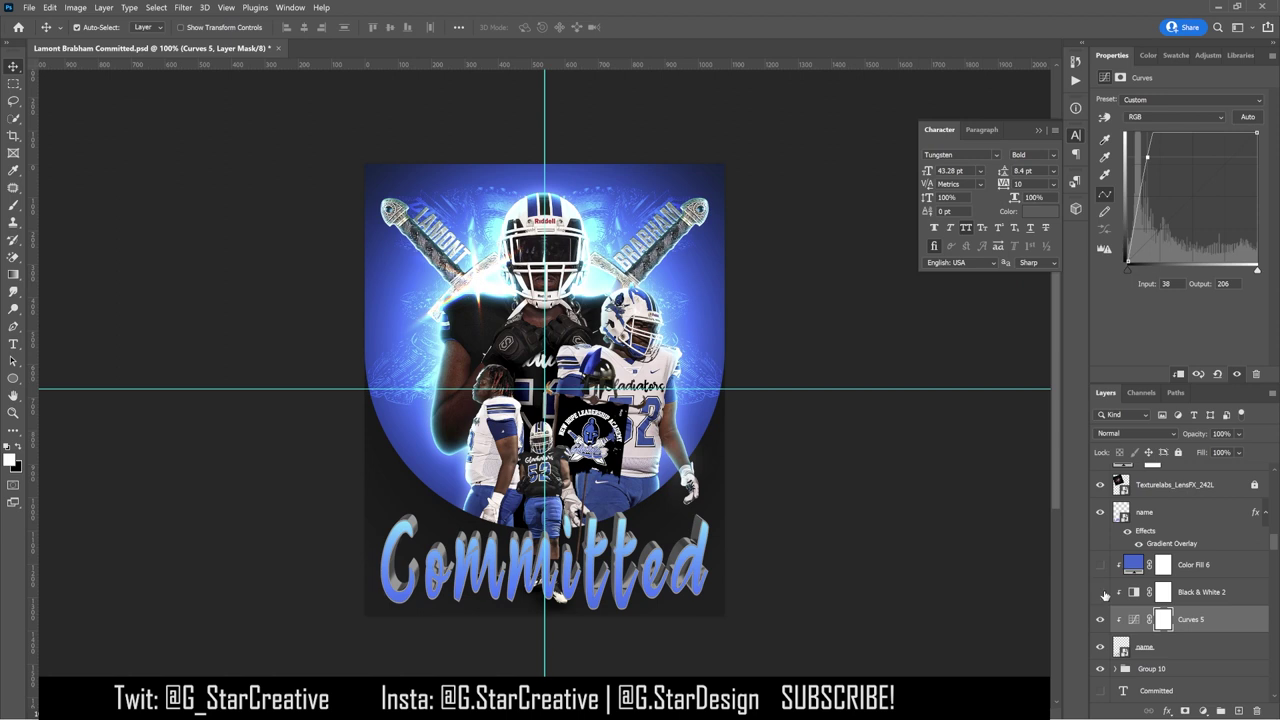
left_click(1103, 595)
left_click(1103, 595)
left_click(1200, 592)
mouse_move(1183, 175)
left_mouse_down()
mouse_move(1259, 175)
mouse_move(1197, 175)
mouse_move(1156, 233)
mouse_move(1147, 226)
mouse_move(1182, 216)
mouse_move(1188, 195)
left_mouse_up()
left_click(1190, 619)
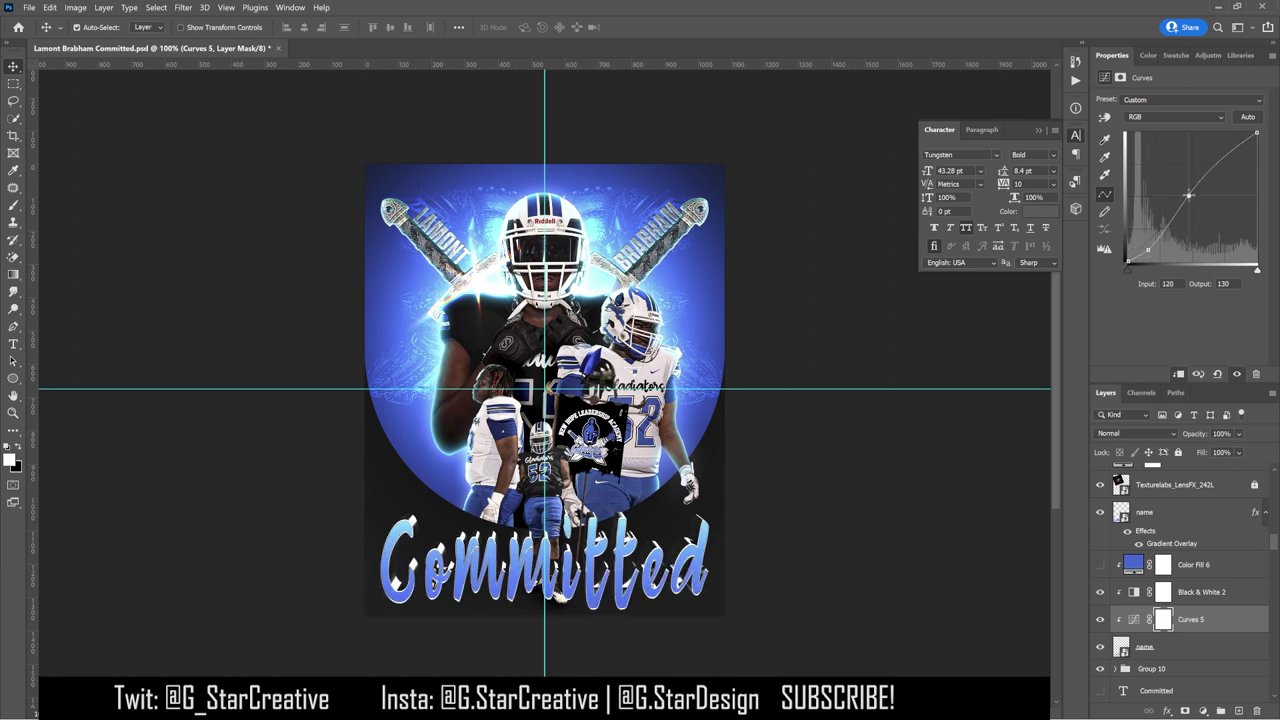
Step: Try a wide light cyan Screen drop shadow with zero distance on the lower name layer
double_click(1220, 651)
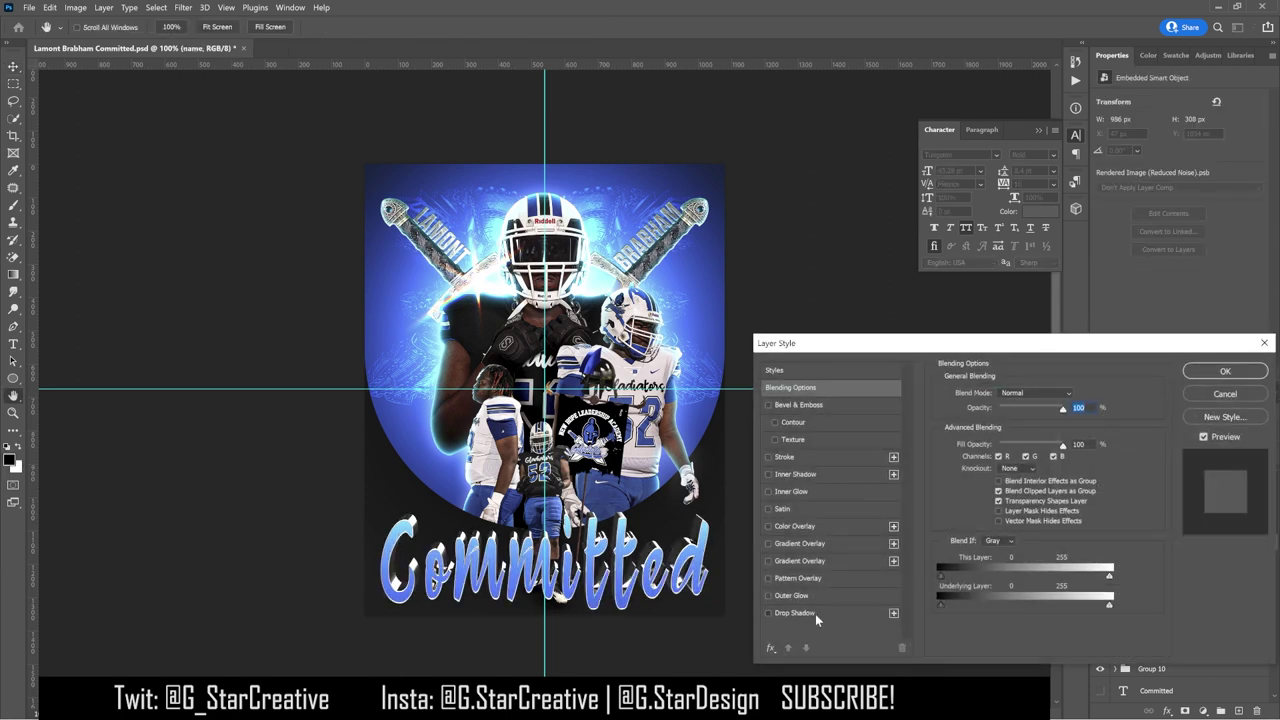
left_click(815, 613)
left_click(1075, 395)
left_click(960, 470)
left_click(1060, 381)
left_click_drag(1025, 412, 1051, 412)
left_click(1022, 395)
left_click(1005, 507)
mouse_move(997, 453)
left_mouse_down()
mouse_move(1045, 487)
mouse_move(1003, 488)
left_mouse_up()
Step: Change the drop shadow to black Linear Burn, 54 px size, 10% opacity
left_click(1054, 395)
left_click(1010, 460)
left_click(1075, 395)
left_click(771, 578)
left_click(983, 380)
left_click_drag(1004, 486, 1006, 485)
left_click_drag(1011, 413, 994, 418)
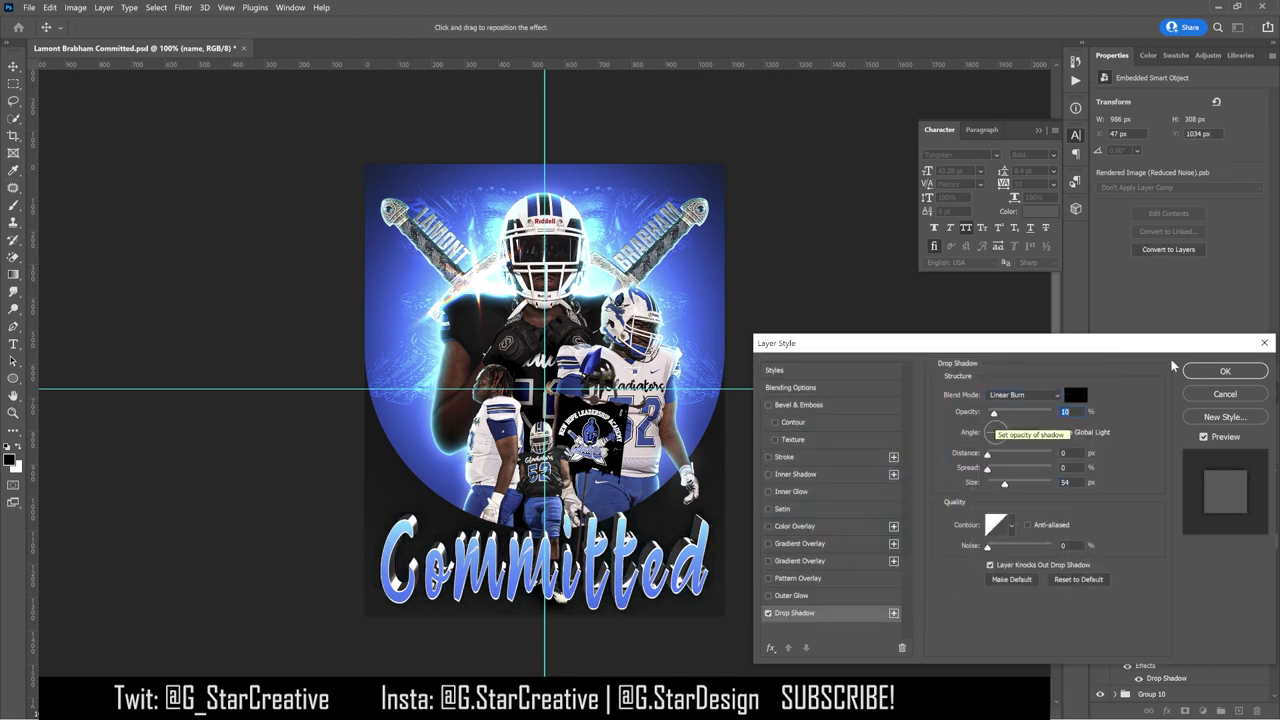
left_click(1225, 371)
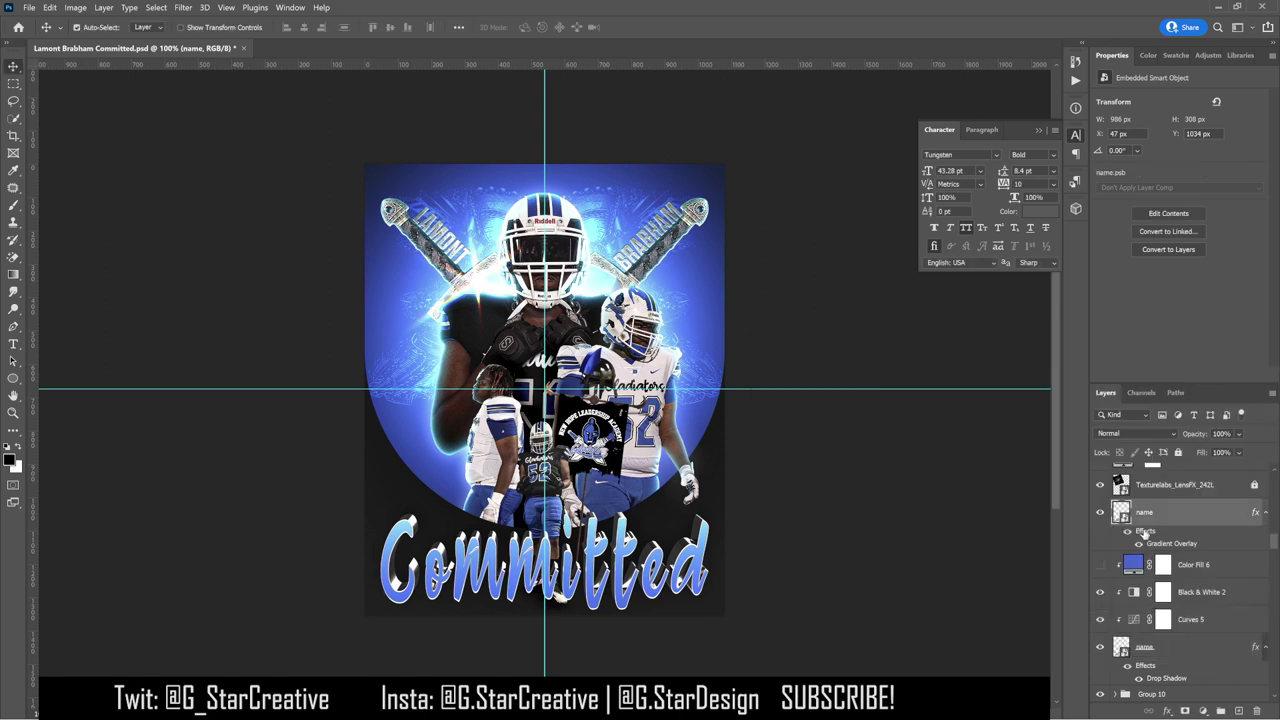
Step: Add an Inner Shadow and a lower-opacity second Gradient Overlay to the upper name layer
double_click(1145, 531)
left_click(800, 474)
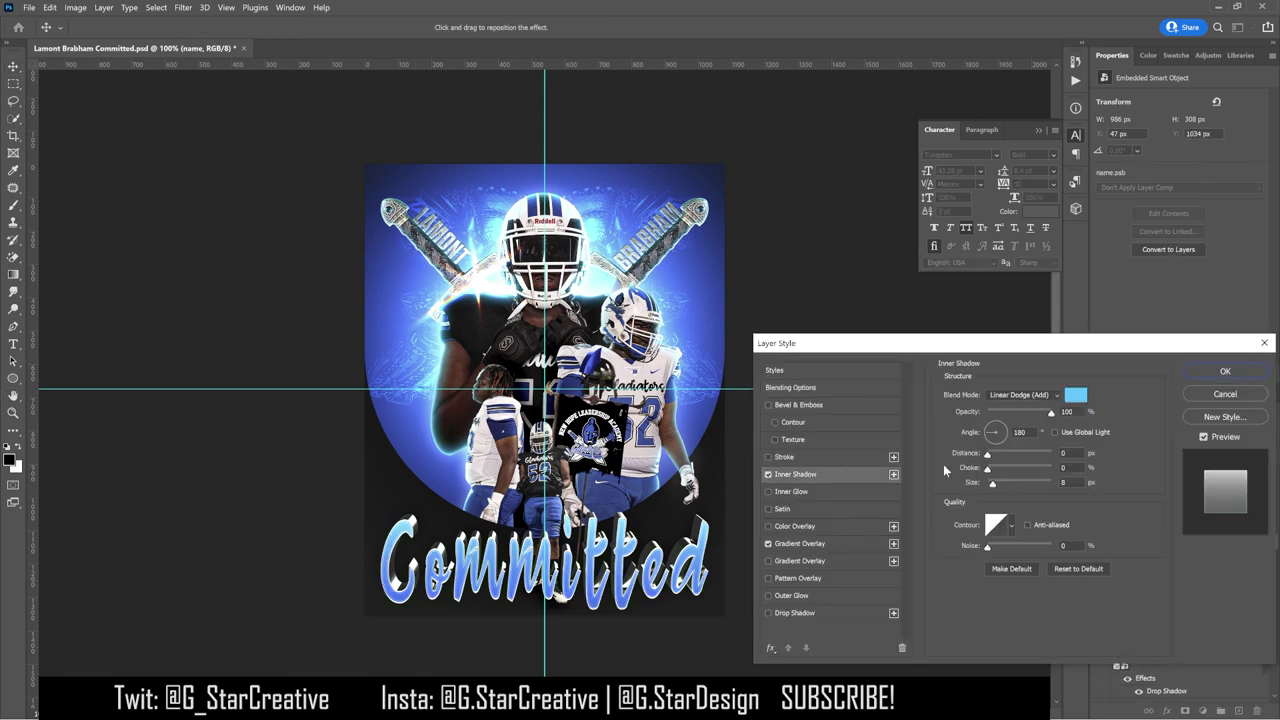
left_click(800, 561)
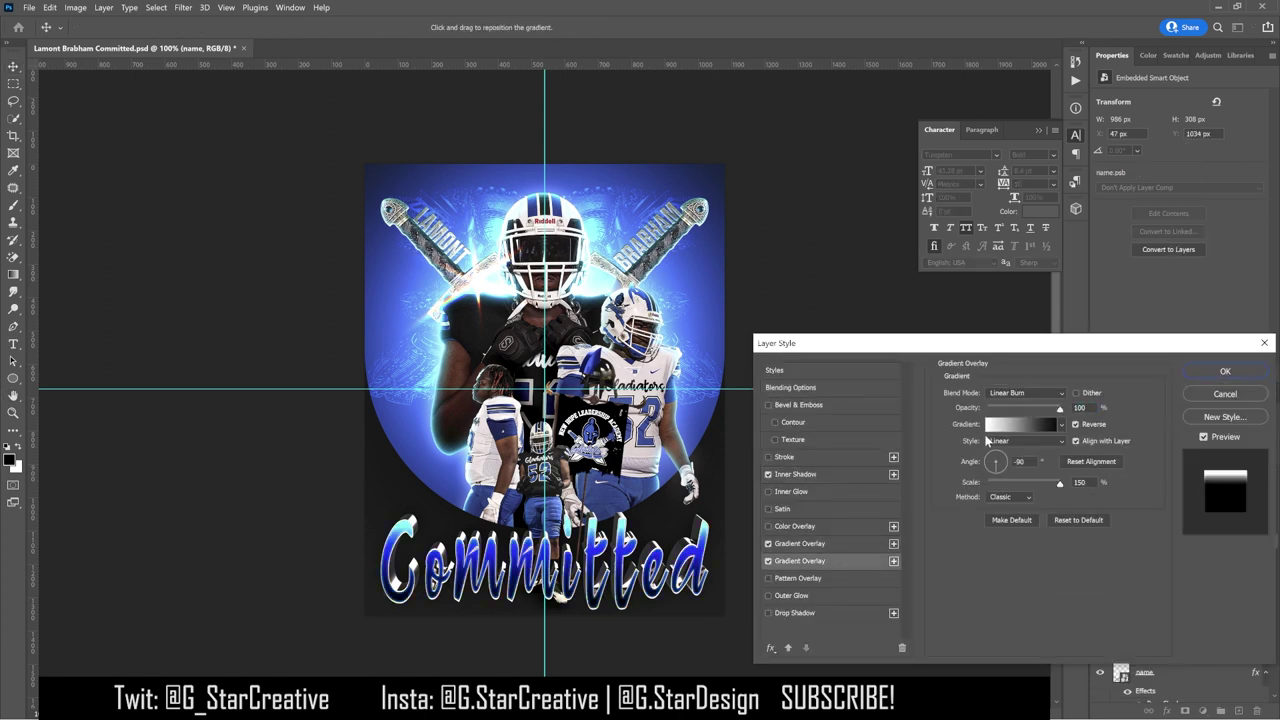
left_click_drag(1059, 409, 1020, 409)
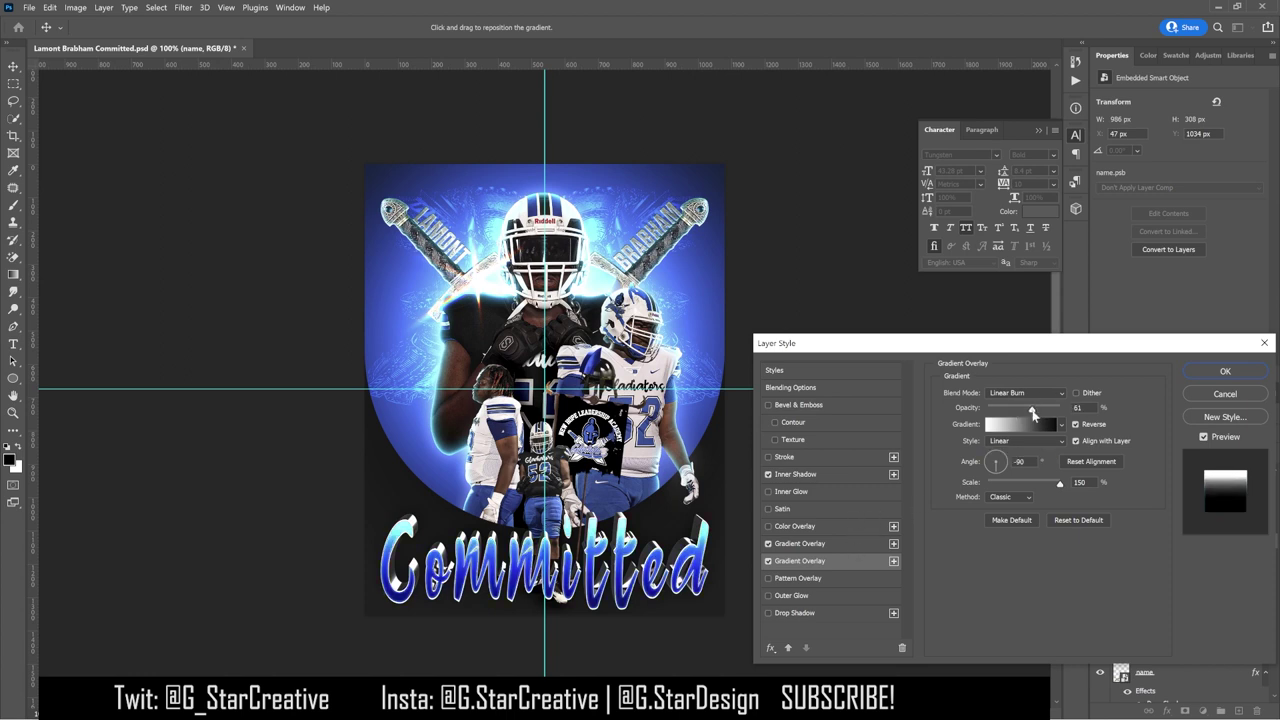
left_click(877, 545)
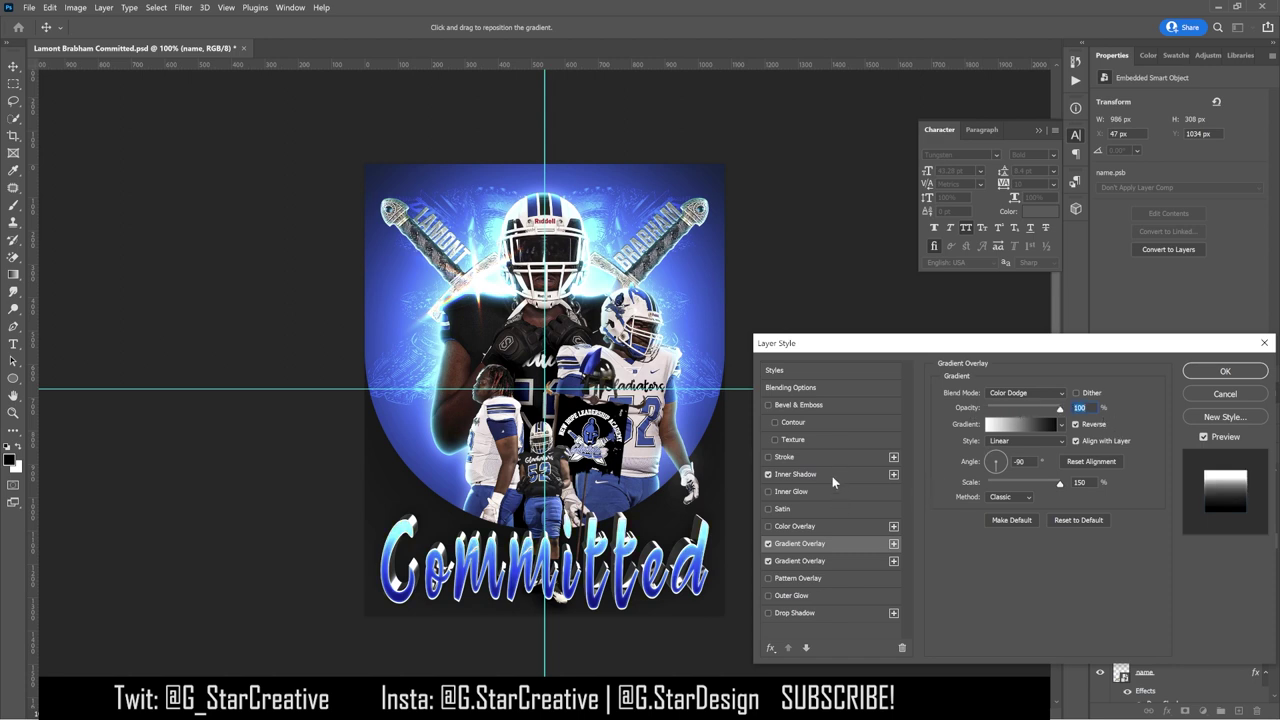
left_click(1220, 372)
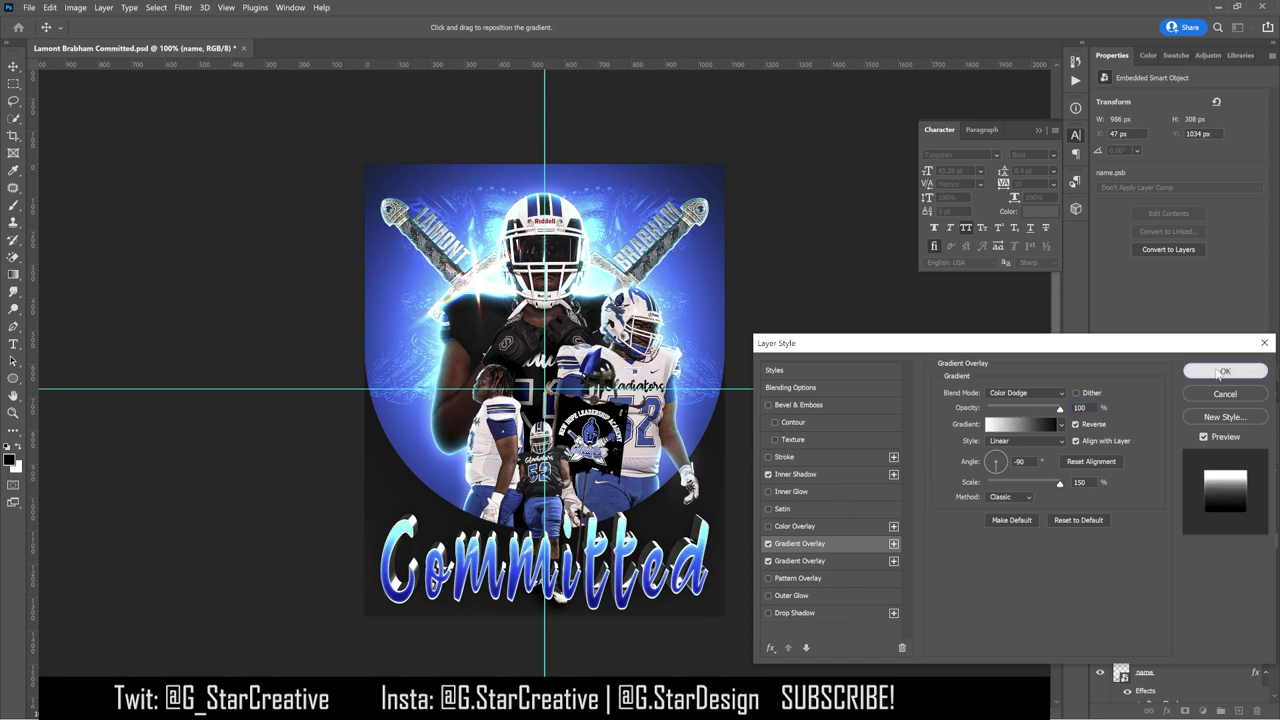
left_click(1222, 372)
Step: Hide Color Fill 6 and raise Black & White 2 Yellows to 160
left_click(1100, 581)
left_click(1195, 608)
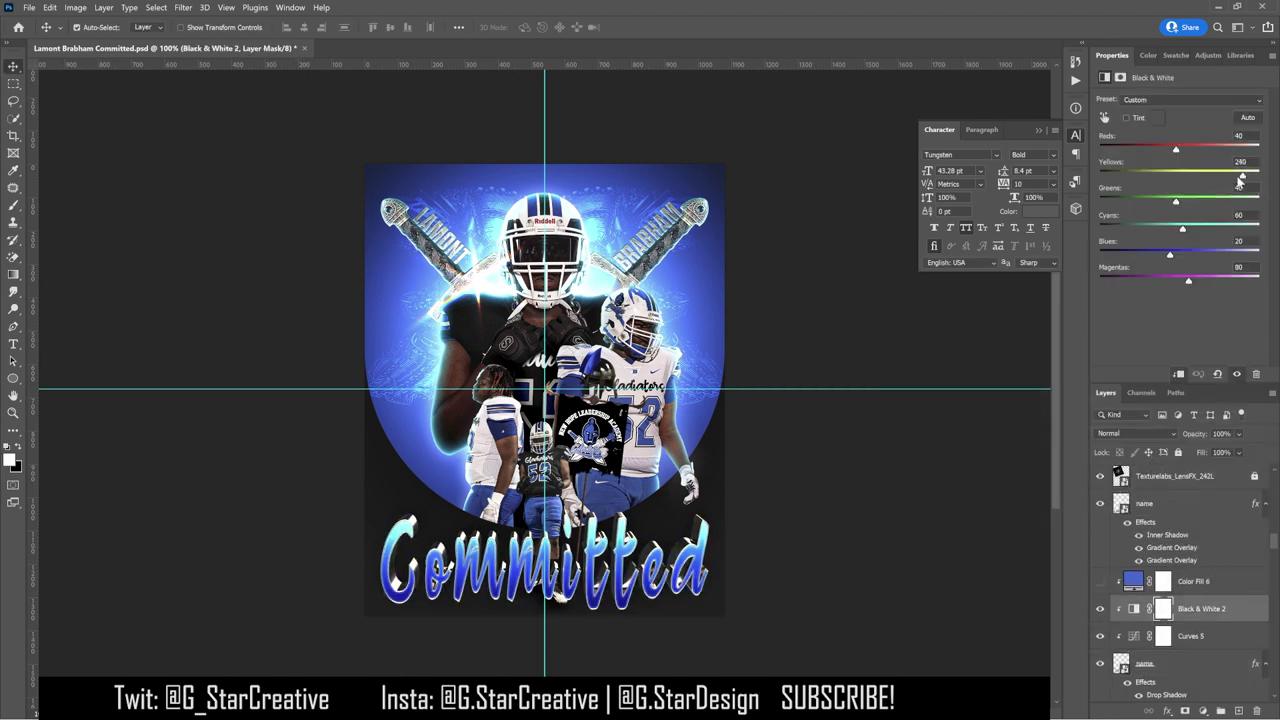
mouse_move(1201, 186)
left_mouse_down()
mouse_move(1240, 190)
mouse_move(1202, 192)
mouse_move(1229, 193)
mouse_move(1205, 202)
mouse_move(1216, 203)
left_mouse_up()
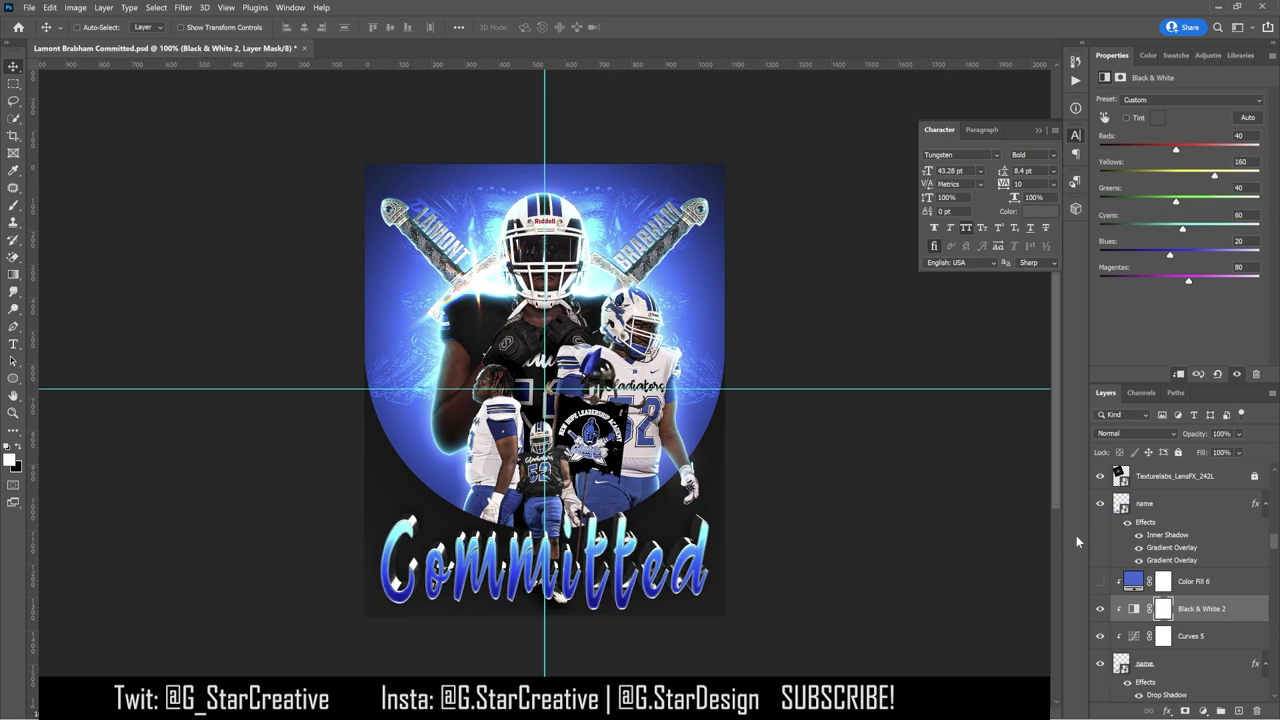
left_click(1180, 584)
Step: Group the title layers into Group 11, duplicate the group, and convert the copy to a smart object
left_click(1190, 522)
key("ctrl+g")
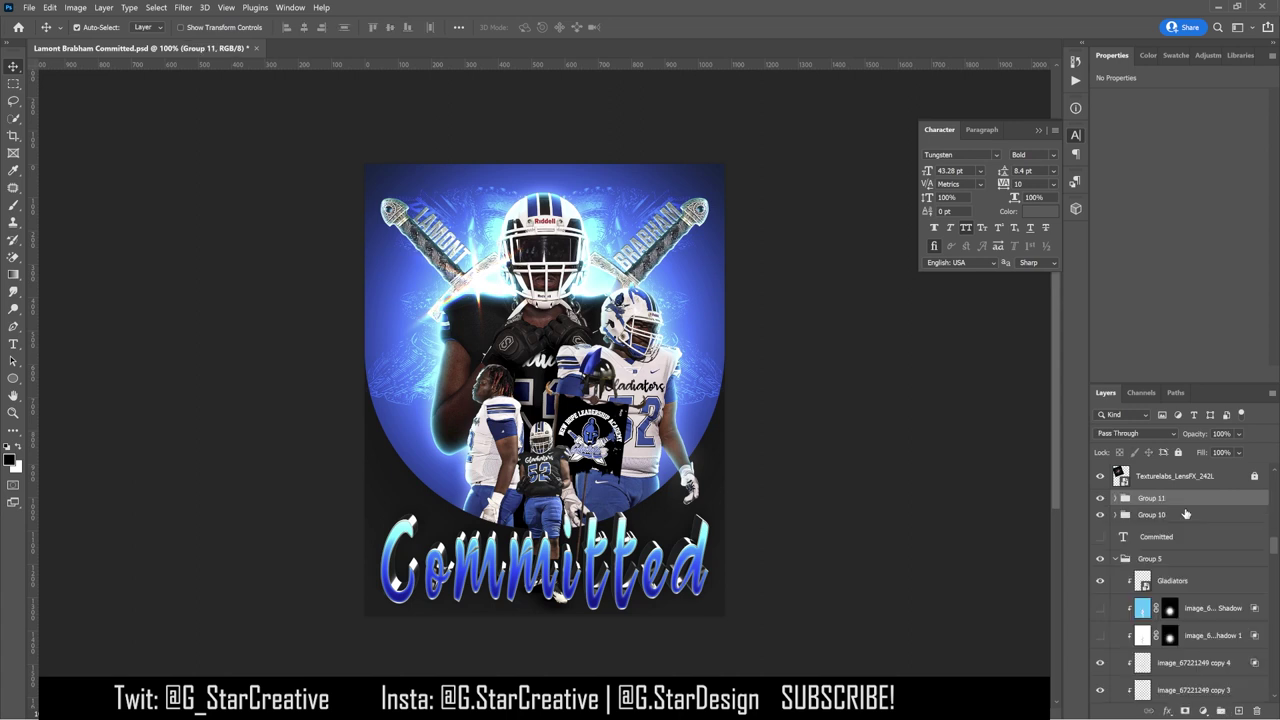
key("ctrl+j")
left_click(1116, 499)
left_click(1116, 499)
left_click(1116, 499)
left_click(1116, 499)
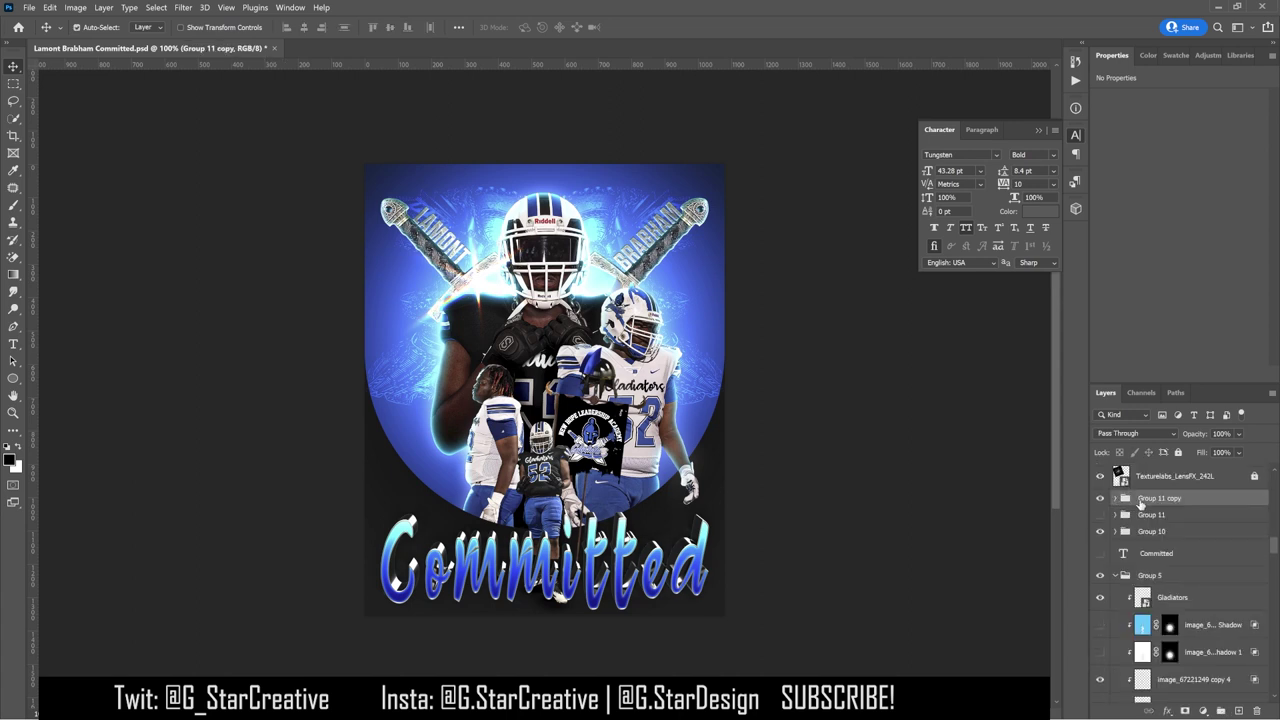
right_click(1140, 503)
left_click(1060, 351)
Step: Try a white (ffffff) Screen drop shadow of 16 px on the title copy, then discard it
double_click(1198, 508)
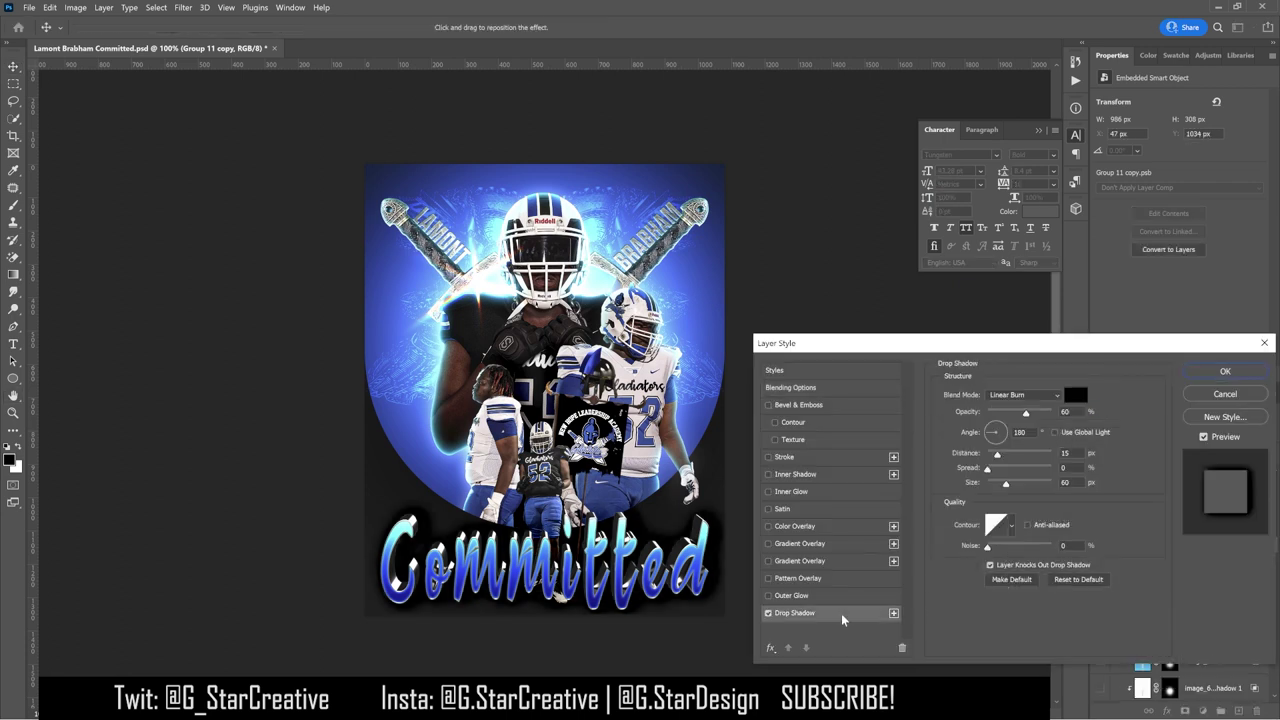
left_click(1074, 395)
type("ffffff")
key("Return")
left_click(1025, 395)
left_click(1040, 492)
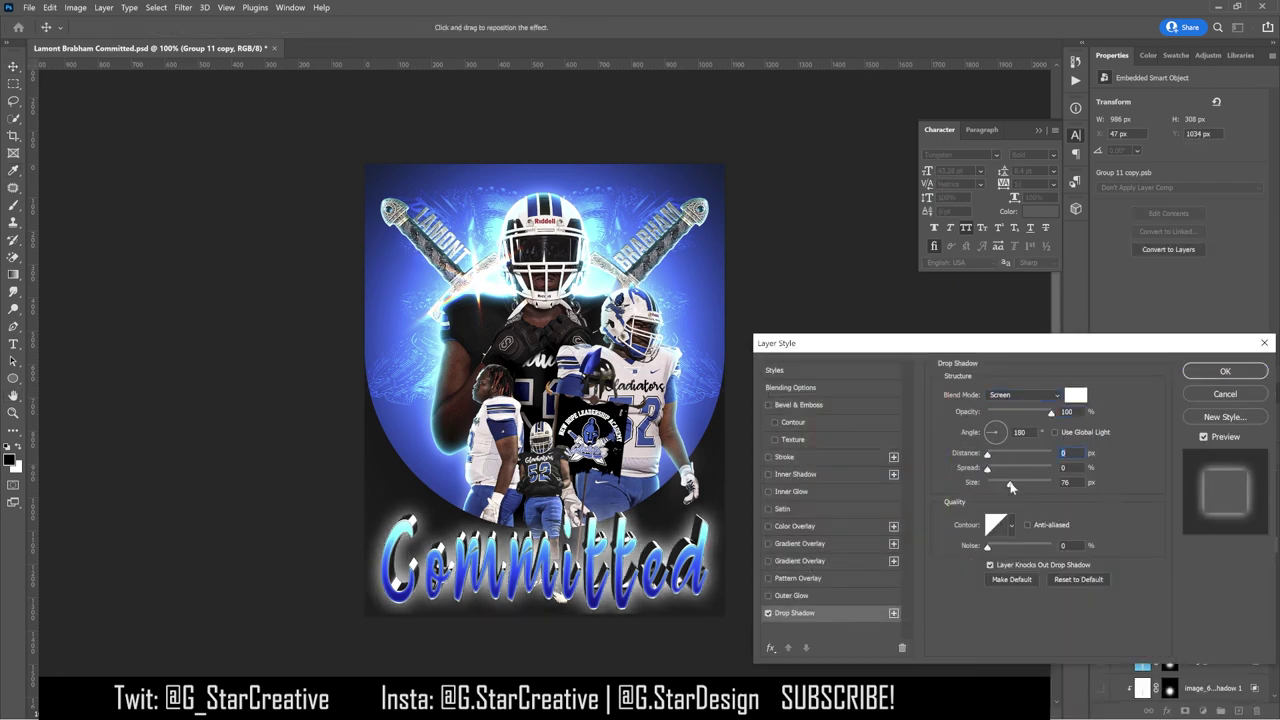
left_click_drag(1006, 483, 995, 486)
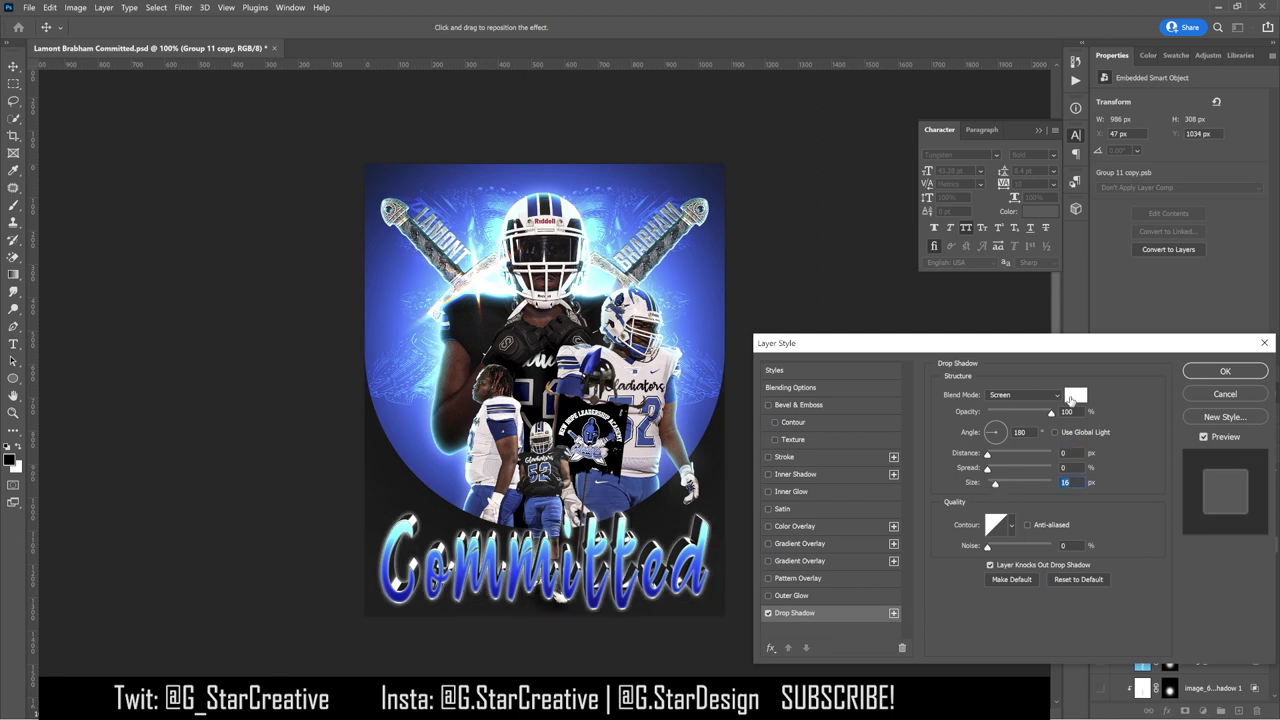
left_click(1210, 392)
key("ctrl+t")
key("Return")
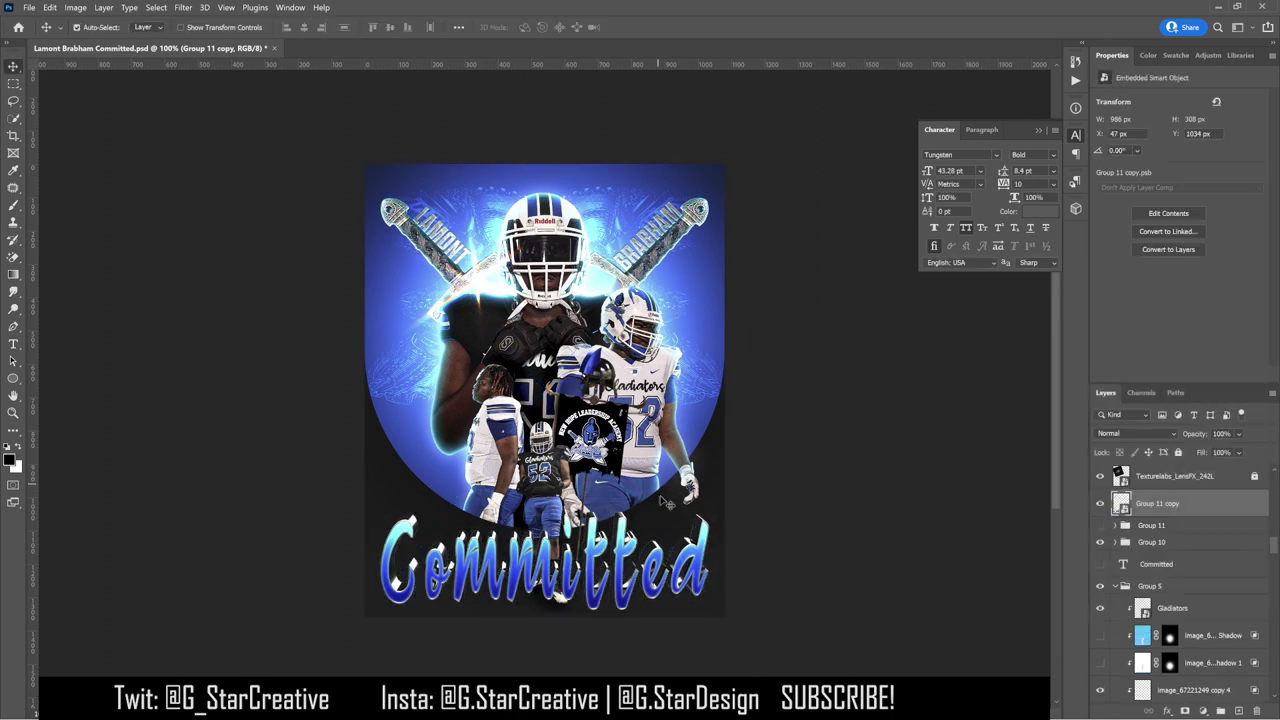
Step: Duplicate the title copy and merge both copies into one smart object, Group 11 copy 2
left_click(49, 7)
left_click(265, 371)
key("Return")
key("ctrl+j")
left_click(1158, 532, "shift")
right_click(1158, 532)
left_click(1079, 276)
key("ctrl+t")
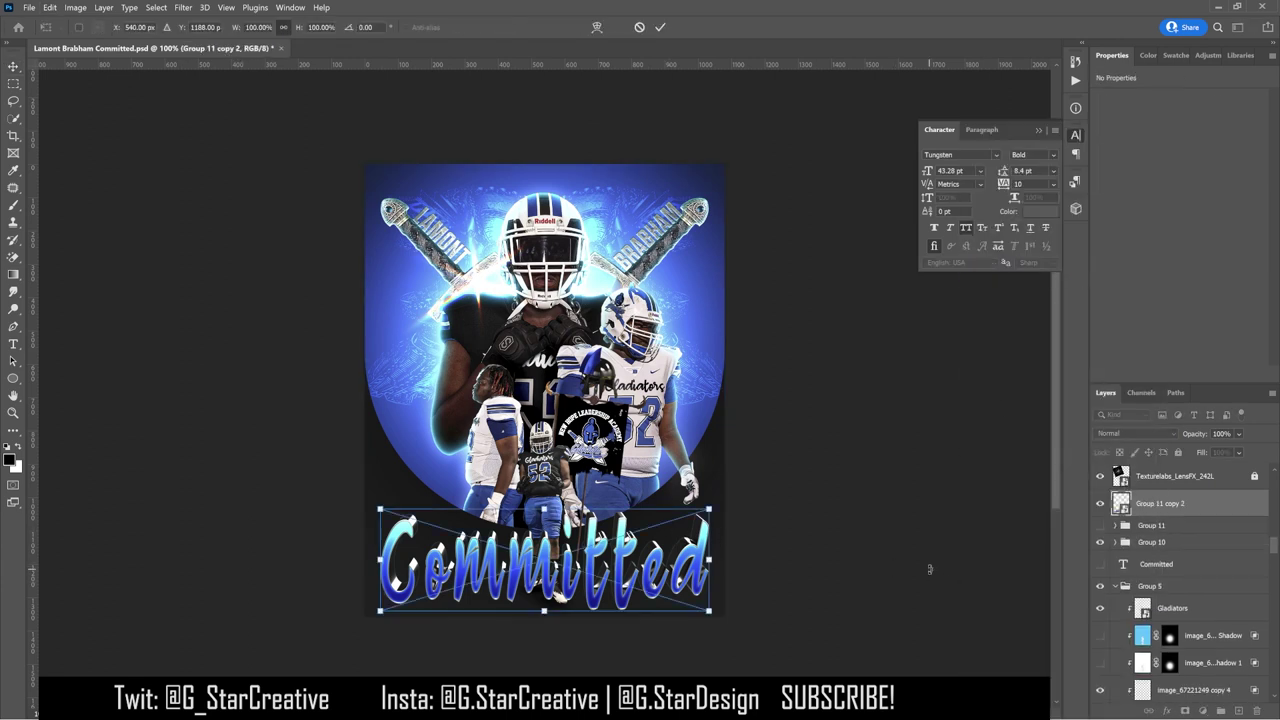
Step: Warp the Committed title into an arch, with guides at its edges and raised top corners
key("Return")
left_click(49, 7)
mouse_move(136, 293)
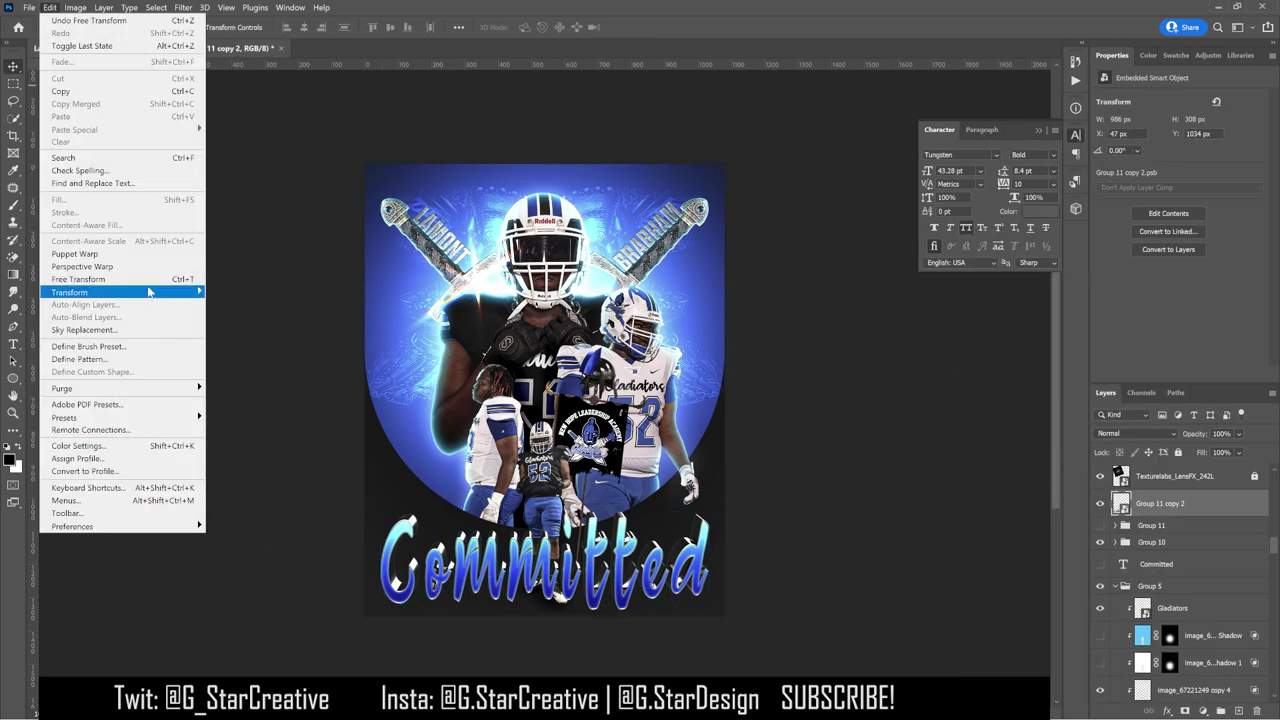
left_click(256, 377)
left_click_drag(36, 364, 380, 456)
left_click_drag(36, 340, 709, 497)
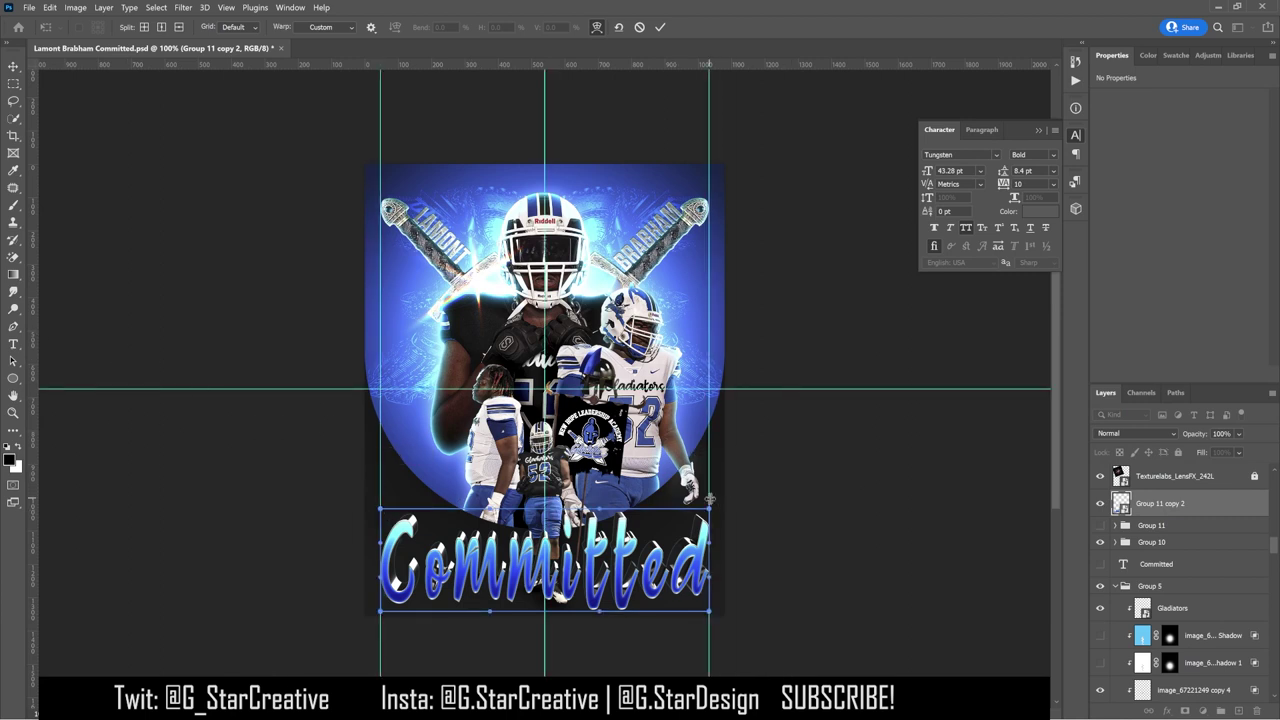
left_click_drag(708, 510, 709, 466)
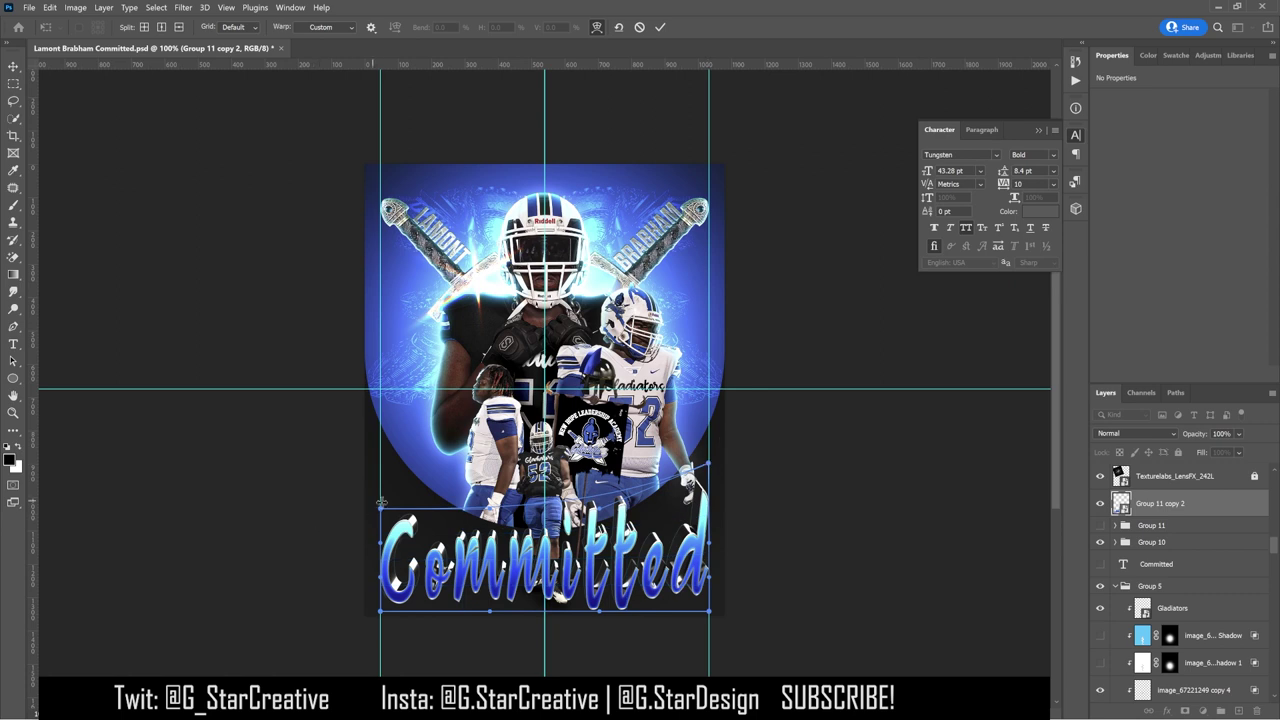
left_click_drag(377, 511, 380, 467)
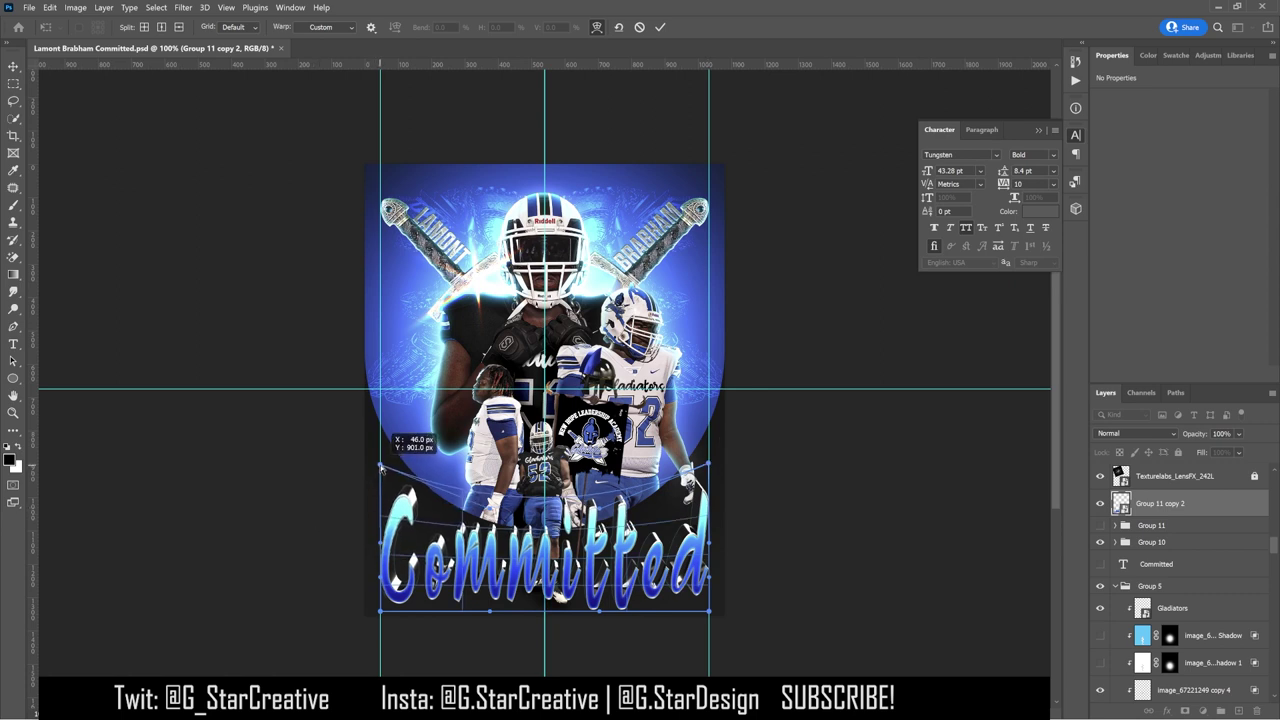
left_click_drag(381, 466, 381, 443)
left_click_drag(558, 530, 556, 543)
left_click_drag(556, 598, 555, 595)
key("Return")
Step: Move the title up, place its layer beneath the front player, and nudge it down to Y 789 px
left_click_drag(556, 598, 897, 541)
left_click_drag(1160, 503, 1157, 645)
left_click_drag(790, 550, 773, 521)
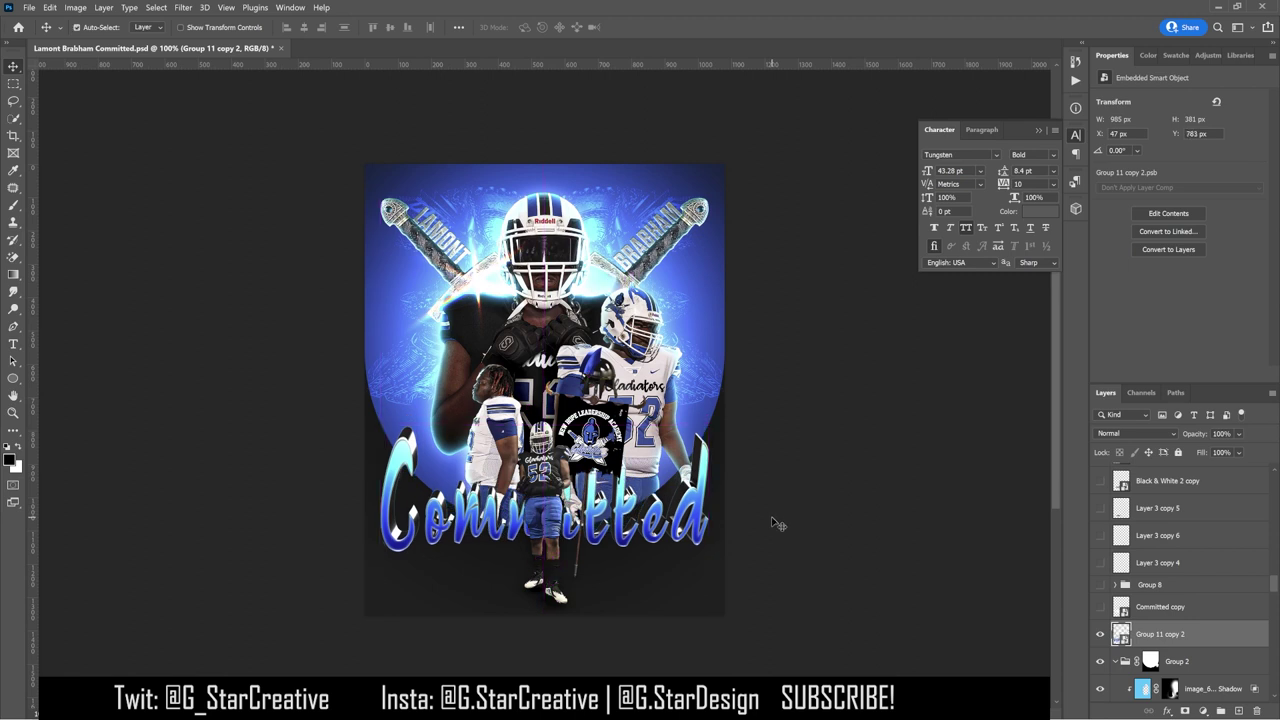
key("Down")
key("Down")
key("Down")
key("Down")
key("Down")
key("Down")
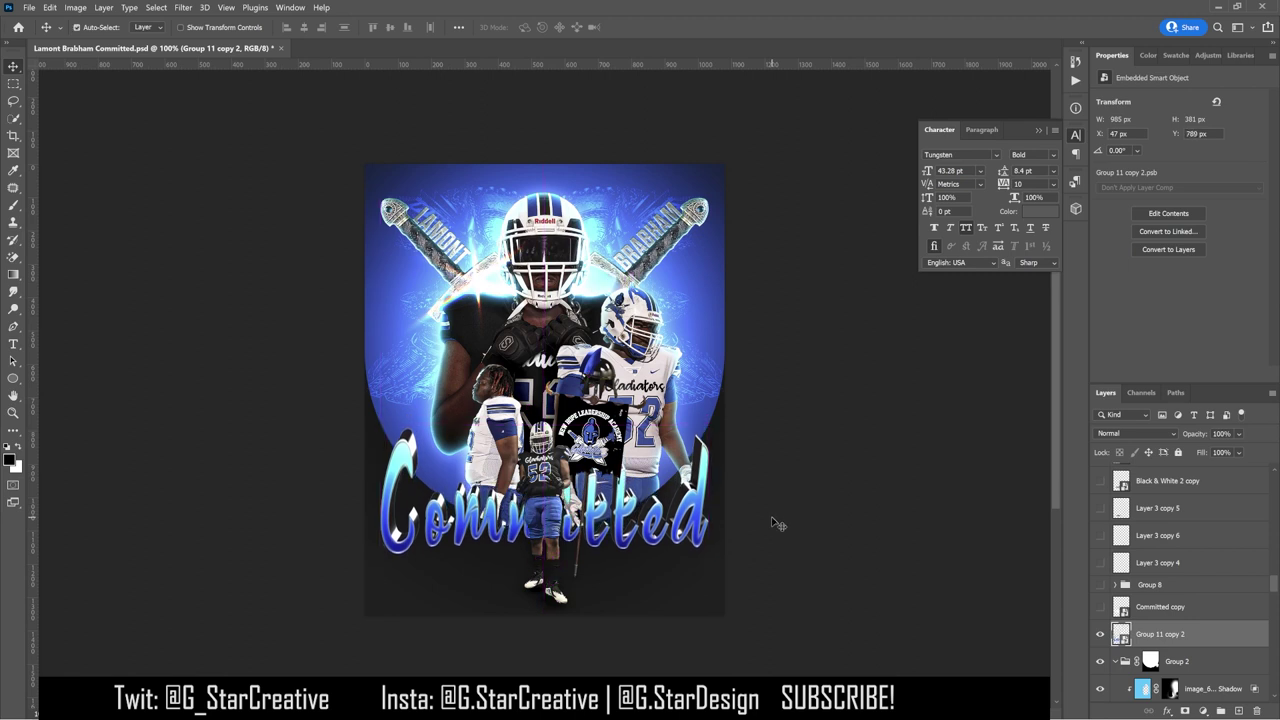
key("Down")
key("Down")
key("Down")
key("Down")
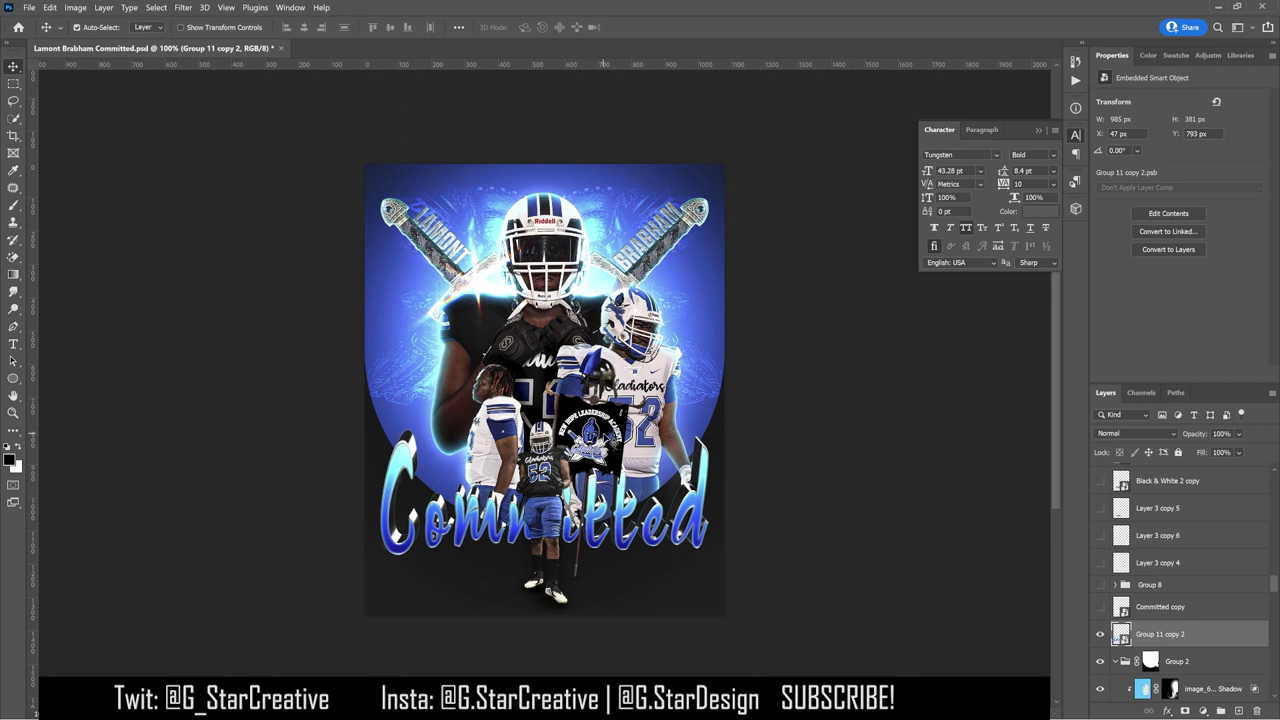
Step: Delete the old player shadow layer and clear the front player's existing layer effects
scroll(1170, 600, "down", 5)
left_click(1170, 503)
scroll(1124, 578, "up", 3)
left_click(1100, 559)
right_click(1153, 584)
left_click(1190, 600)
right_click(1182, 645)
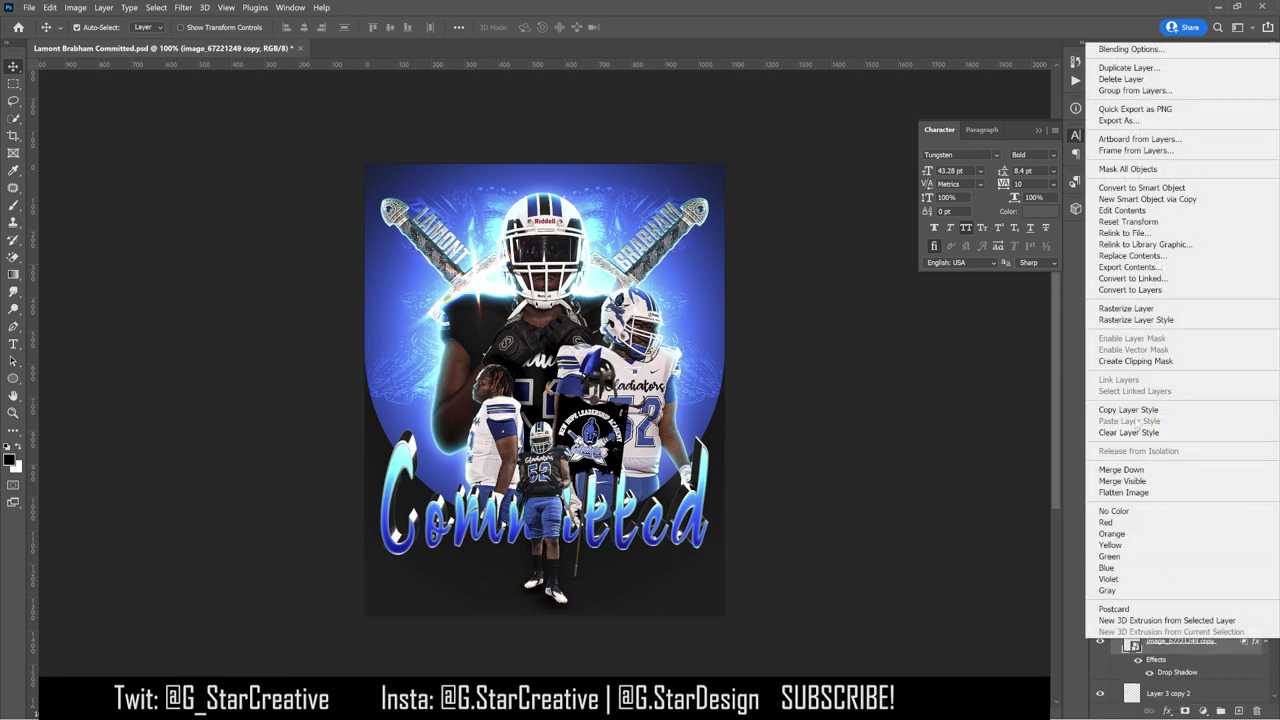
left_click(1140, 432)
Step: Add a 21 px inner shadow plus a second white inner shadow at 100% opacity, 5 px size
right_click(1250, 645)
left_click(1255, 645)
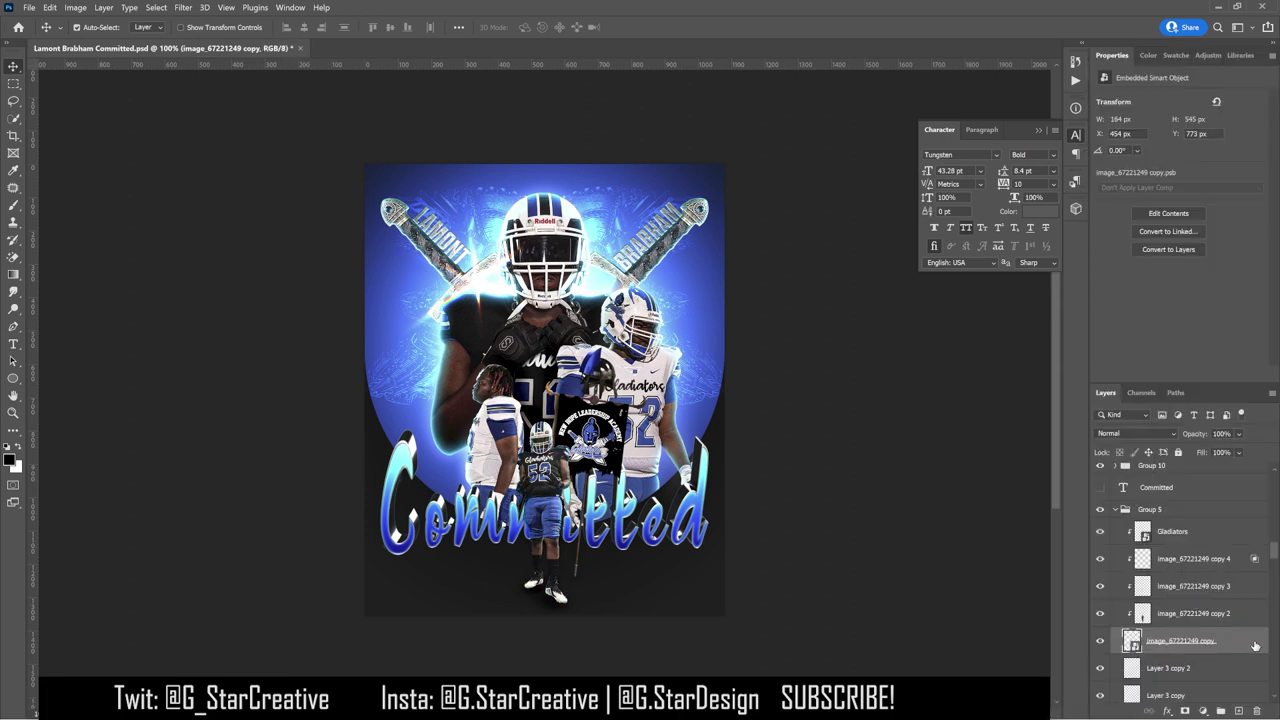
double_click(1255, 645)
left_click_drag(998, 483, 998, 486)
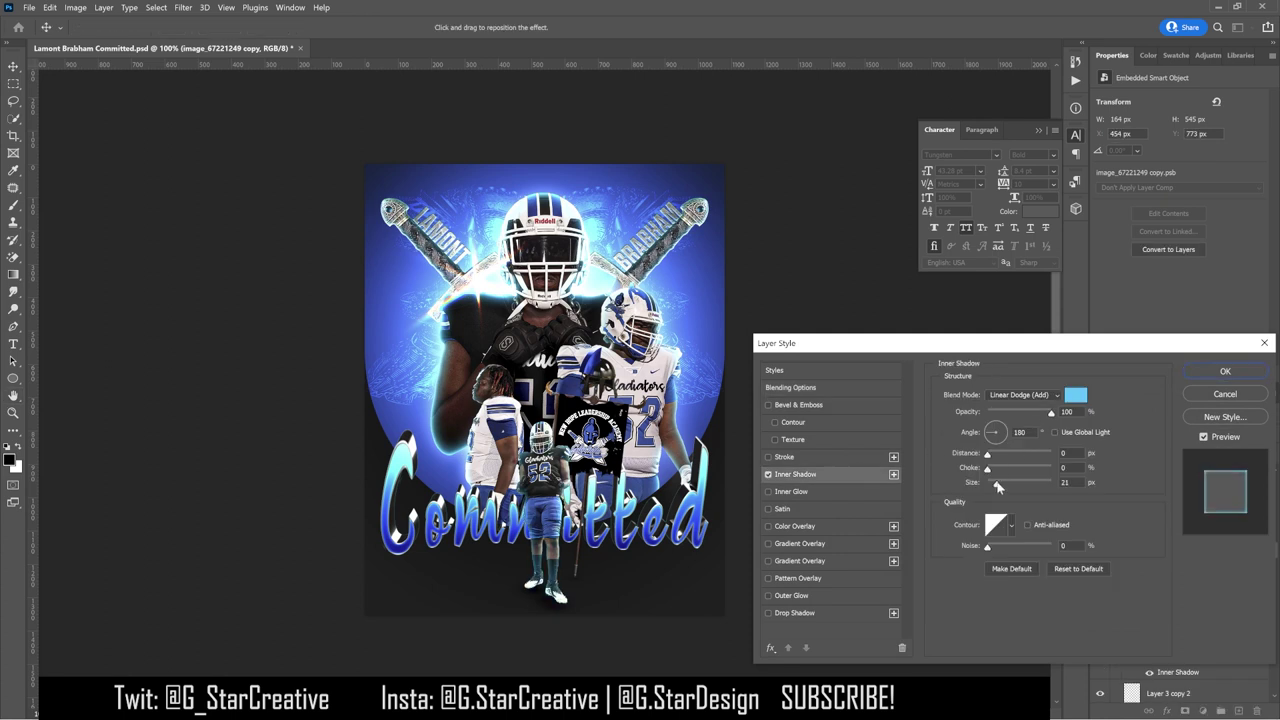
left_click(893, 474)
left_click(1075, 395)
left_click(1063, 380)
left_click_drag(1033, 417, 1051, 418)
left_click_drag(996, 483, 992, 485)
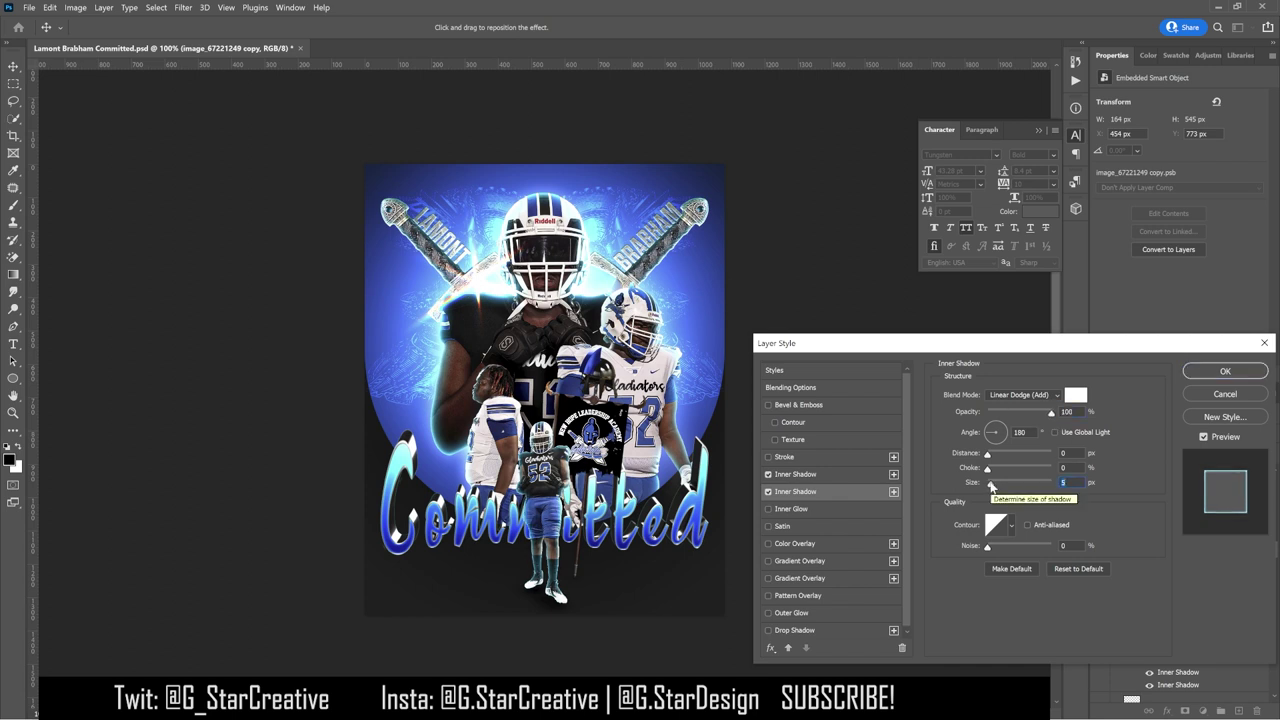
Step: Add a soft white Linear Dodge (Add) drop shadow glow with reduced opacity and apply the effects
left_click(843, 628)
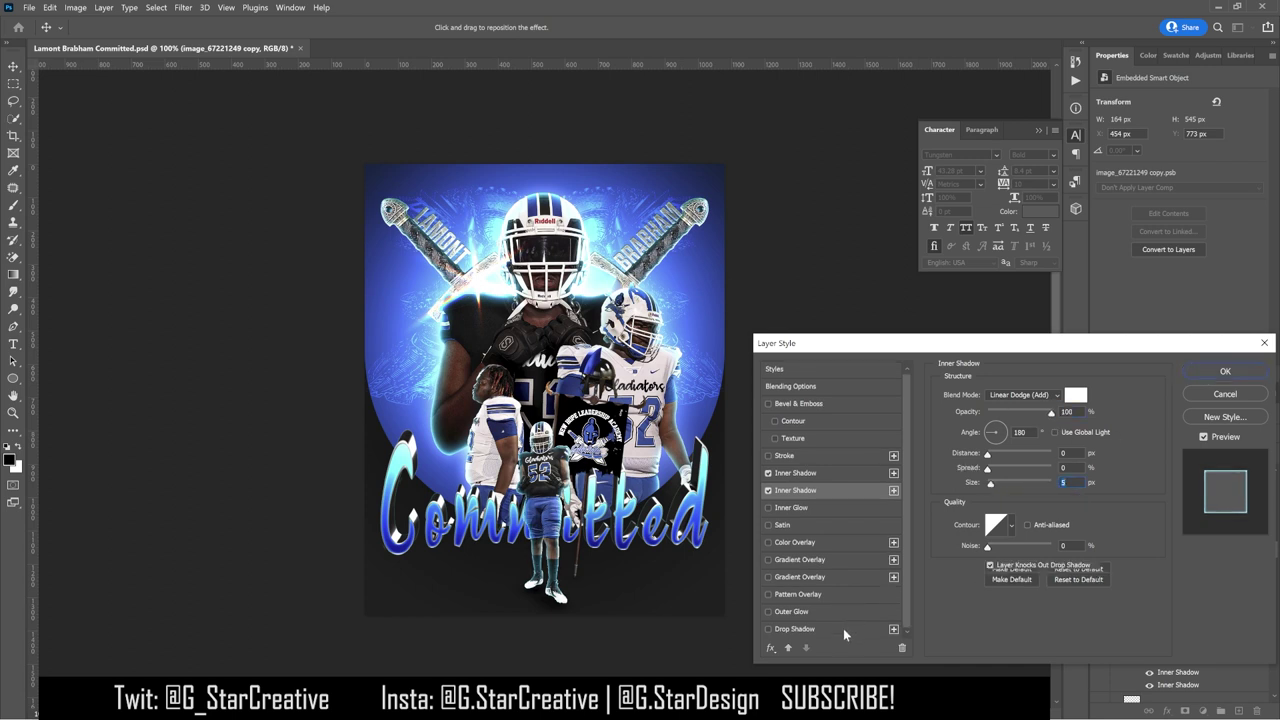
left_click(1075, 395)
key("Return")
left_click(1044, 395)
left_click(1010, 474)
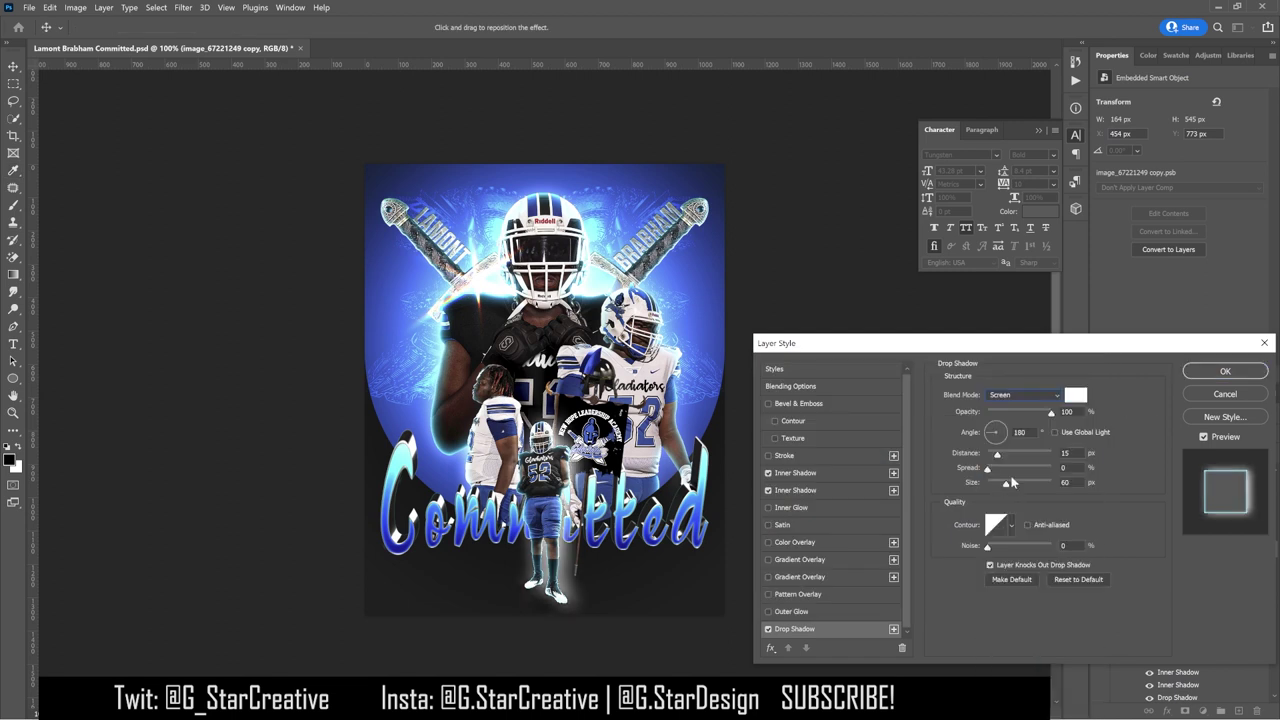
left_click(1030, 395)
left_click(1010, 508)
key("Down")
left_click_drag(1006, 482, 1003, 485)
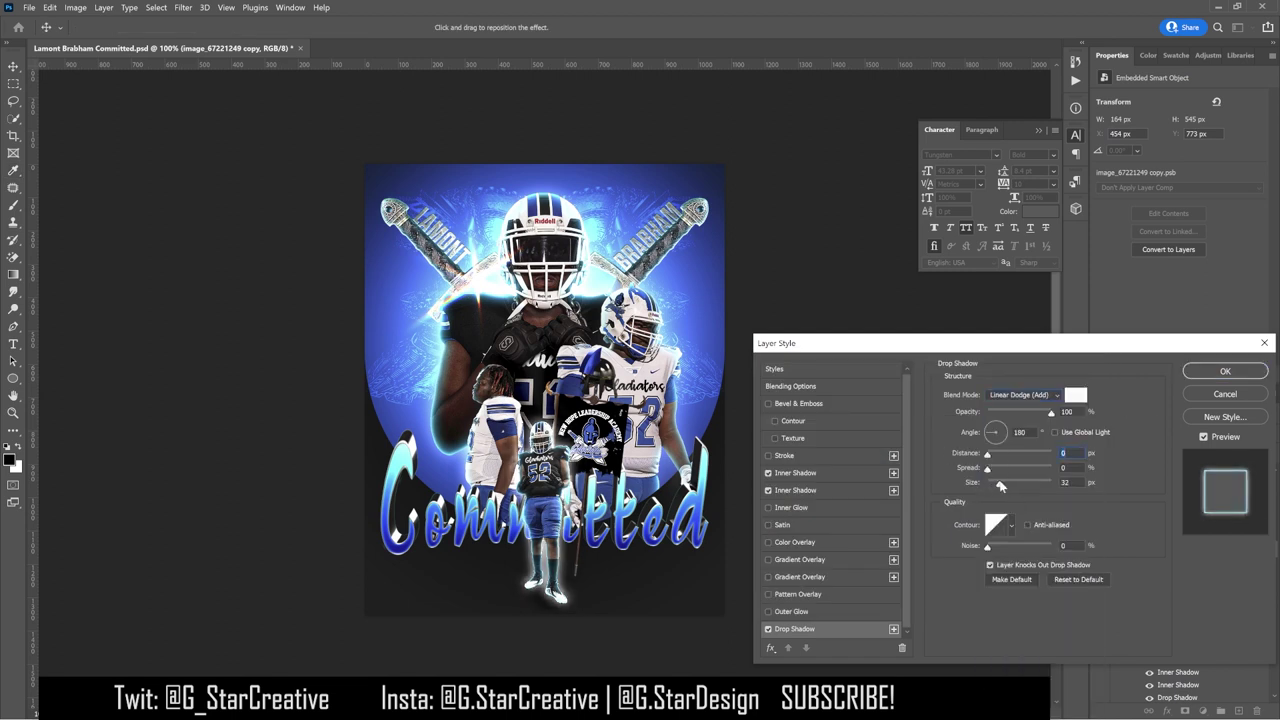
left_click(1007, 413)
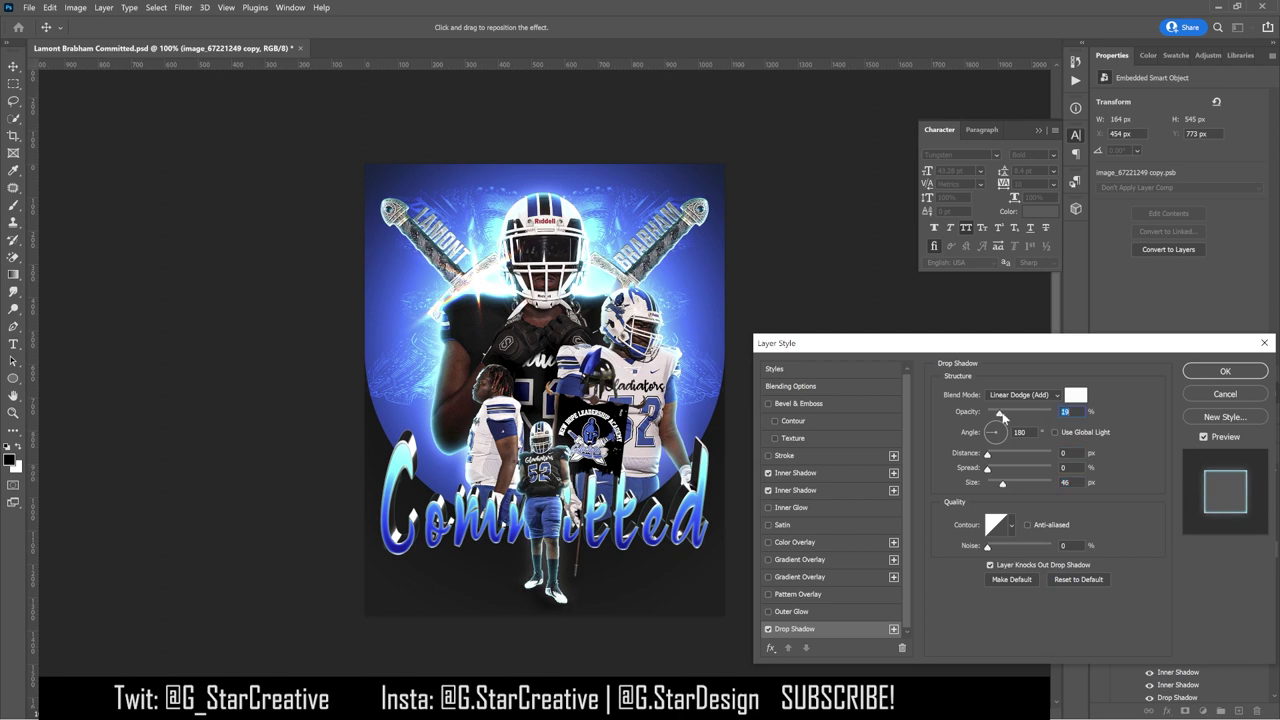
left_click(1225, 371)
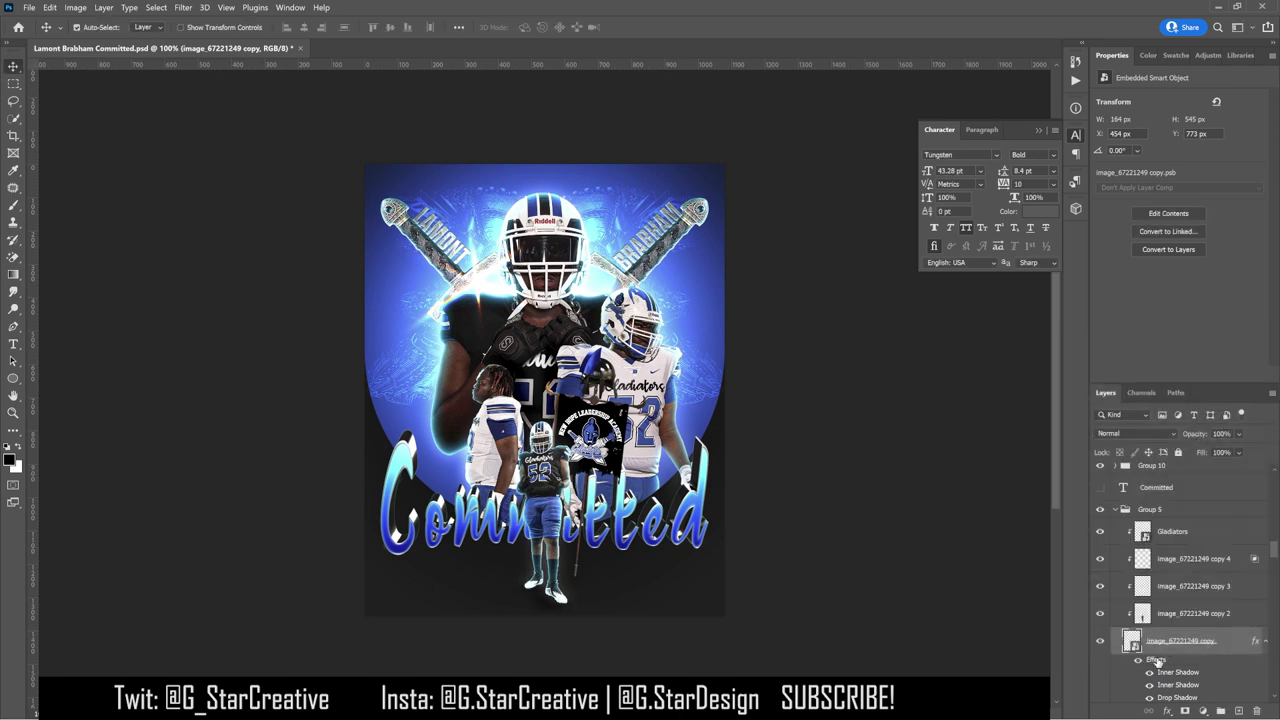
Step: Split the player's effects into separate layers and mask the blue Inner Shadow layer with a 400 px brush
right_click(1157, 661)
left_click(1171, 640)
key("Return")
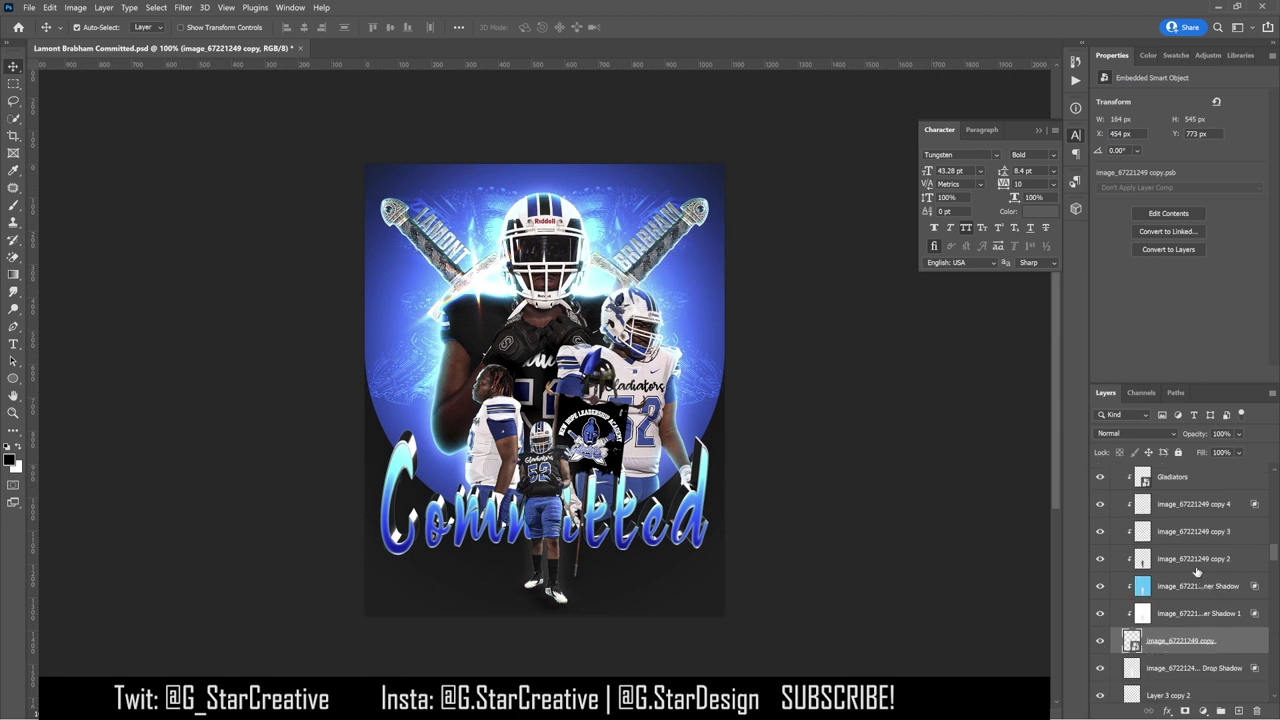
left_click(1195, 587)
left_click(1185, 711)
key("b")
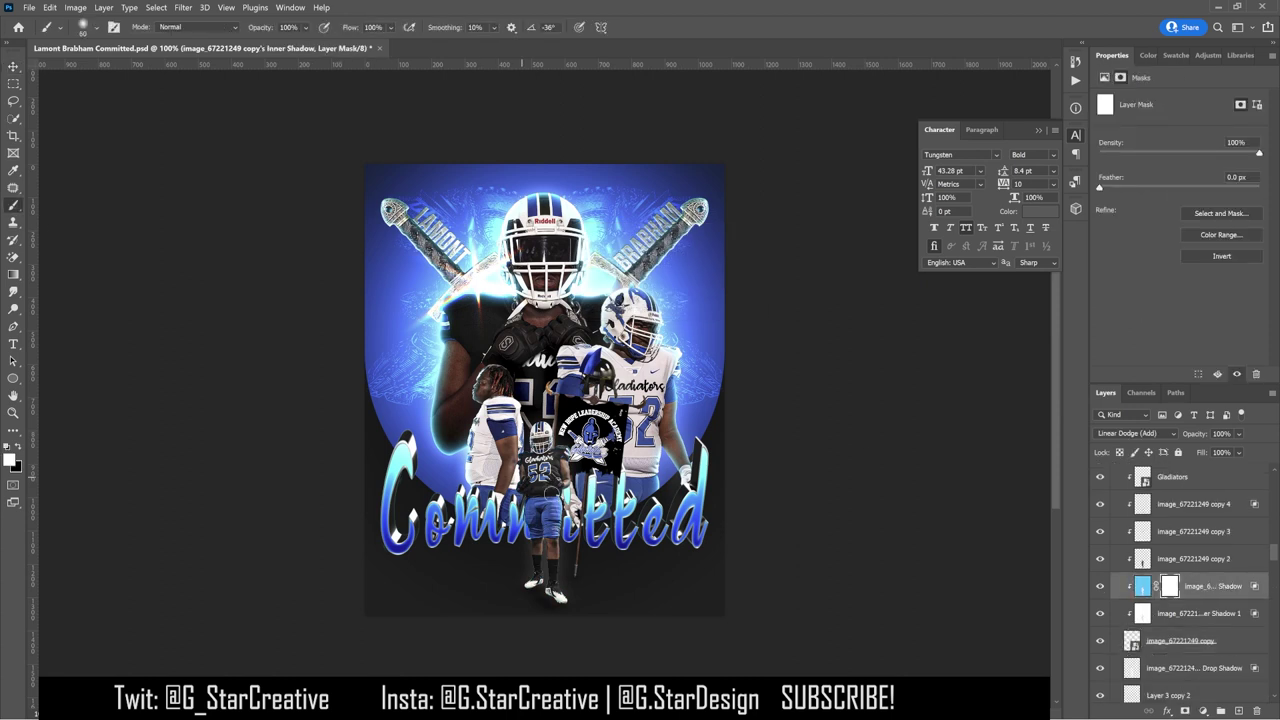
key("bracketright")
key("bracketright")
key("bracketright")
key("bracketright")
key("bracketright")
left_click(545, 545)
key("x")
left_click(543, 557)
Step: Mask Inner Shadow 1 and the Drop Shadow layer, inverting Inner Shadow 1's mask to reveal its rim light
left_click(1200, 613)
left_click(1185, 711, "alt")
key("x")
left_click(552, 512)
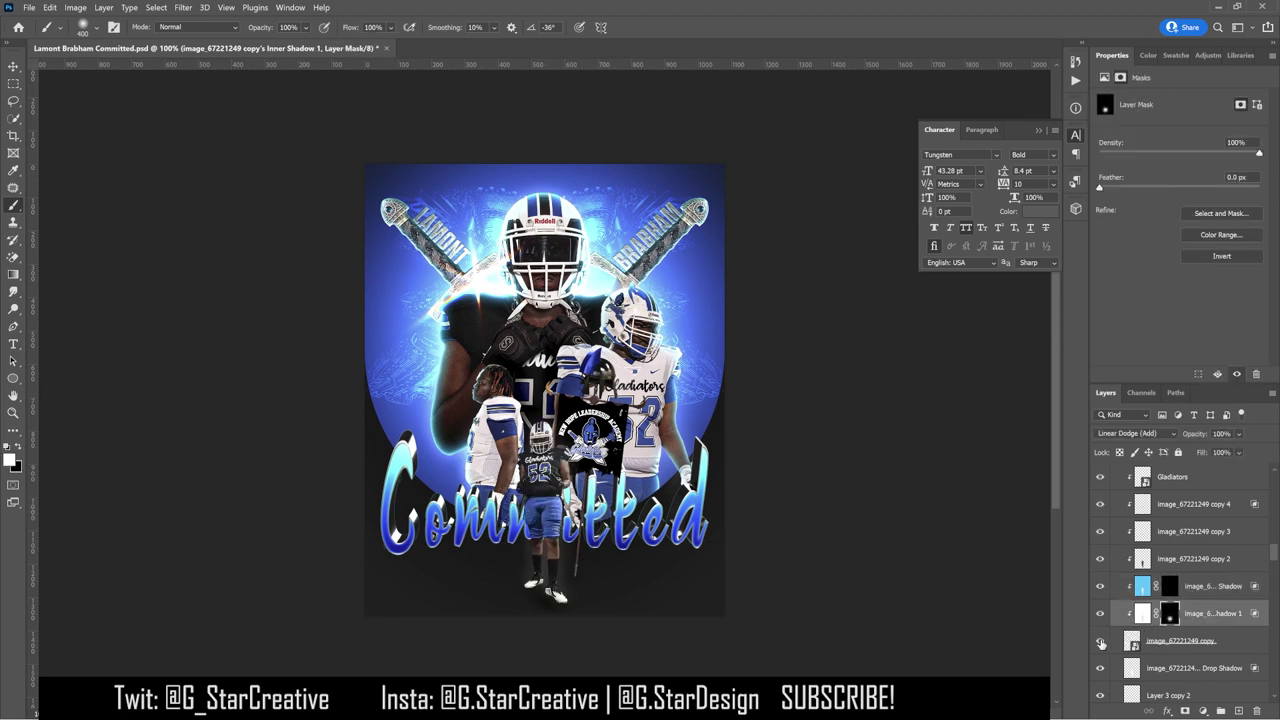
left_click(1180, 667)
left_click(1185, 711, "alt")
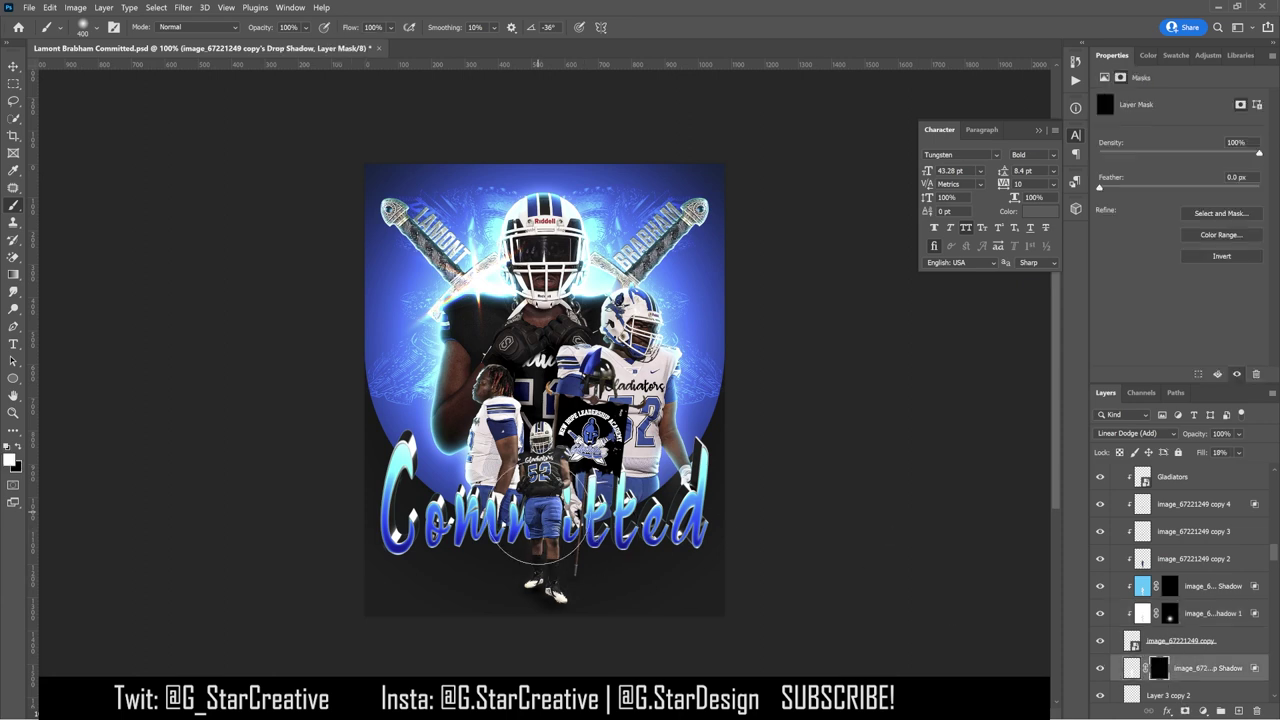
right_click(1170, 613)
left_click(1170, 613)
key("ctrl+i")
left_click(1099, 566)
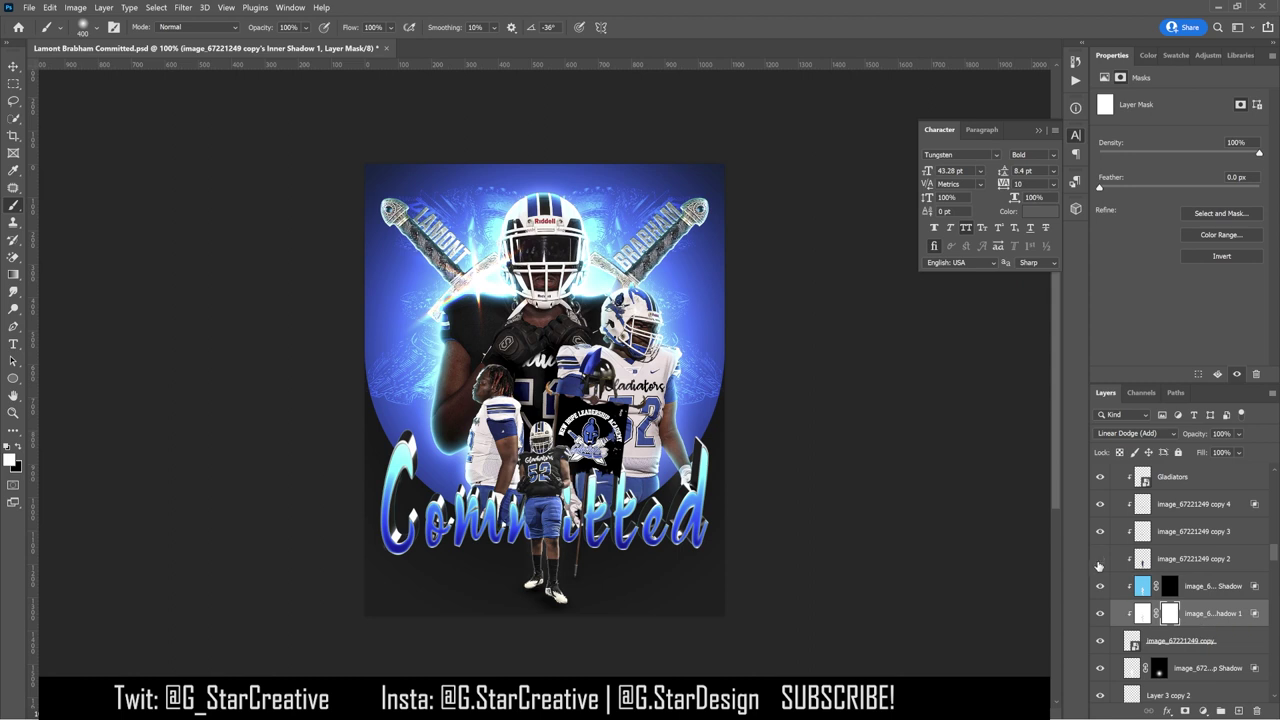
left_click(1193, 588, "shift")
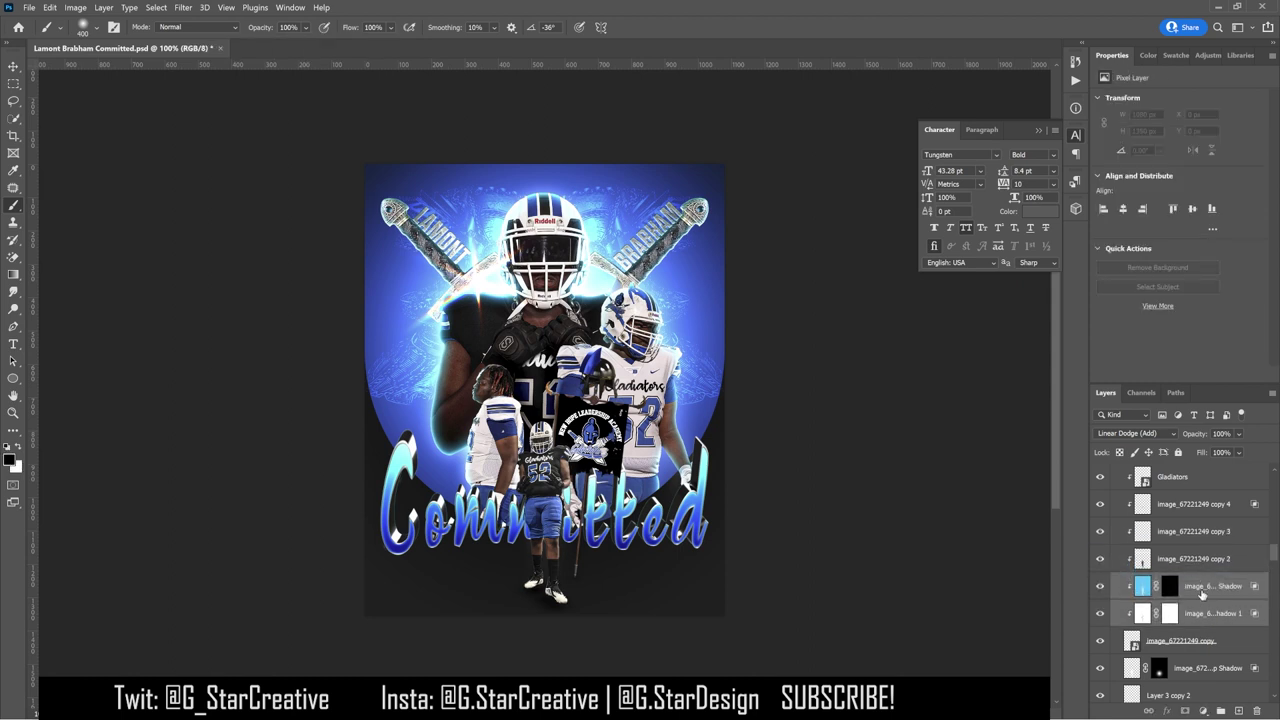
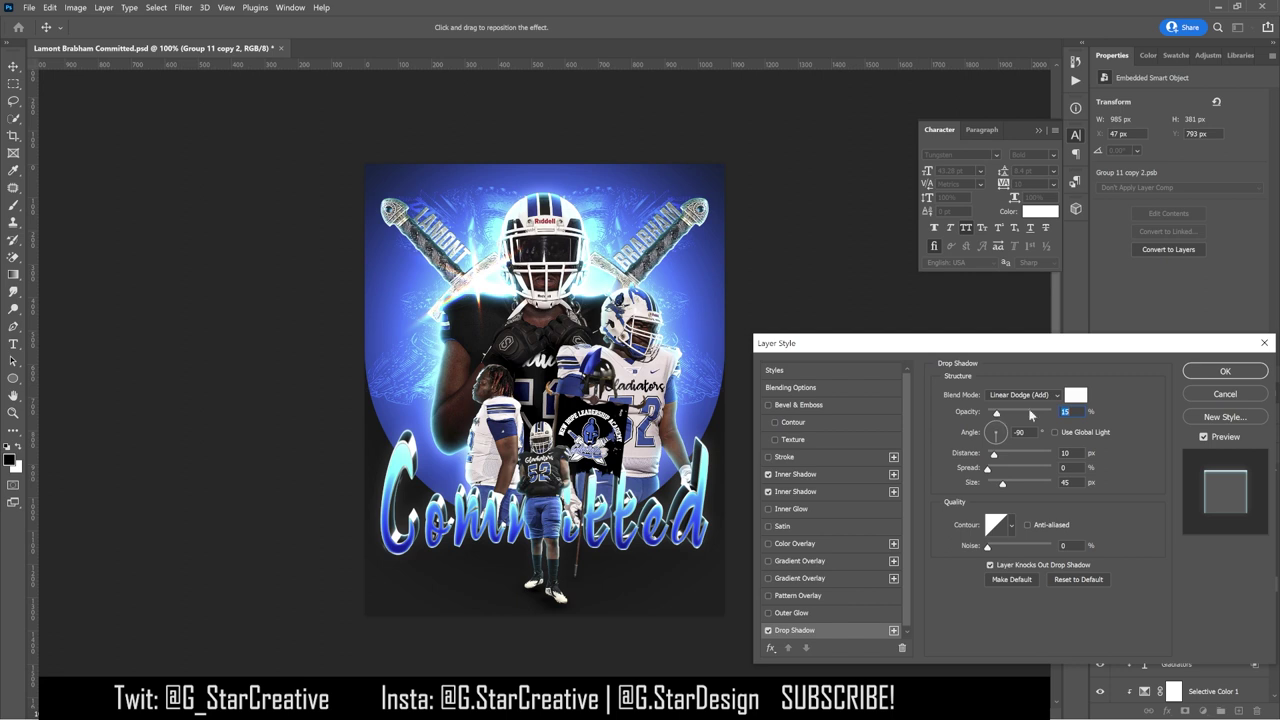
Step: Confirm the drop shadow, then darken Curves 6 by pulling two curve points down
left_click(1242, 373)
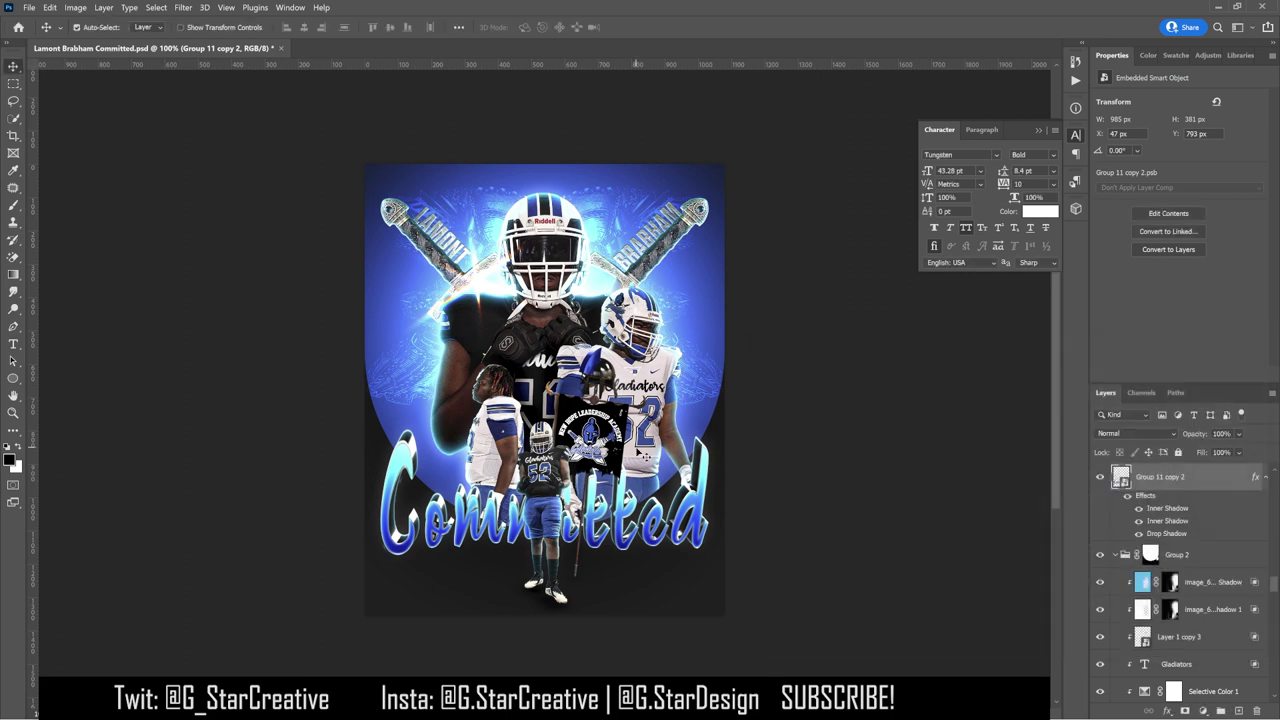
scroll(1185, 620, "down", 5)
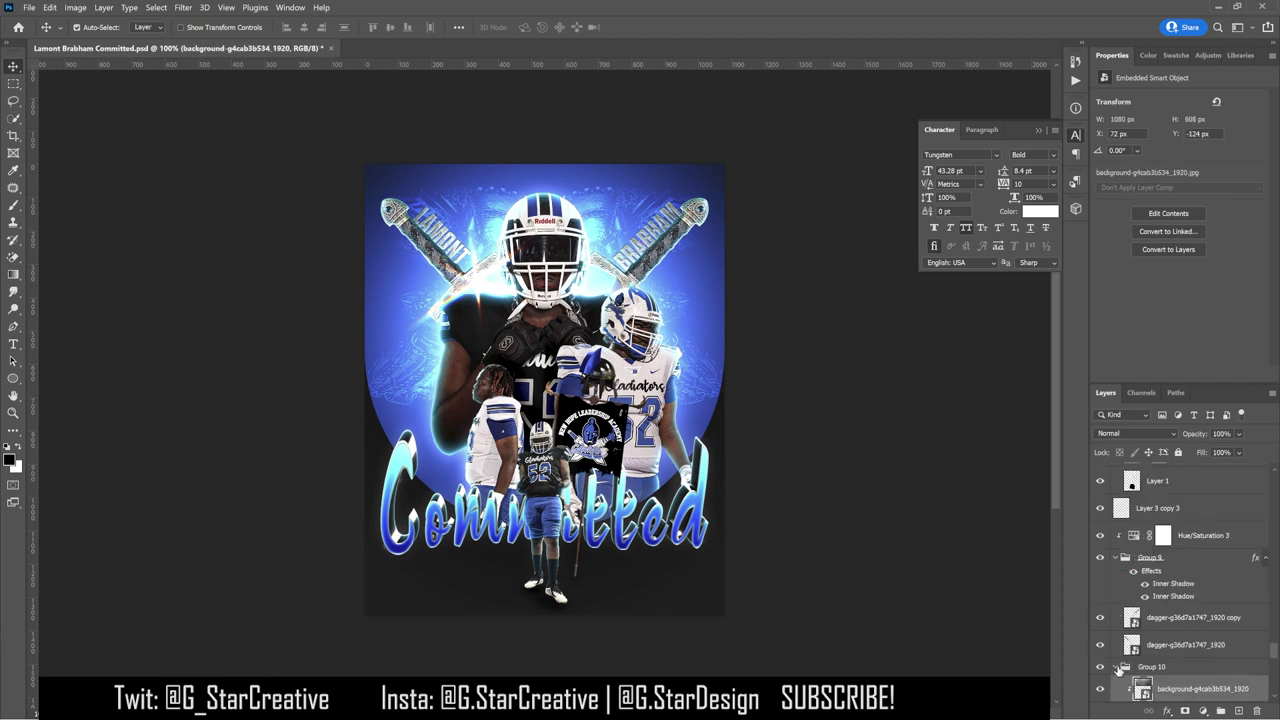
left_click(1183, 672)
left_click_drag(1172, 218, 1228, 162)
left_click_drag(1145, 246, 1145, 261)
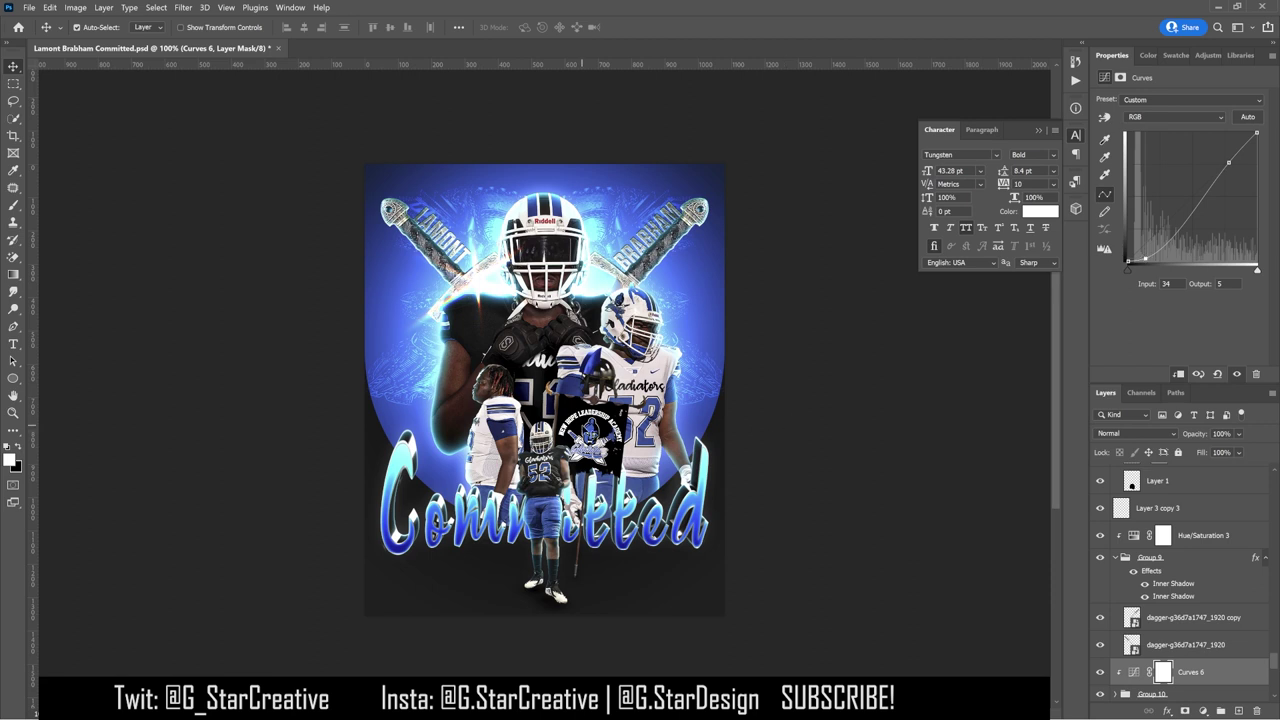
Step: Paste the copied glow layer style onto Group 7 and split its effects into separate layers
left_click(590, 448)
scroll(1180, 488, "up", 1)
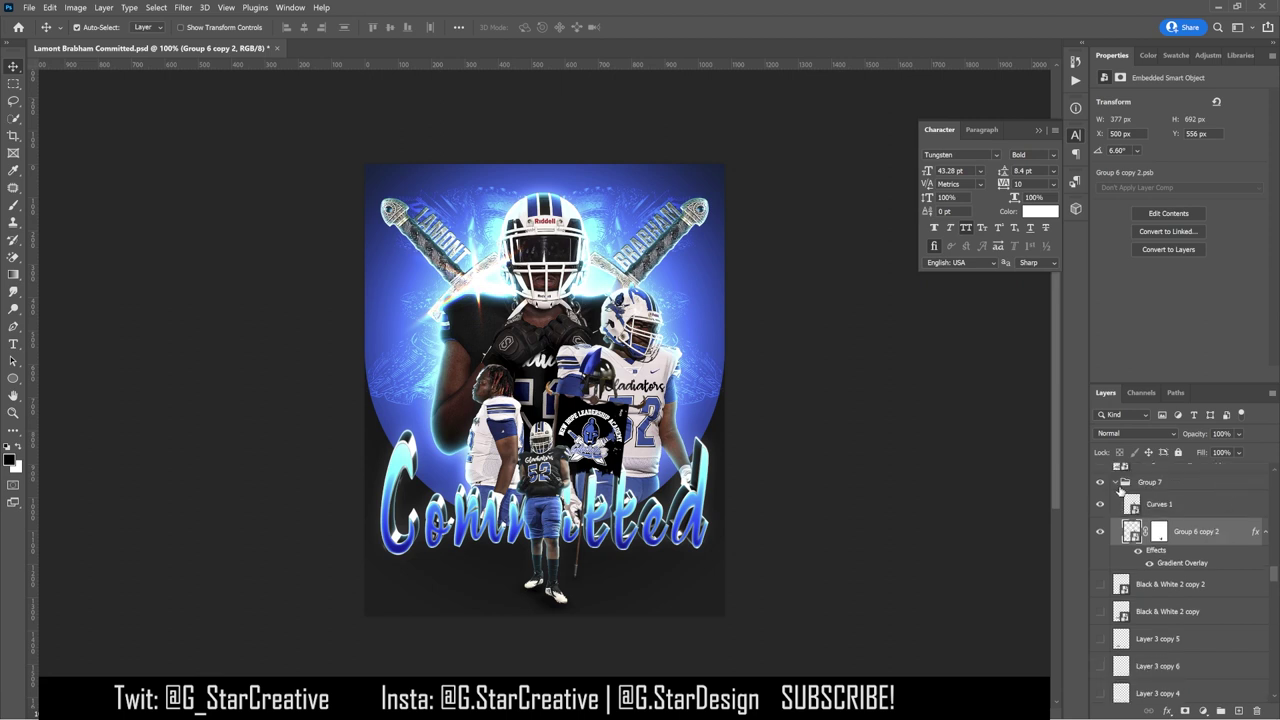
left_click(1116, 483)
right_click(1180, 488)
left_click(1178, 520)
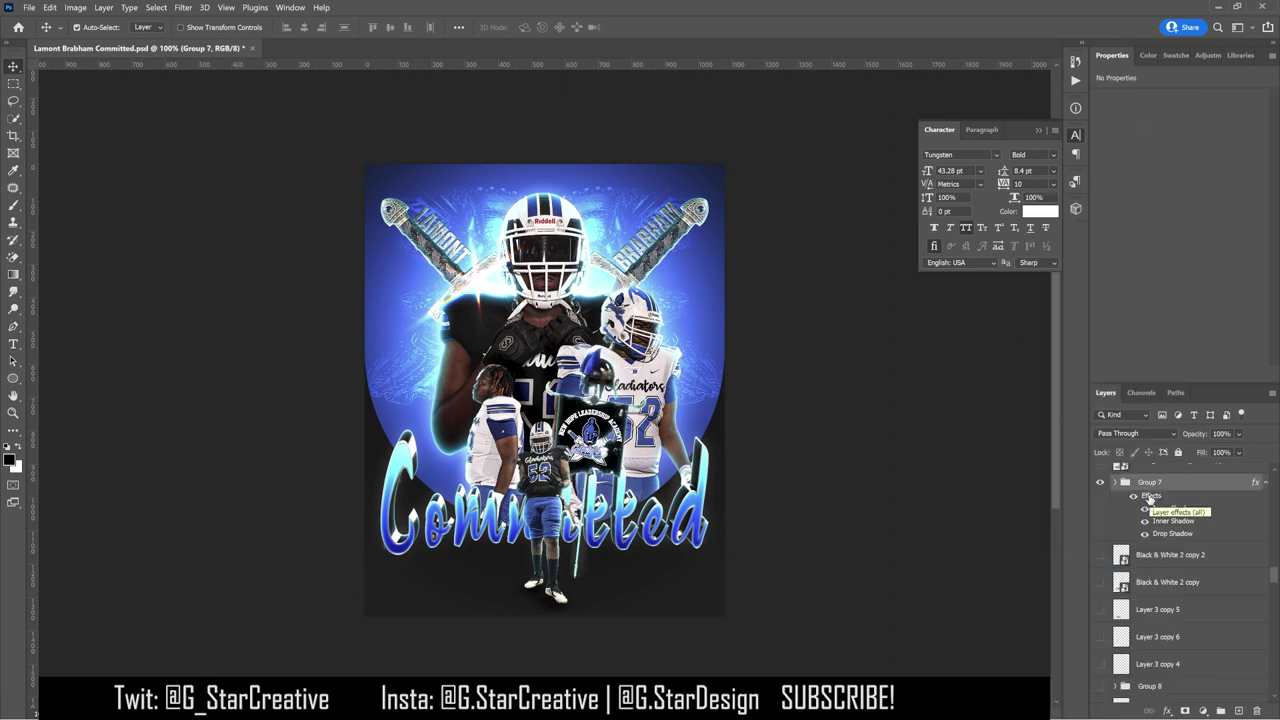
right_click(1150, 497)
left_click(1182, 458)
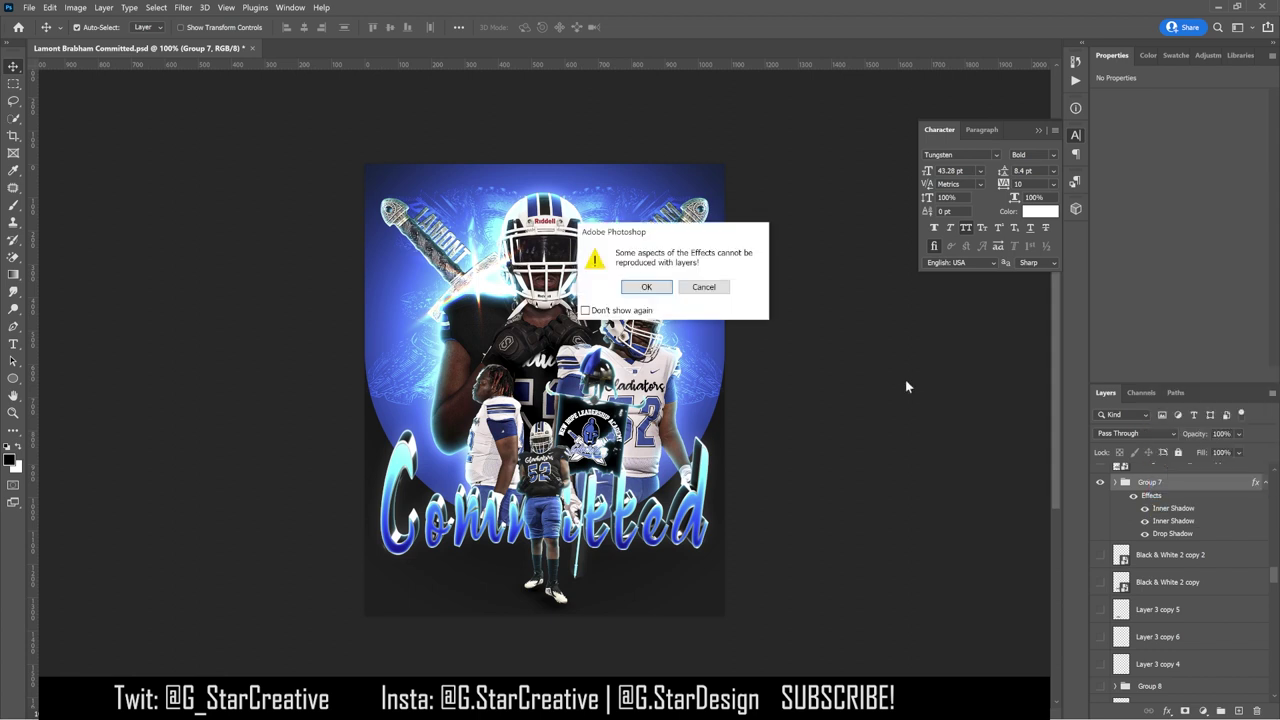
key("Return")
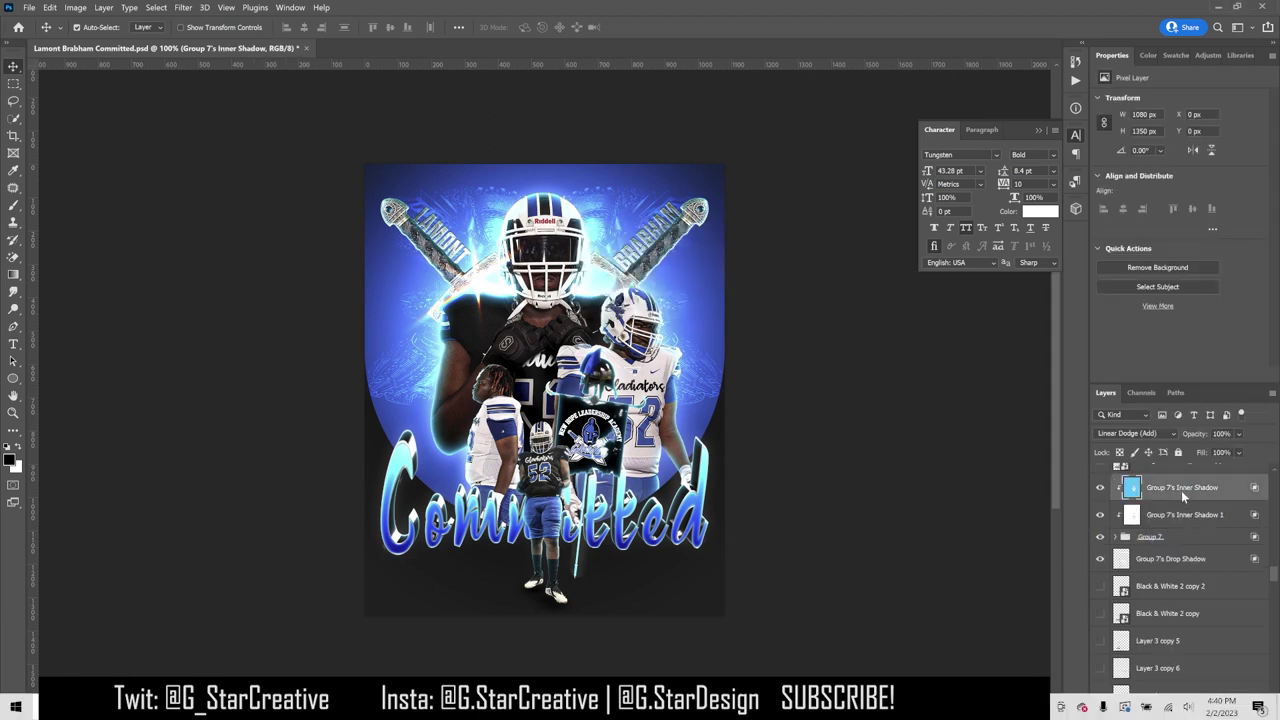
Step: Give Group 7's Inner Shadow a hide-all mask and paint white glow over the hand and flag
left_click(1185, 711, "alt")
key("b")
key("x")
mouse_move(589, 392)
left_mouse_down()
mouse_move(566, 398)
mouse_move(560, 470)
mouse_move(540, 445)
mouse_move(585, 535)
left_mouse_up()
key("bracketright")
key("bracketright")
key("x")
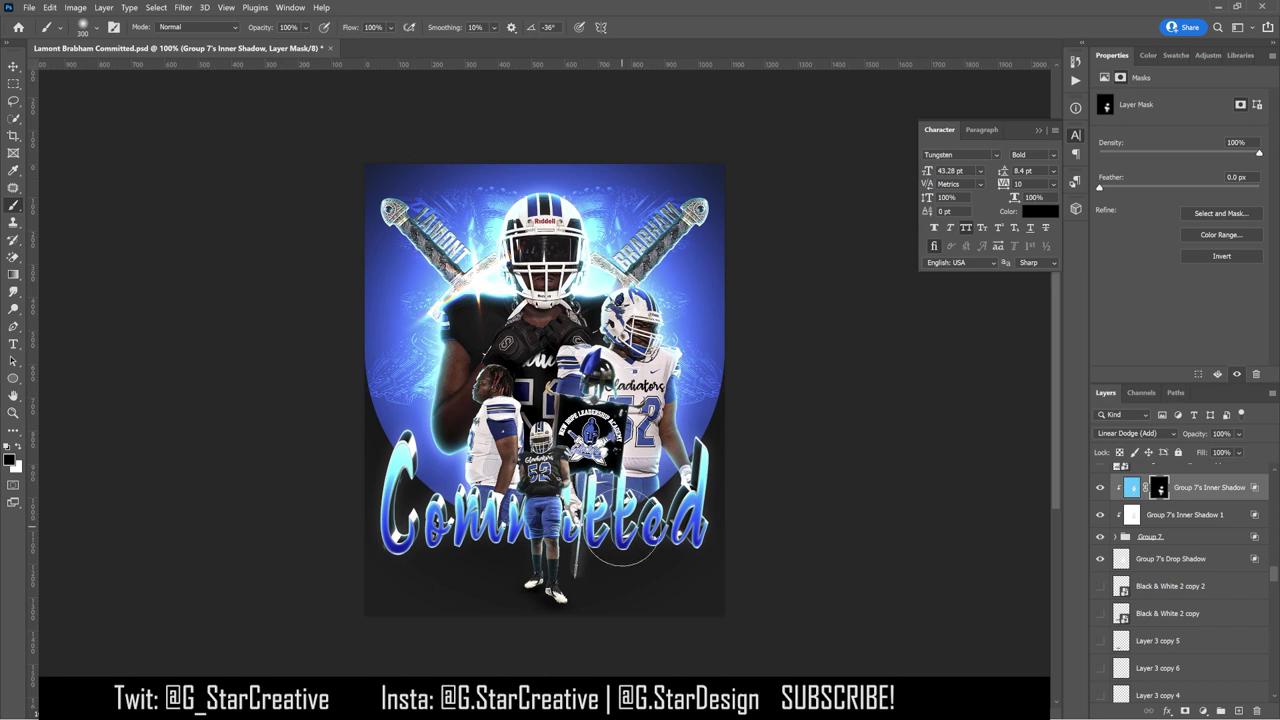
key("x")
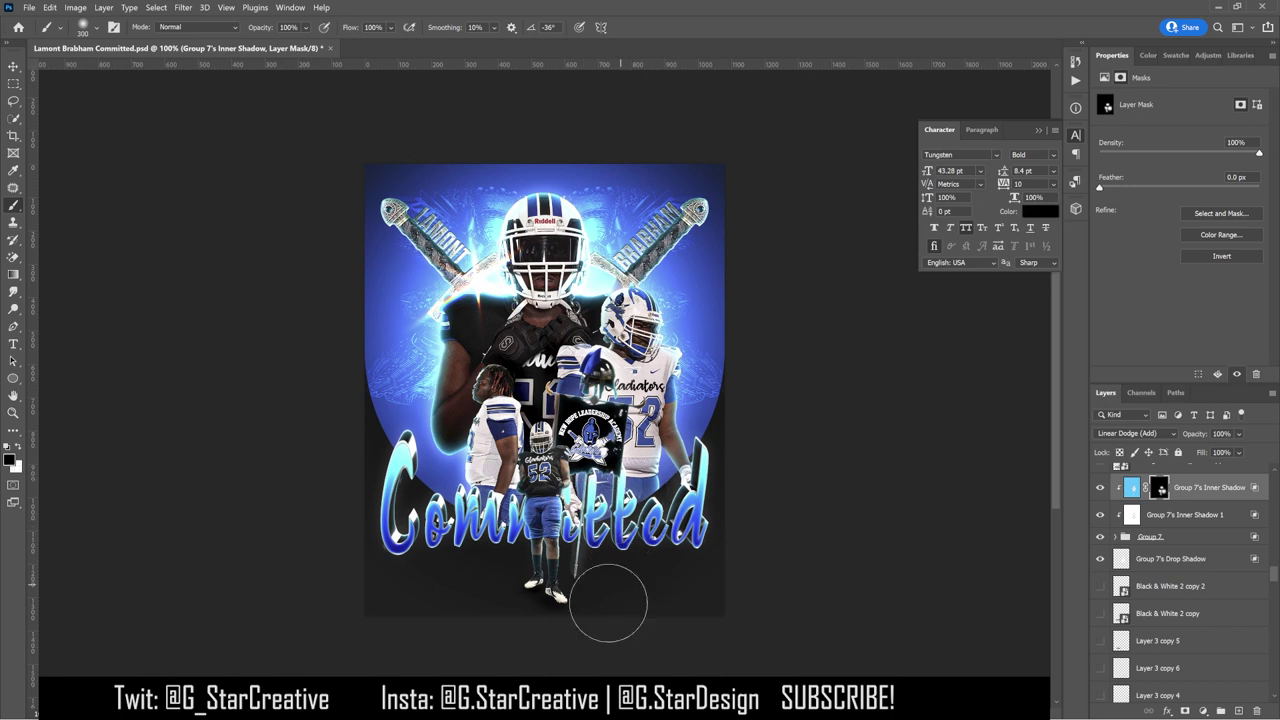
key("x")
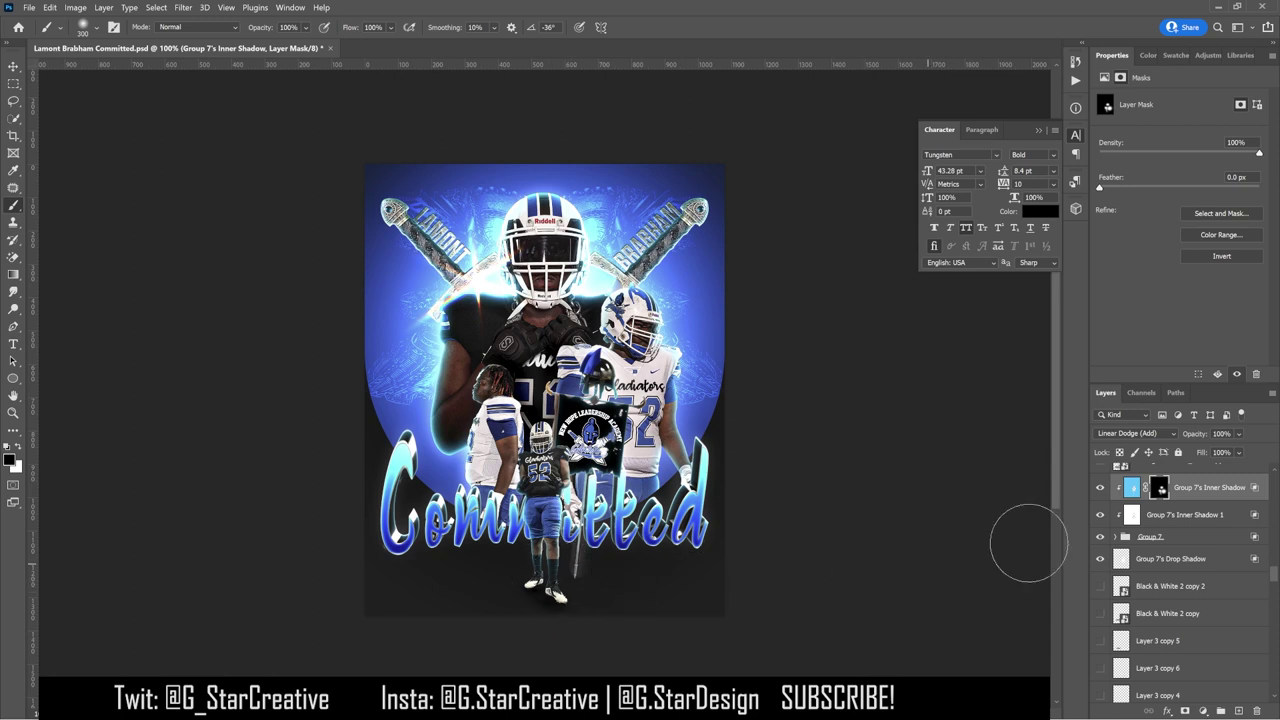
Step: Give Inner Shadow 1 a hide-all mask and paint a dab of its glow back in
left_click(1185, 514)
left_click(1184, 711, "alt")
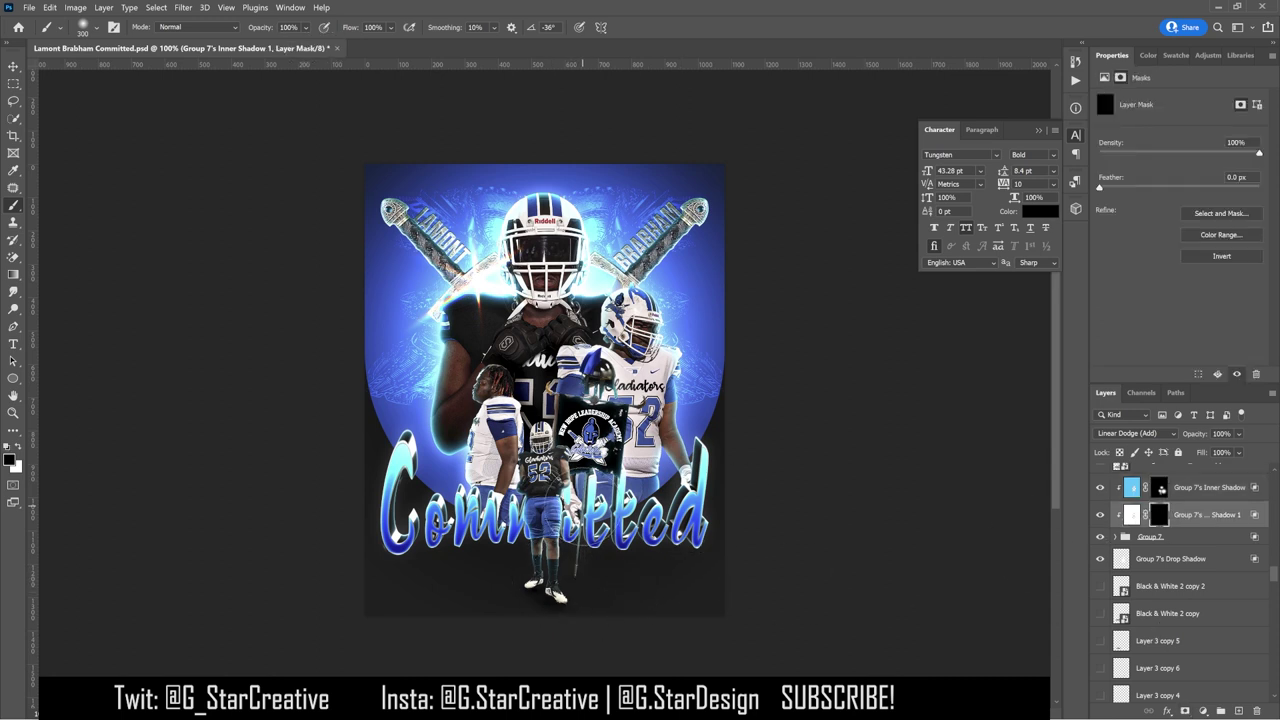
key("x")
left_click(590, 417)
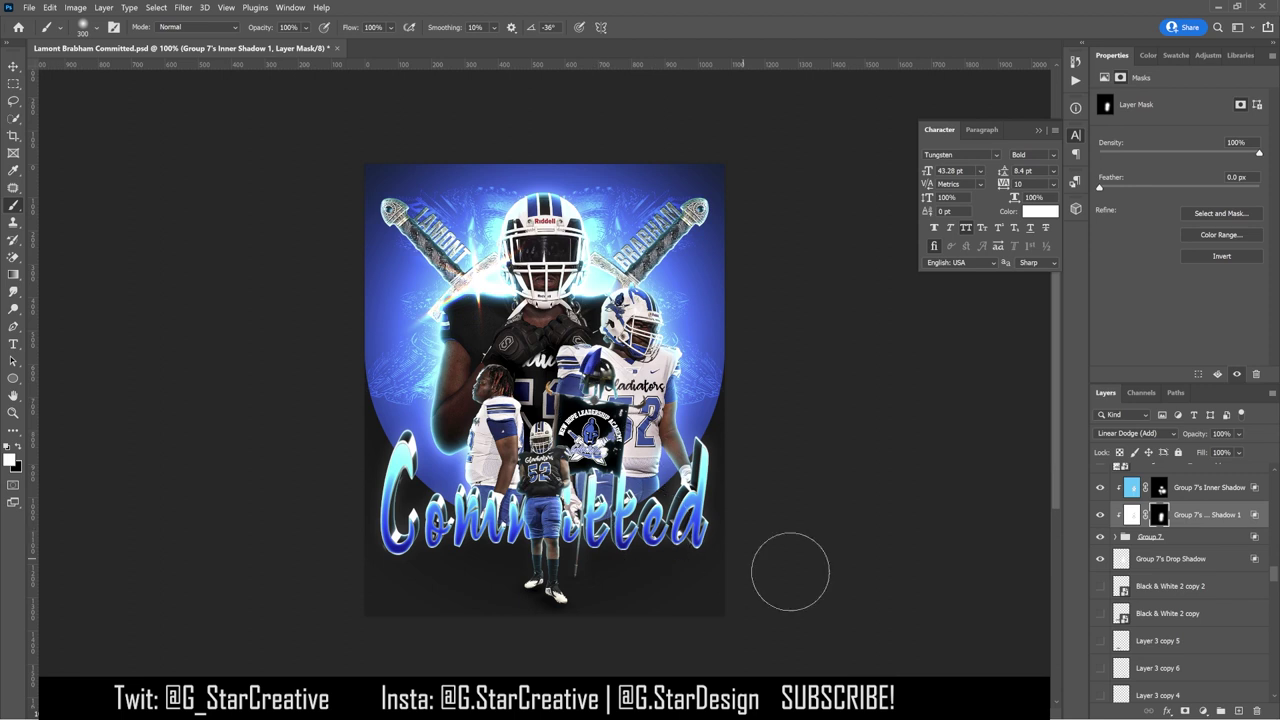
left_click(1160, 558)
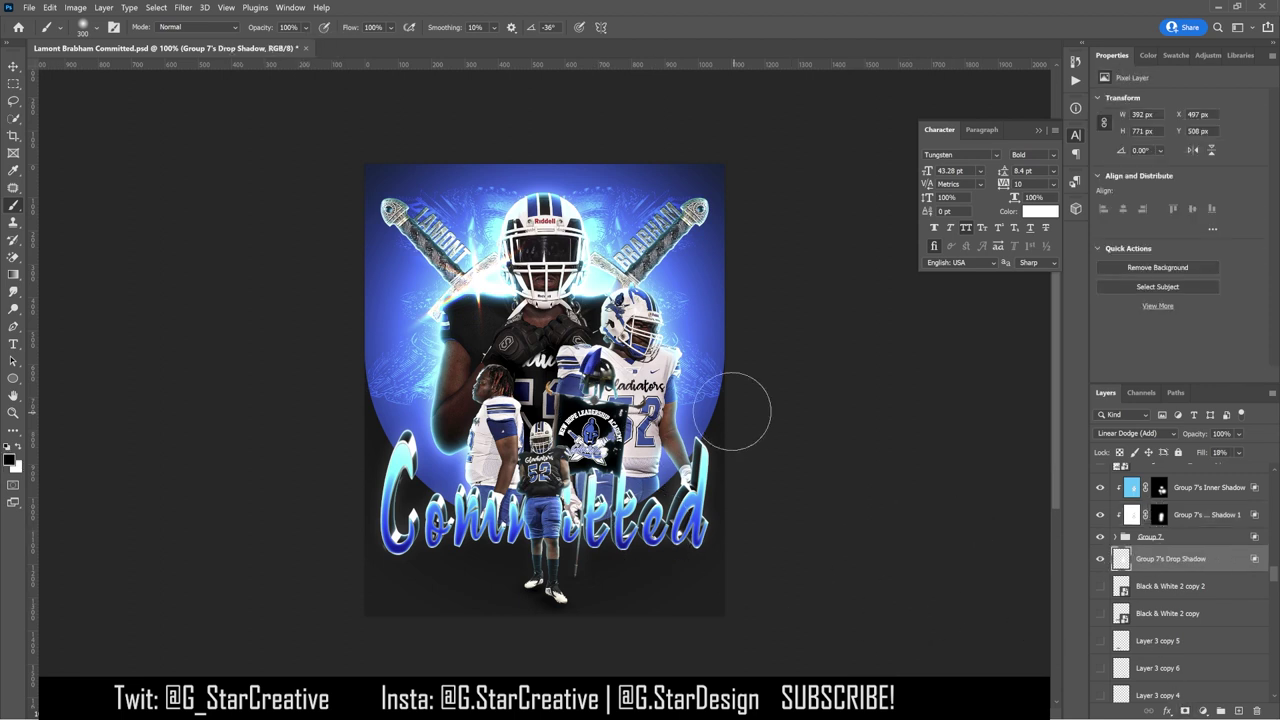
left_click(14, 66)
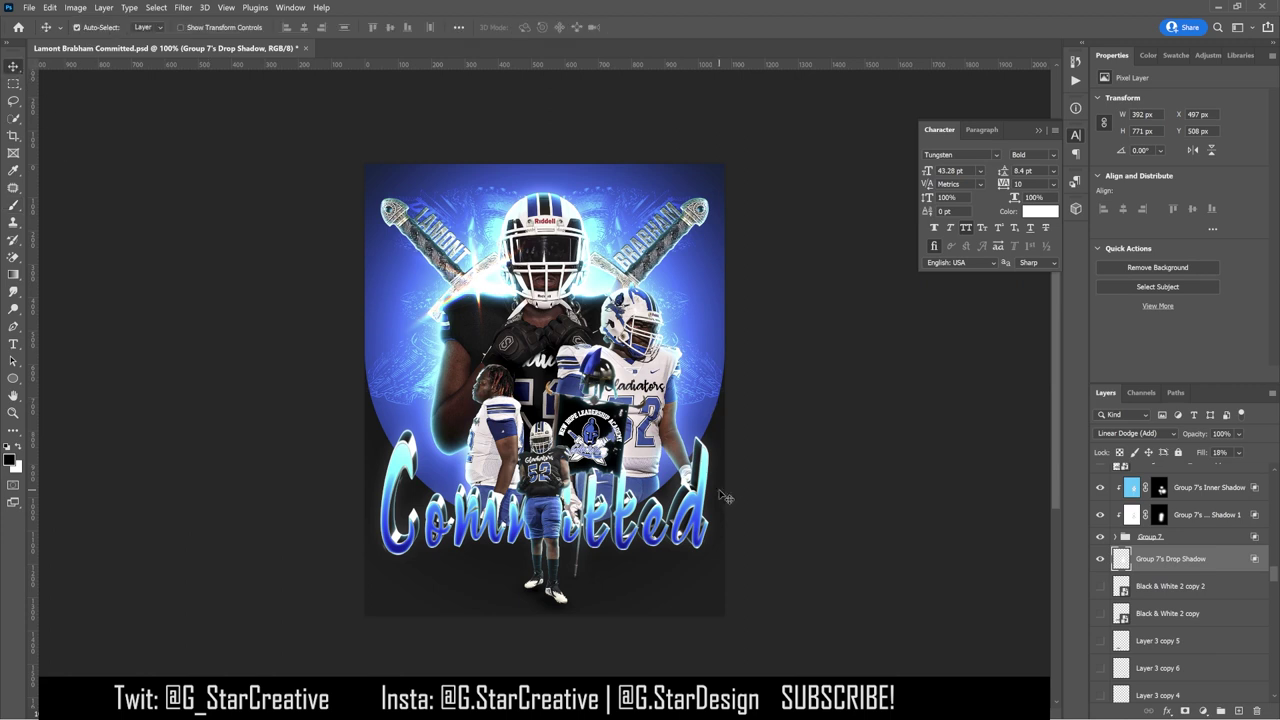
Step: Check Group 7's Drop Shadow visibility and style, then create and delete an empty Layer 4
left_click(1100, 559)
left_click(1100, 559)
left_click(1100, 559)
double_click(1200, 559)
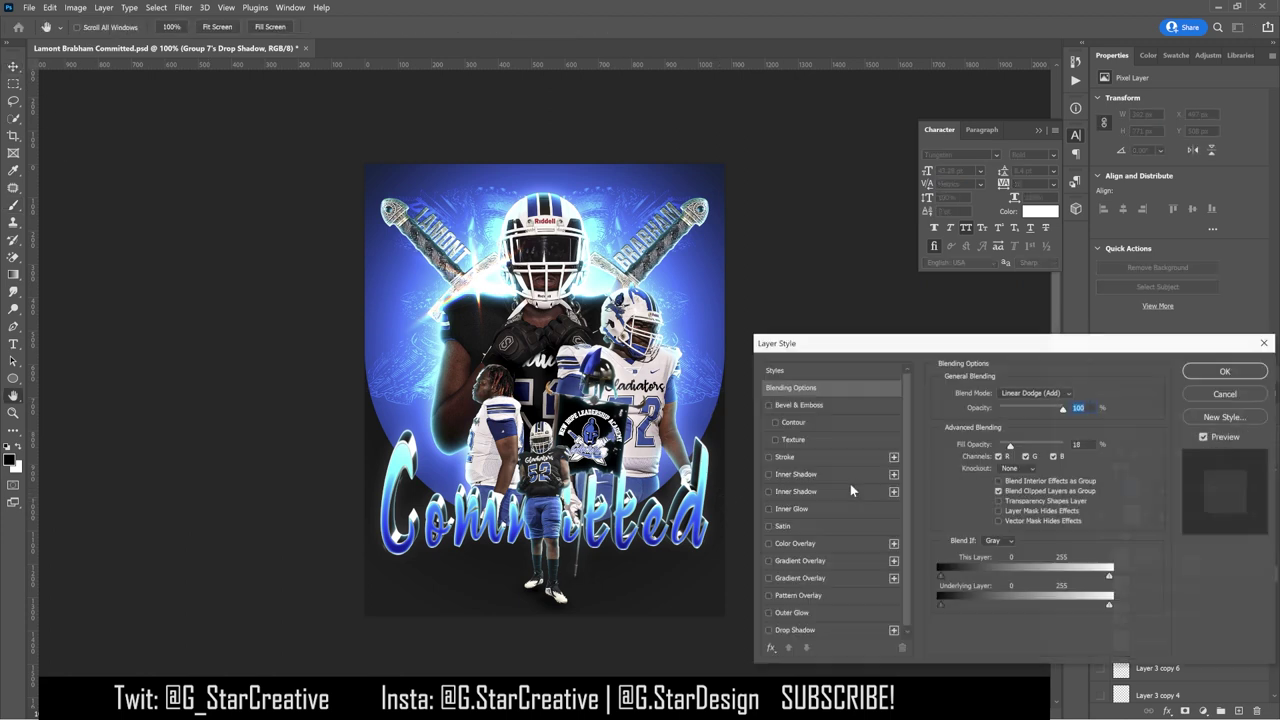
key("Escape")
key("ctrl+shift+alt+n")
left_click(12, 207)
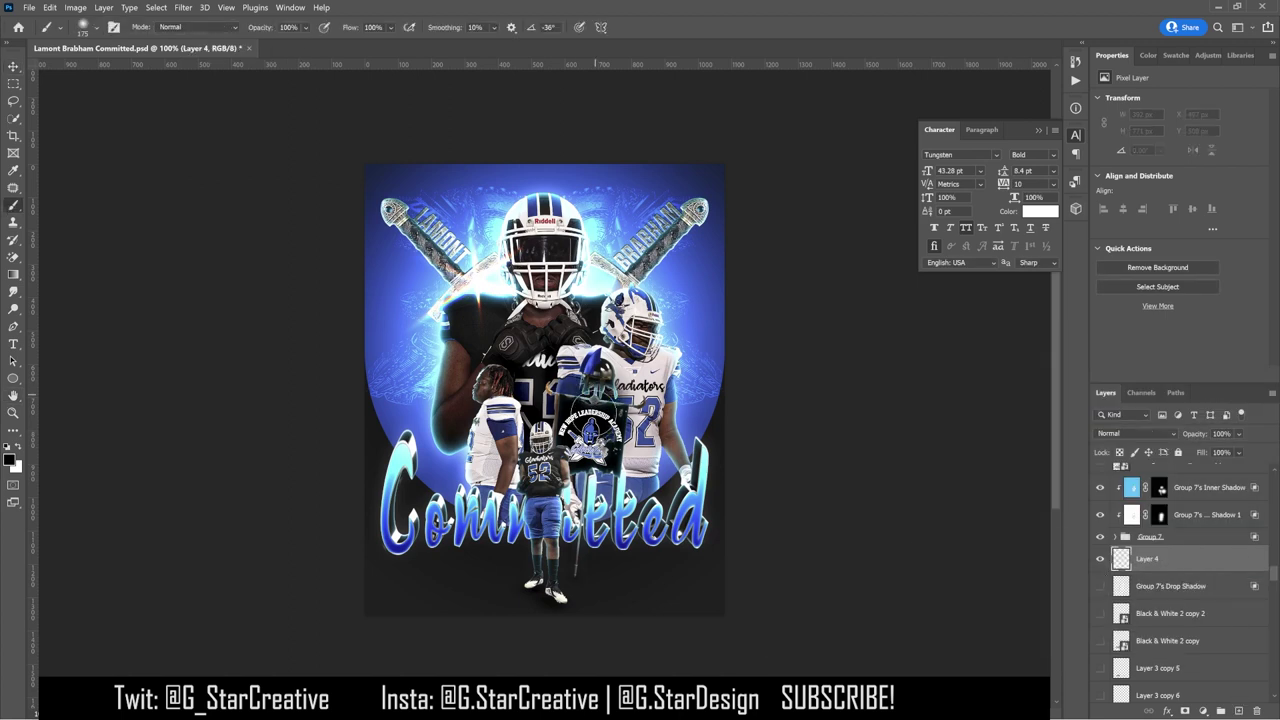
key("bracketright")
key("bracketright")
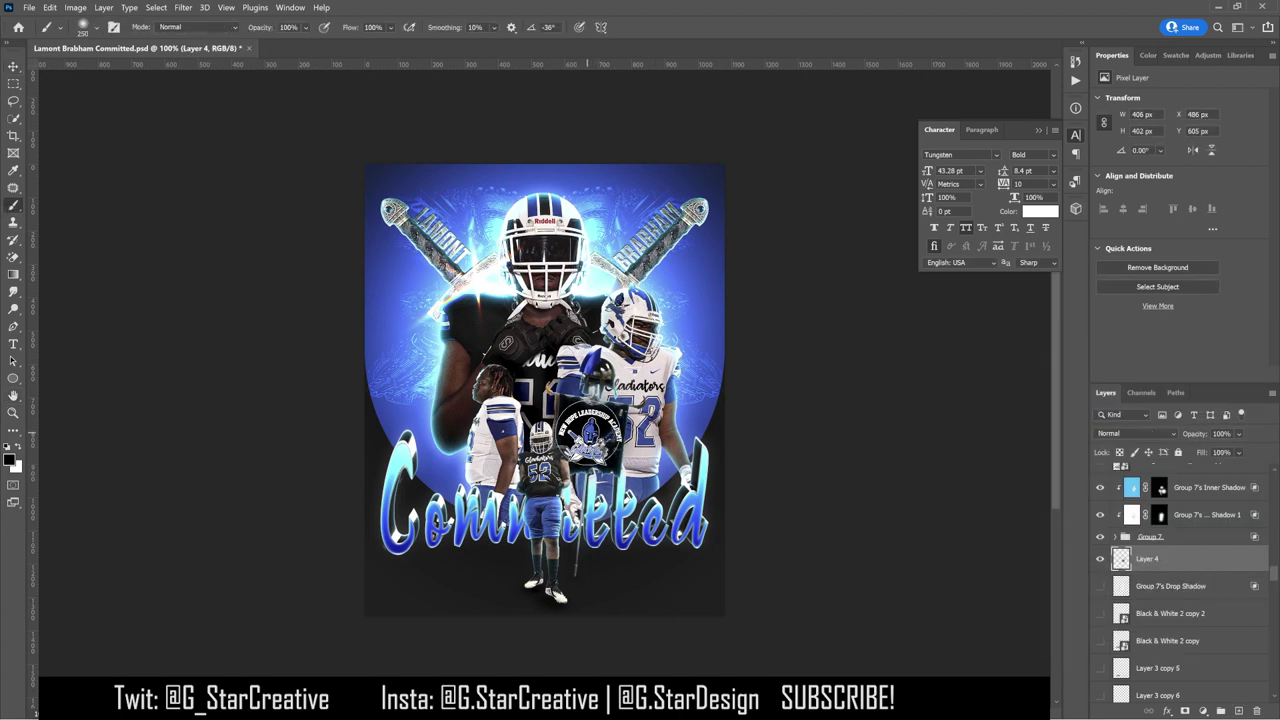
key("Delete")
key("bracketleft")
key("bracketleft")
key("bracketleft")
Step: Nudge the Texturelabs_LensFX_242L texture slightly down and right with the Move tool
key("v")
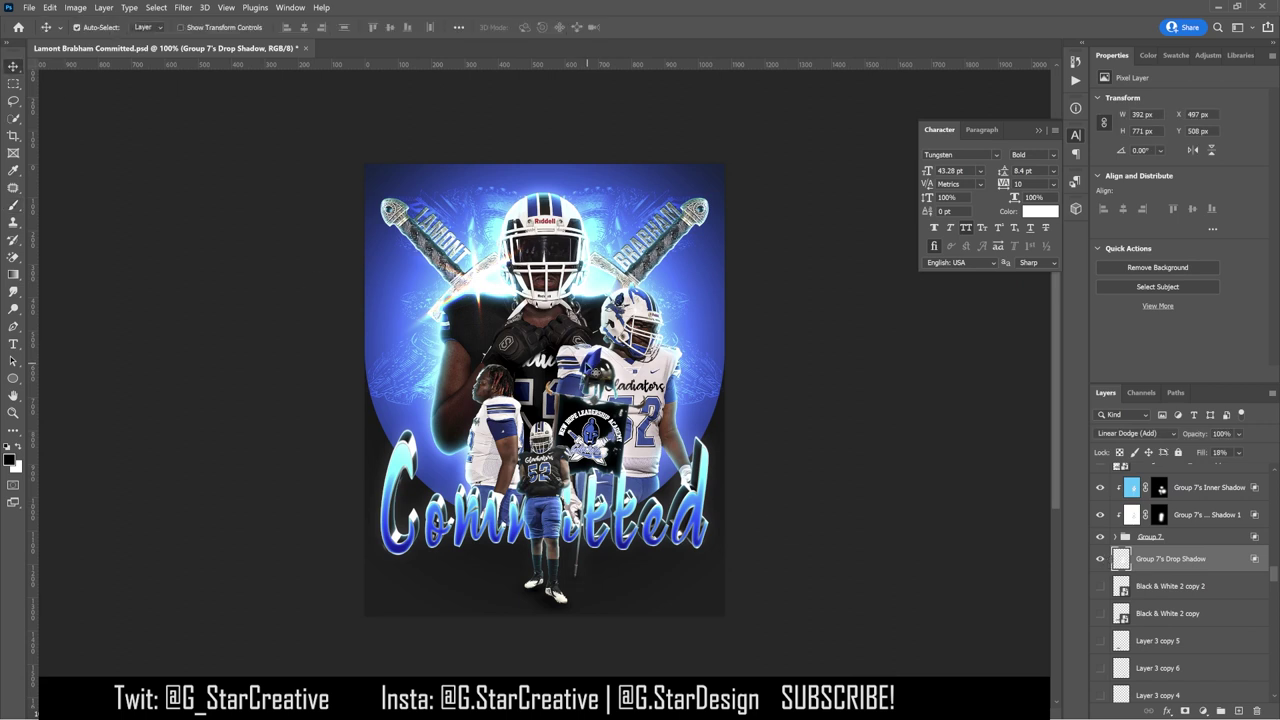
left_click(487, 296)
scroll(1158, 512, "up", 3)
left_click_drag(809, 416, 851, 458)
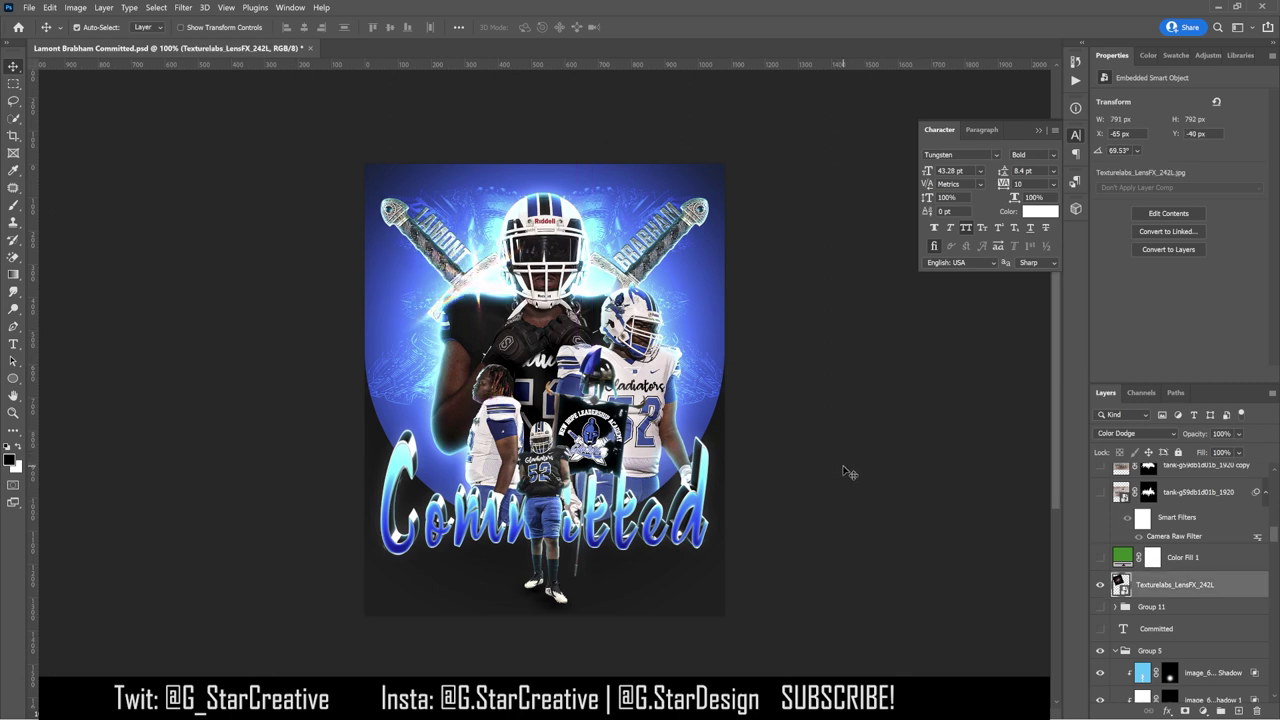
Step: Lock the texture layer and add a Color Lookup graded with filmstock_50.3dl at 81% fill
left_click(1178, 453)
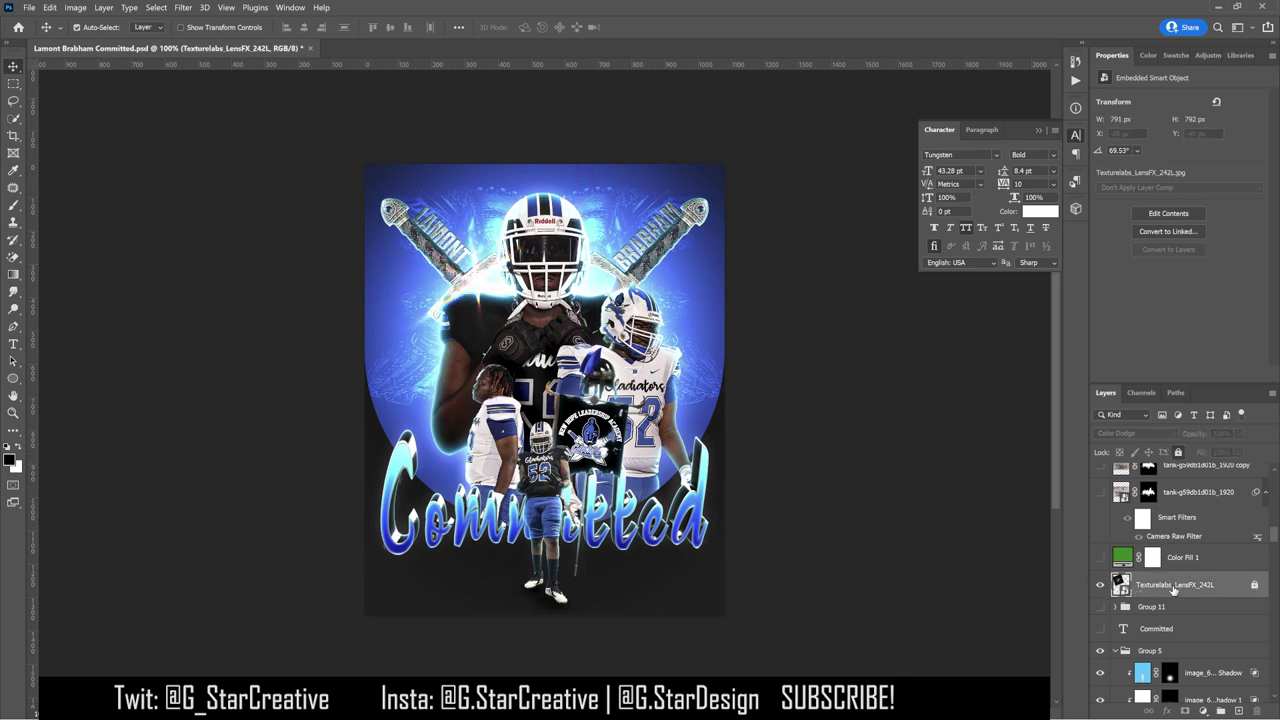
left_click(1208, 55)
left_click(1188, 88)
left_click(1205, 100)
left_click(1137, 151)
key("Down")
key("Down")
key("Down")
key("Down")
key("Down")
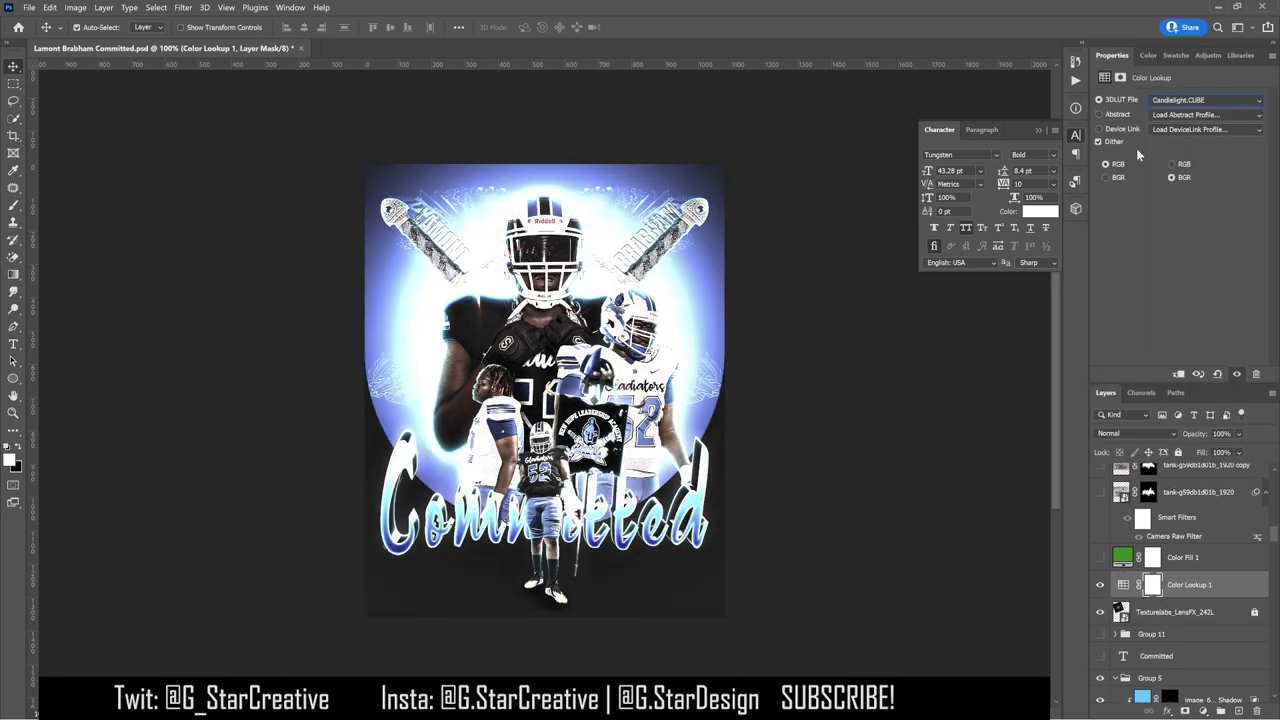
key("Down")
key("Down")
key("Down")
key("Down")
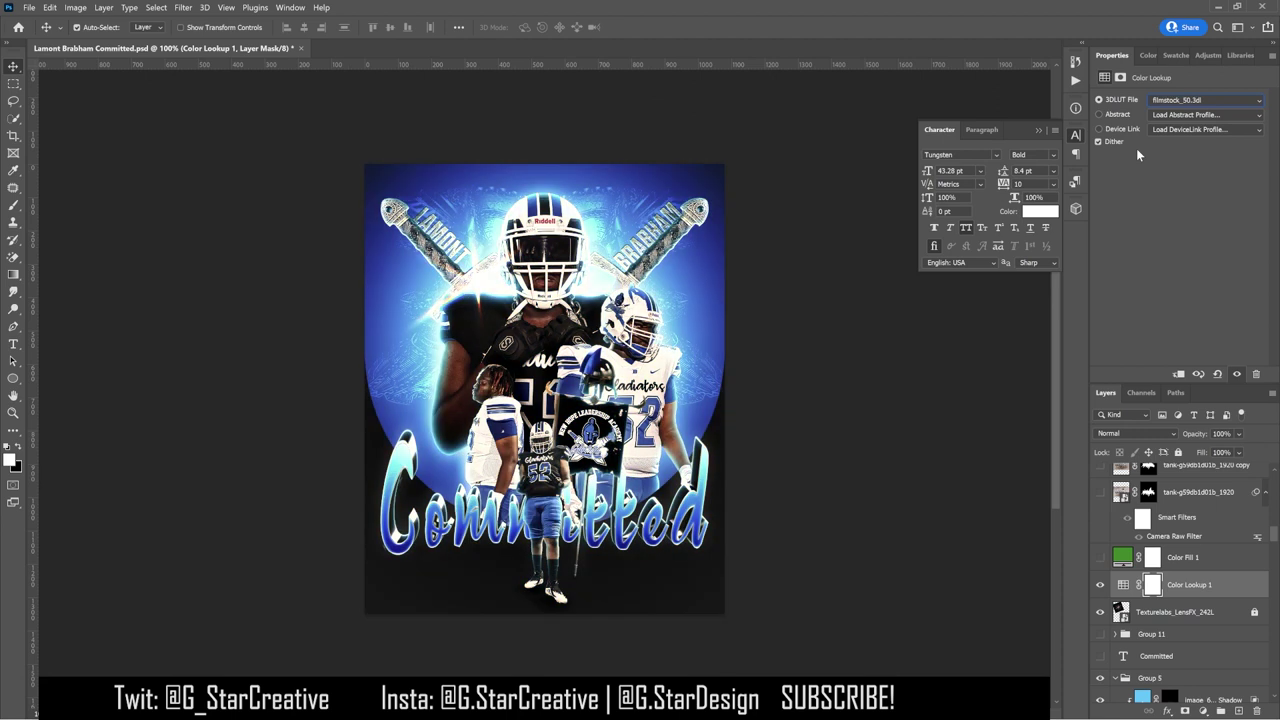
key("Down")
key("Down")
key("Down")
key("Down")
key("Down")
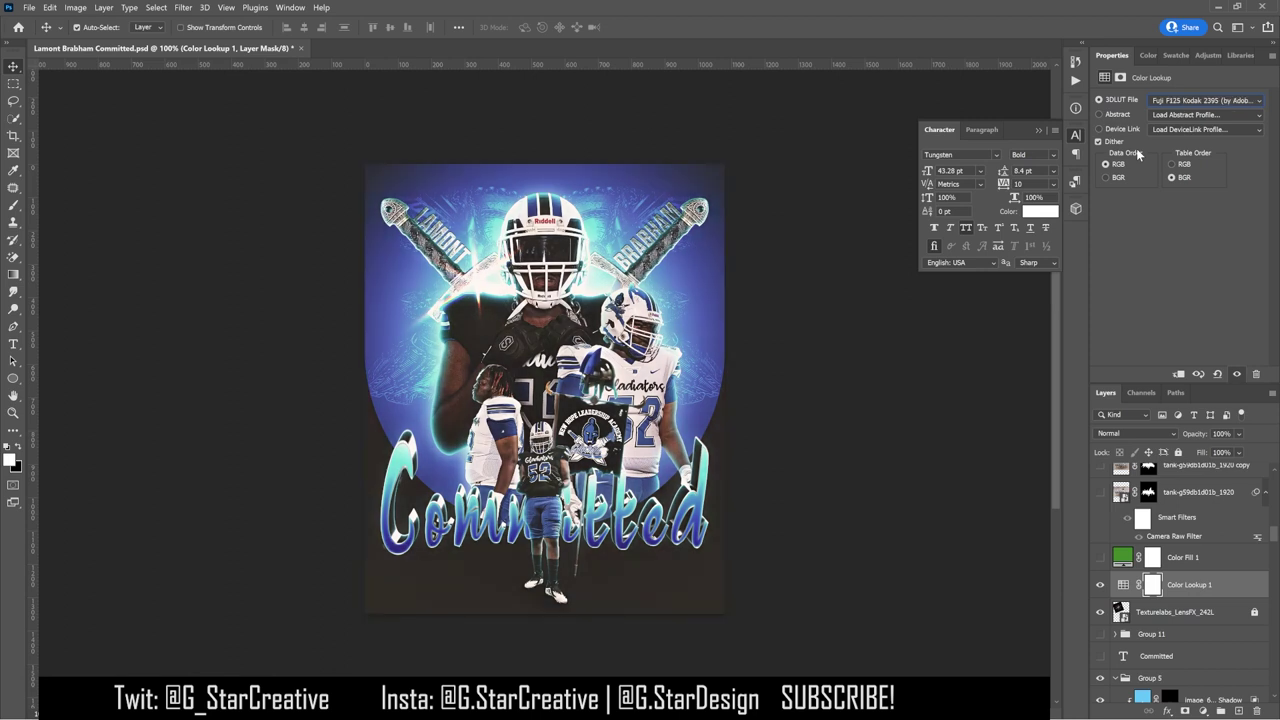
key("Down")
key("Down")
key("Down")
key("Down")
key("Down")
key("Down")
key("Down")
key("Down")
key("Down")
key("Down")
key("Down")
key("Down")
key("Up")
key("Up")
key("Up")
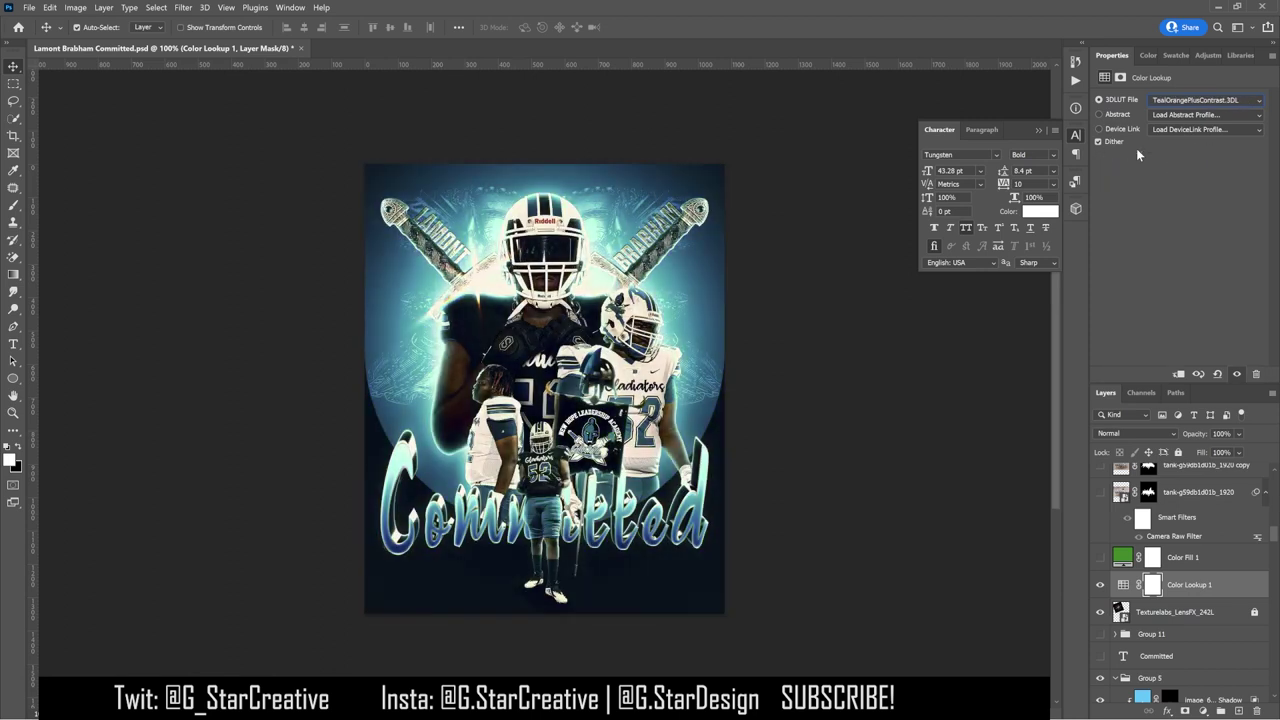
key("alt+Down")
left_click(1153, 152)
key("Down")
key("Down")
key("Down")
key("Down")
key("Down")
key("Down")
key("Down")
key("Down")
key("Down")
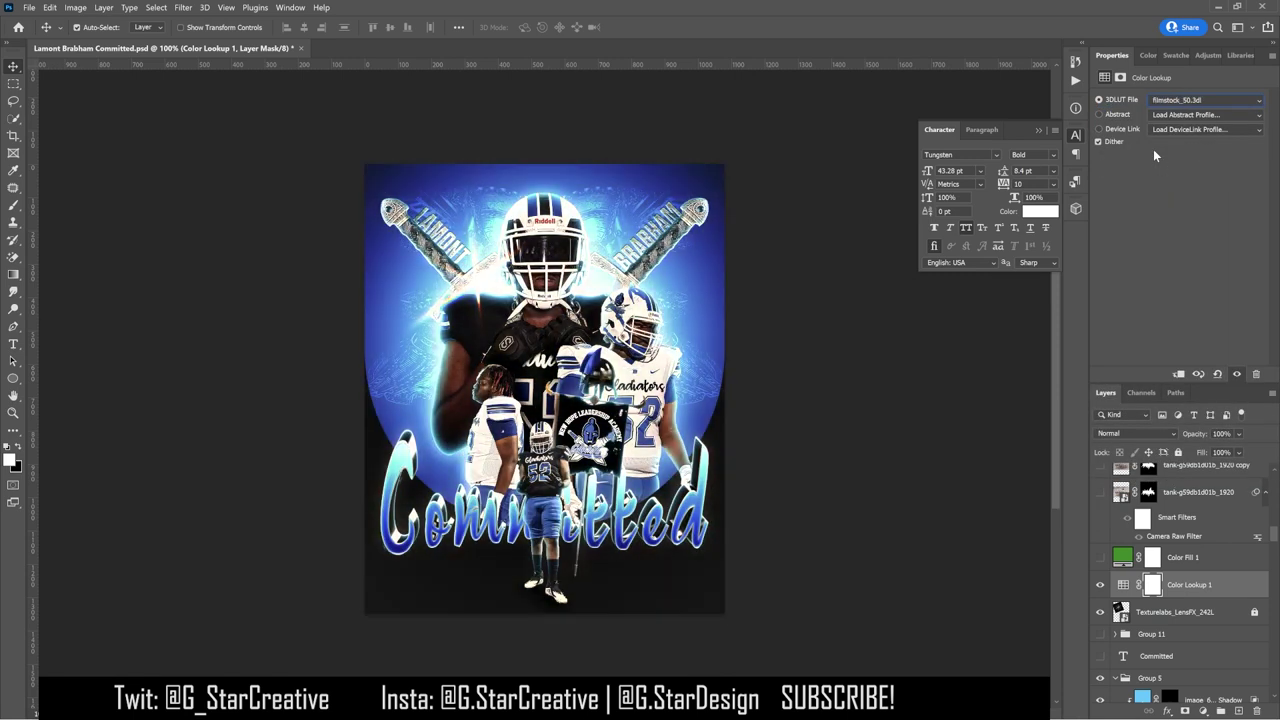
left_click_drag(1204, 455, 1190, 454)
Step: Add a second Color Lookup using Fuji F125 Kodak 2395, then stamp all visible layers
left_click(1205, 100)
left_click(1144, 152)
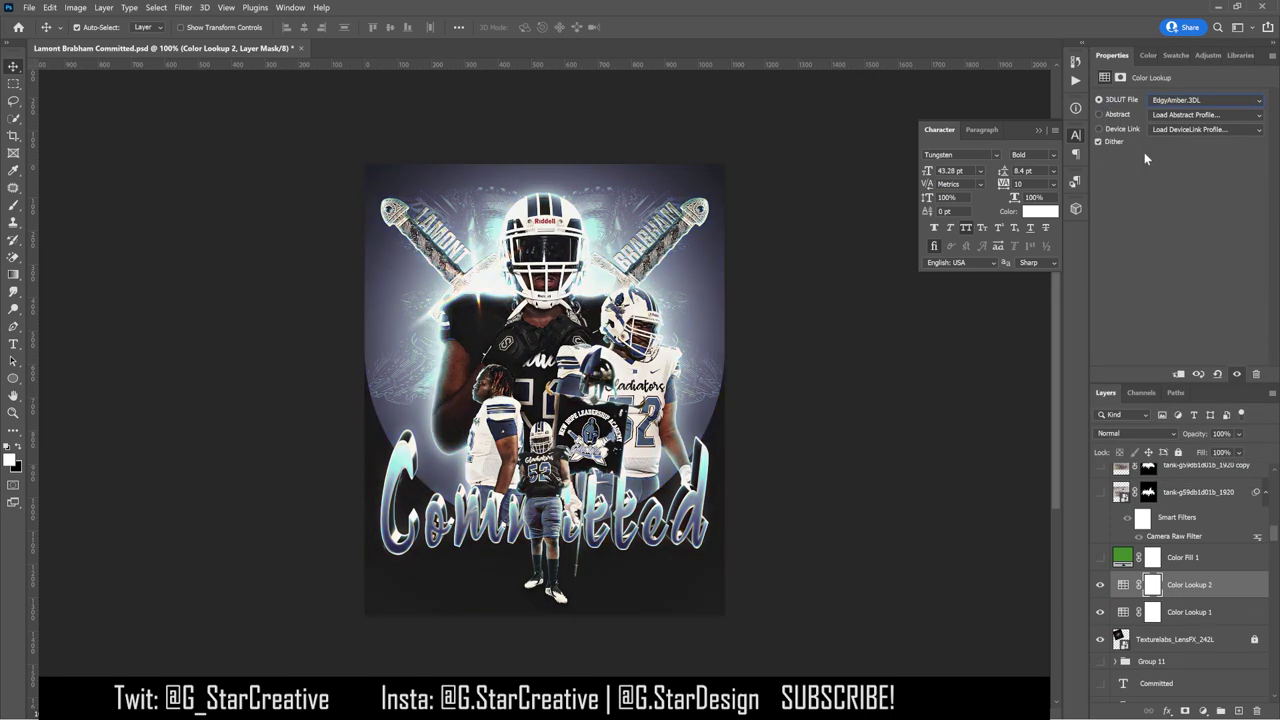
key("Down")
key("Down")
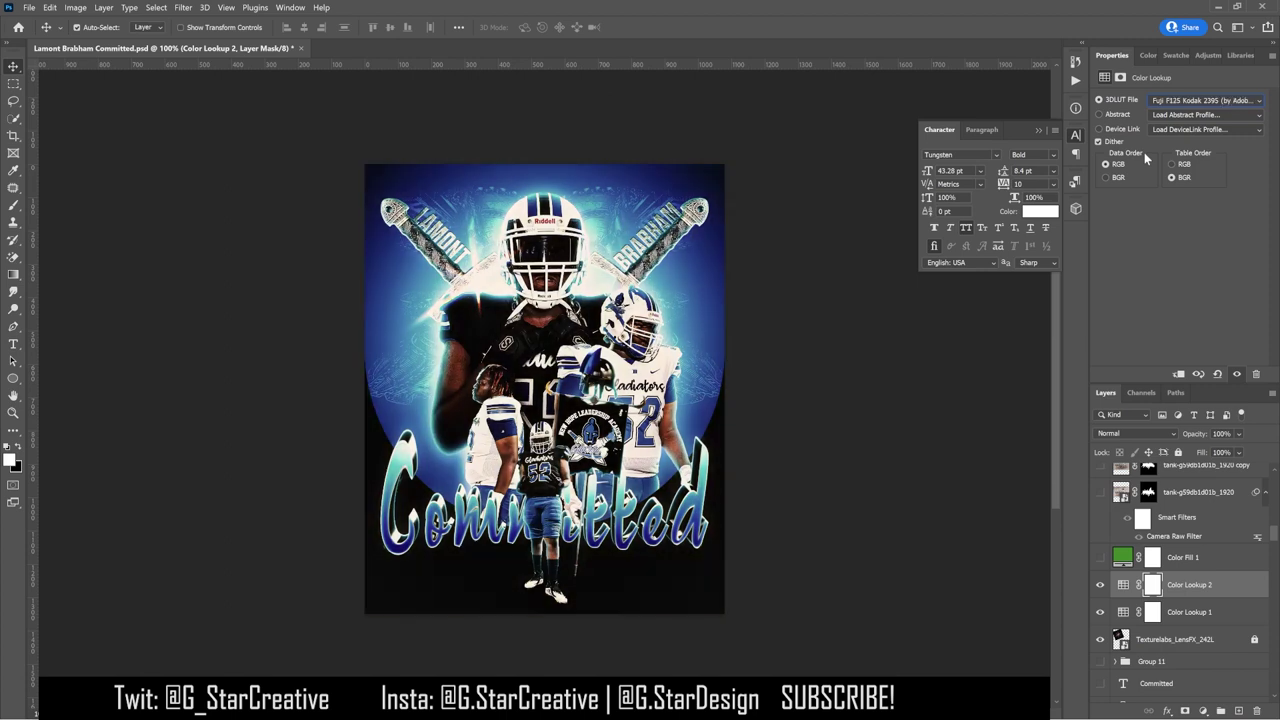
key("Down")
left_click(1200, 100)
left_click(1108, 306)
key("Down")
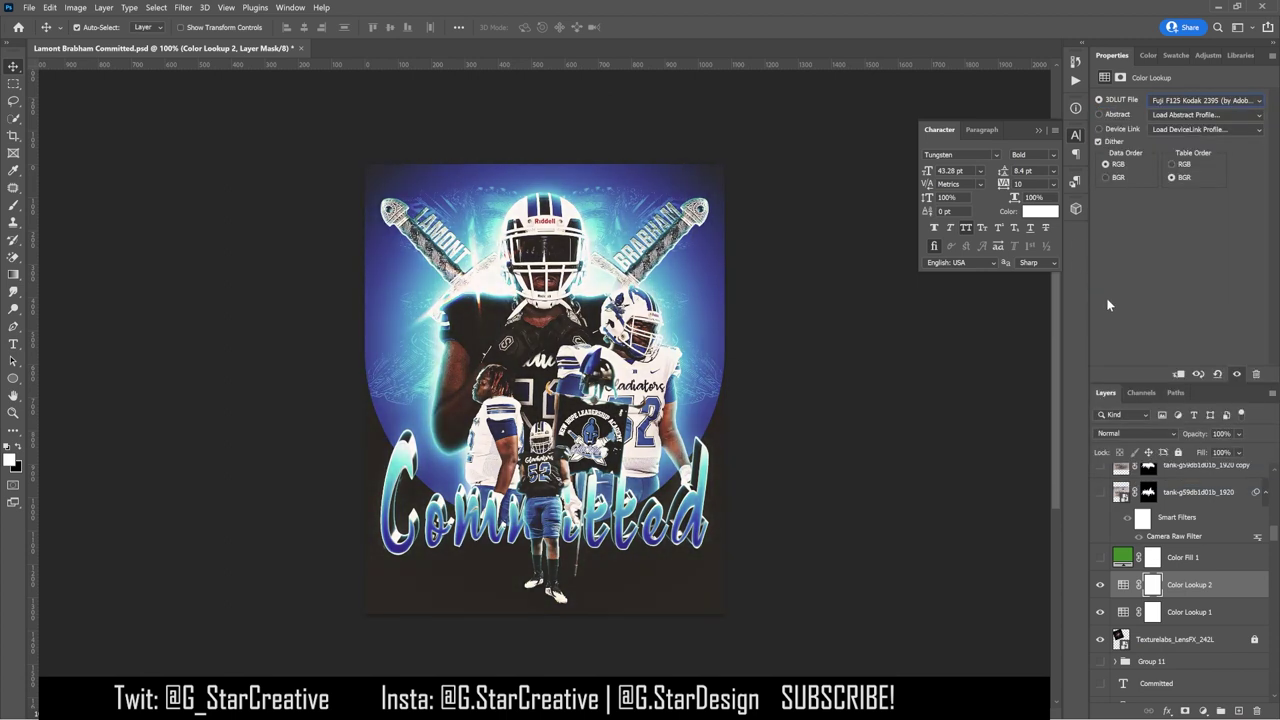
key("ctrl+alt+shift+e")
Step: Apply the merged image onto stamped Layer 4 in Multiply mode with Apply Image
right_click(1193, 585)
key("Escape")
left_click(76, 8)
left_click(96, 187)
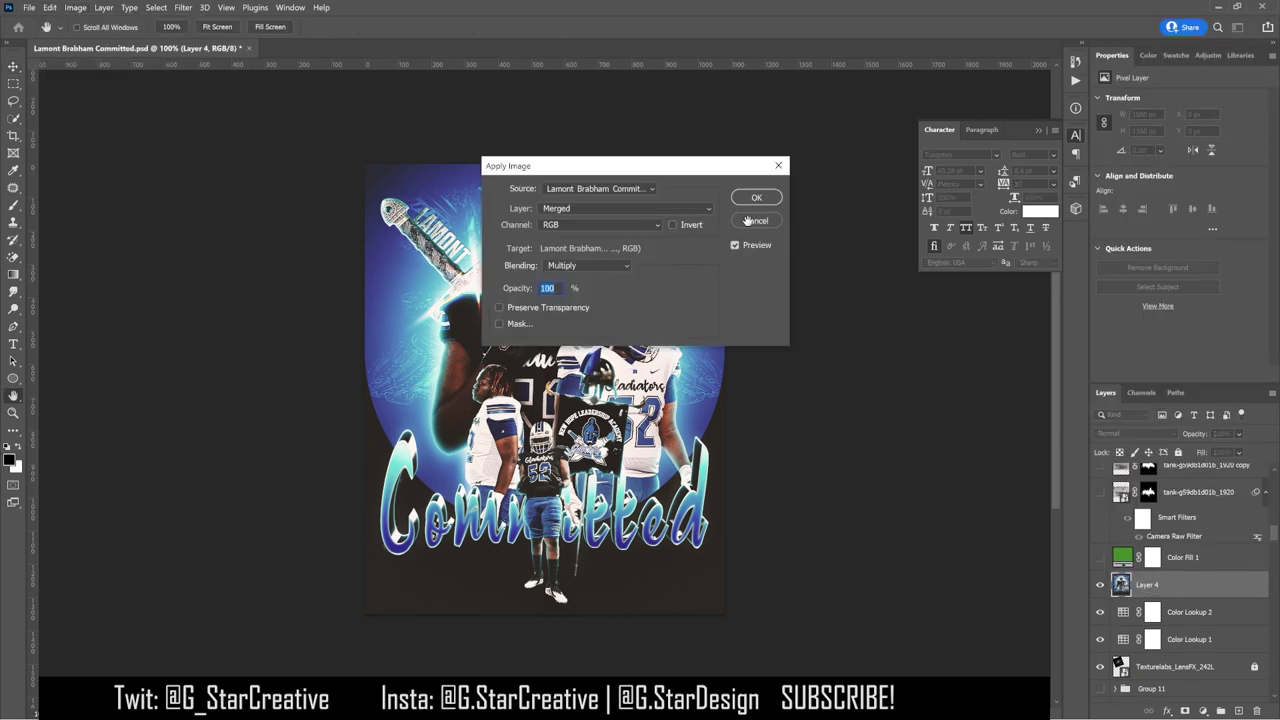
left_click(763, 194)
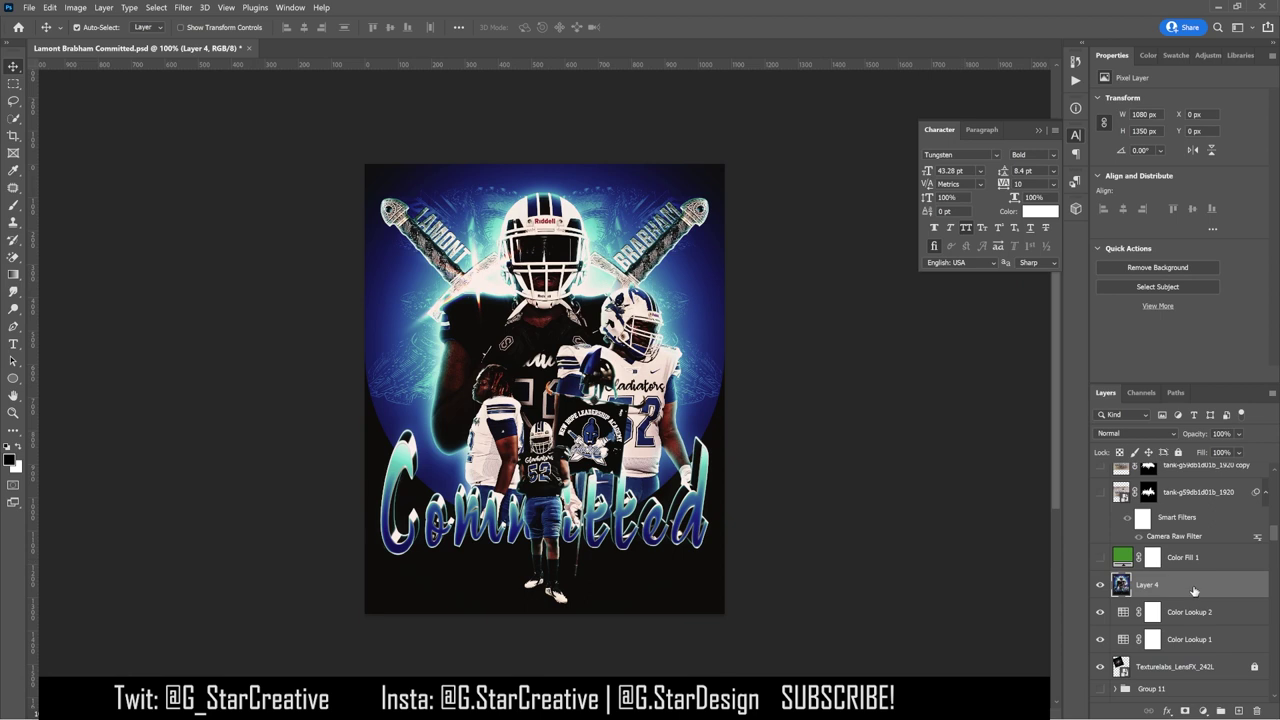
Step: Convert Layer 4 to a smart object and apply a Gaussian Blur of radius 5
right_click(1193, 591)
left_click(1132, 260)
left_click(183, 7)
left_click(383, 213)
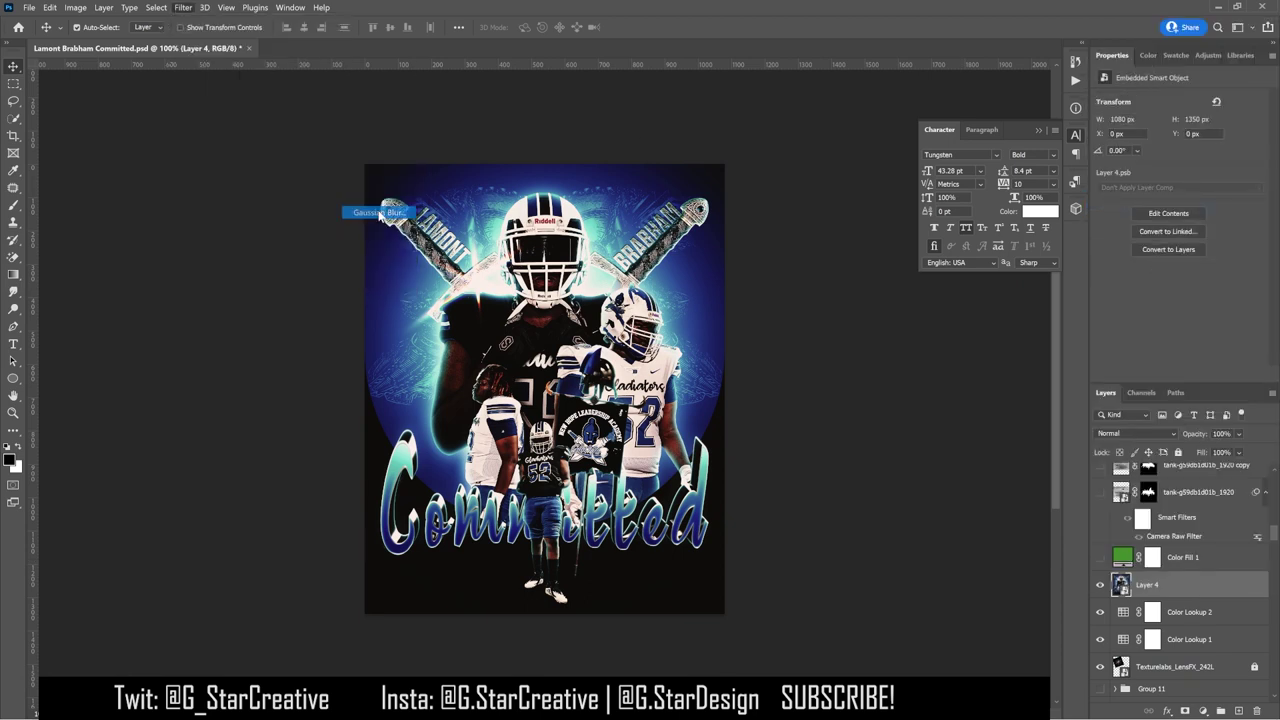
type("5")
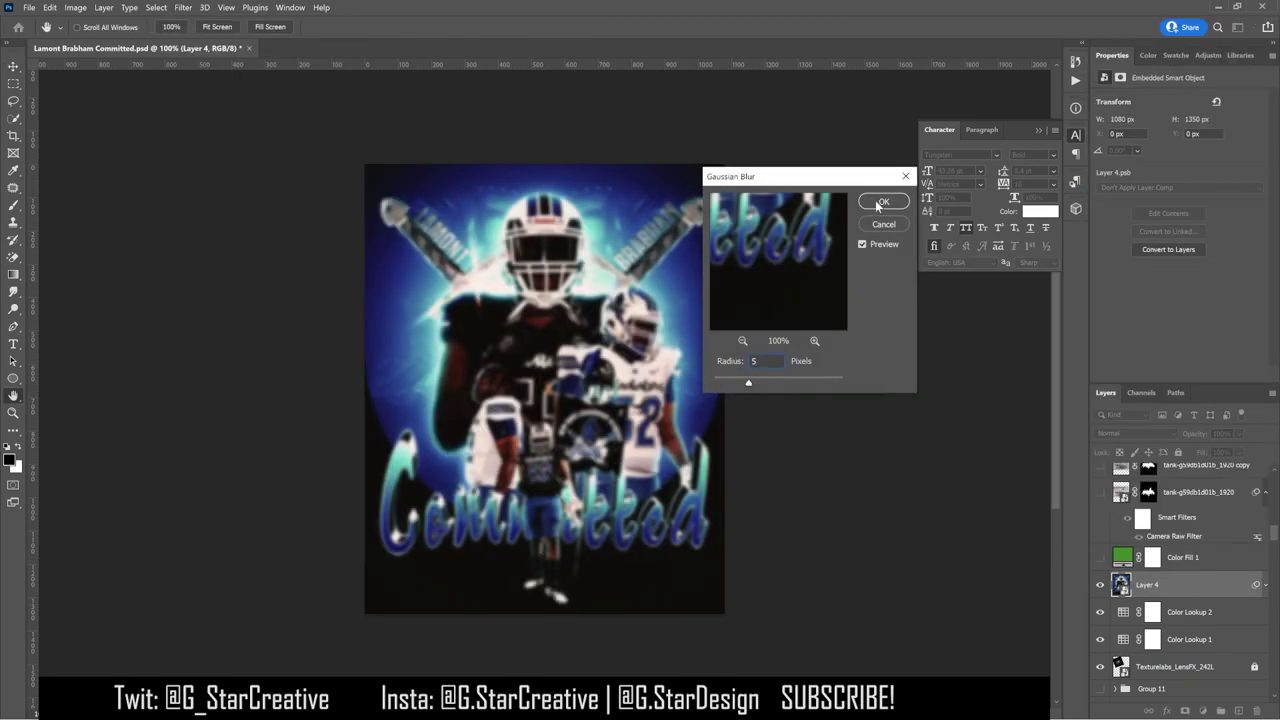
left_click(879, 203)
Step: Set Layer 4 to Screen blending, then undo the trial layer mask and Gaussian blur
left_click(1124, 433)
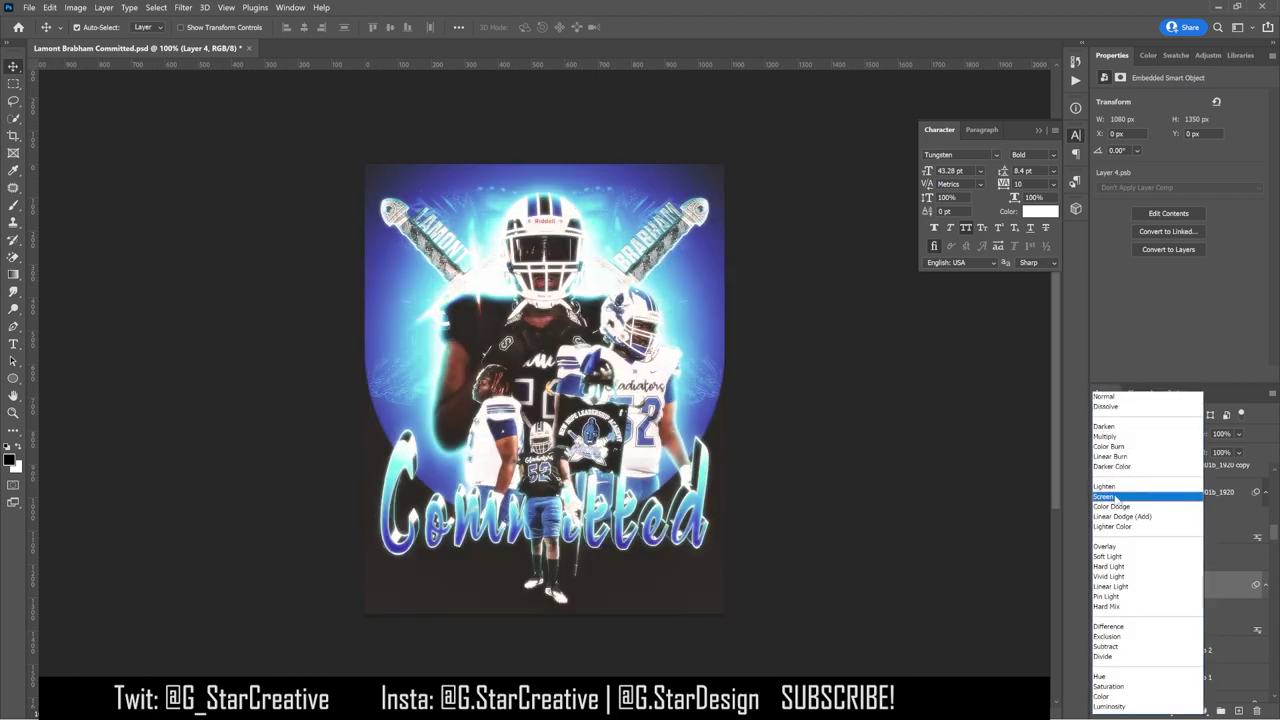
left_click(1115, 496)
left_click(1185, 710)
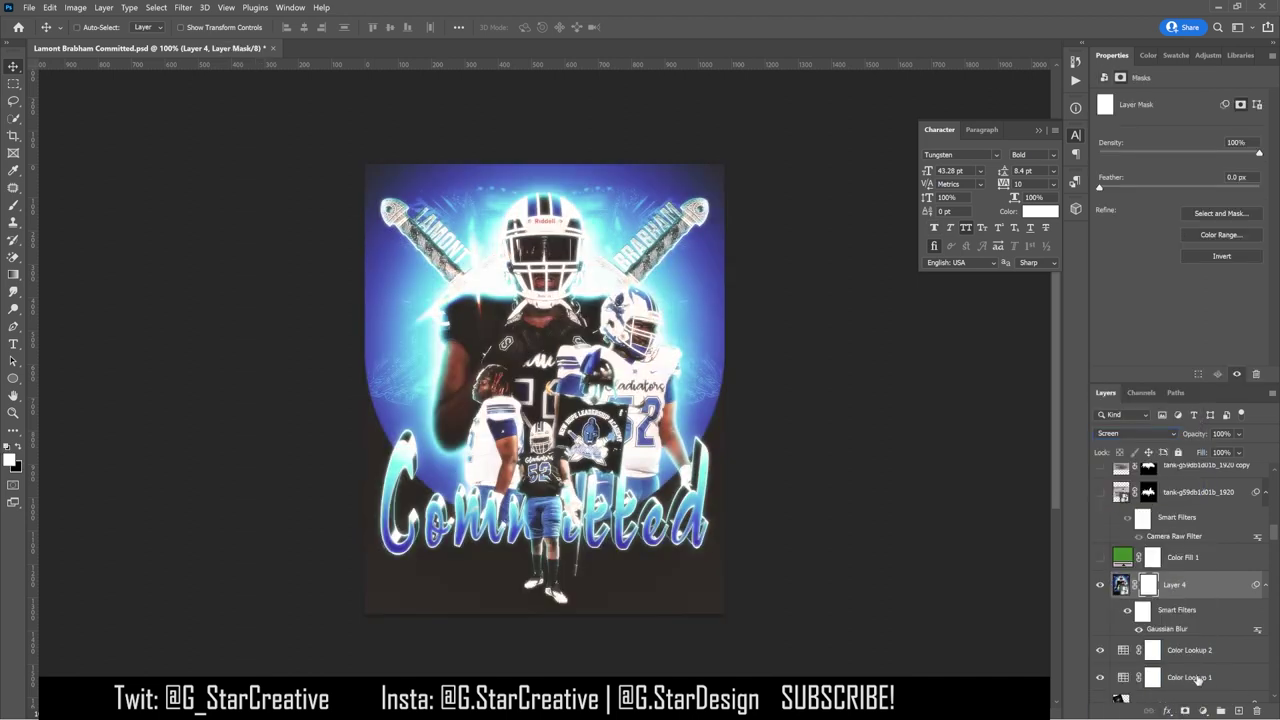
key("ctrl+z")
key("ctrl+z")
key("ctrl+z")
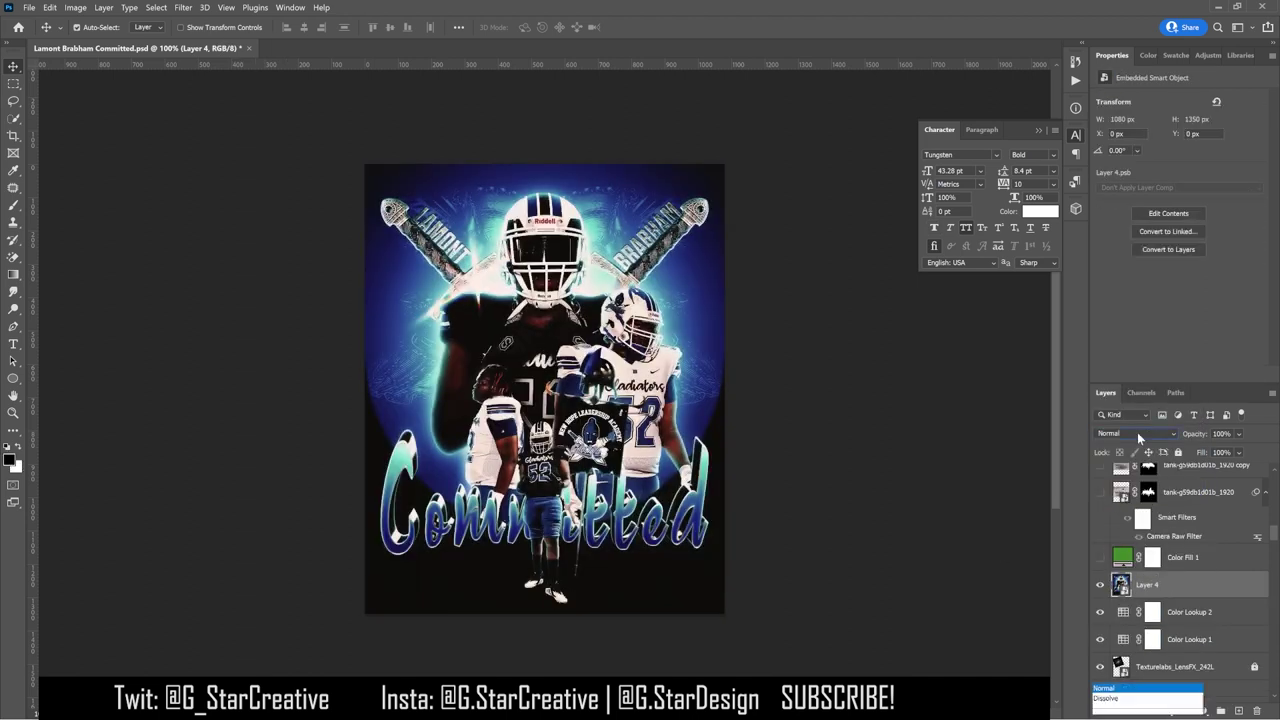
left_click(1135, 433)
left_click(1115, 496)
left_click(183, 7)
Step: Apply a Spin radial blur of amount 10 to Layer 4
mouse_move(190, 162)
left_click(375, 243)
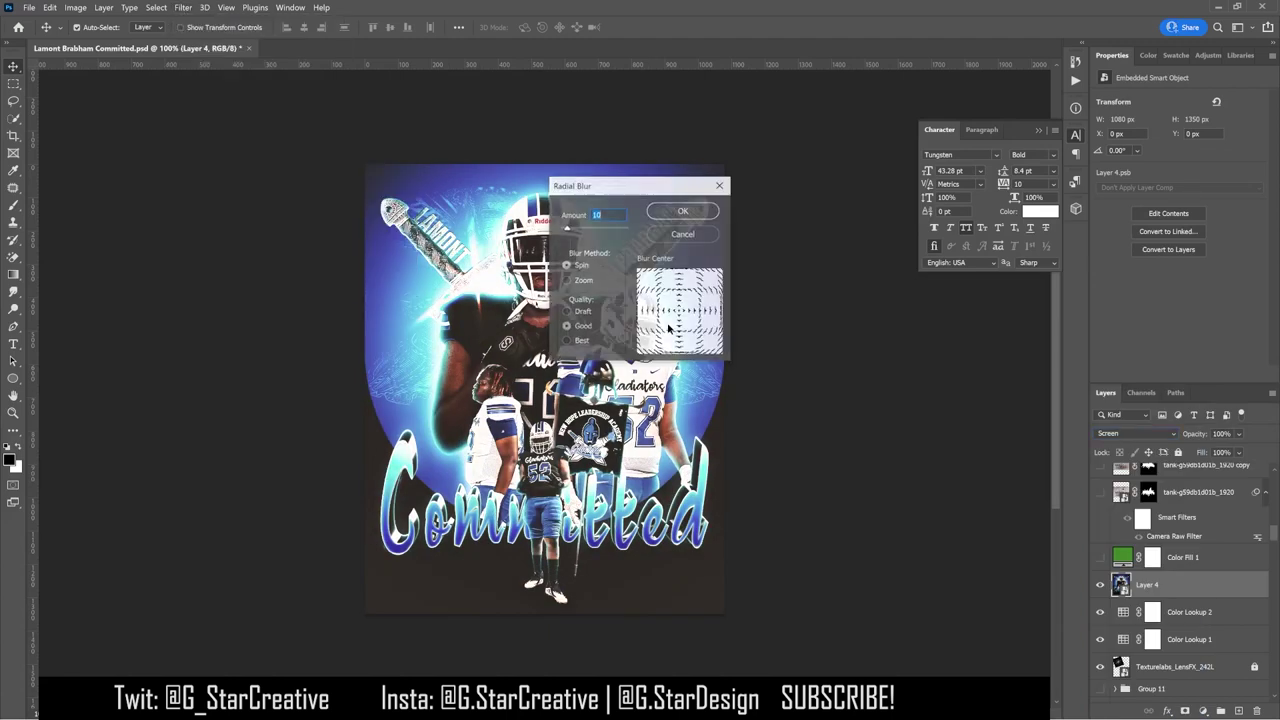
left_click(686, 210)
key("ctrl+z")
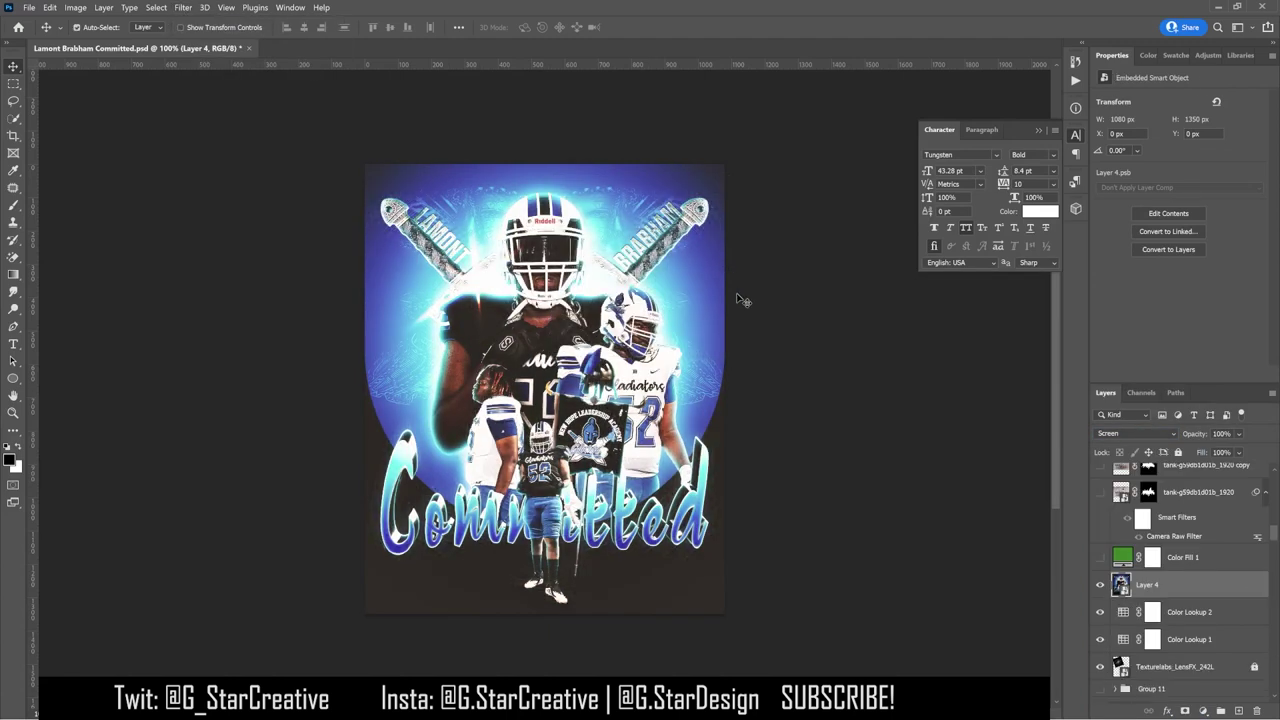
left_click(183, 7)
mouse_move(330, 177)
mouse_move(190, 162)
left_click(375, 243)
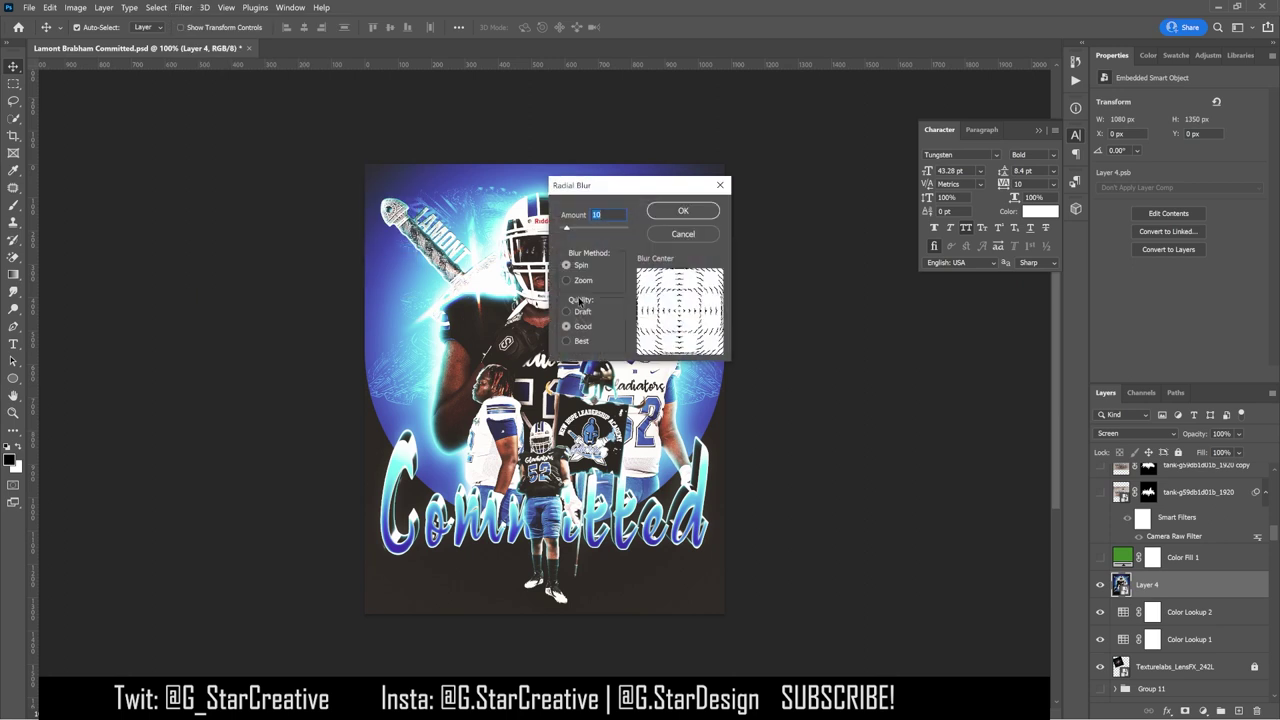
left_click(690, 211)
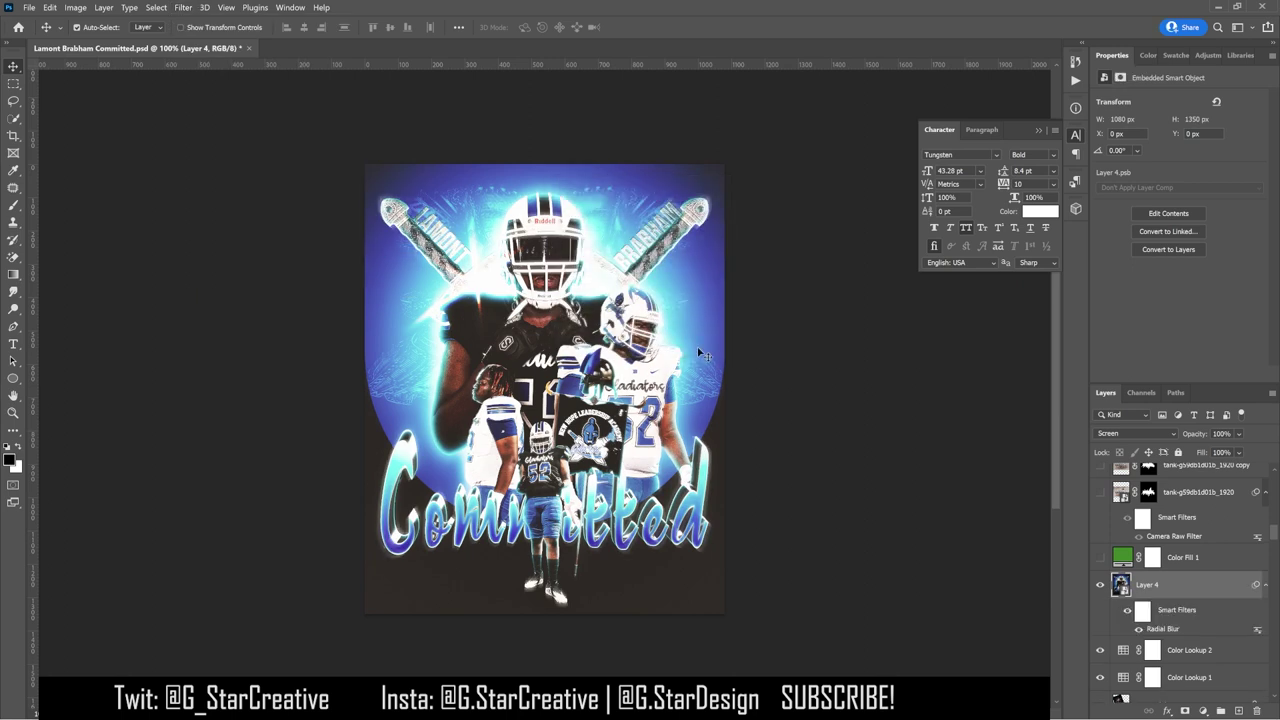
Step: Add a layer mask and paint black with a 125 brush over the small player's head
left_click(1185, 710)
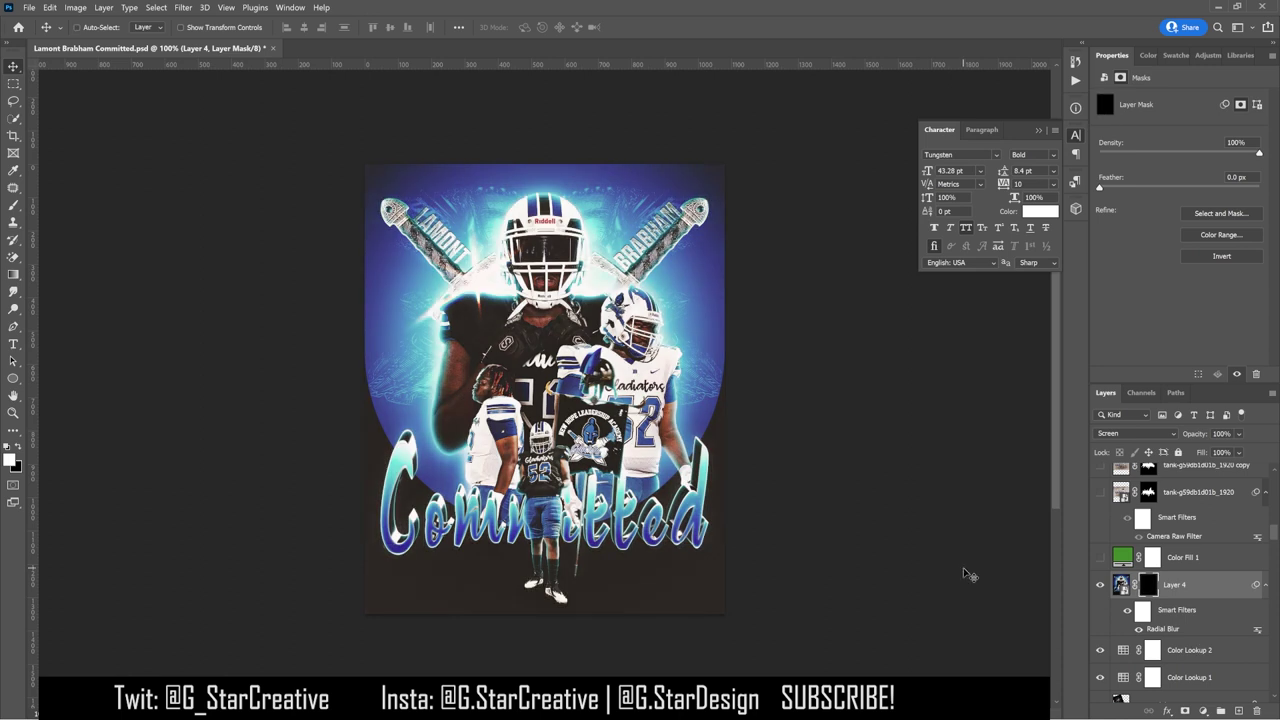
key("b")
key("x")
key("bracketleft")
key("bracketleft")
key("bracketleft")
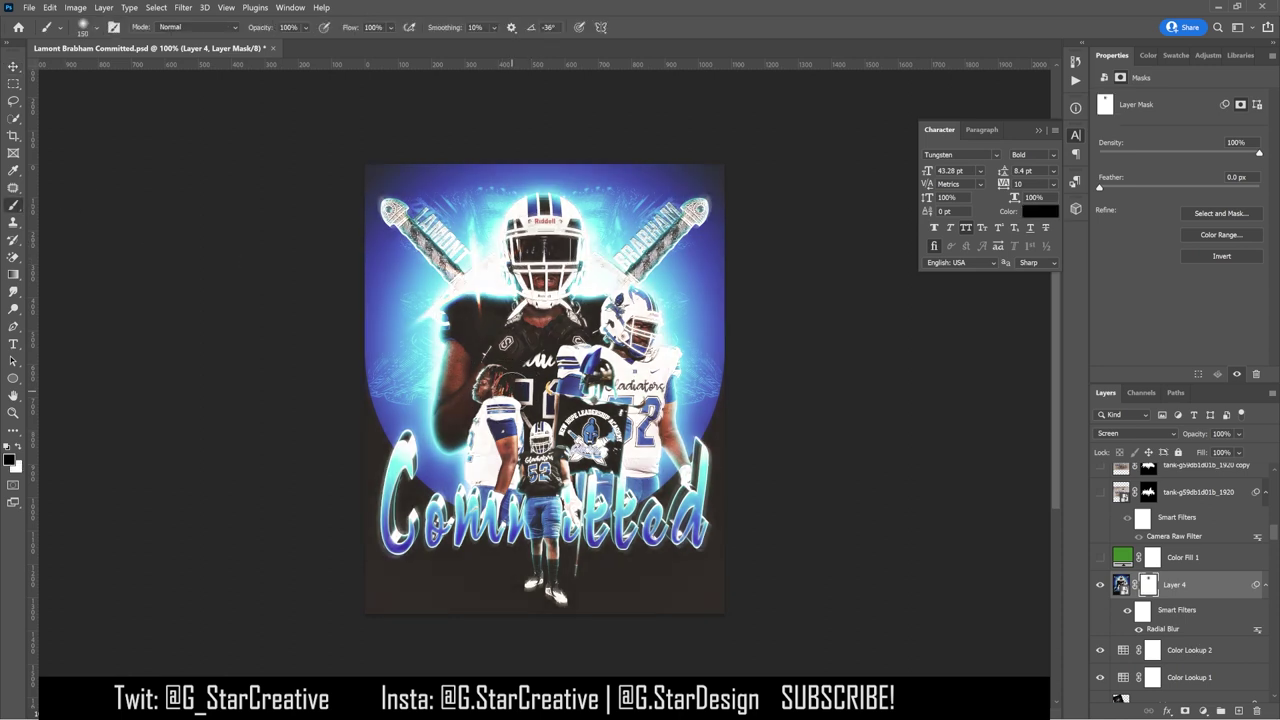
key("bracketleft")
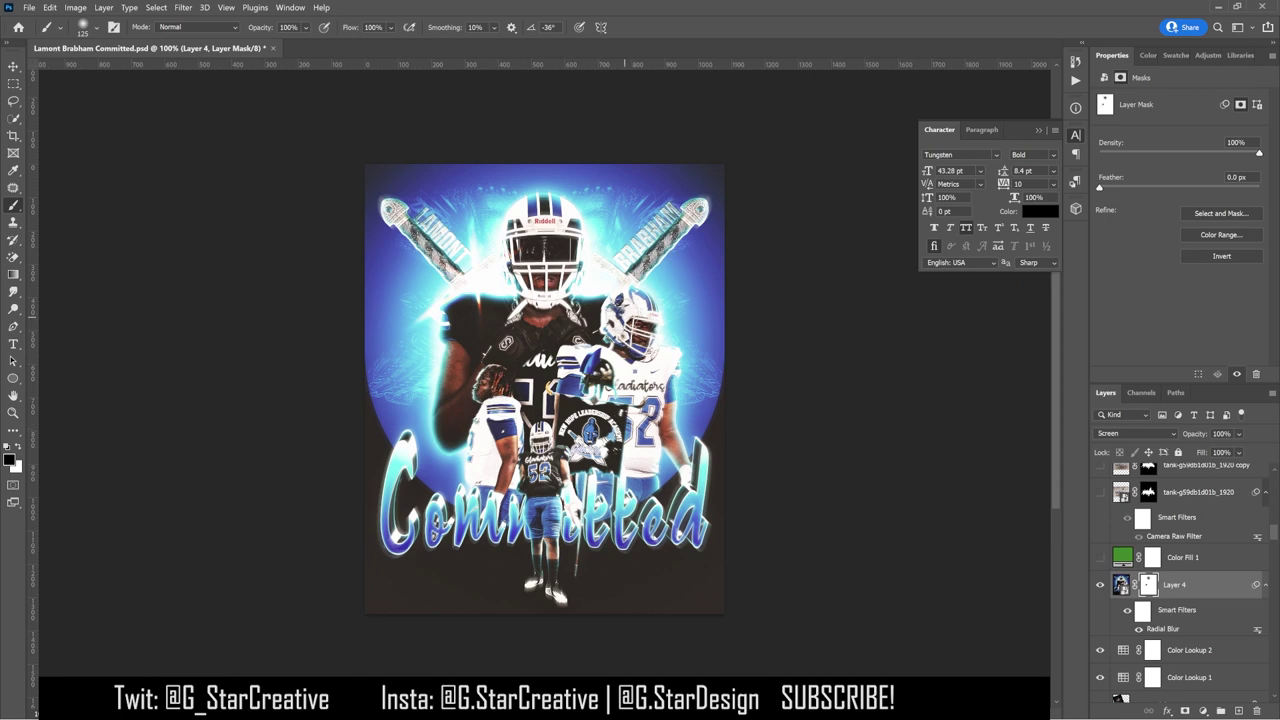
left_click_drag(543, 450, 543, 481)
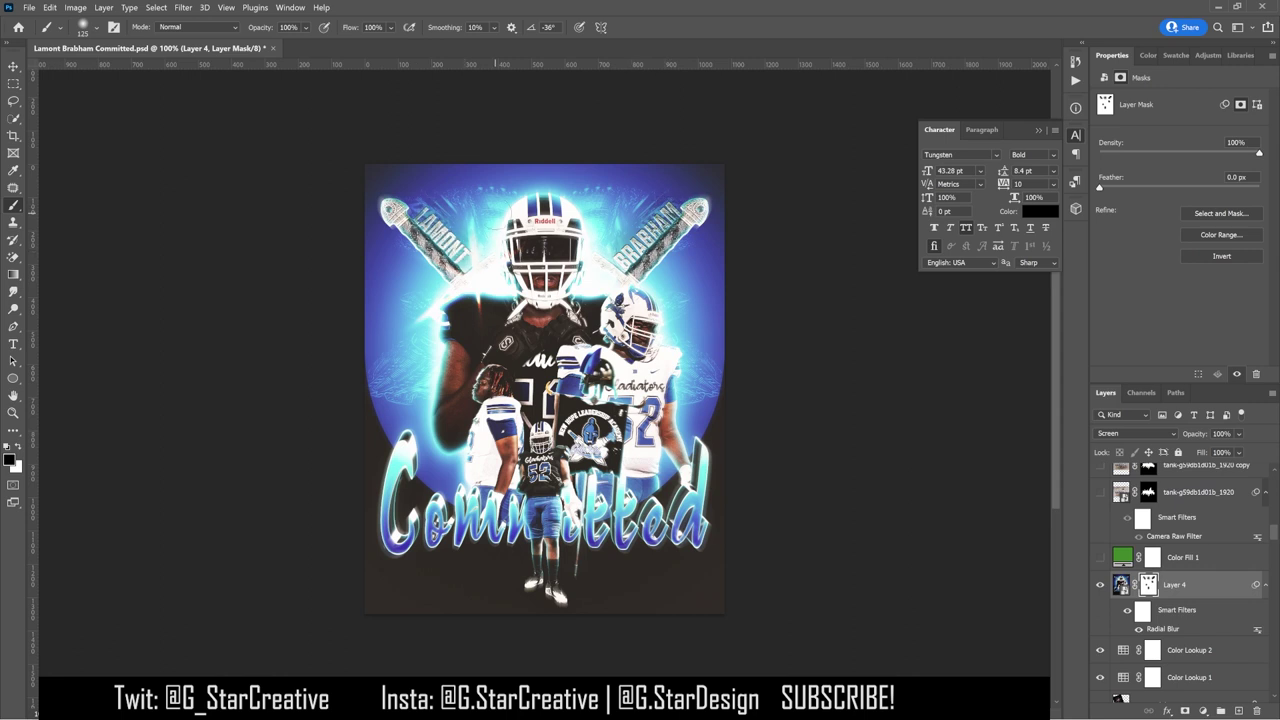
key("x")
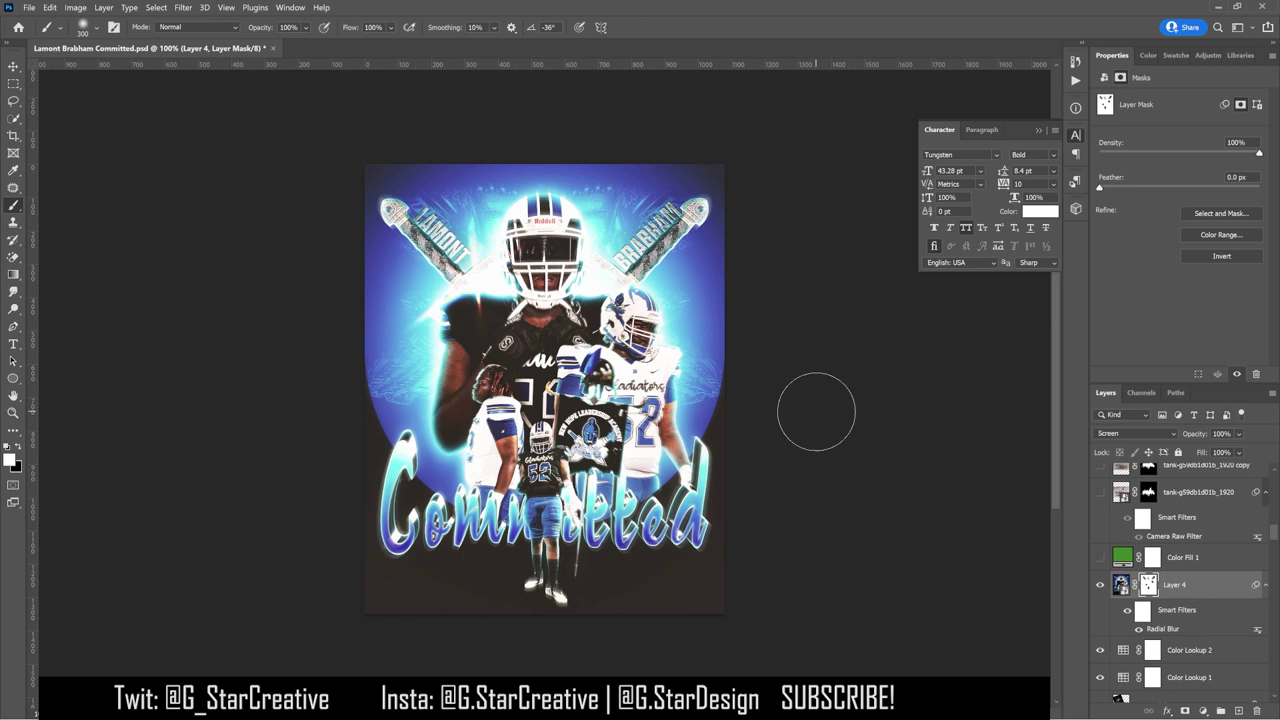
double_click(1160, 629)
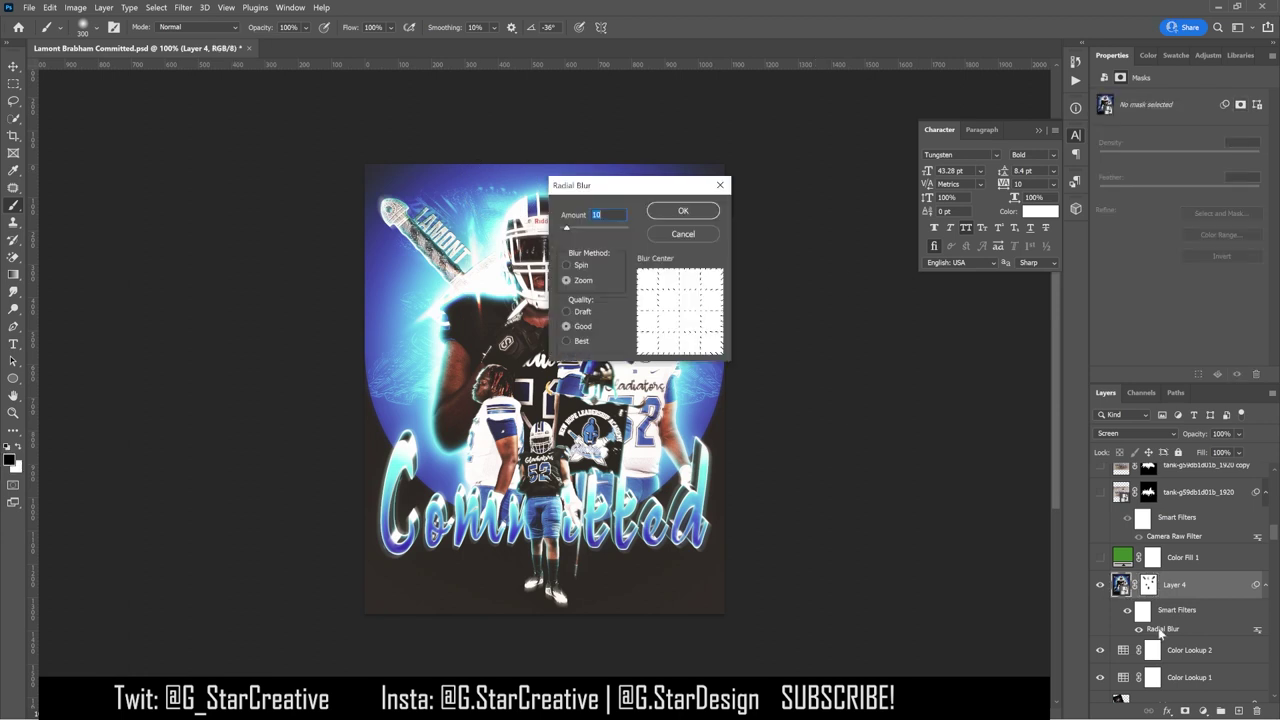
Step: Change Layer 4's radial blur to Zoom at amount 5 and target its mask
left_click(701, 211)
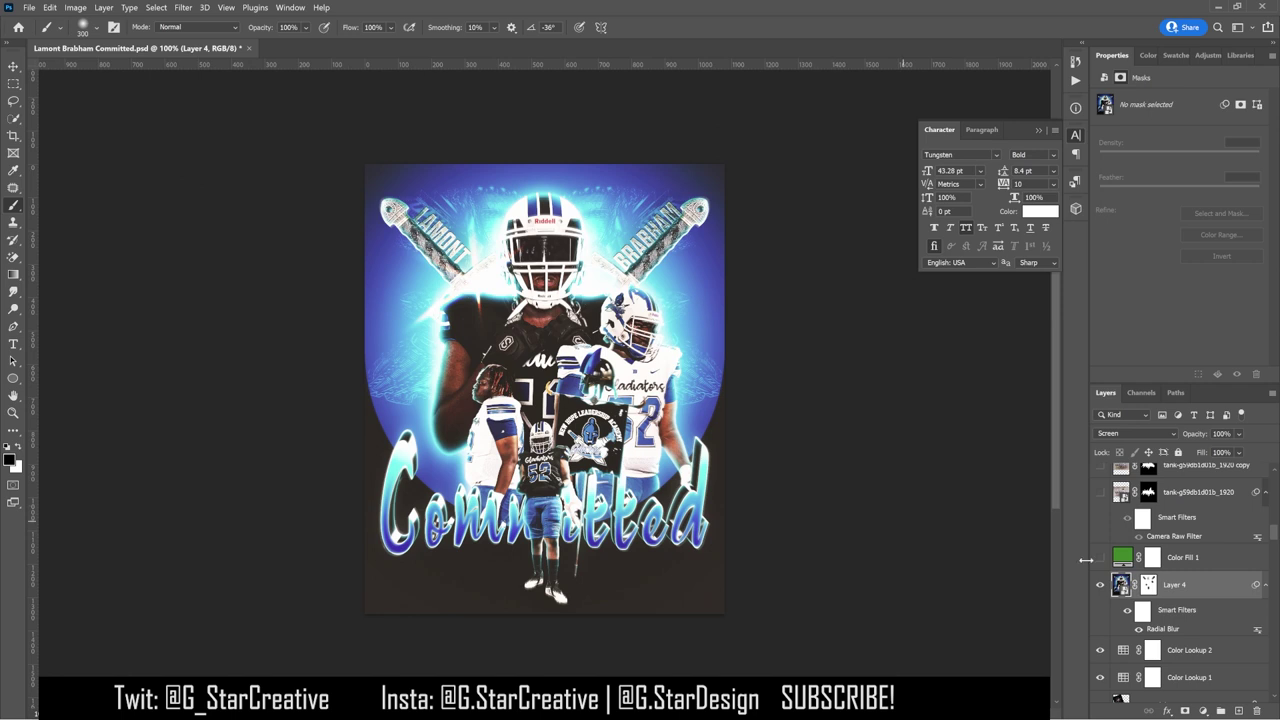
left_click(1148, 584)
key("x")
key("bracketleft")
key("x")
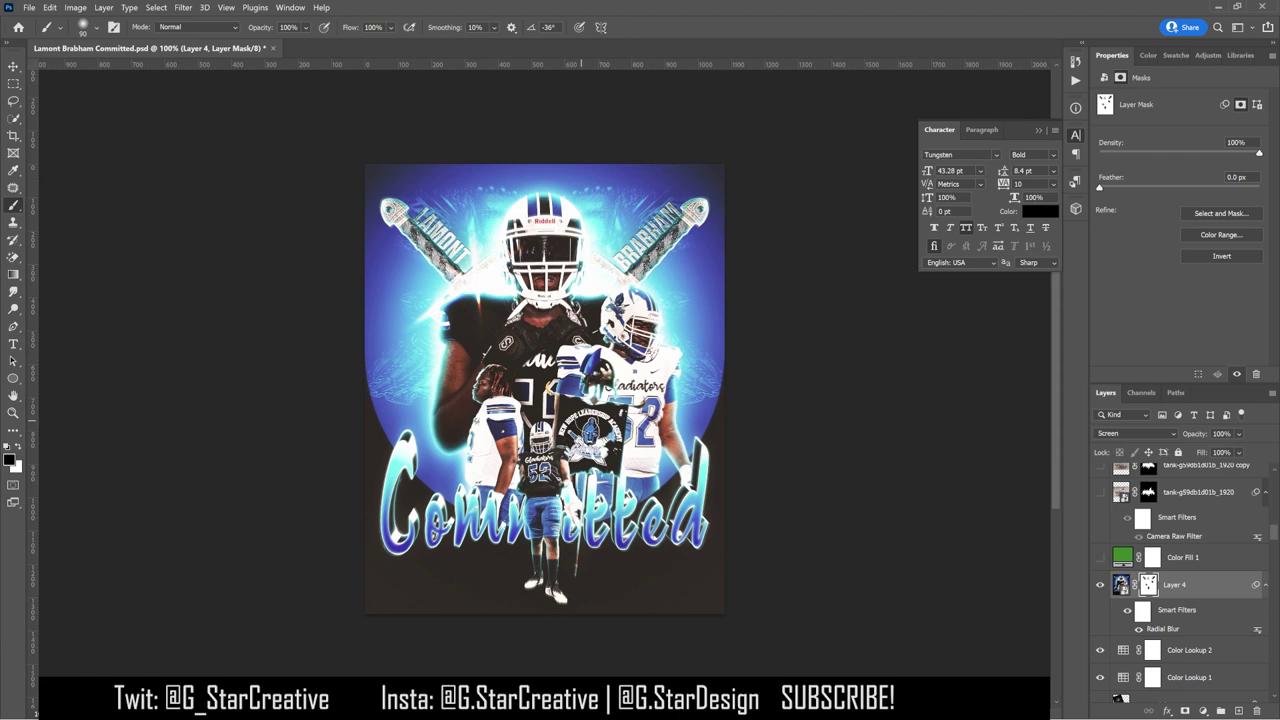
key("x")
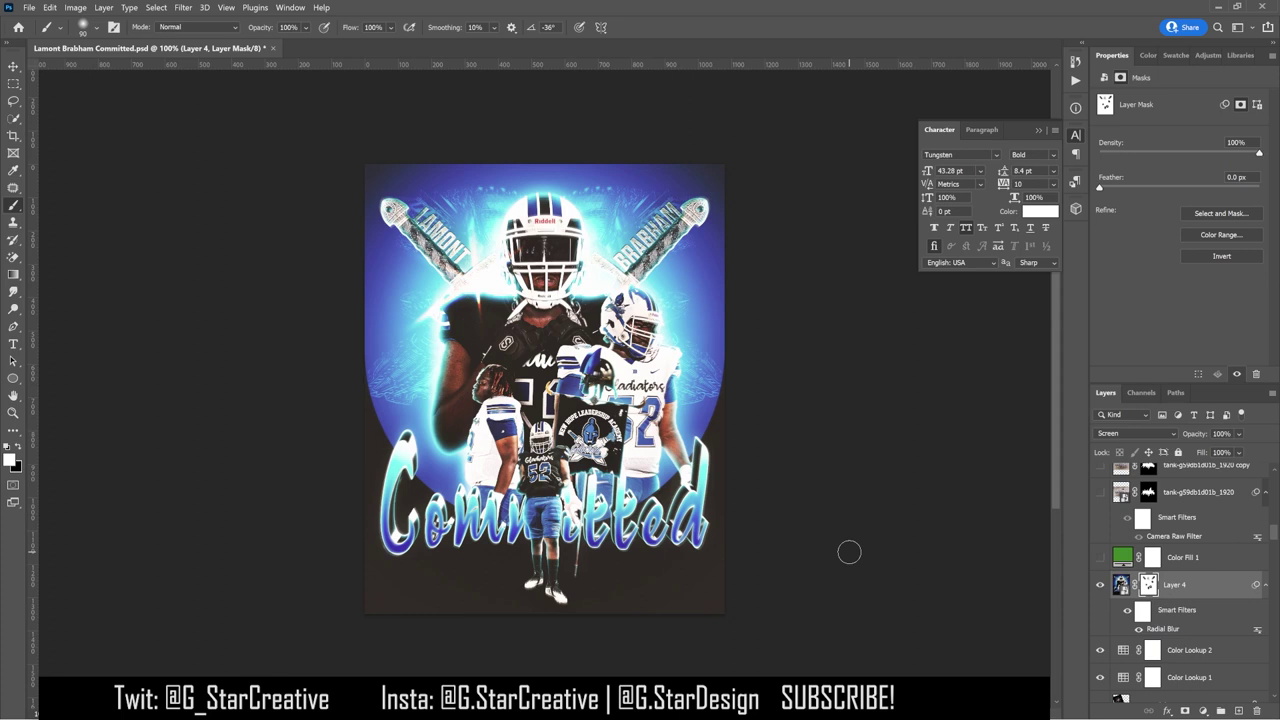
Step: Close the Character panel and hide Layer 4 to compare the poster without its glow
key("v")
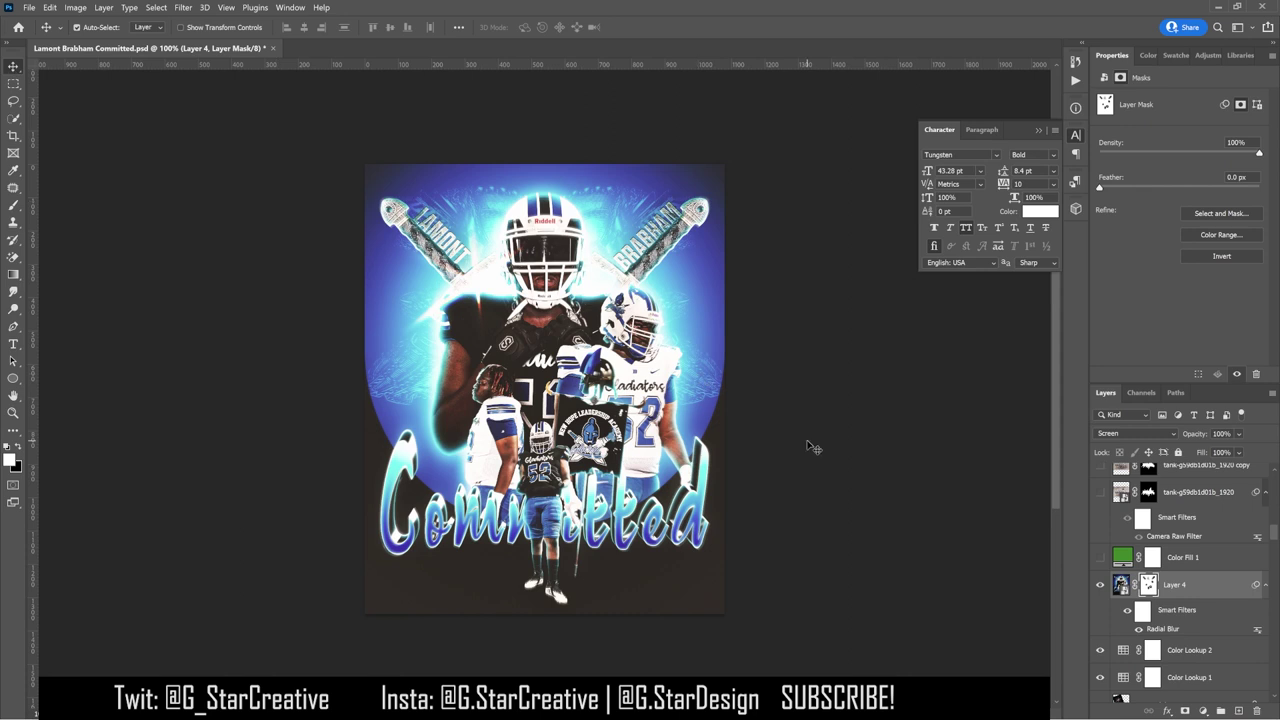
left_click(1038, 130)
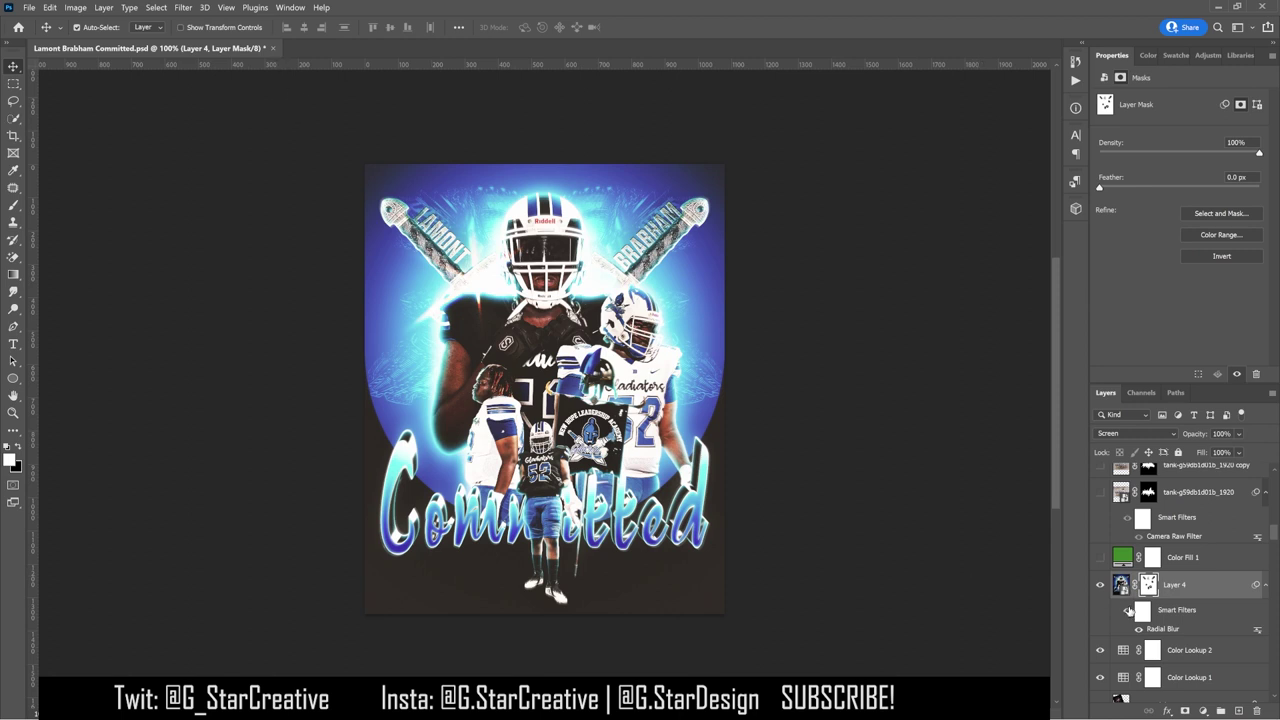
left_click(1101, 586)
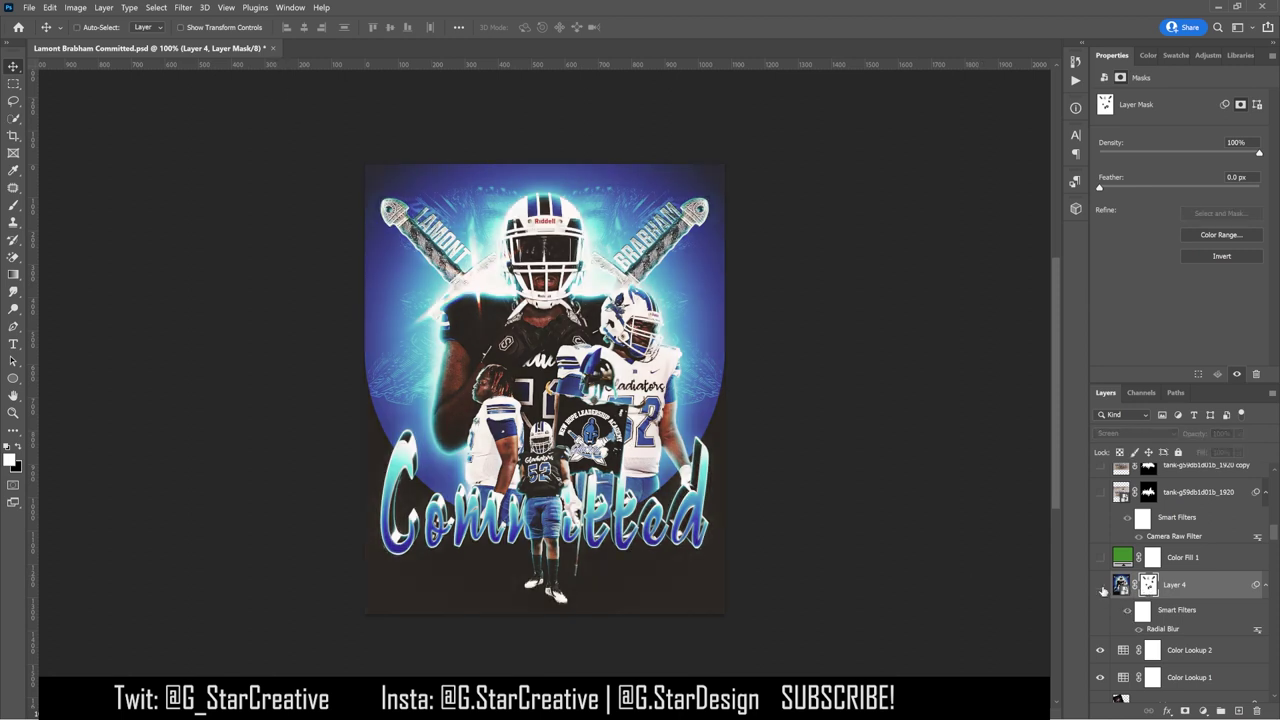
Step: Stamp all visible layers into a new Layer 5 and apply the image onto it in Multiply mode
key("ctrl+shift+alt+e")
left_click(75, 7)
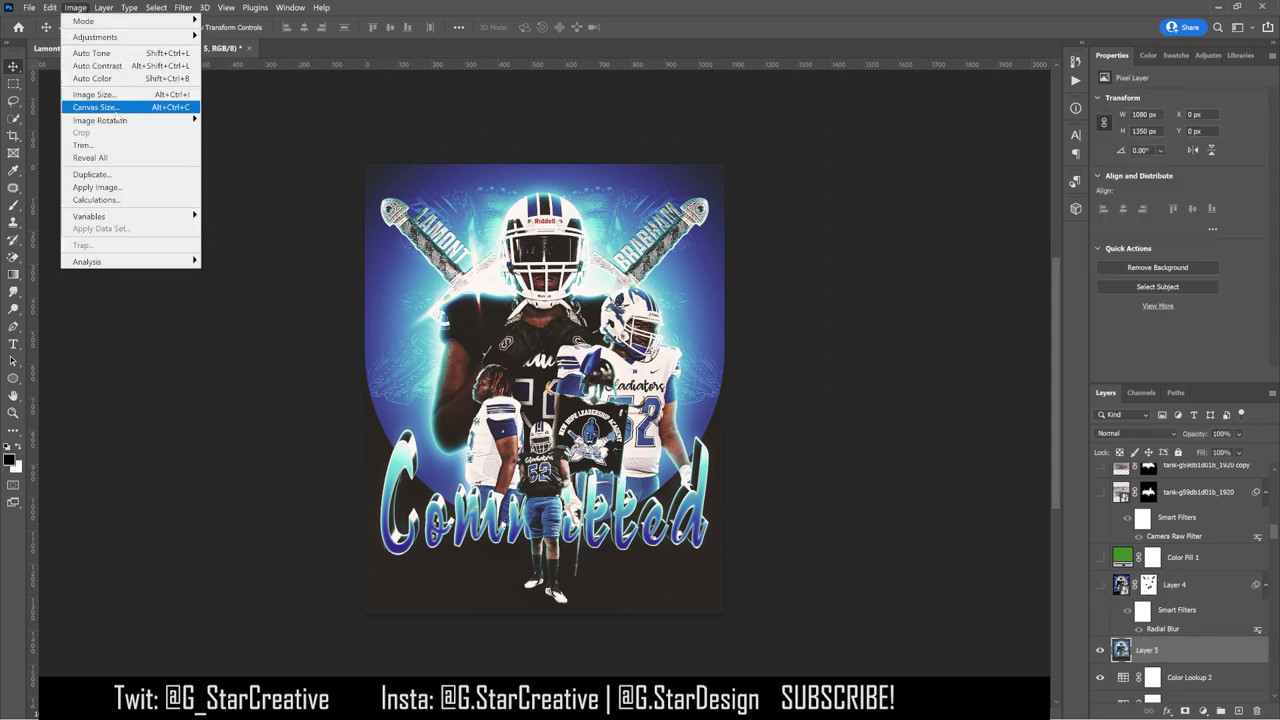
left_click(95, 190)
left_click(757, 197)
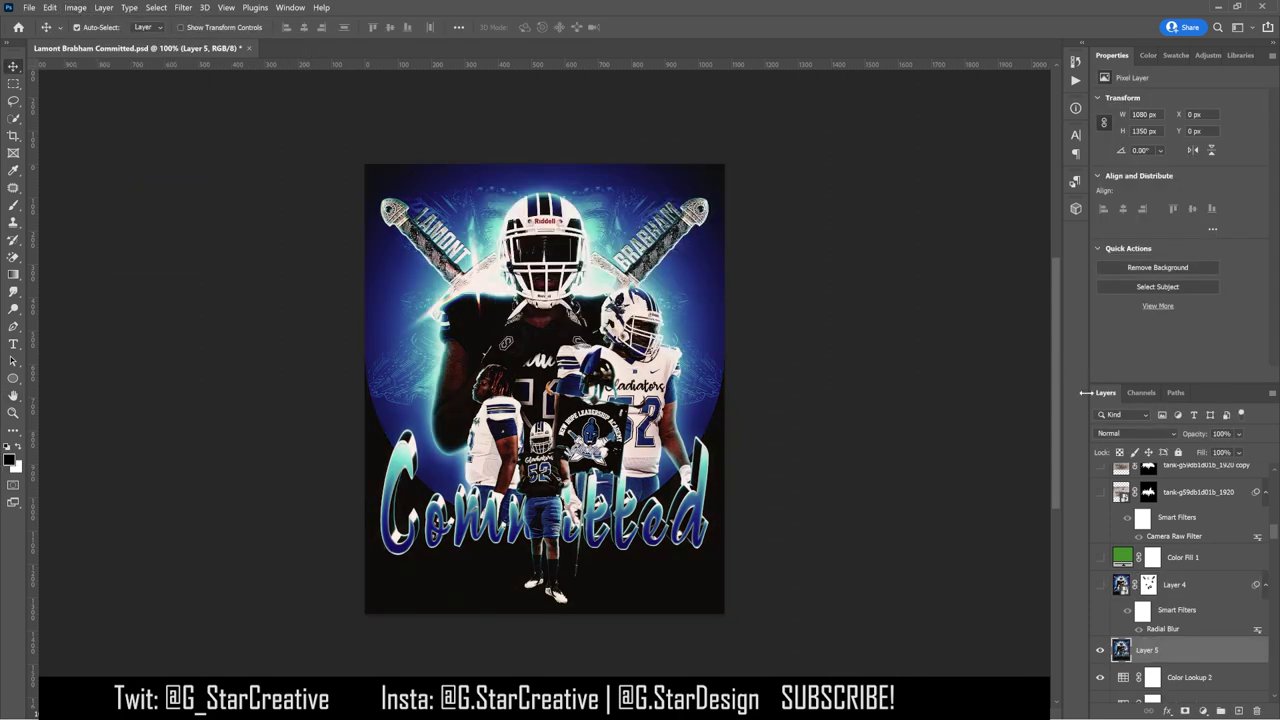
Step: Convert Layer 5 into a smart object and set its blend mode to Screen
right_click(1205, 645)
left_click(1171, 264)
left_click(1137, 433)
left_click(1150, 508)
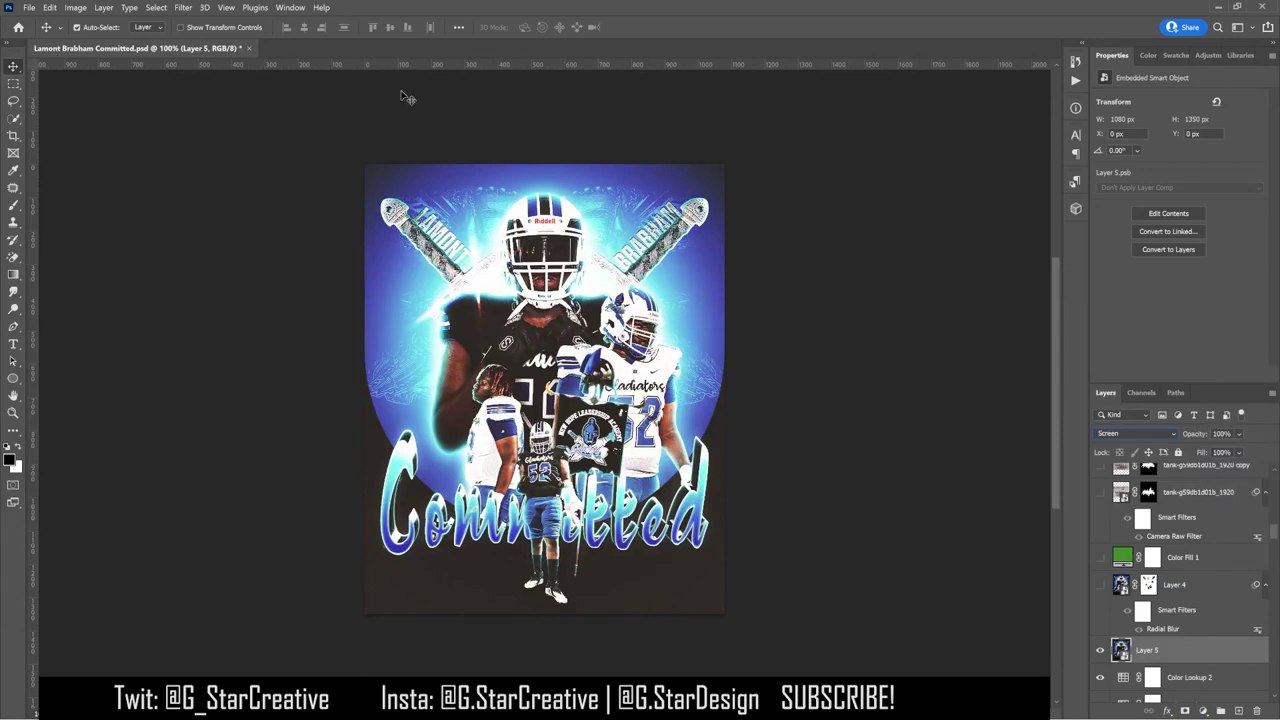
Step: Apply a Gaussian Blur to Layer 5 and add a layer mask
left_click(183, 7)
mouse_move(250, 158)
left_click(371, 213)
left_click(889, 205)
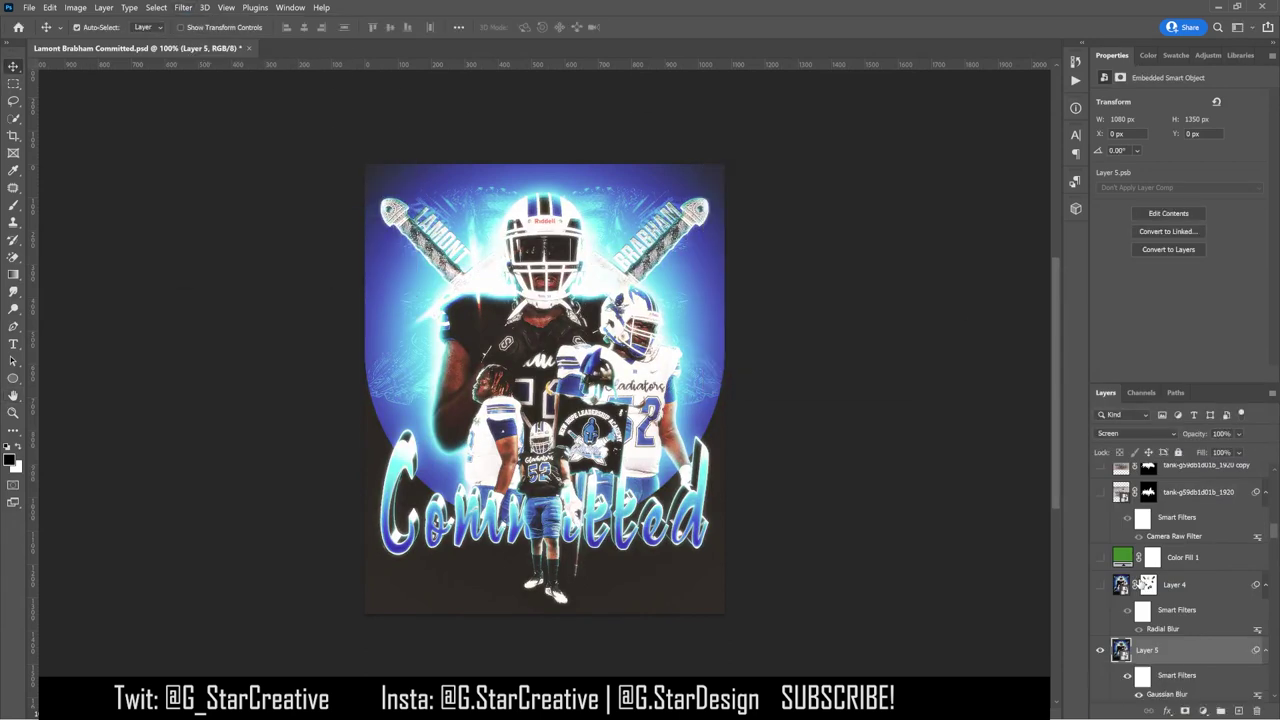
left_click(1185, 710)
Step: Paint black on Layer 5's mask over the players' faces, kids' photo, central helmet and LAMONT sword
key("b")
key("x")
left_click(492, 390)
mouse_move(541, 442)
left_mouse_down()
mouse_move(540, 473)
mouse_move(589, 441)
left_mouse_up()
mouse_move(598, 452)
left_mouse_down()
mouse_move(563, 430)
mouse_move(606, 420)
left_mouse_up()
mouse_move(641, 338)
left_mouse_down()
mouse_move(618, 305)
mouse_move(636, 343)
left_mouse_up()
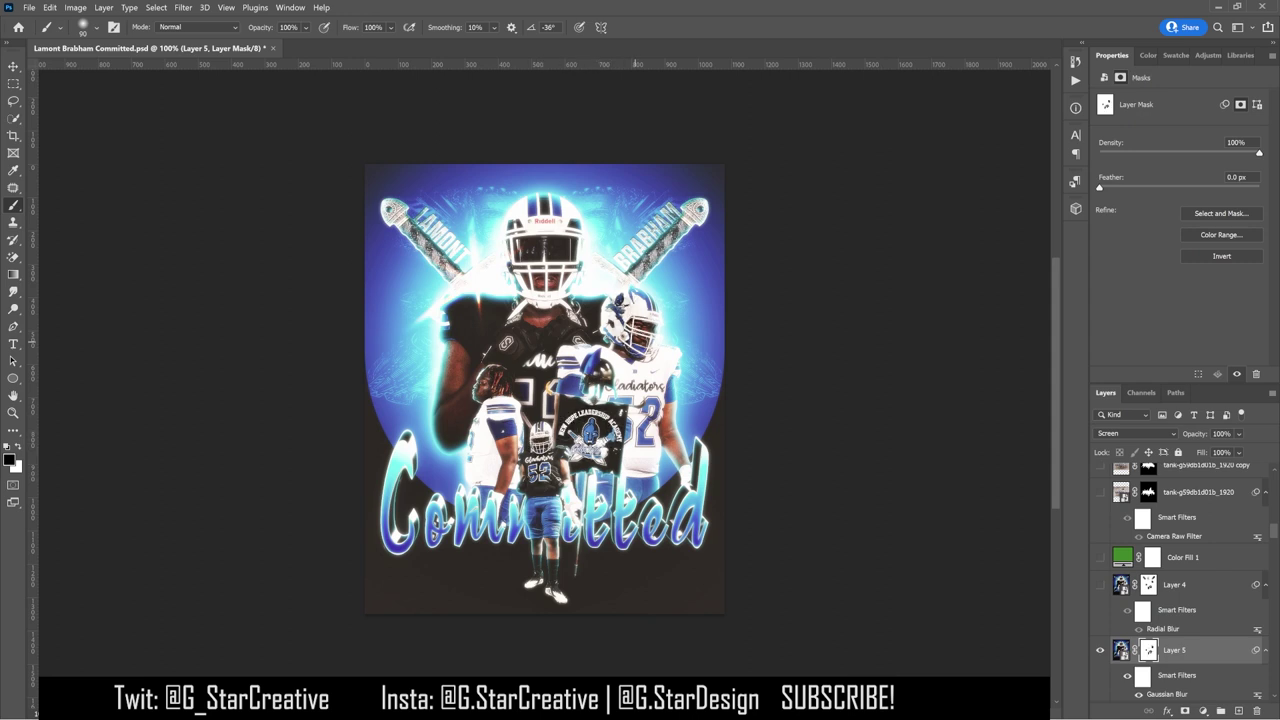
mouse_move(539, 262)
left_mouse_down()
mouse_move(534, 250)
mouse_move(562, 245)
mouse_move(560, 275)
left_mouse_up()
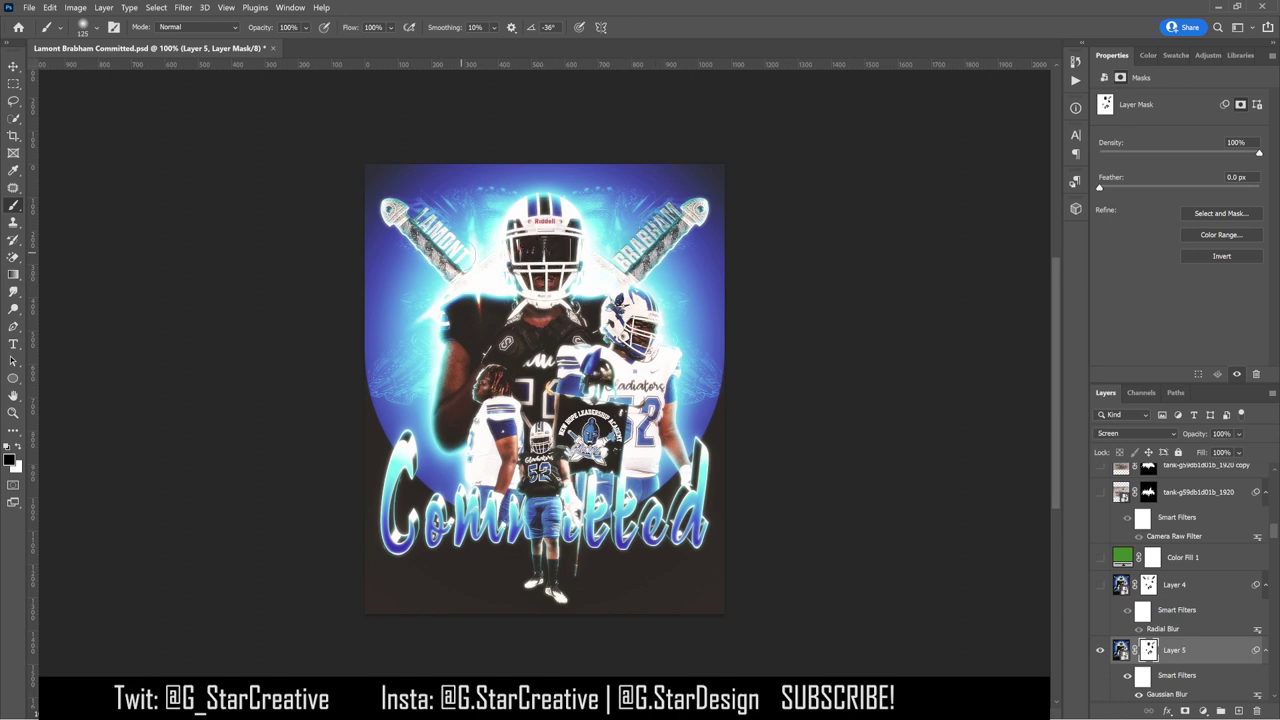
left_click_drag(441, 236, 422, 220)
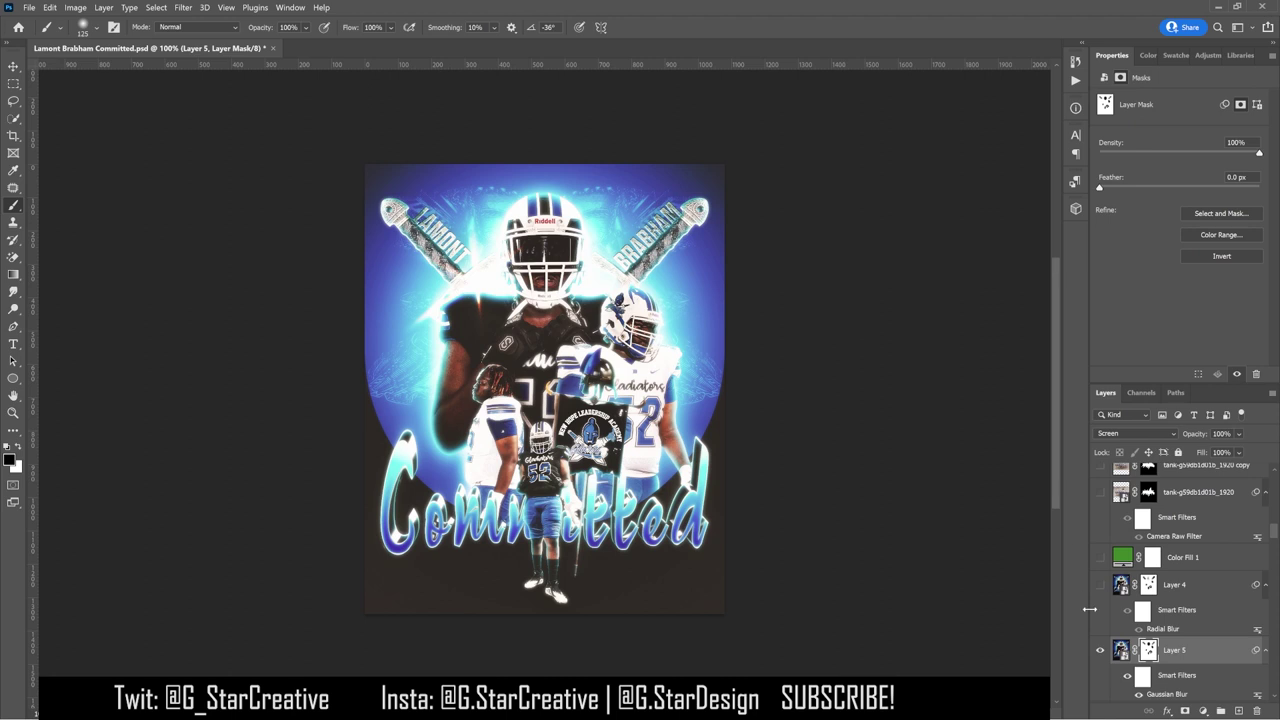
Step: Compare the glow on and off, then adjust Layer 4's fill to about 50%
left_click(1101, 650)
left_click(1101, 650)
left_click(1101, 650)
left_click(1101, 650)
left_click(1101, 650)
left_click(1100, 584)
left_click(1125, 585)
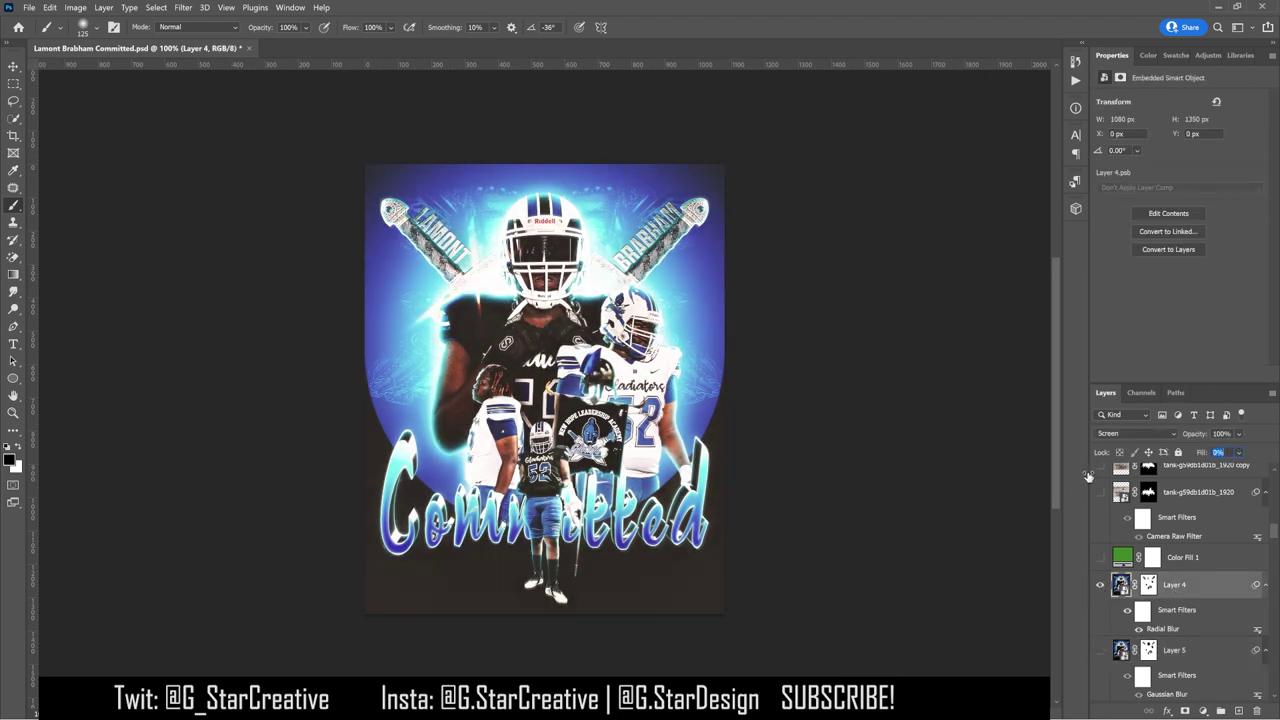
left_click_drag(1239, 452, 1248, 463)
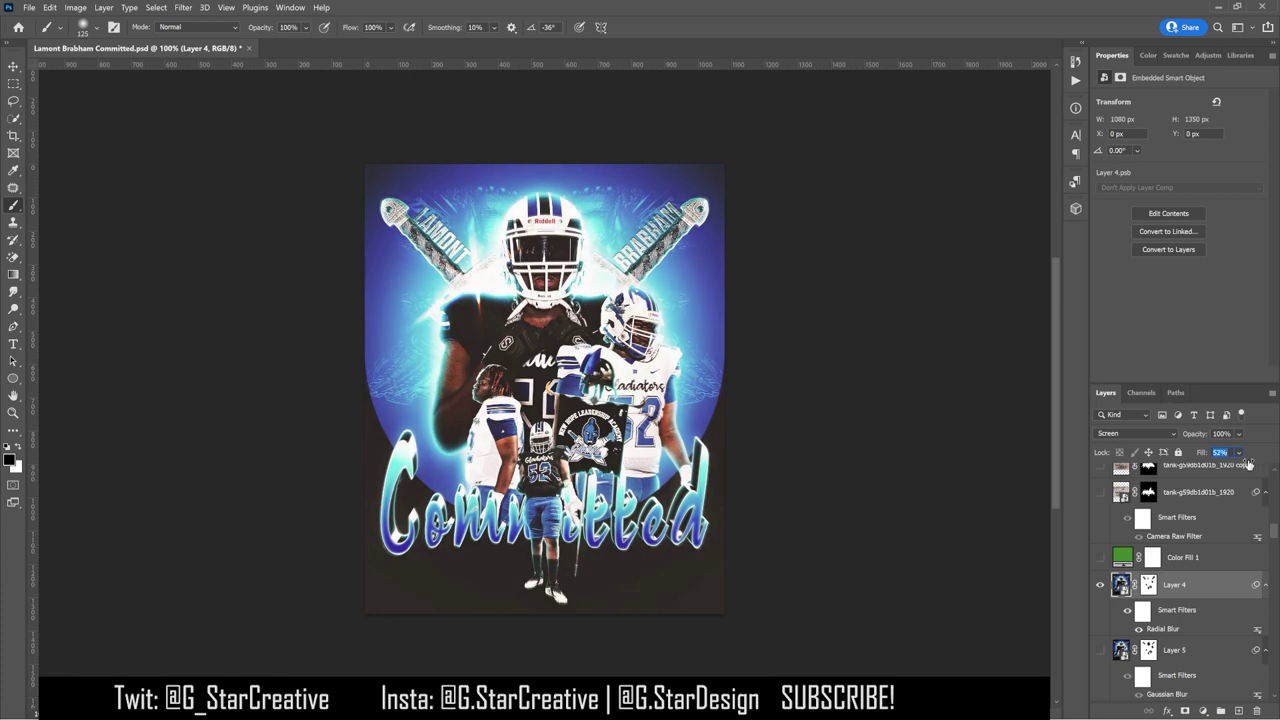
Step: Set Layer 5's fill to 60% and compare it against the image without the glow
left_click(1100, 584)
left_click(1100, 584)
left_click(1100, 584)
left_click(1101, 650)
left_click(1125, 650)
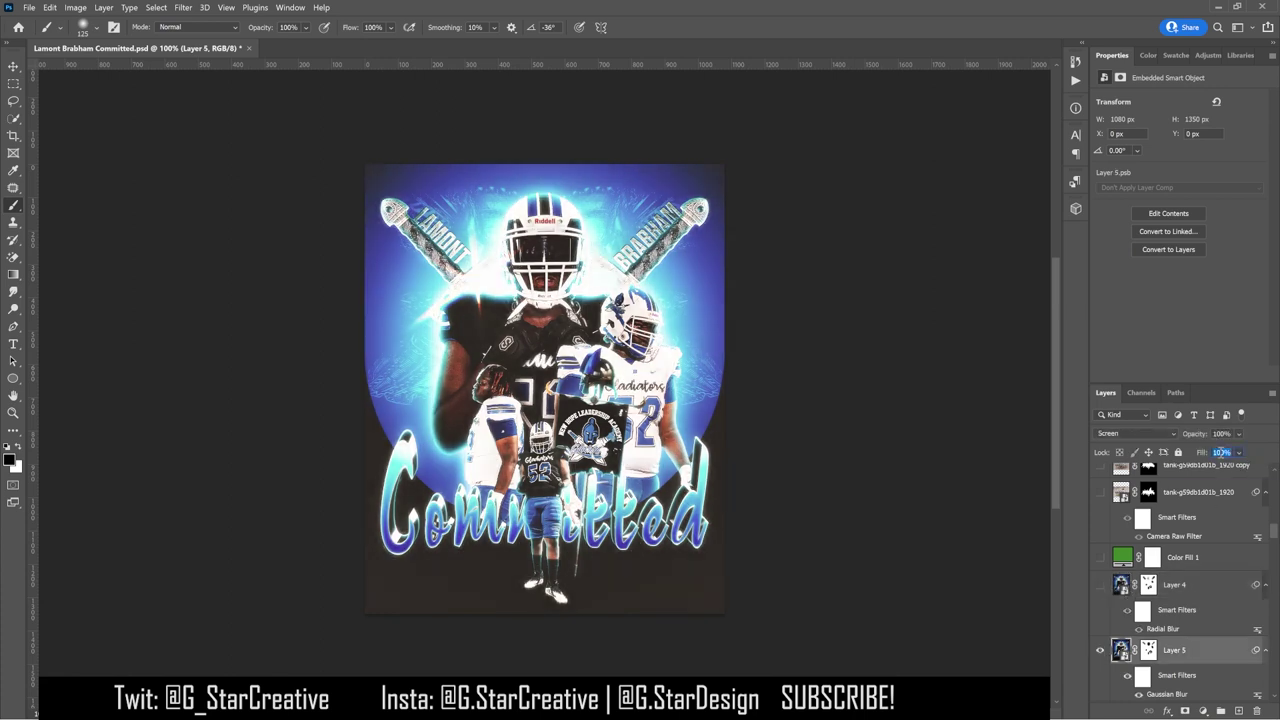
type("60")
left_click(1100, 650)
left_click(1100, 650)
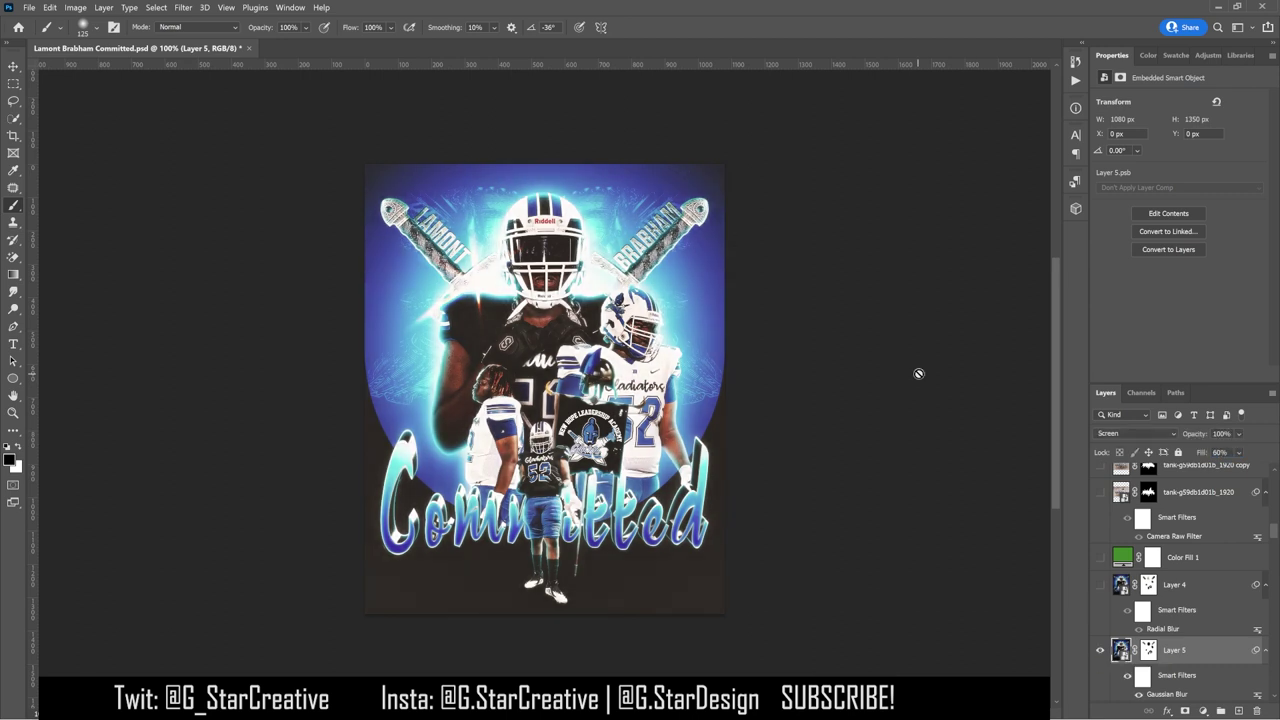
left_click(1100, 650)
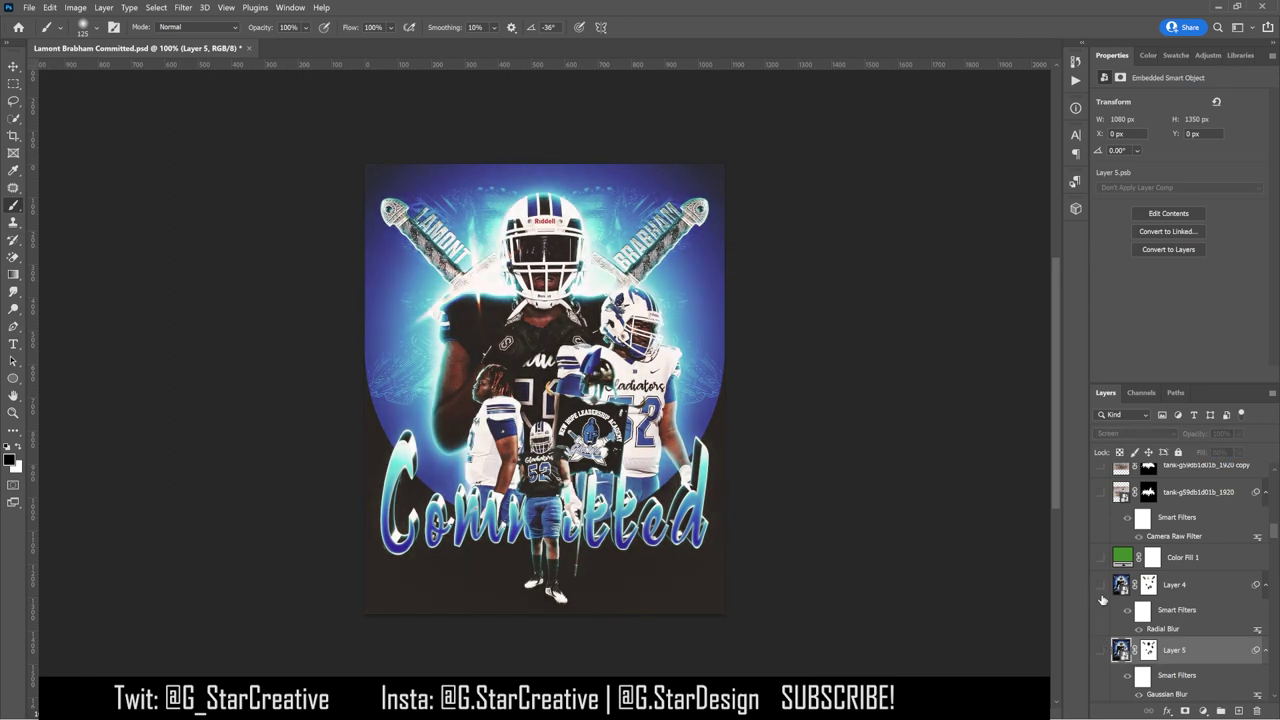